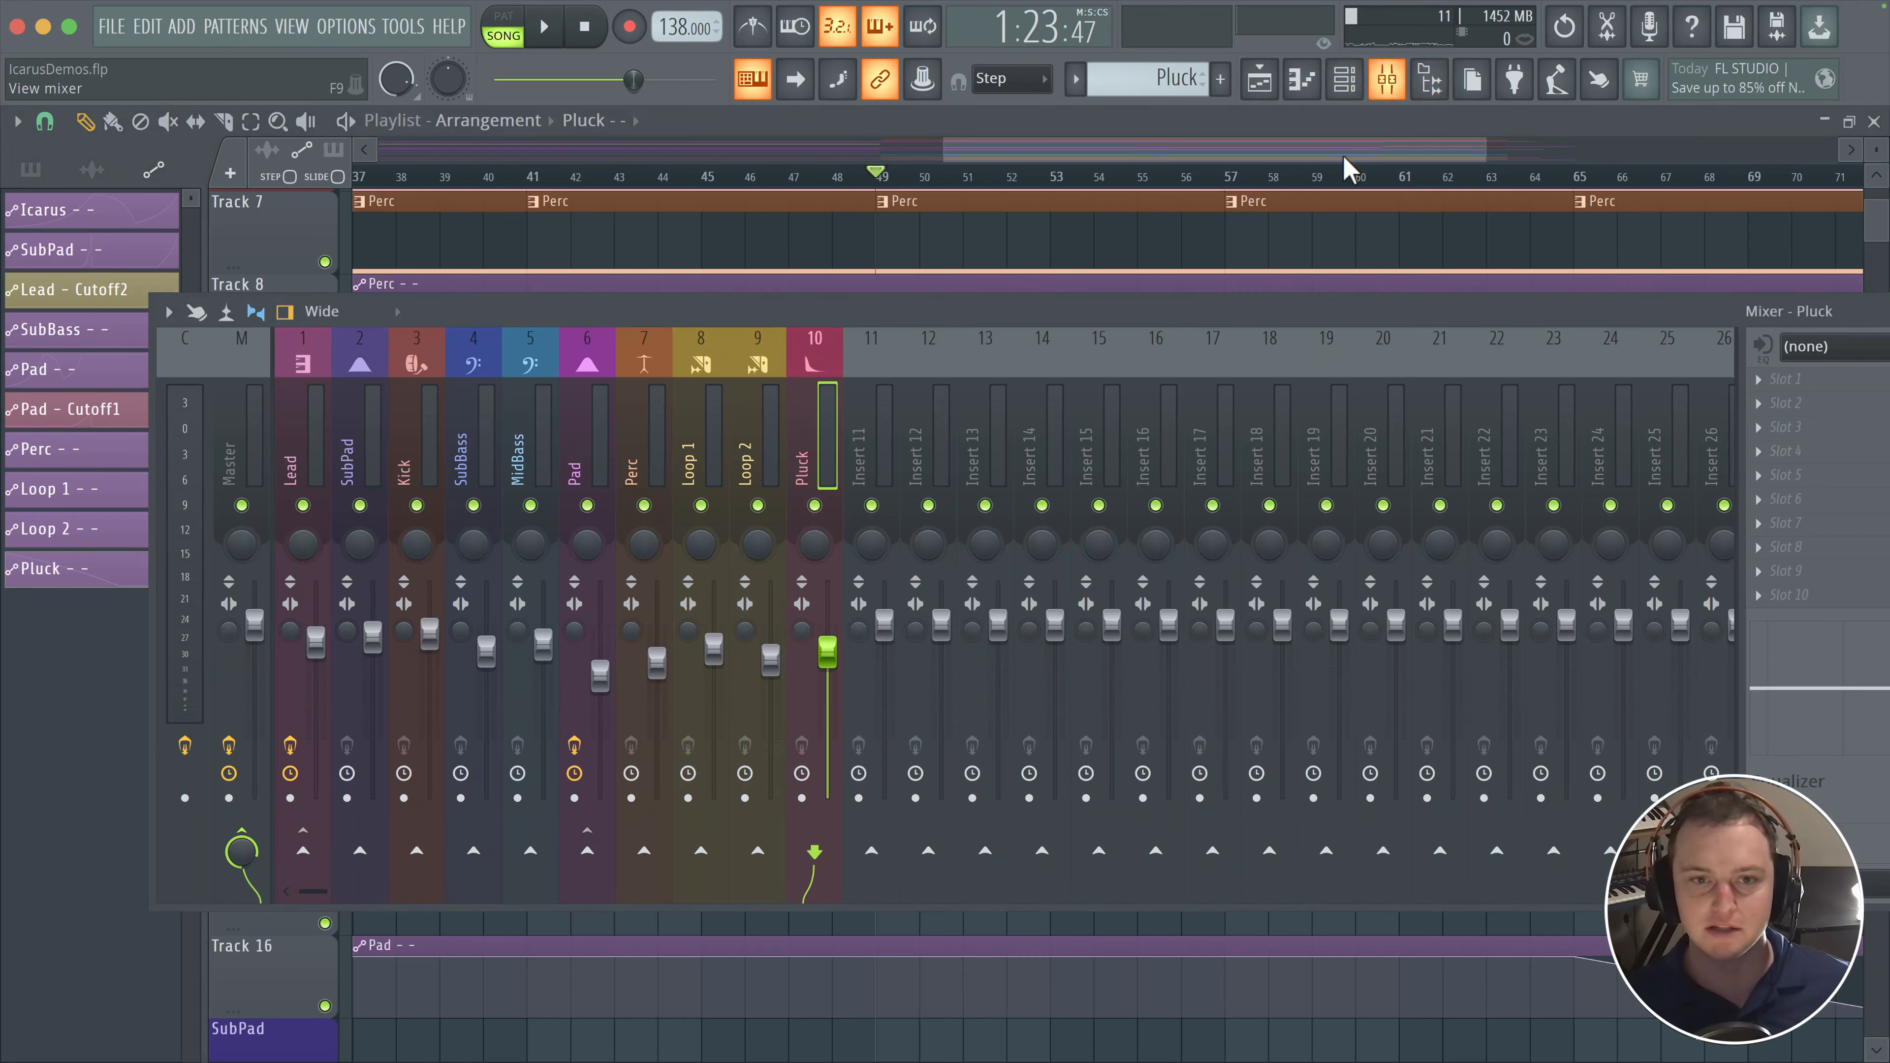
- Solo the Pluck track in the mixer and audition it by playing the song from bar 49
right_click(814, 505)
key(space)
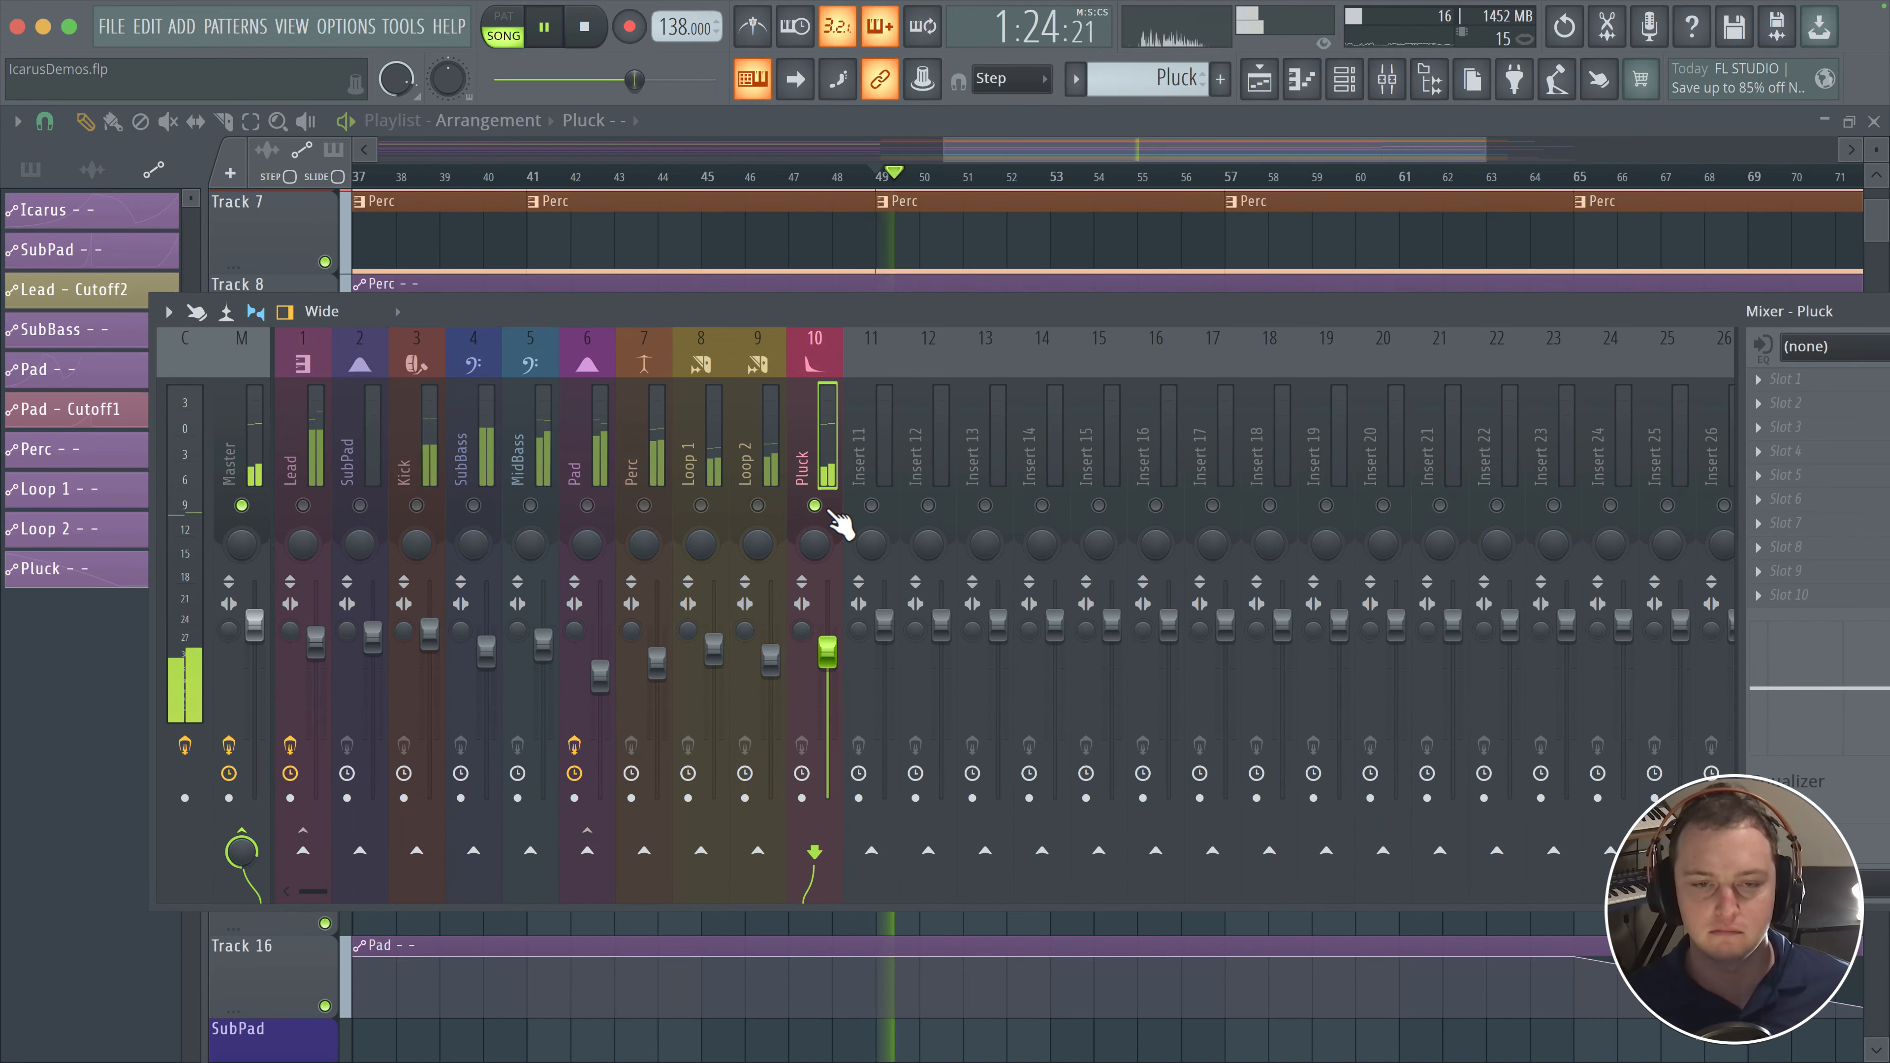
click(1042, 160)
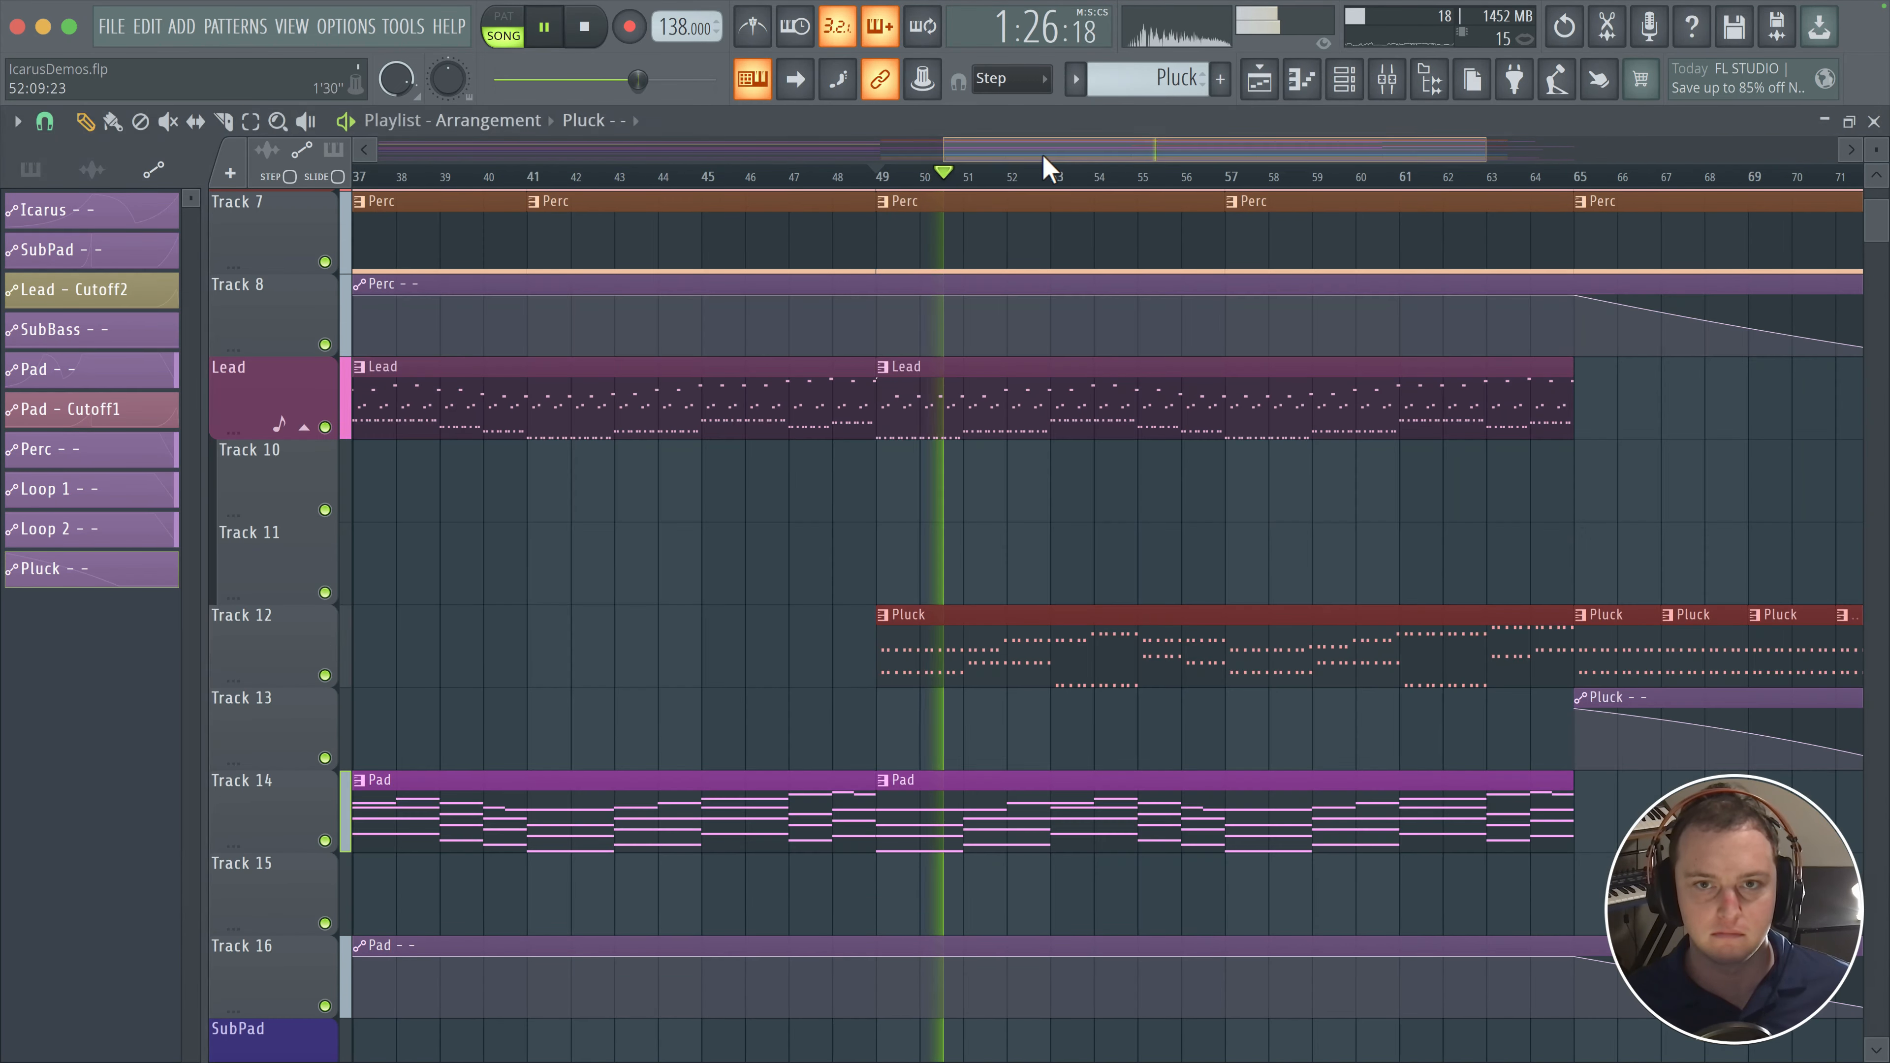
click(1386, 80)
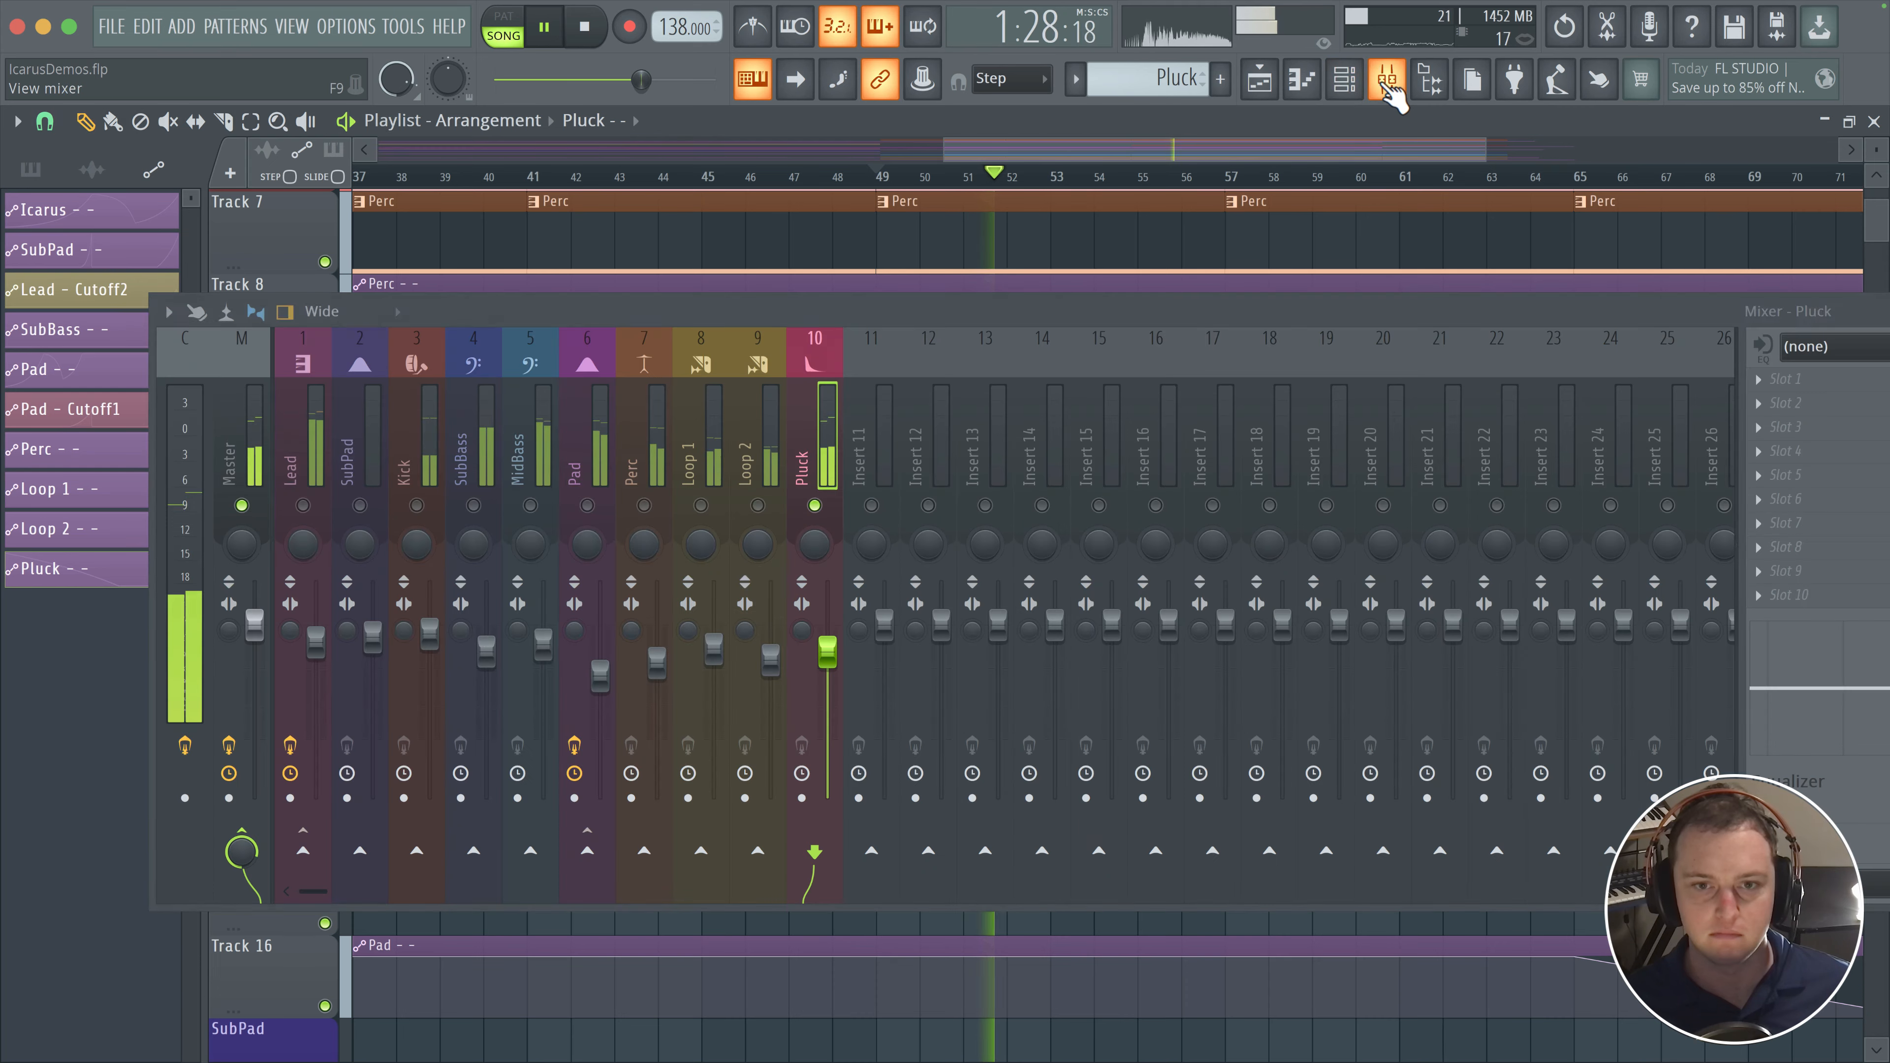
- Move the mixer window lower, unsolo the Pluck track to hear the full mix, and close the mixer
drag(1198, 311, 1222, 442)
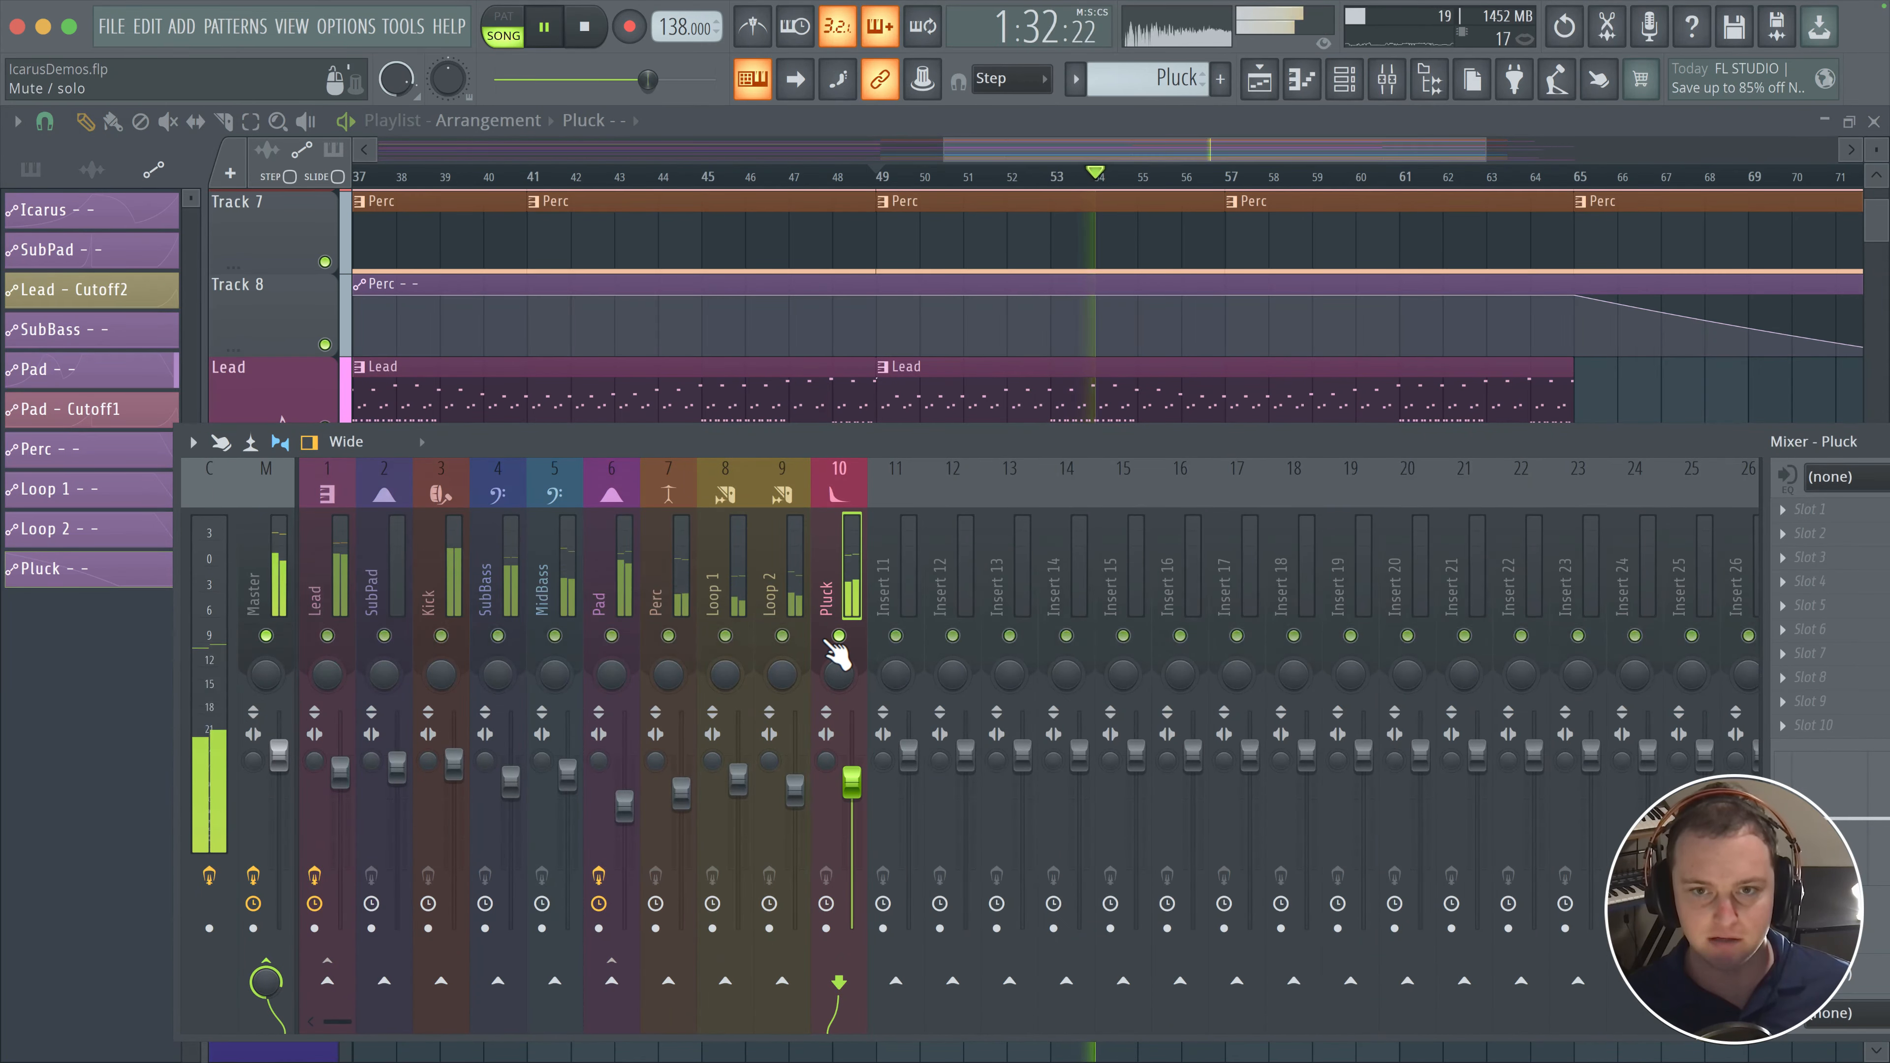
right_click(839, 636)
key(F9)
- Examine the Kick, Perc, Lead, Pluck and Pad clips in the Playlist through bar 73 while the song plays
scroll(908, 245, down, 3)
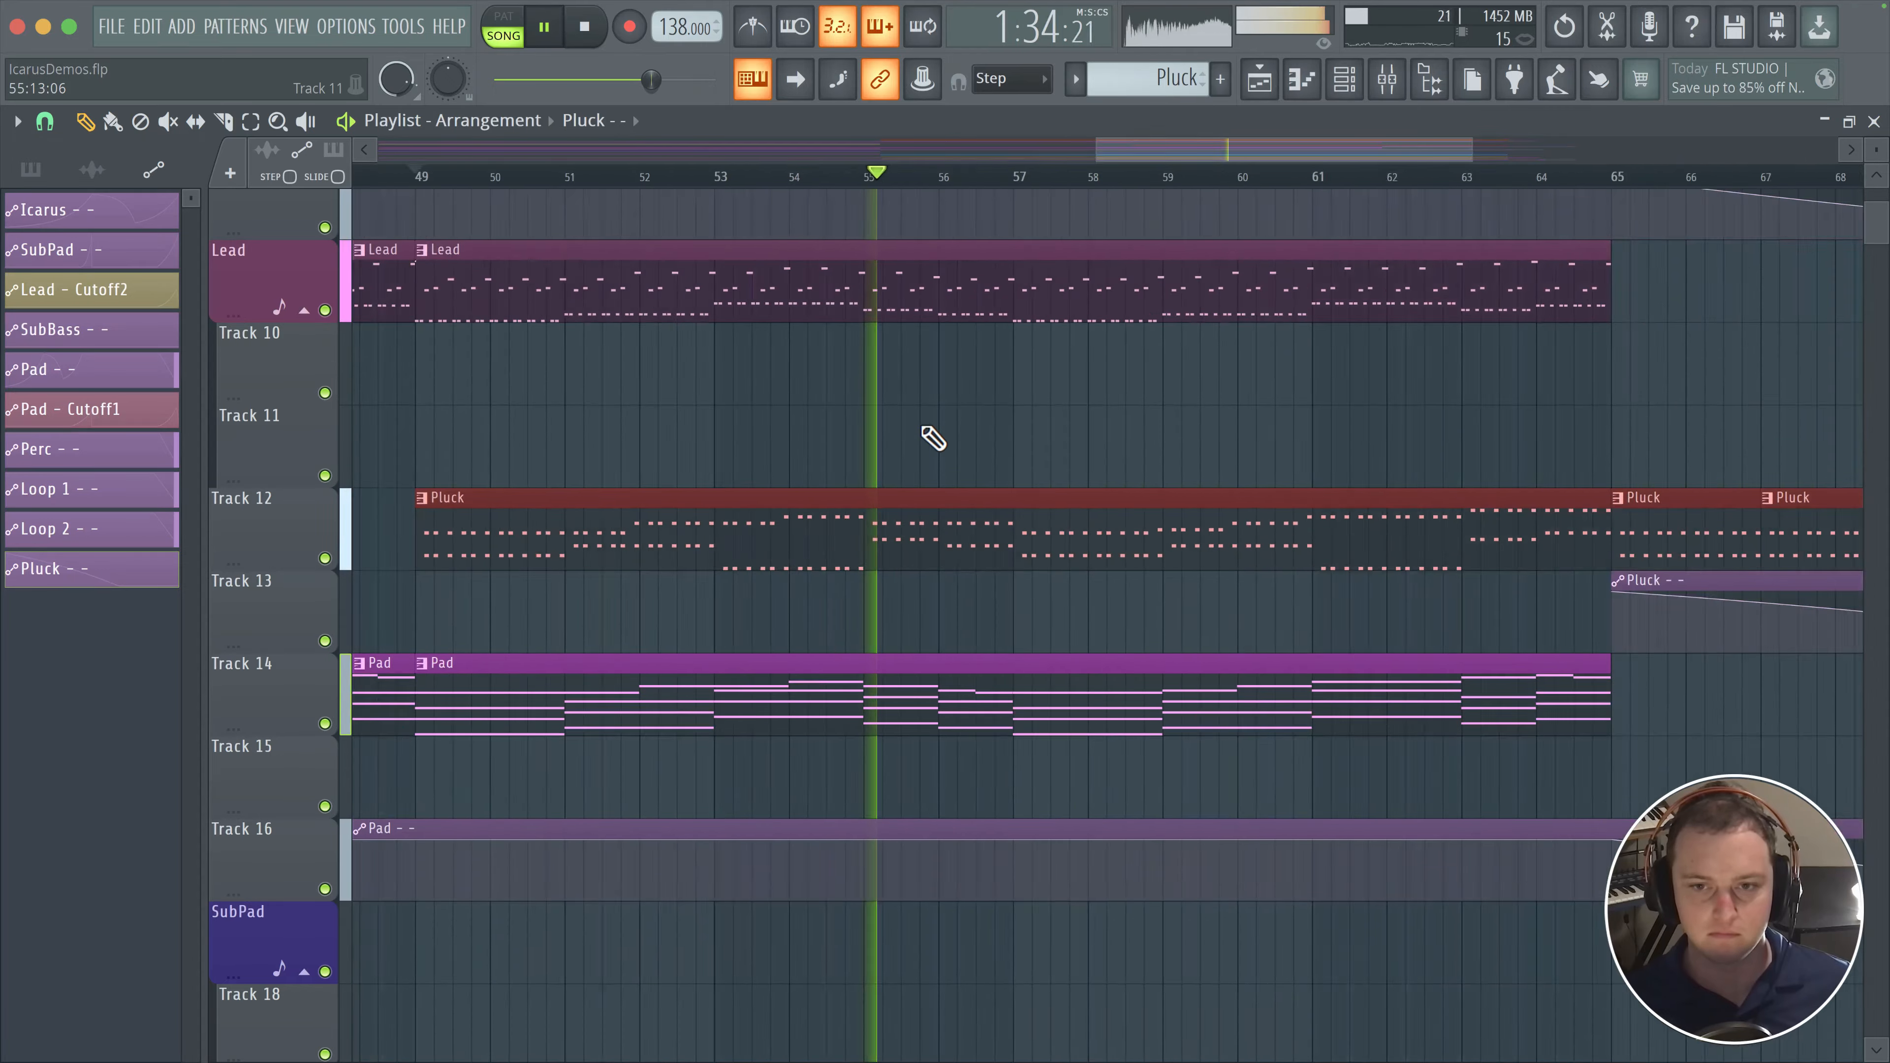
ctrl+scroll(1019, 433, down, 1)
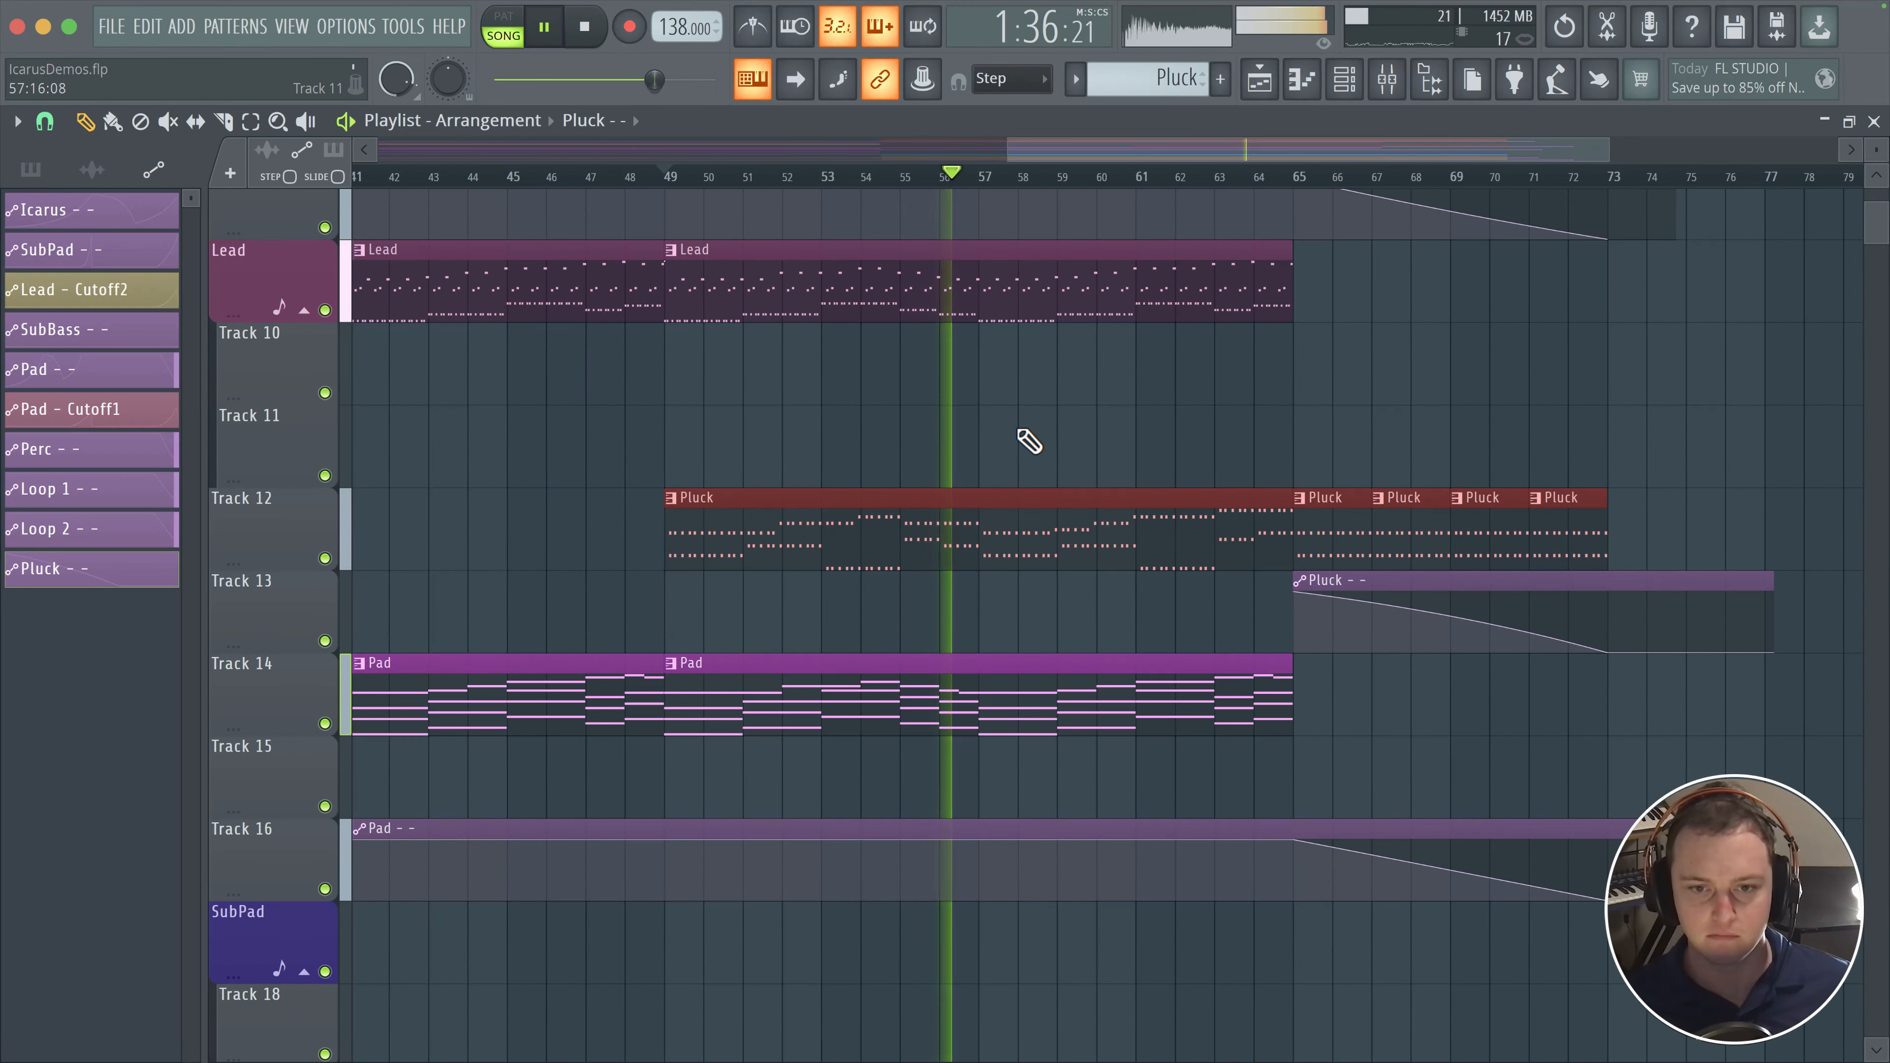
scroll(1025, 439, down, 4)
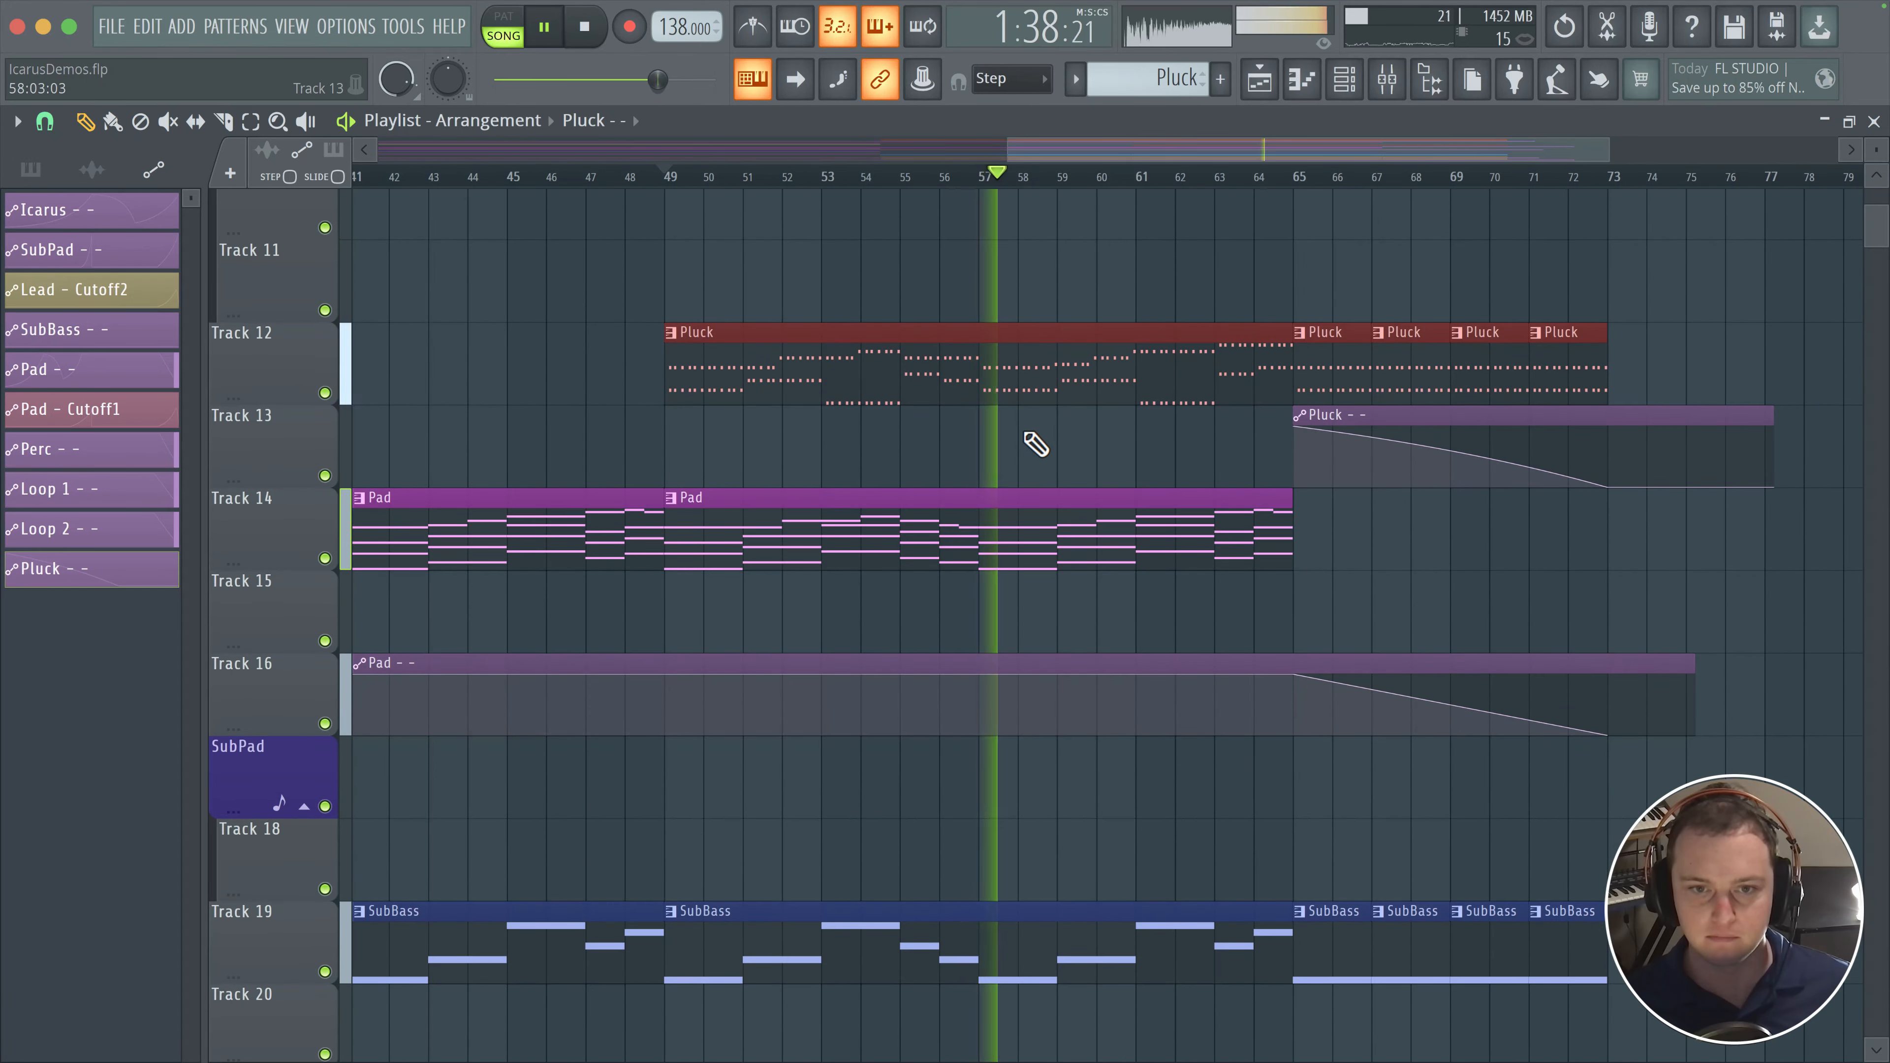
ctrl+scroll(1034, 444, up, 1)
ctrl+scroll(1035, 444, up, 1)
drag(1035, 455, 730, 578)
scroll(911, 478, up, 7)
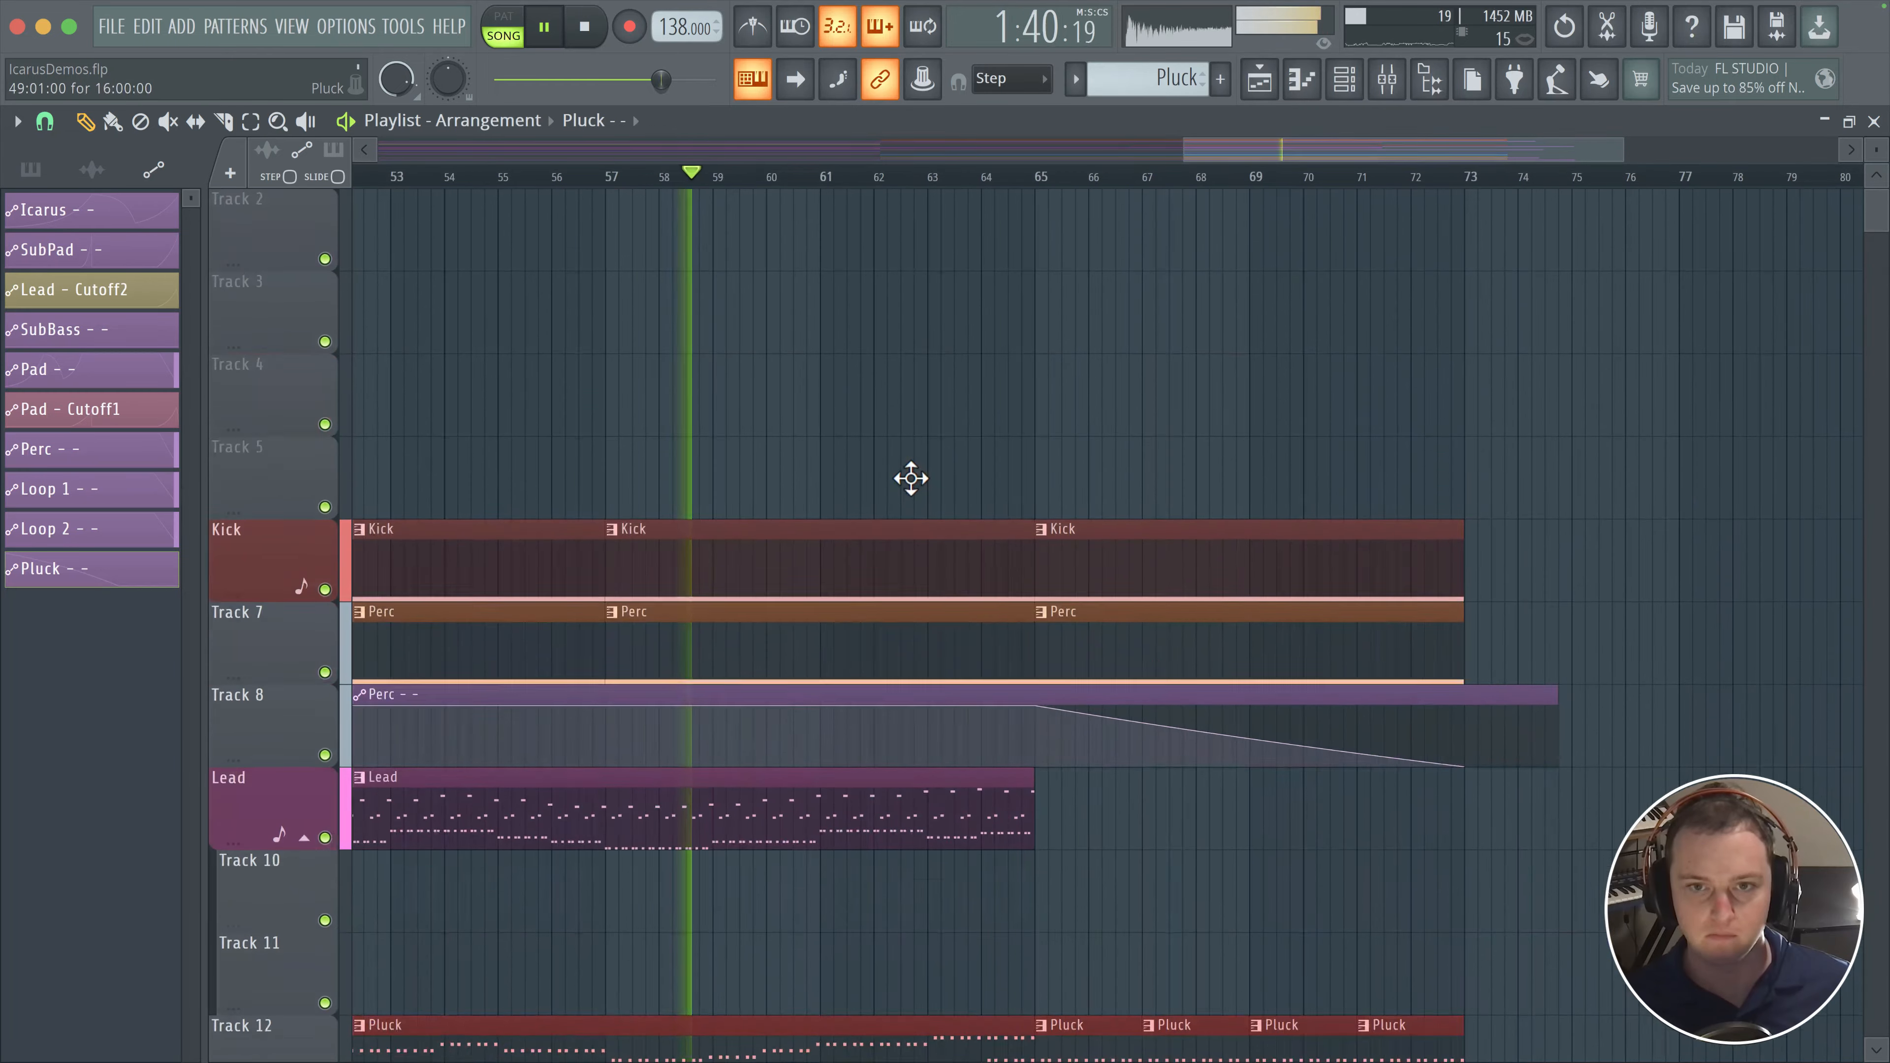
scroll(911, 478, down, 4)
scroll(910, 478, down, 6)
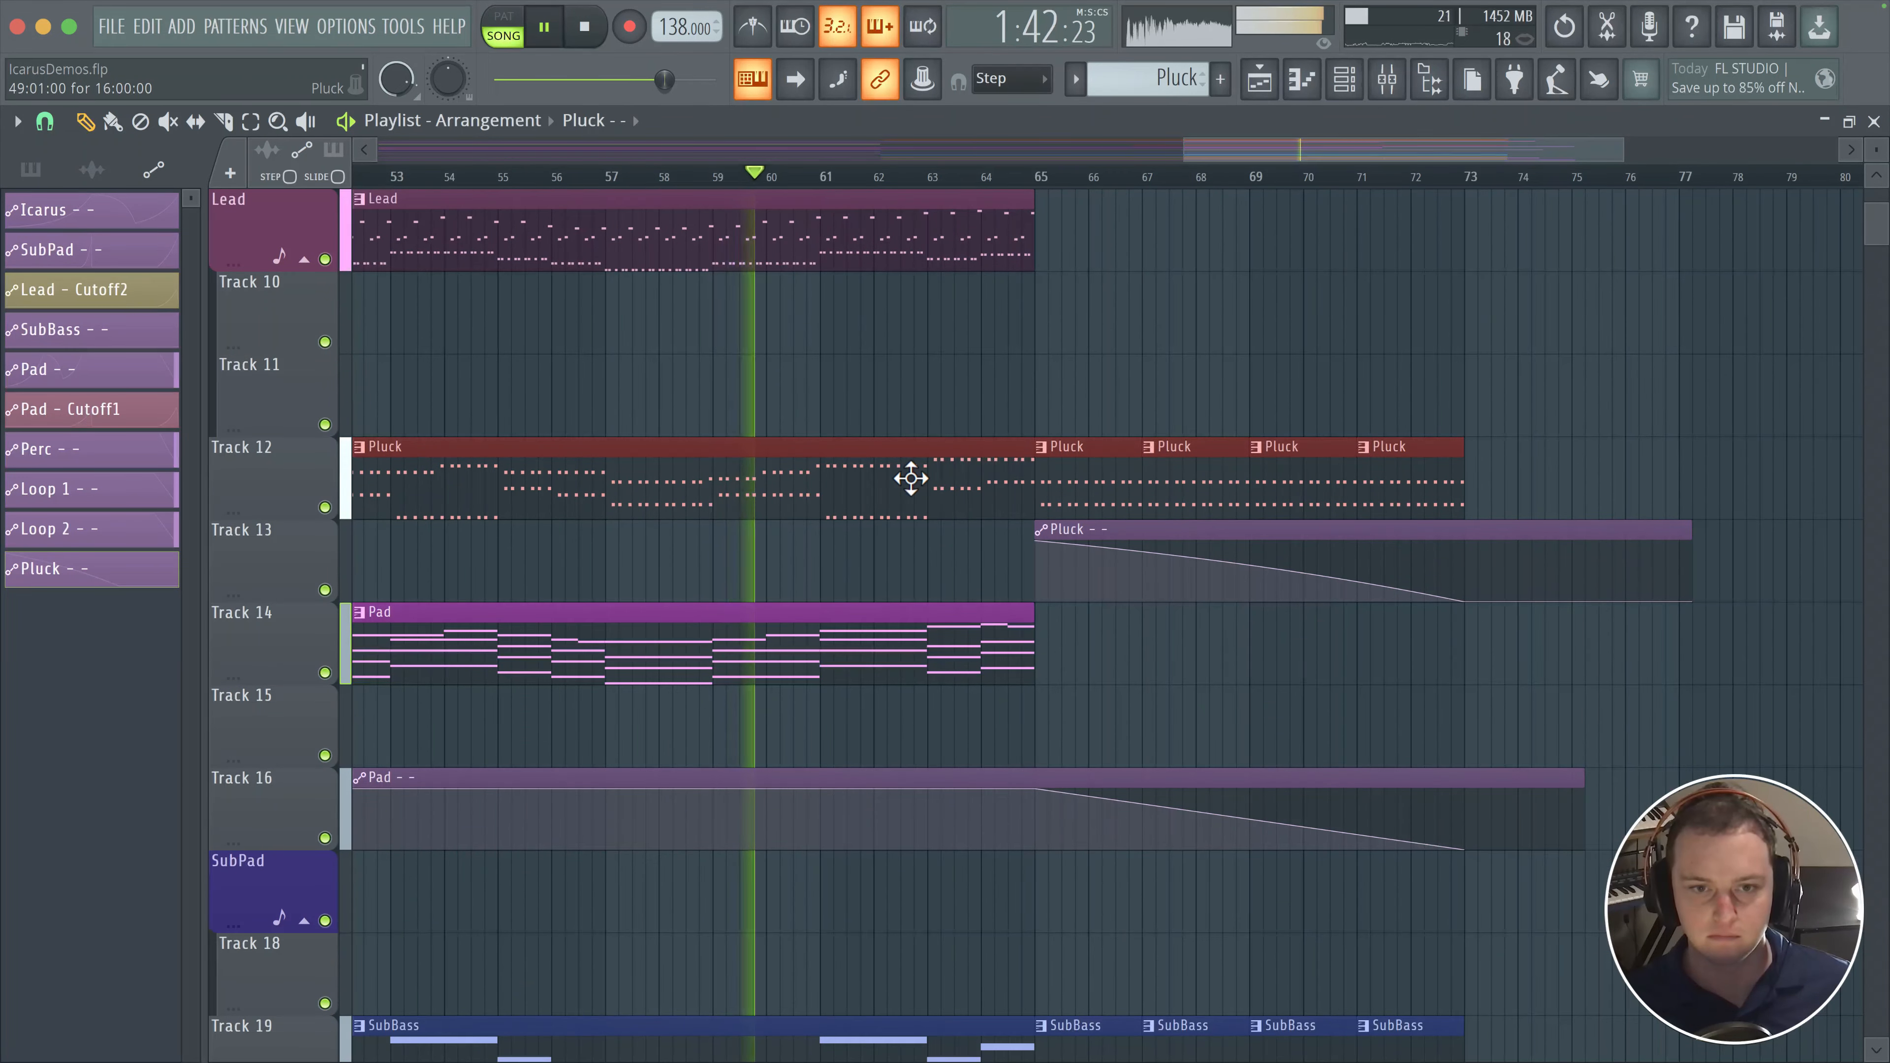
- Raise the Pluck track's volume slightly in the mixer
click(1387, 78)
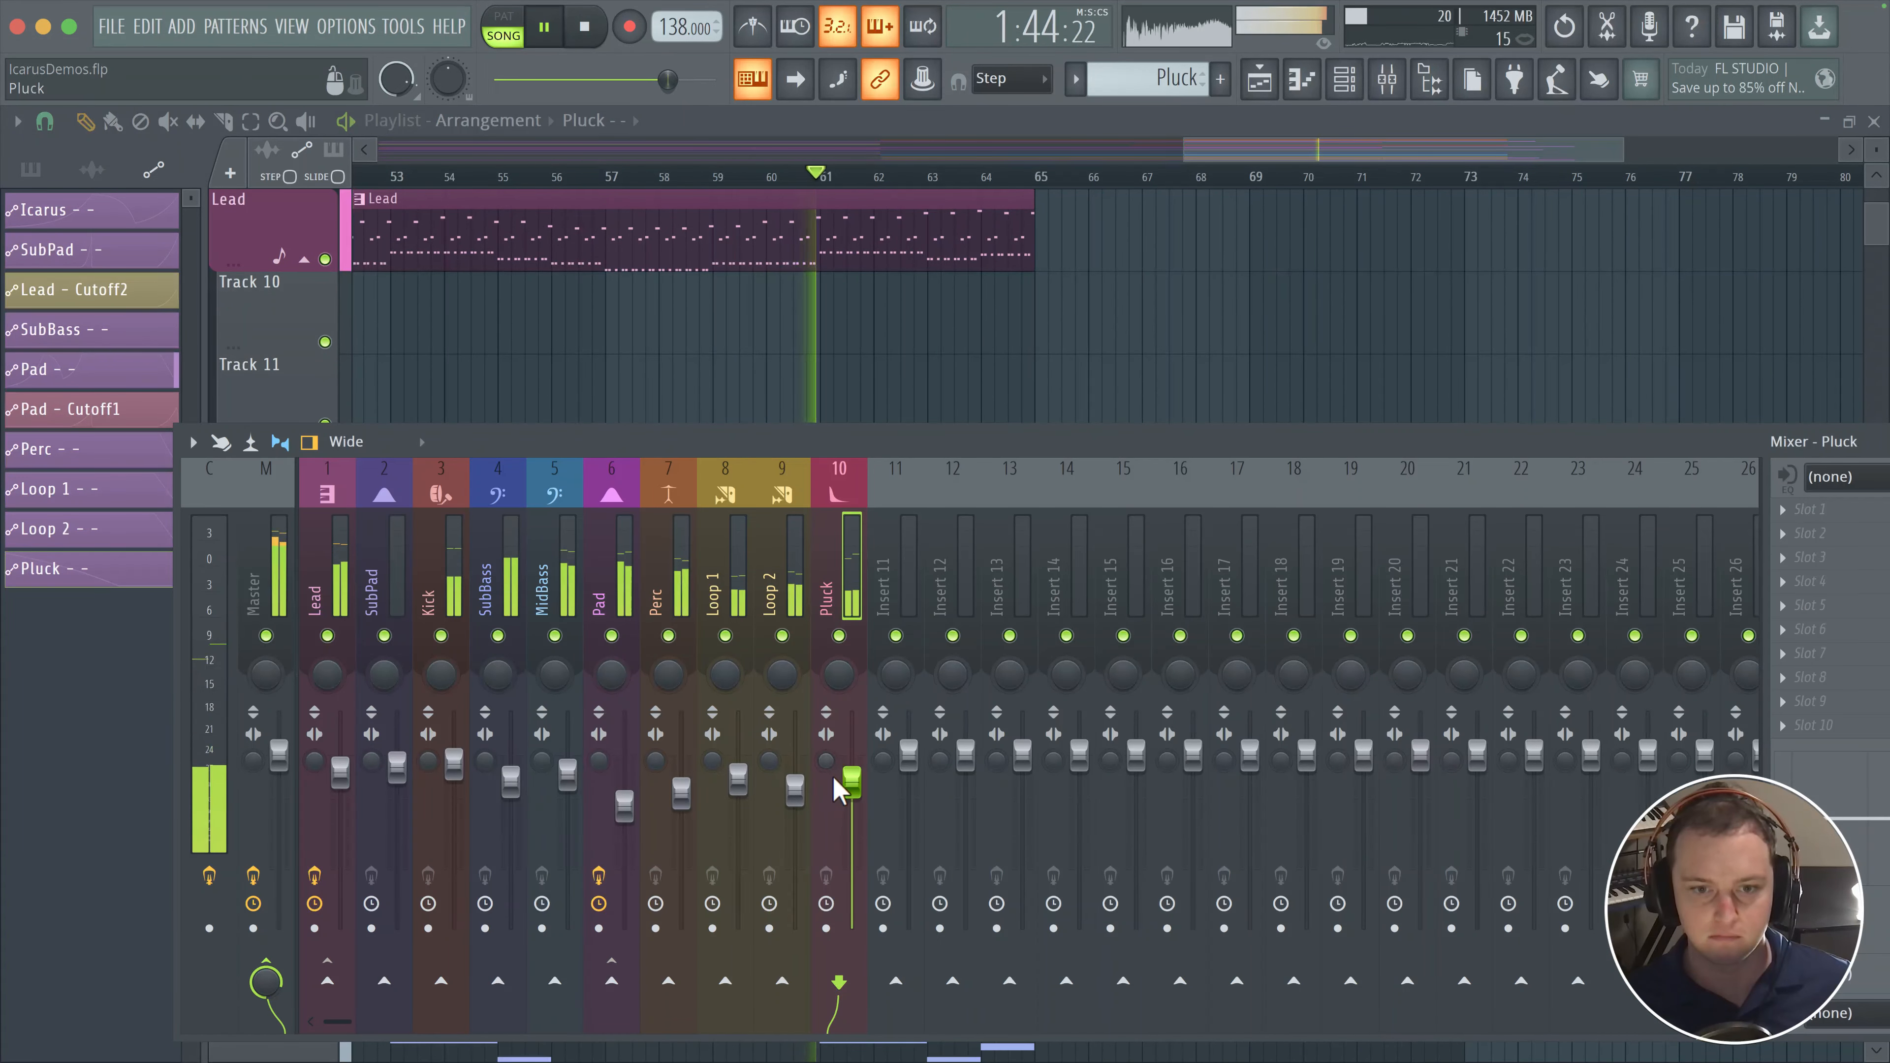
drag(852, 781, 852, 771)
drag(1182, 378, 1189, 320)
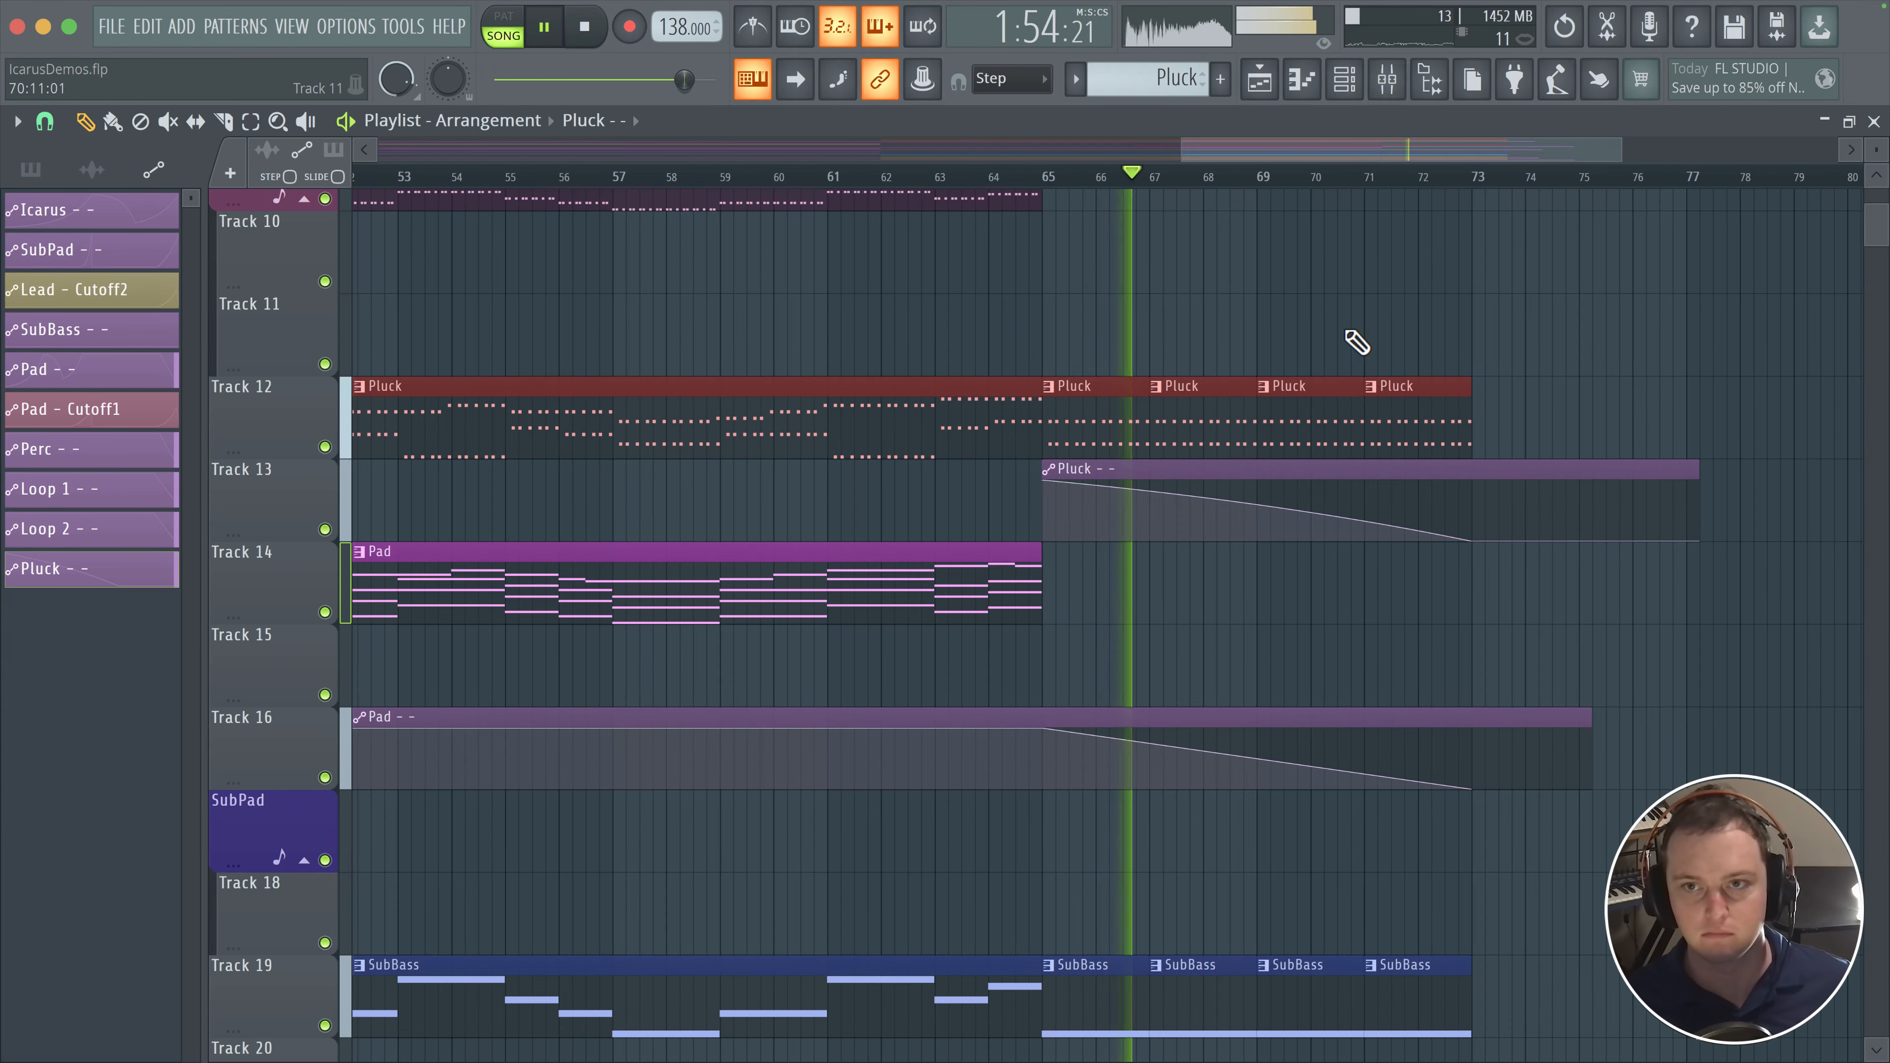
- Check the loop, bass, Pad and Pluck tracks in the outro up to bar 73, and stop playback
scroll(1249, 246, down, 12)
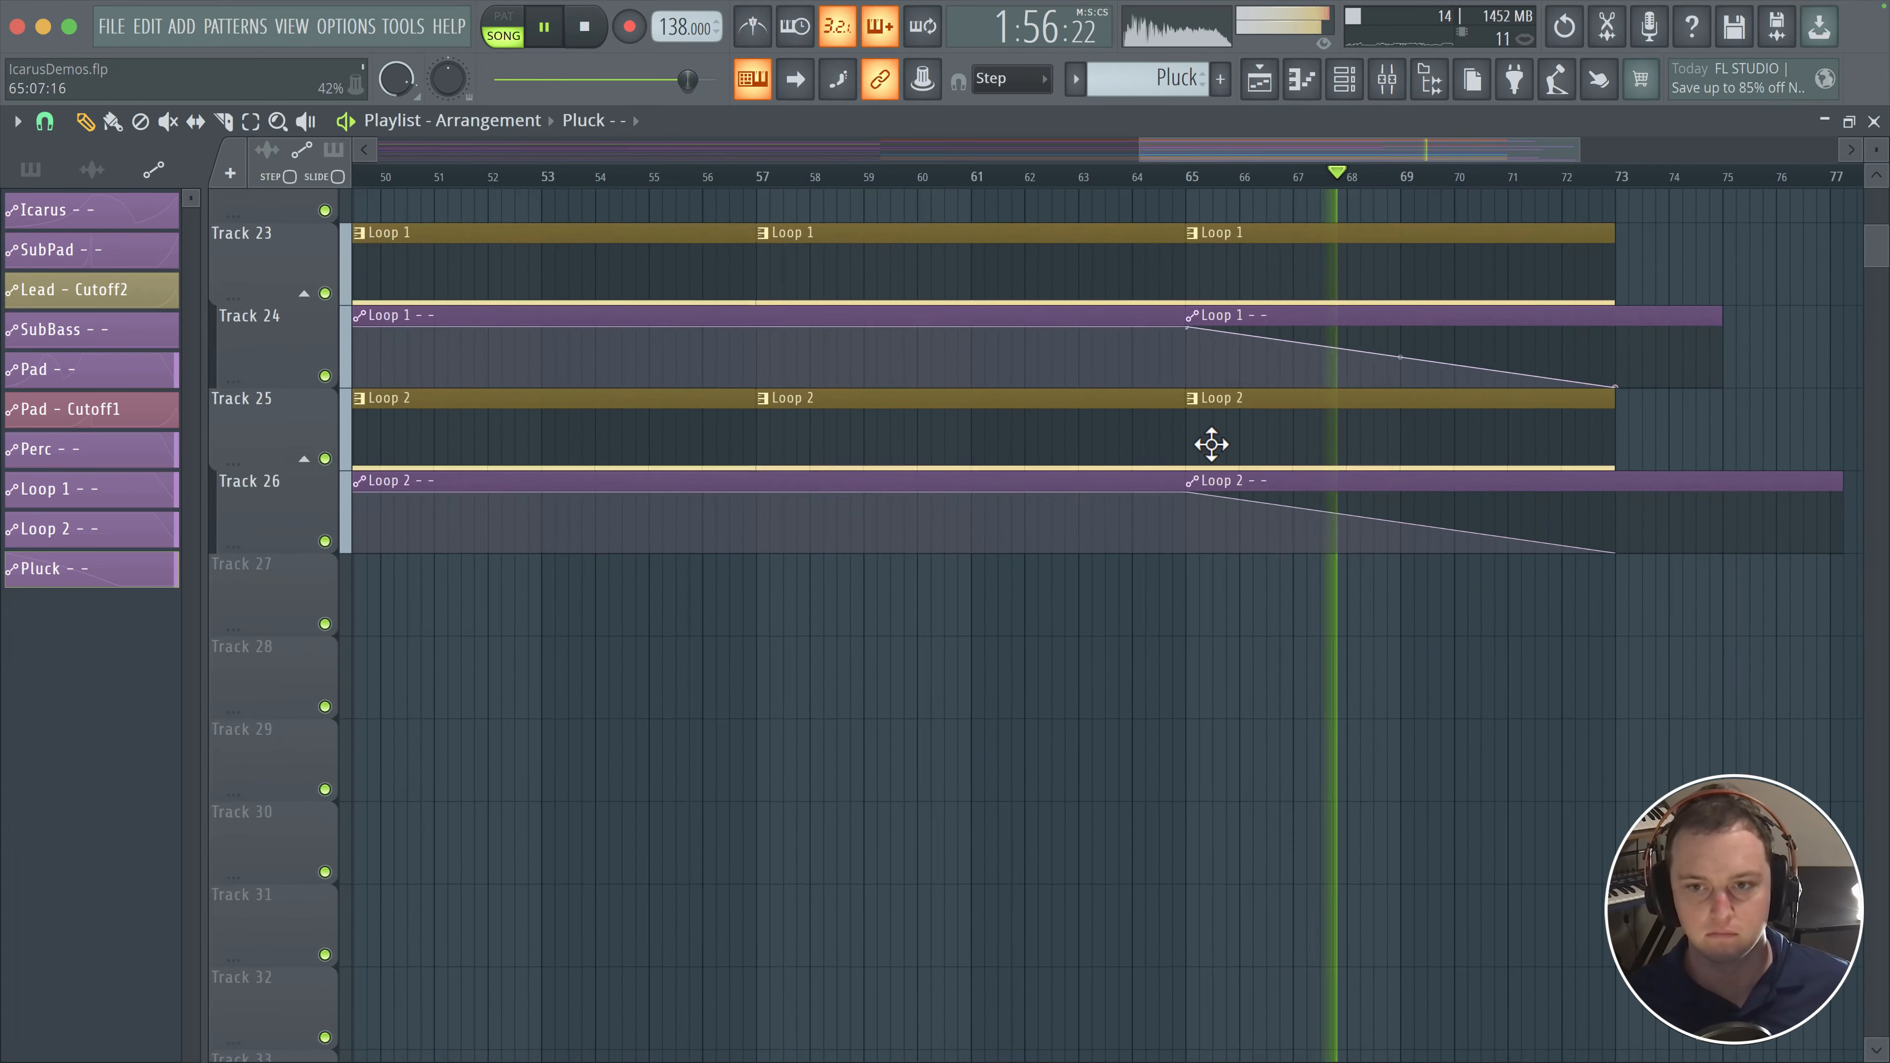
scroll(1211, 440, up, 2)
scroll(1176, 498, up, 9)
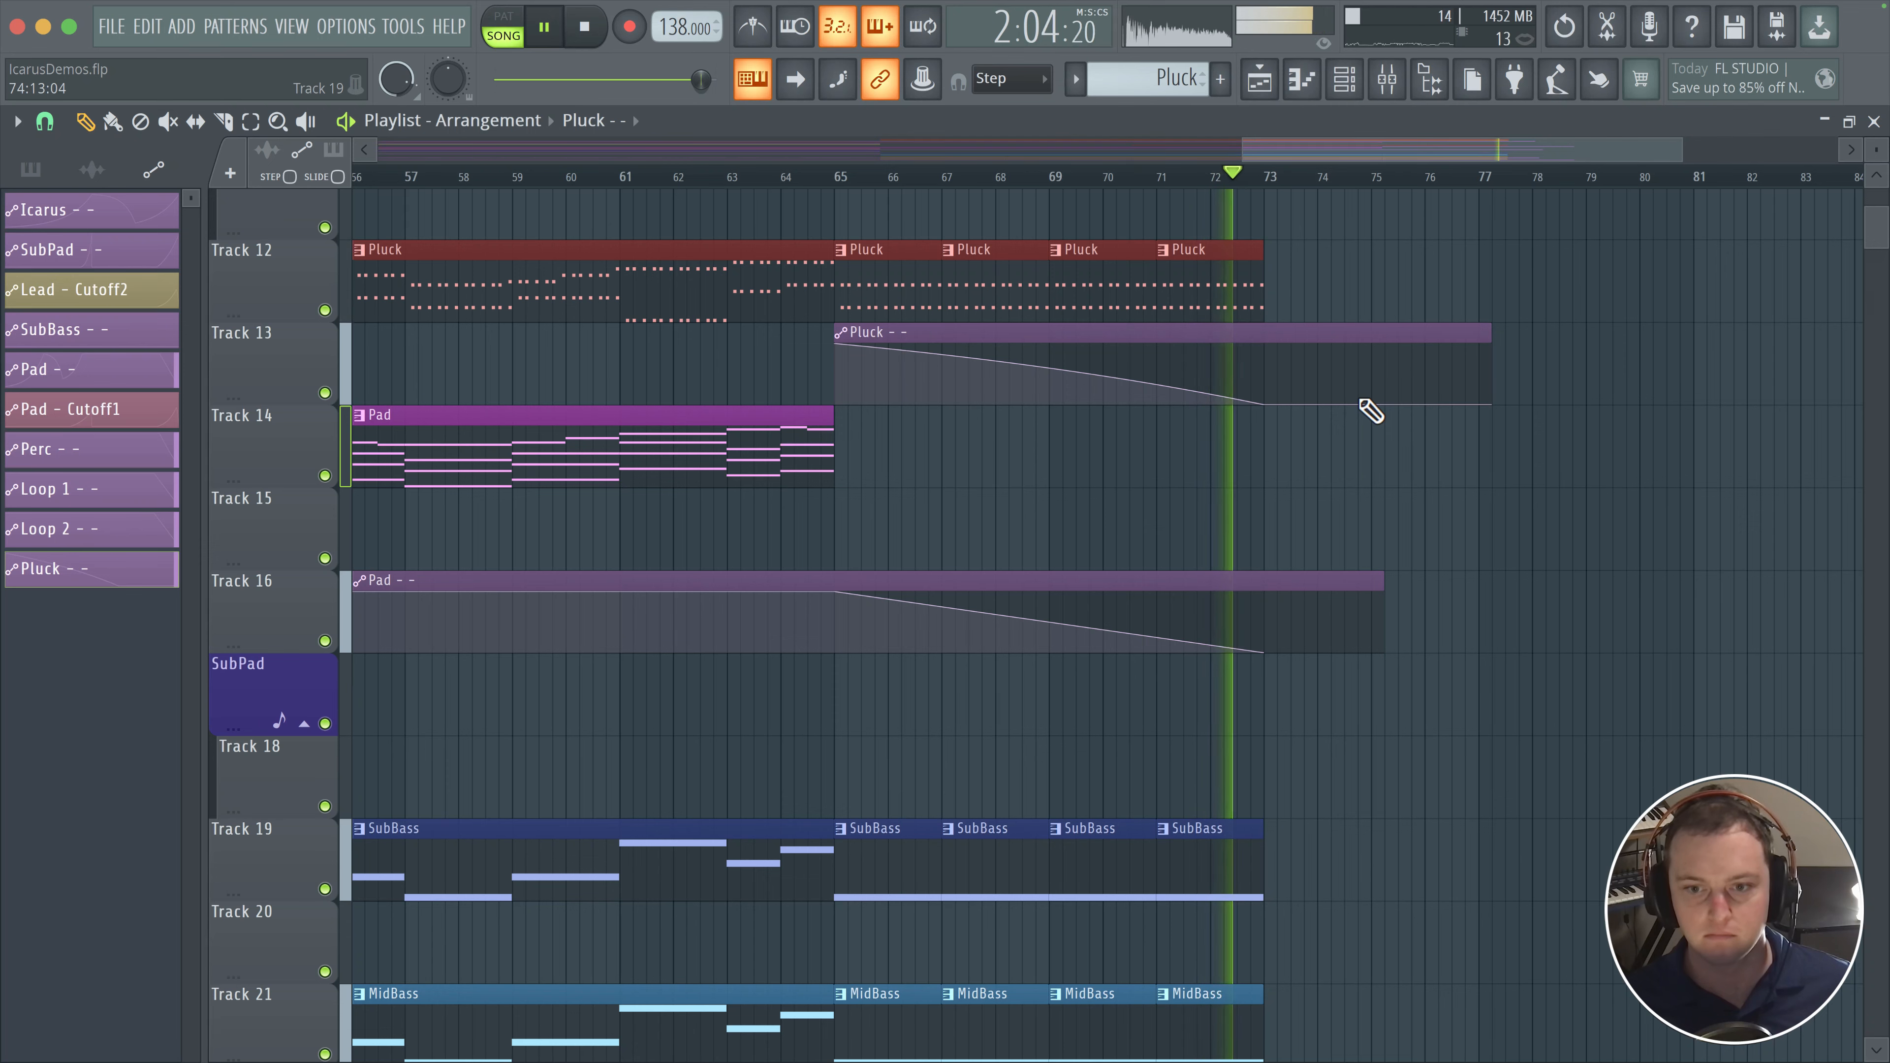
key(space)
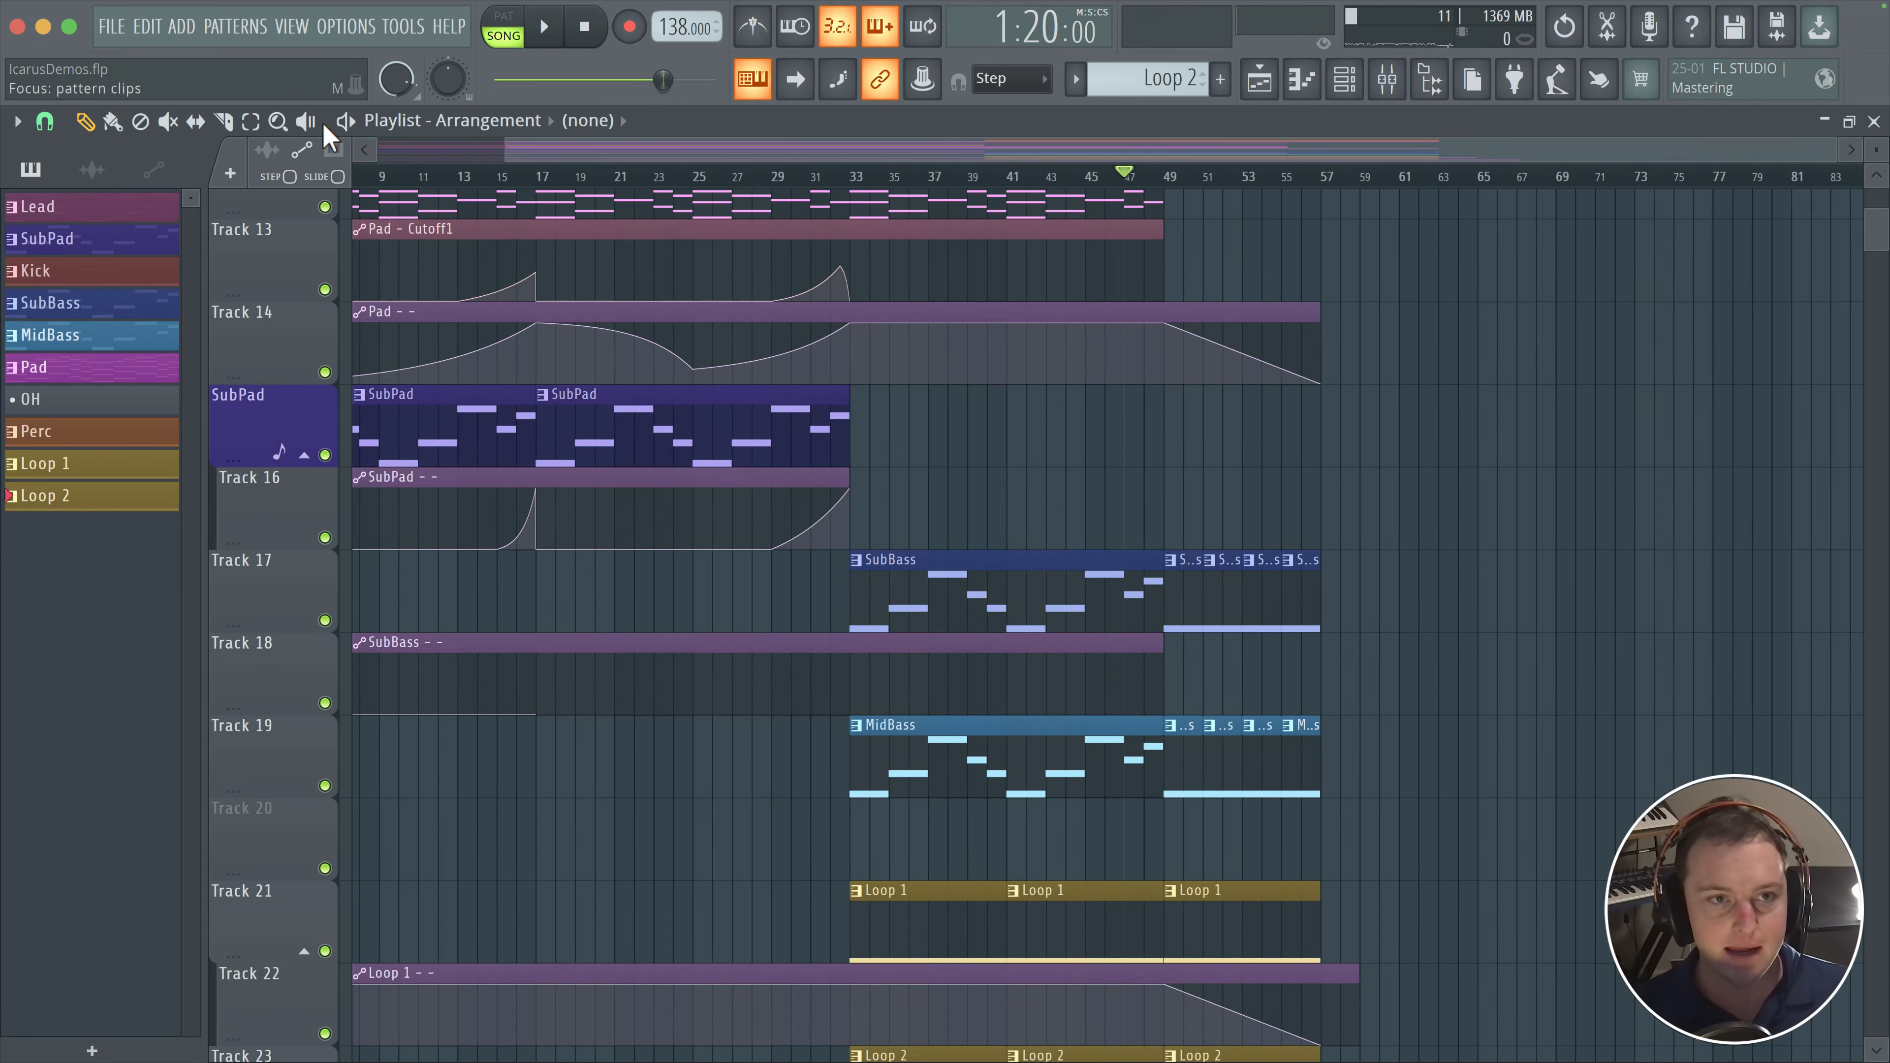
- Slice the Pad, Pad cutoff, SubBass, Loop 1 and Loop 2 automation clips at bar 33
scroll(1054, 797, down, 5)
scroll(1026, 764, up, 15)
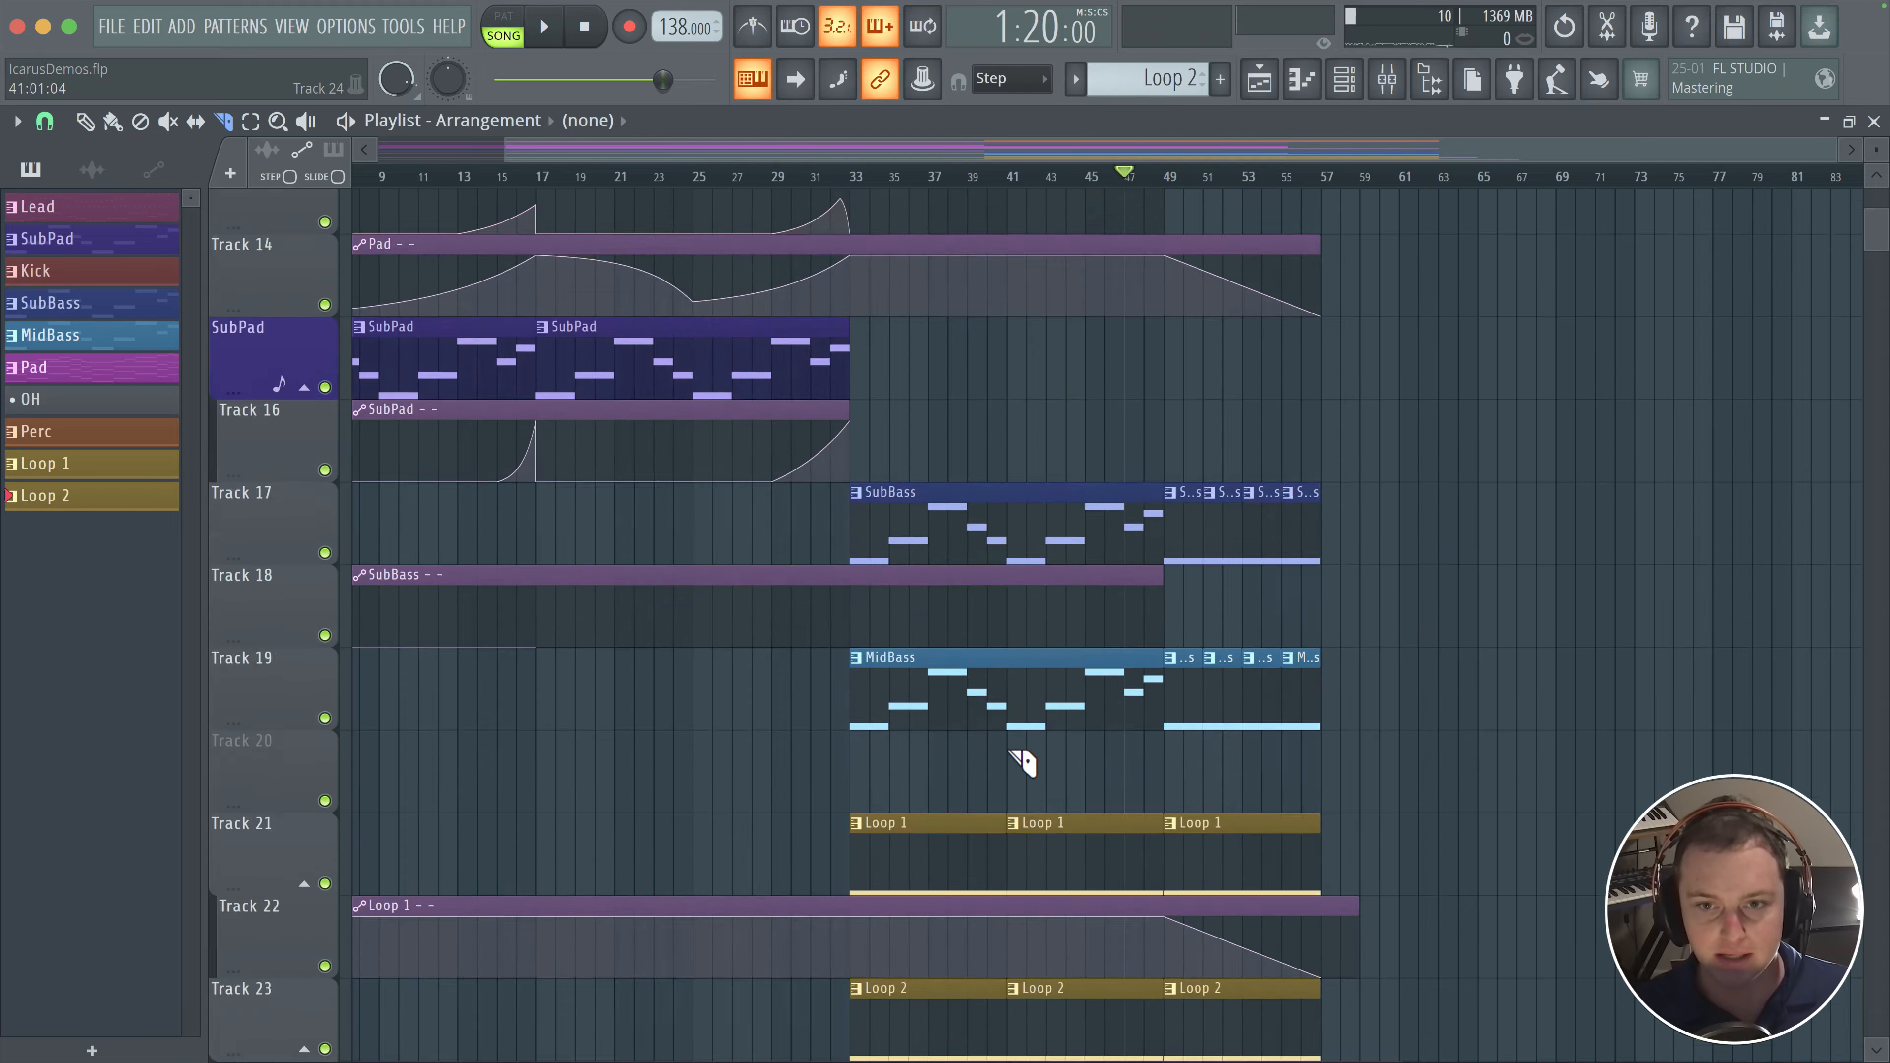
scroll(934, 558, down, 5)
scroll(865, 625, down, 7)
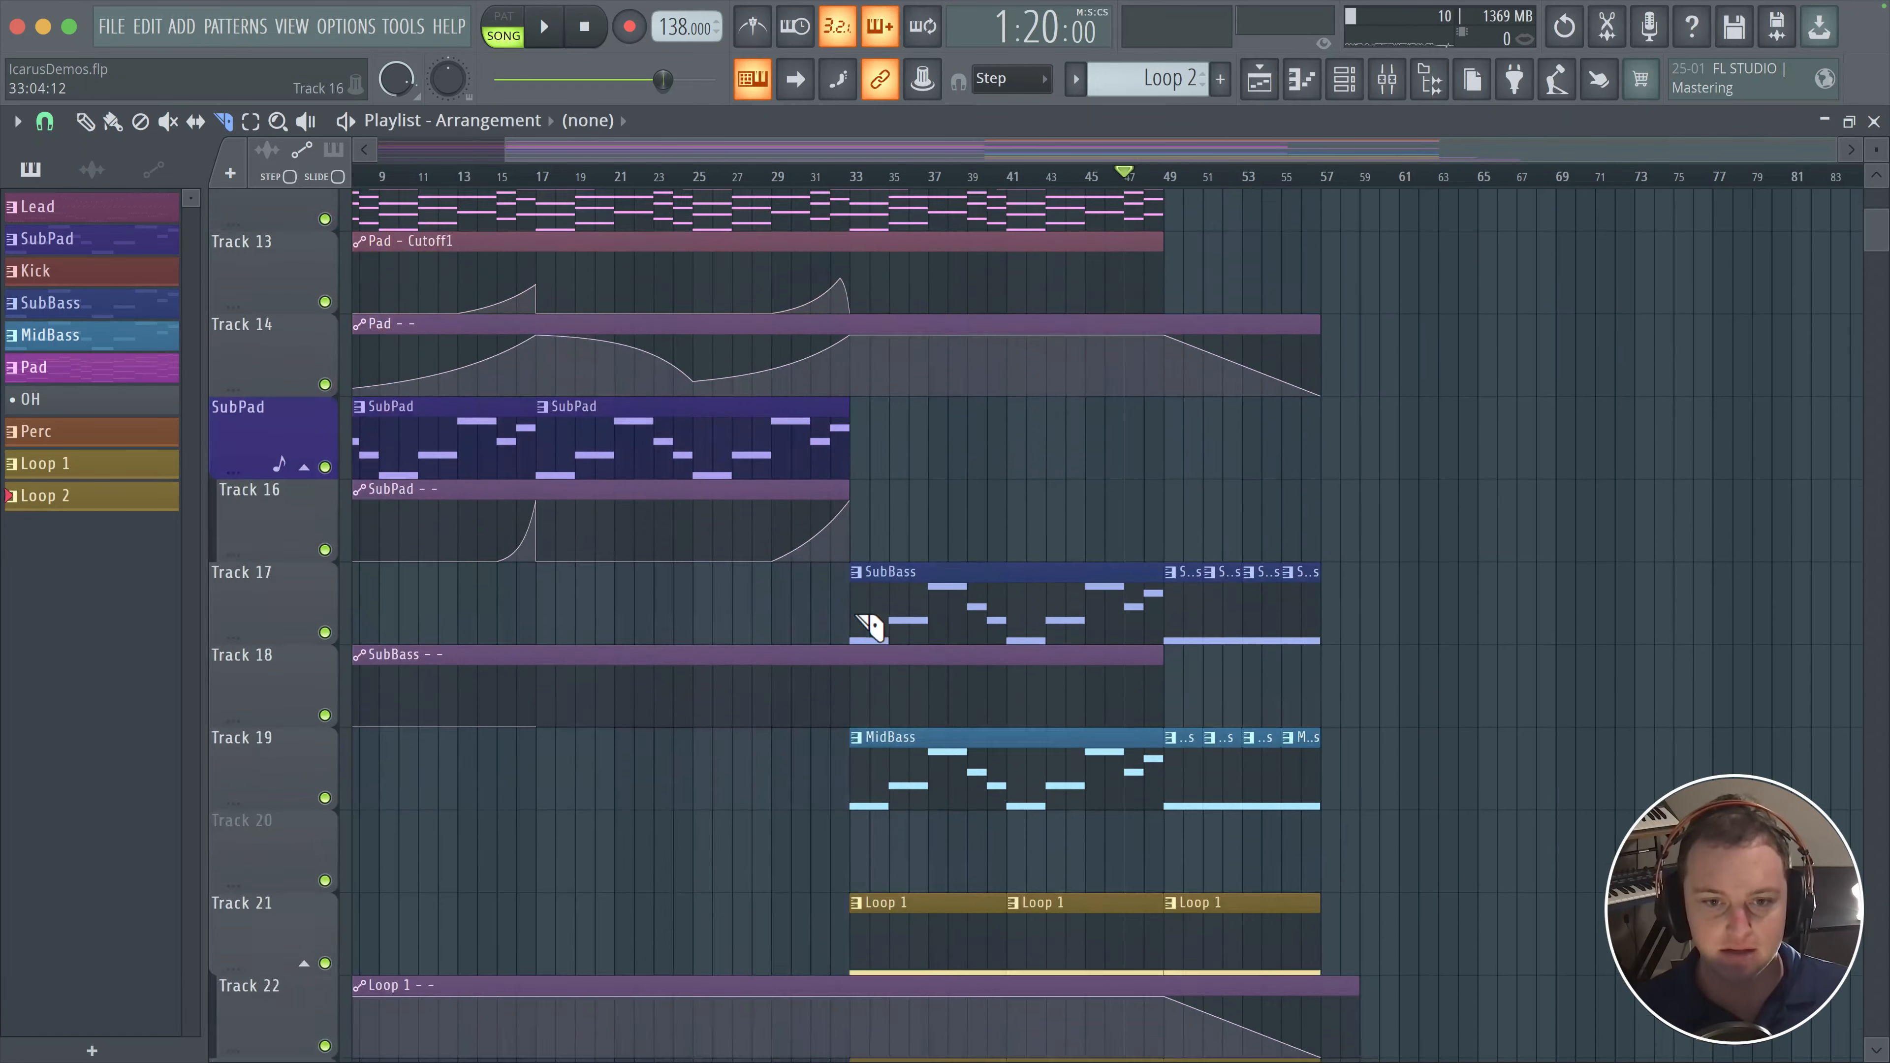
scroll(844, 380, up, 2)
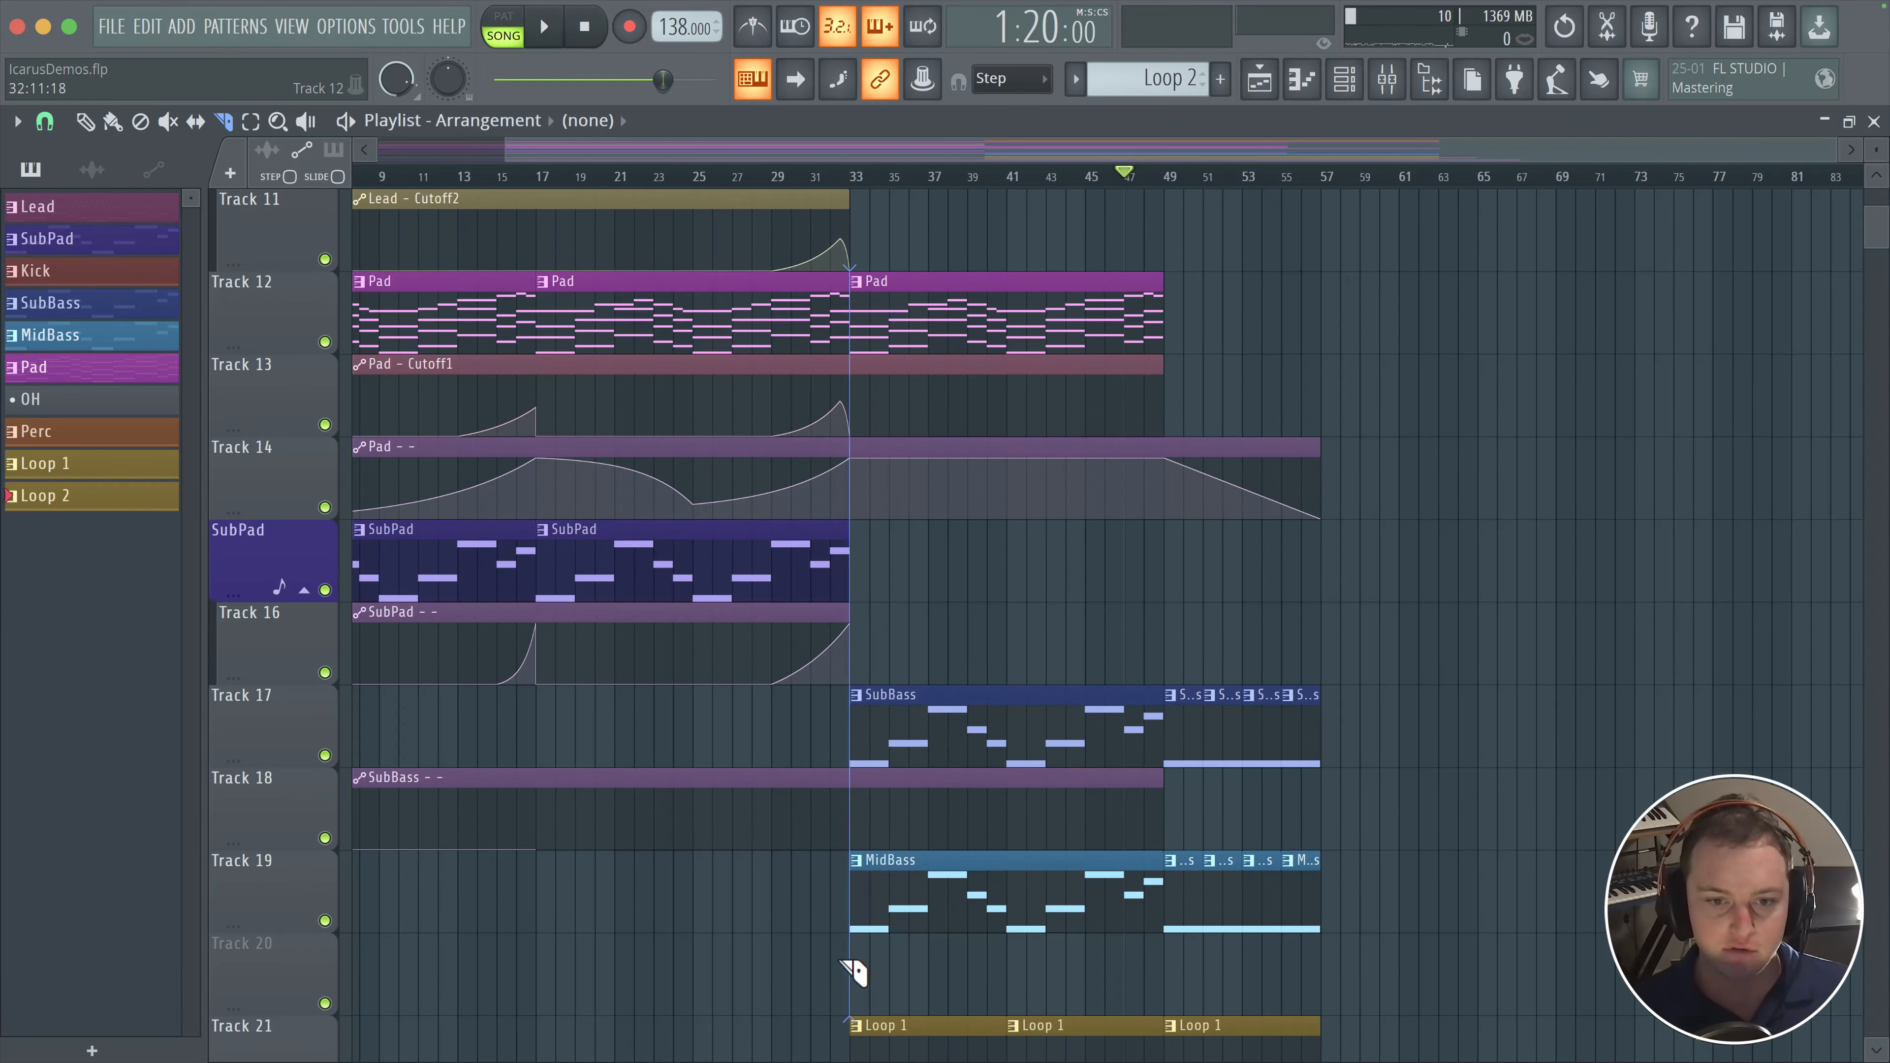
scroll(854, 971, down, 2)
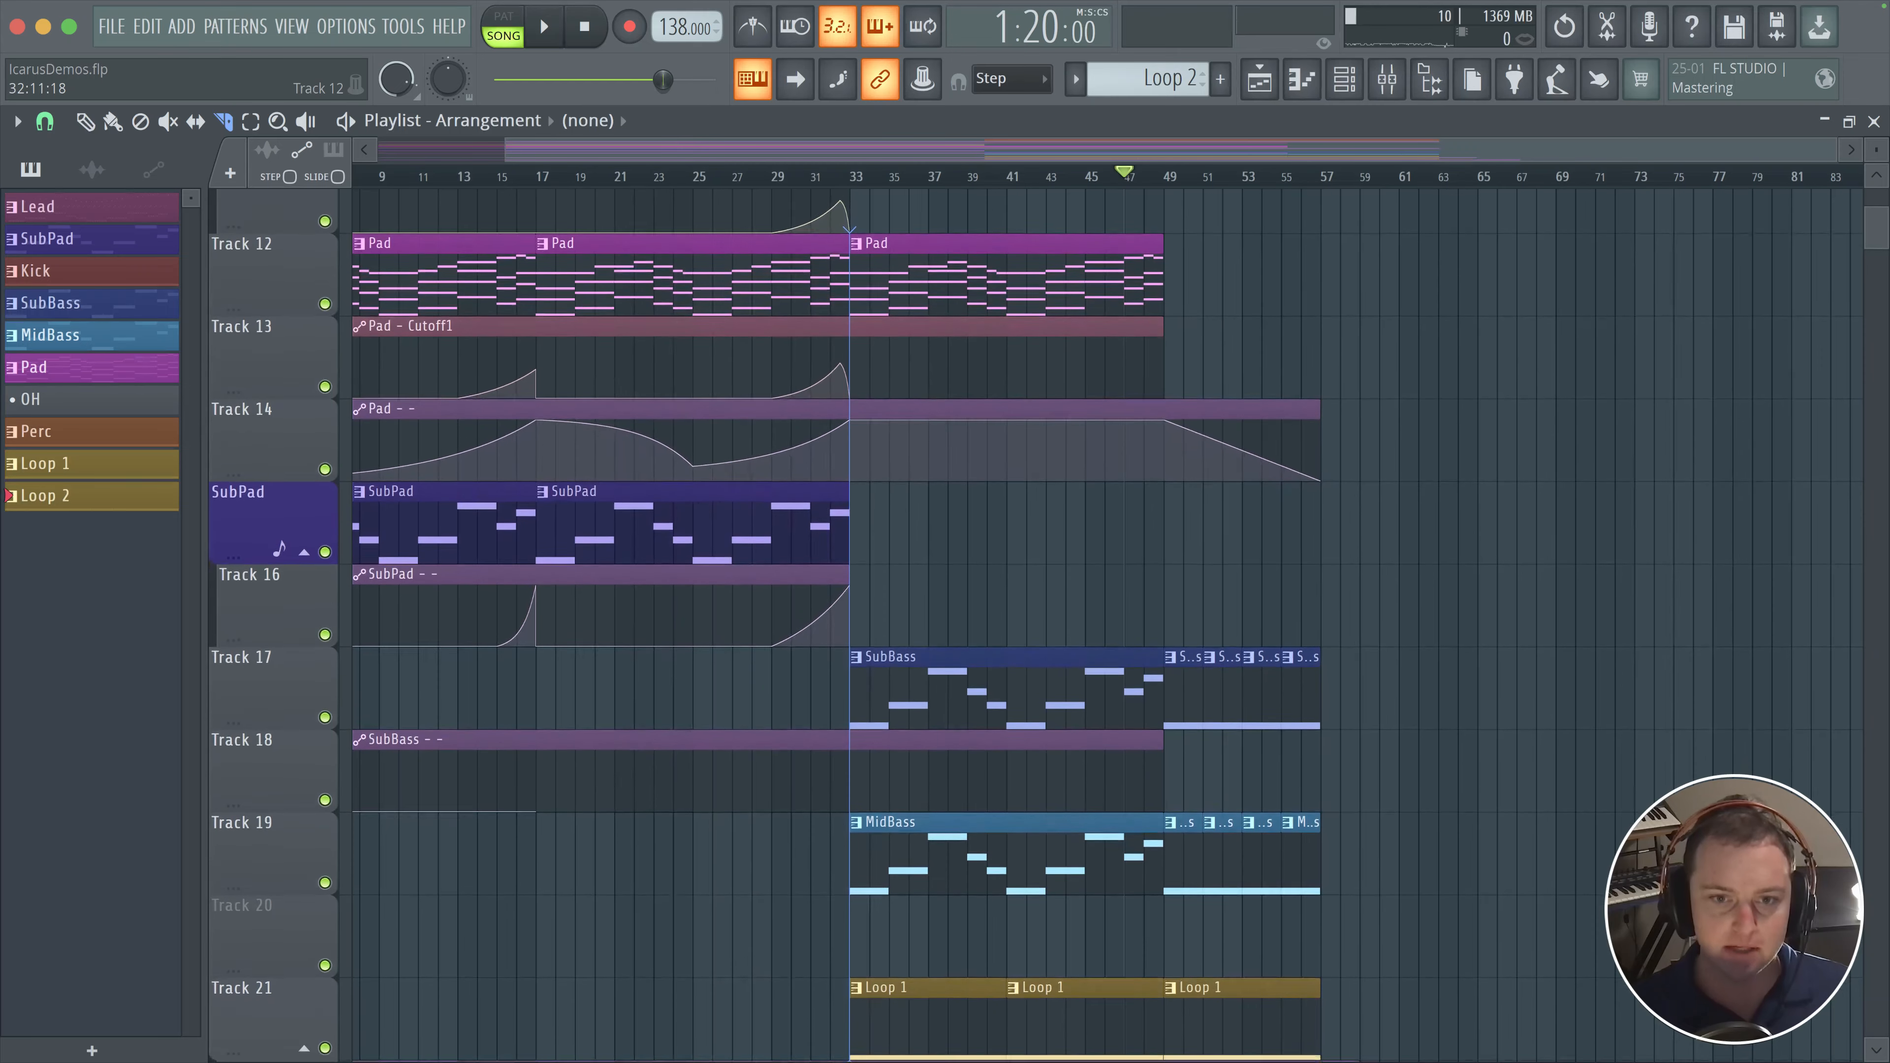
scroll(857, 916, down, 10)
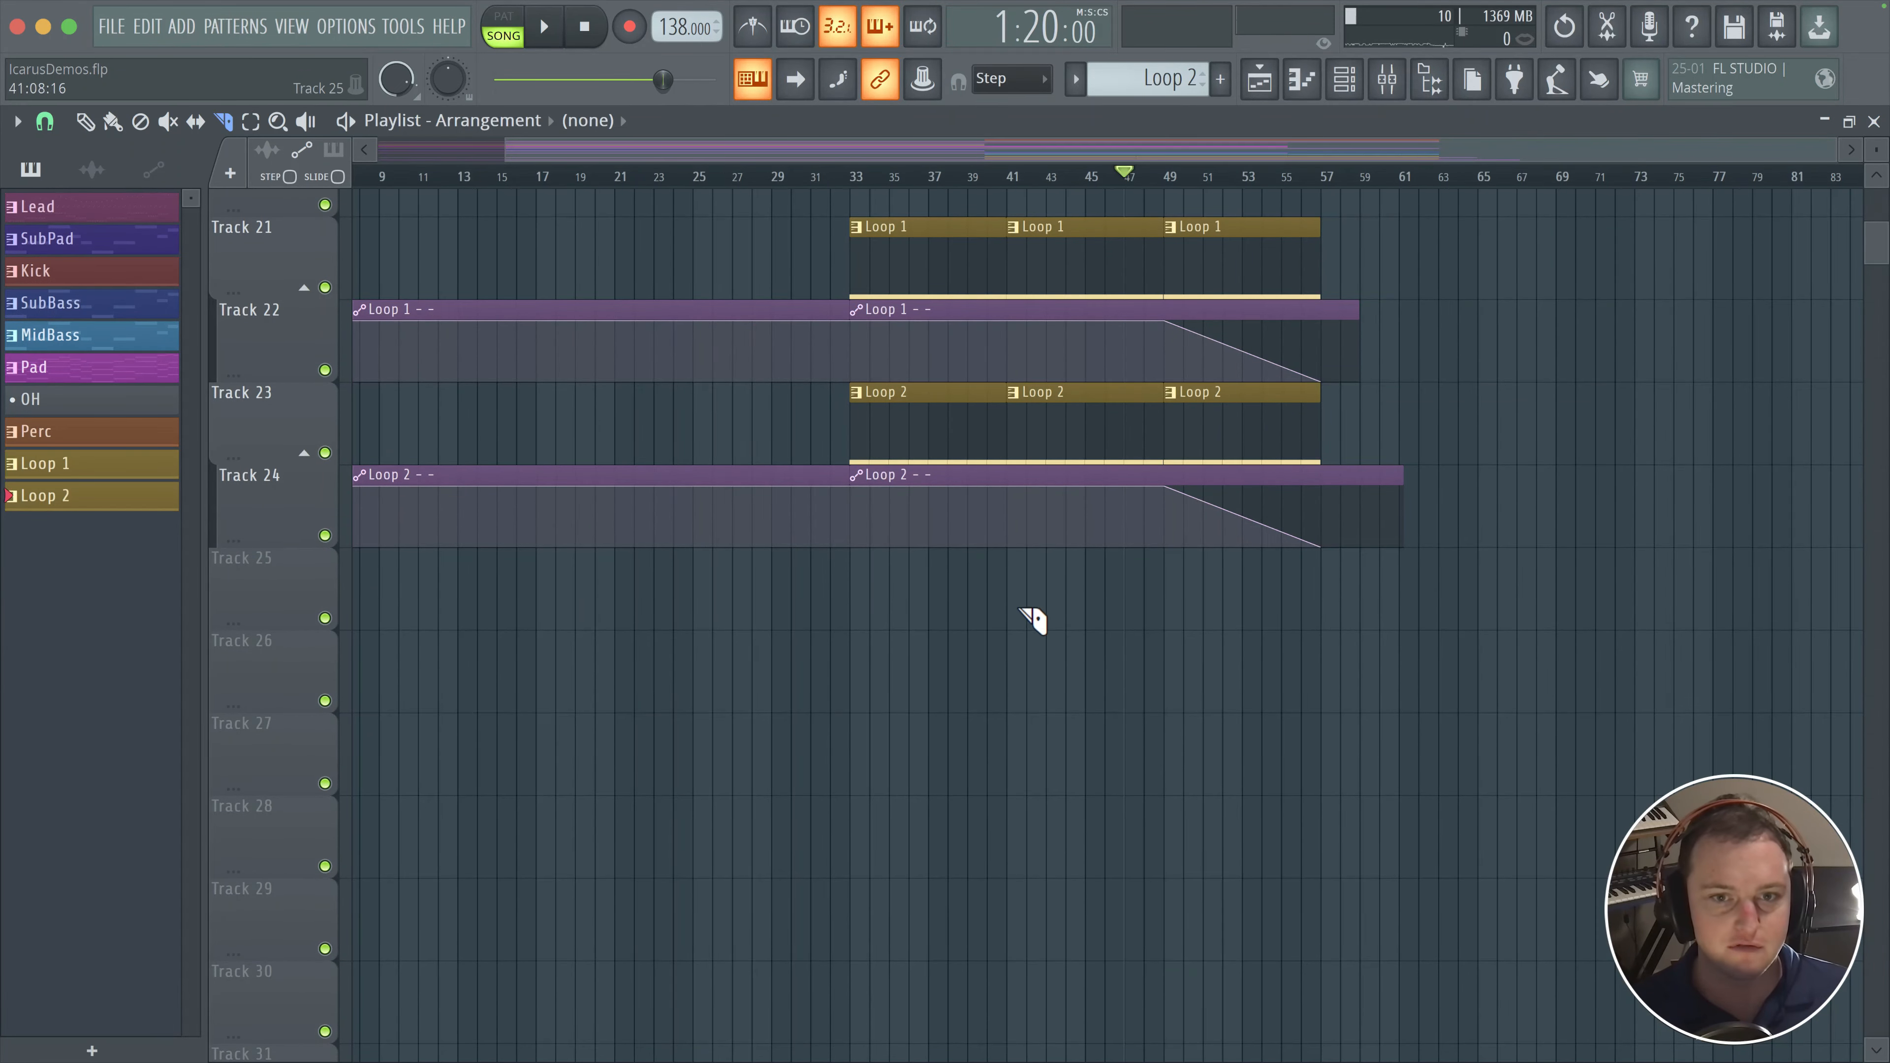
- Slice the Loop 1, Loop 2, Pad and Perc automation clips at bar 49
scroll(1101, 655, up, 1)
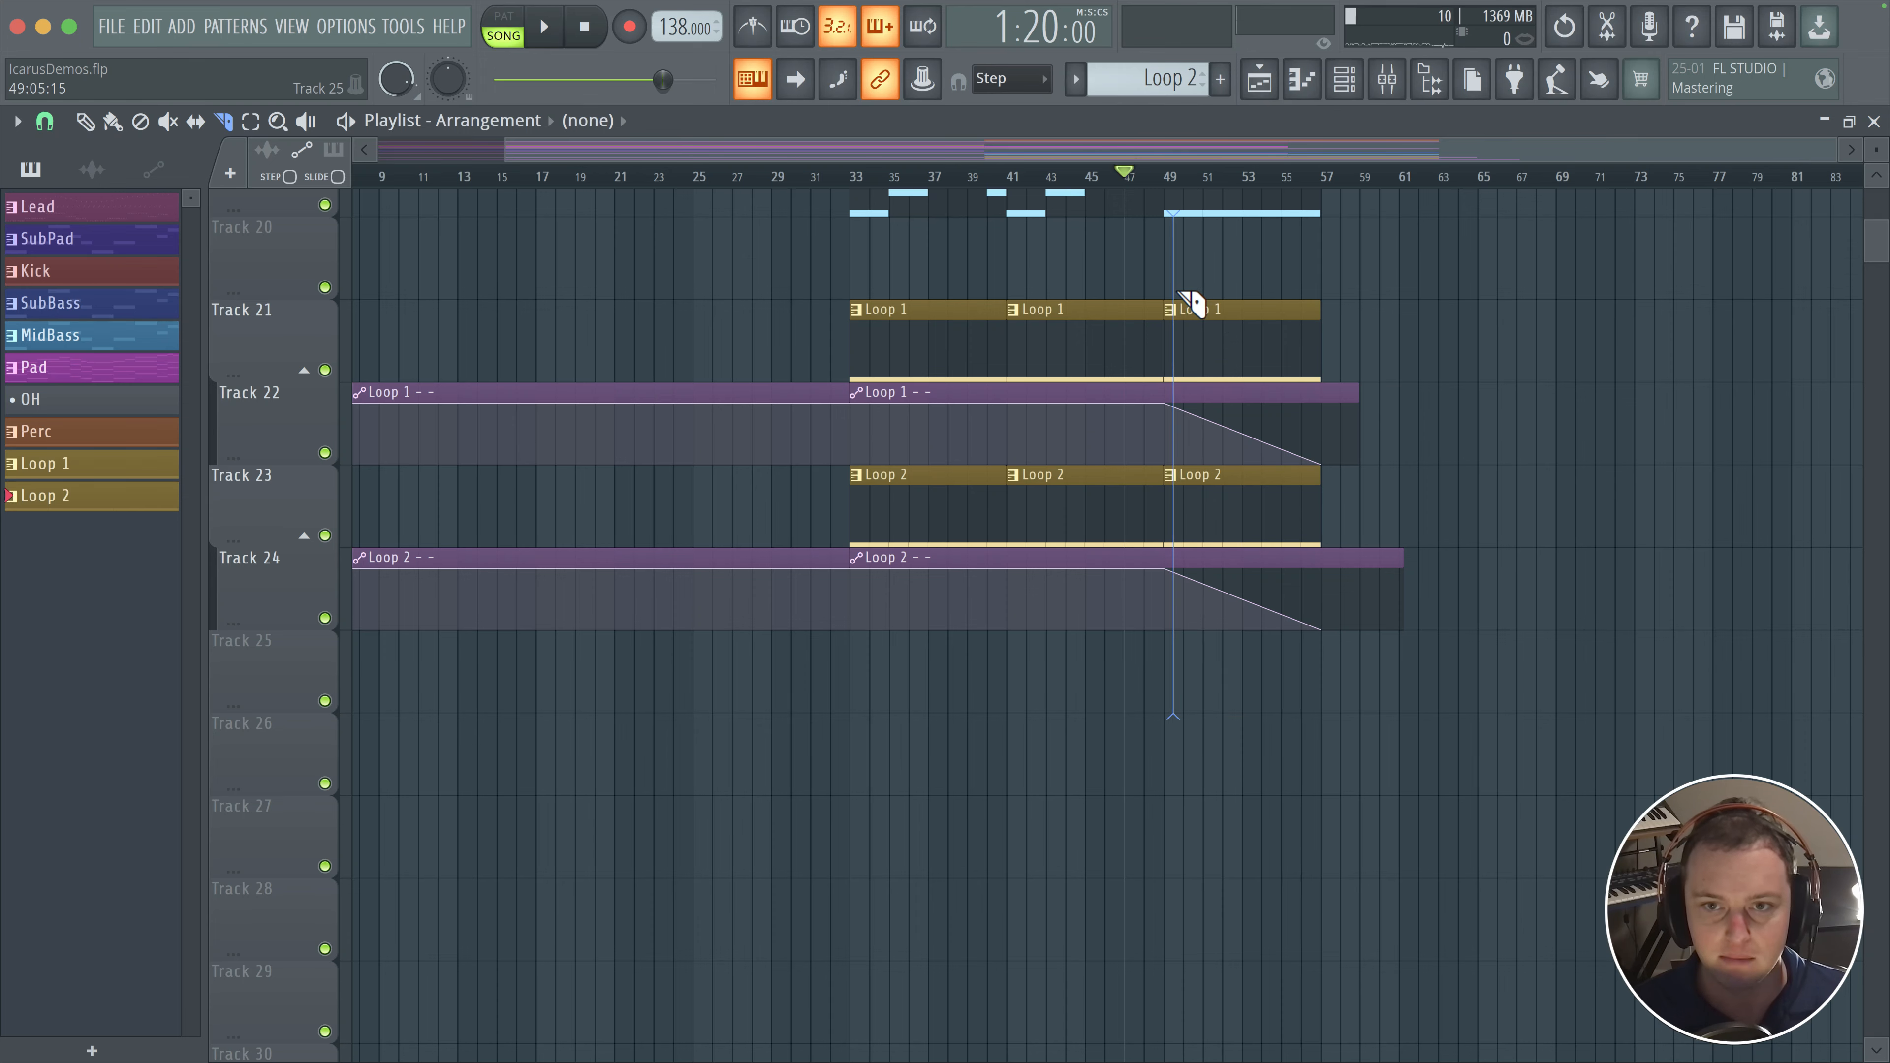
scroll(1181, 186, up, 3)
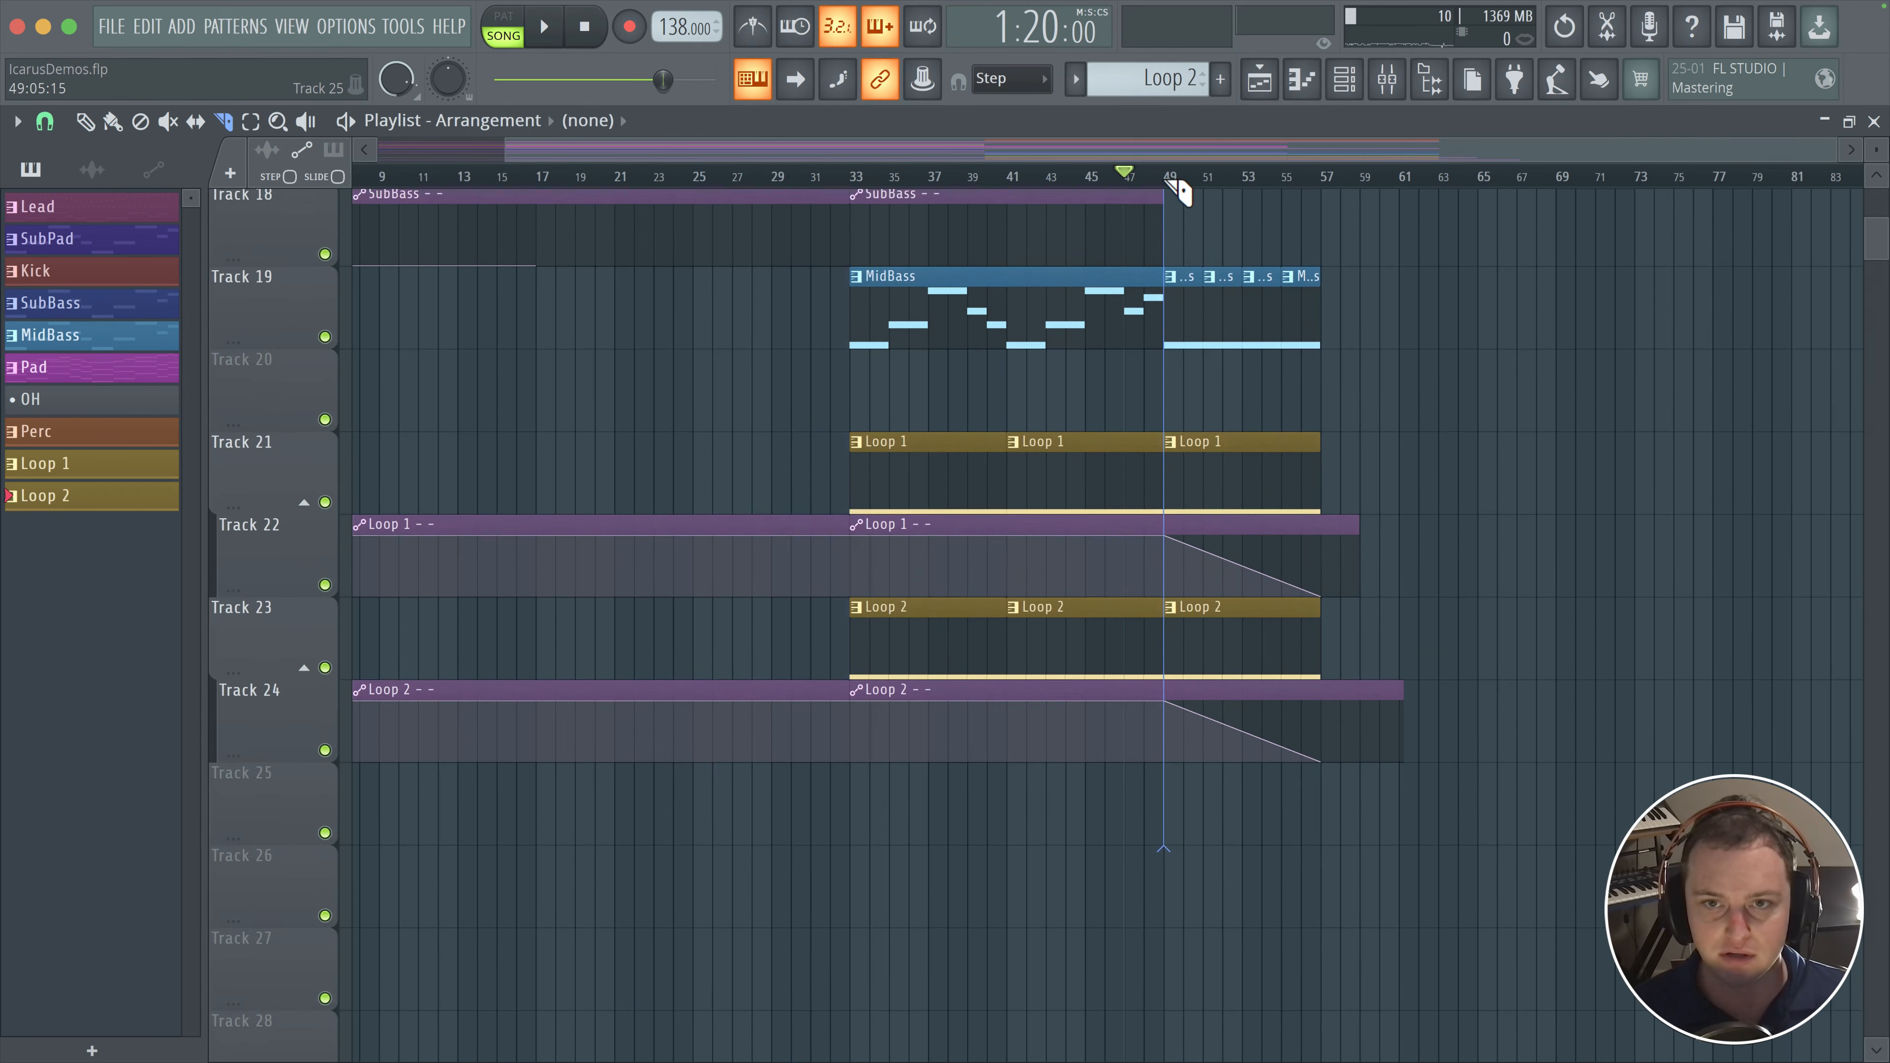
scroll(1181, 190, up, 1)
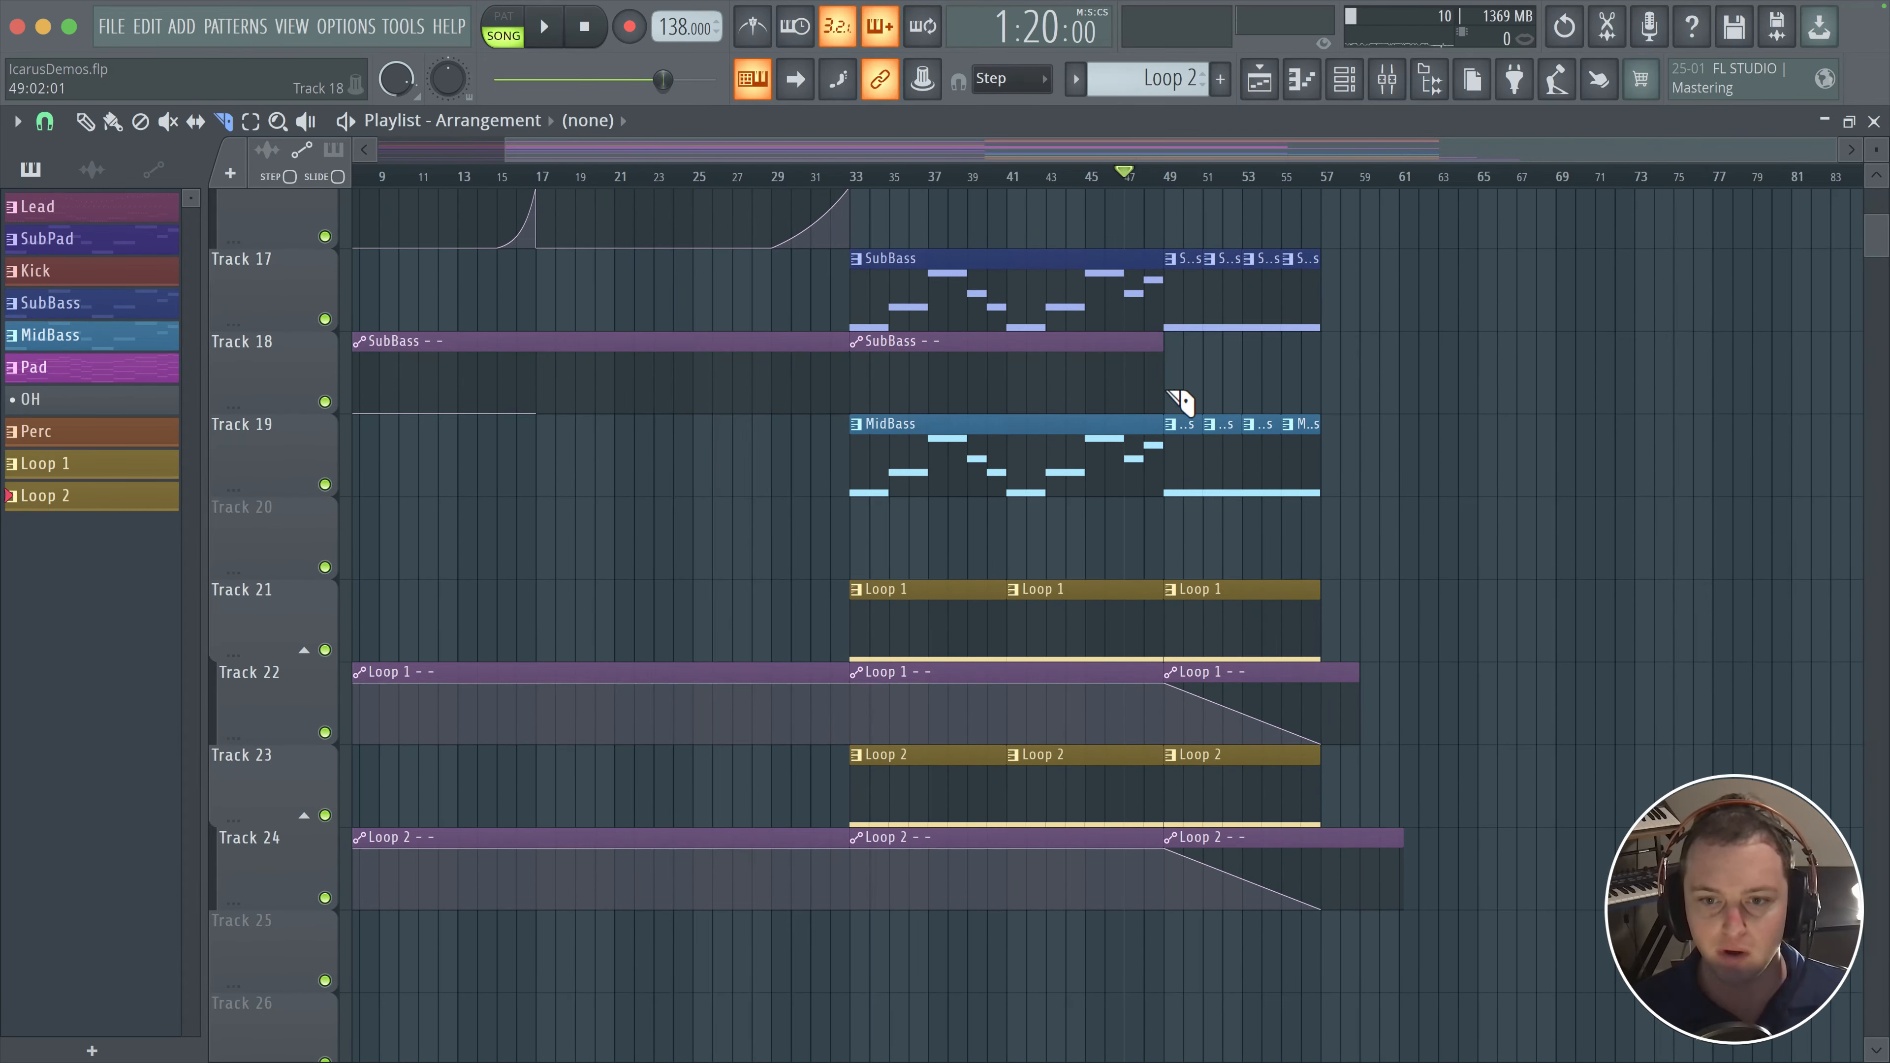
scroll(1180, 402, up, 9)
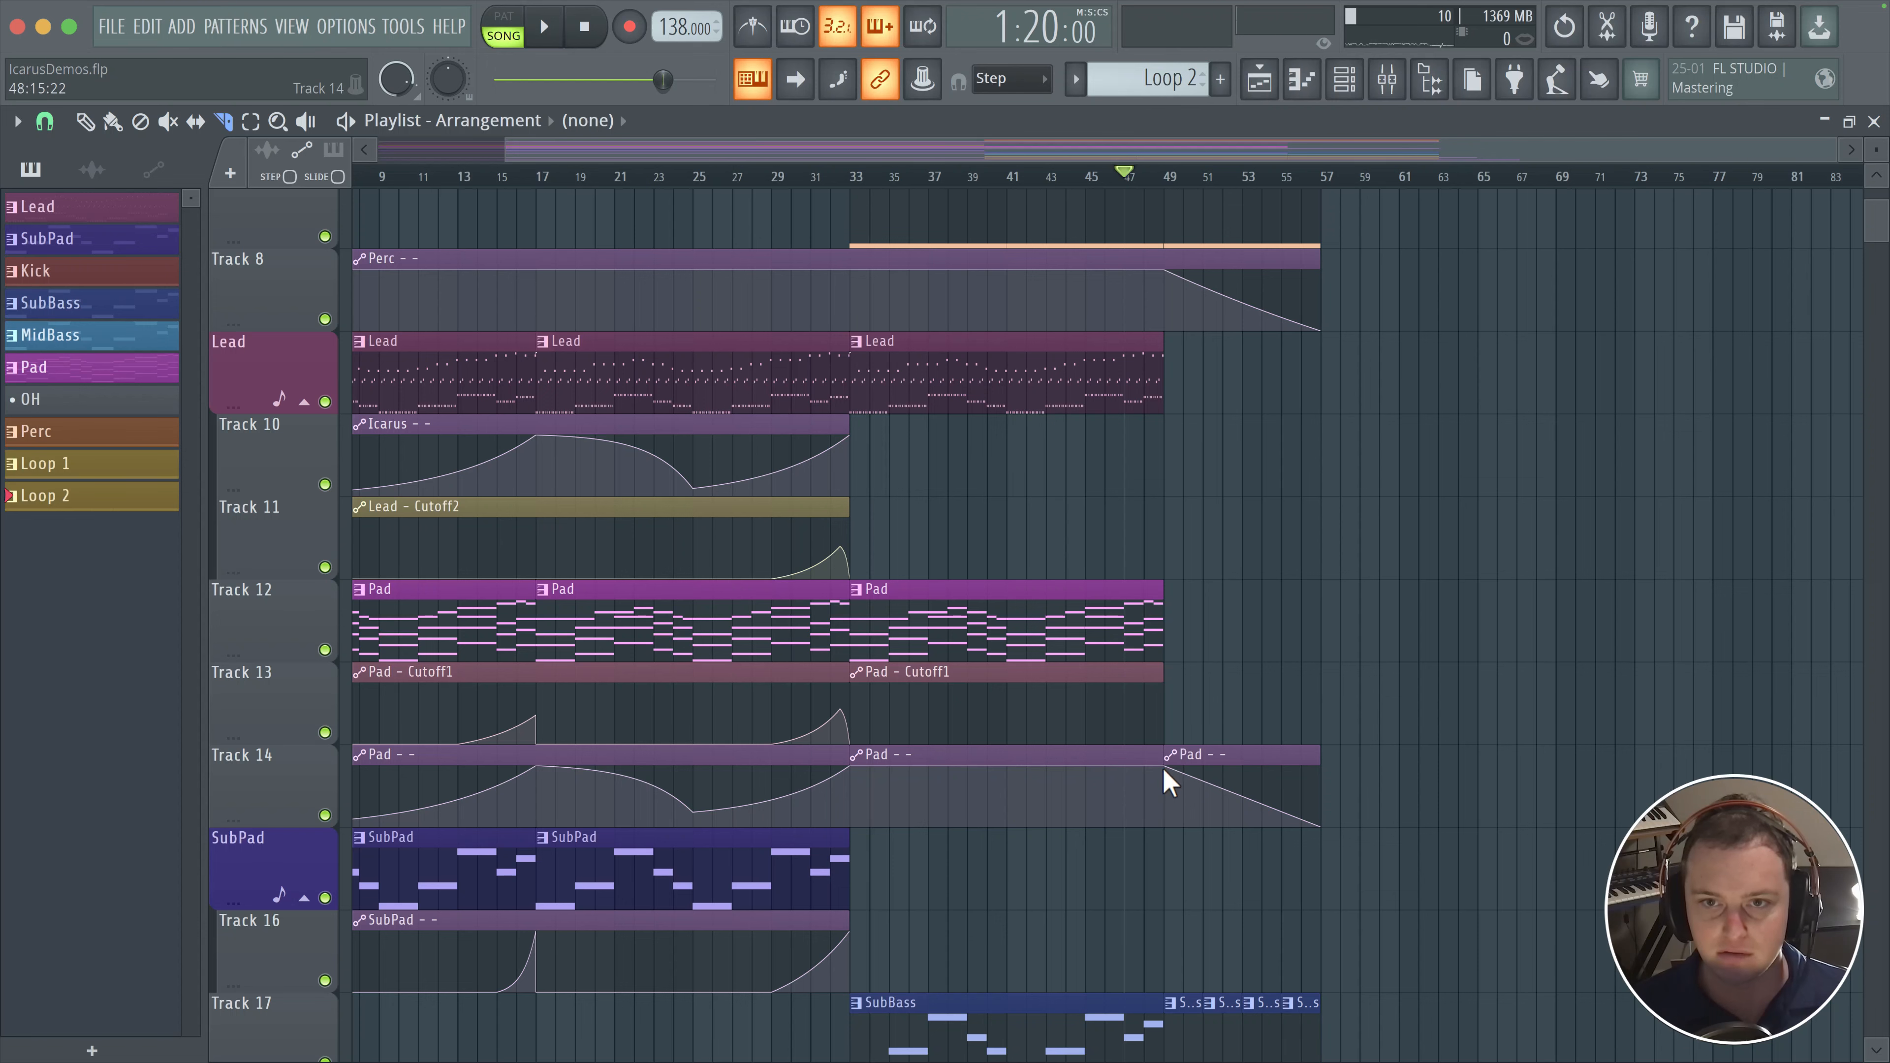
scroll(1159, 360, up, 2)
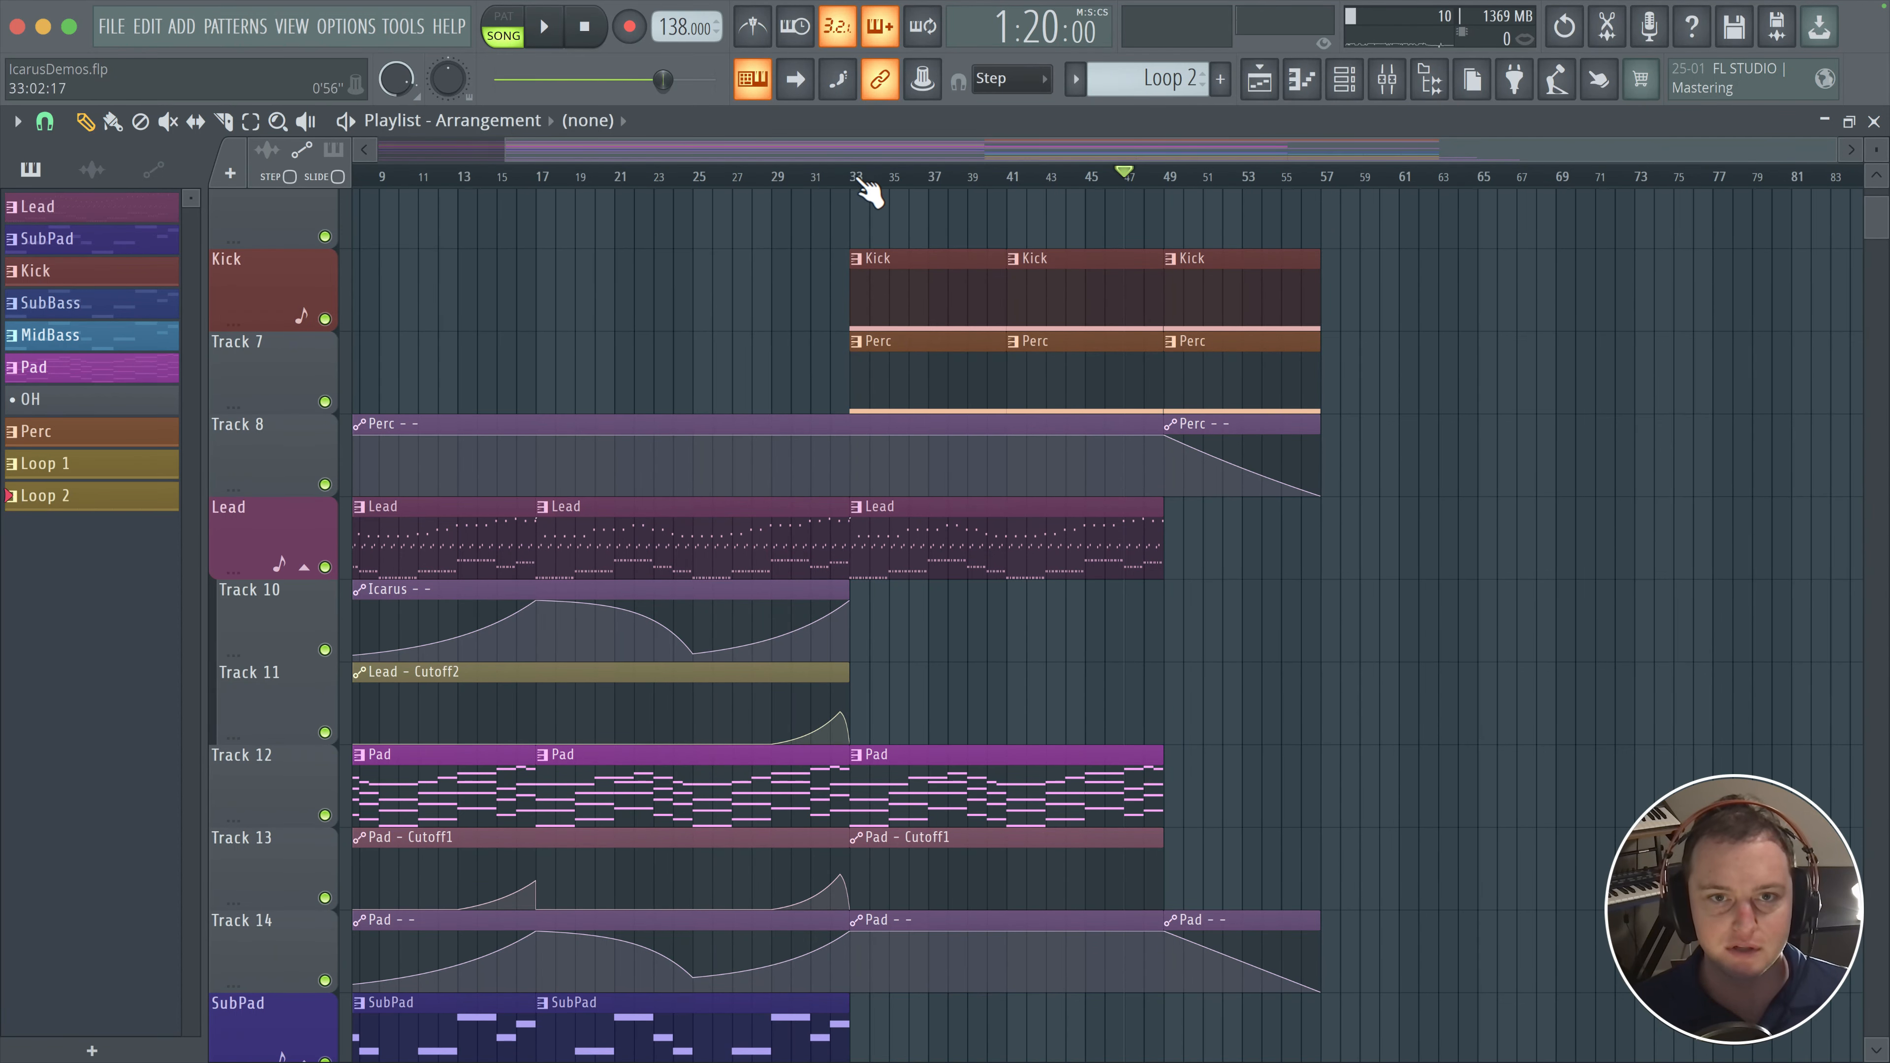
- Select bars 33 to 49 in the Playlist and insert empty space of that length
drag(854, 182, 1166, 180)
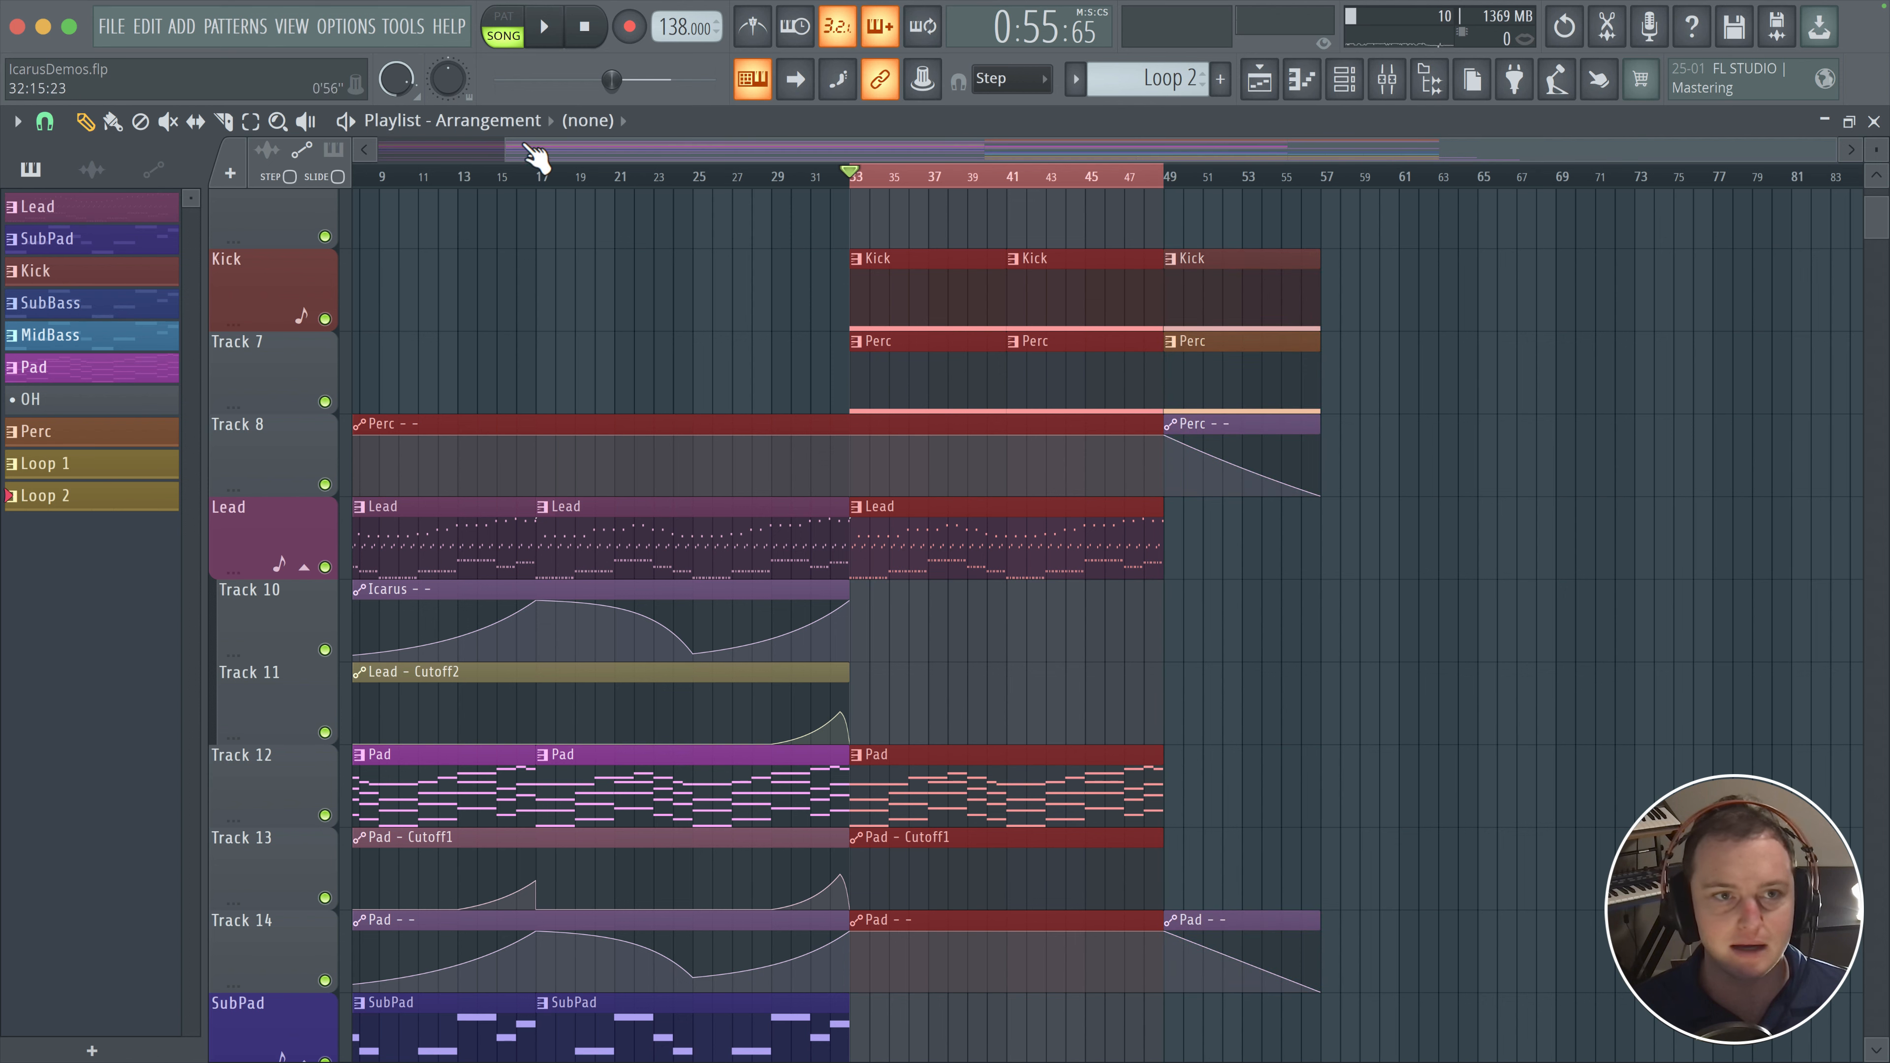
click(17, 122)
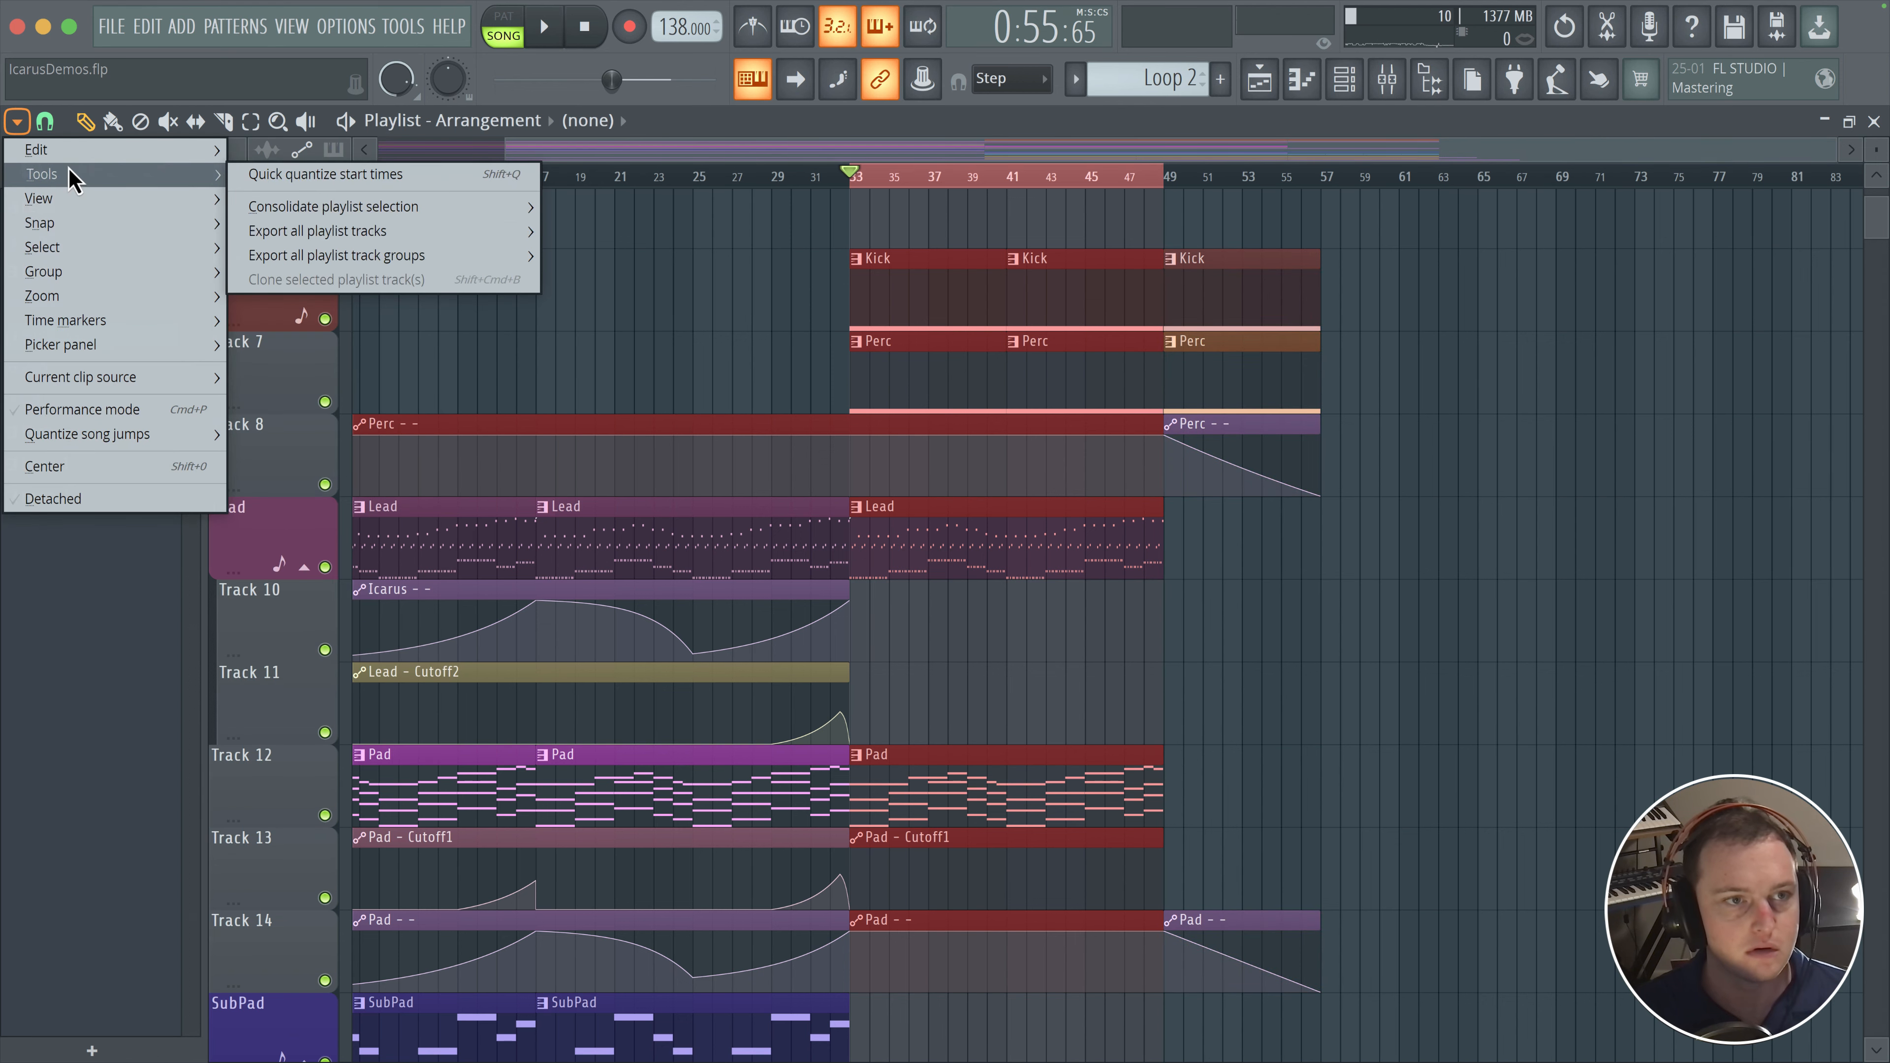
mouse_move(65, 150)
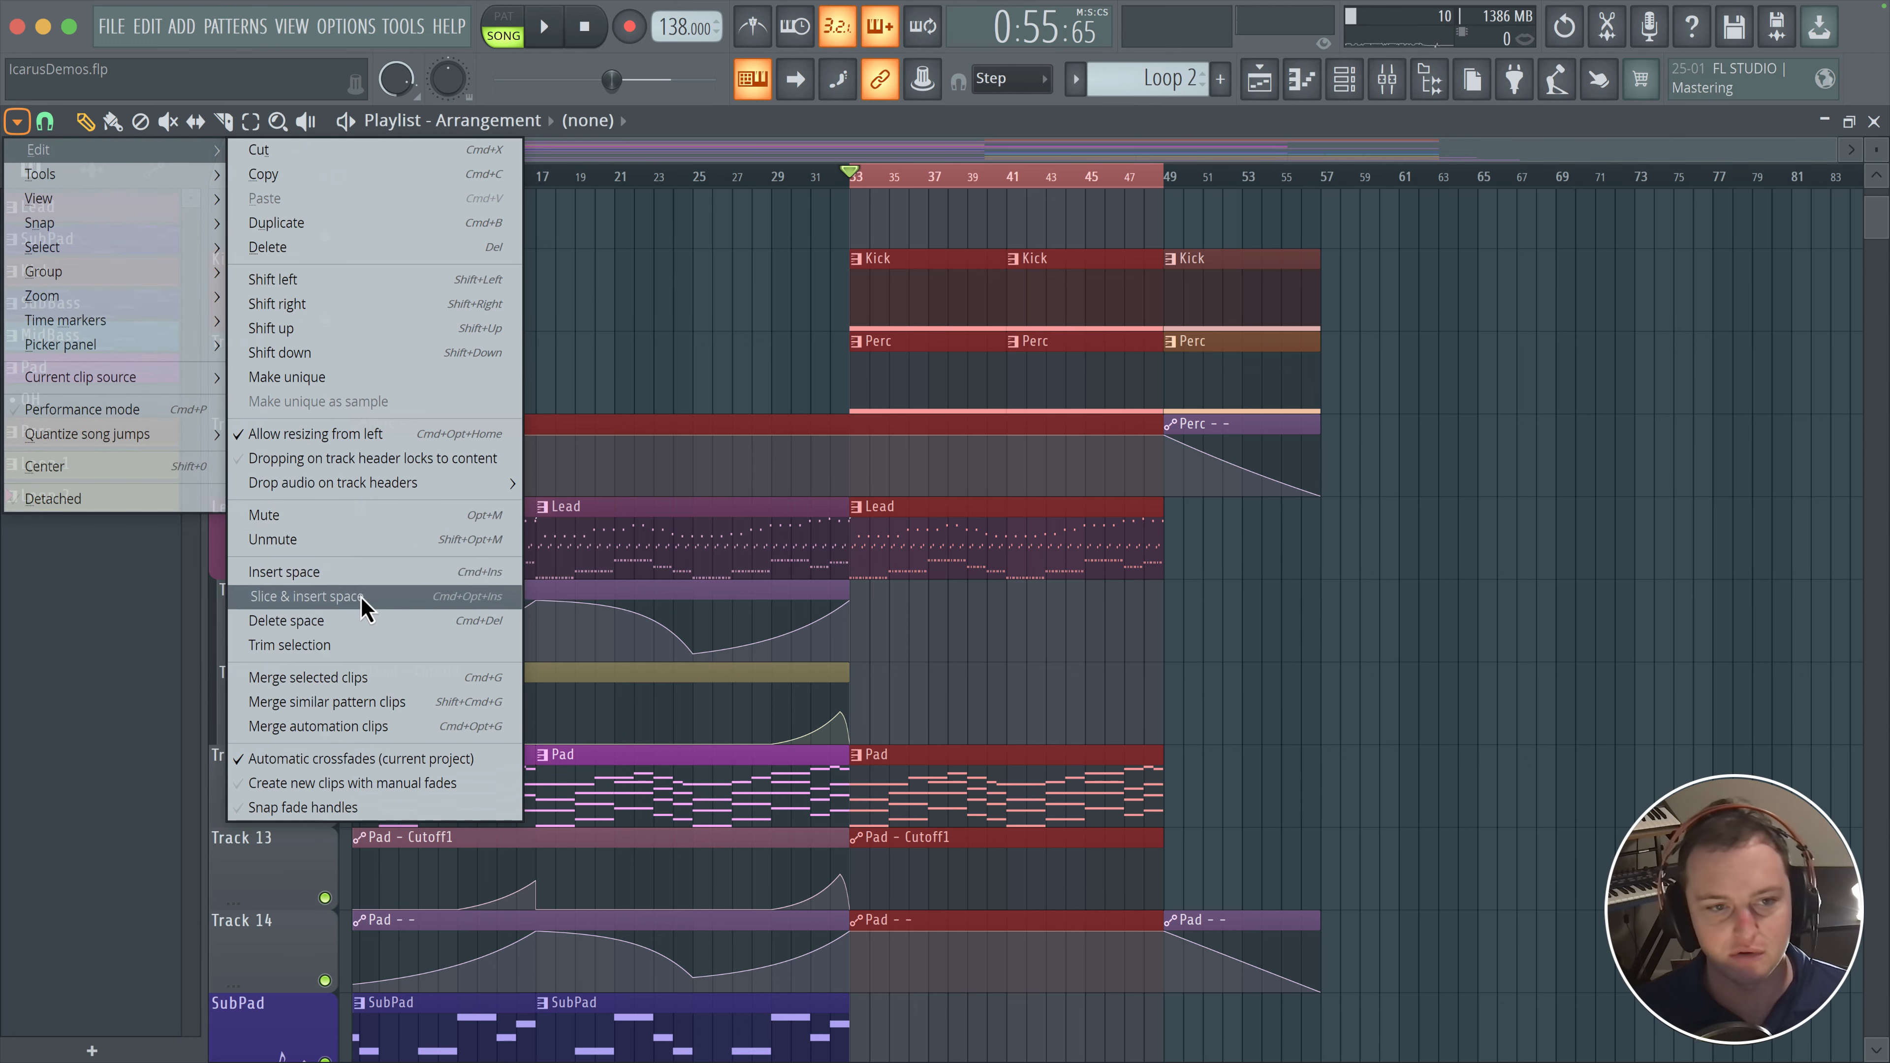
click(320, 574)
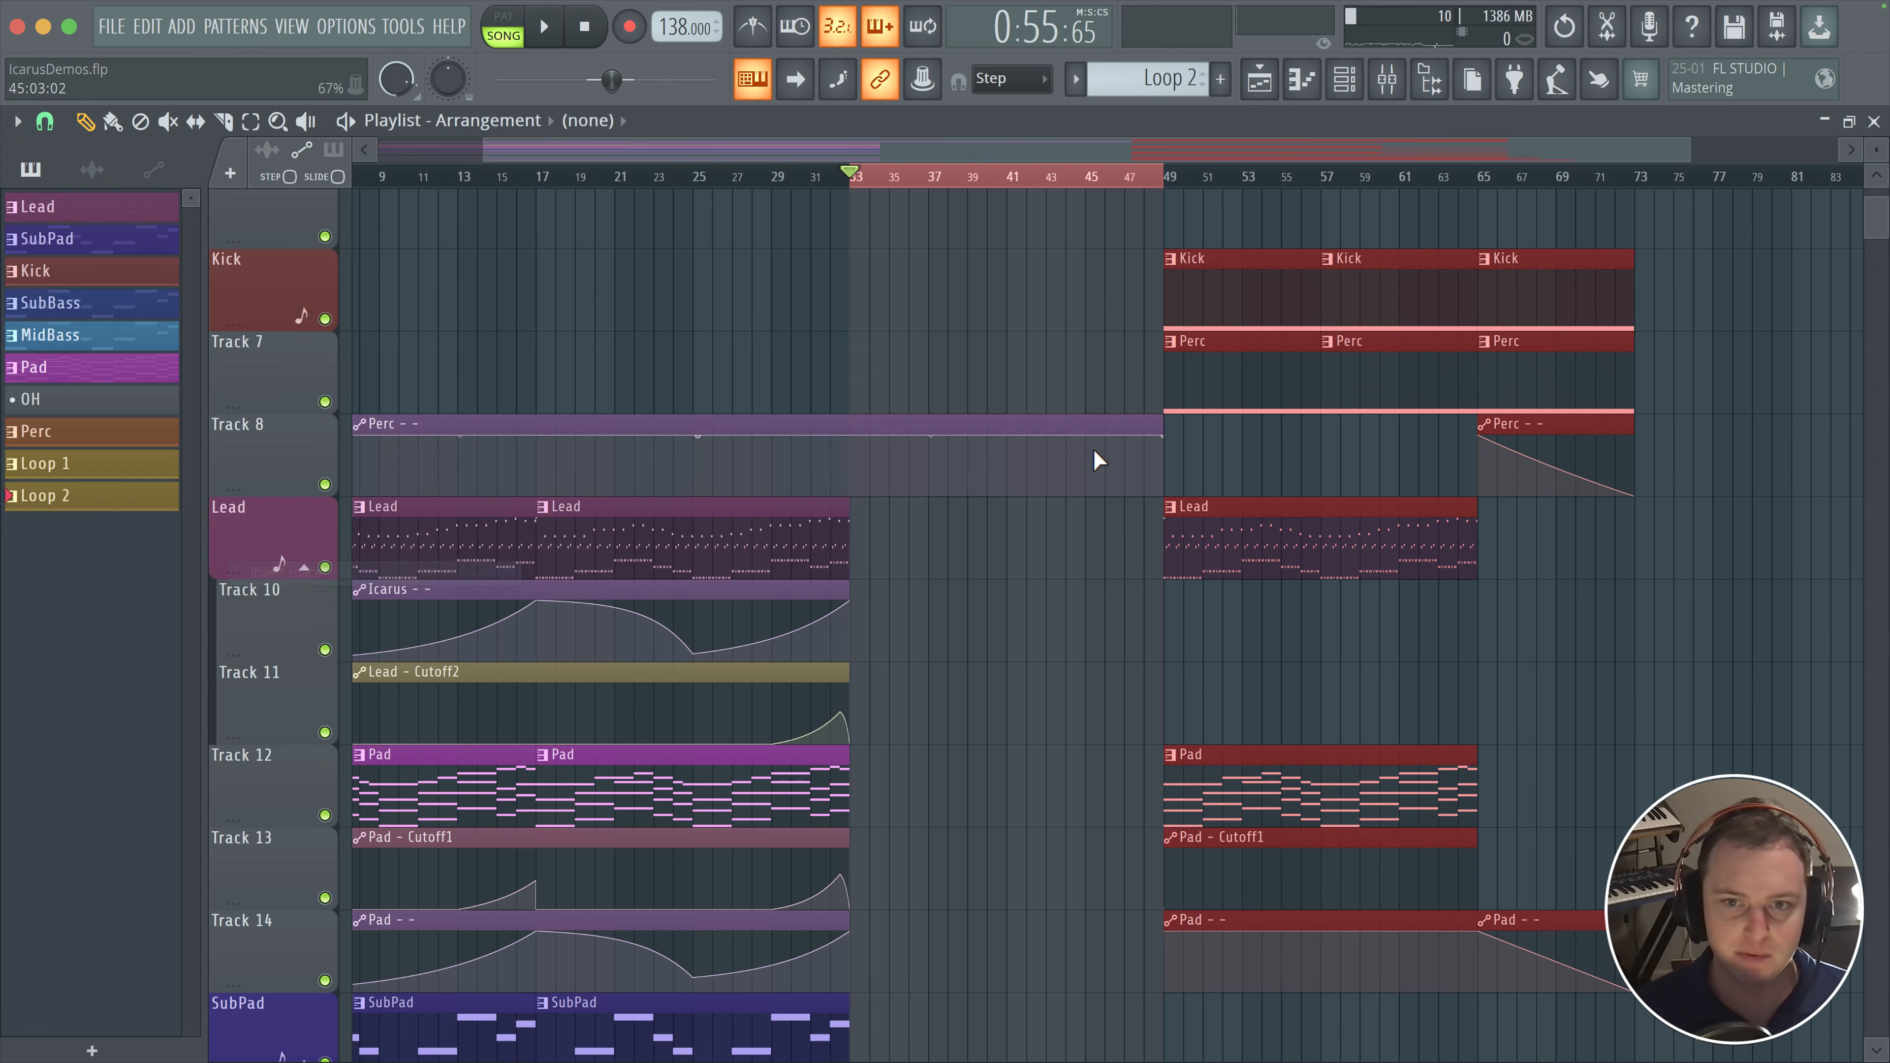
- Copy the Kick, Perc, Lead and Pad pattern clips from the section at bar 49 into the empty section starting at bar 33
ctrl+click(713, 176)
drag(1119, 291, 1078, 321)
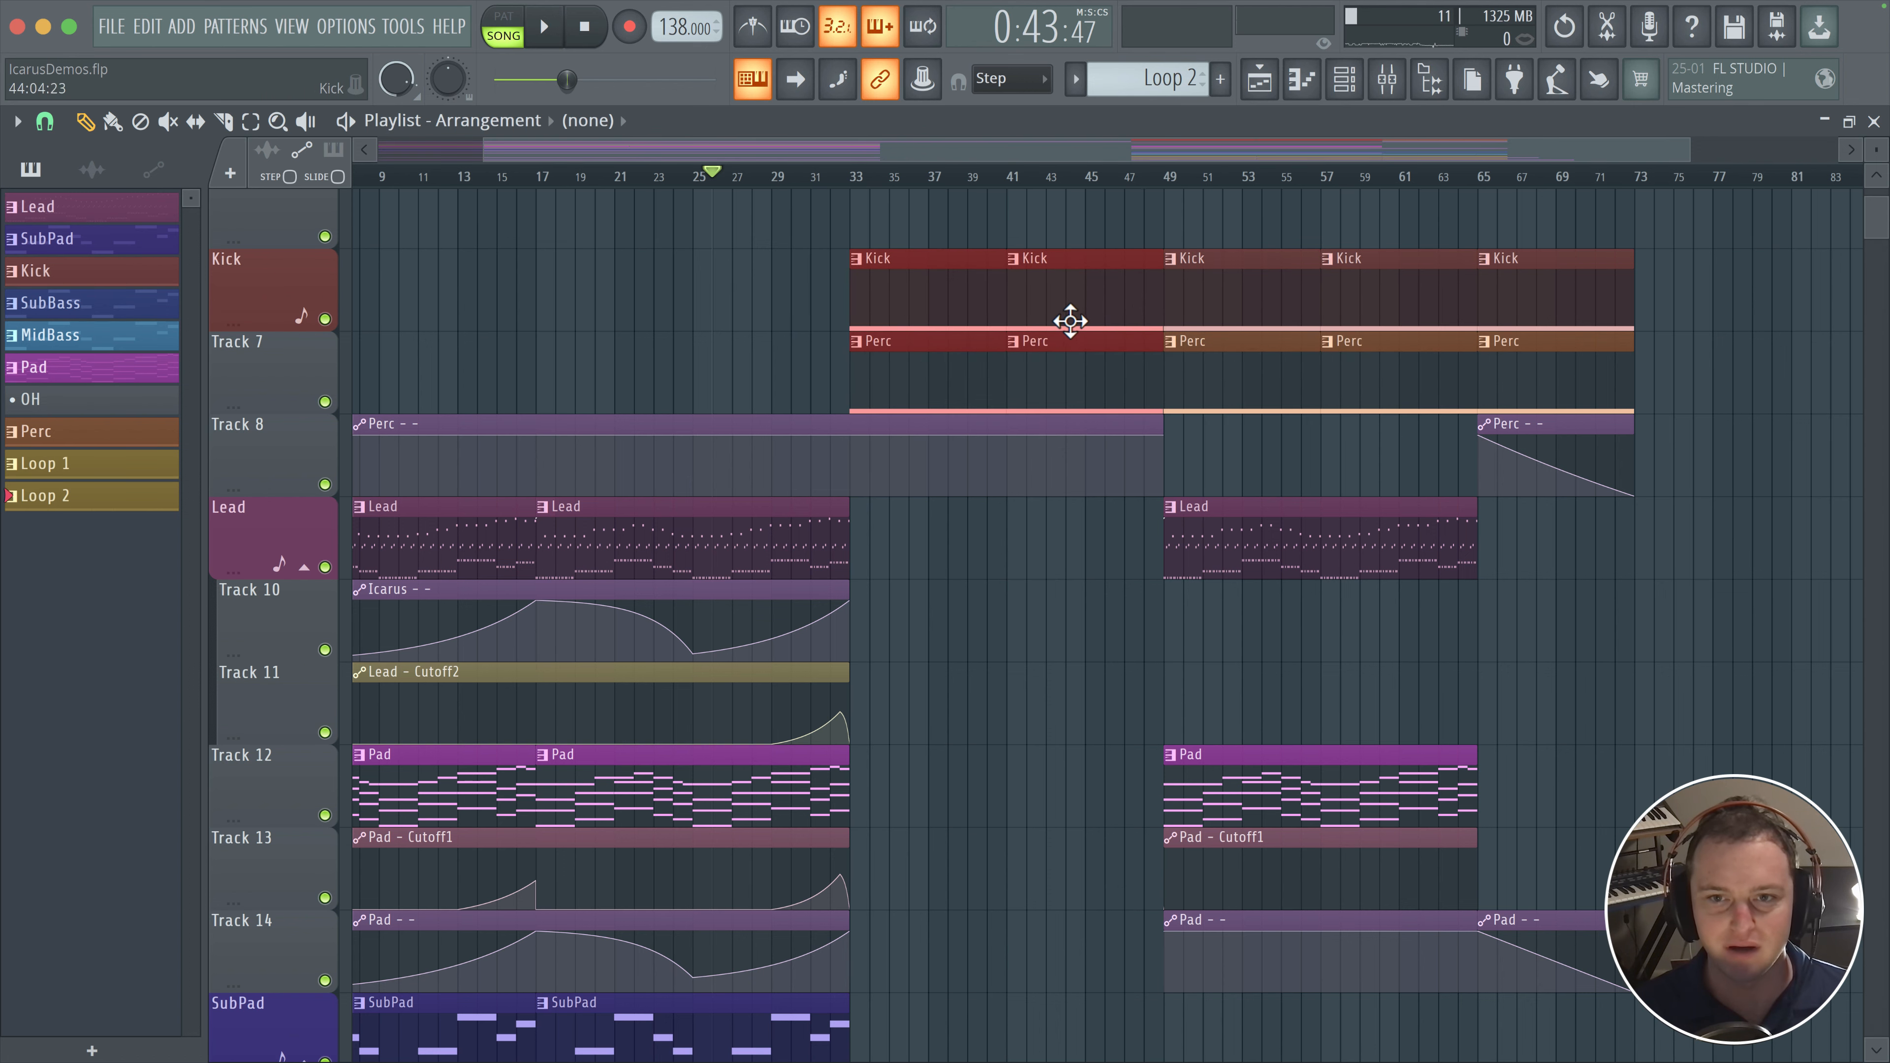
drag(923, 457, 940, 333)
shift+drag(1327, 422, 1028, 403)
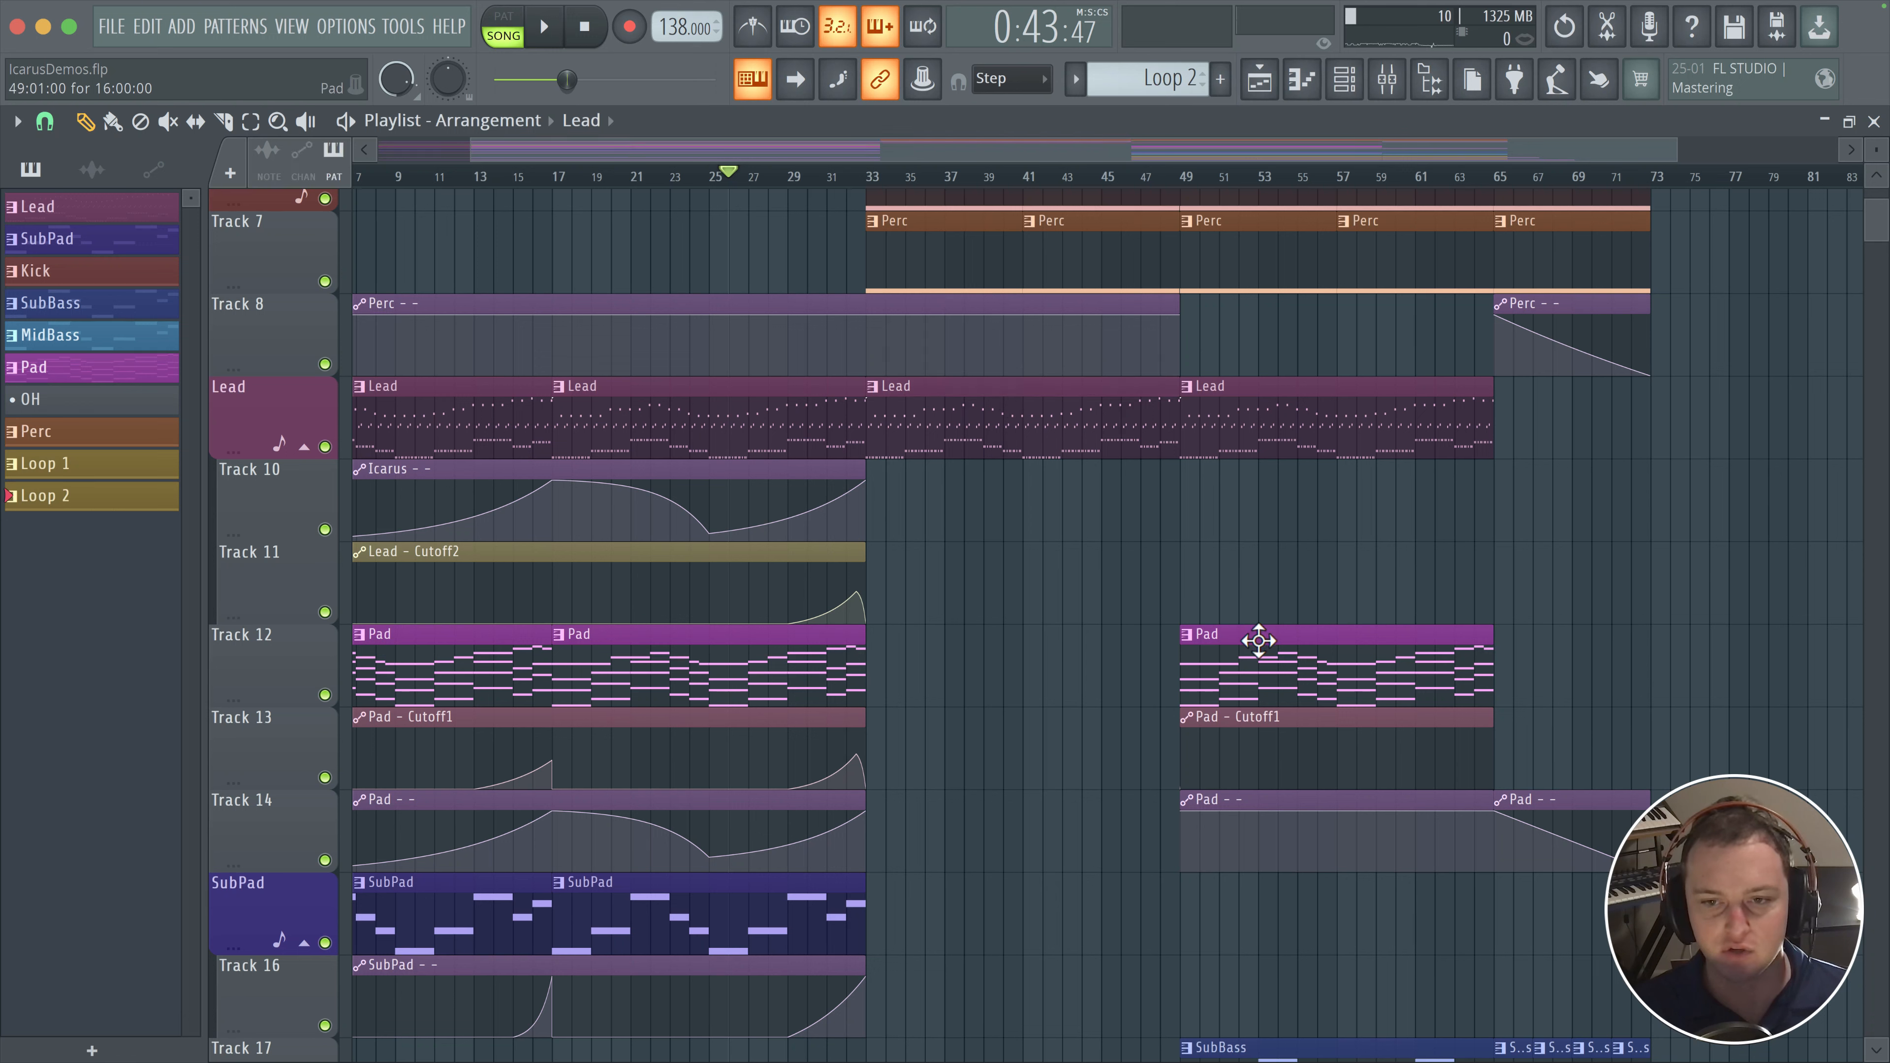
shift+drag(1258, 642, 947, 640)
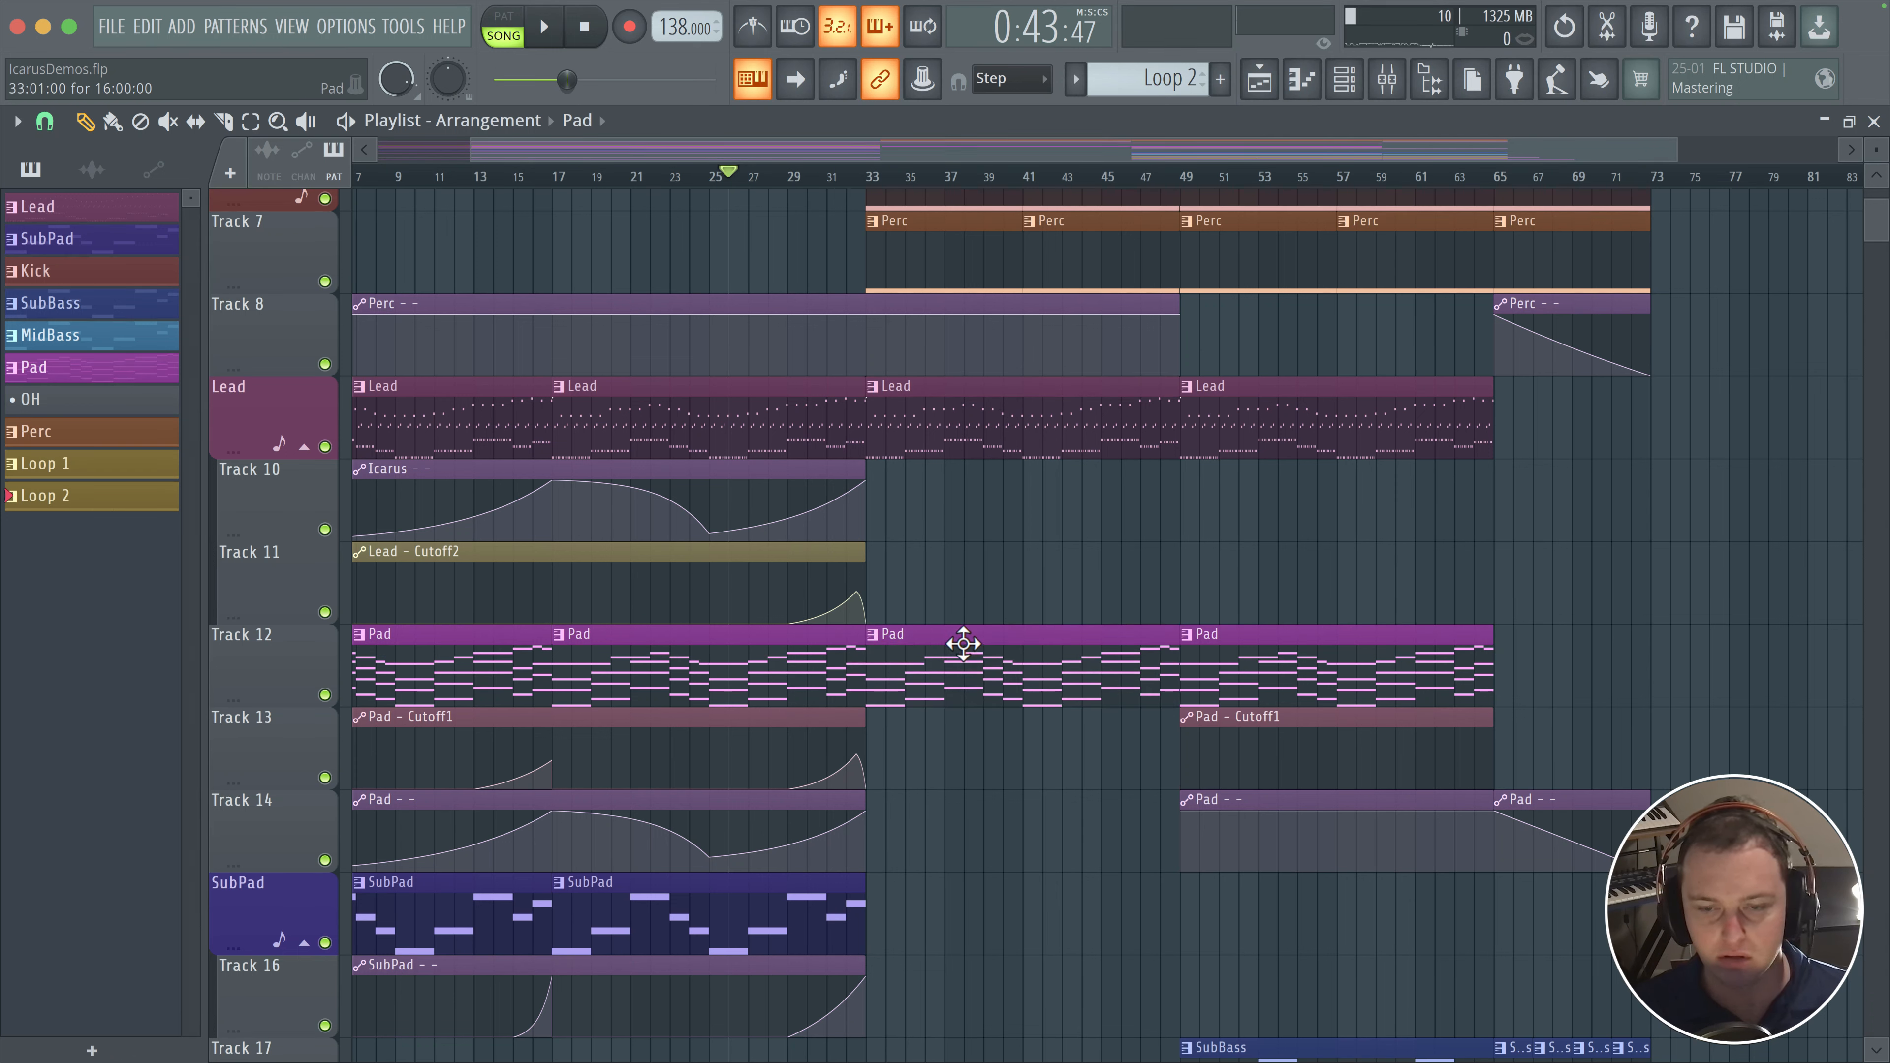
- Delete the Pad cutoff clip at bar 49 and extend the first Track 14 Pad automation clip past bar 73, removing its split-off pieces
drag(1200, 722, 1256, 693)
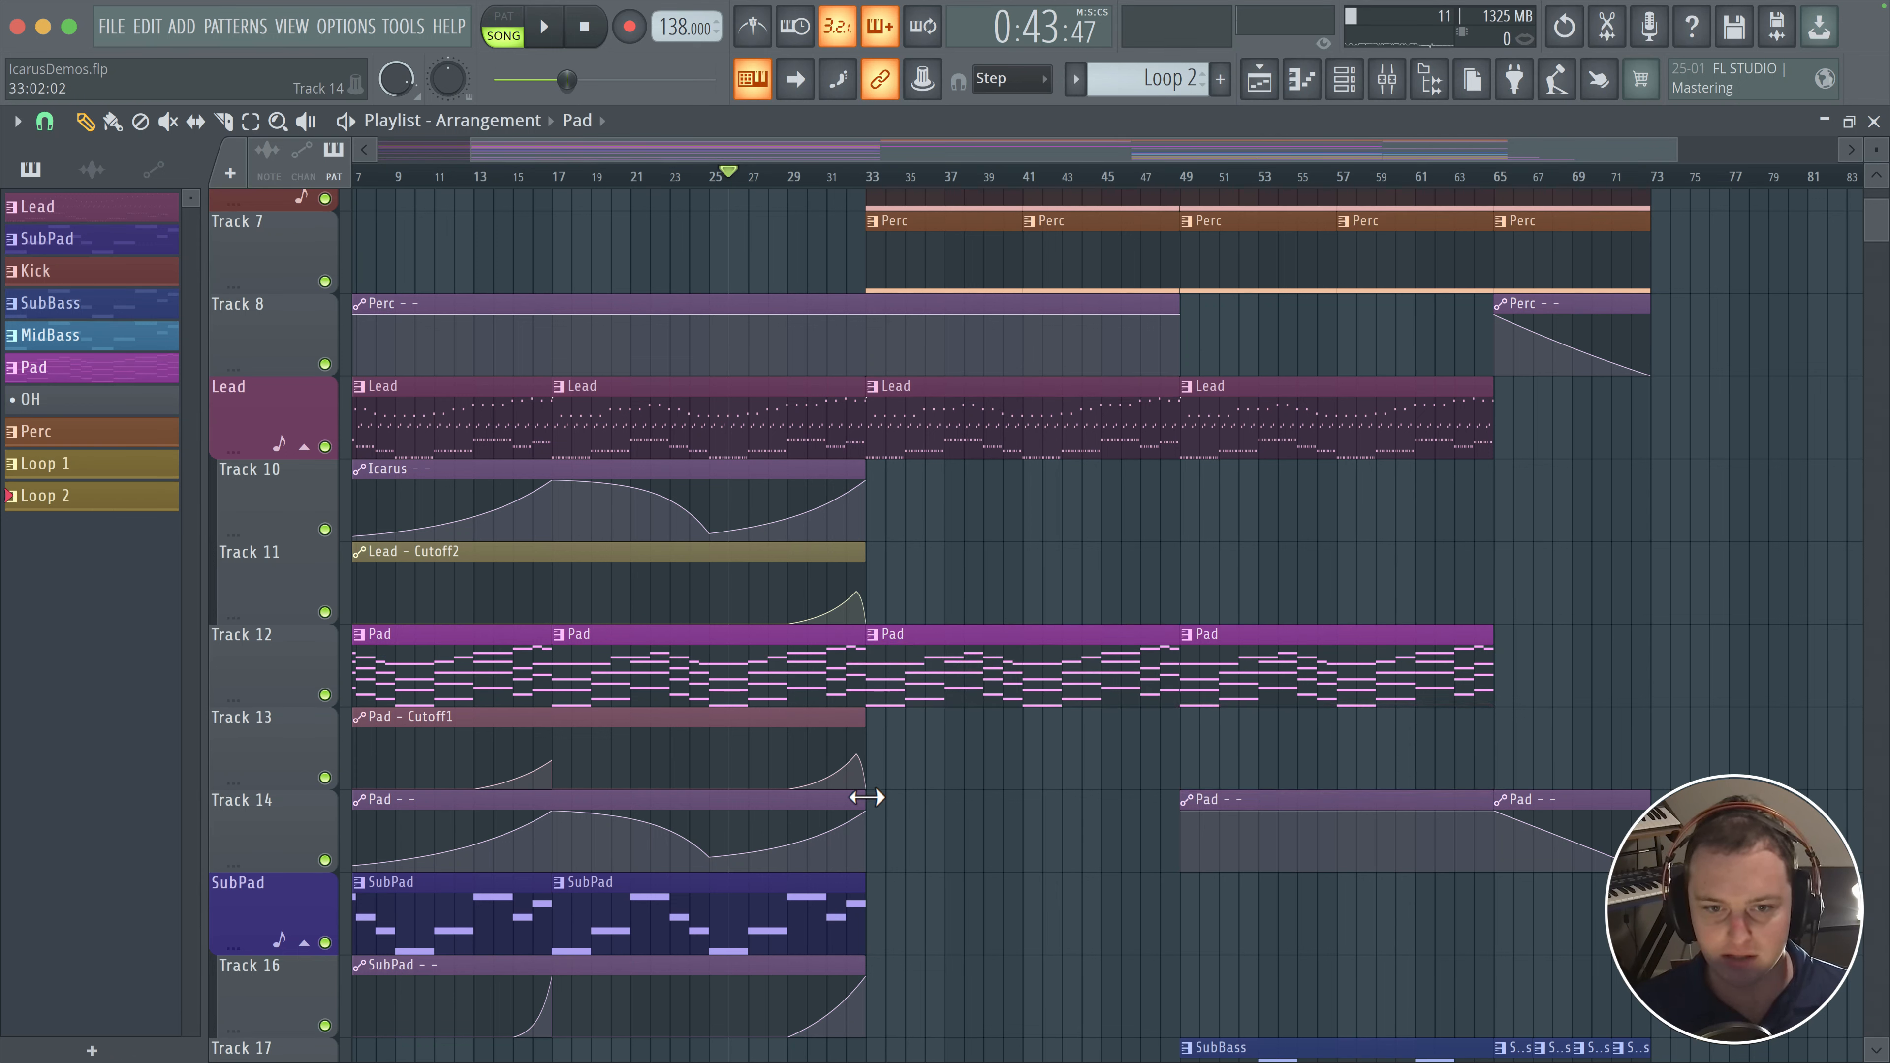
drag(866, 797, 1651, 800)
right_click(1485, 795)
right_click(1584, 821)
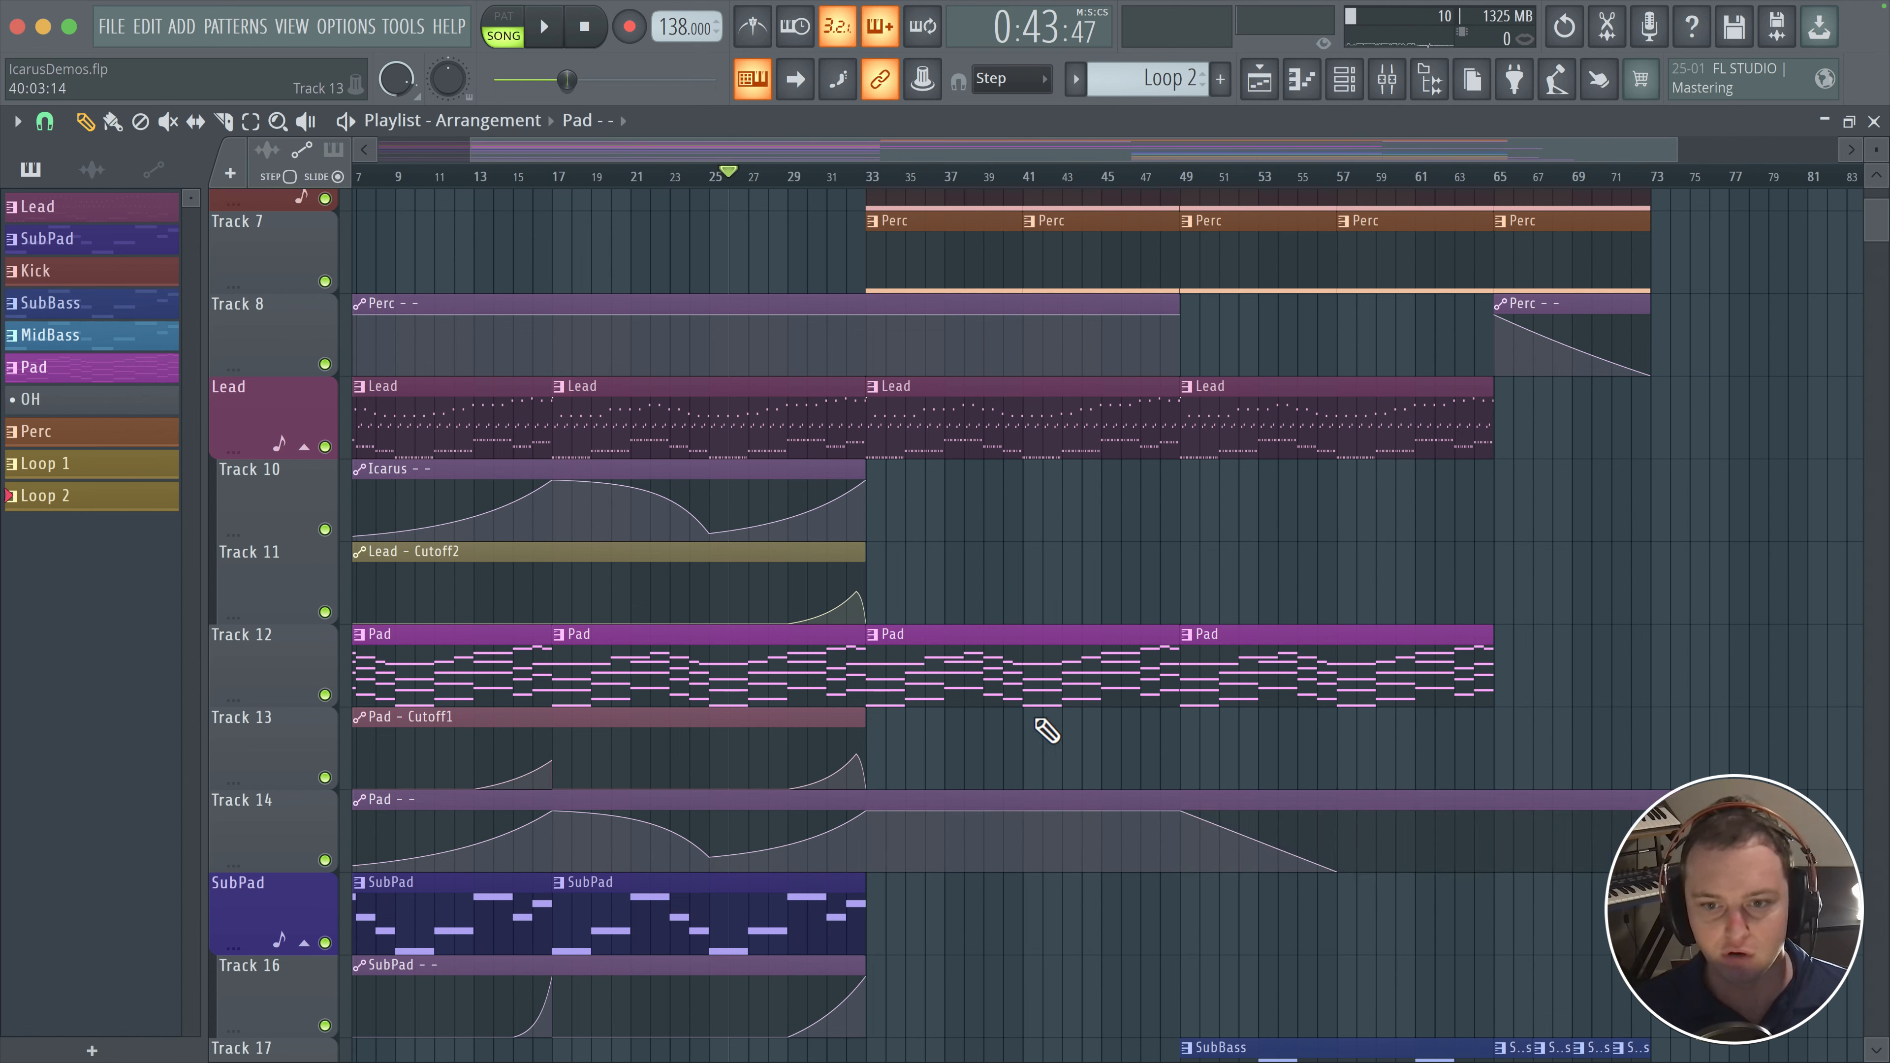
- Move the start of the fade-out in the Track 14 Pad automation clip to bar 65
drag(1181, 815, 1522, 812)
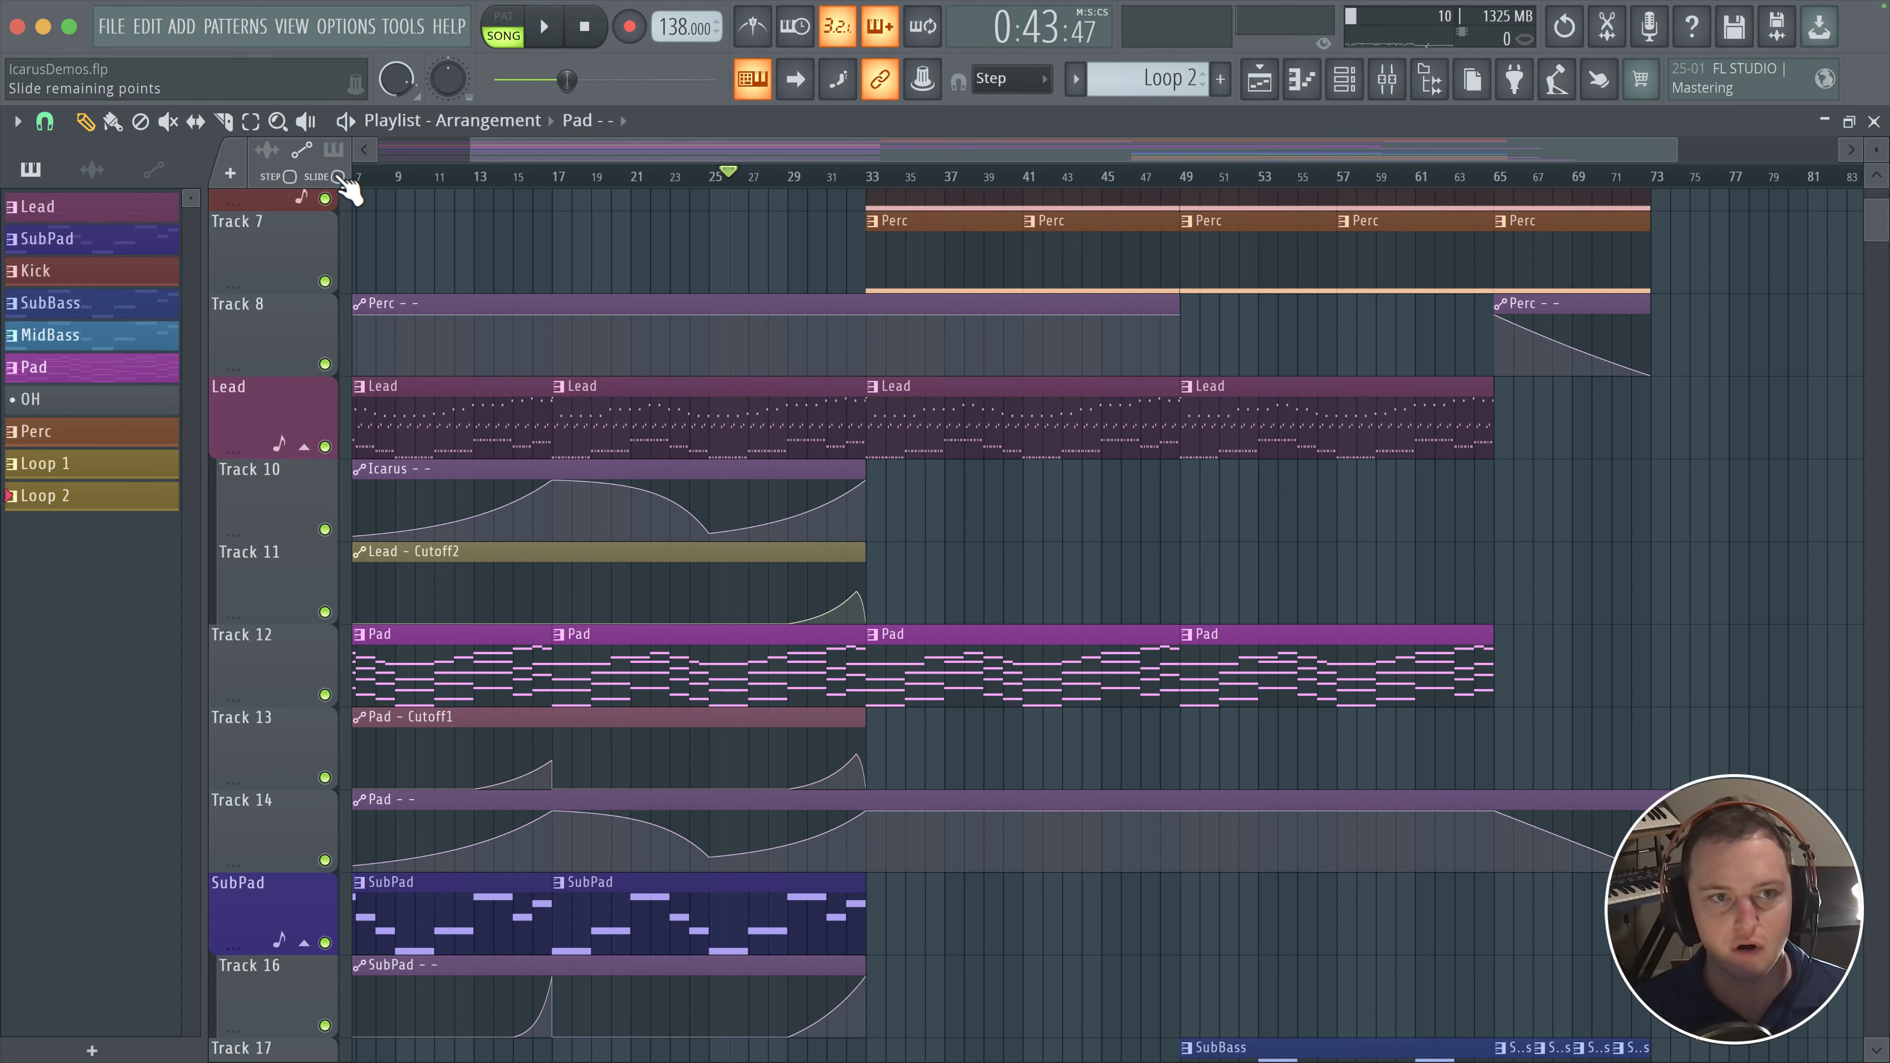
scroll(1118, 739, down, 5)
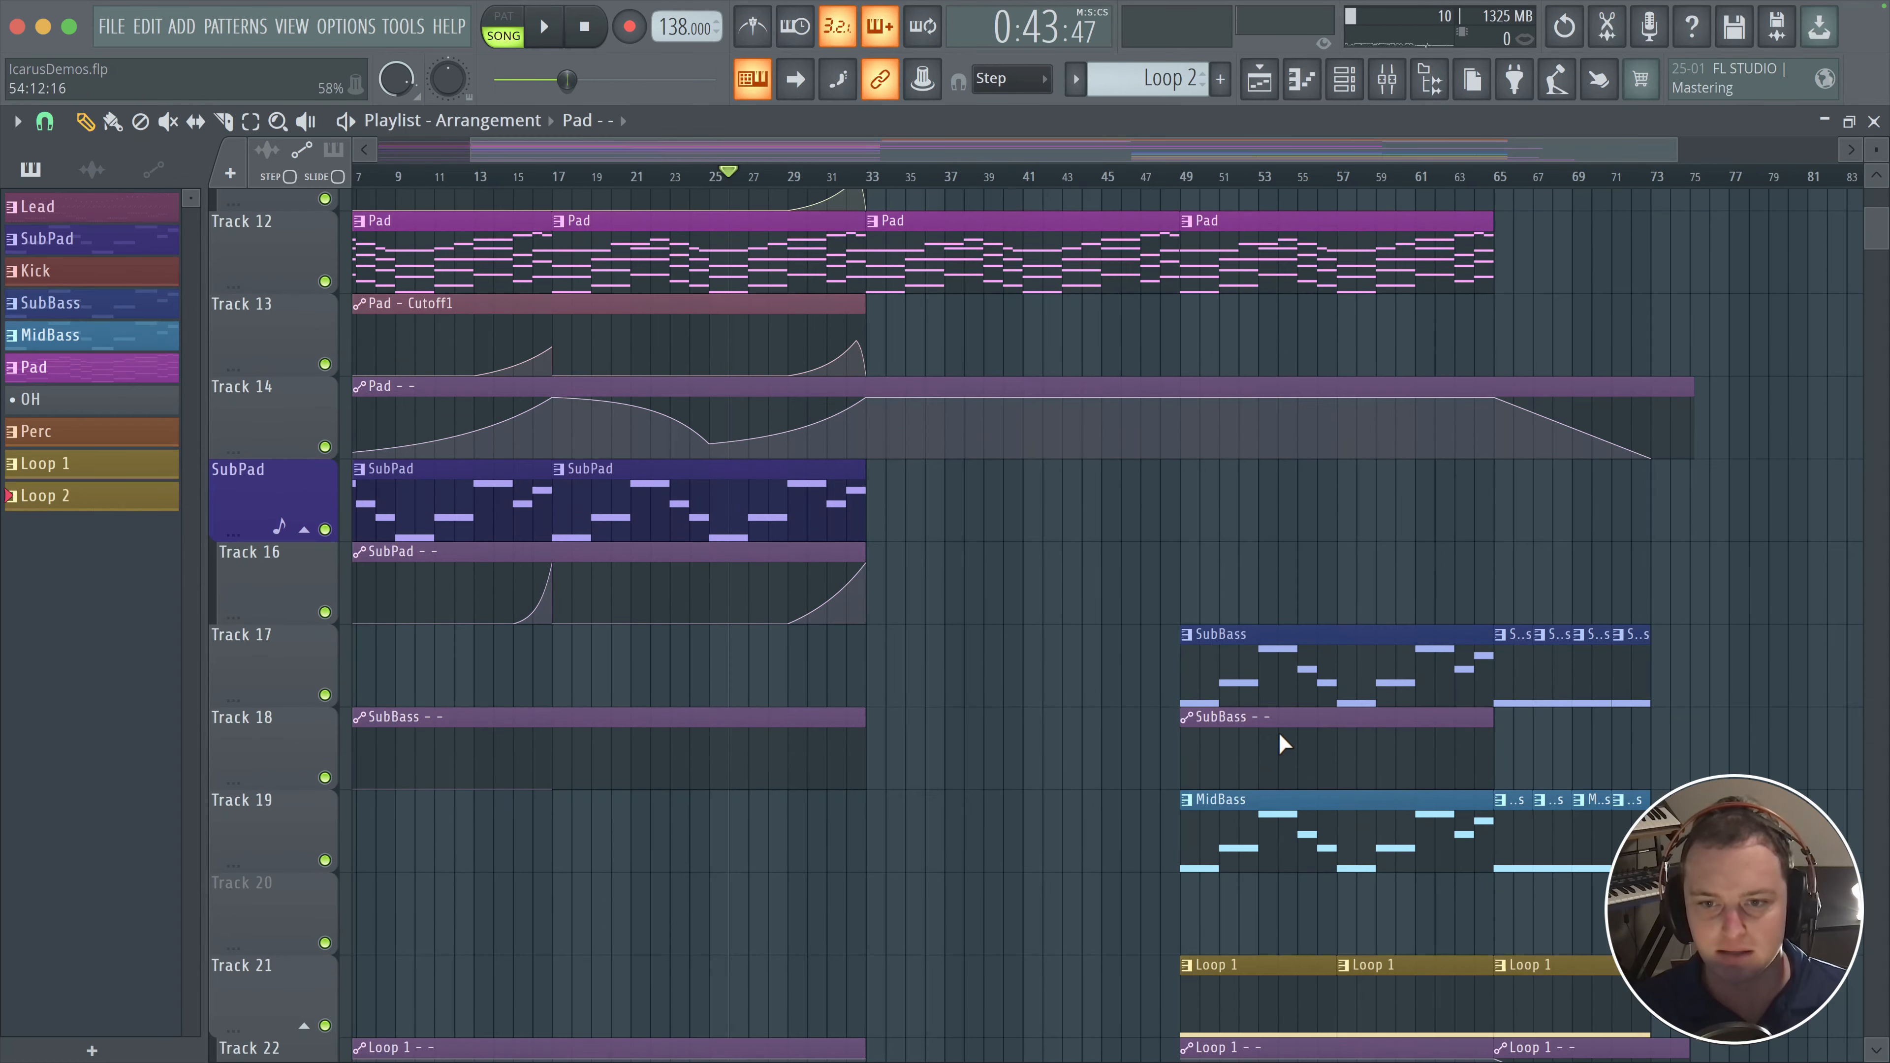
- Delete the SubBass automation clip at bar 49 and copy the SubBass, MidBass, Loop 1 and Loop 2 clips, including loop automation, to bar 33
right_click(1280, 741)
drag(1379, 628, 1013, 831)
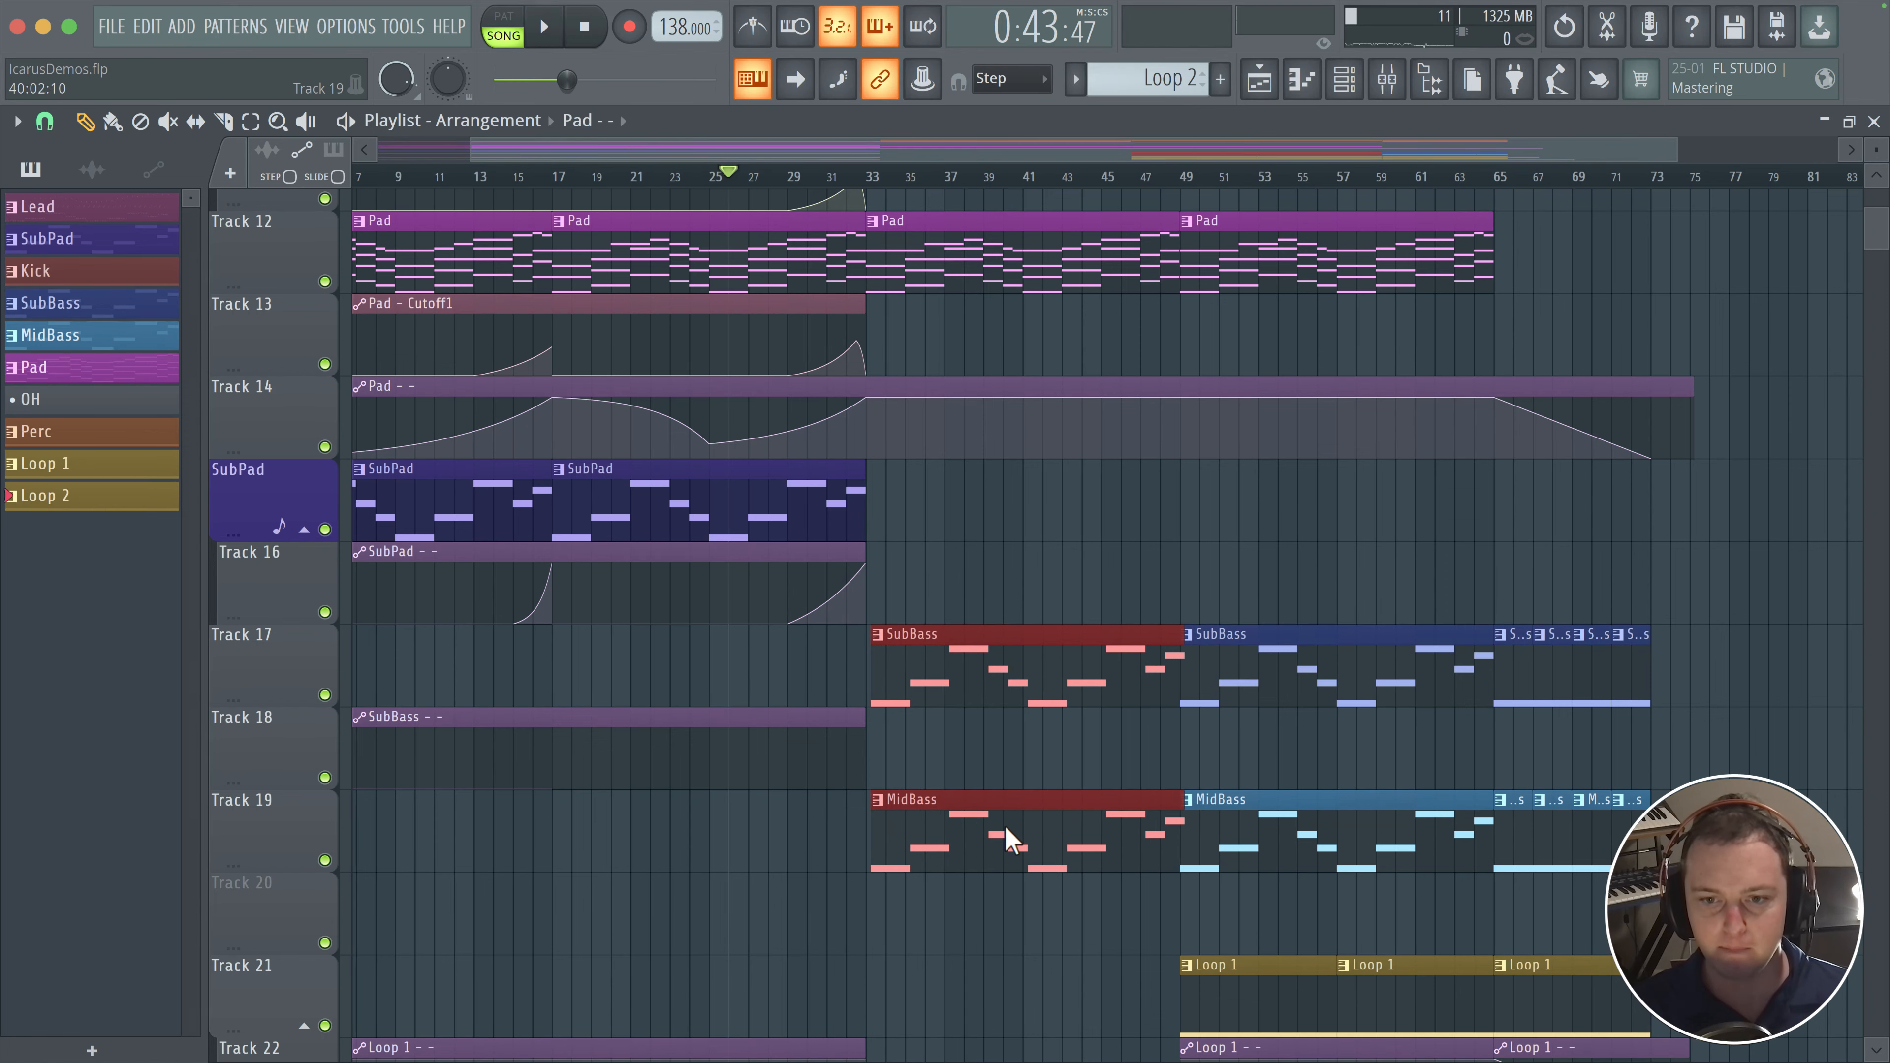
scroll(980, 646, down, 4)
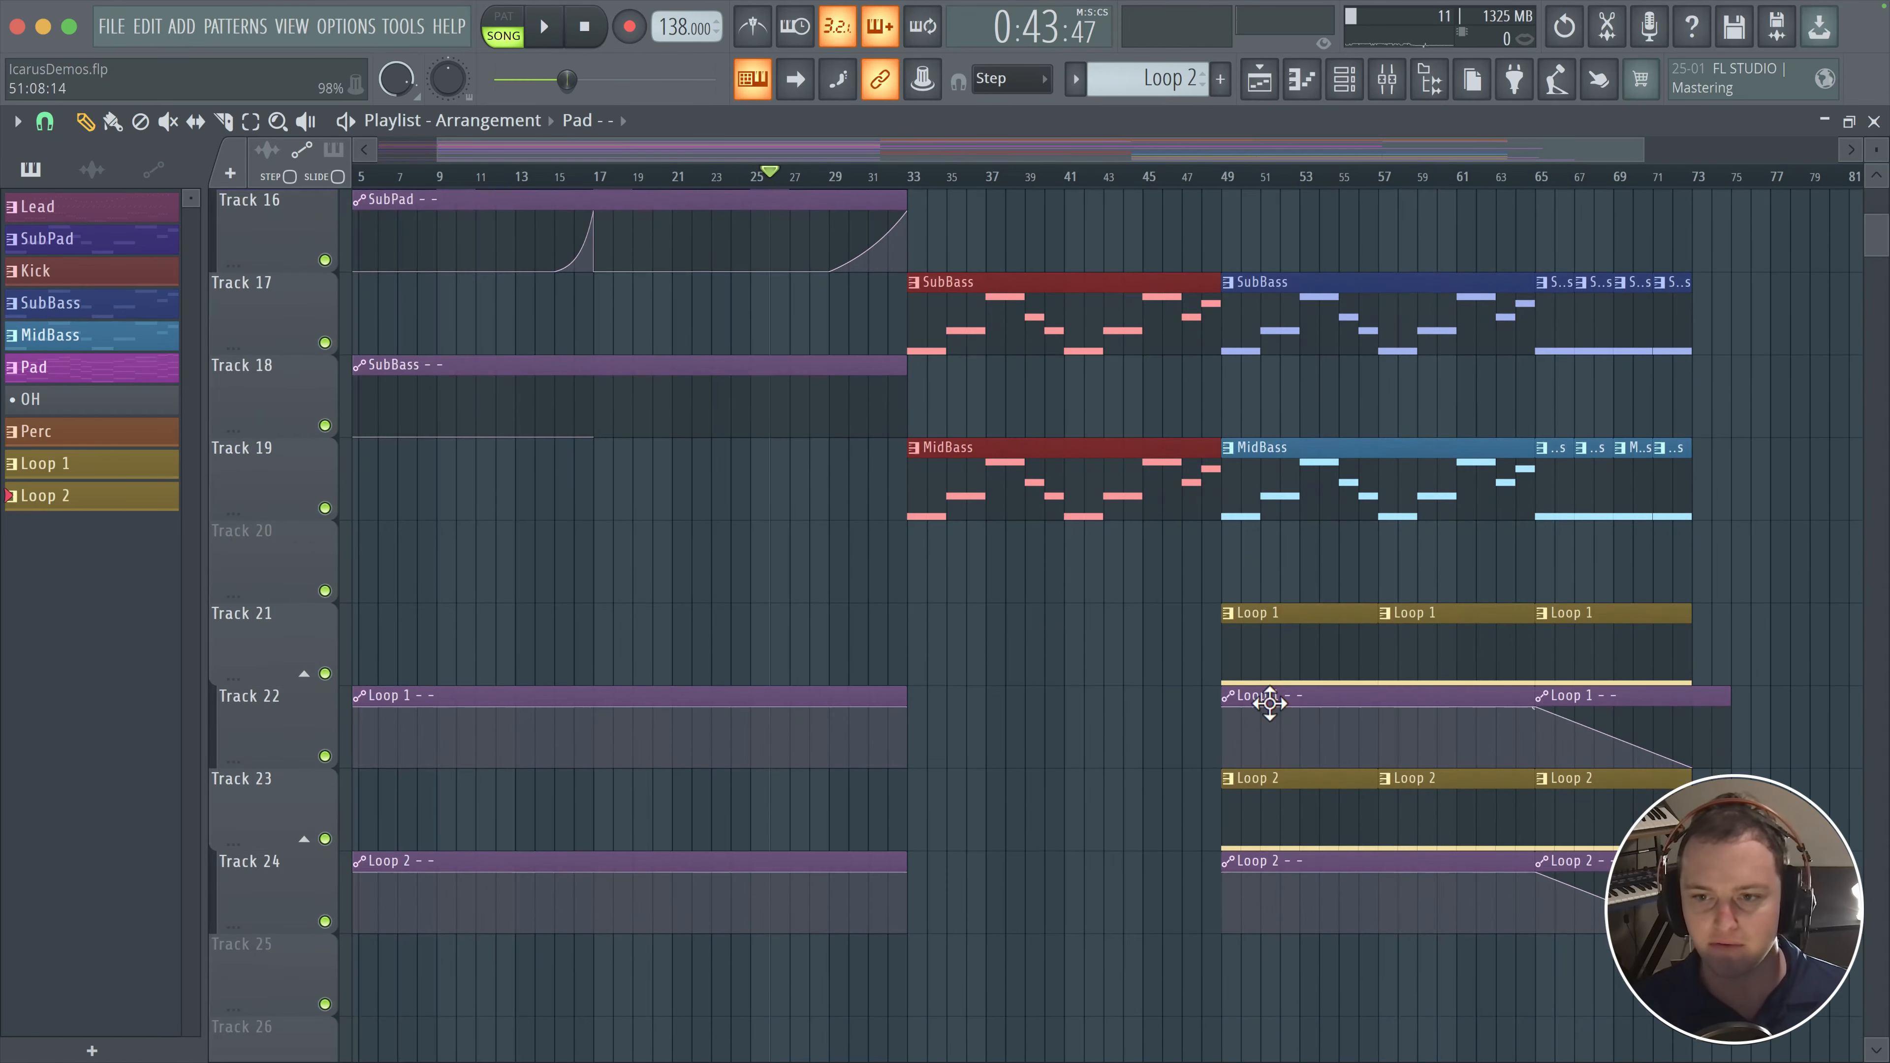
drag(1273, 632, 1191, 662)
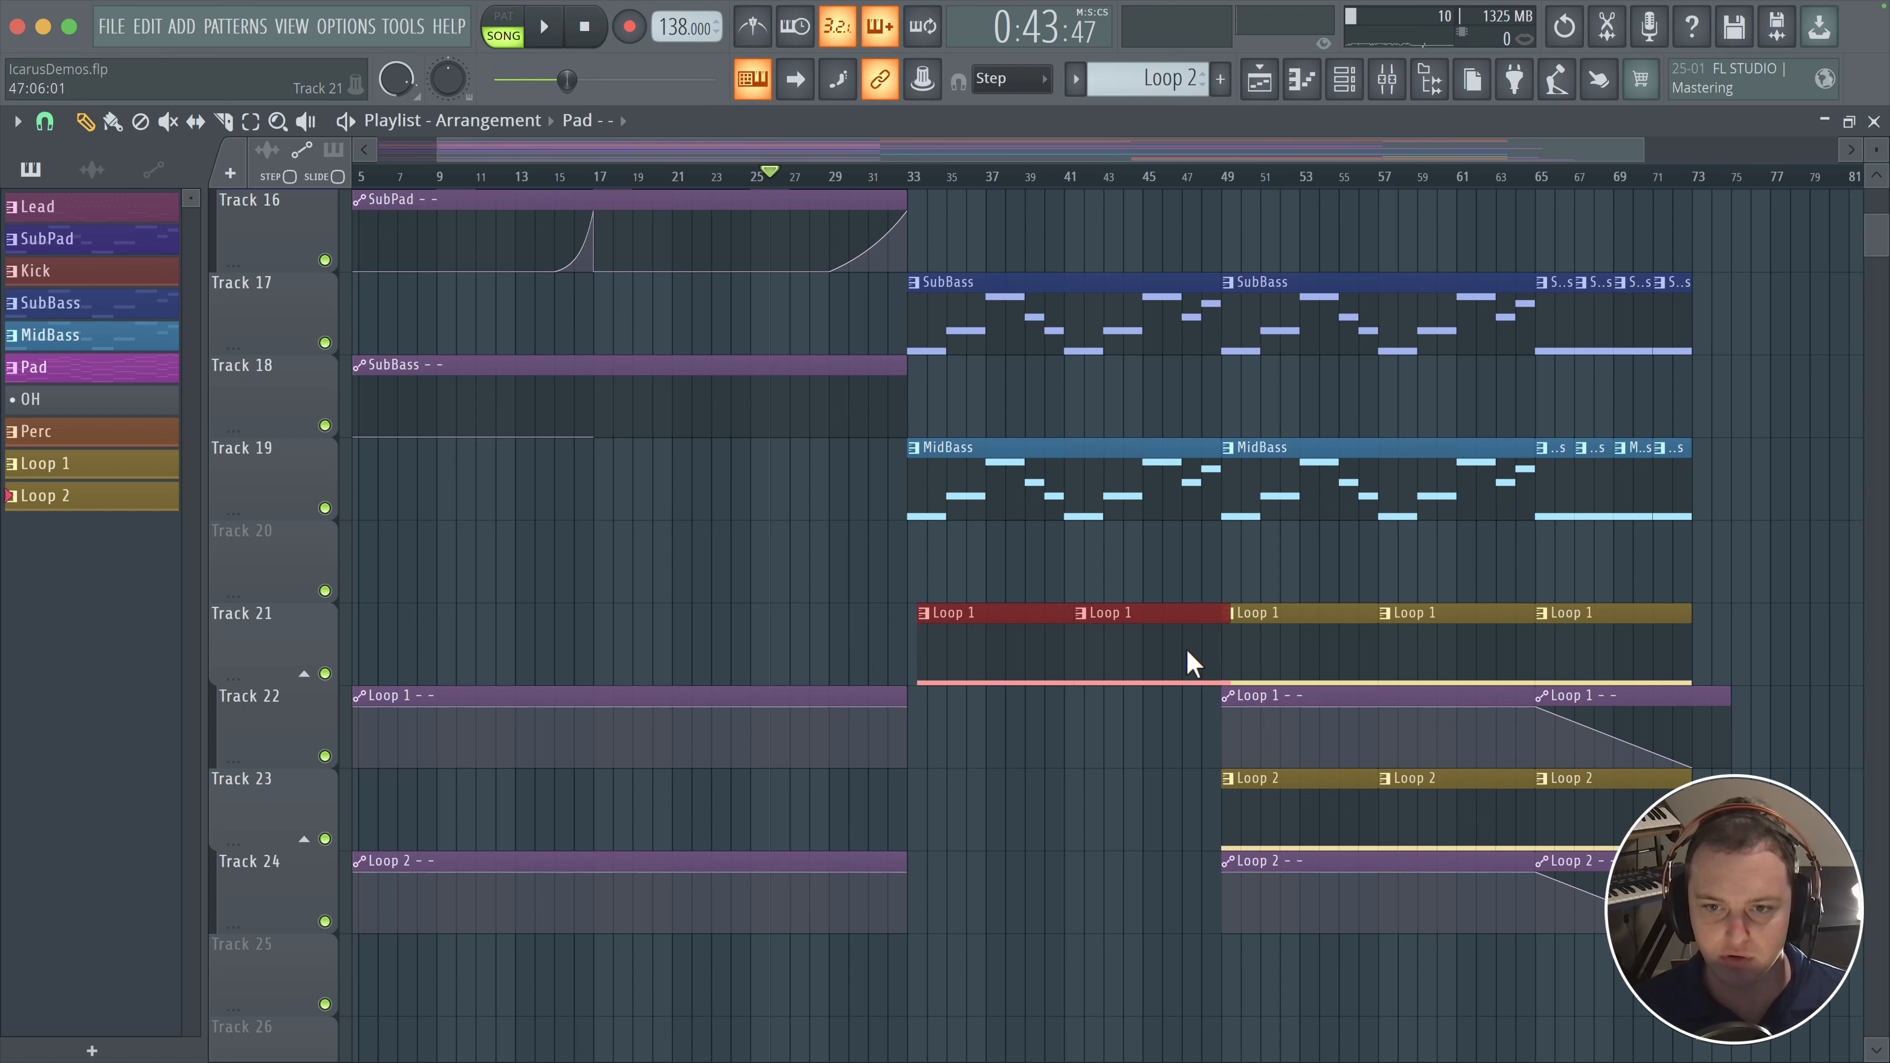
drag(1369, 703, 1040, 695)
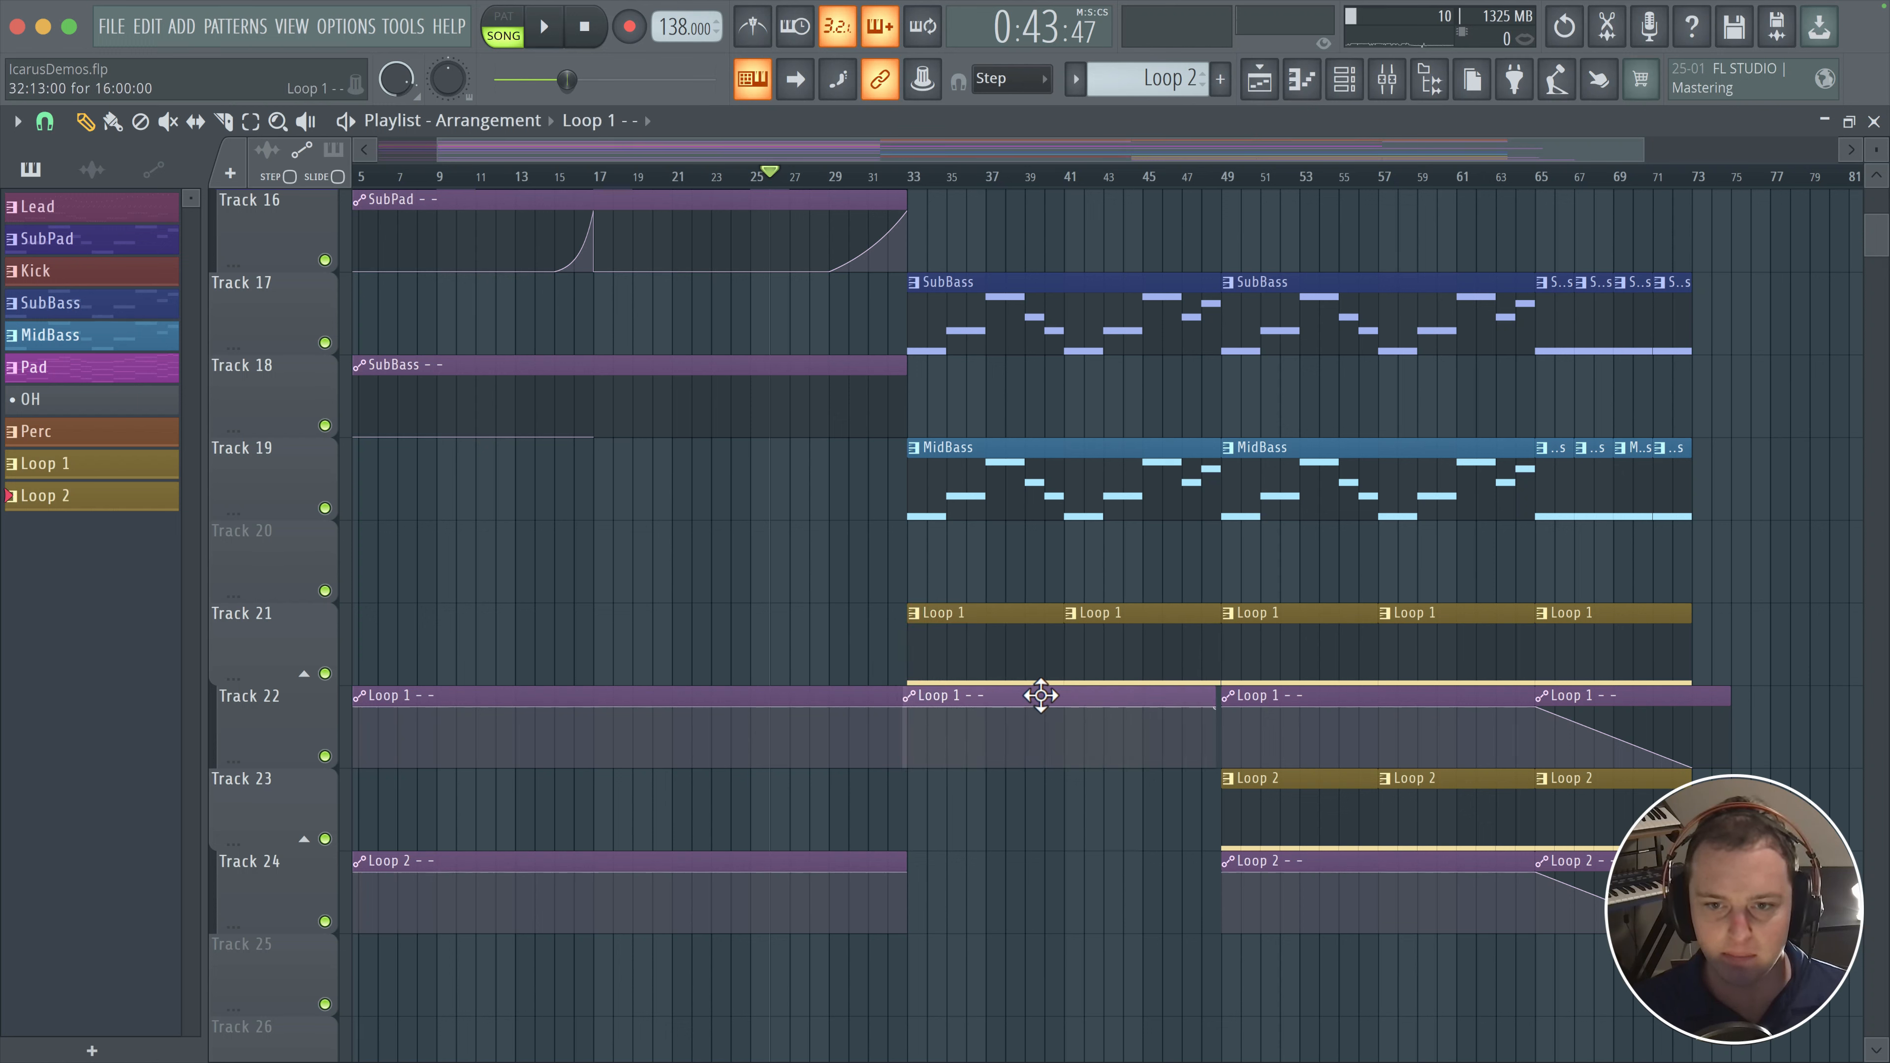
drag(1396, 864, 1081, 844)
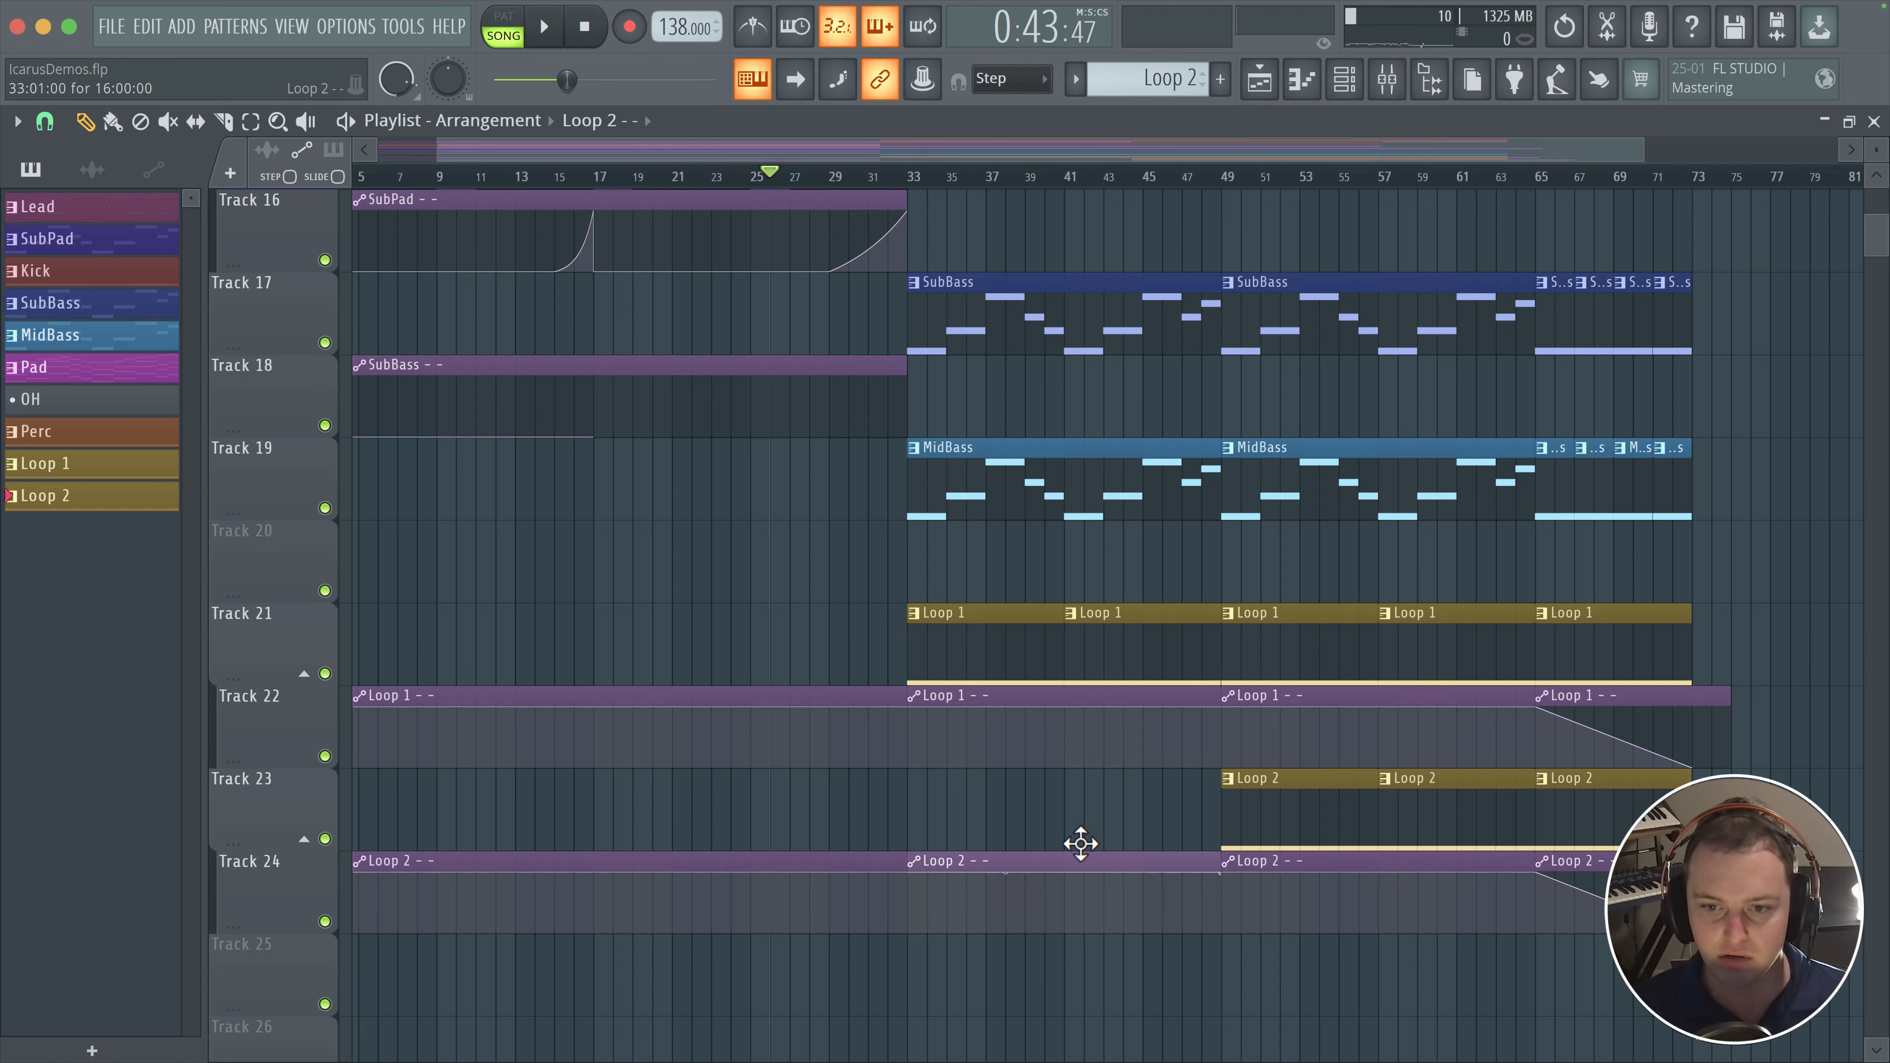
drag(1440, 825, 963, 826)
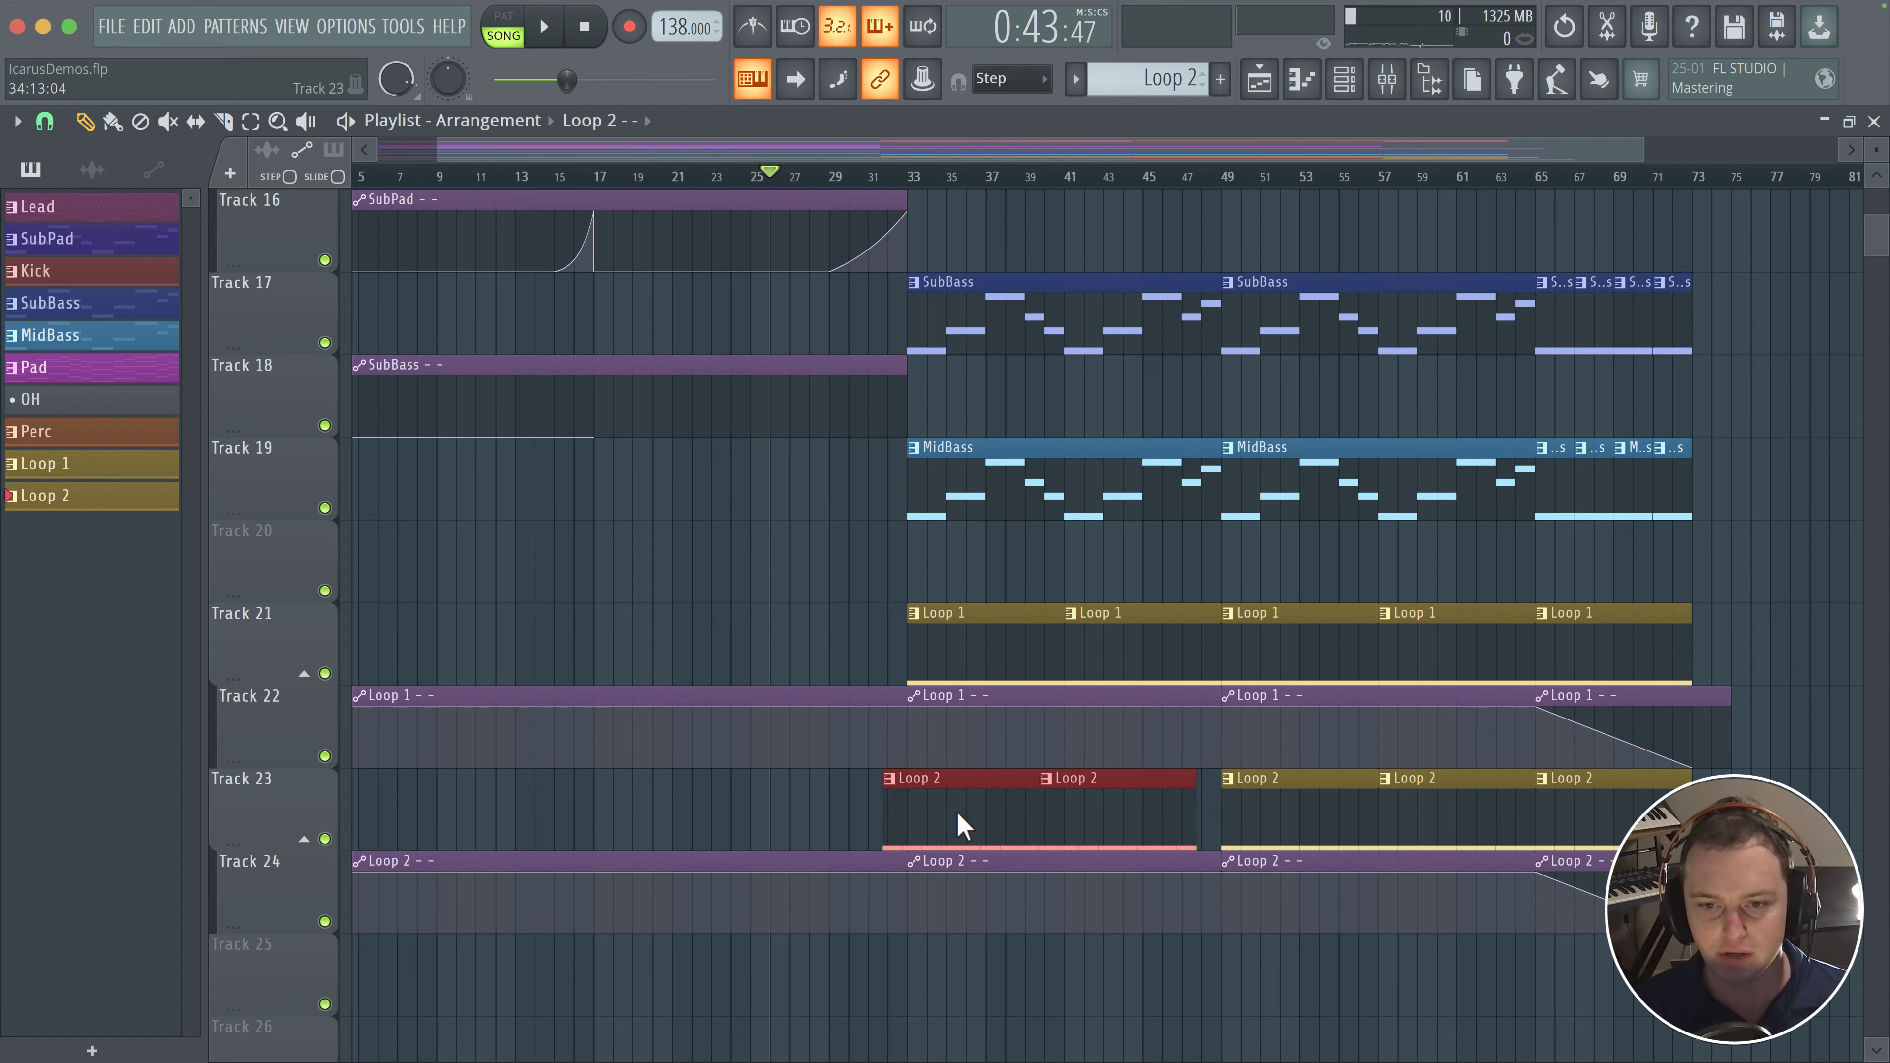
- Extend the first Perc automation clip on Track 8 past bar 73, replacing the piece at bar 65, and start its fade-out at bar 65
scroll(1185, 715, up, 11)
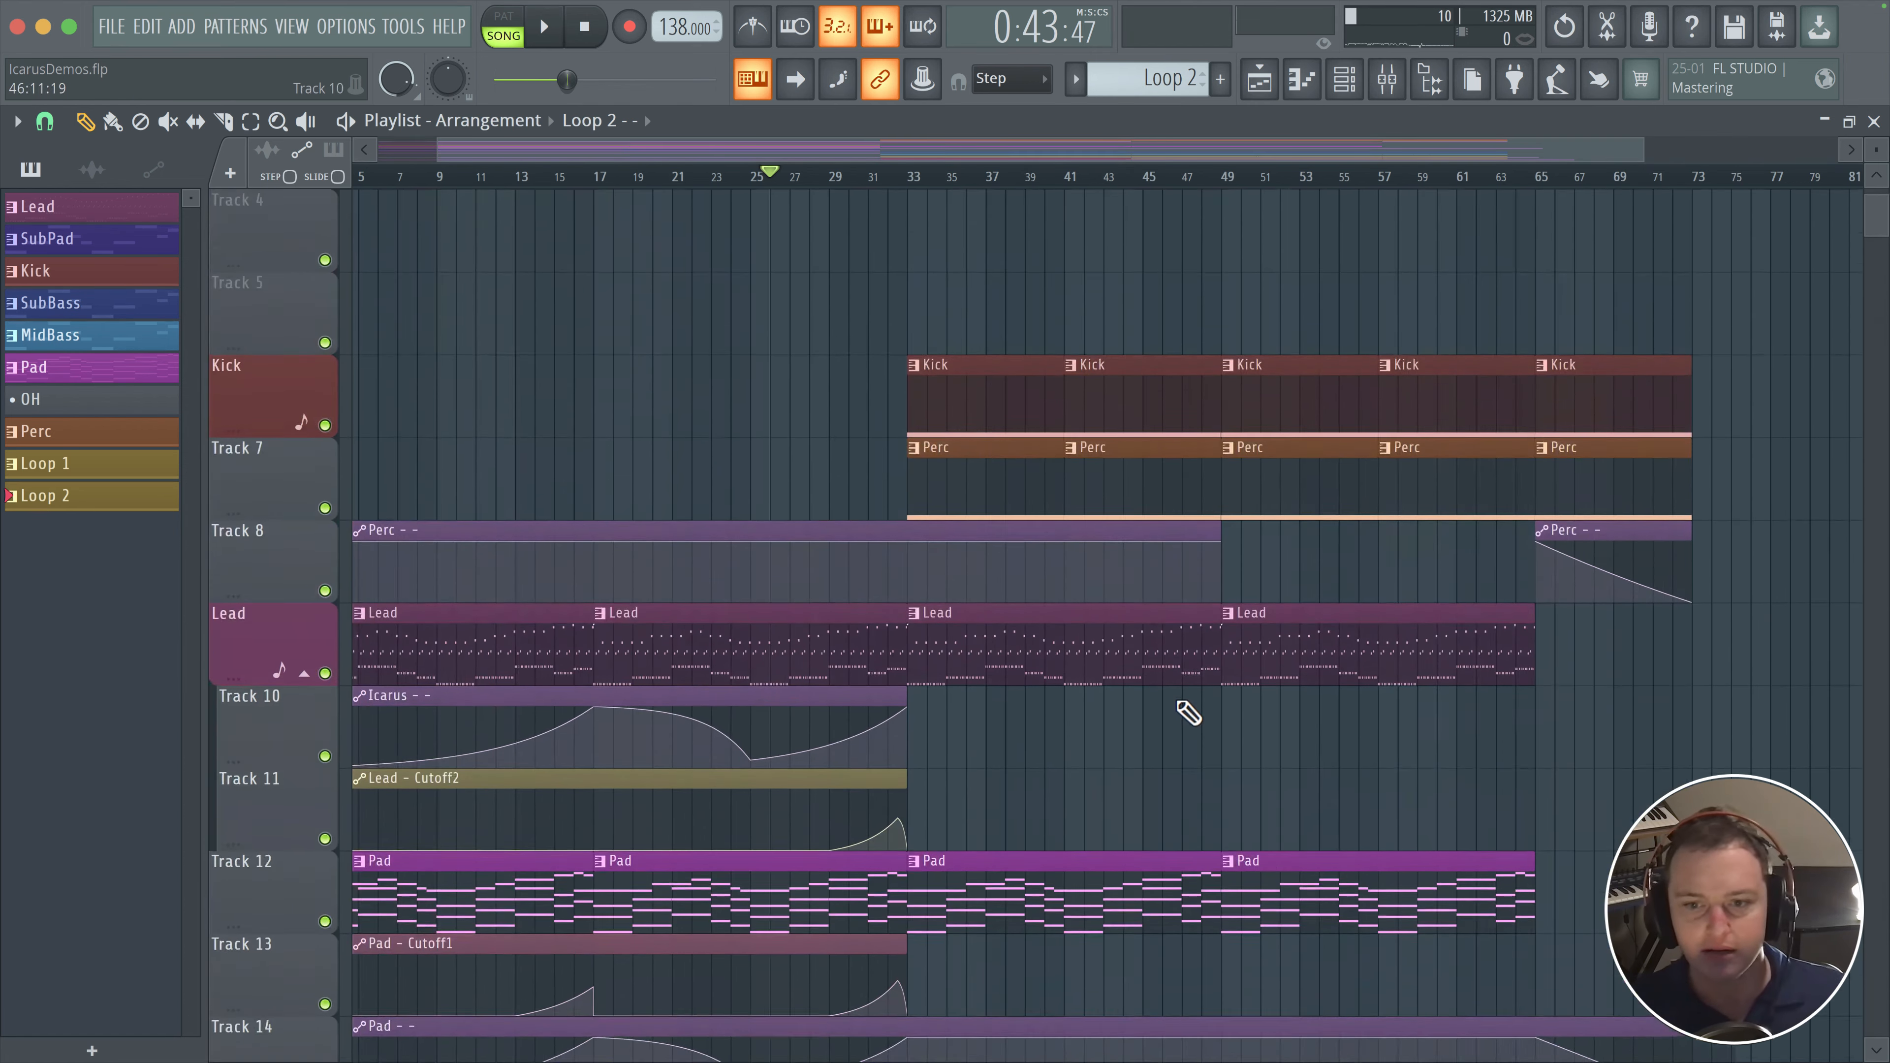
scroll(1186, 715, down, 2)
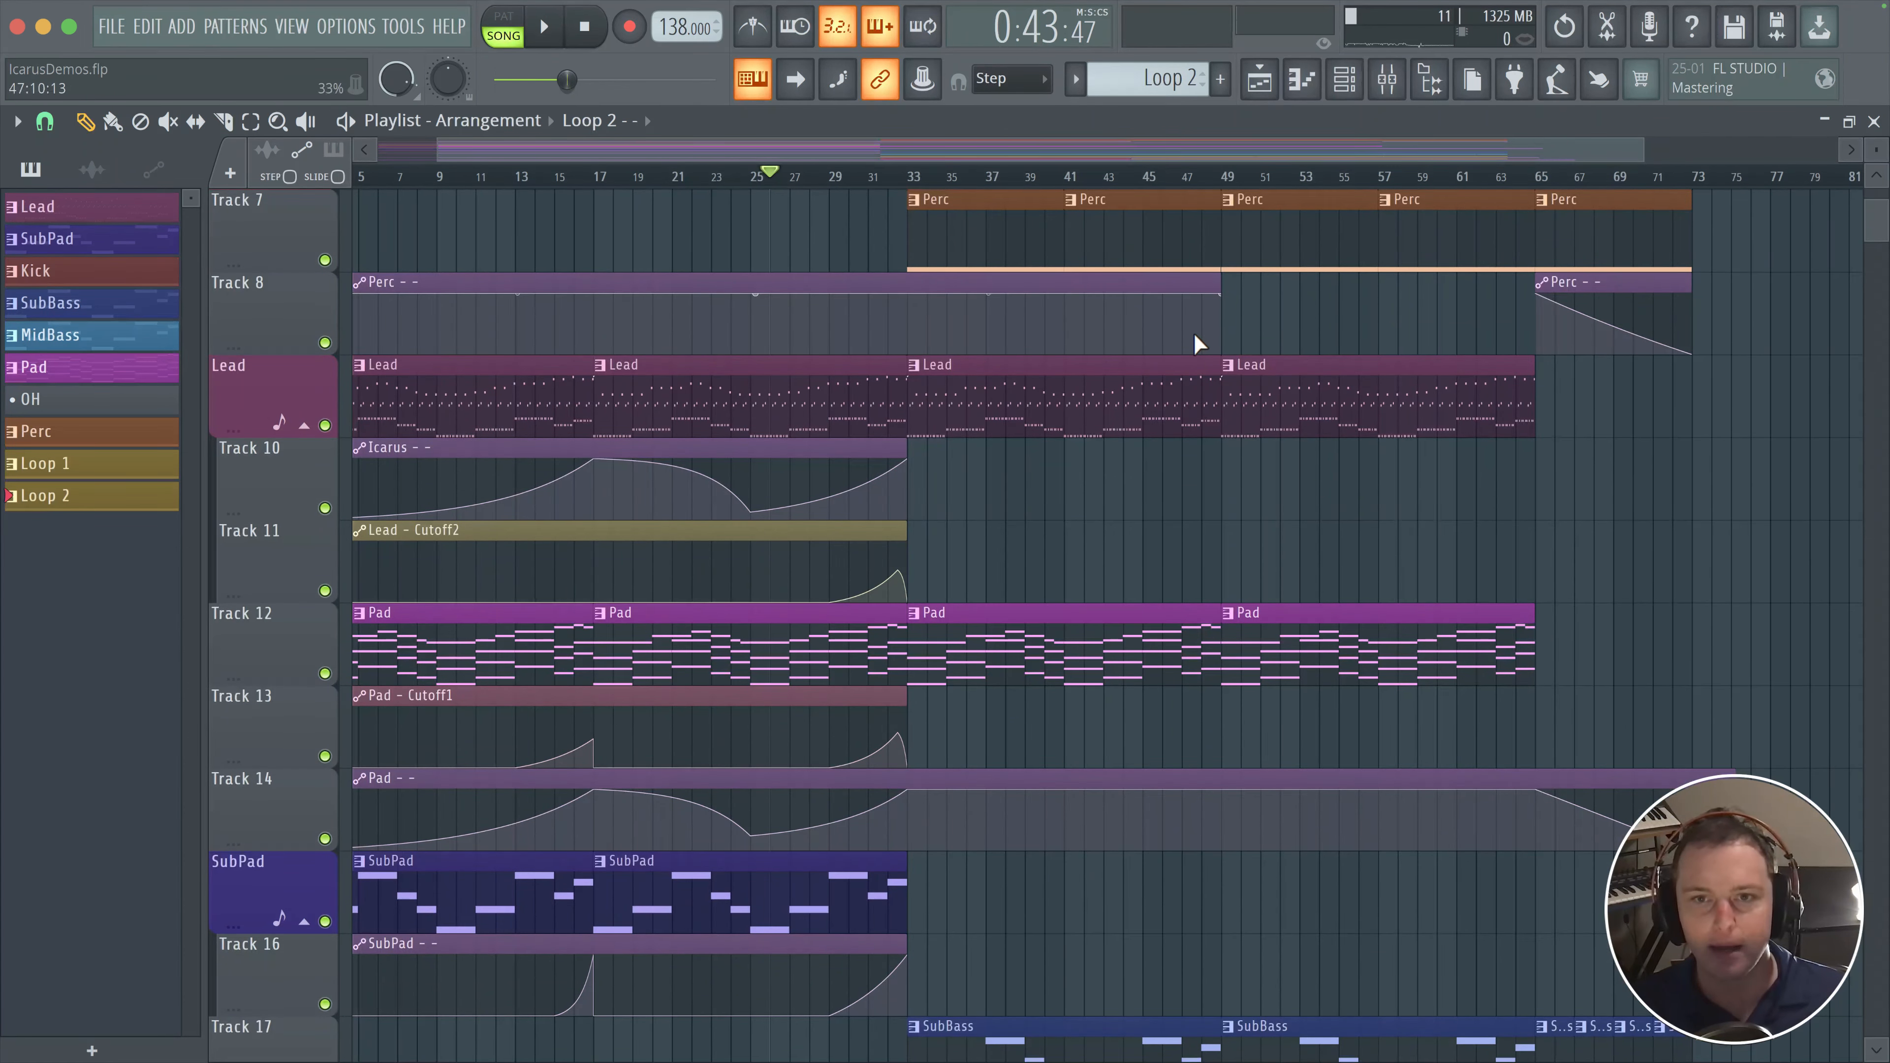
drag(1218, 285, 1725, 285)
right_click(1562, 287)
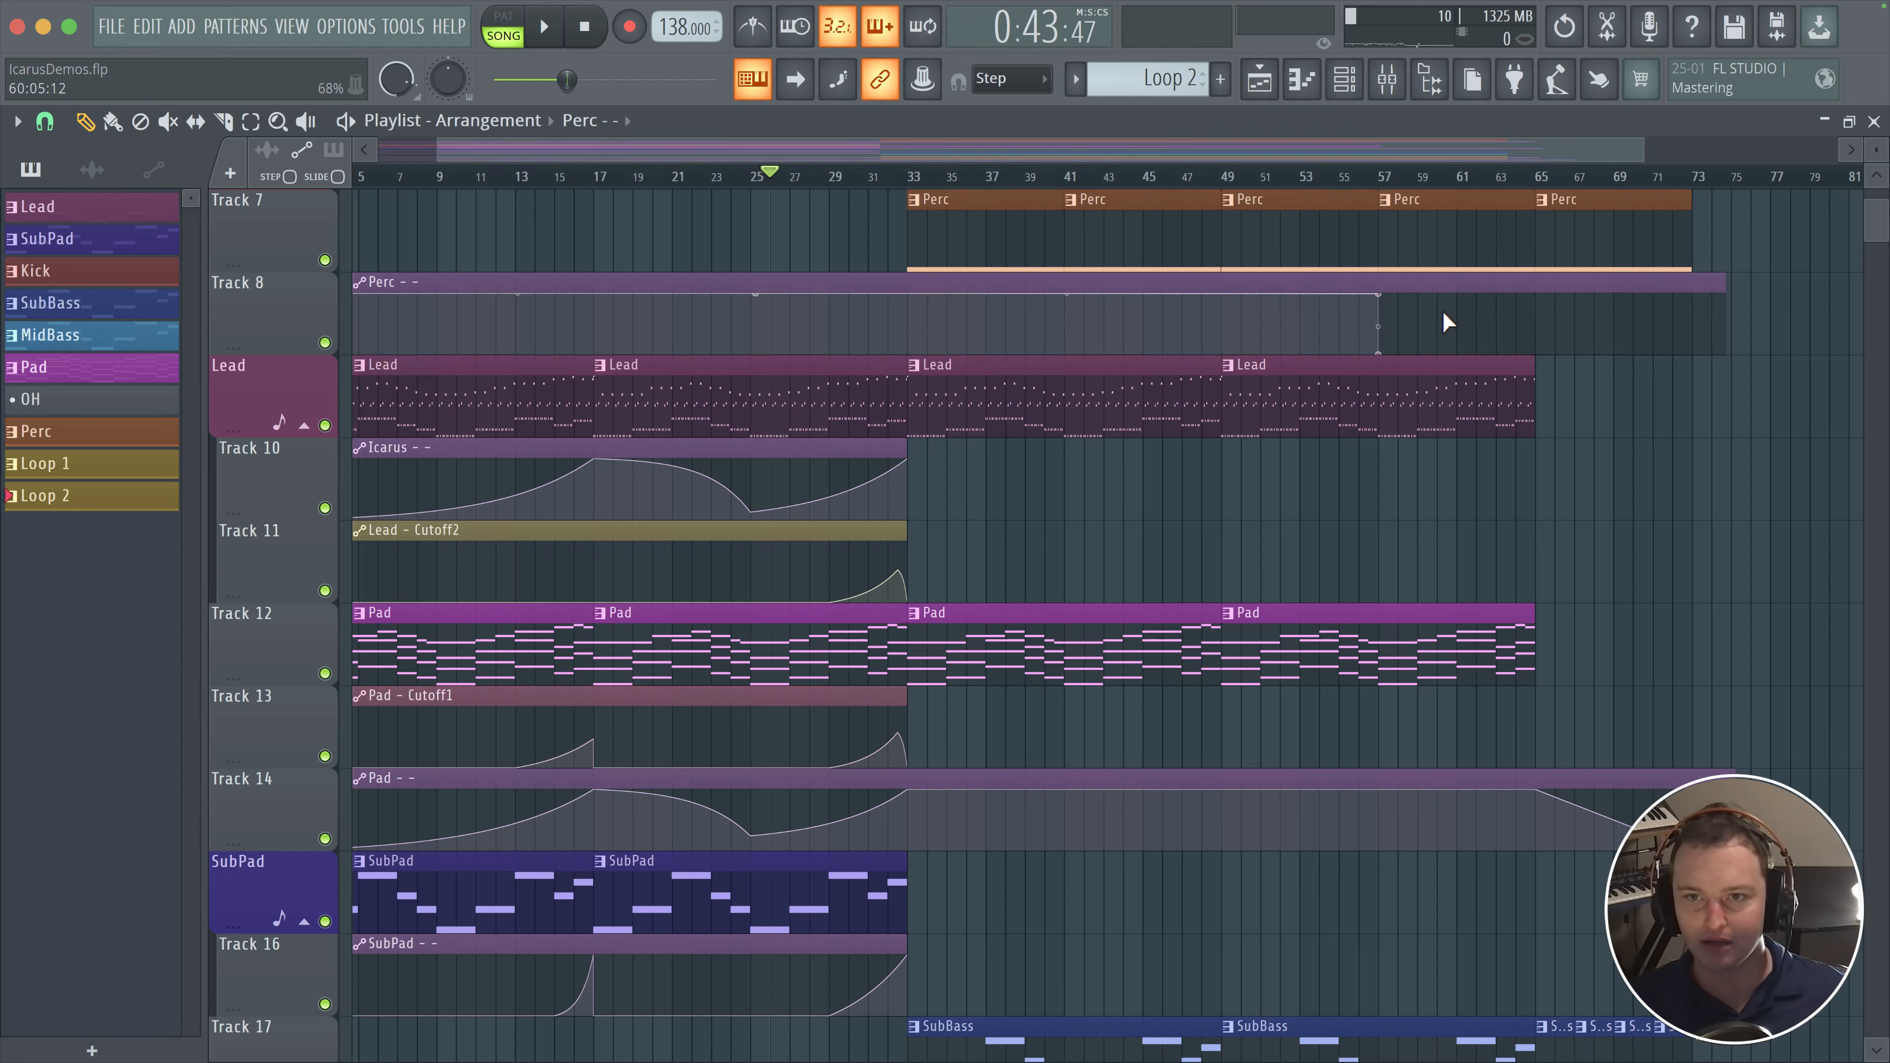
key(ctrl+z)
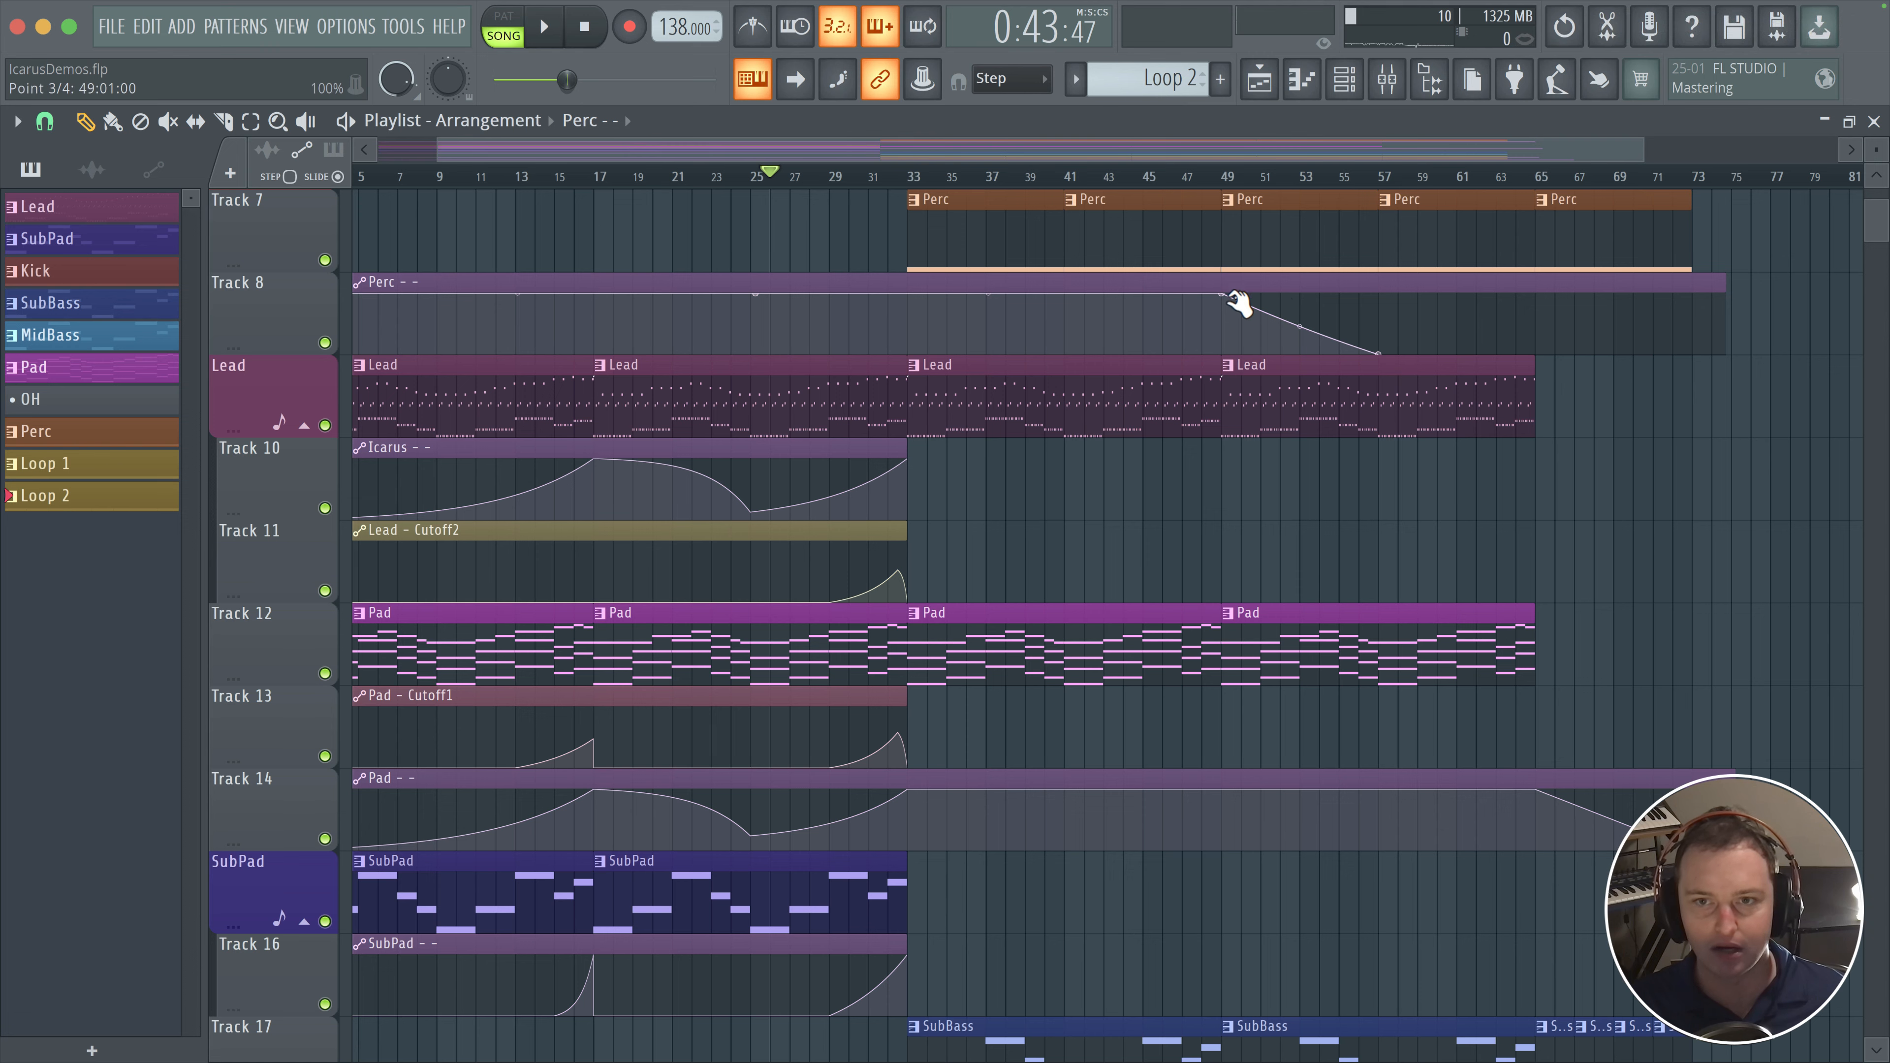
drag(1237, 301, 1594, 289)
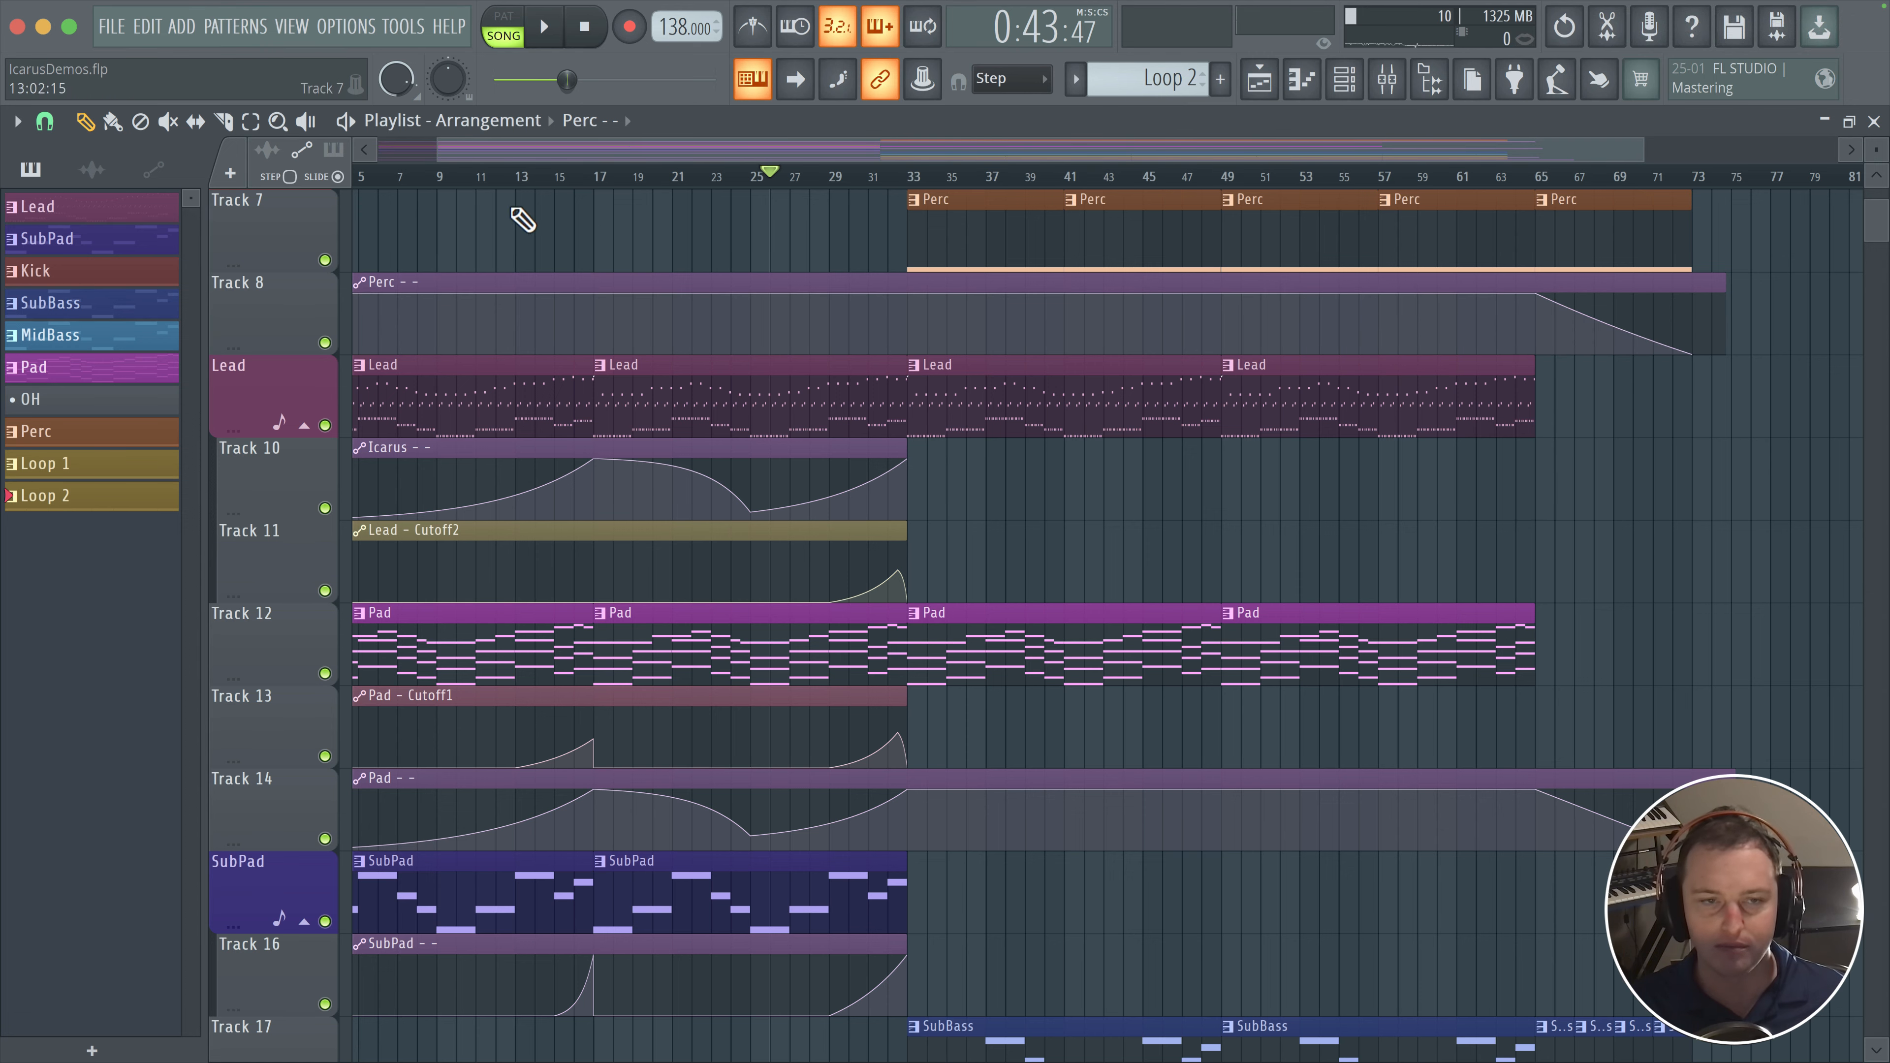
- Add another Init synth channel below Init #2 in the Channel rack and close its plugin window
scroll(785, 372, down, 10)
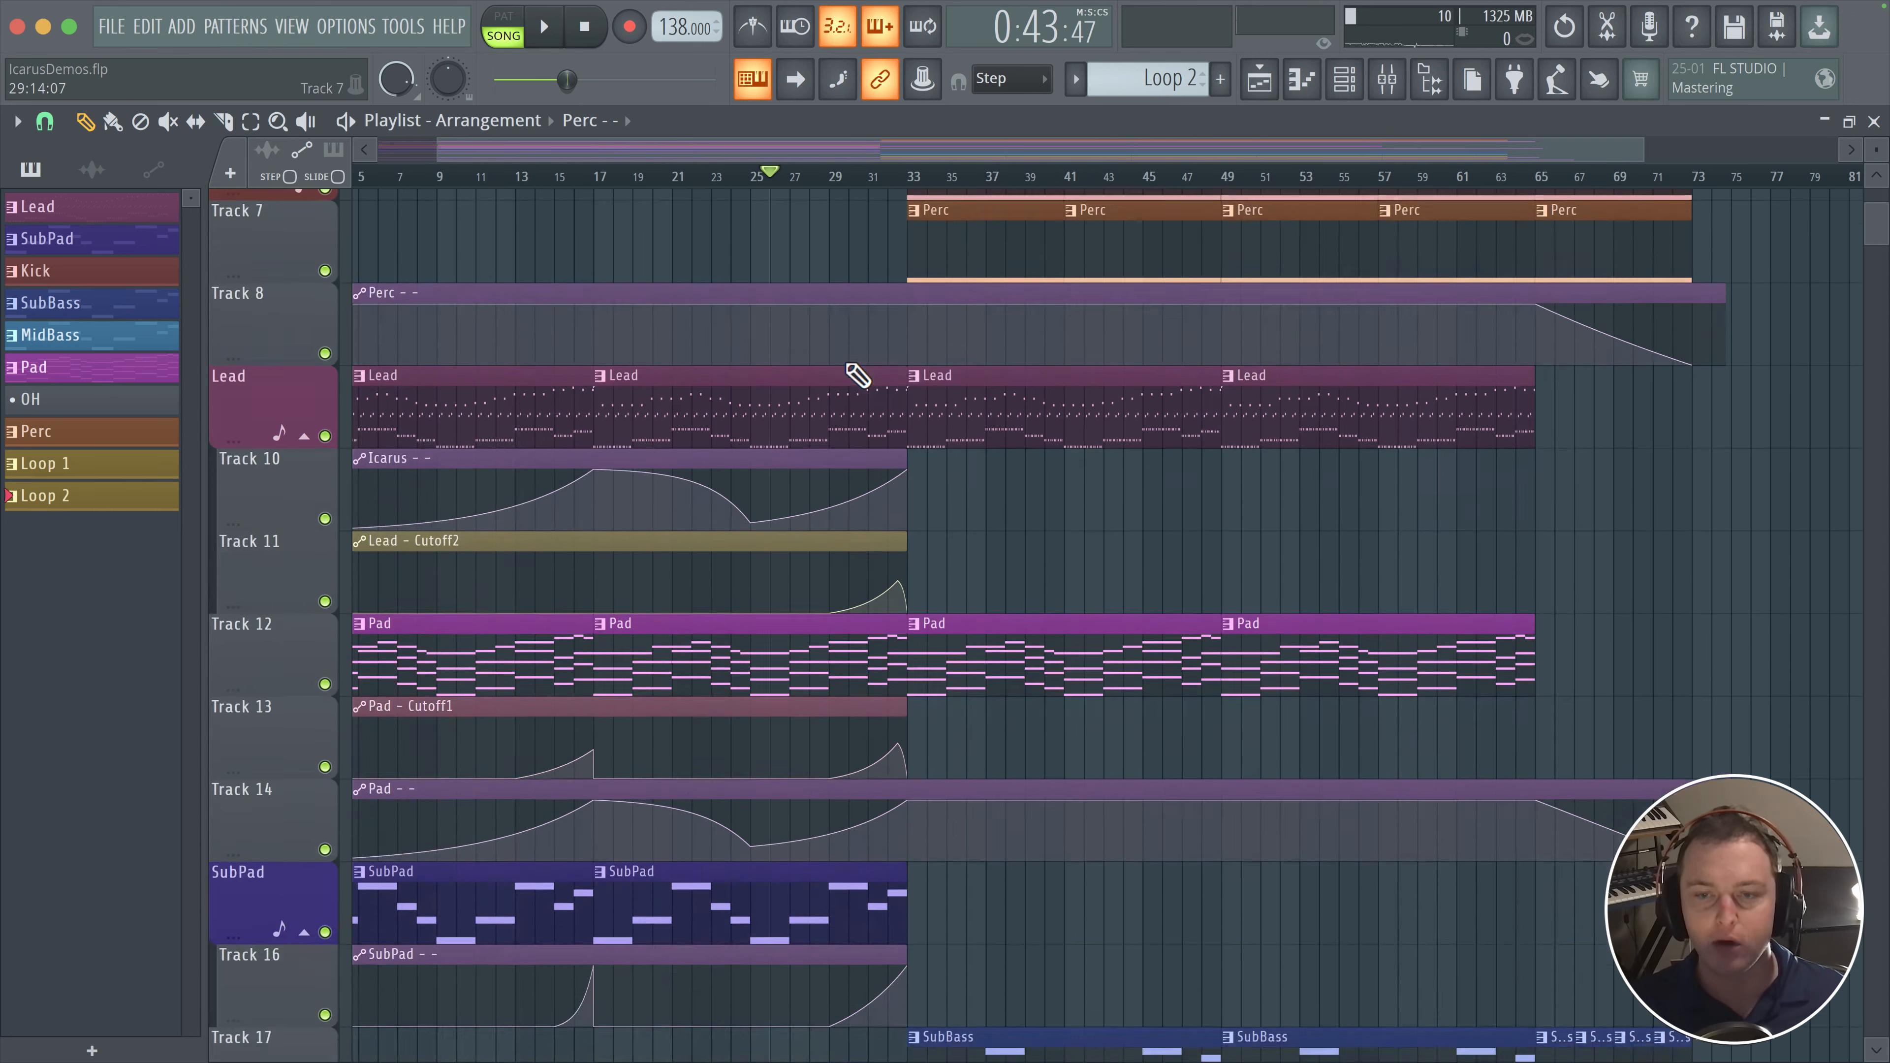
scroll(1191, 361, up, 13)
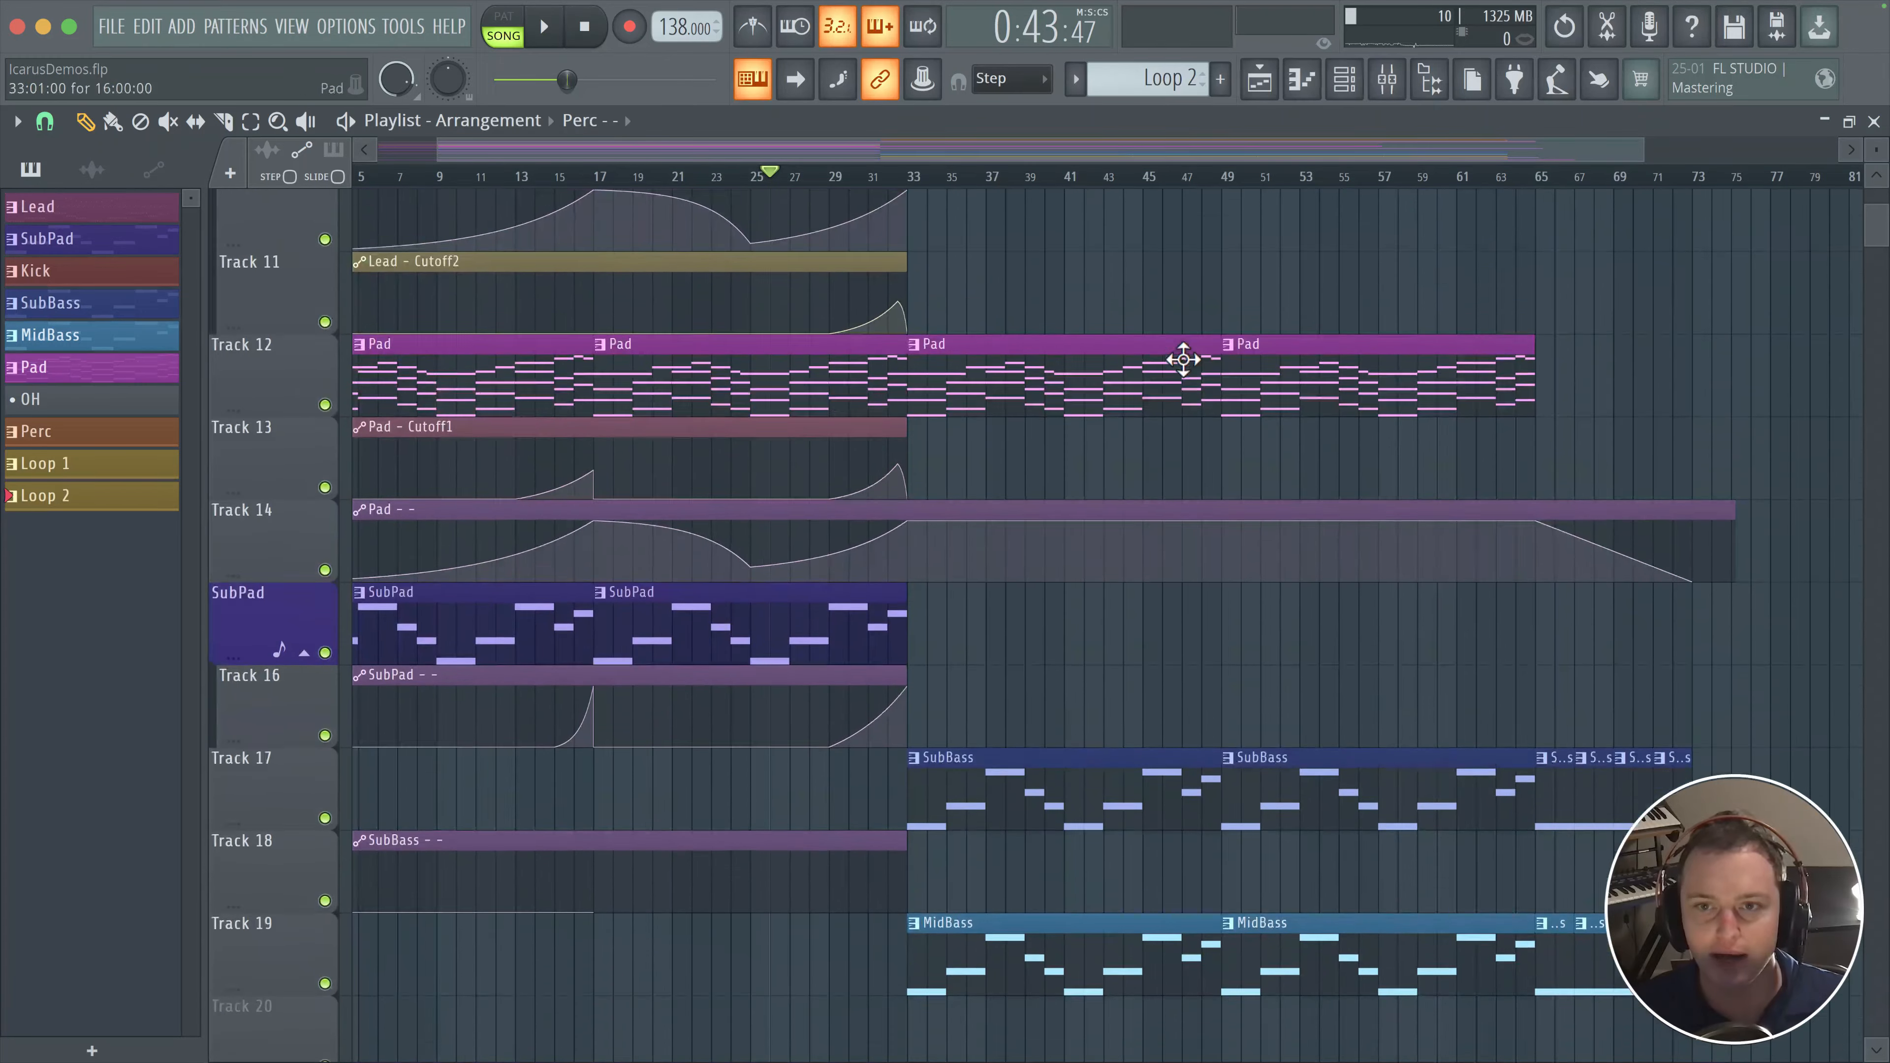
click(1359, 88)
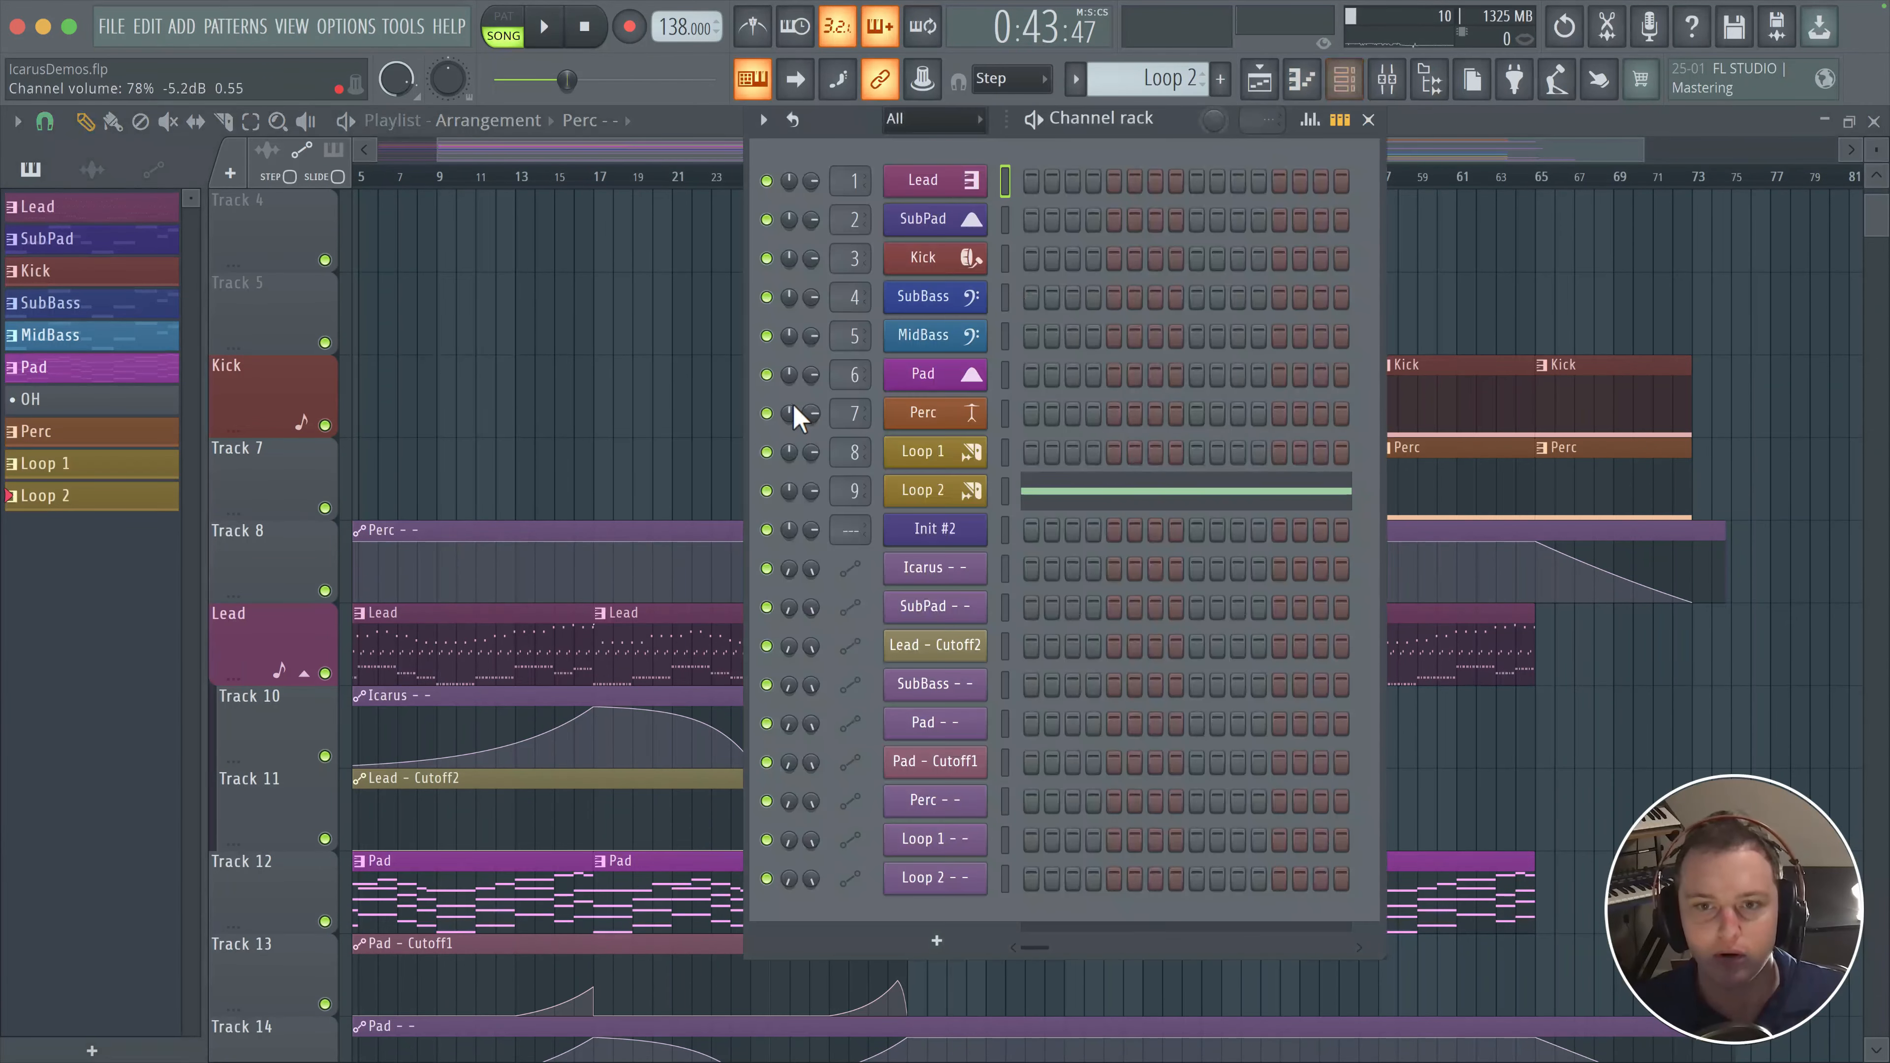
right_click(939, 529)
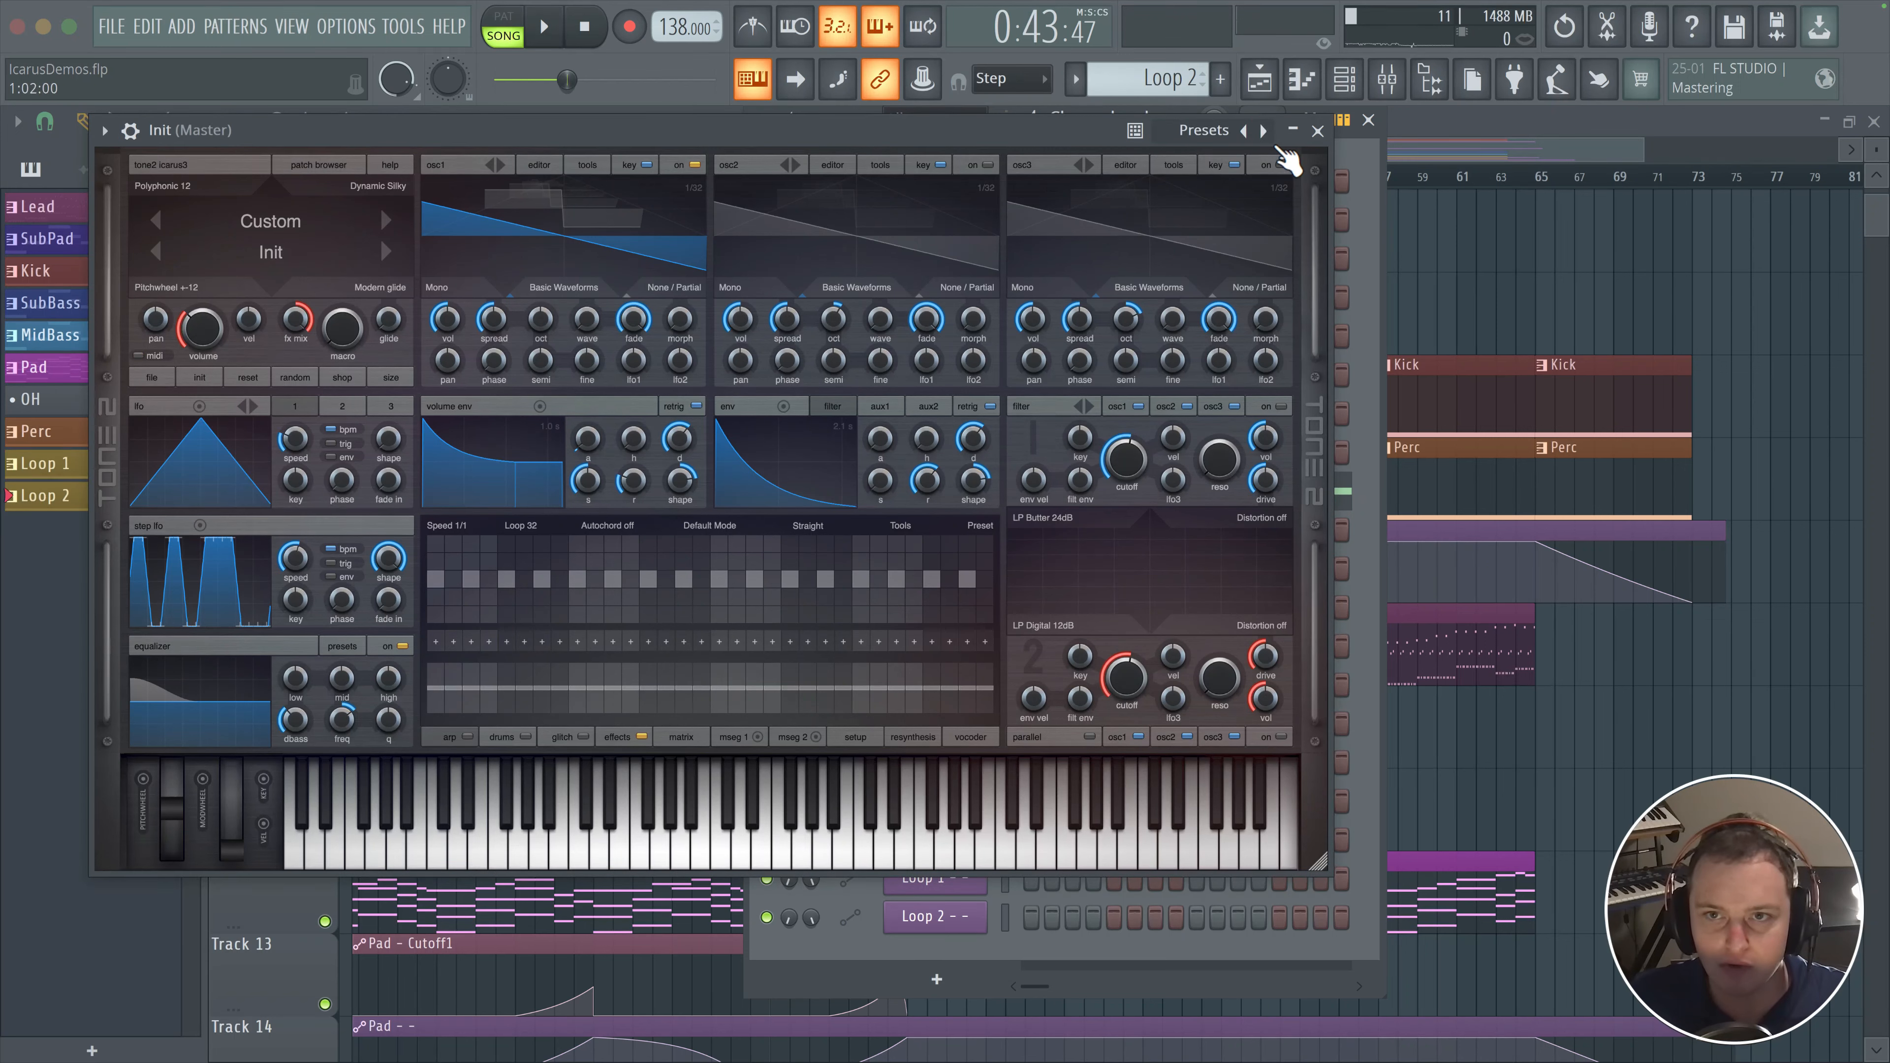
click(1318, 131)
- Rename the Init #2 channel to Pluck and give it a crimson colour and the decay-curve synth icon
shift+click(967, 530)
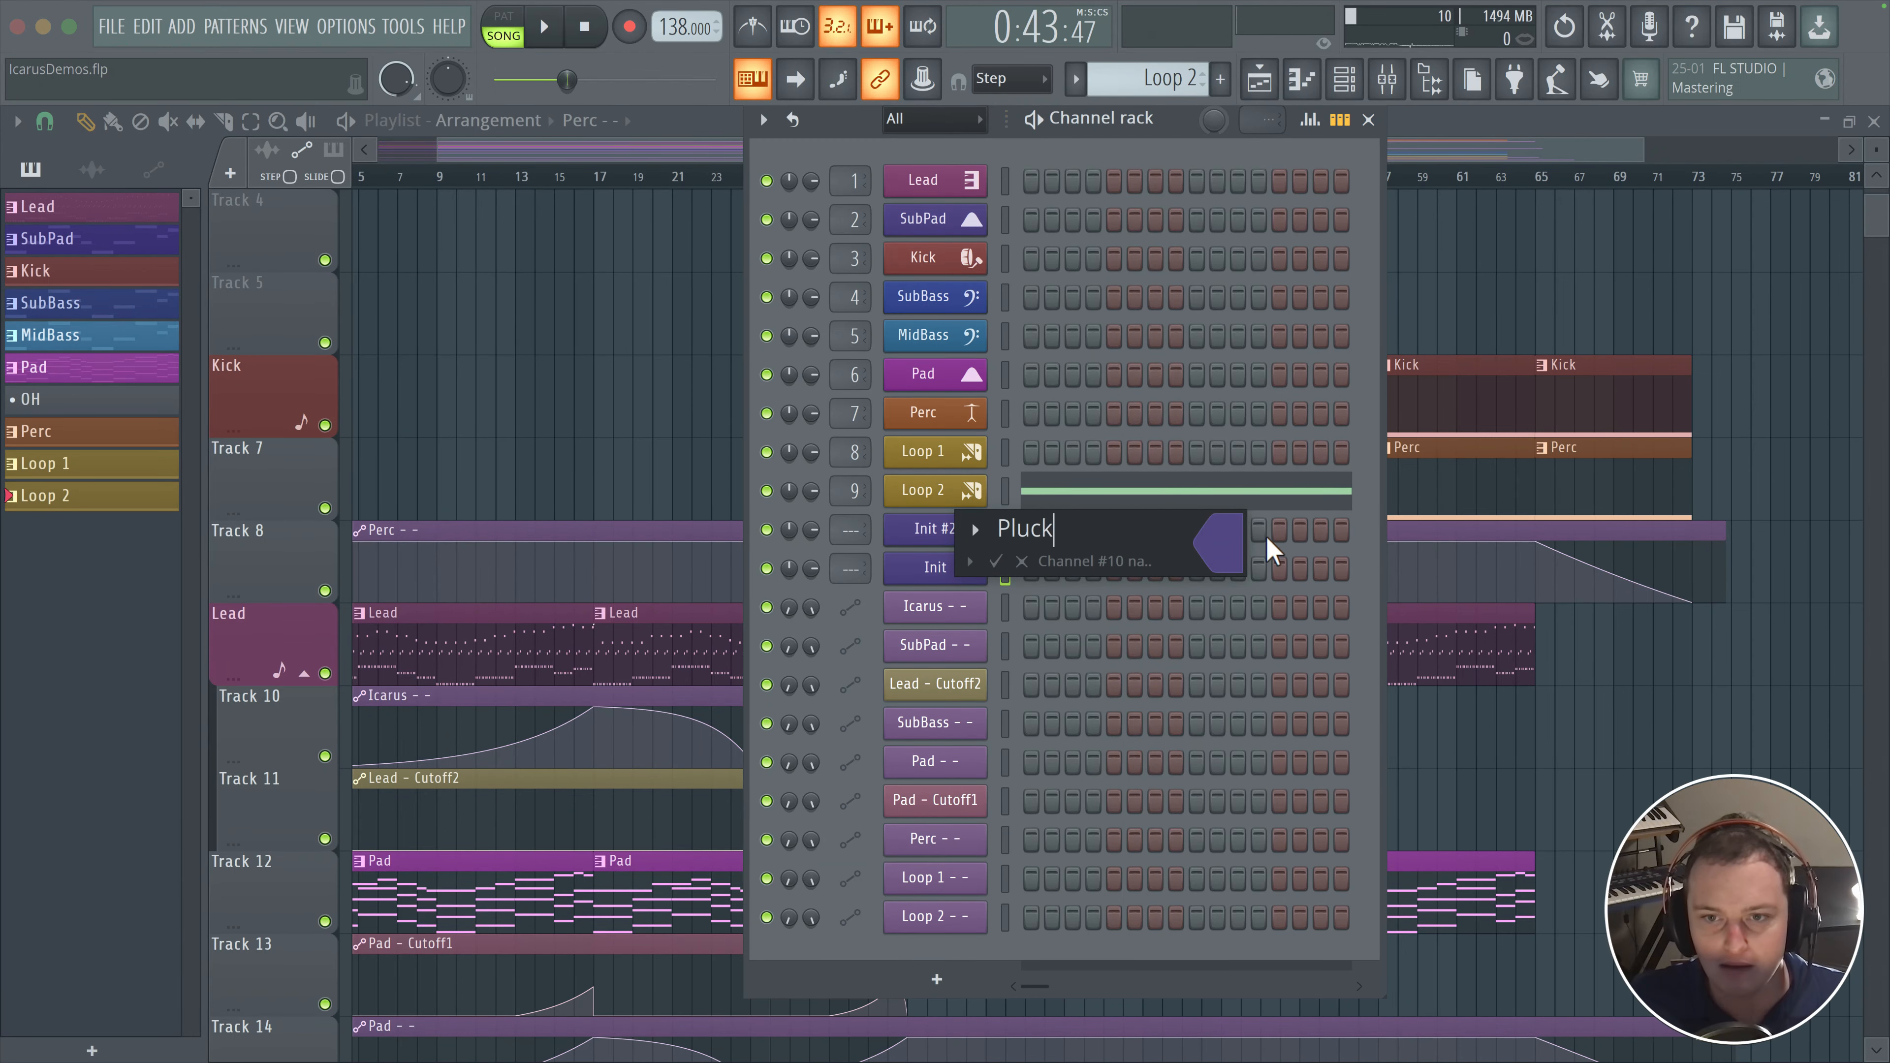
text(Pluck)
click(1225, 544)
click(1403, 532)
click(975, 529)
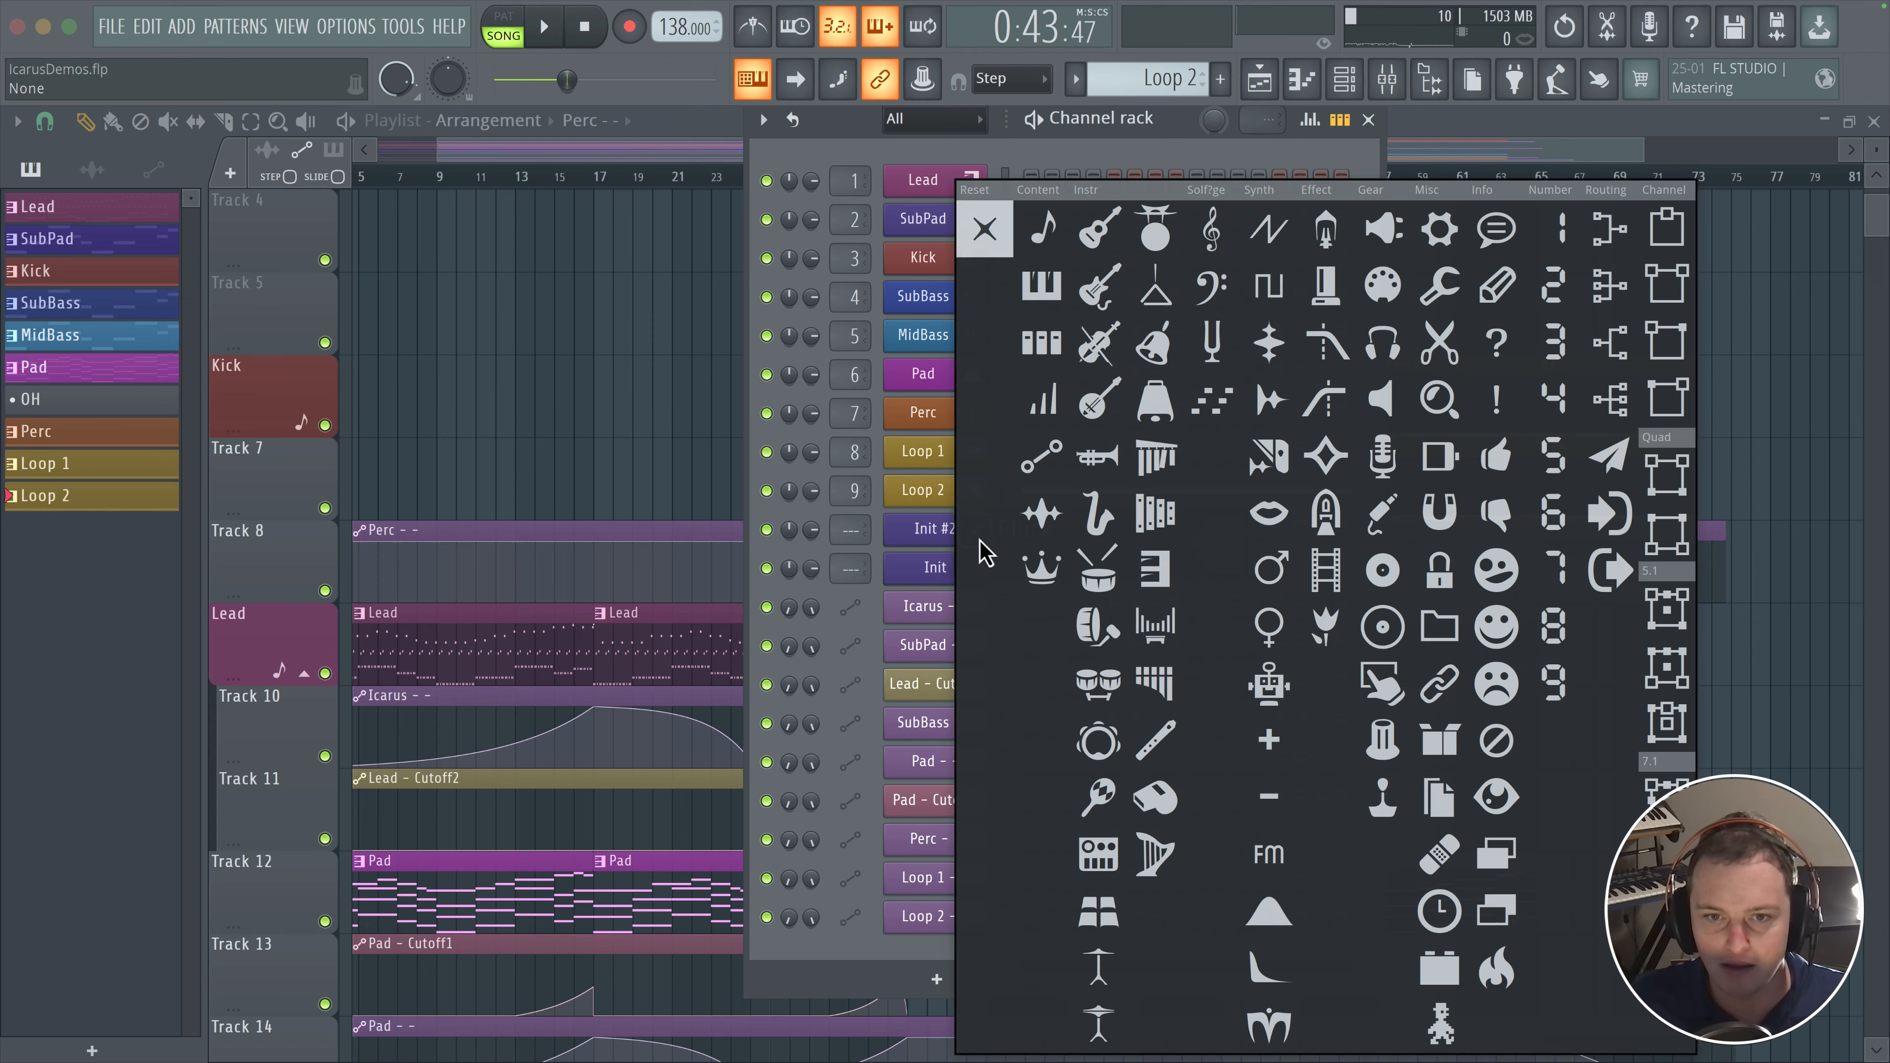
click(1252, 960)
key(Return)
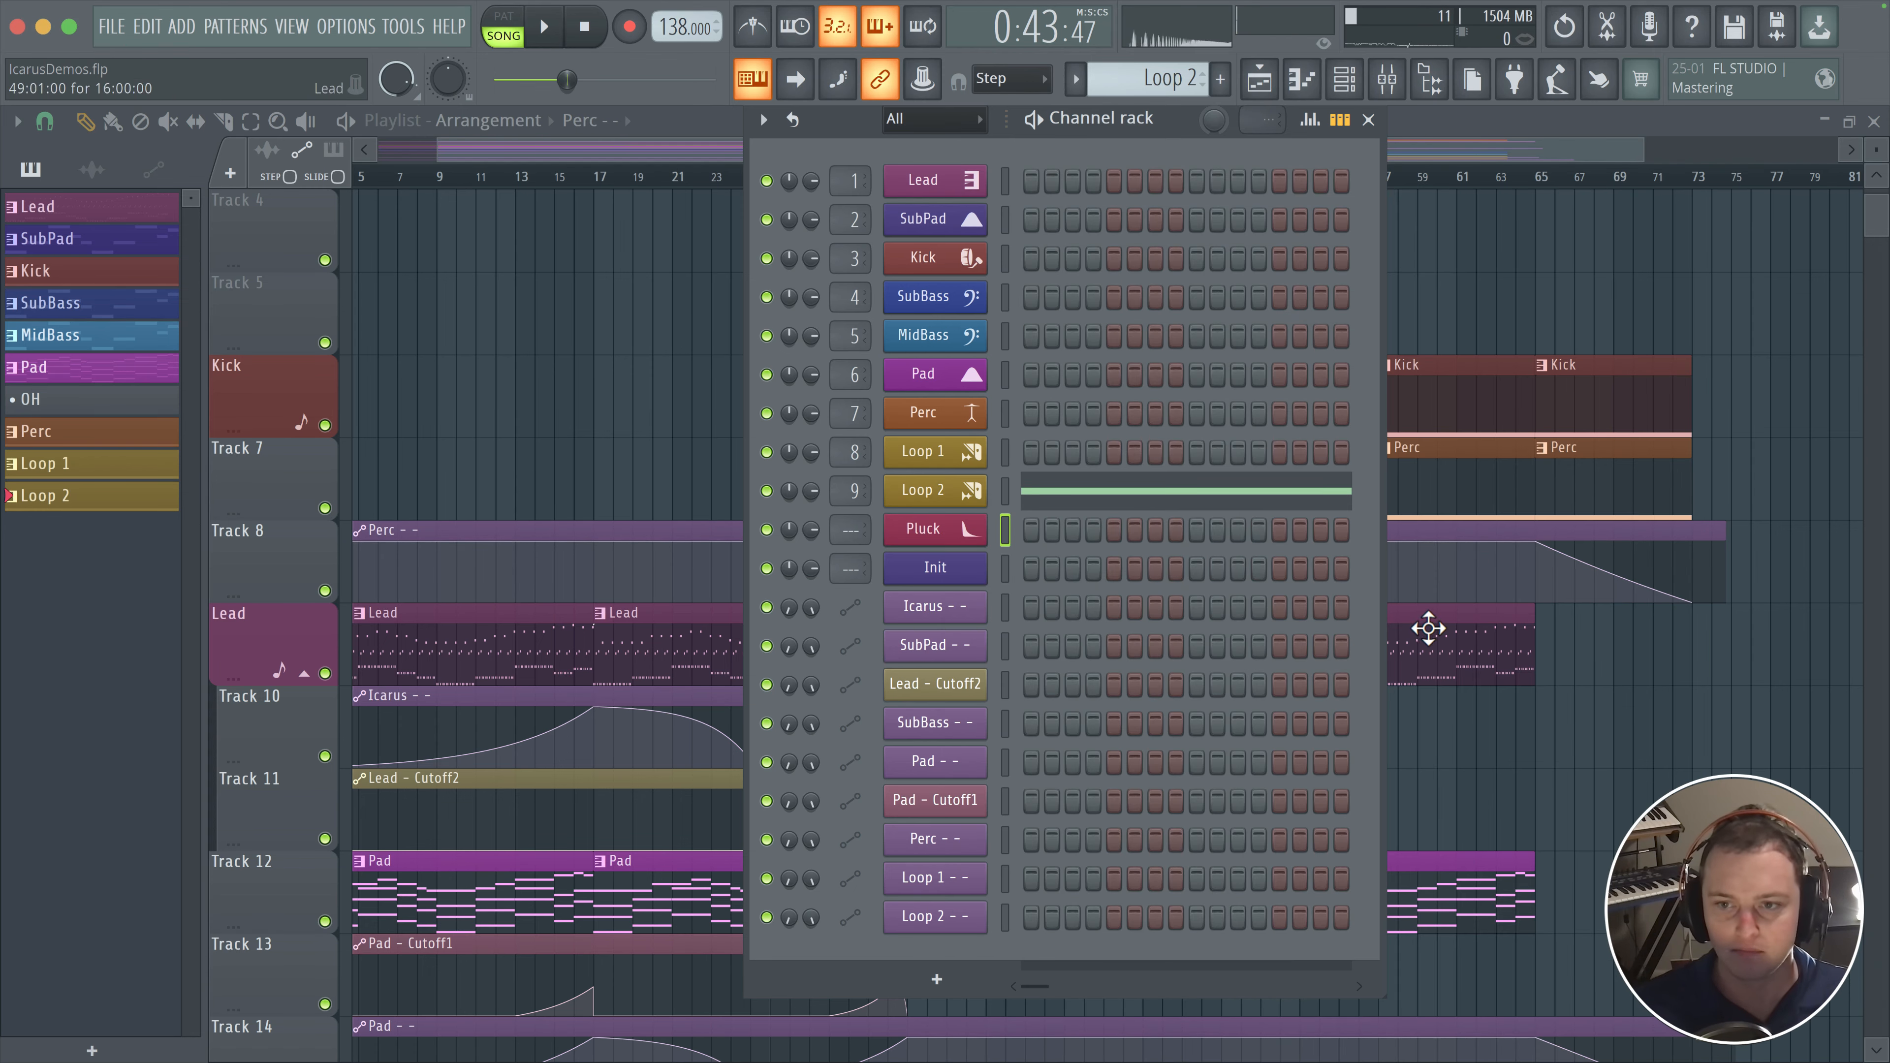
- Open the Lead pattern in the Piano roll and play it from bar 1 to review its notes
key(F6)
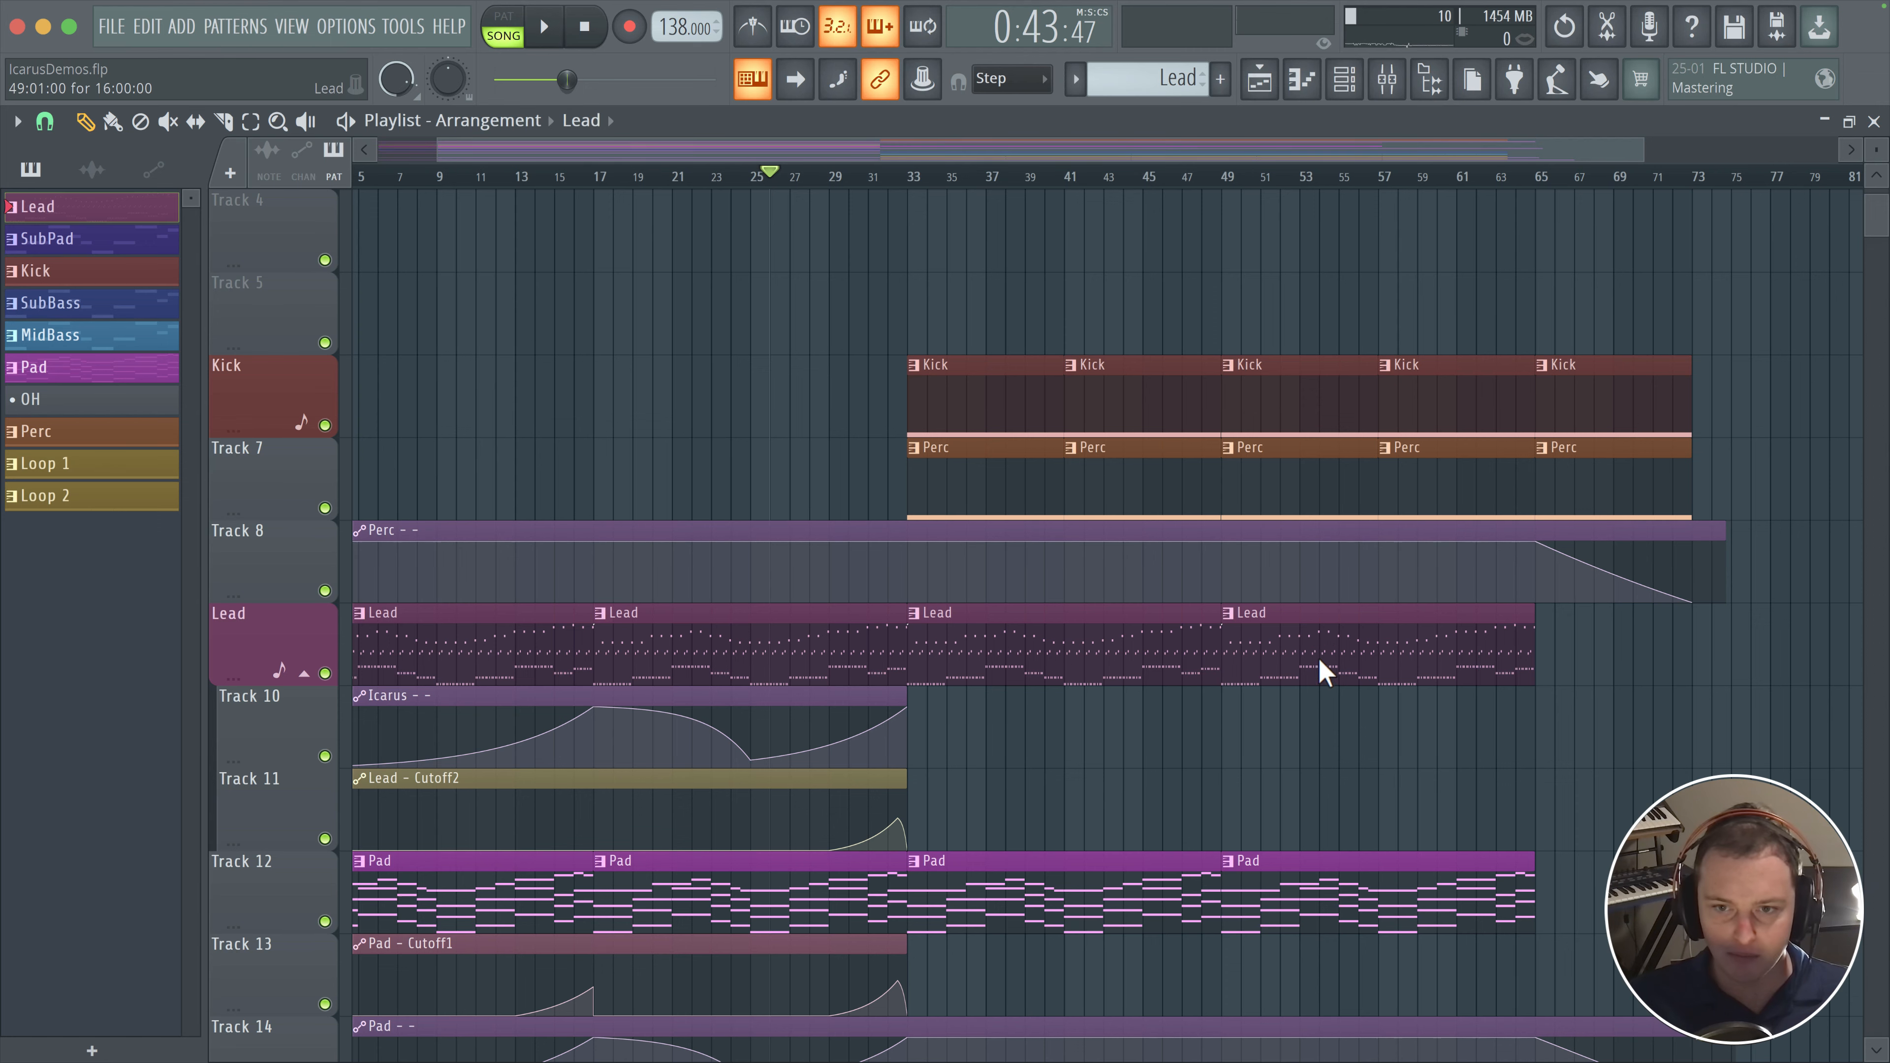
double_click(1331, 642)
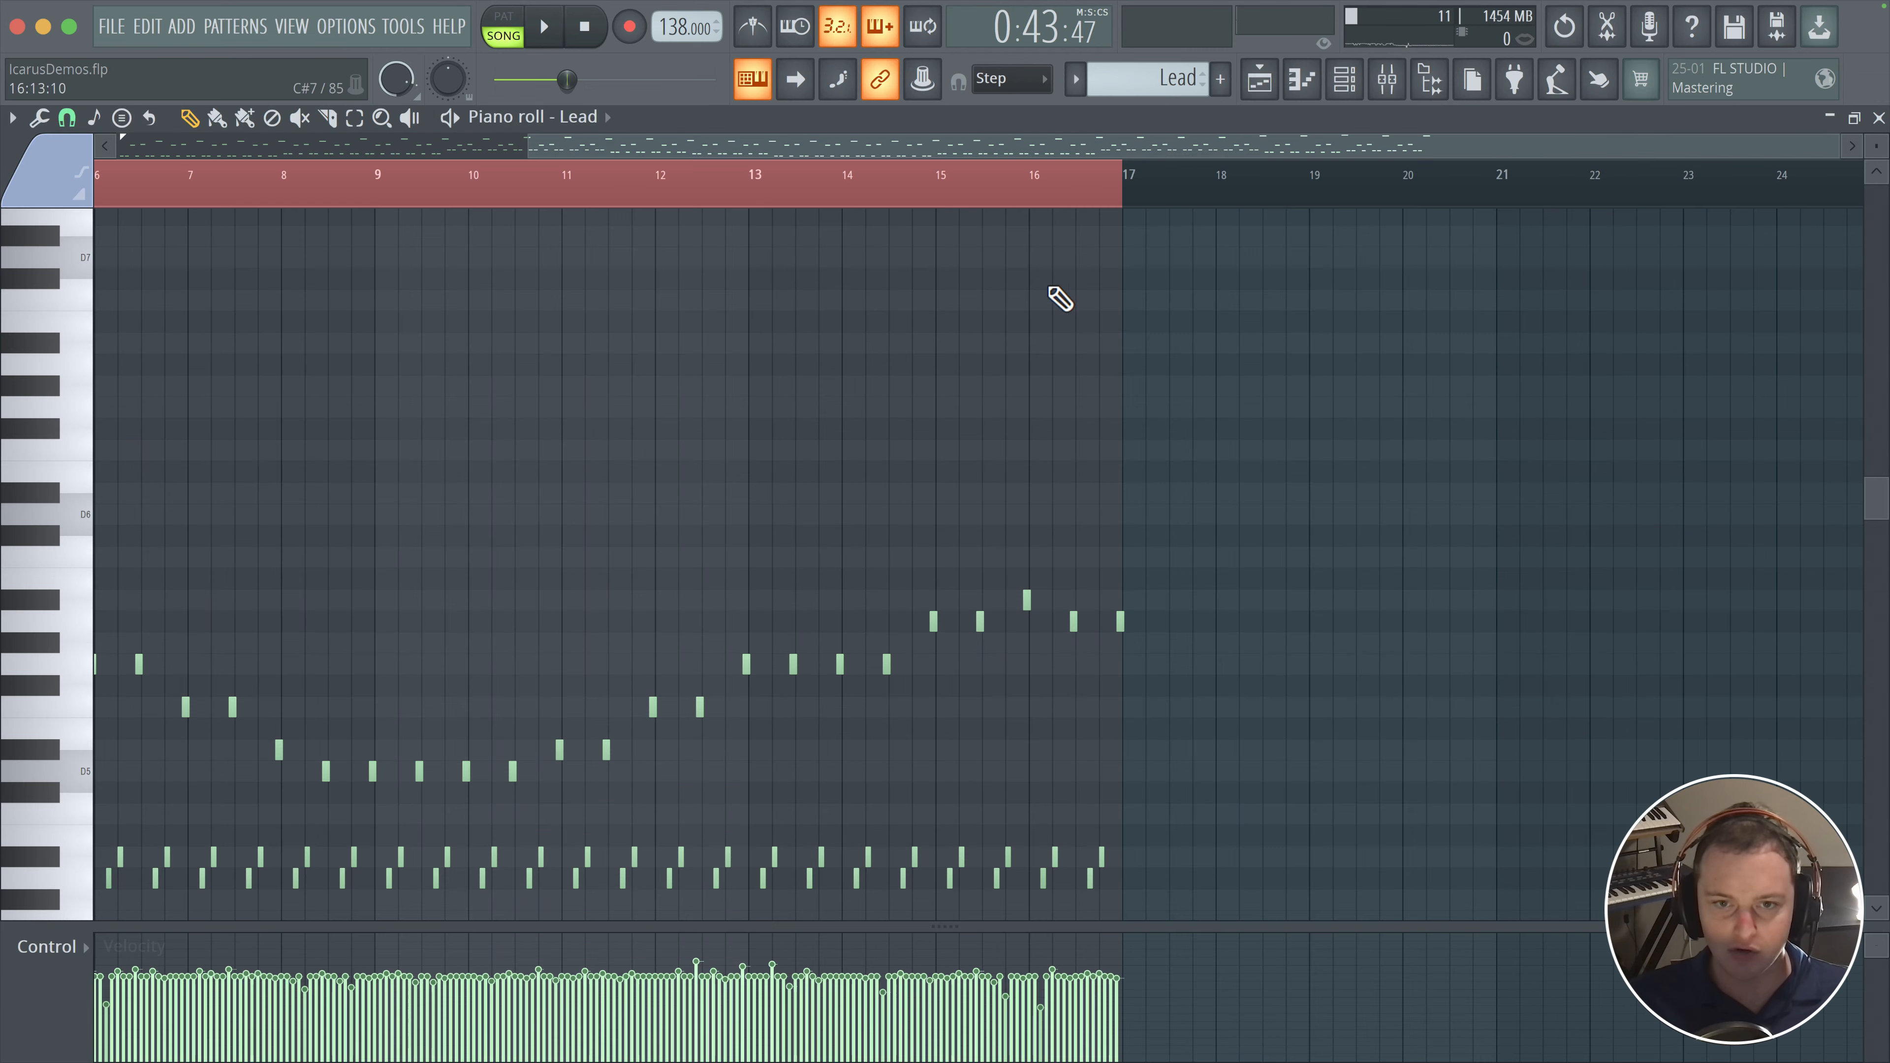
click(1344, 80)
key(space)
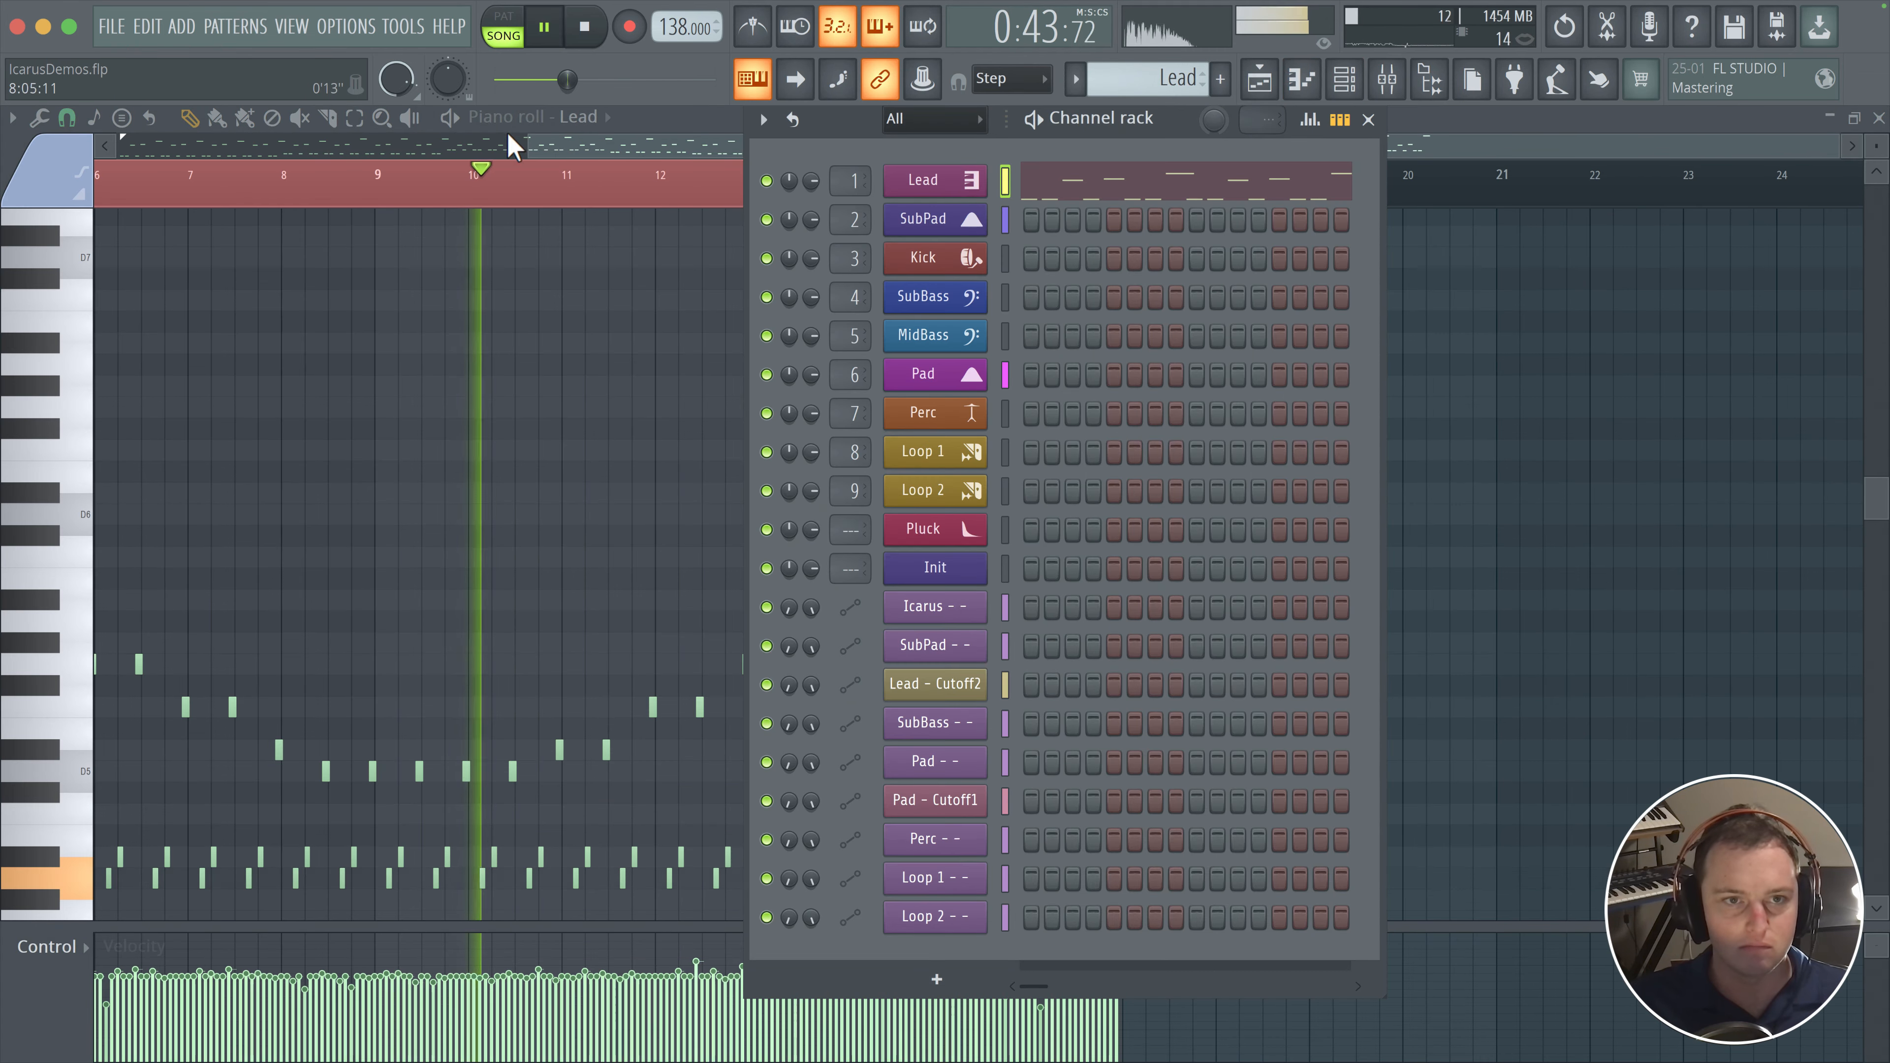
key(space)
drag(612, 149, 152, 192)
click(99, 178)
key(space)
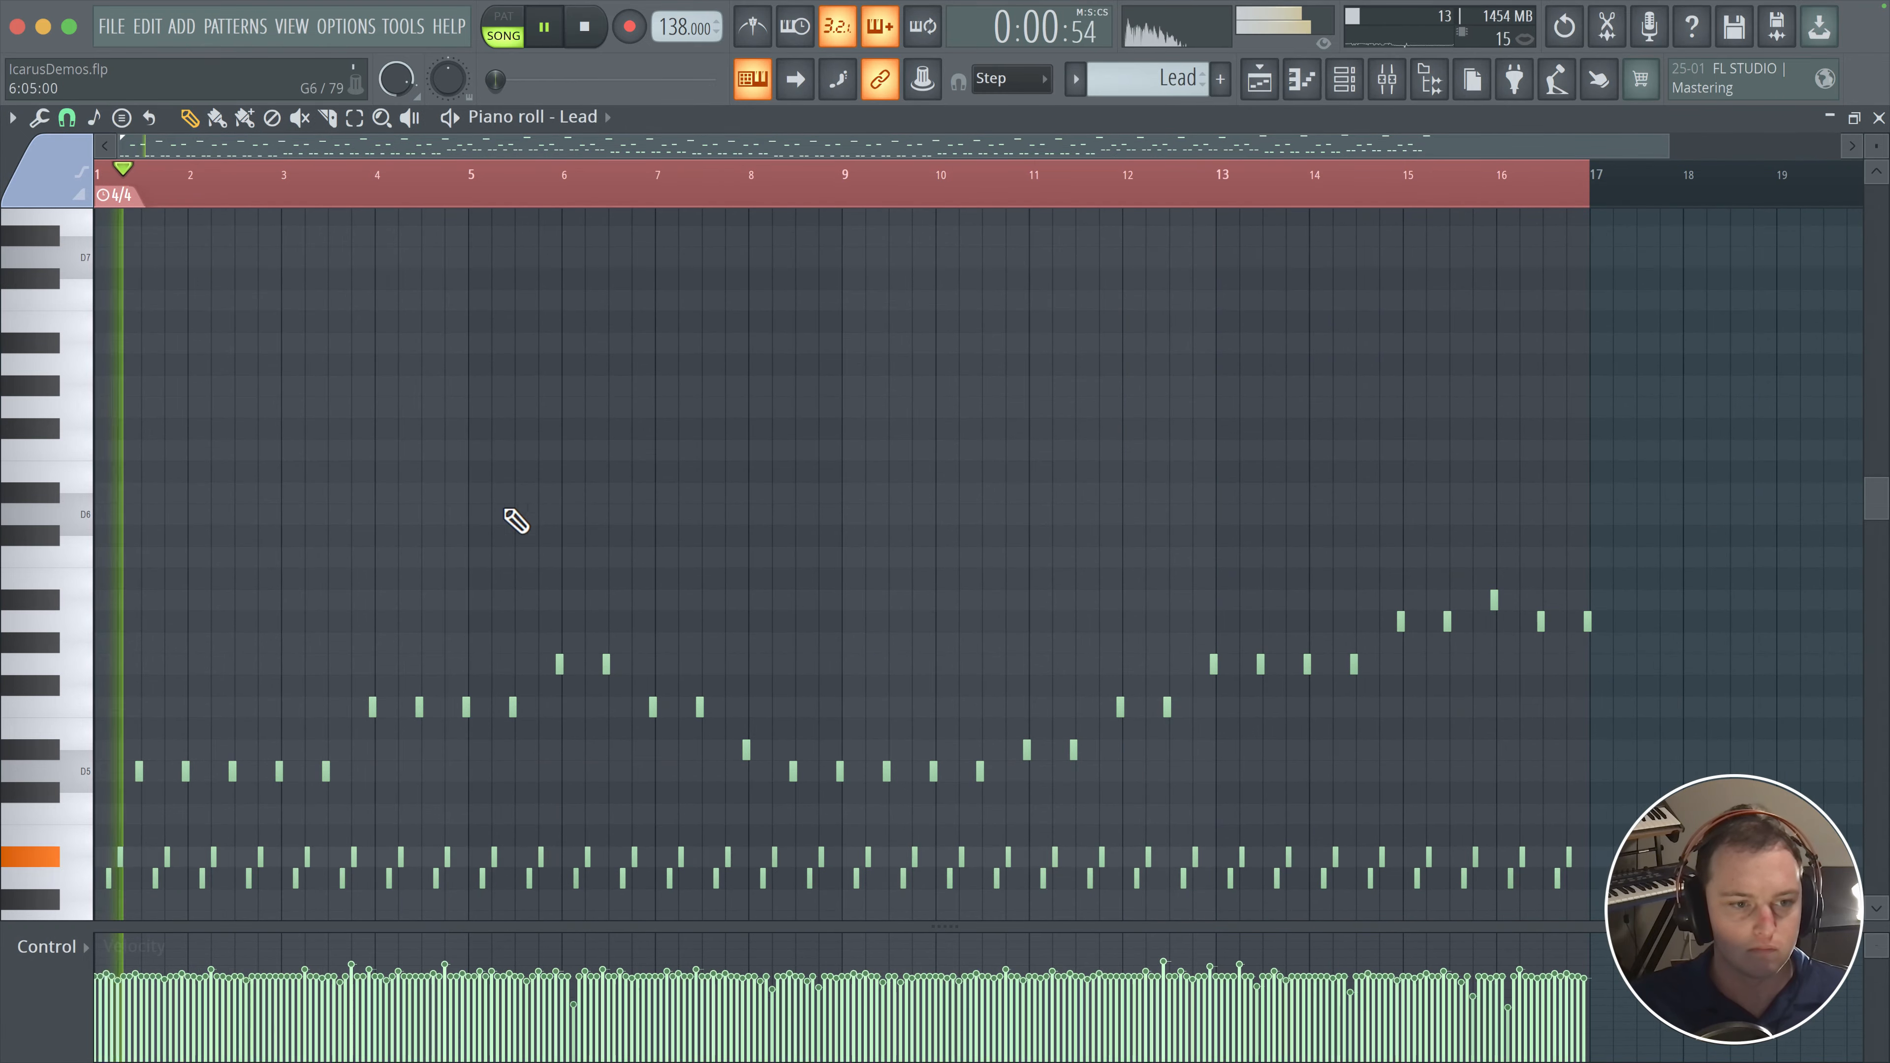
scroll(308, 591, up, 3)
scroll(253, 608, down, 3)
scroll(292, 508, down, 3)
key(space)
scroll(291, 507, up, 2)
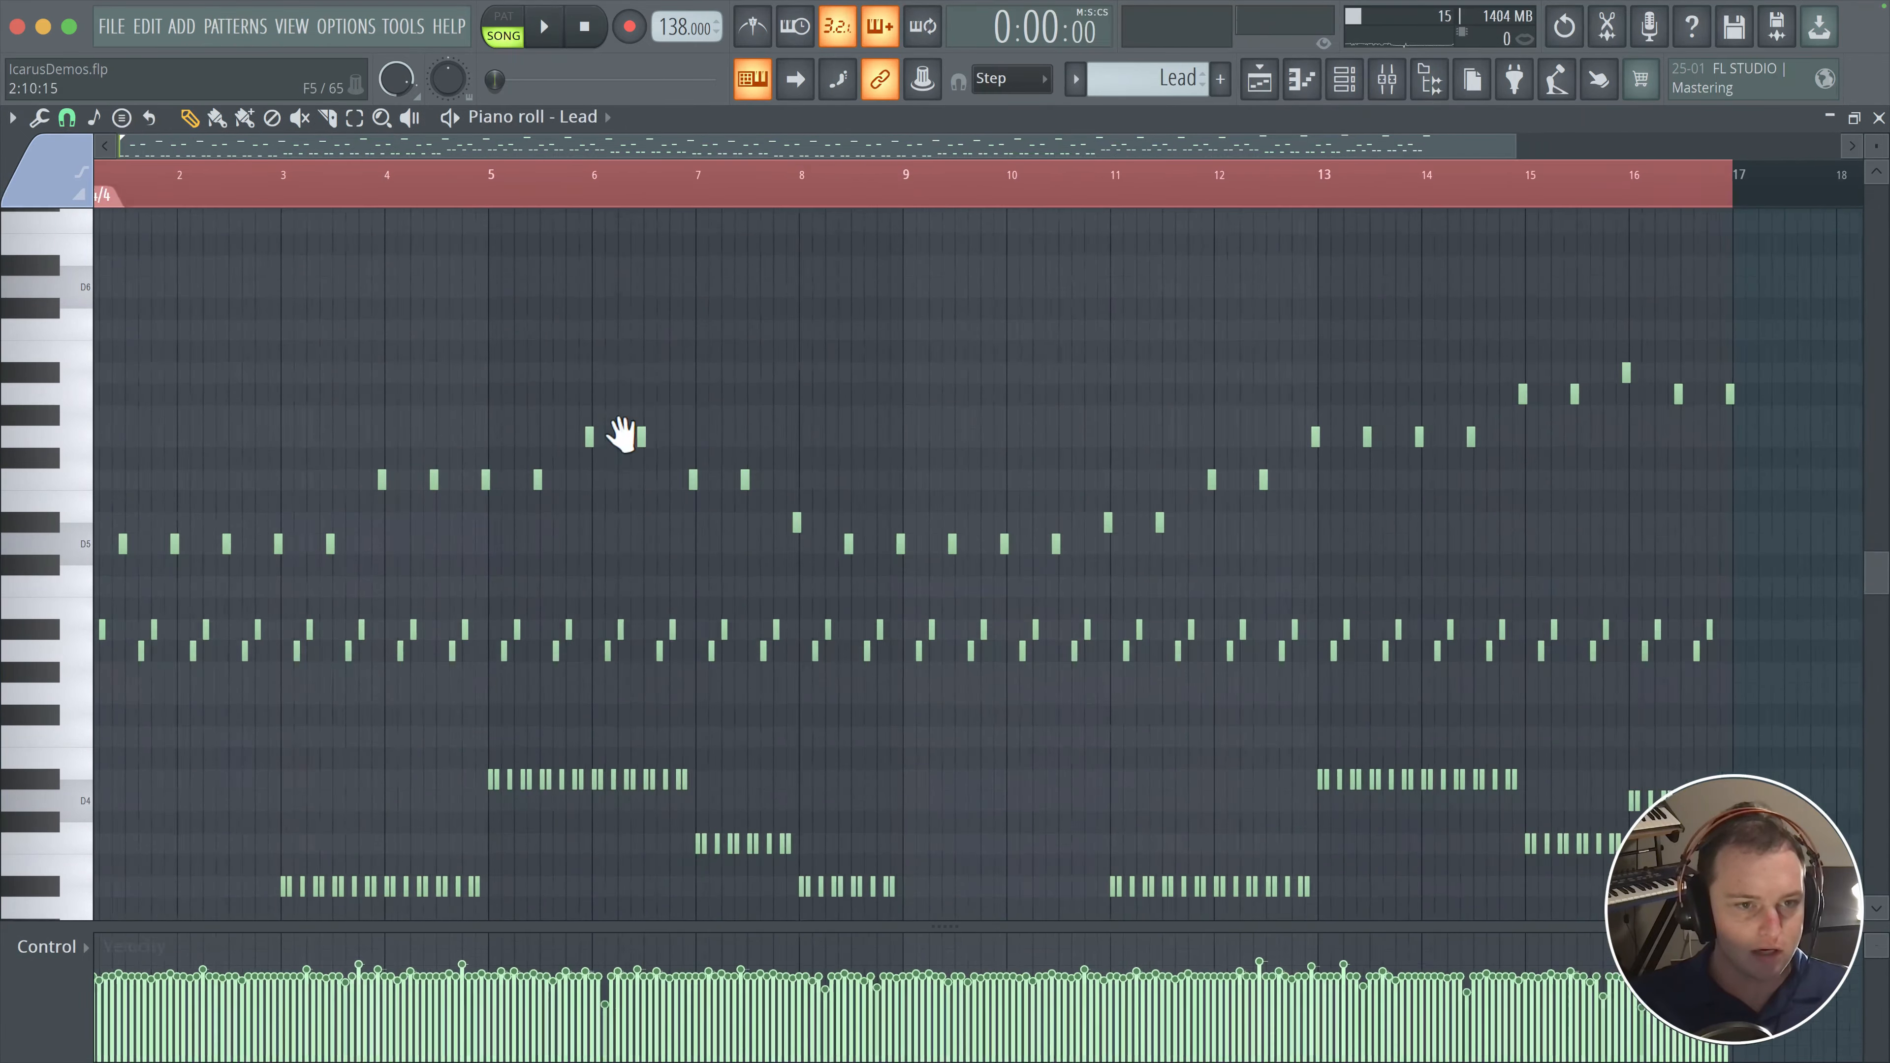
- Copy the A4, A#4 and D5 notes at the start of the Lead part into the Pluck channel's Piano roll
scroll(33, 443, down, 2)
scroll(33, 443, up, 4)
drag(272, 420, 42, 604)
scroll(169, 625, down, 3)
scroll(530, 460, up, 4)
scroll(529, 461, down, 3)
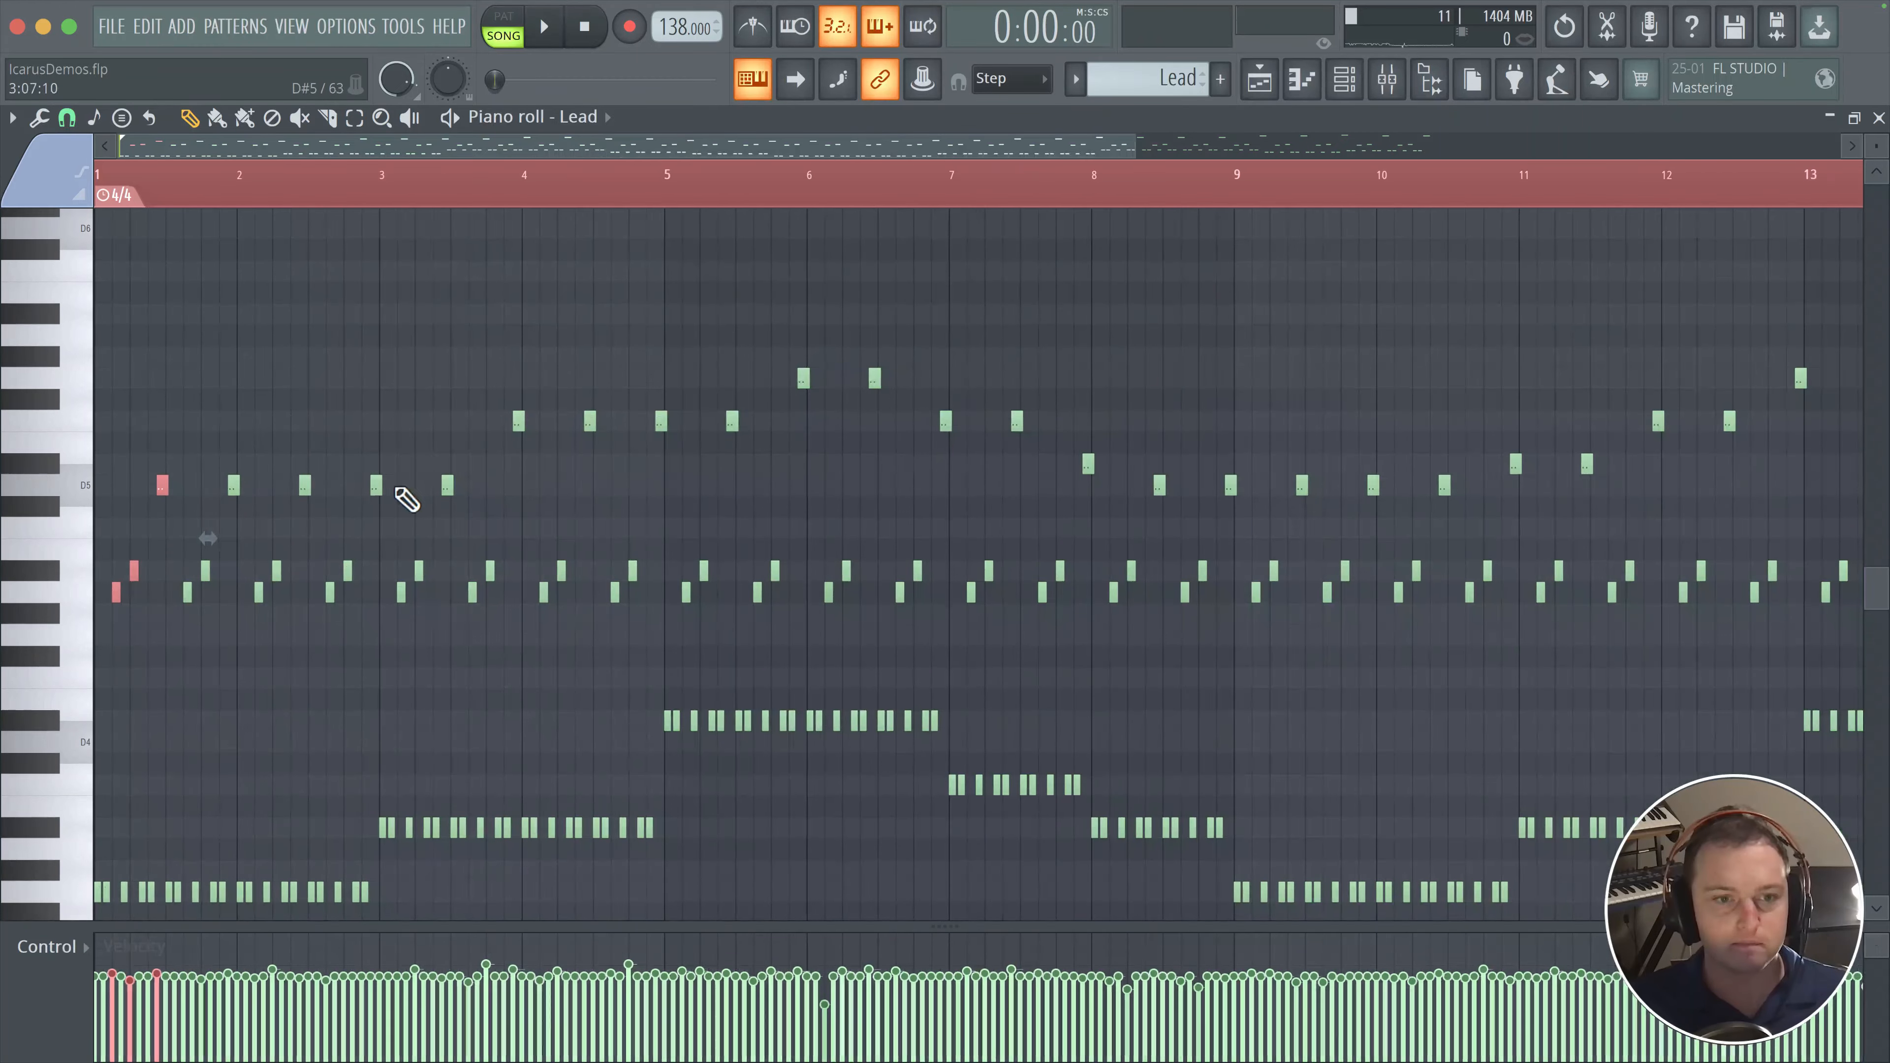
click(1344, 79)
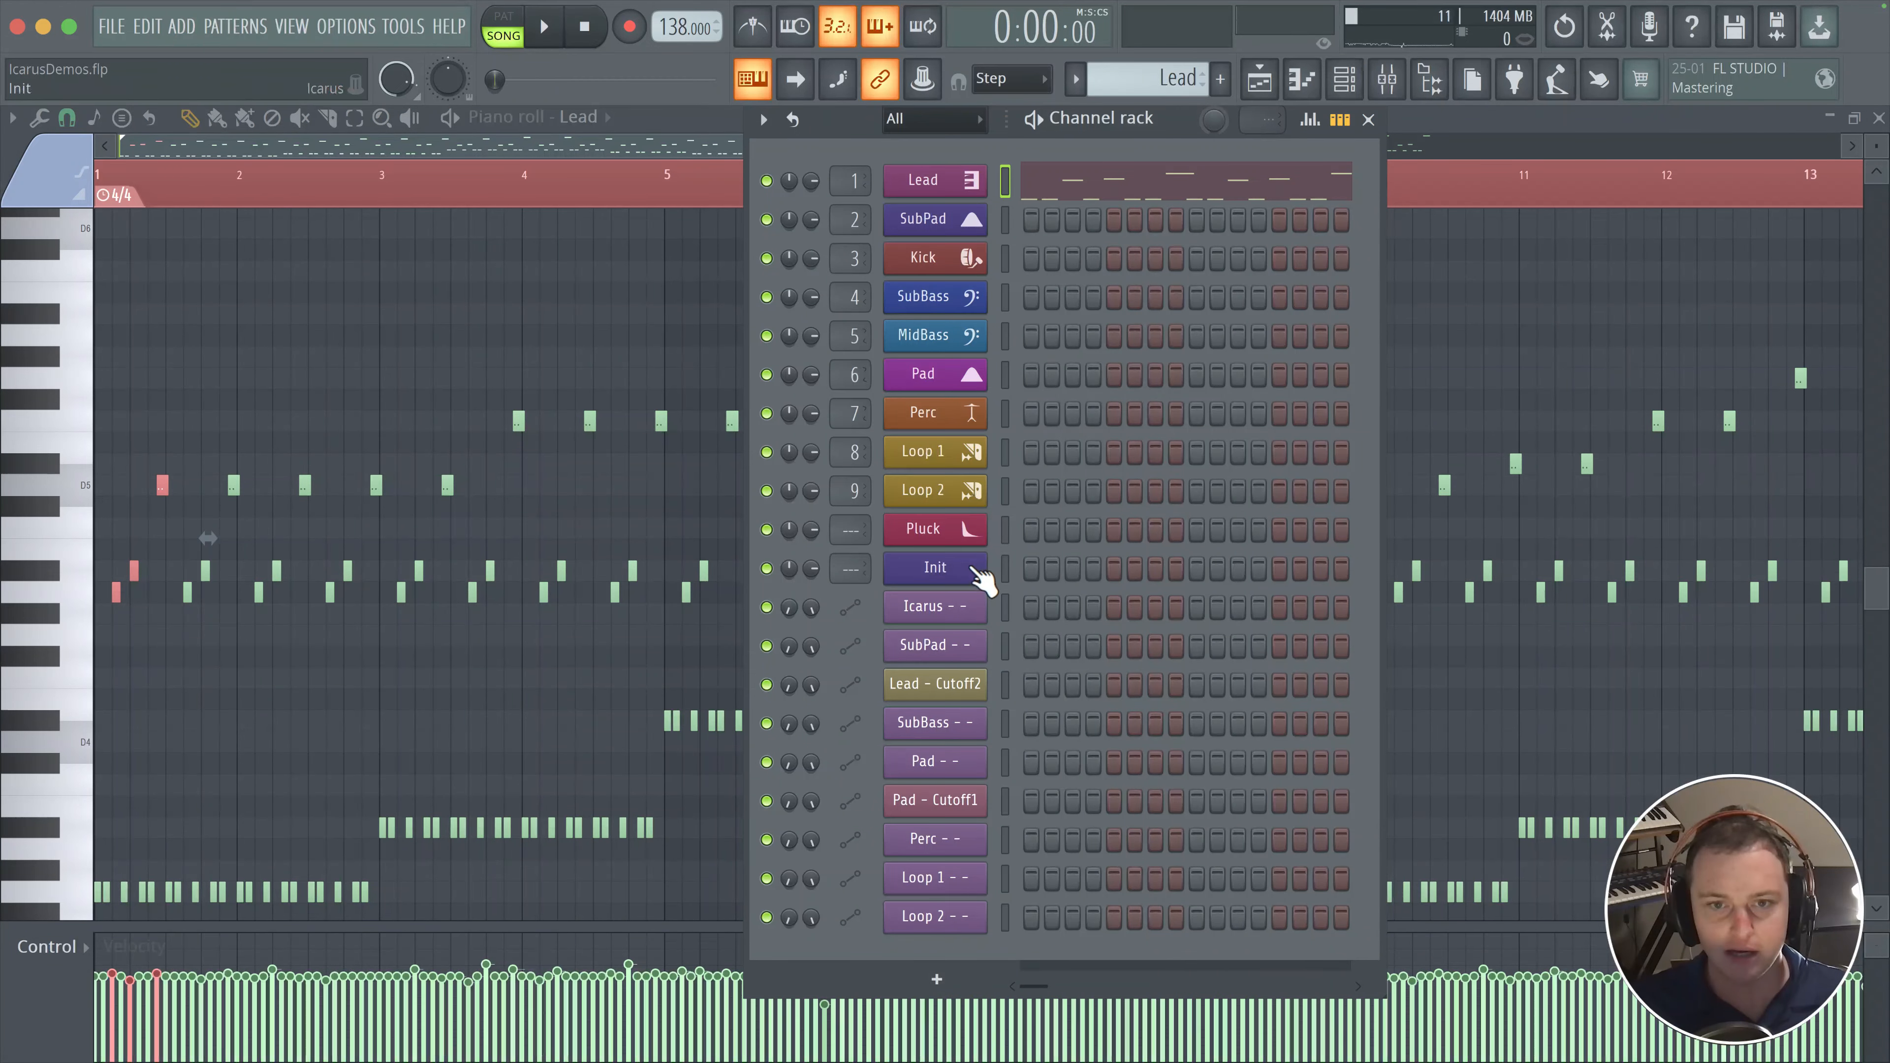
right_click(972, 526)
click(1024, 528)
scroll(126, 517, up, 5)
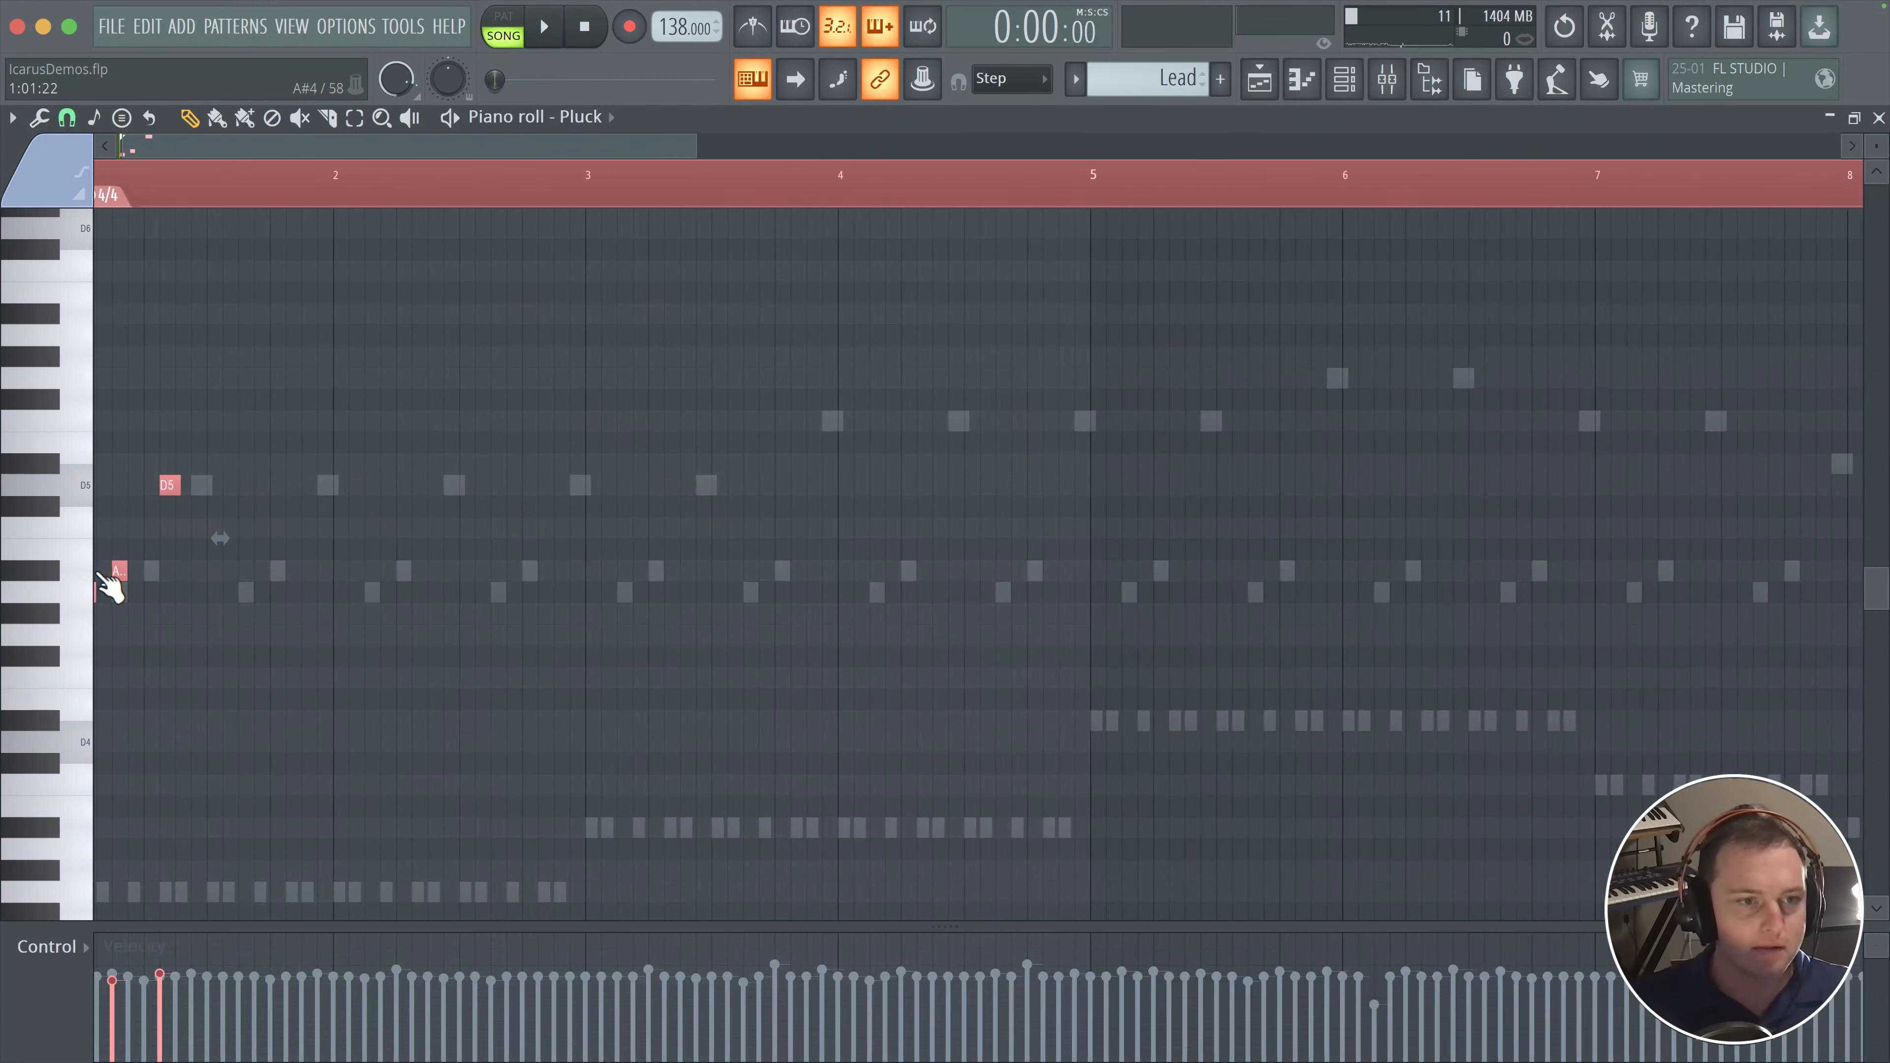
- Line the pasted Pluck notes up with the original Lead notes in bar 1 and play the pattern
drag(109, 548, 186, 548)
key(space)
key(space)
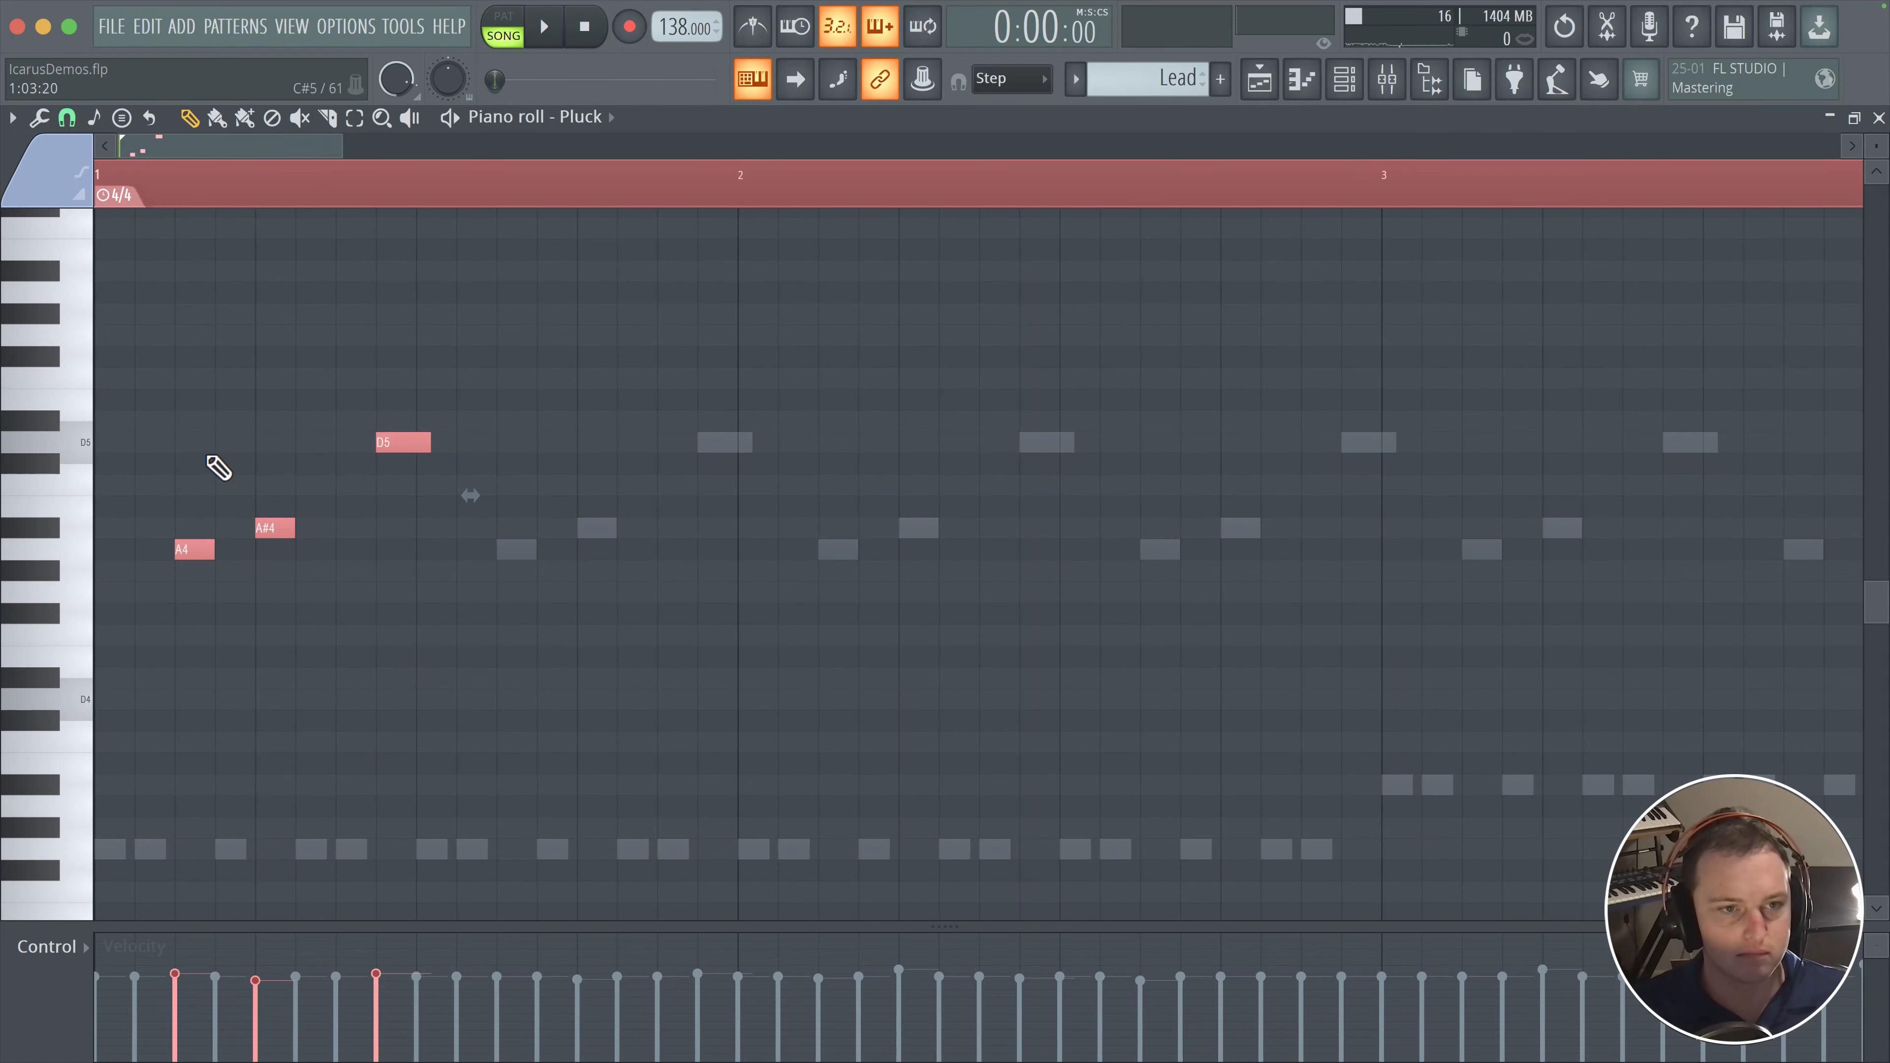
- Replace the A4 and A#4 Pluck notes with D5 notes at the same positions, keeping the three-hit rhythm
click(179, 442)
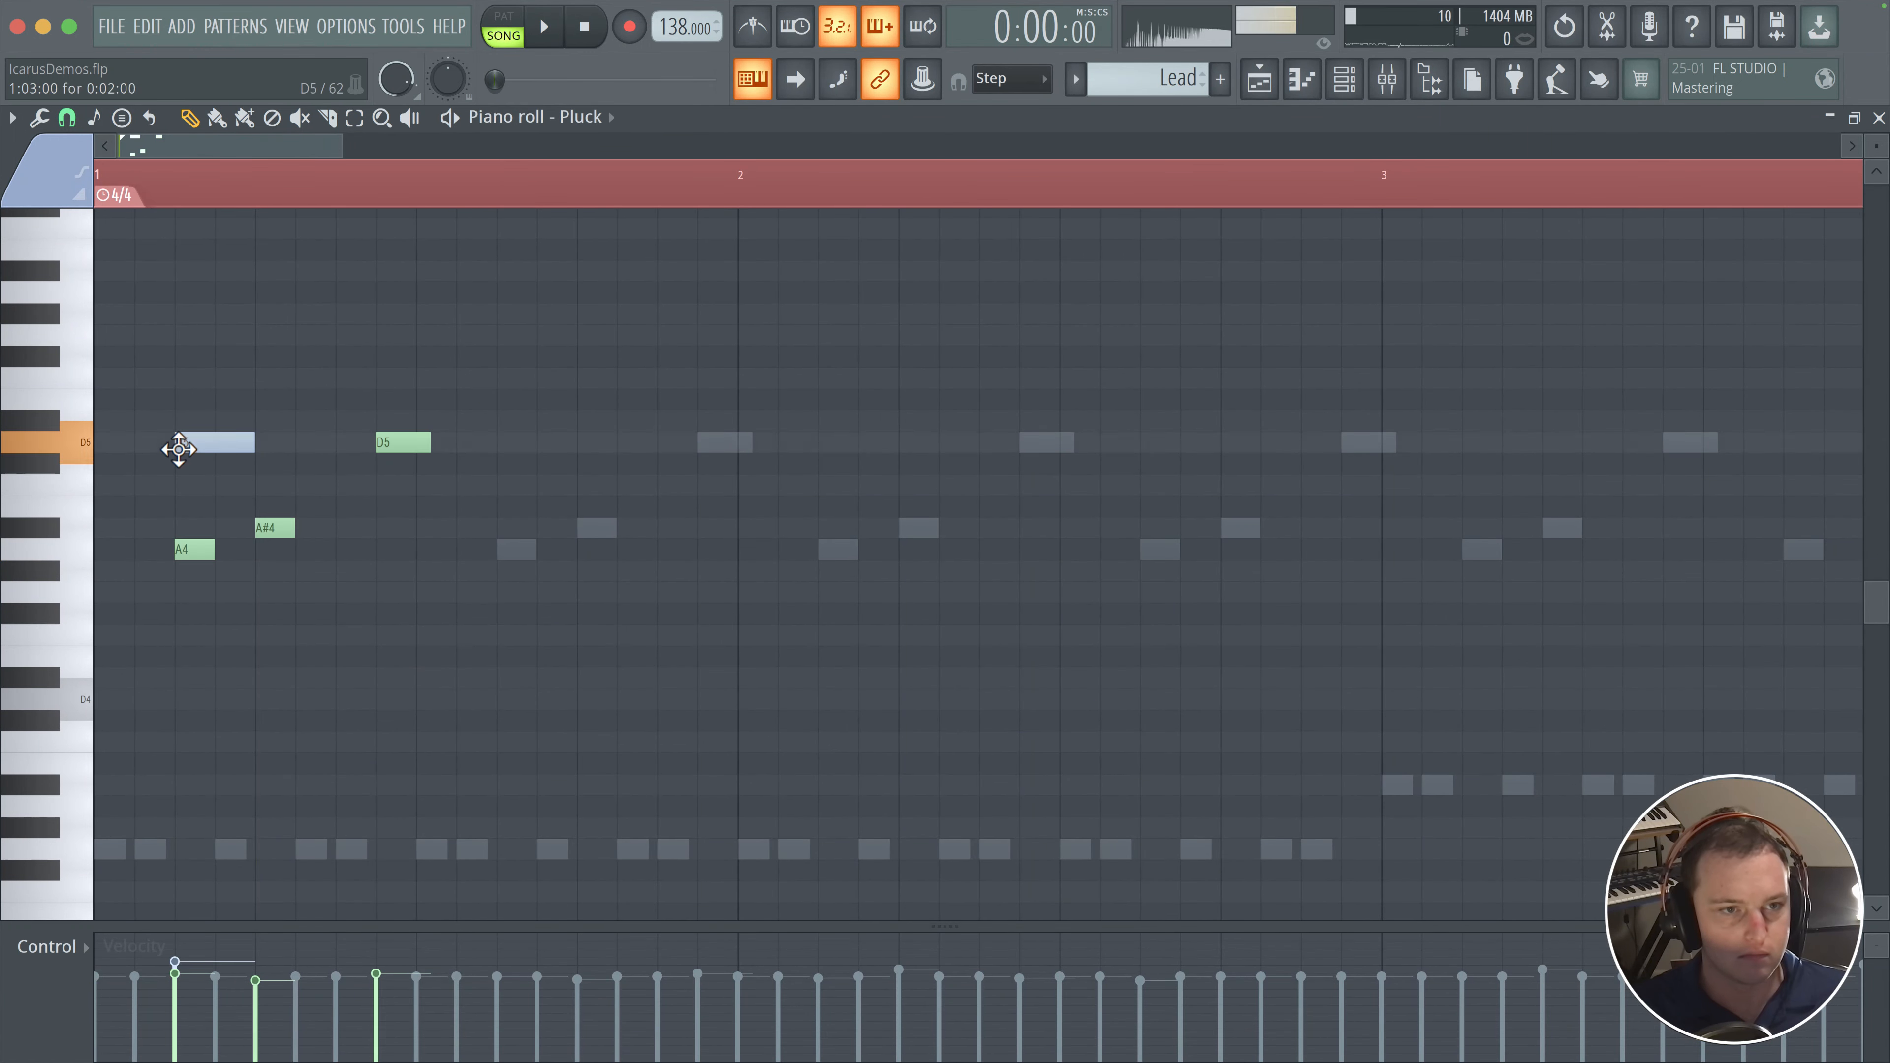
click(176, 543)
click(194, 446)
click(350, 439)
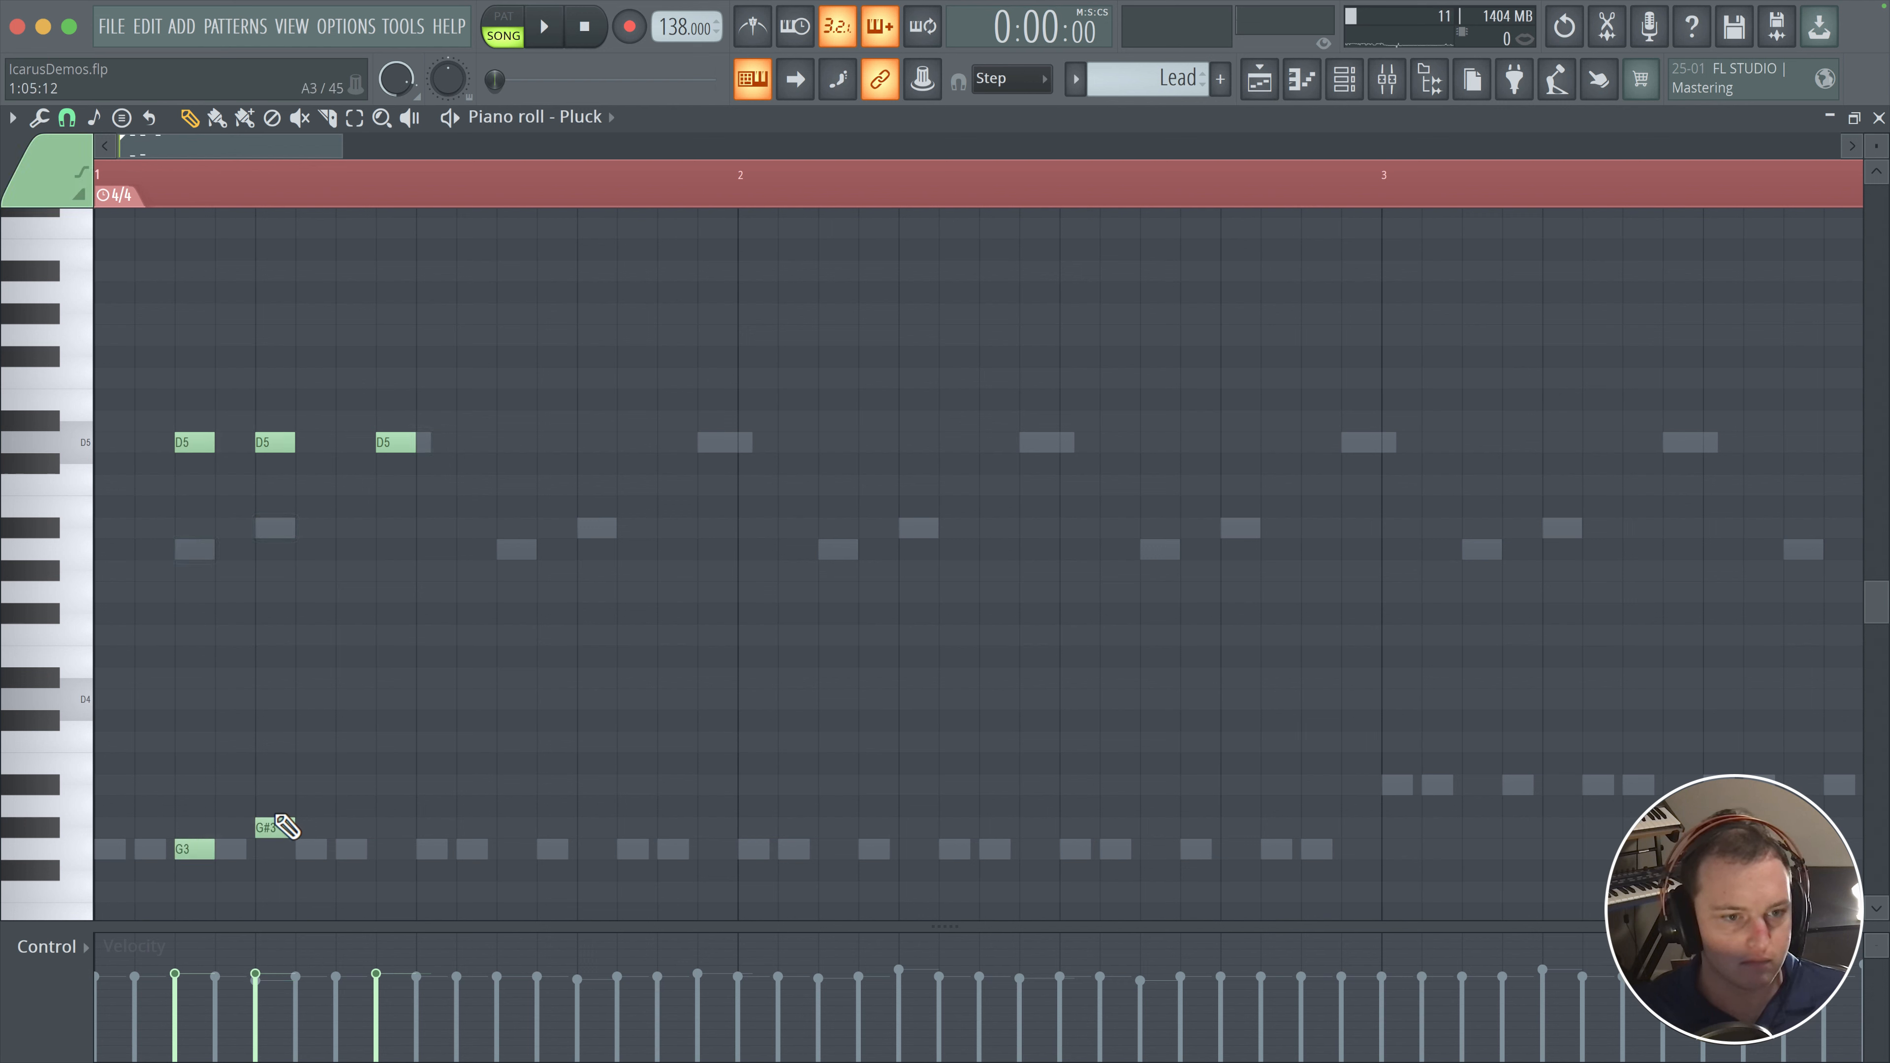
- Complete the row of G notes beneath the three D5 notes, raise it one octave to G4, and play the pattern
click(261, 849)
drag(488, 822, 160, 859)
key(space)
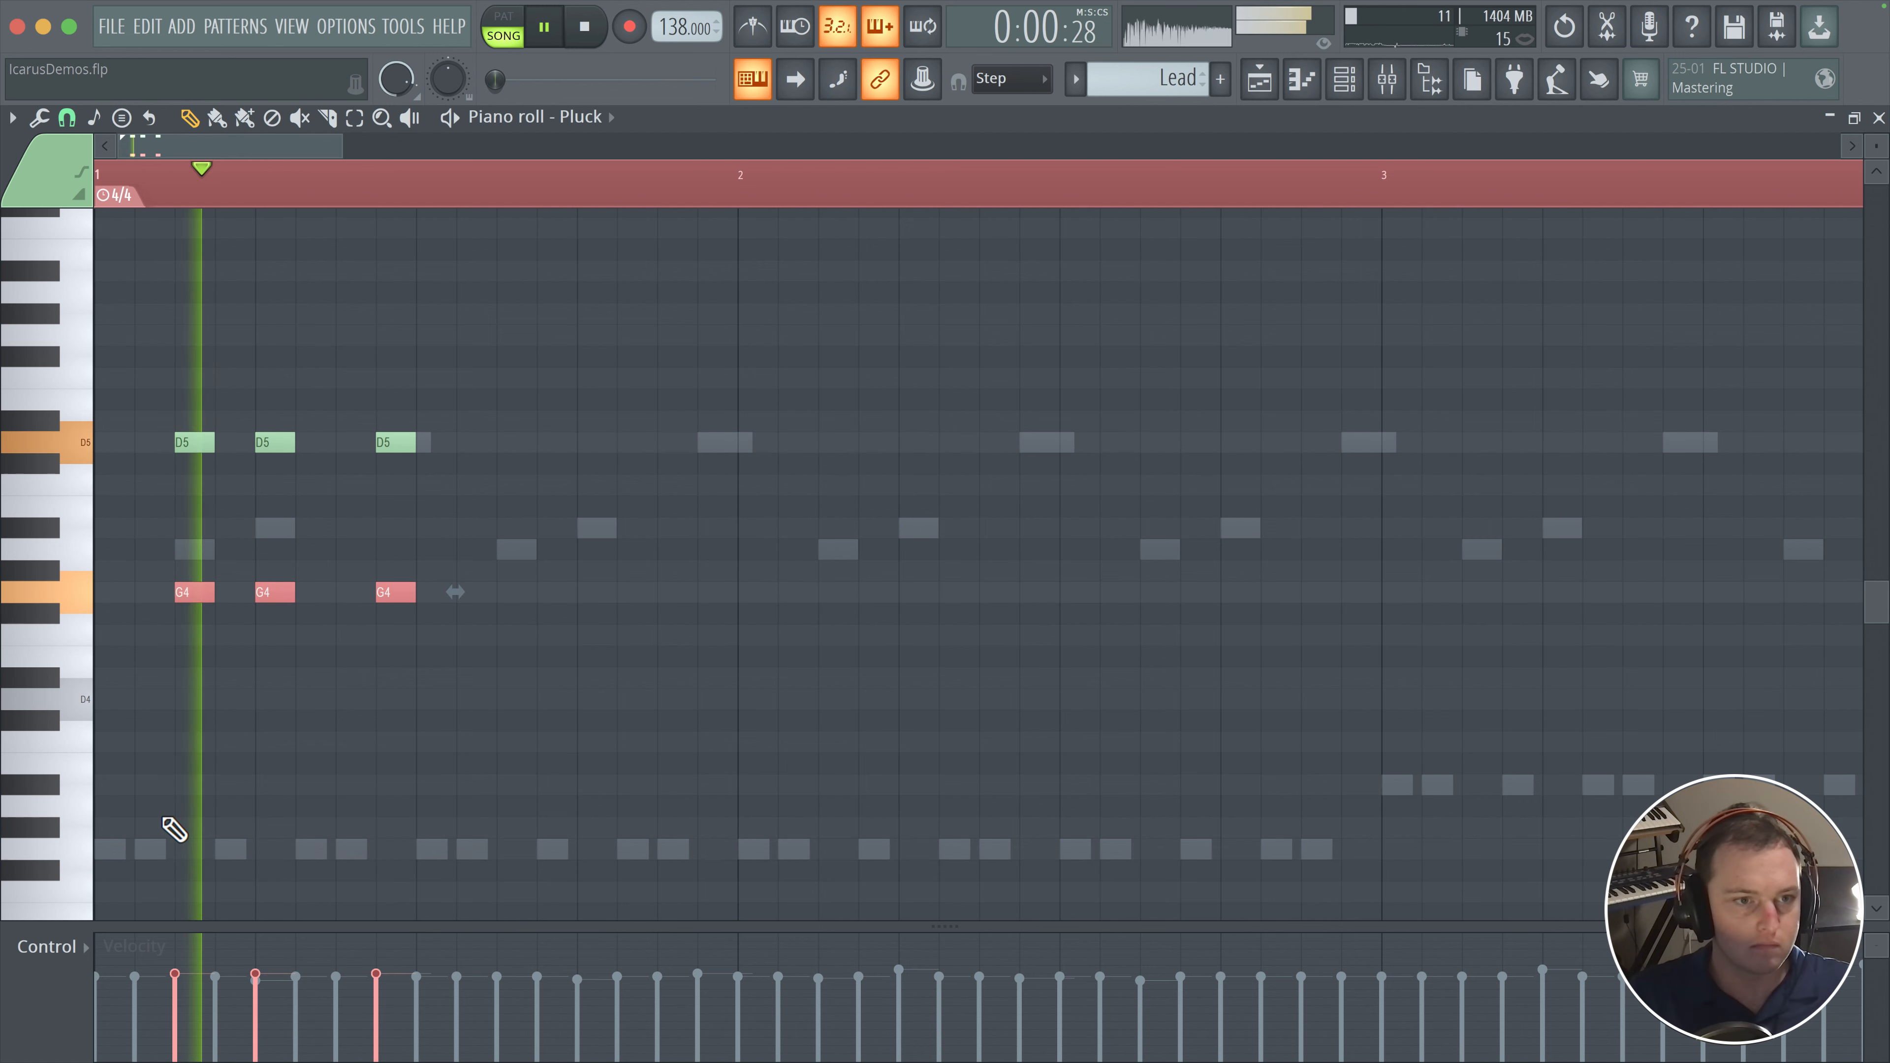
key(space)
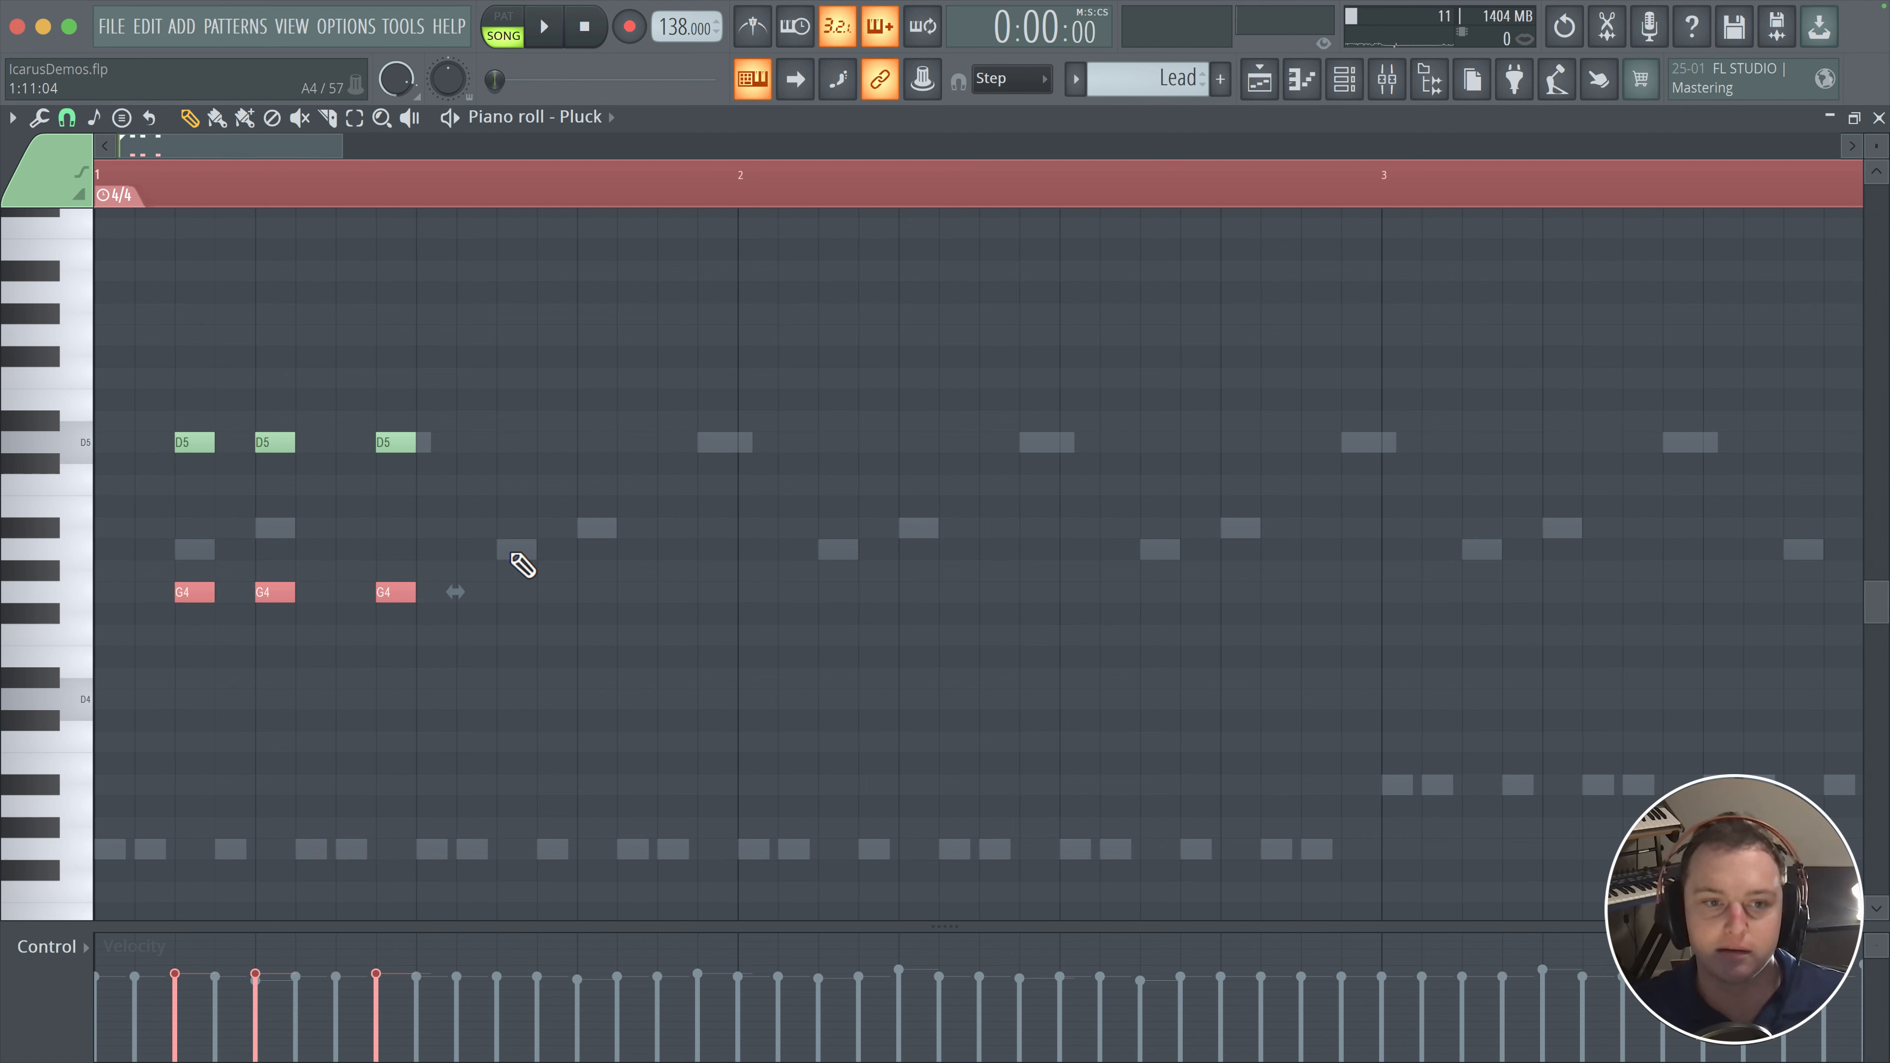
- Duplicate the three D5 and G4 note pairs into the second half of bar 1 and play the pattern
drag(525, 666, 138, 331)
drag(201, 445, 511, 456)
scroll(464, 452, up, 3)
scroll(281, 477, up, 1)
scroll(281, 477, down, 4)
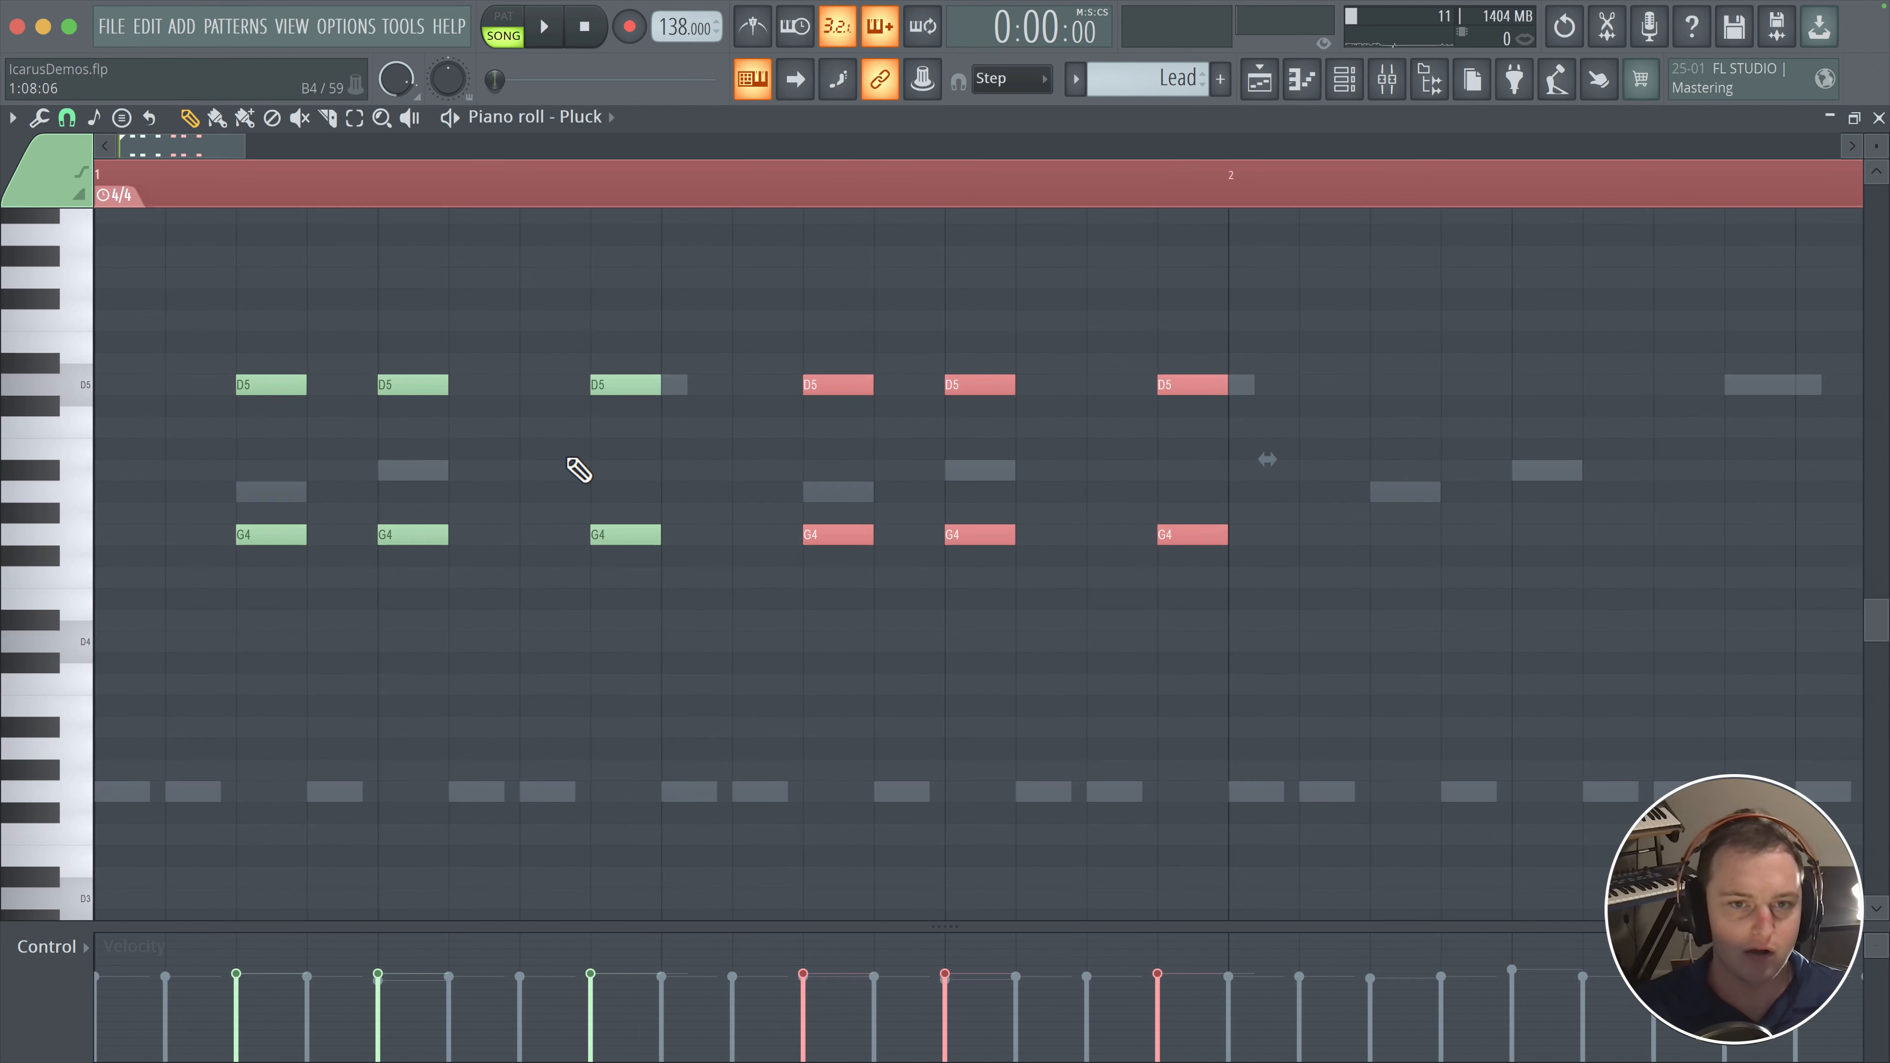
key(space)
key(space)
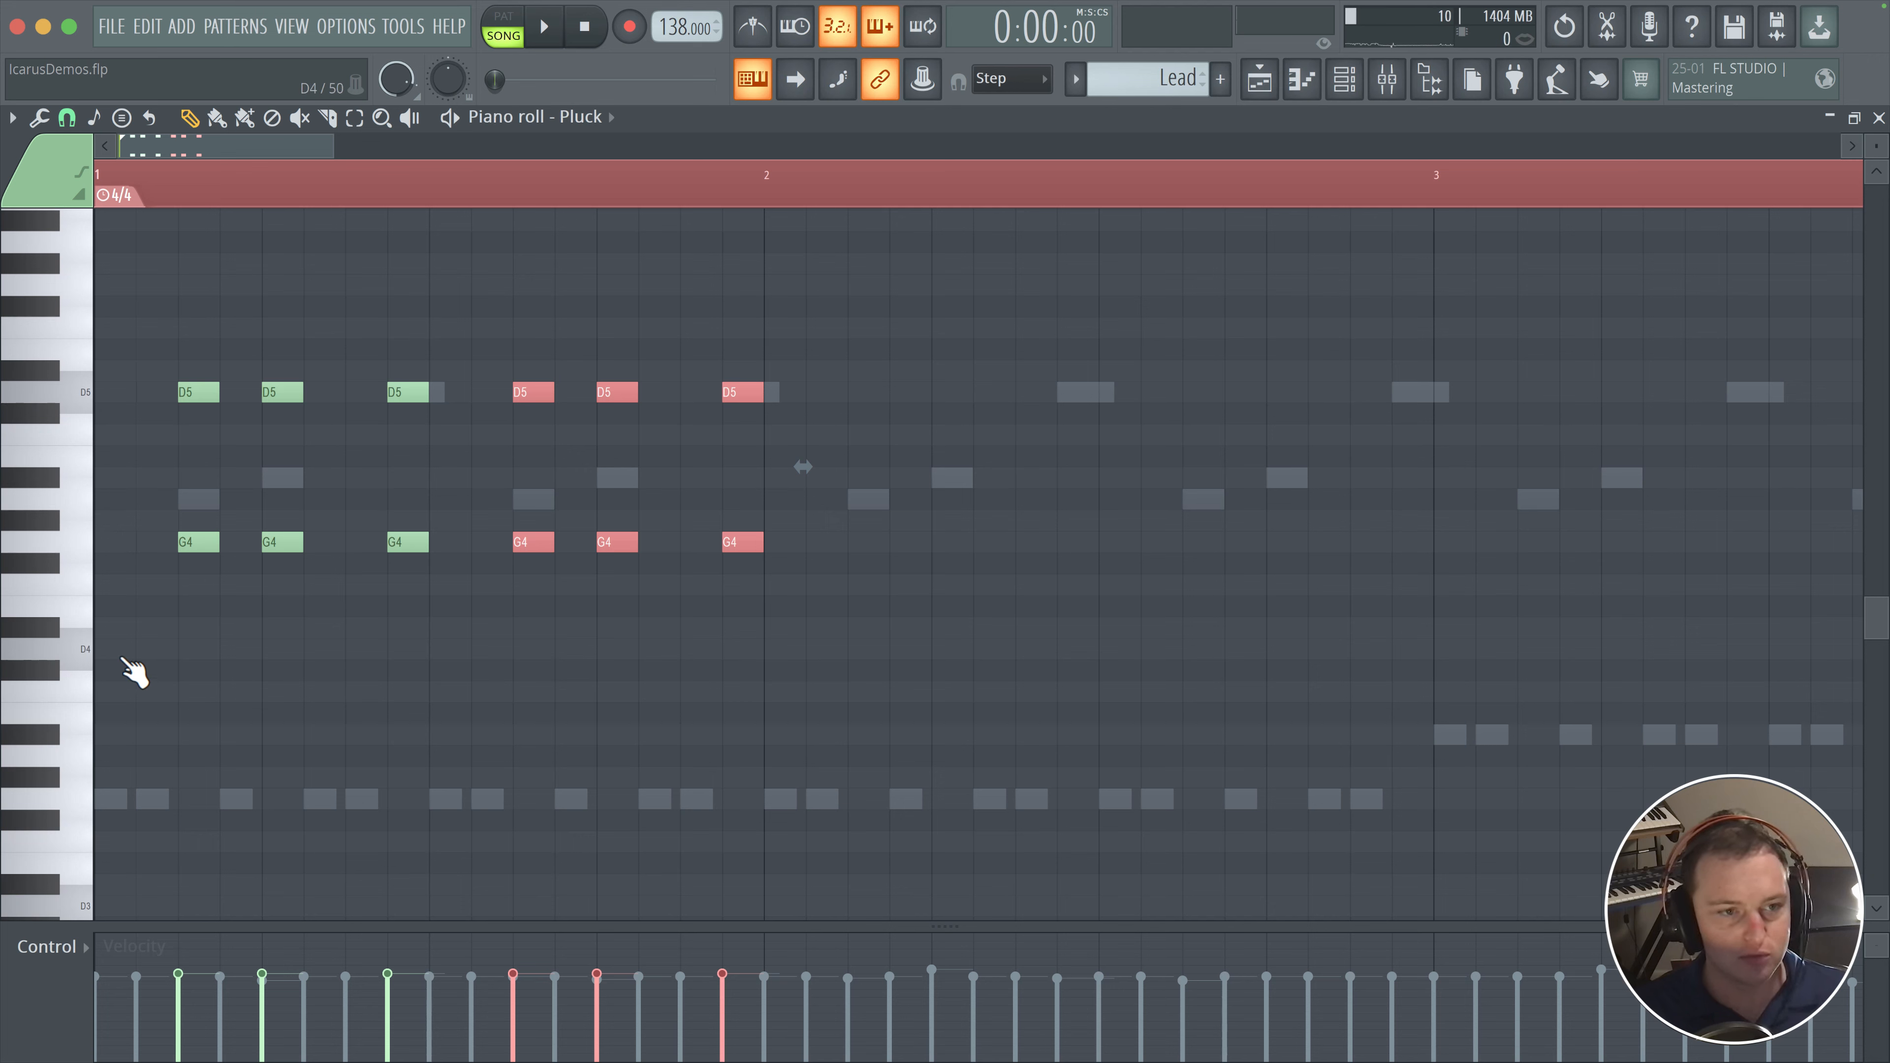
- Try the row of G4 notes at a lower pitch and play the result
drag(954, 566, 96, 583)
drag(874, 588, 874, 588)
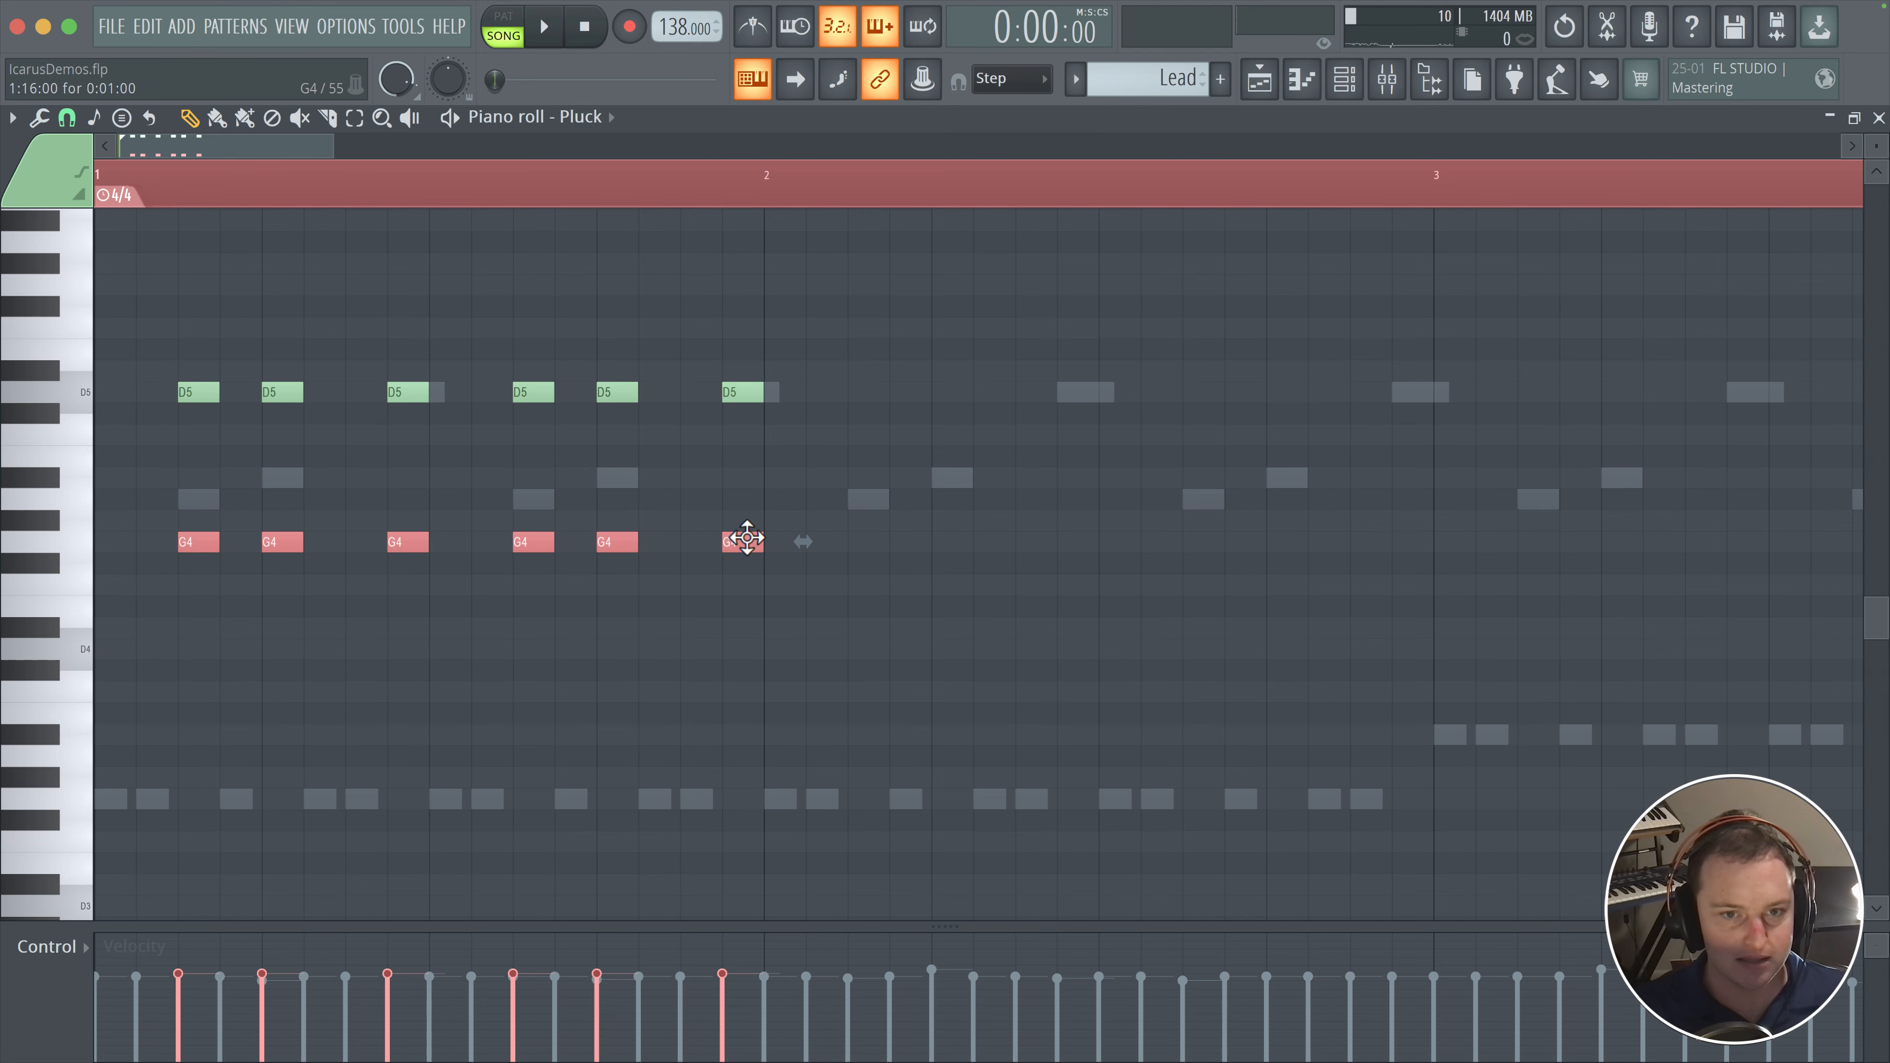
mouse_move(743, 541)
mouse_down()
mouse_move(708, 629)
mouse_move(751, 646)
mouse_move(746, 789)
mouse_move(759, 671)
mouse_up()
key(space)
key(space)
right_click(748, 671)
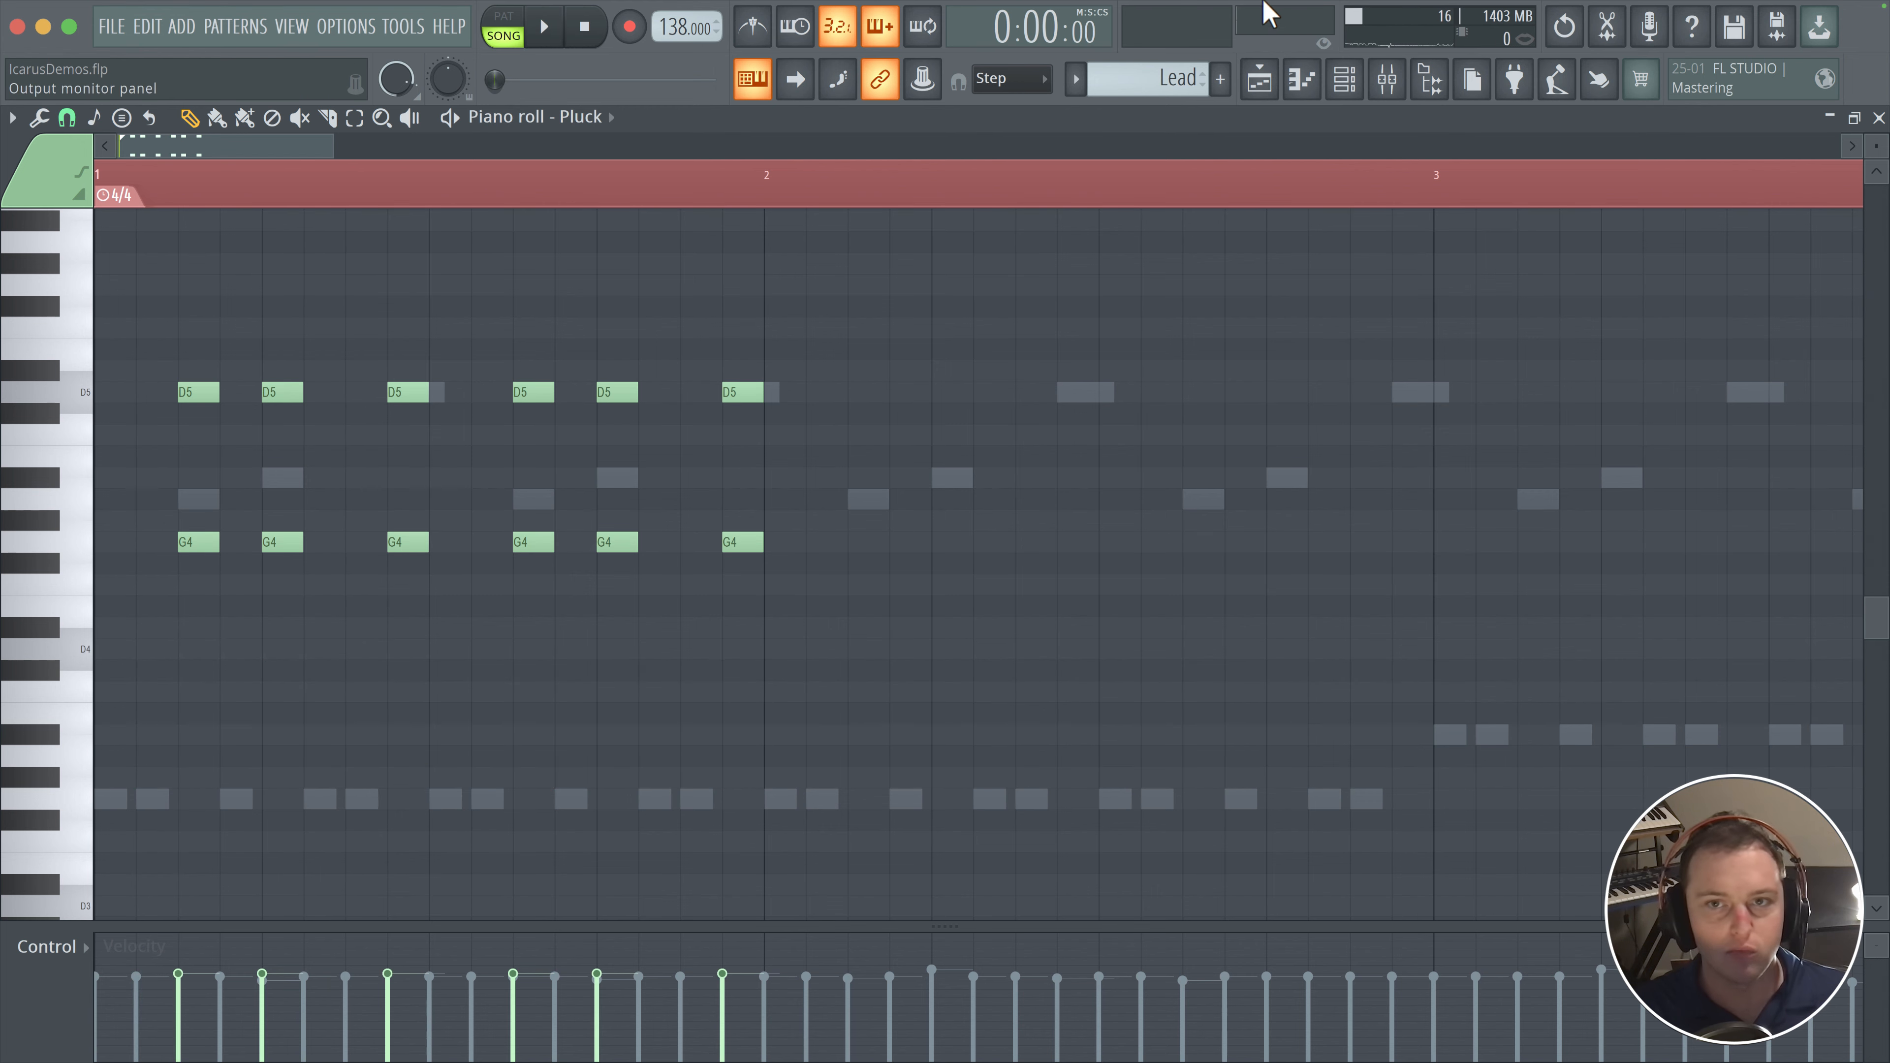
- Bring up the Pluck synth from the channel rack and set its first filter to LP Ladder 24dB
click(1344, 78)
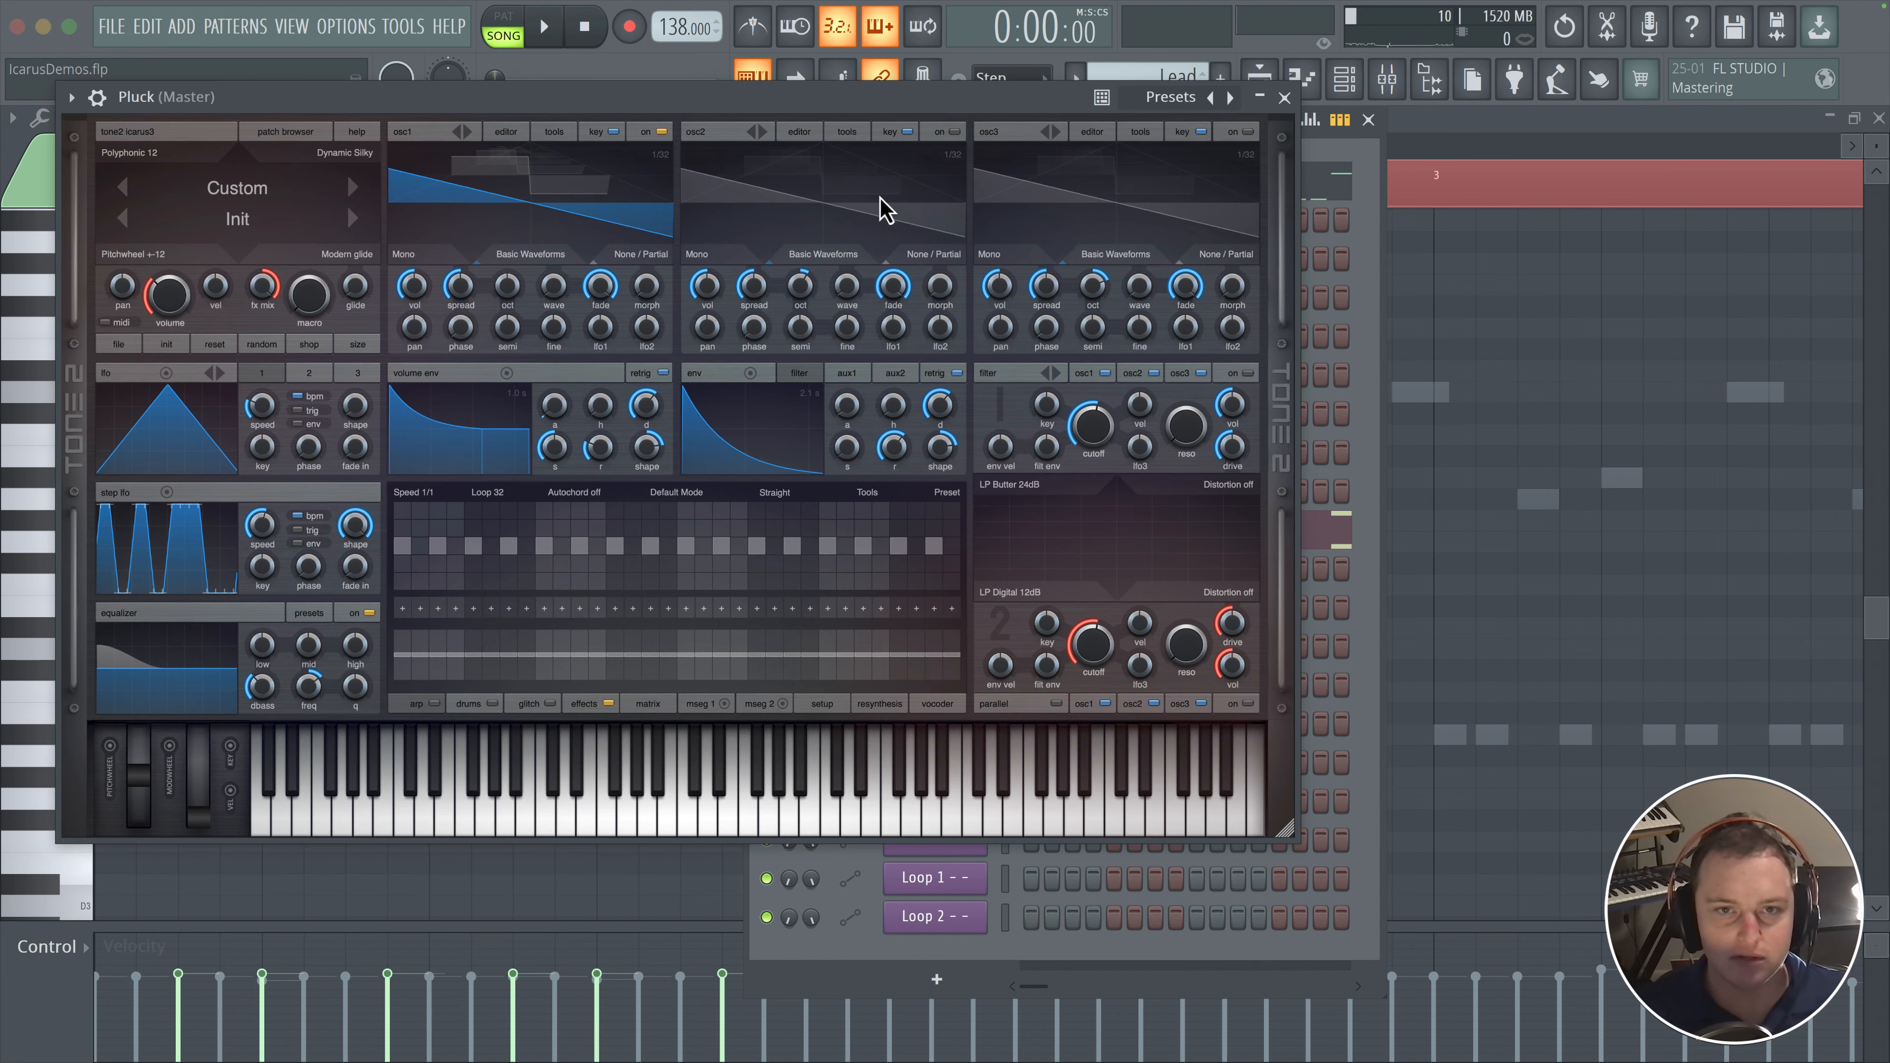
drag(716, 113, 739, 189)
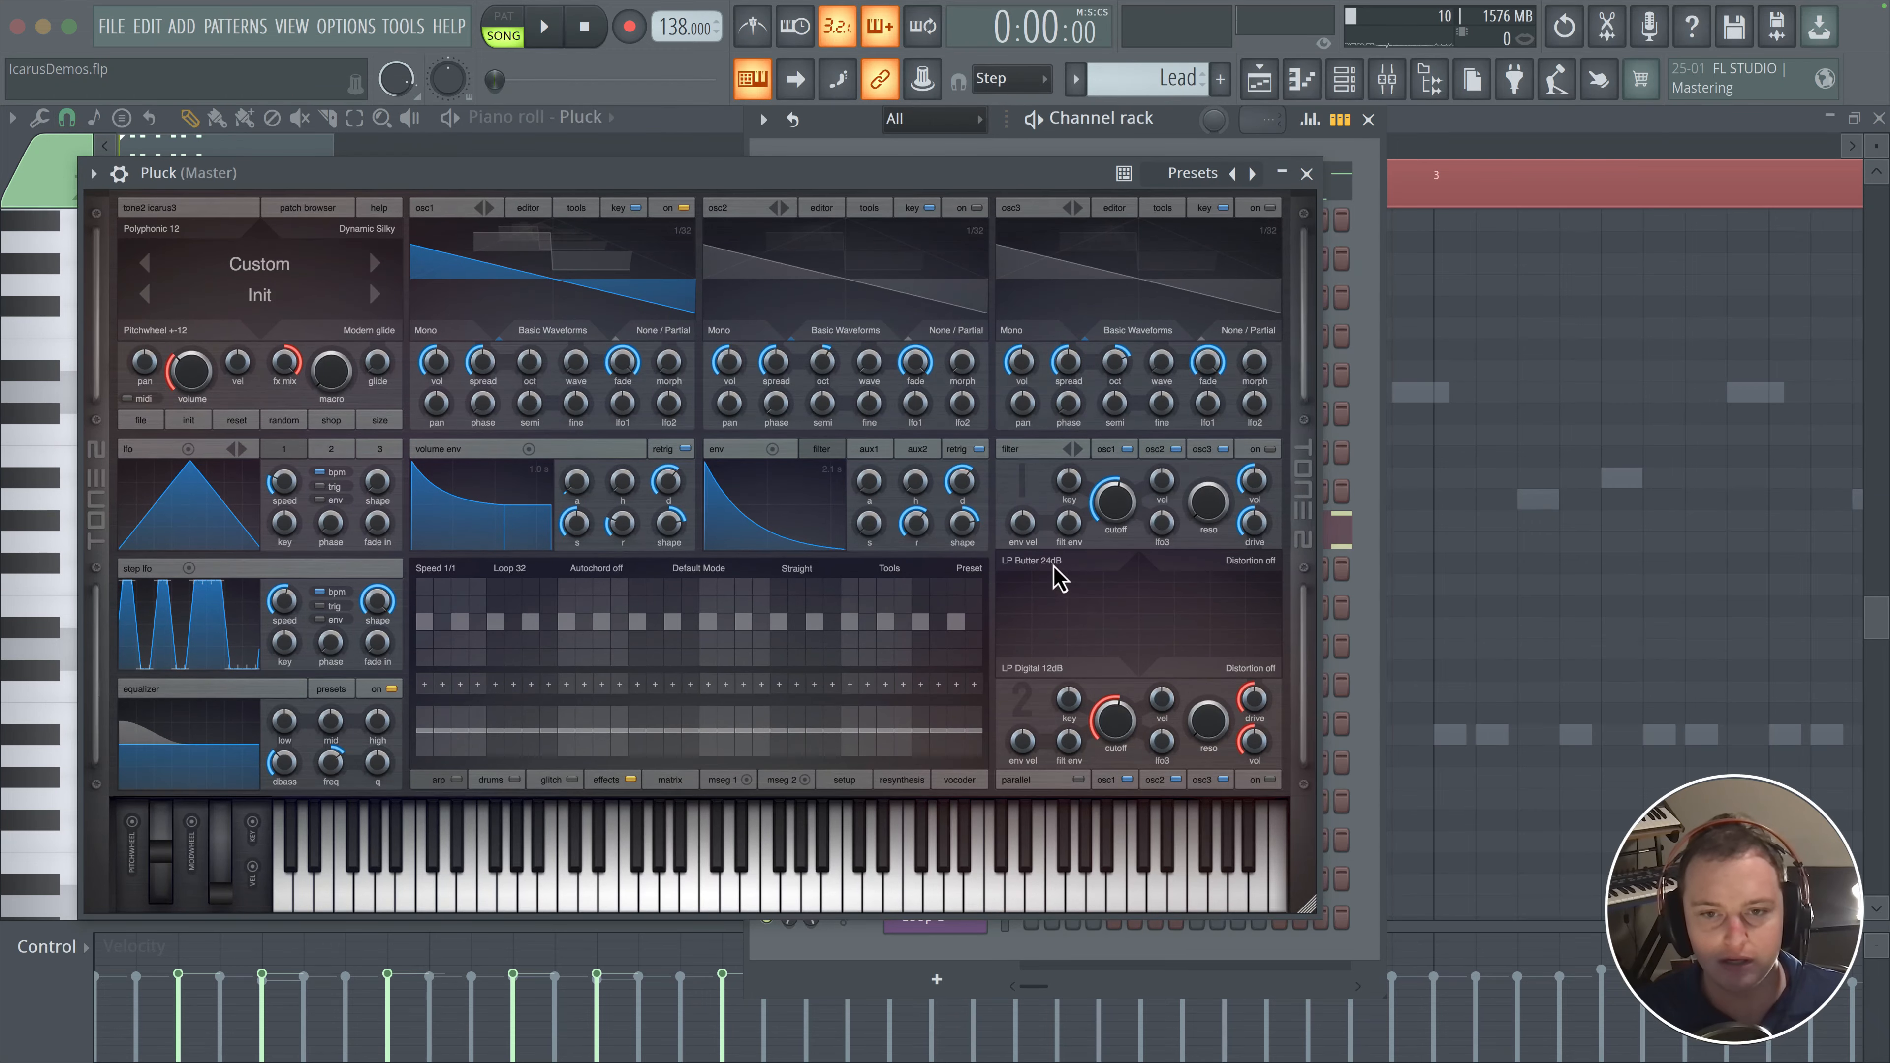
click(1054, 569)
mouse_move(1060, 586)
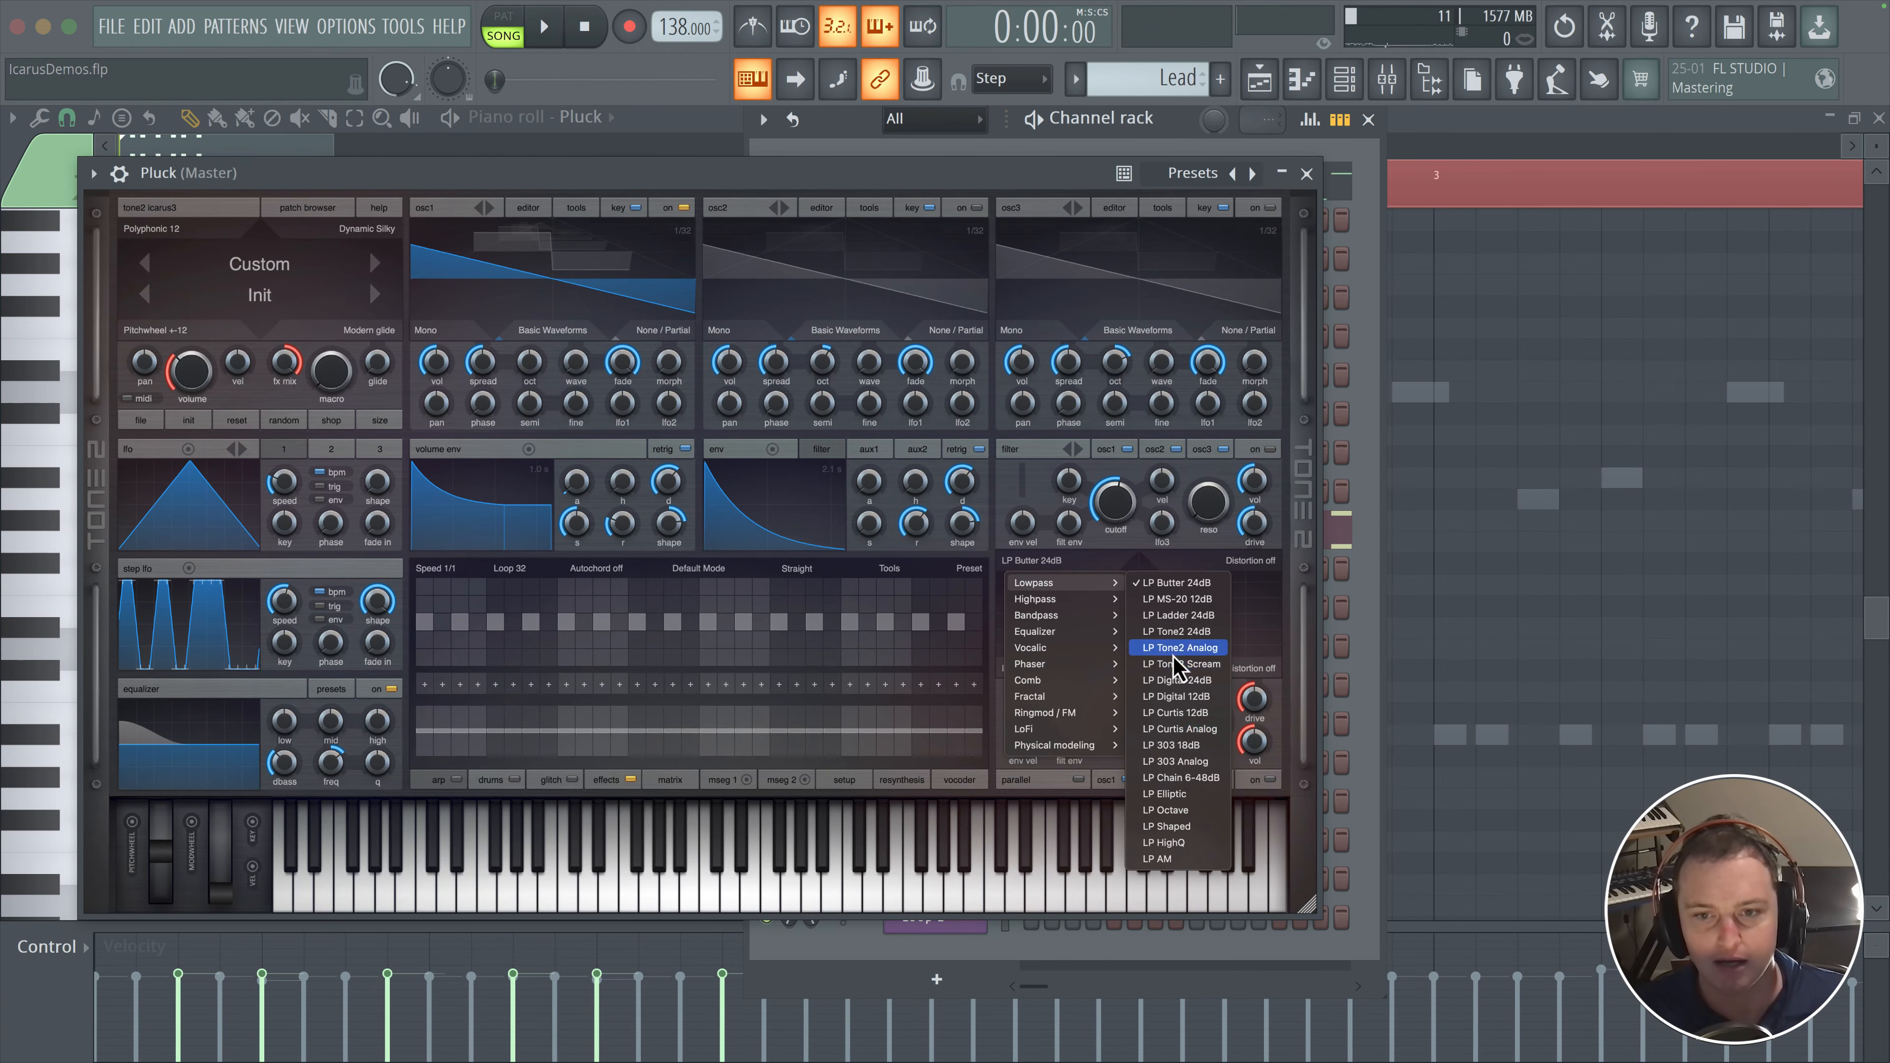
click(1189, 619)
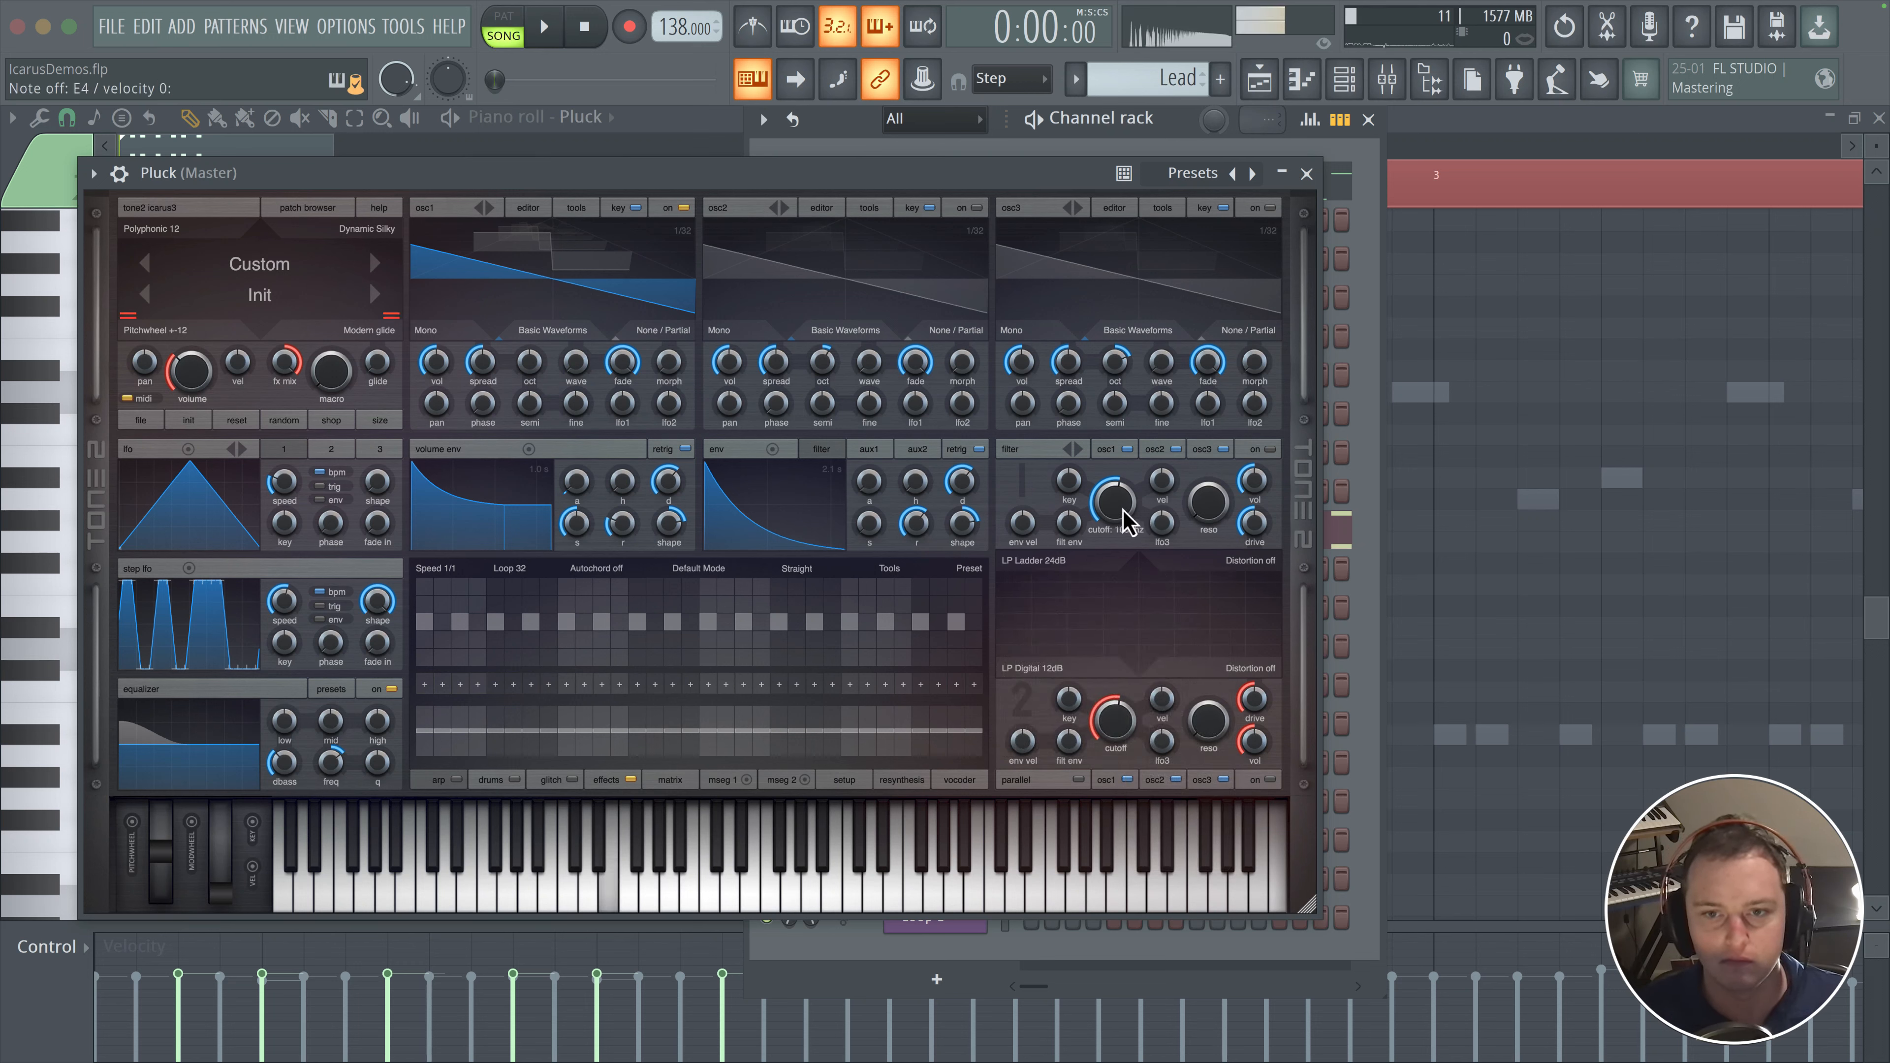
- Lower the first filter's cutoff and adjust the filter envelope's decay and modulation amount to shape a plucky tone
drag(1118, 531, 1118, 535)
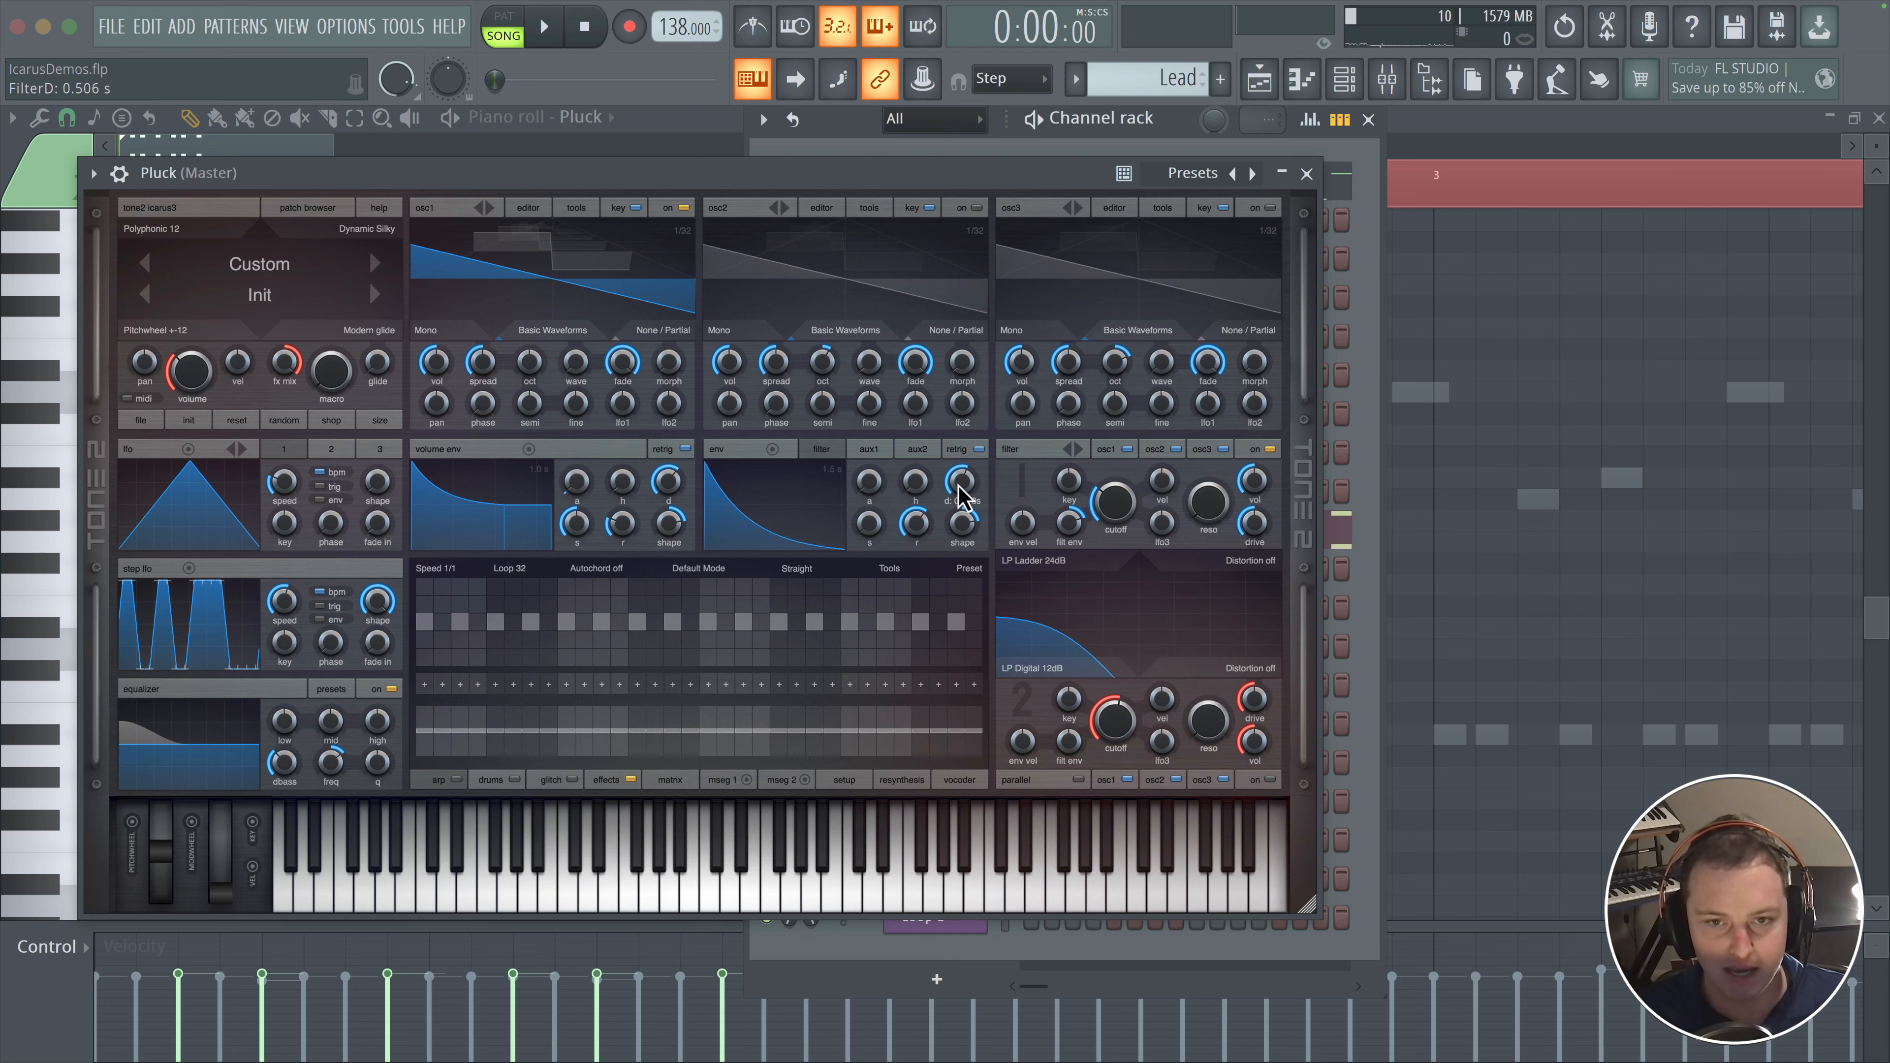
drag(957, 485, 959, 480)
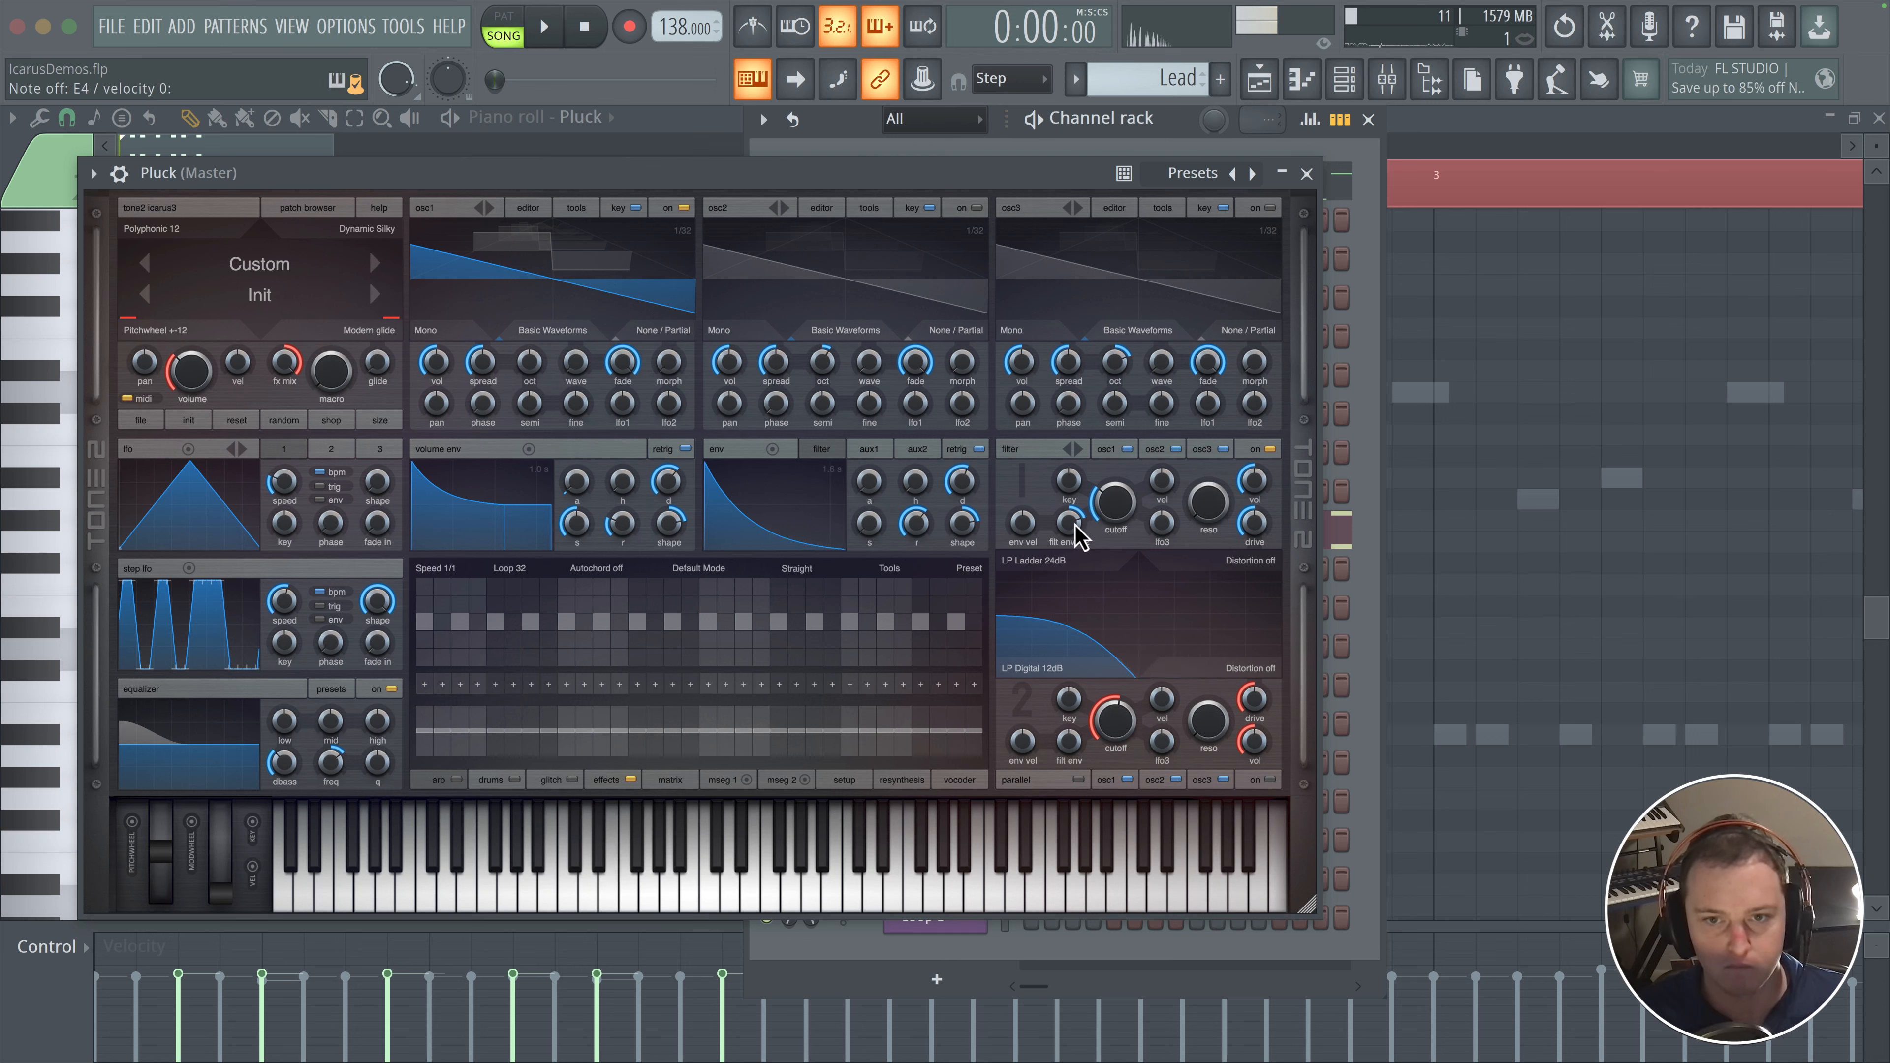
drag(1070, 525, 1076, 509)
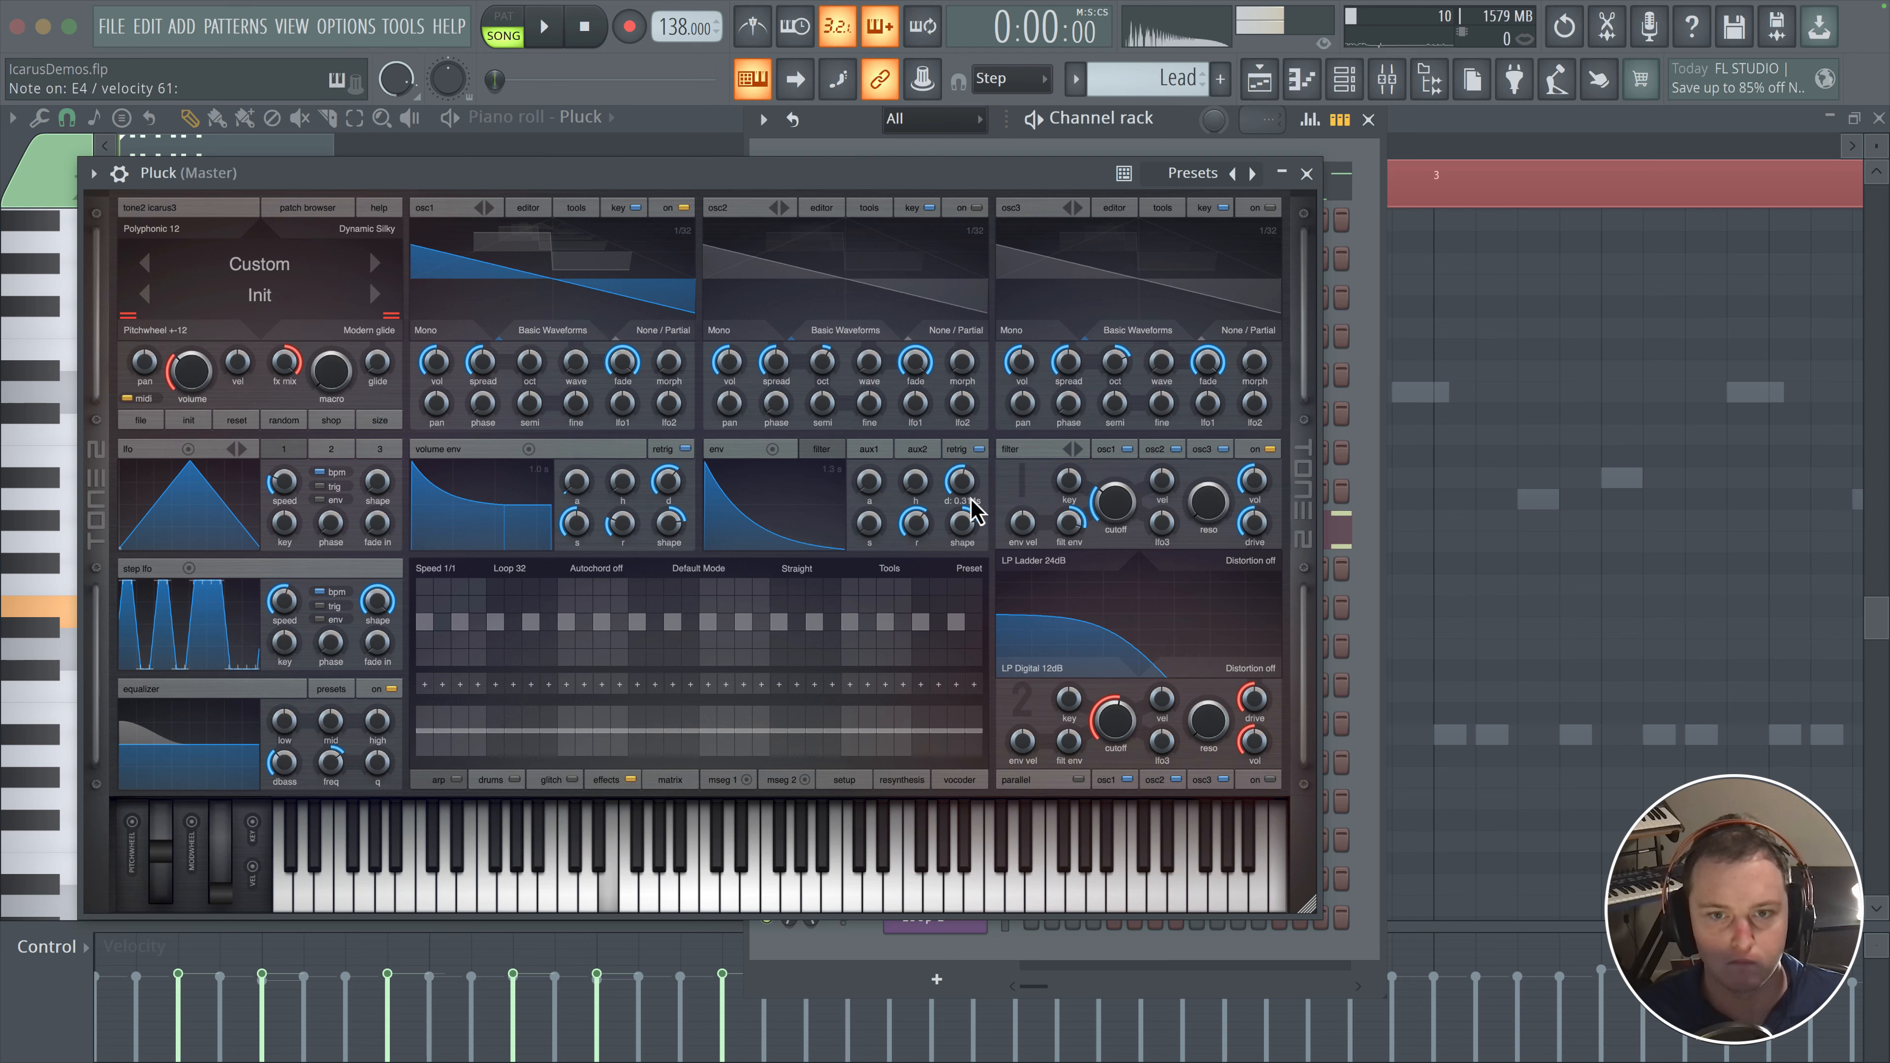
drag(961, 483, 971, 512)
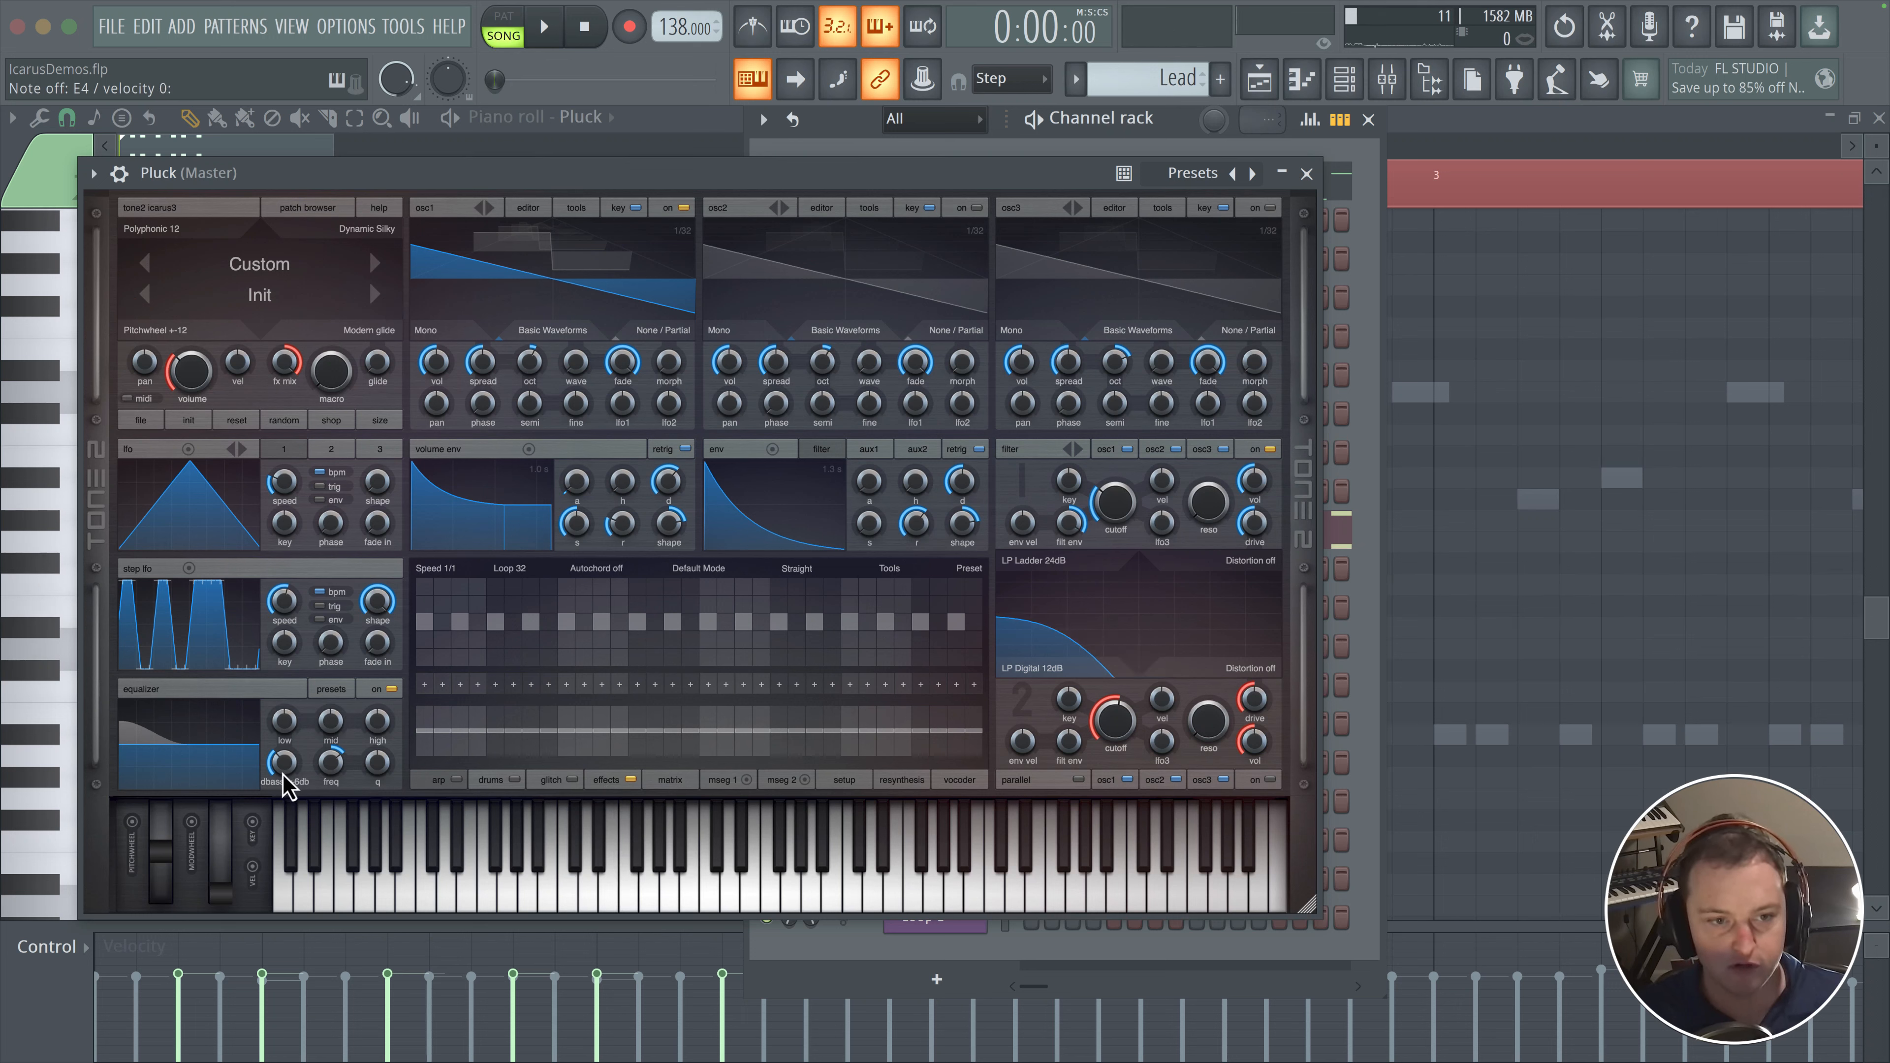
- Set the equalizer's bass boost to 0 dB and raise its high band slightly
drag(283, 774, 261, 859)
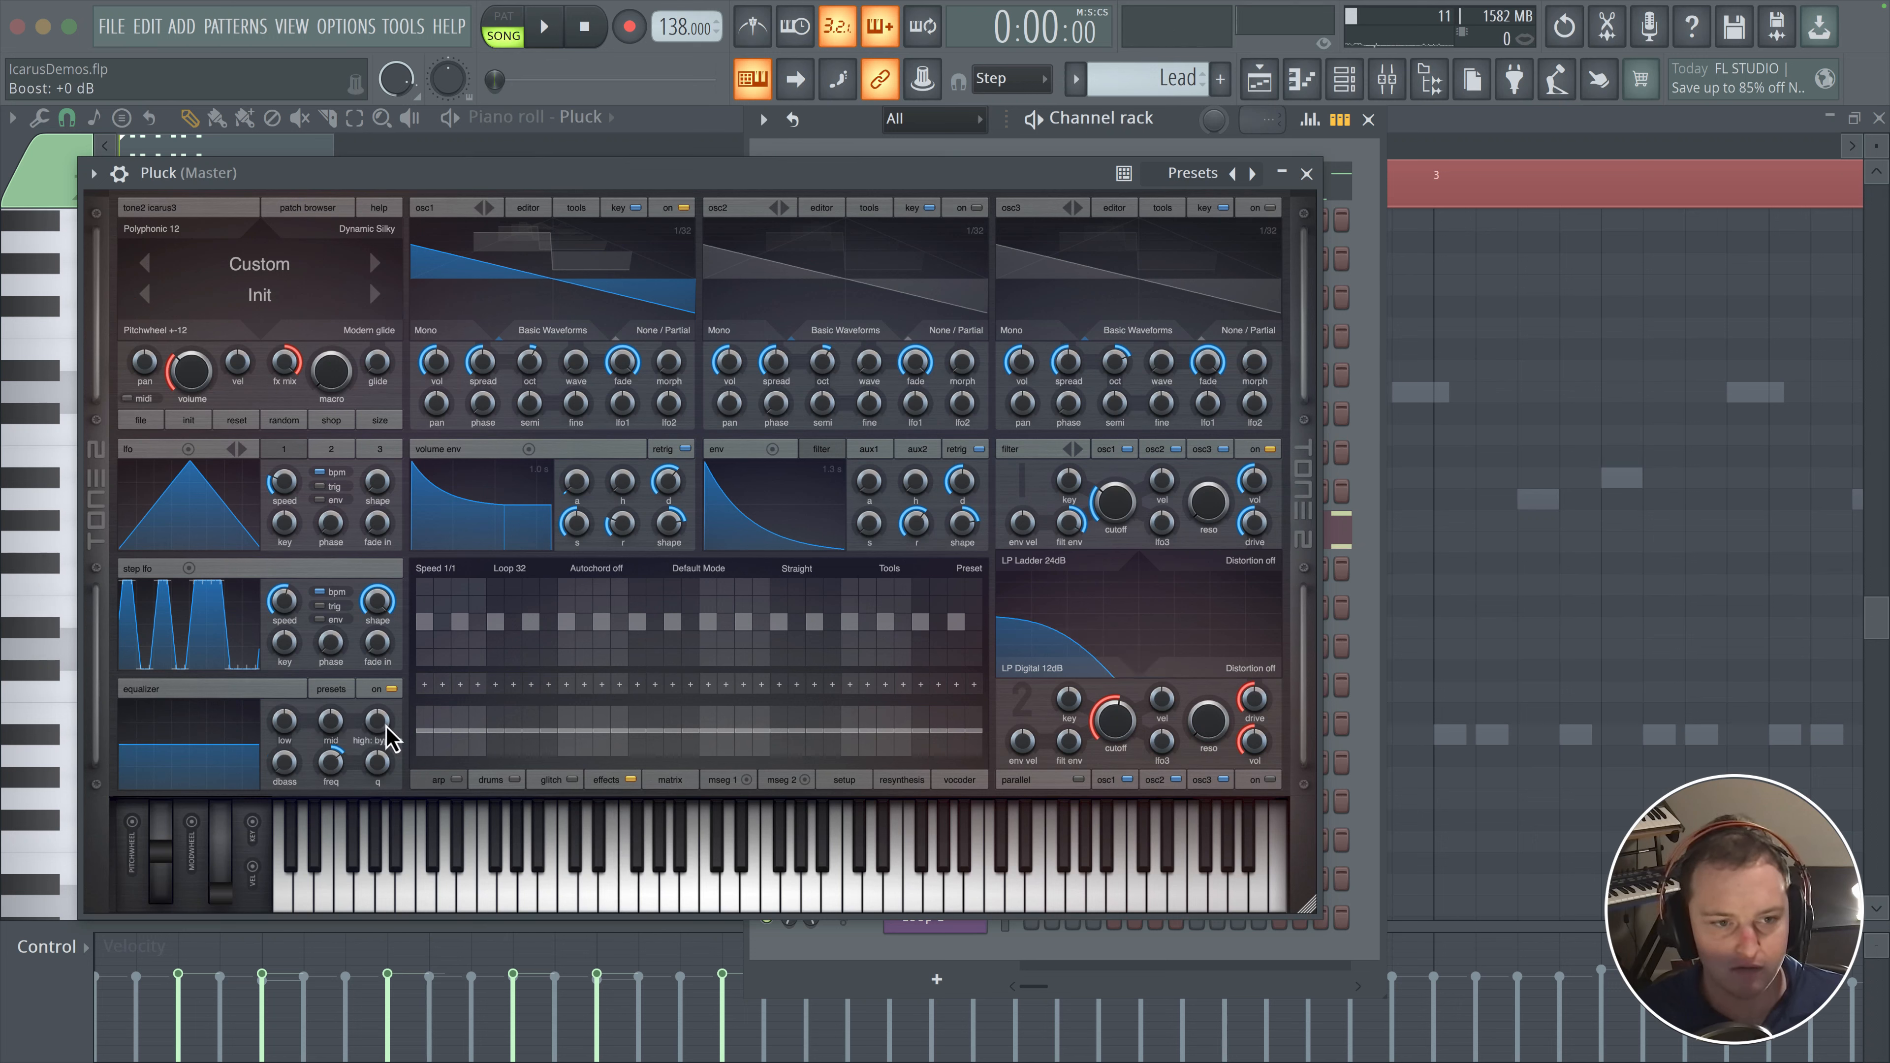
drag(387, 740, 381, 722)
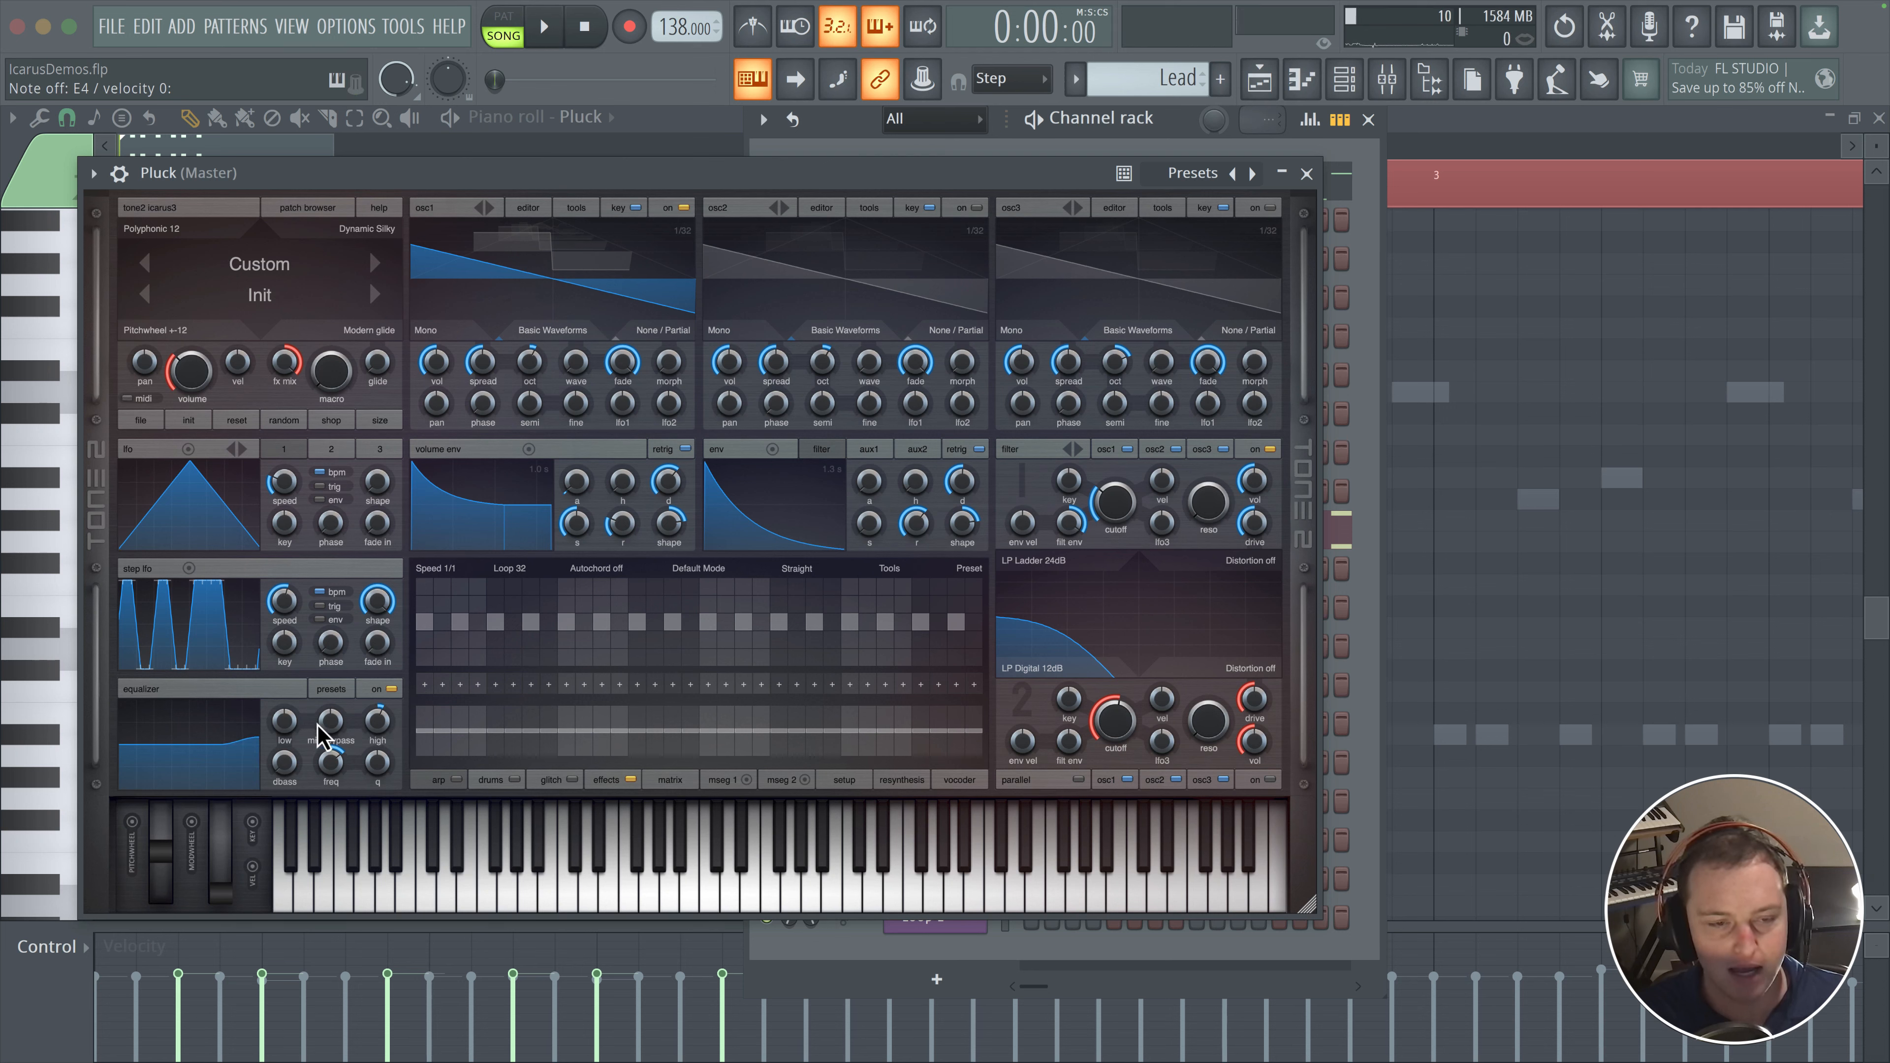
- Load a PingPong delay in FX2 with about 39% mix, 3/4 time, 70% feedback and 20% damp
click(606, 782)
click(659, 589)
mouse_move(646, 643)
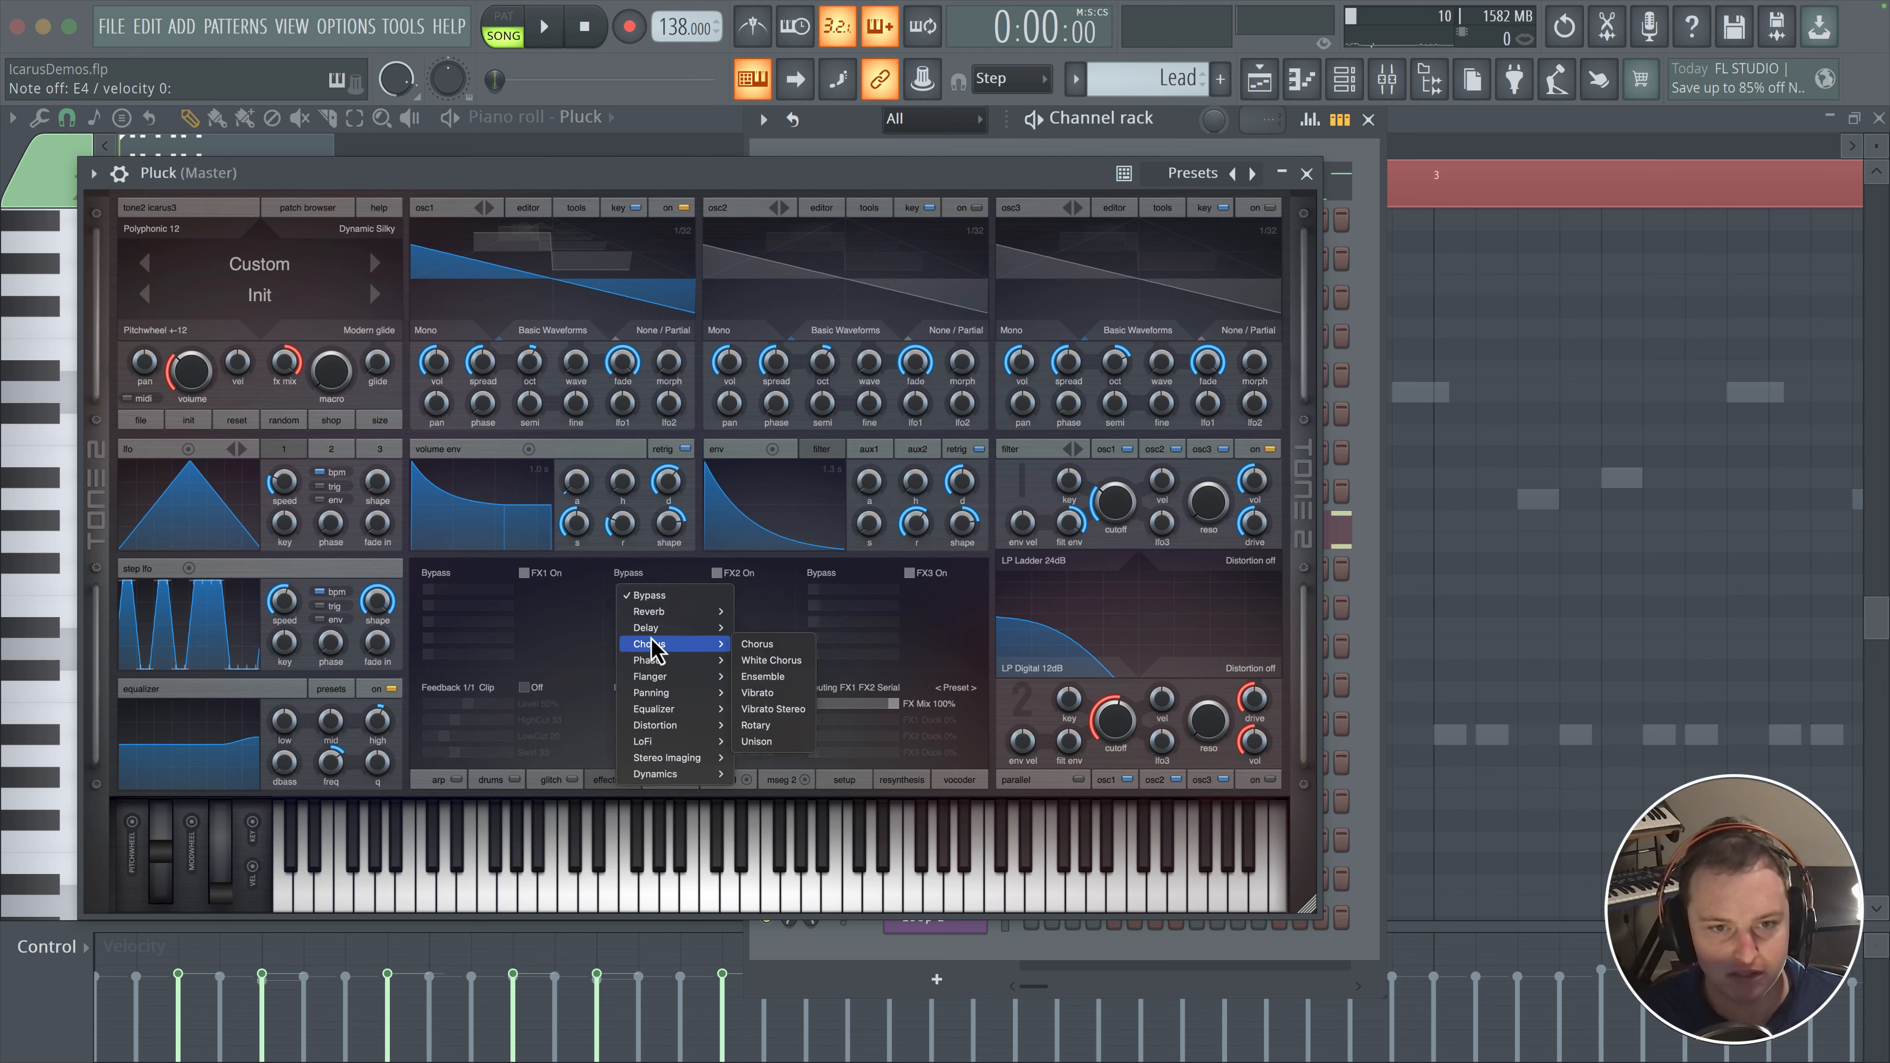
mouse_move(670, 774)
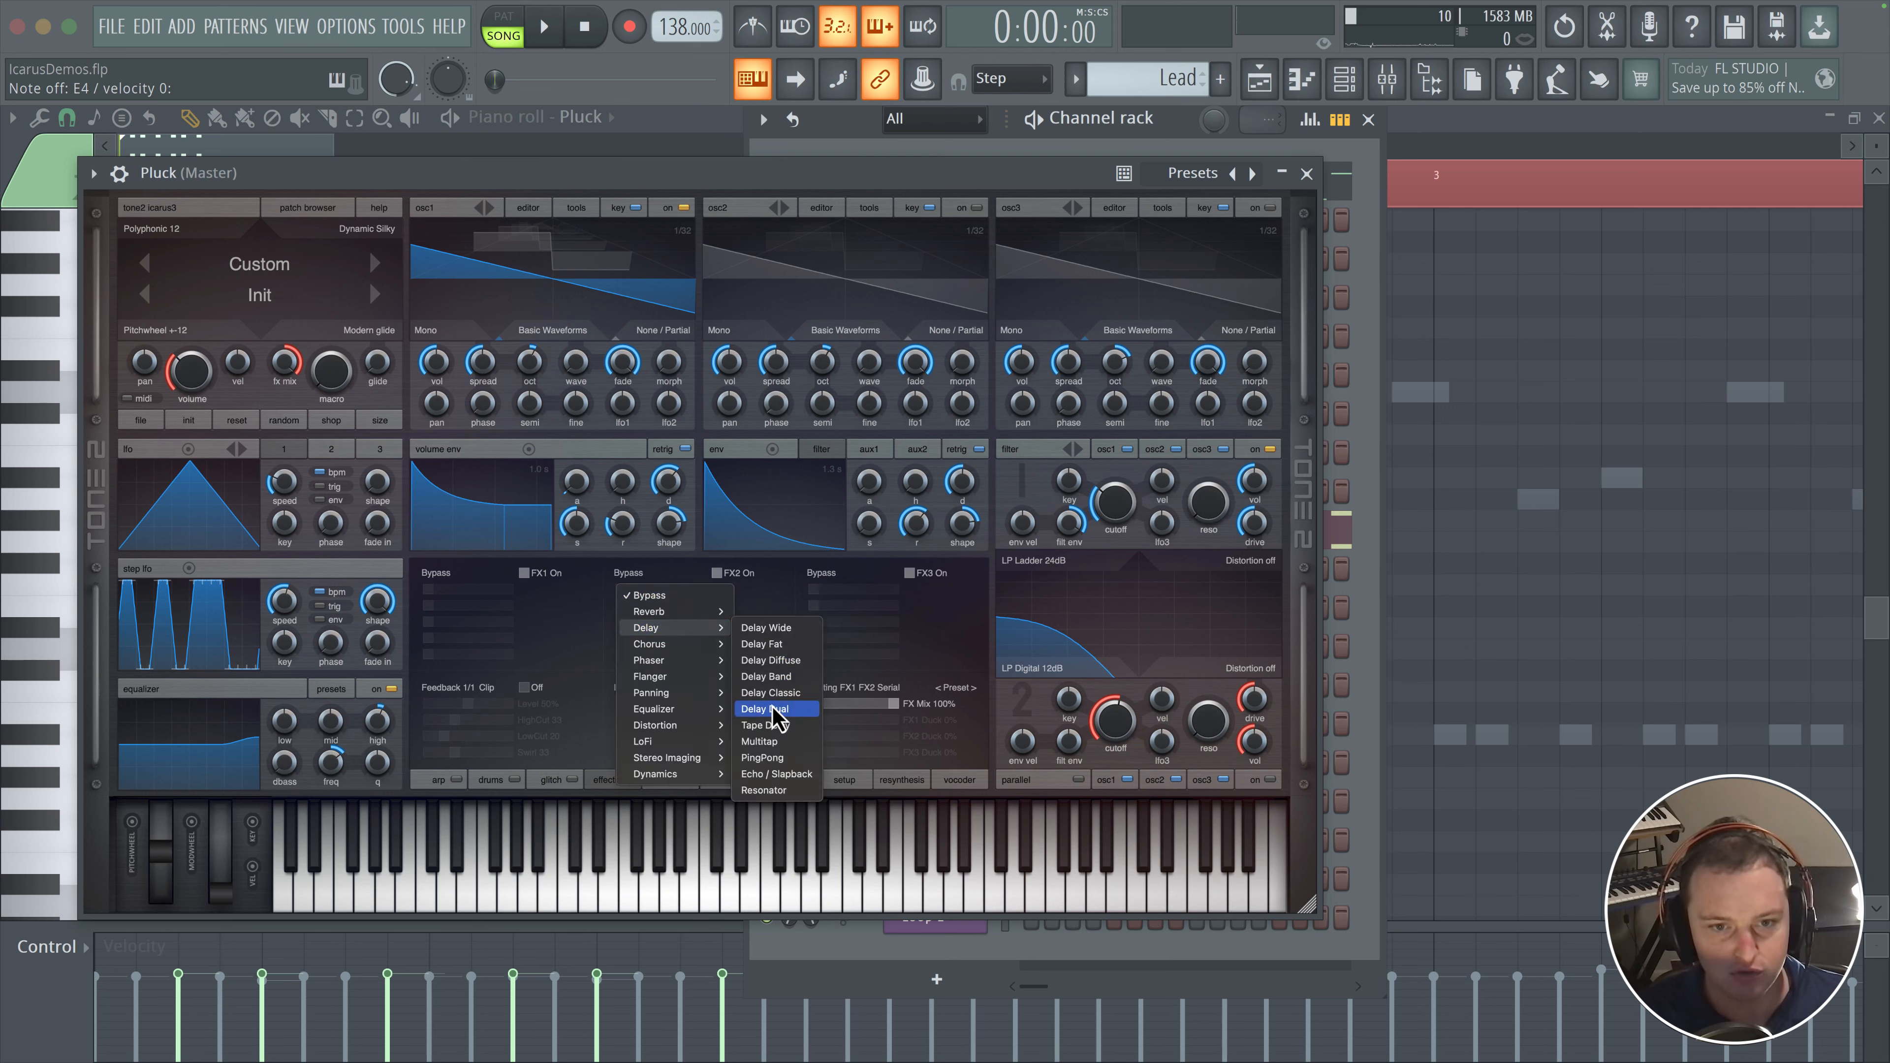
click(733, 753)
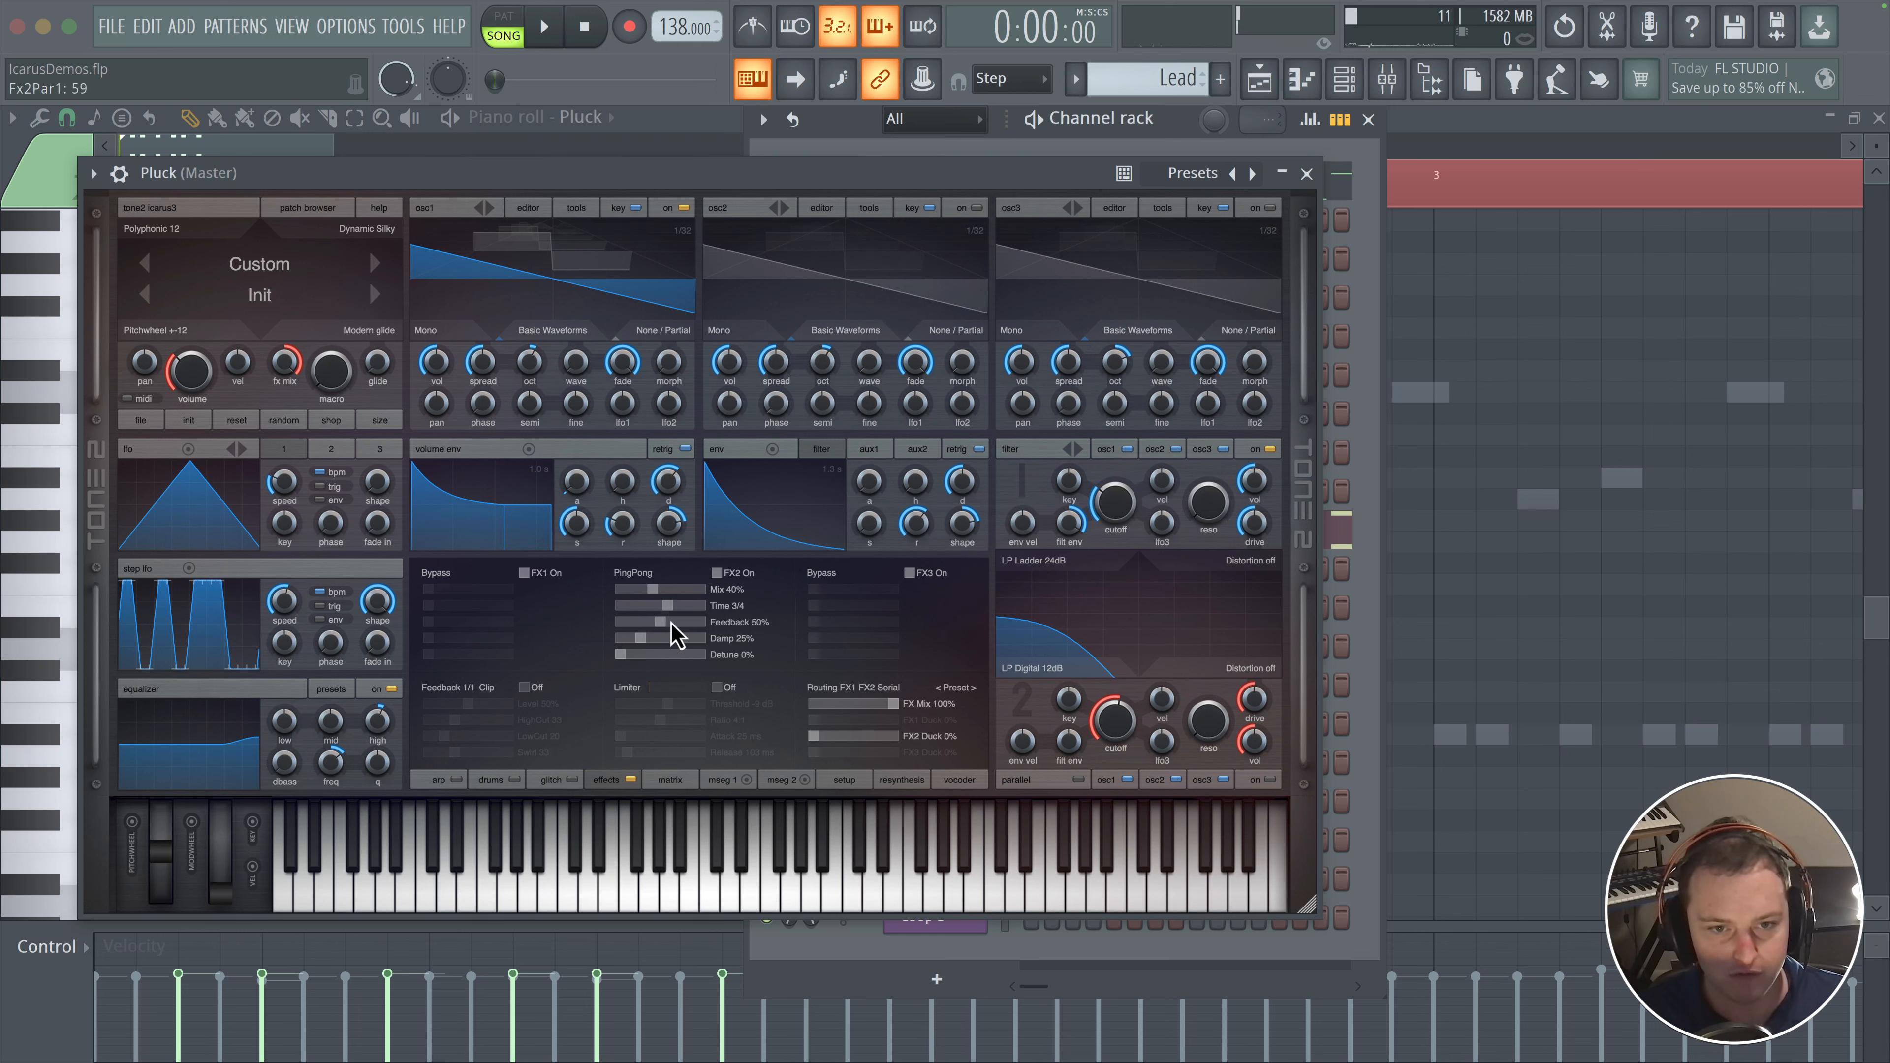
drag(641, 640, 634, 641)
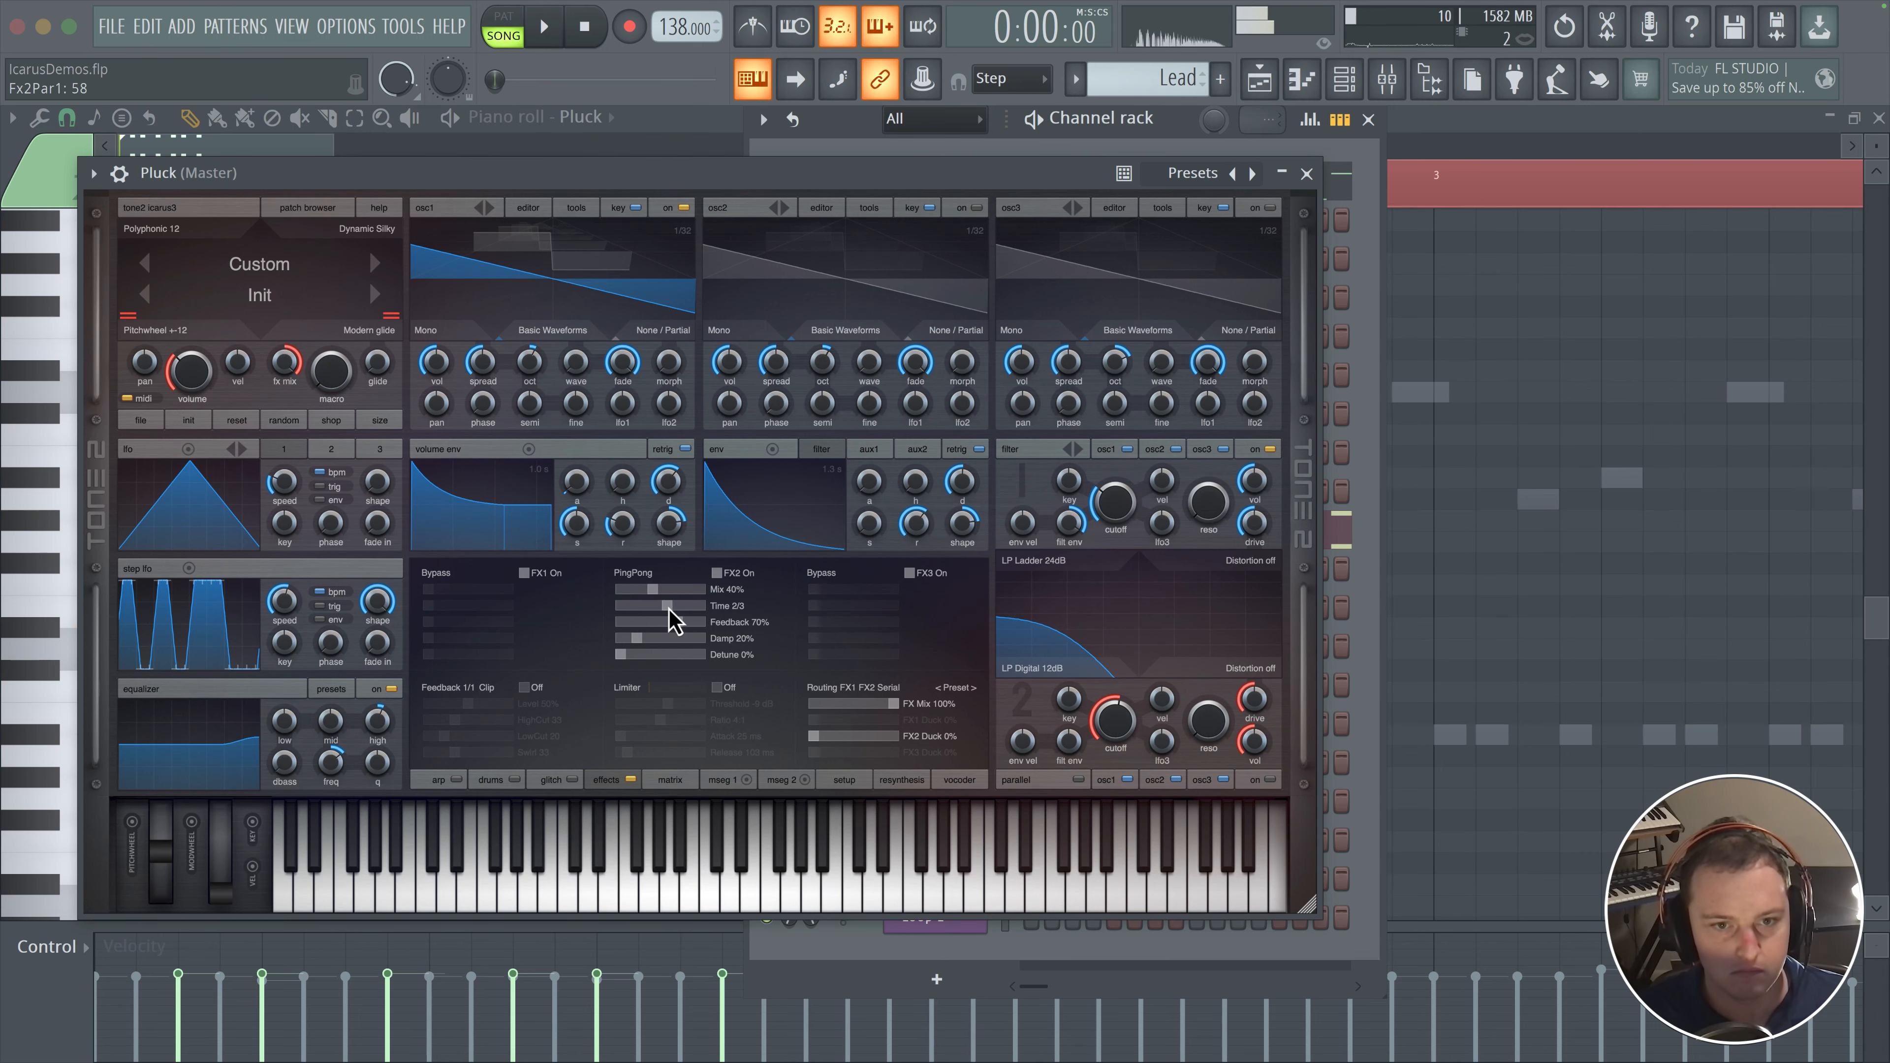
drag(652, 591, 651, 592)
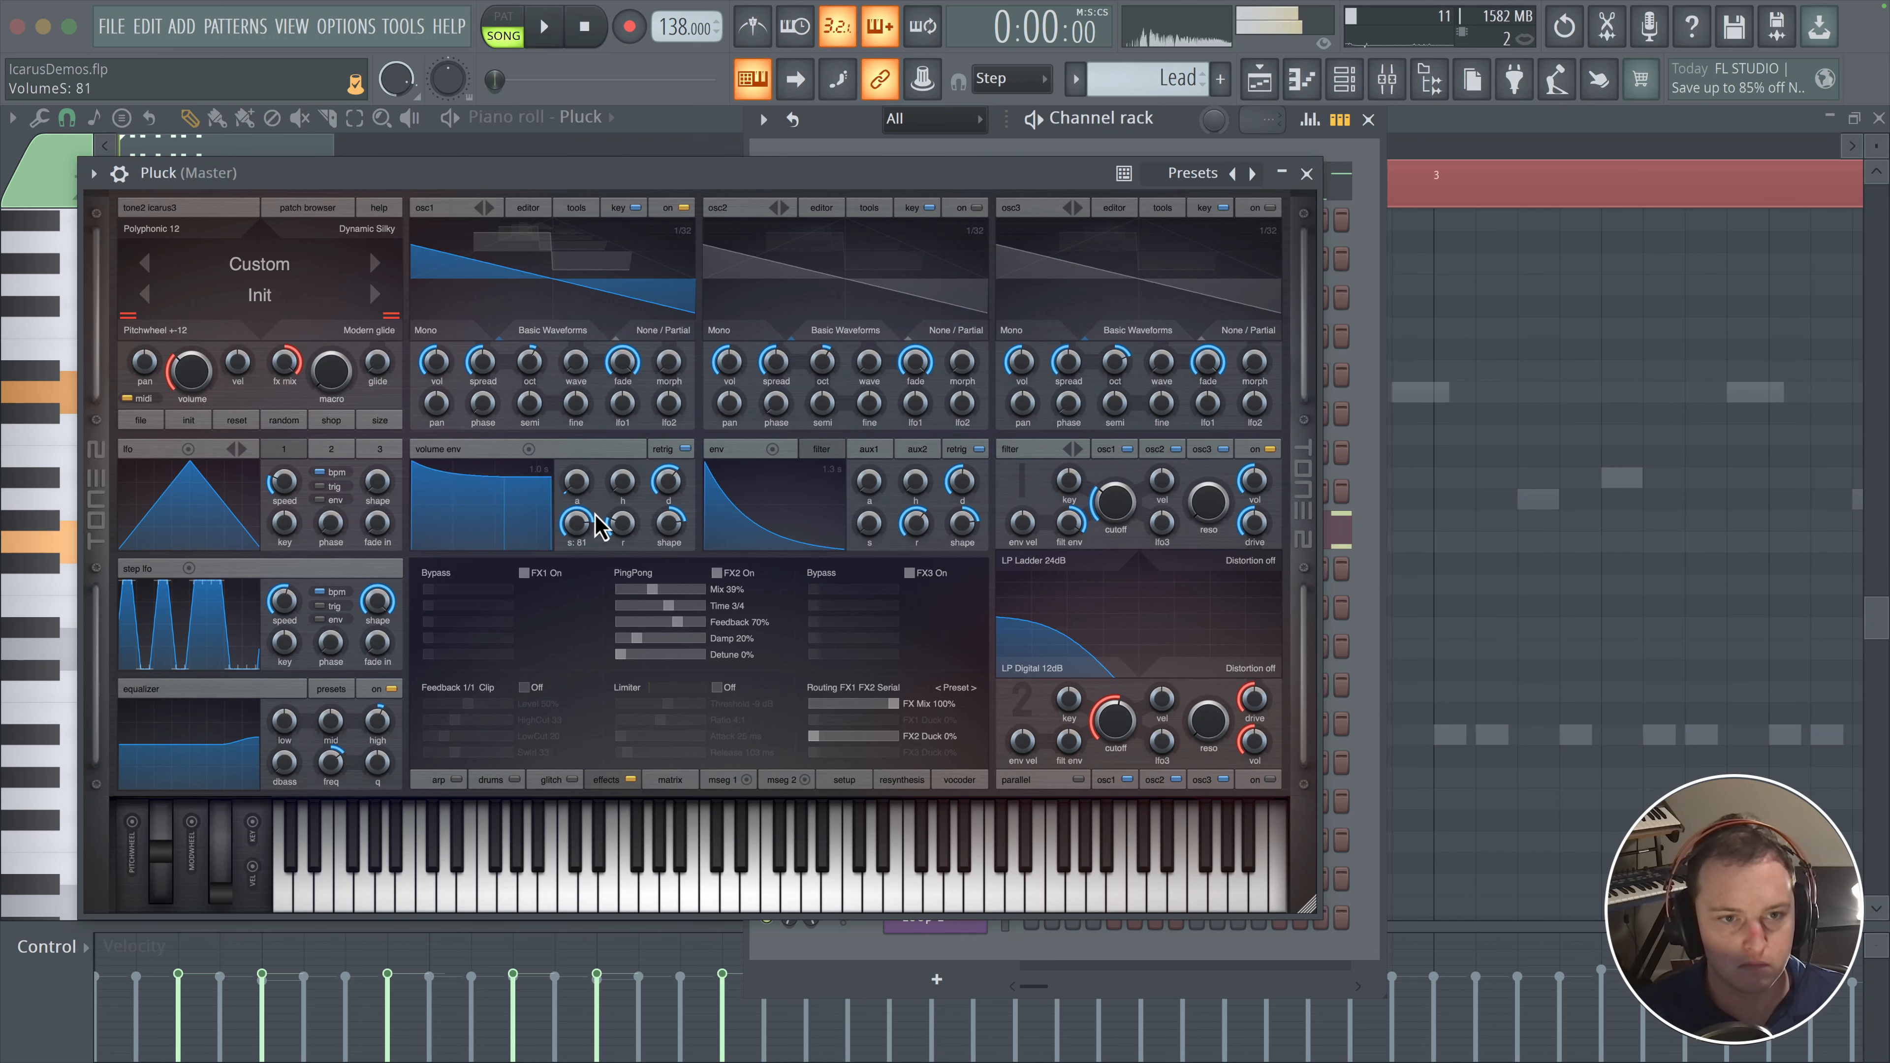
- Load Reverb Plate in FX3 with 25% mix, 78.4 m size, 22% swirl, 64% decay and 51% FX3 duck
click(863, 575)
mouse_move(871, 612)
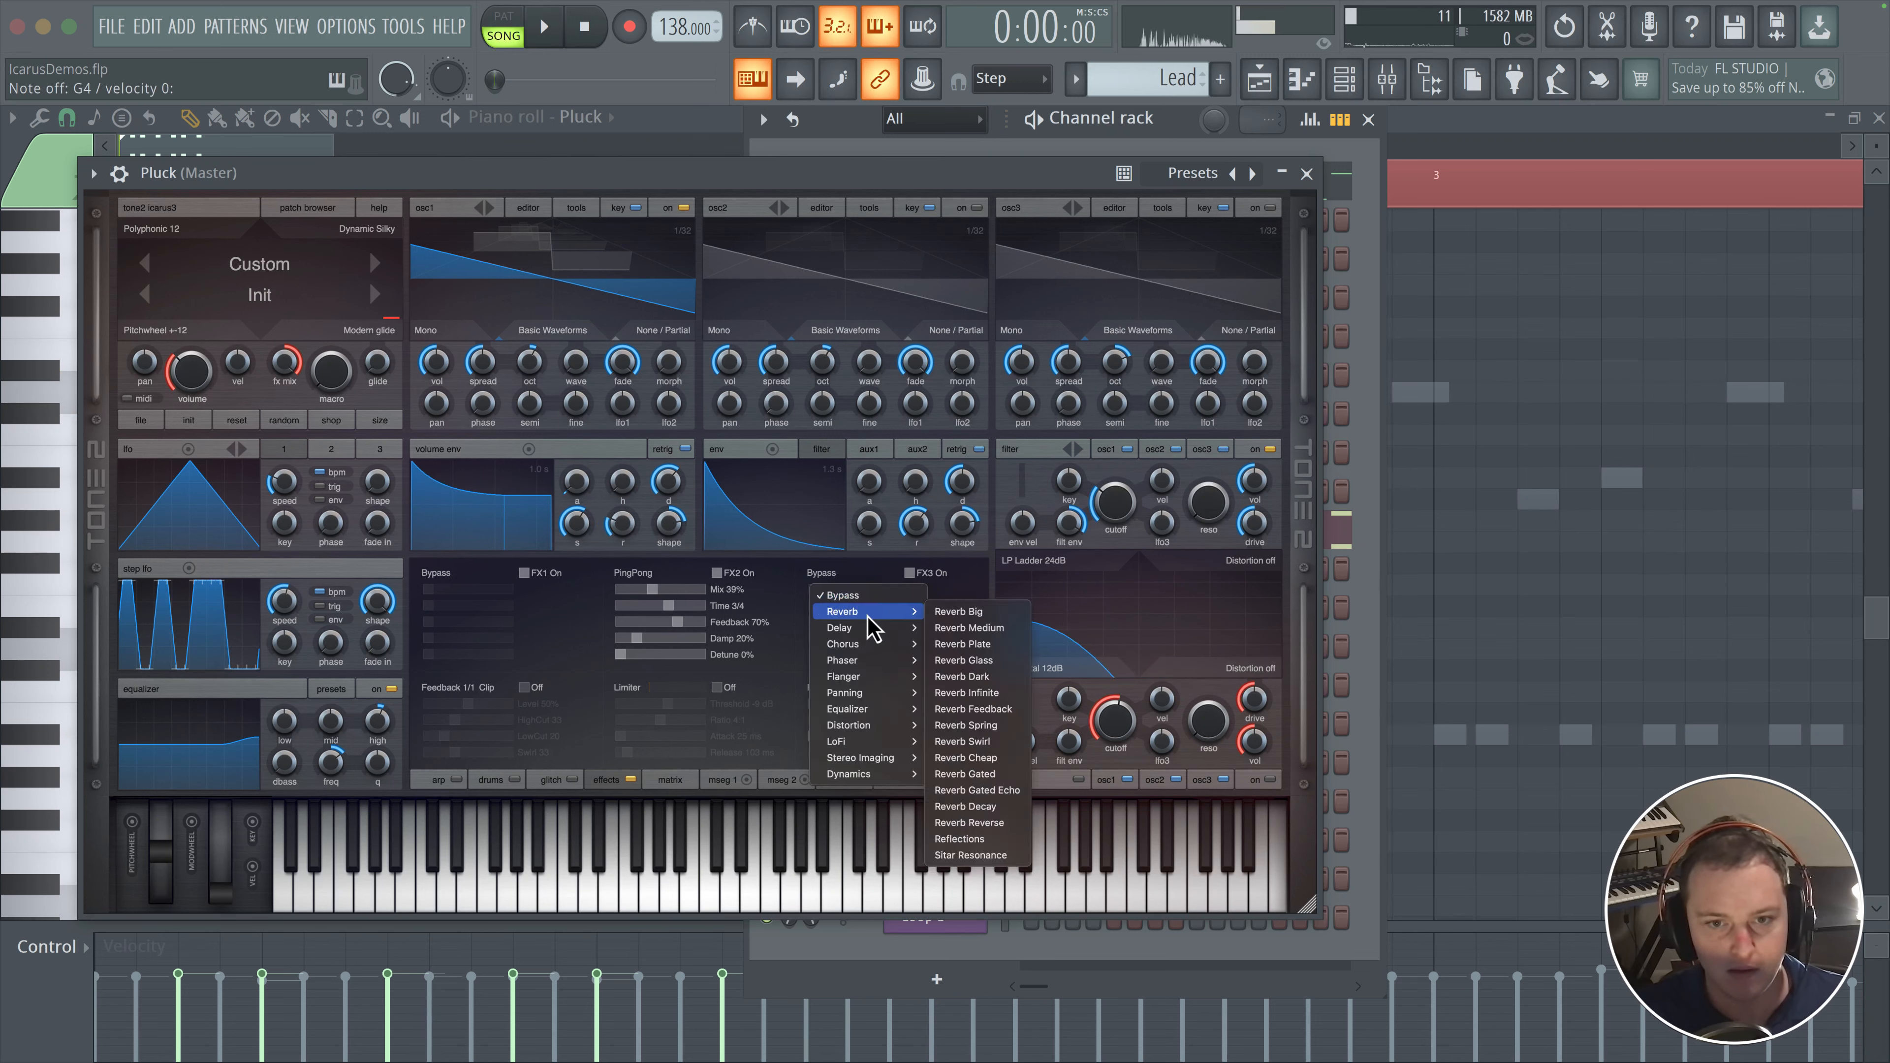
click(966, 645)
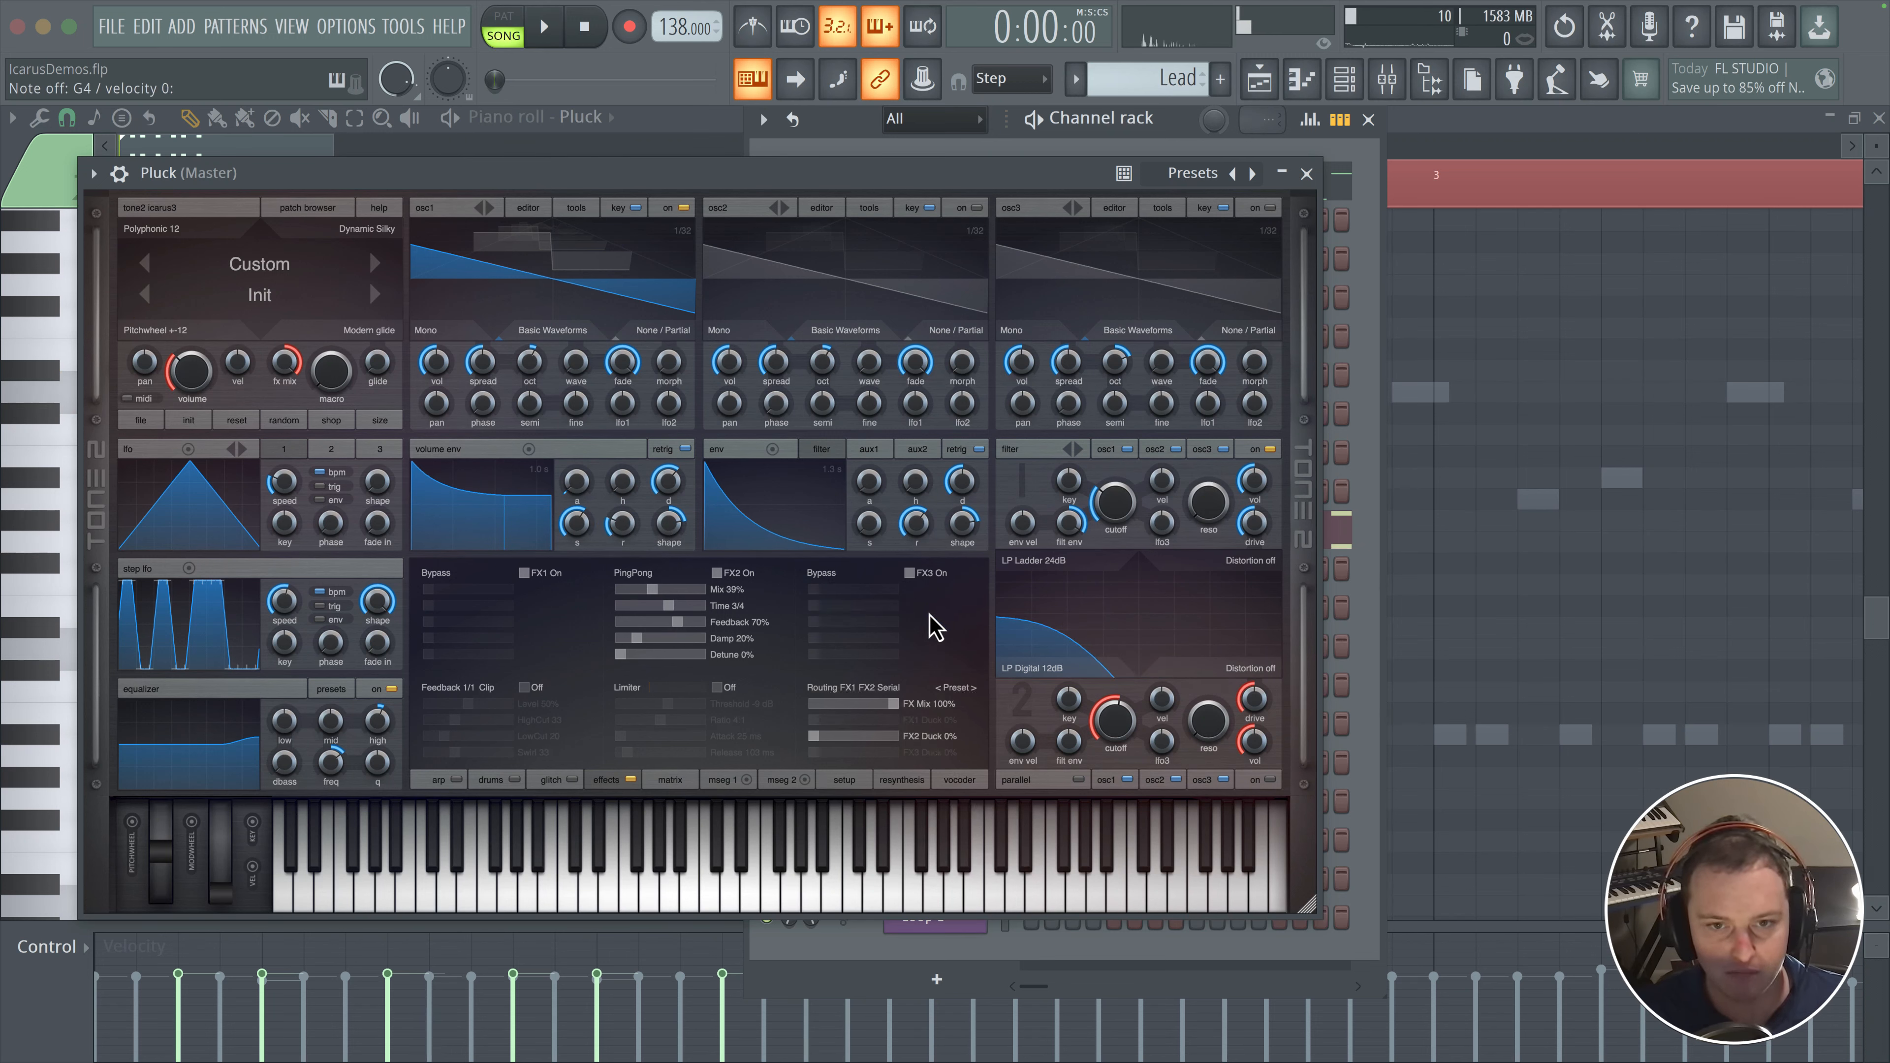
drag(831, 588, 838, 589)
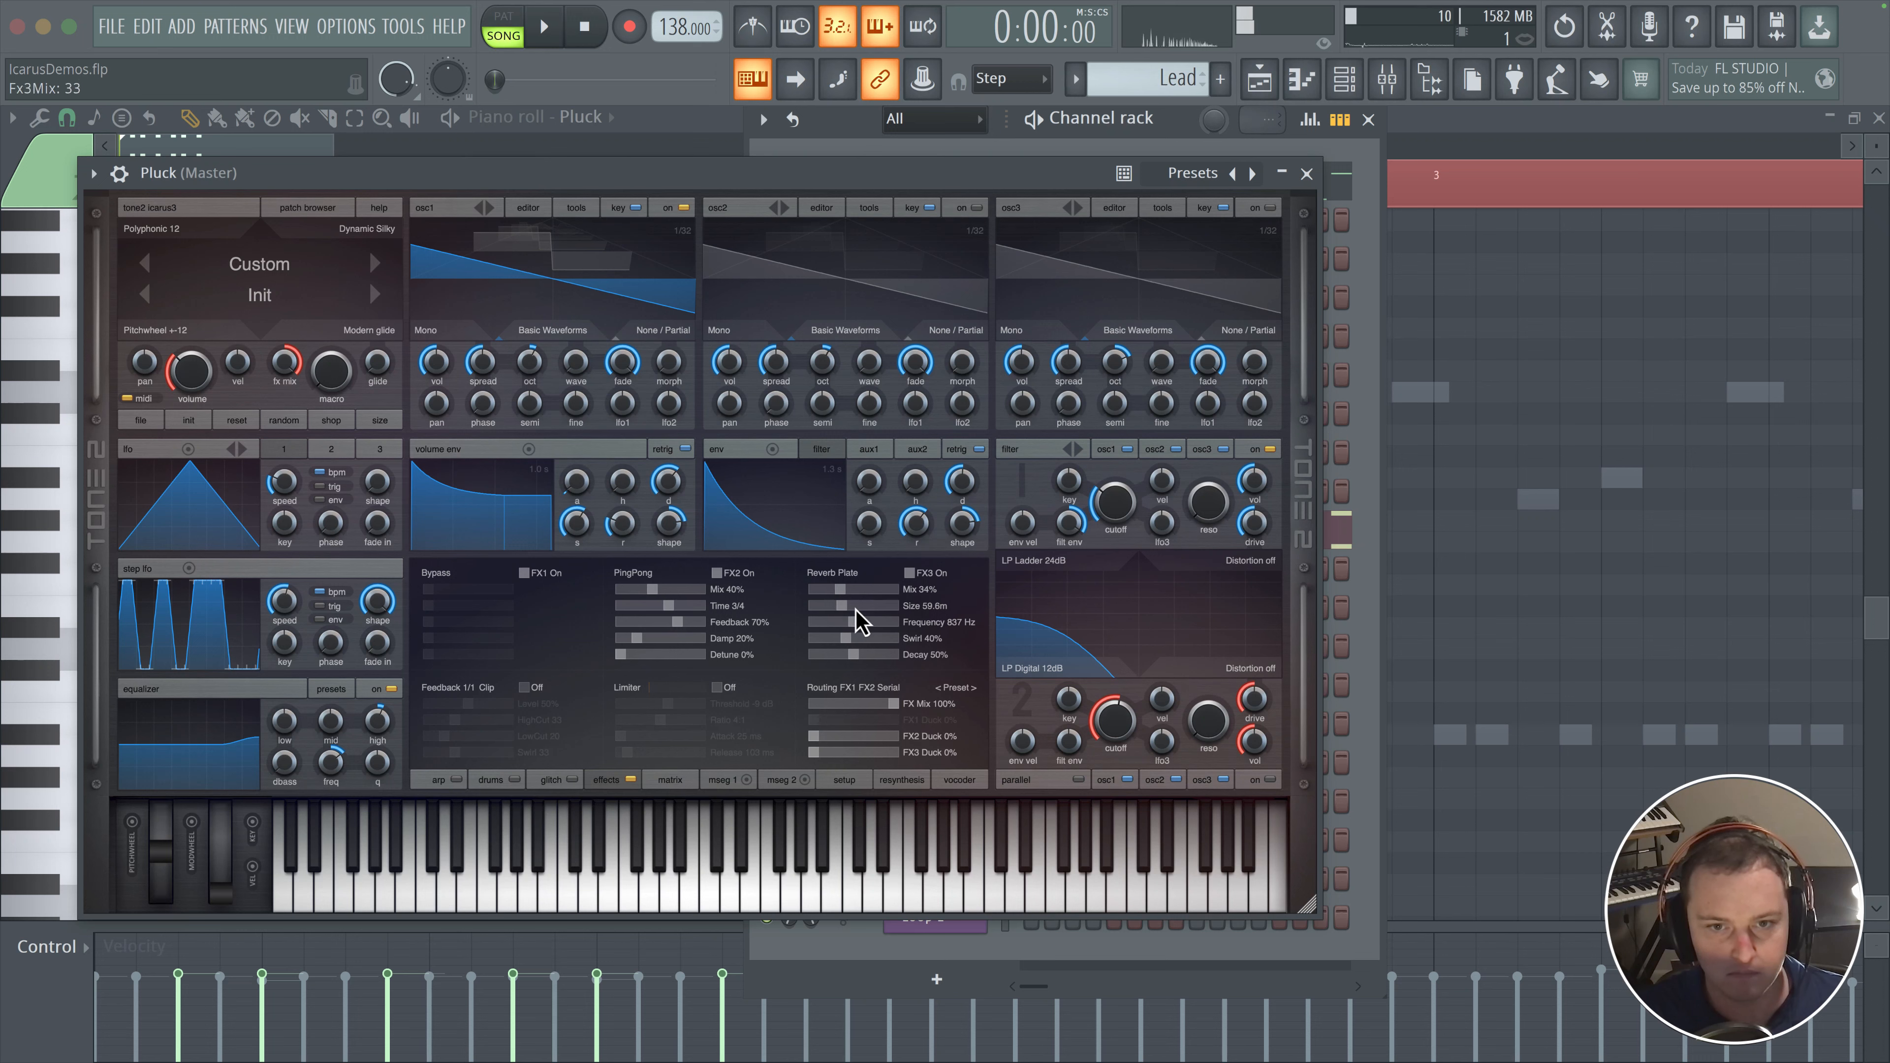
click(855, 607)
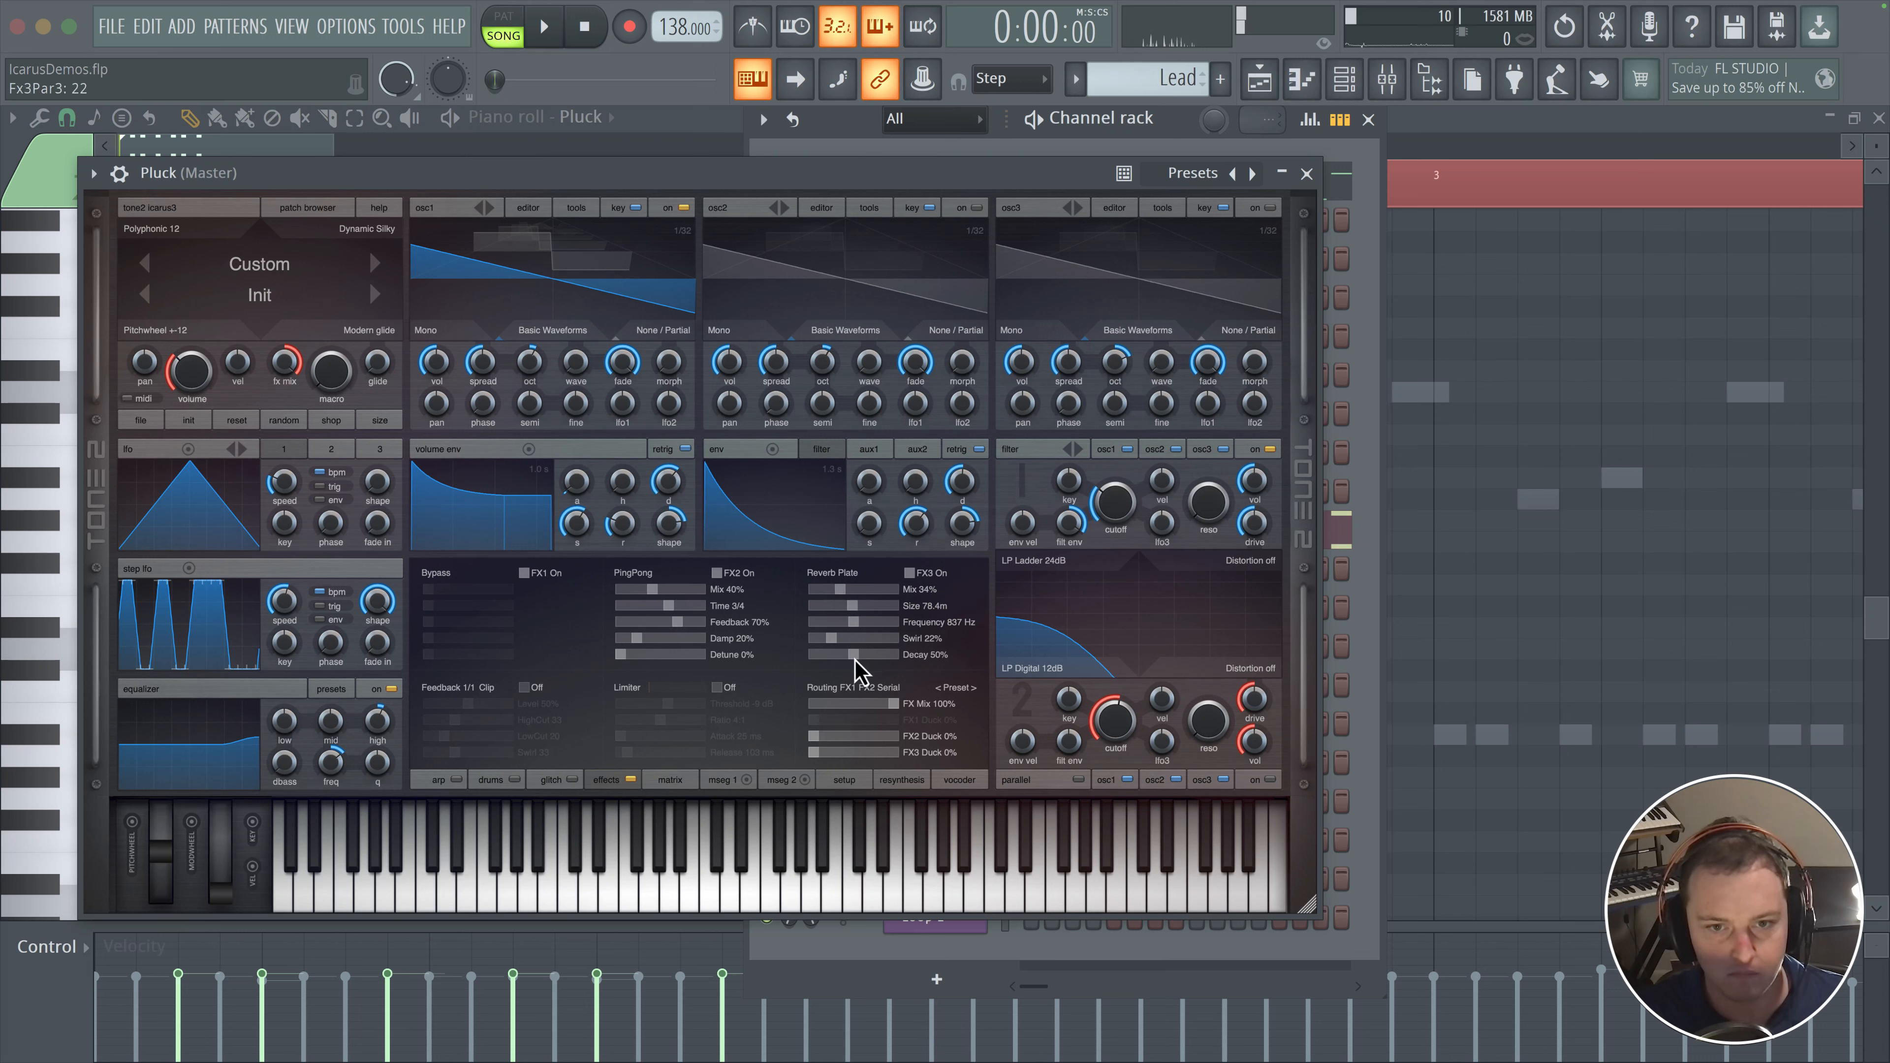
drag(856, 659, 868, 665)
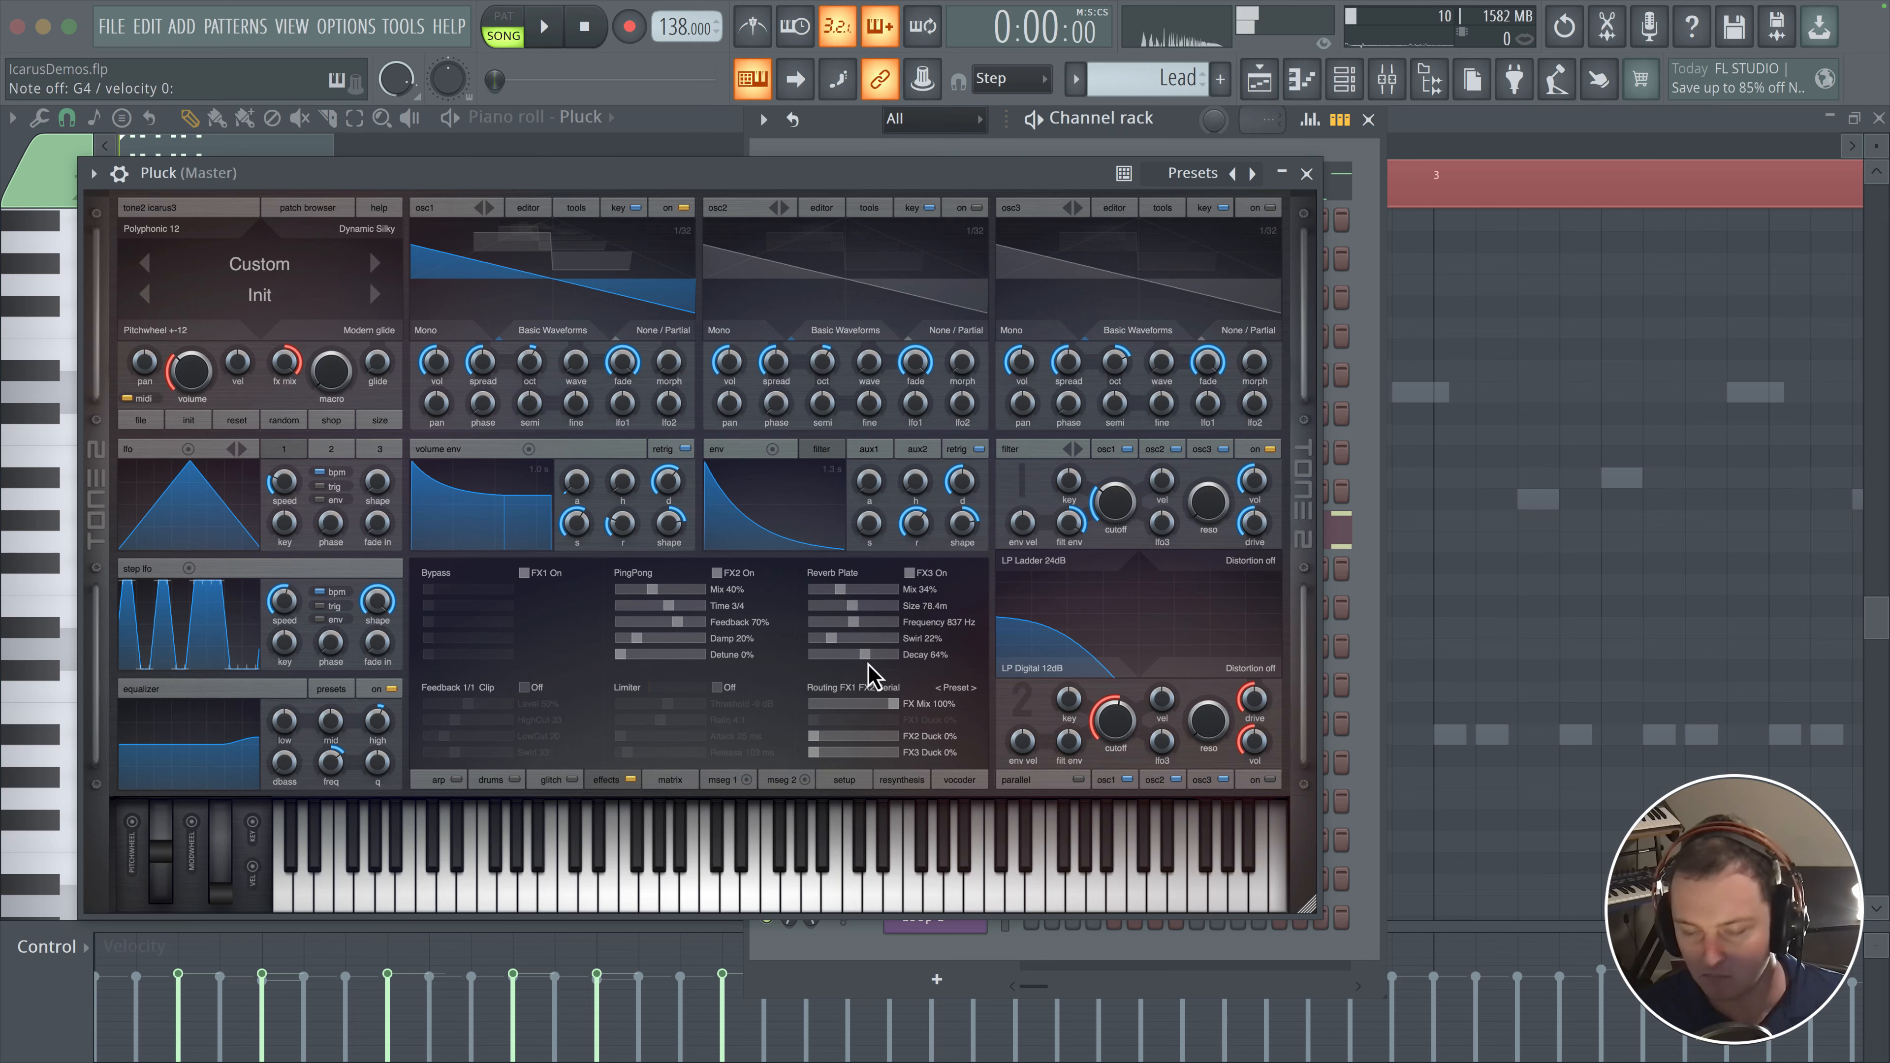
drag(836, 589, 831, 593)
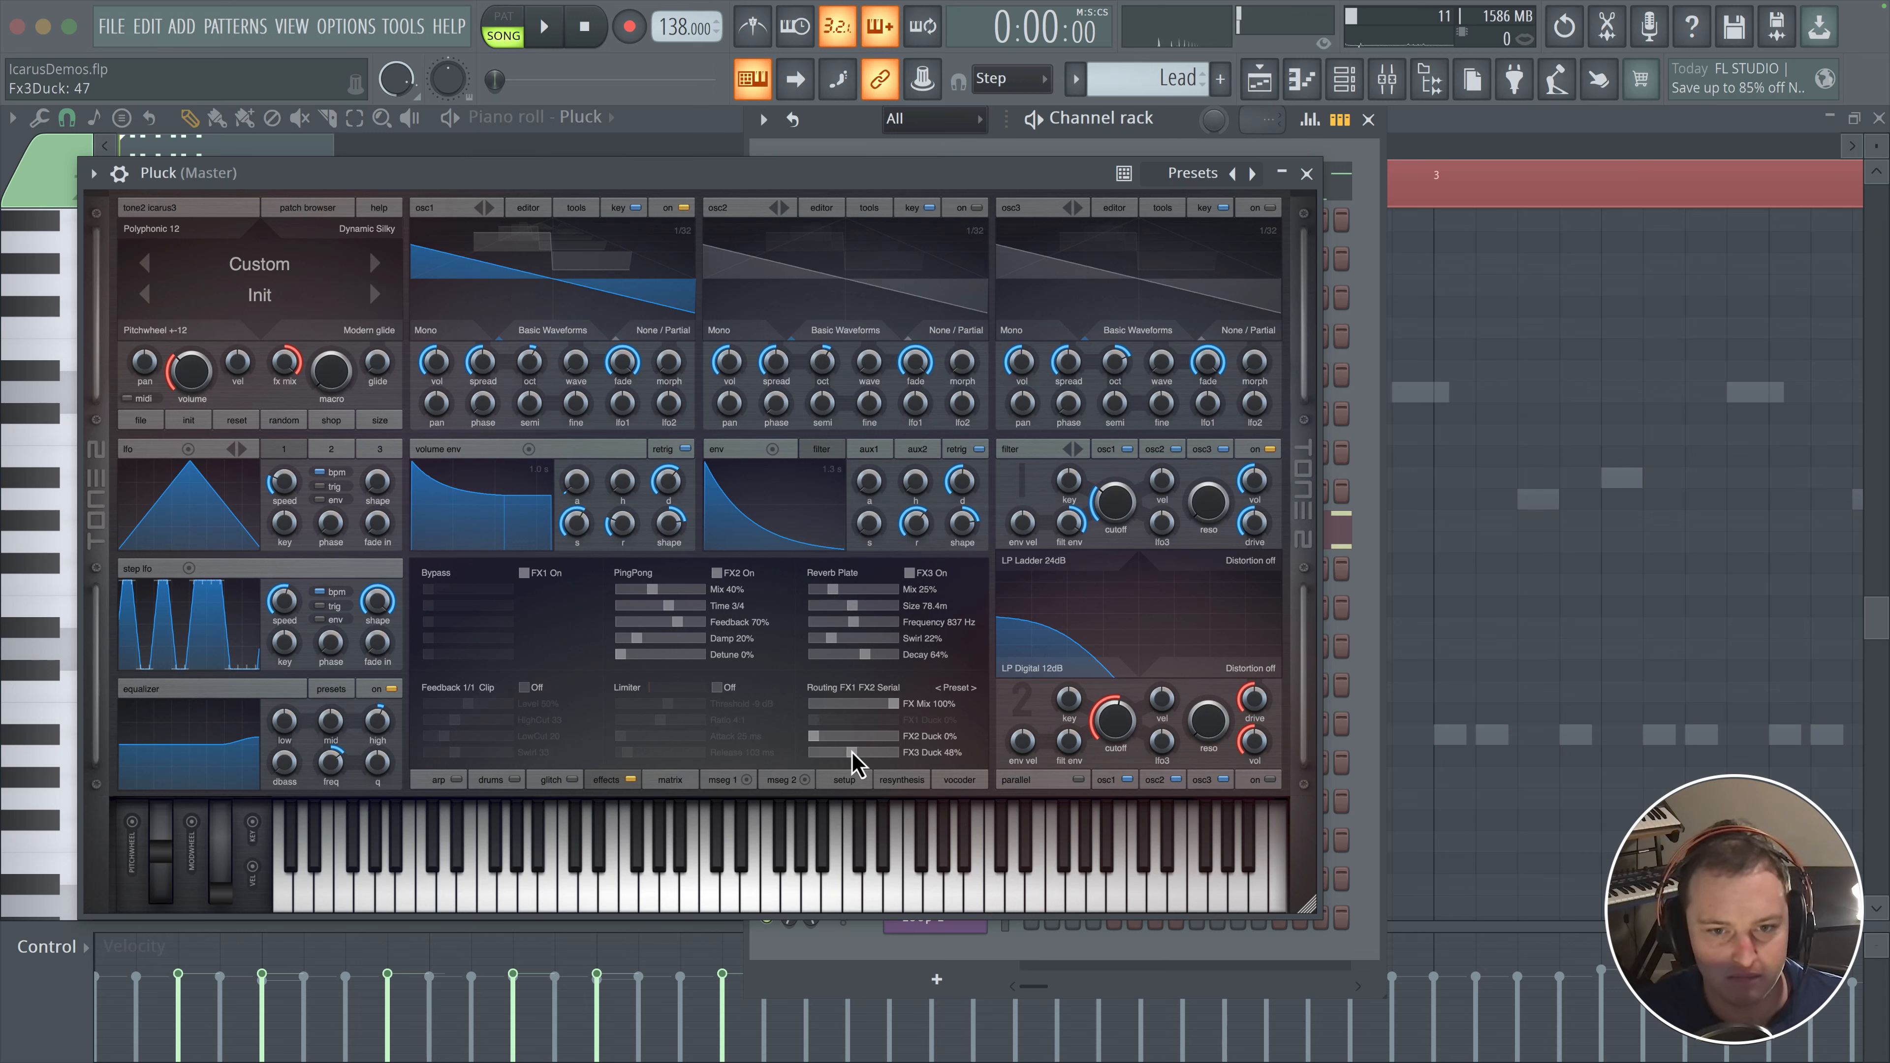
drag(852, 754, 861, 757)
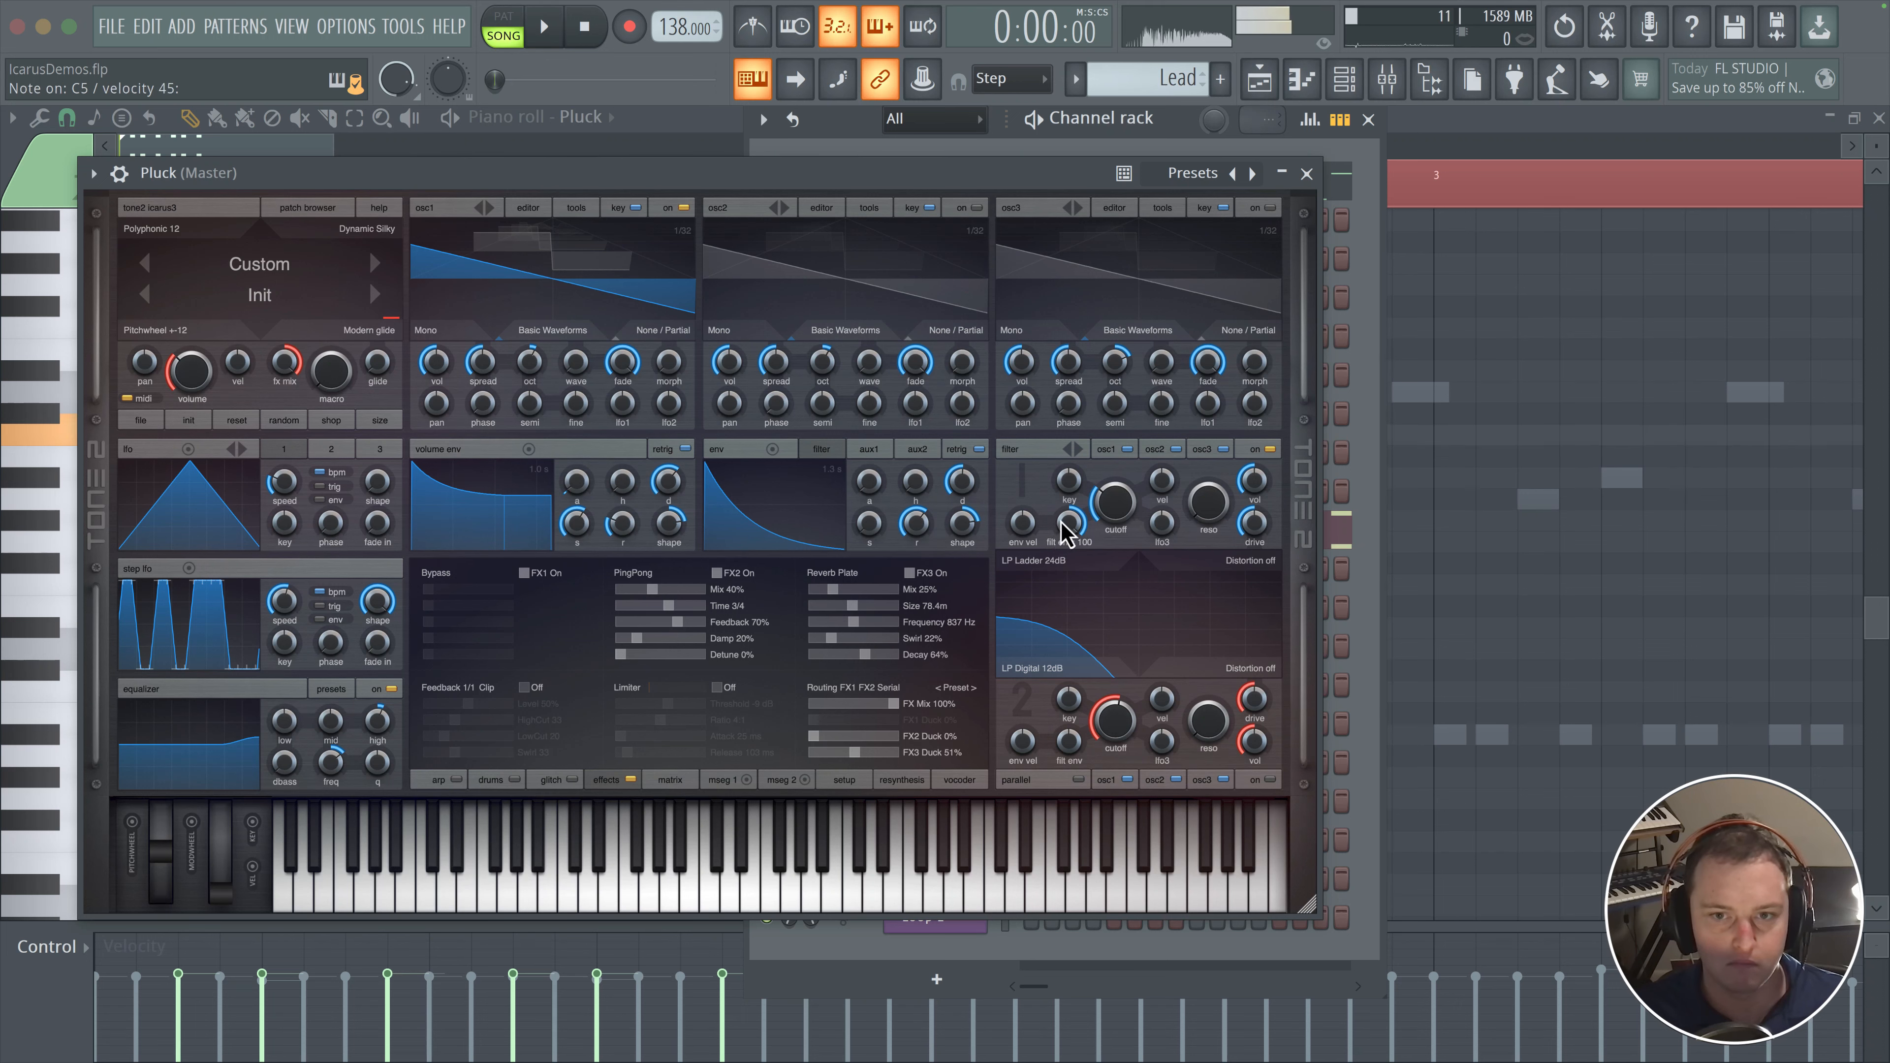
- Refine the pluck by lowering the filter cutoff, rebalancing the envelope amount, and adjusting the filter envelope's decay and sustain
drag(1056, 528, 1059, 538)
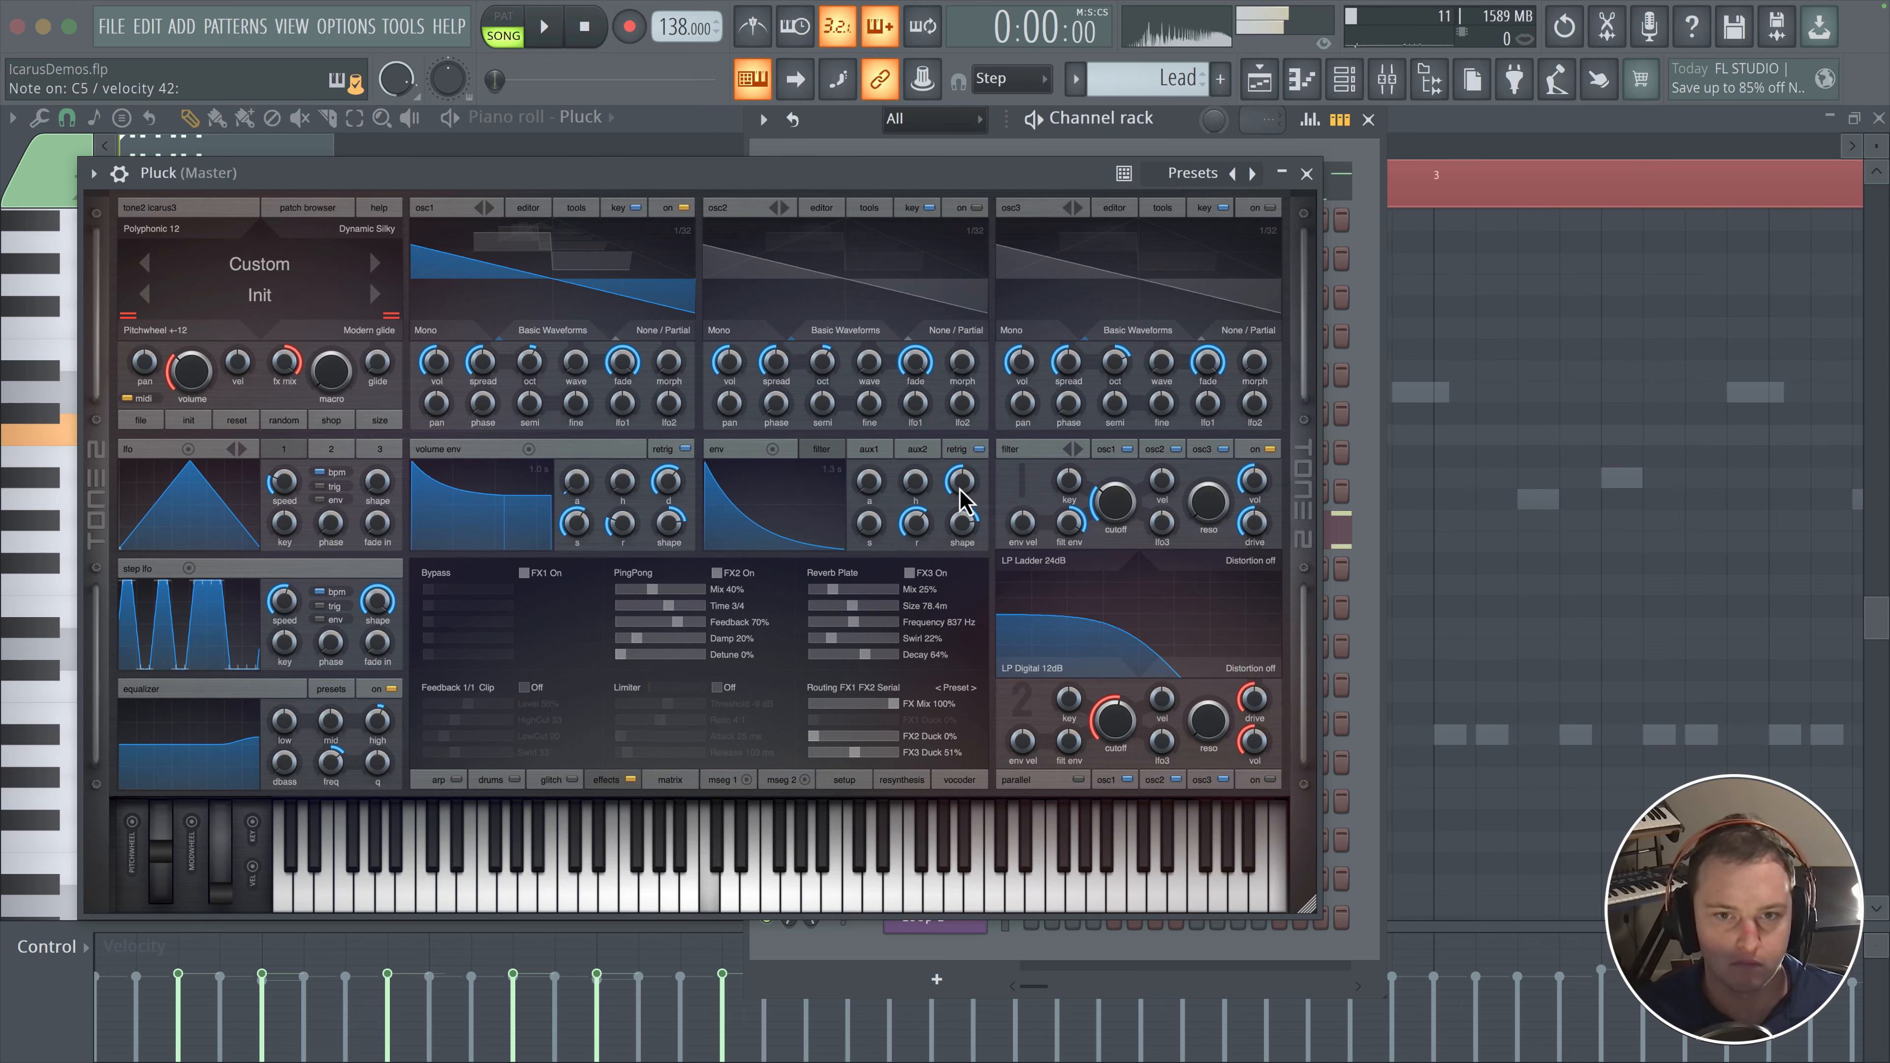
drag(956, 482, 965, 517)
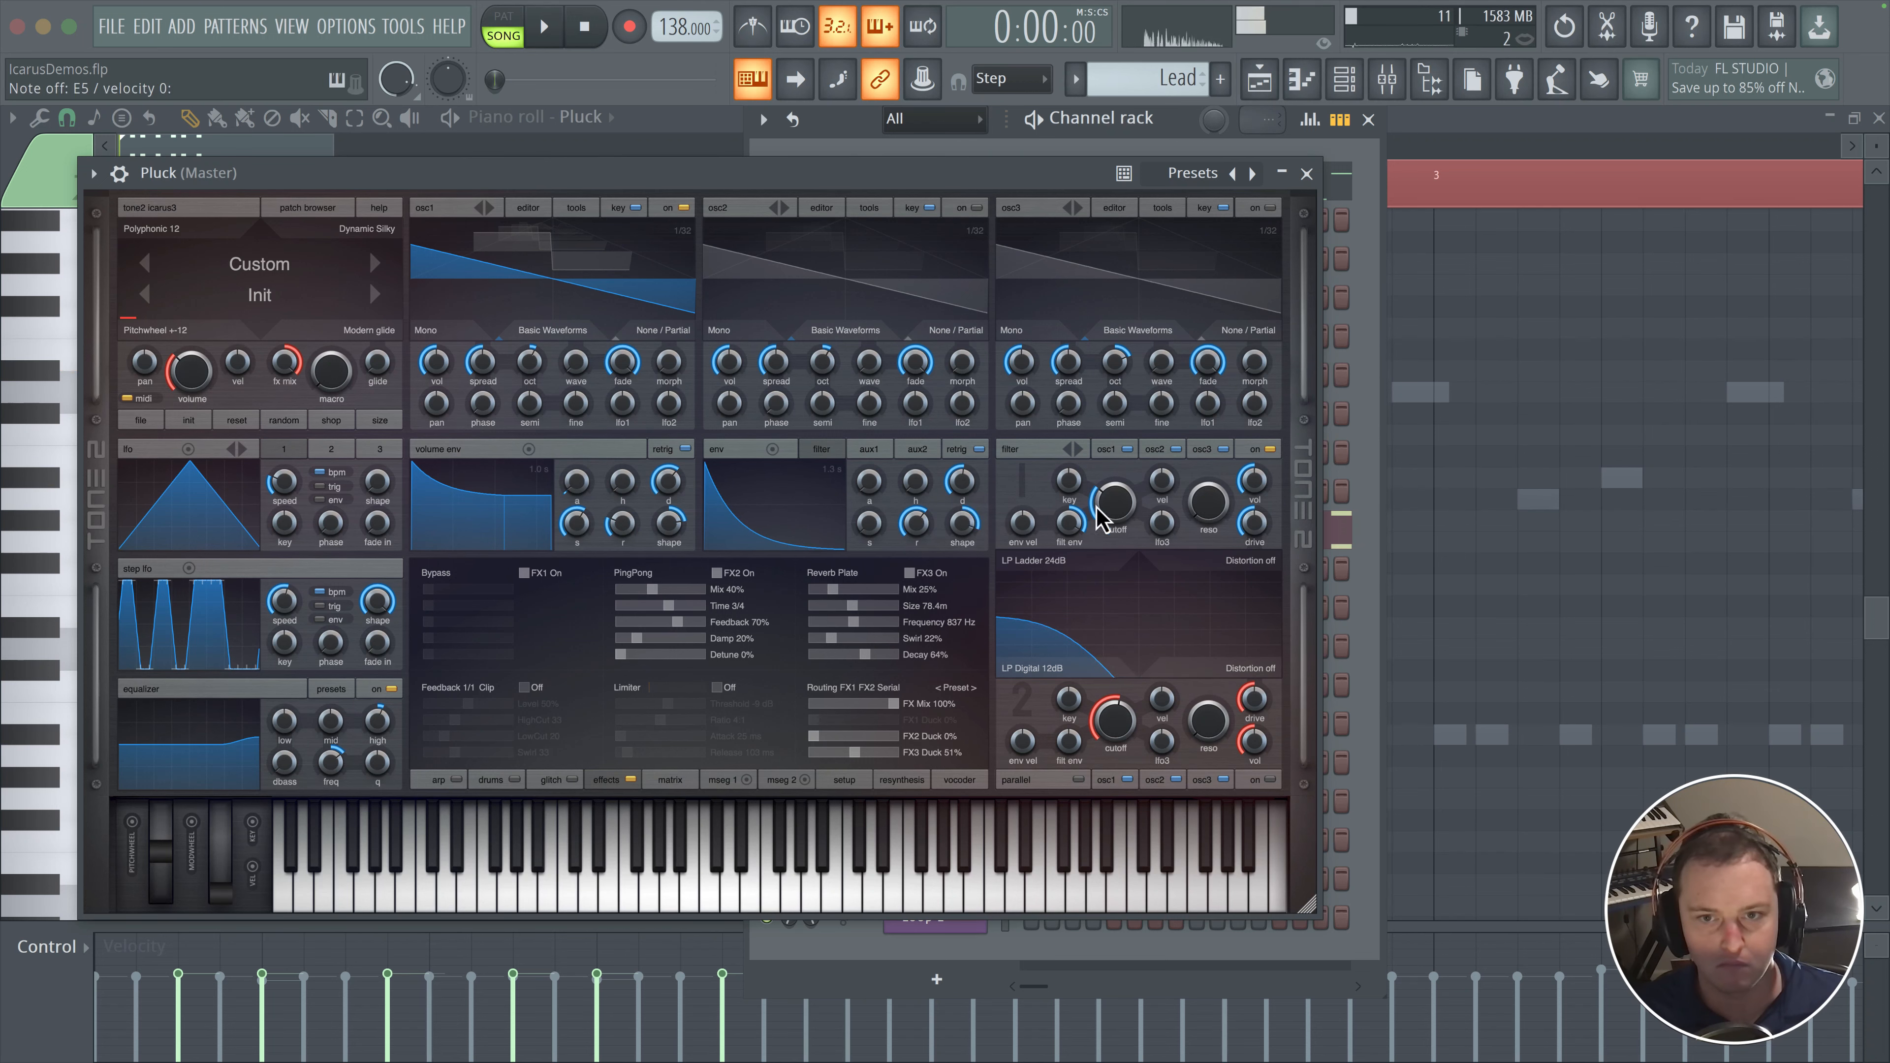
drag(1098, 507, 1098, 519)
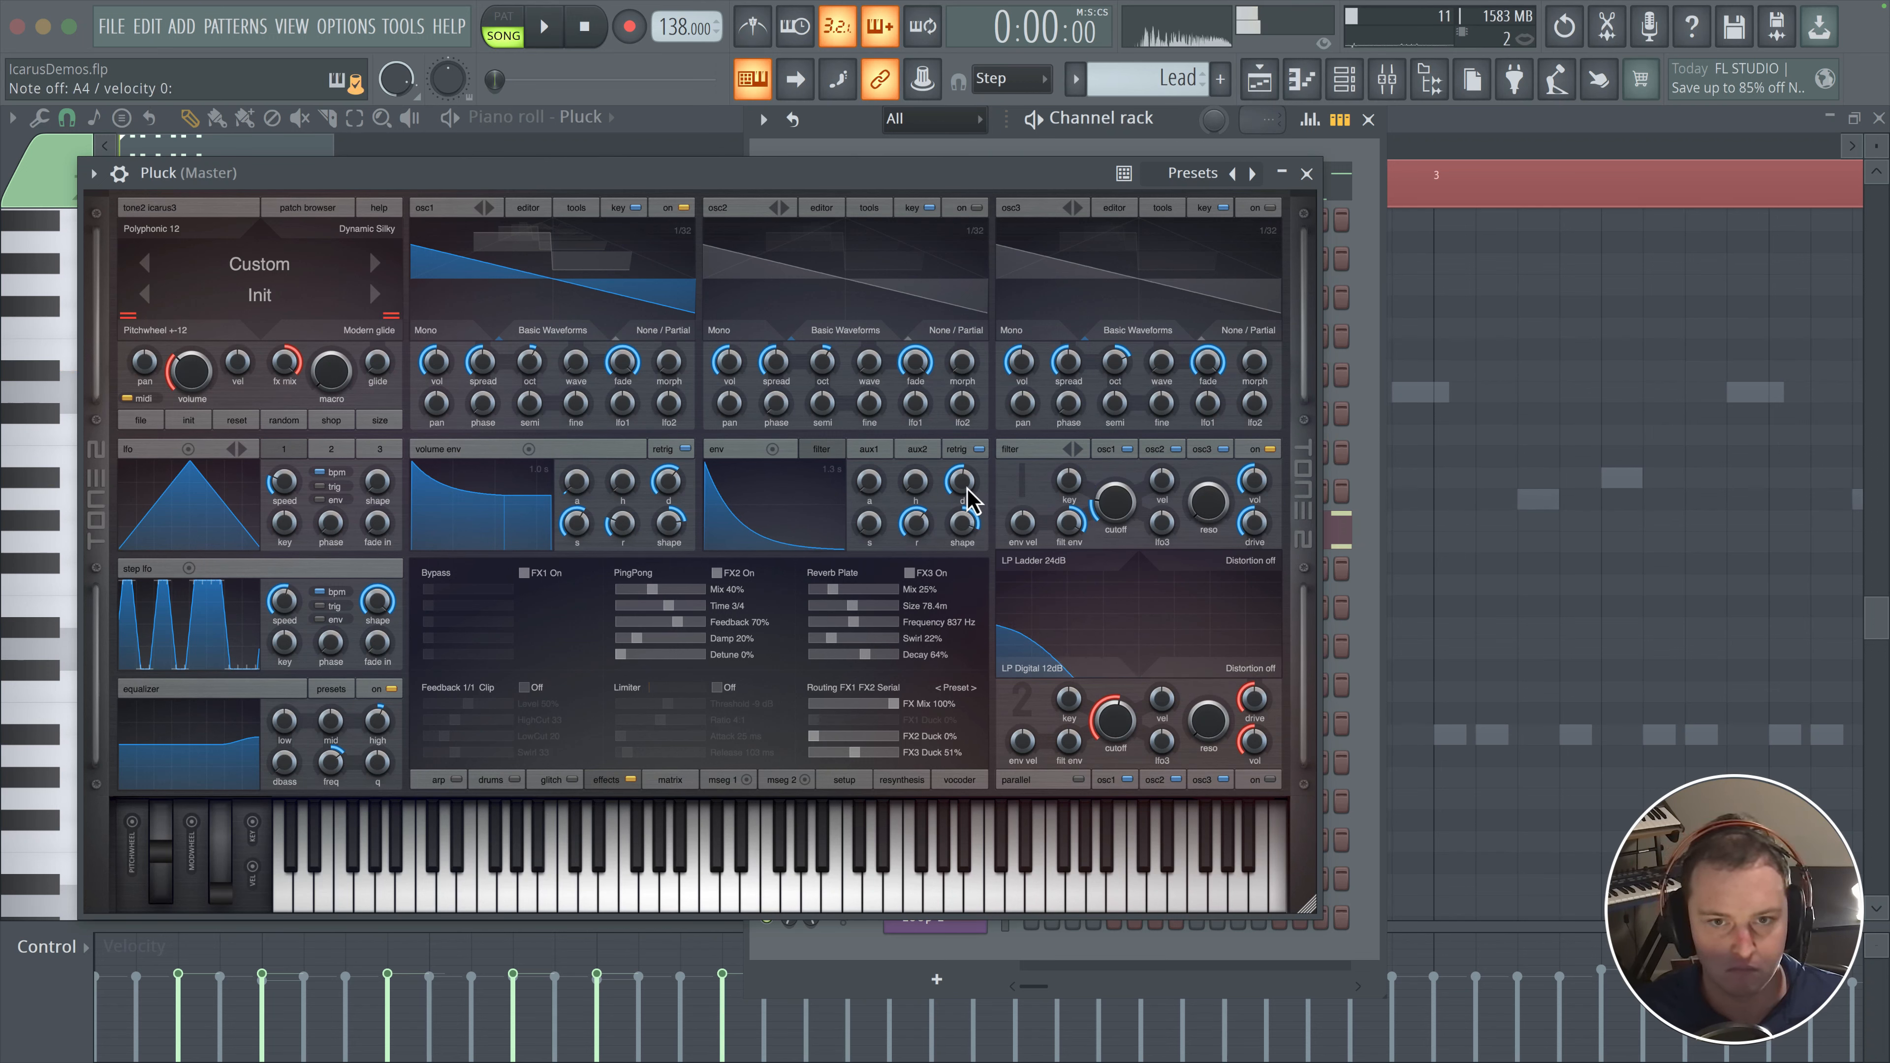
drag(869, 523, 881, 501)
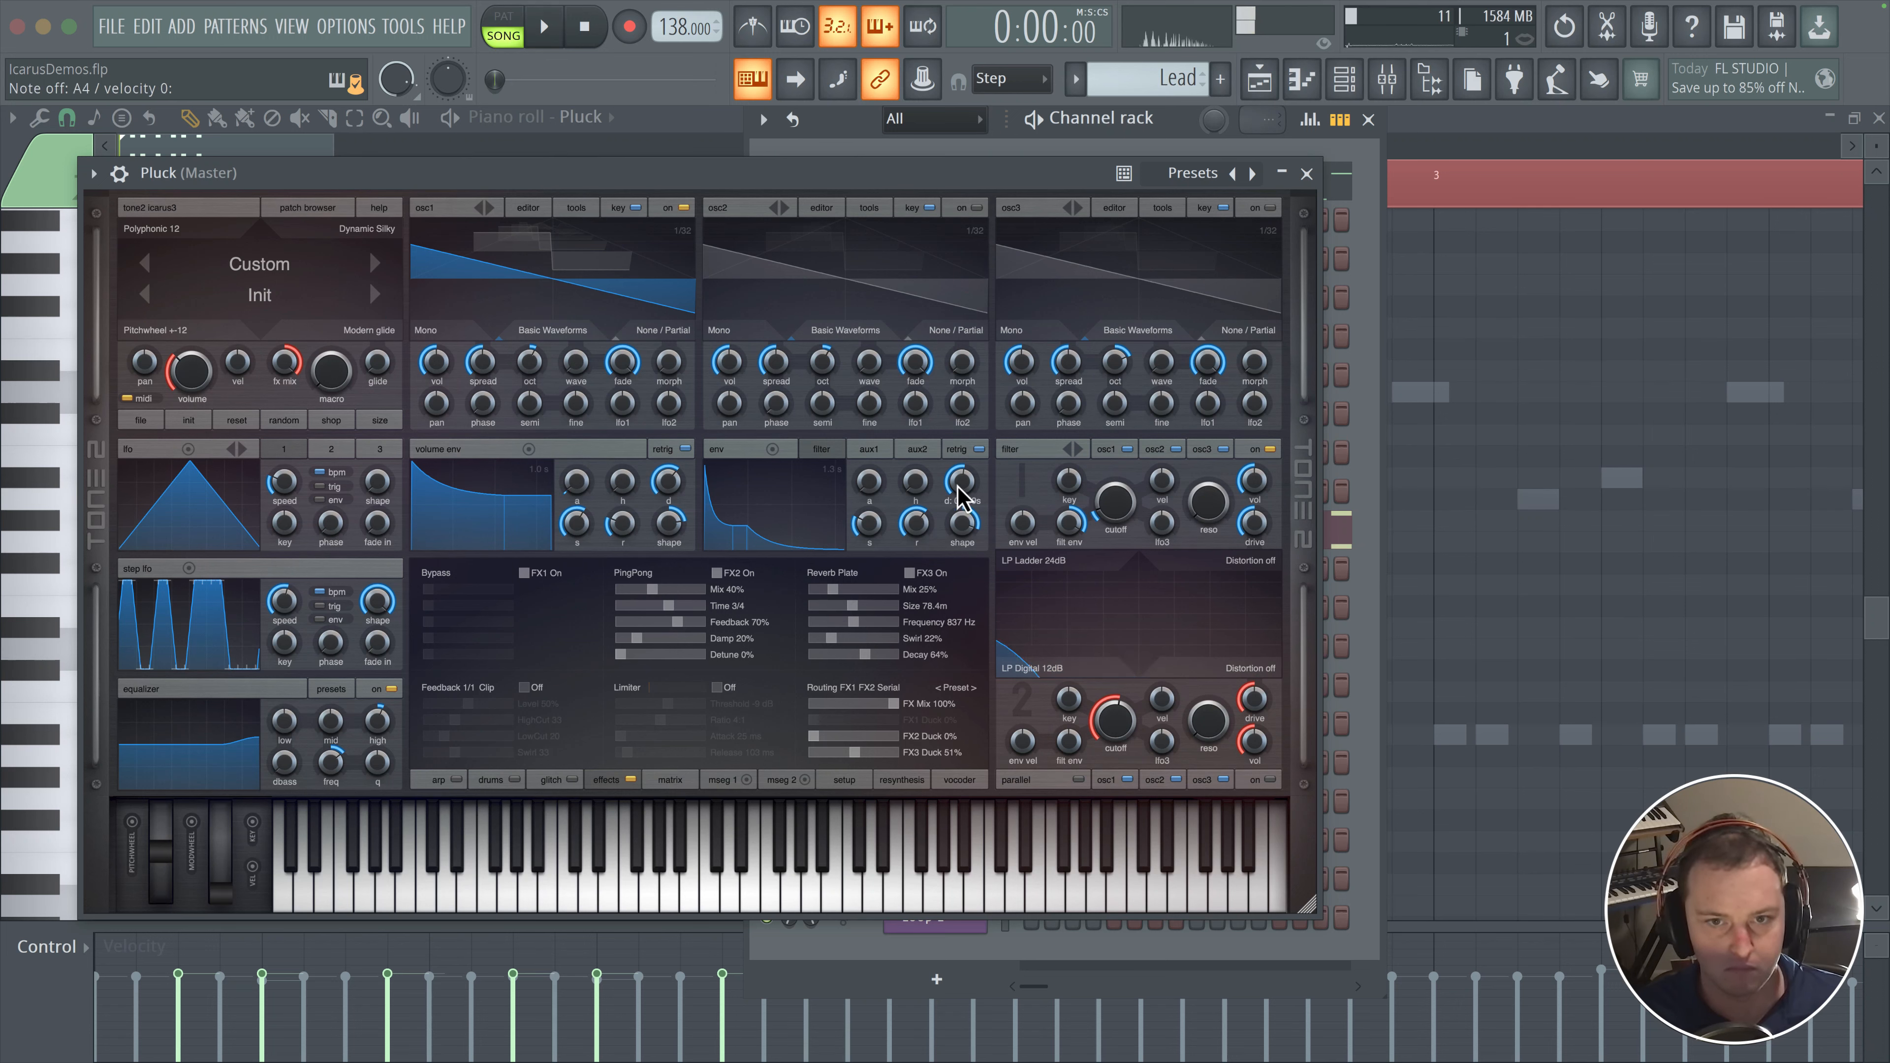
mouse_move(959, 482)
mouse_down()
mouse_move(954, 529)
mouse_move(954, 495)
mouse_up()
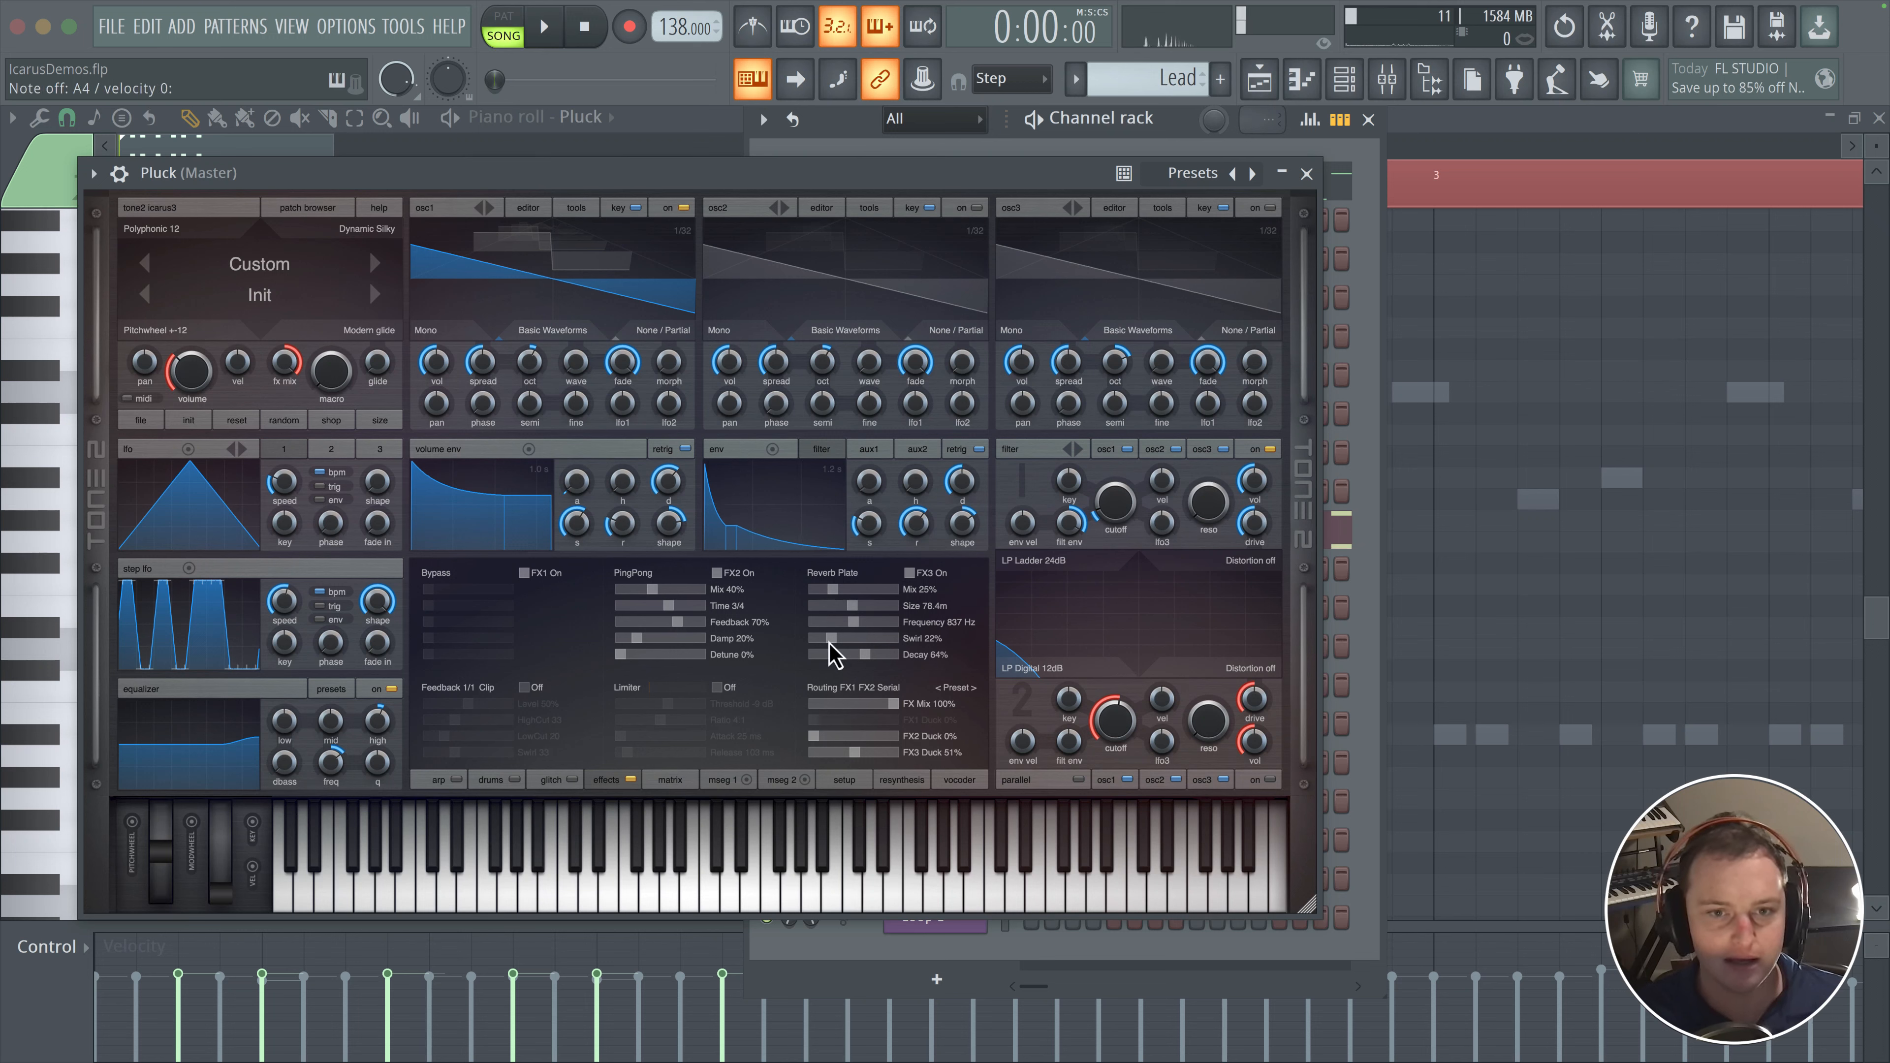
- Shape the Aux1 envelope's decay and route it to Cutoff 1 with a small positive modulation amount
click(866, 447)
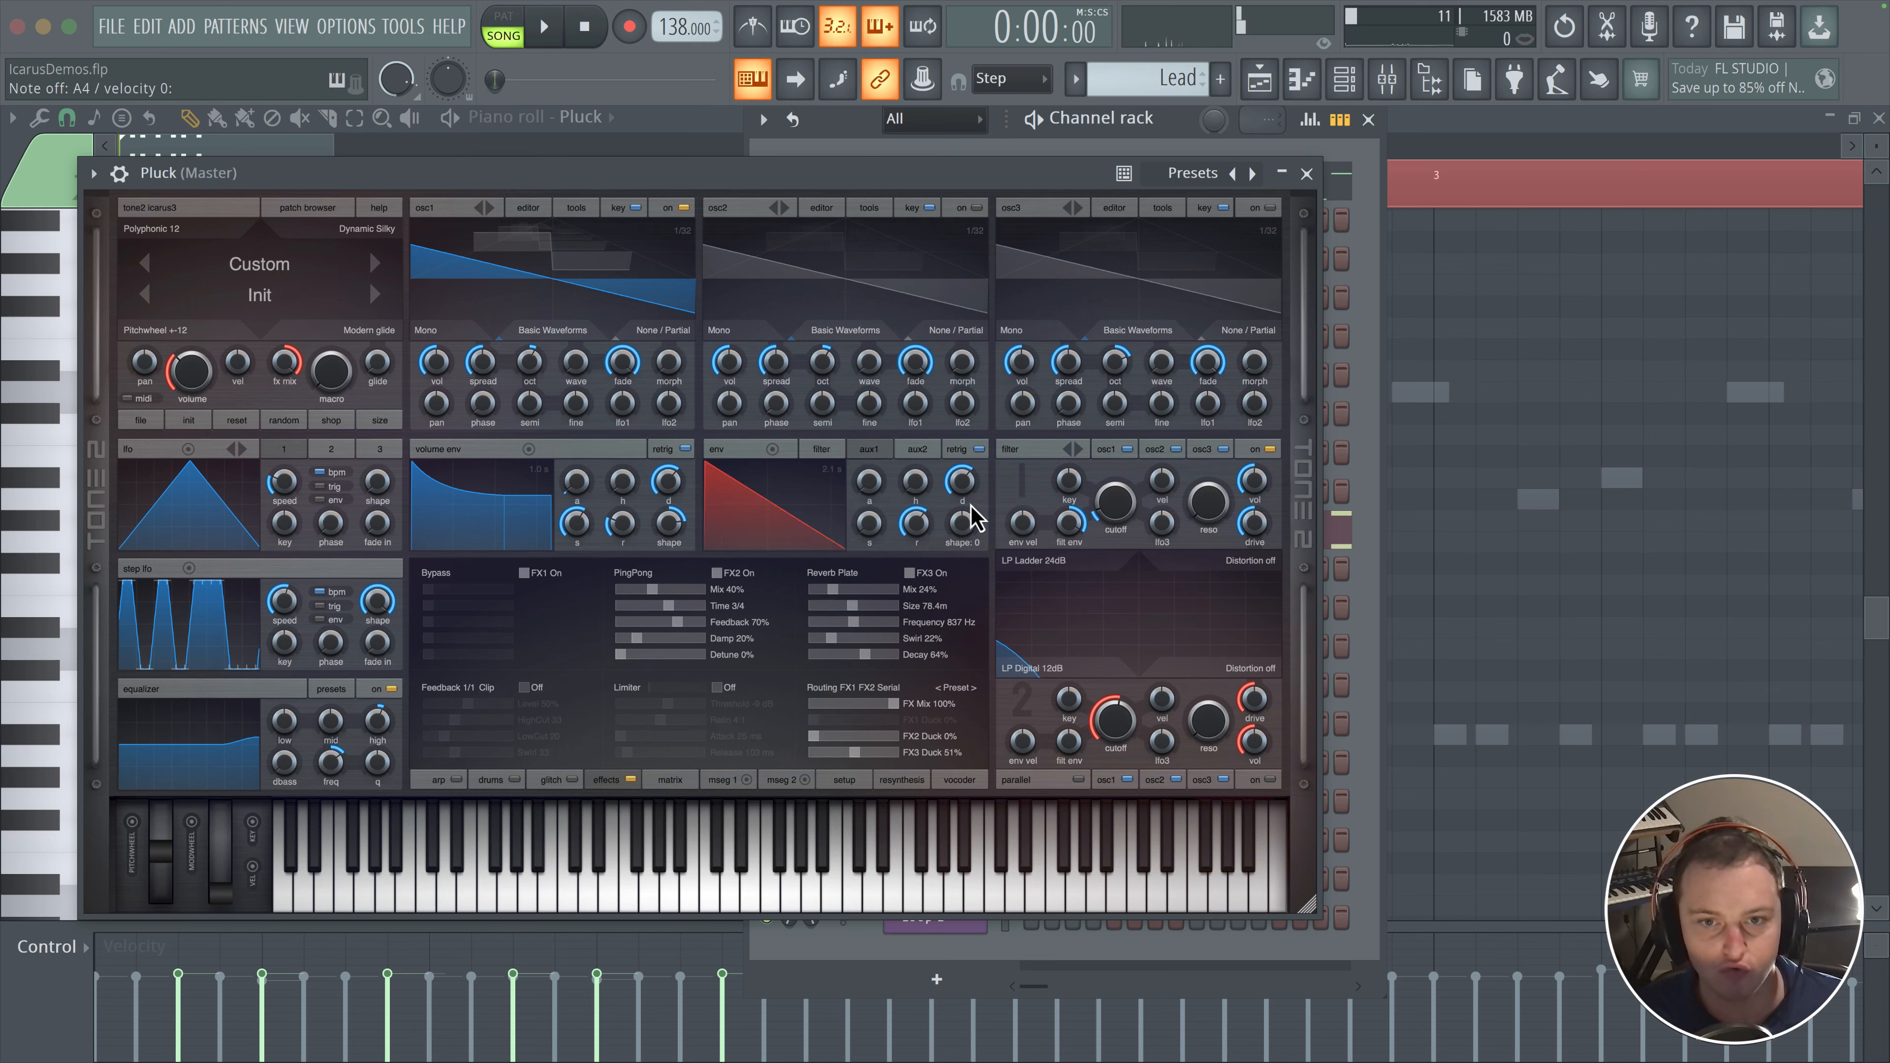
drag(970, 508, 970, 505)
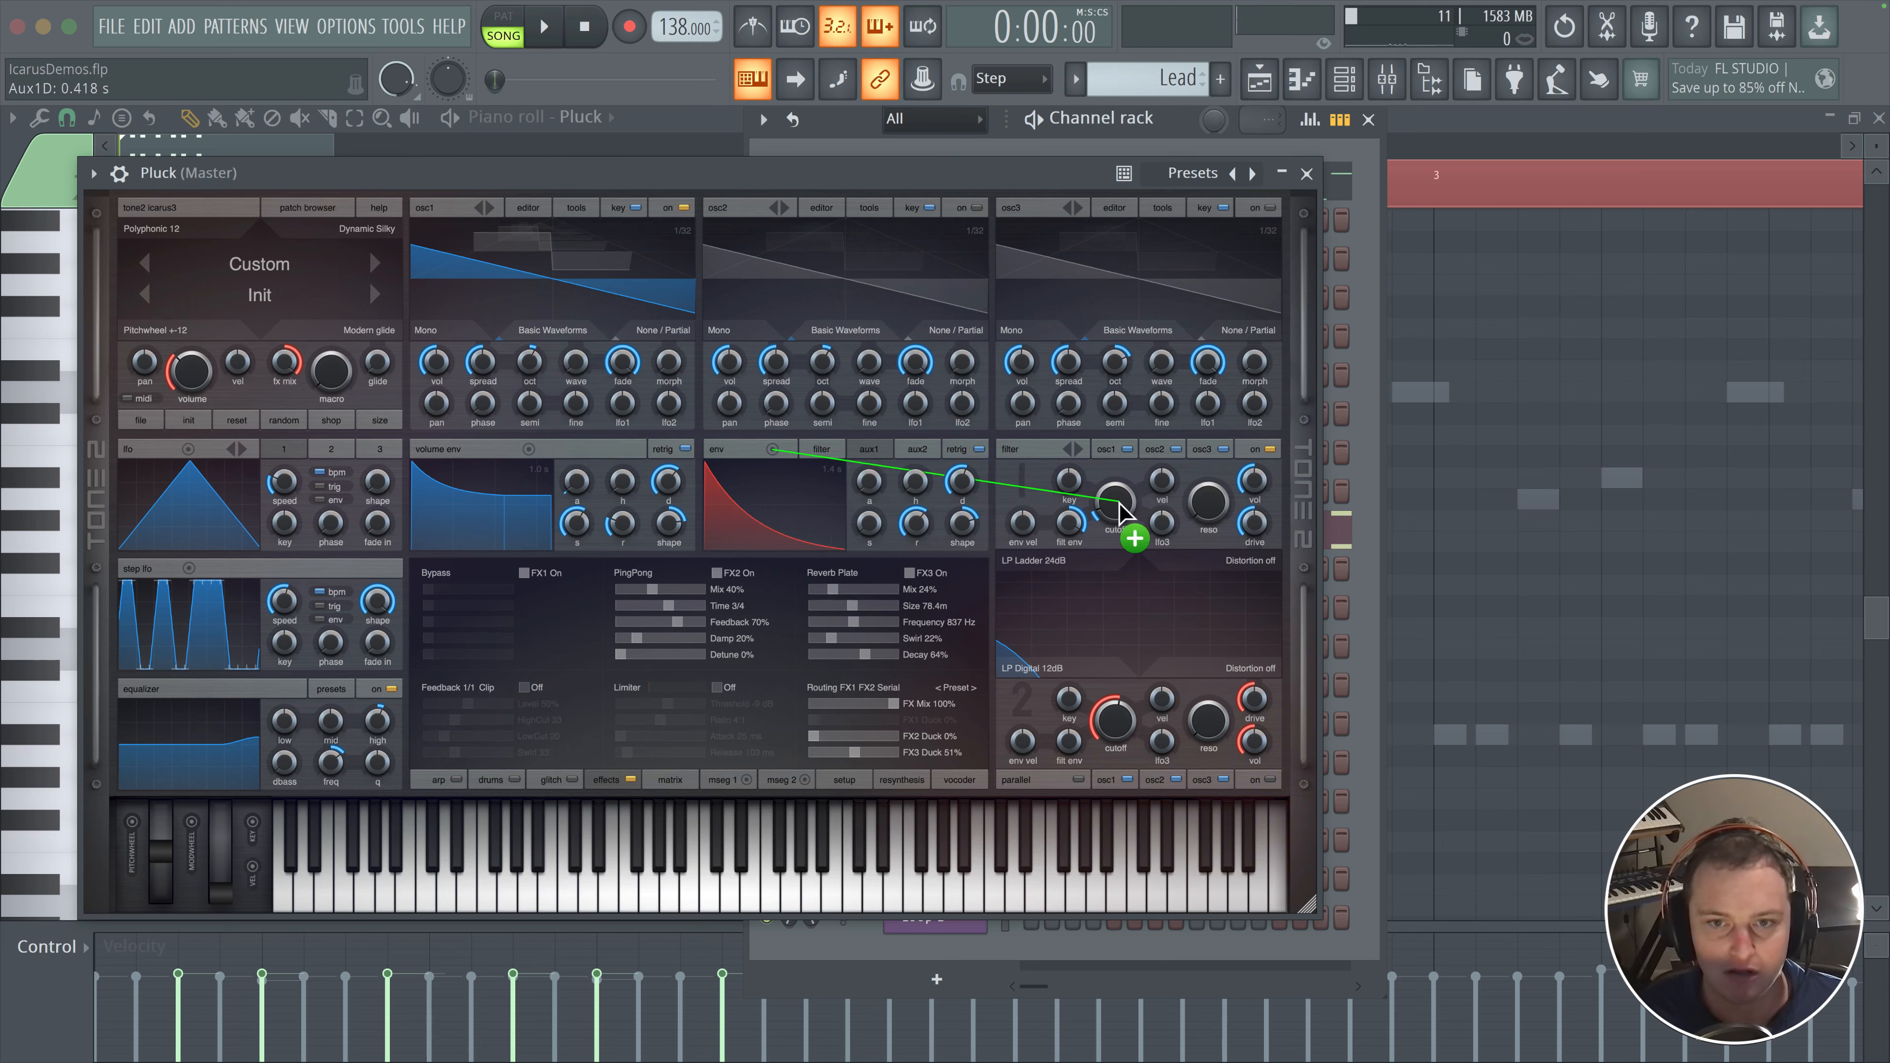
drag(1120, 510, 1116, 509)
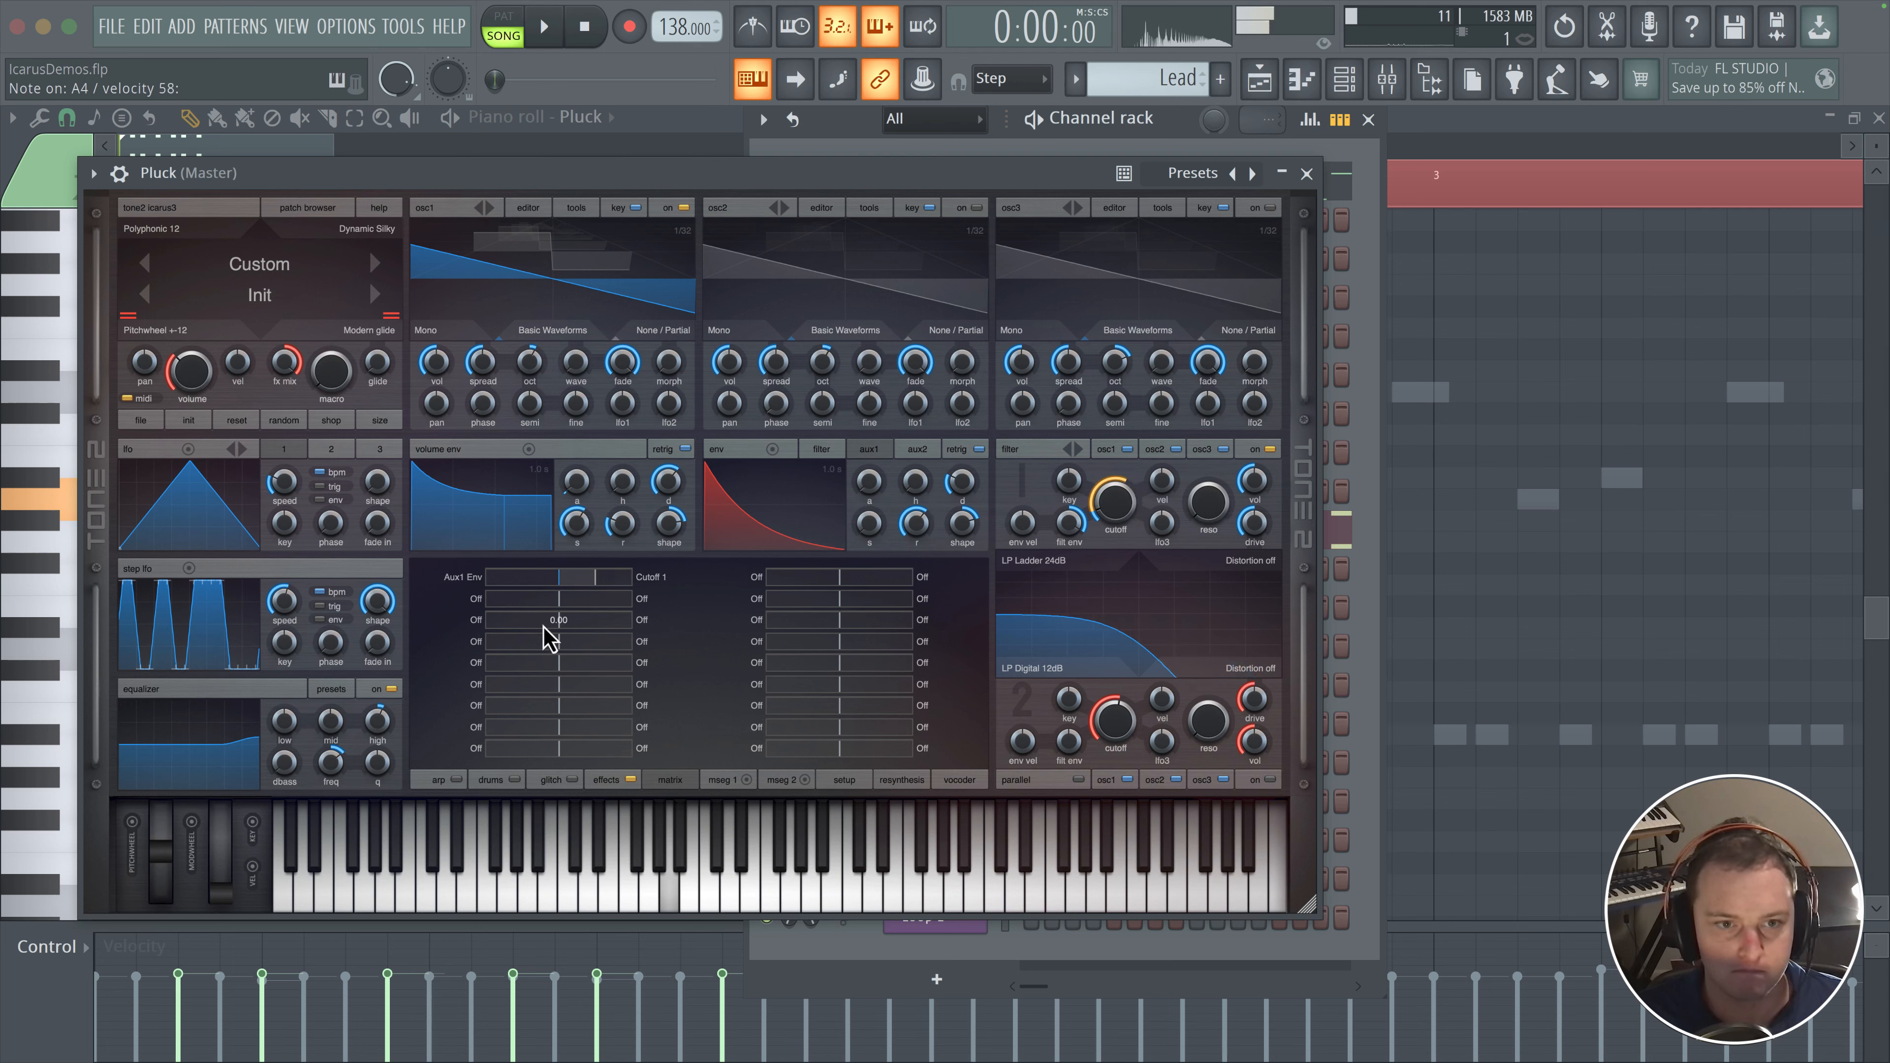
mouse_move(563, 584)
mouse_down()
mouse_move(584, 599)
mouse_move(580, 584)
mouse_up()
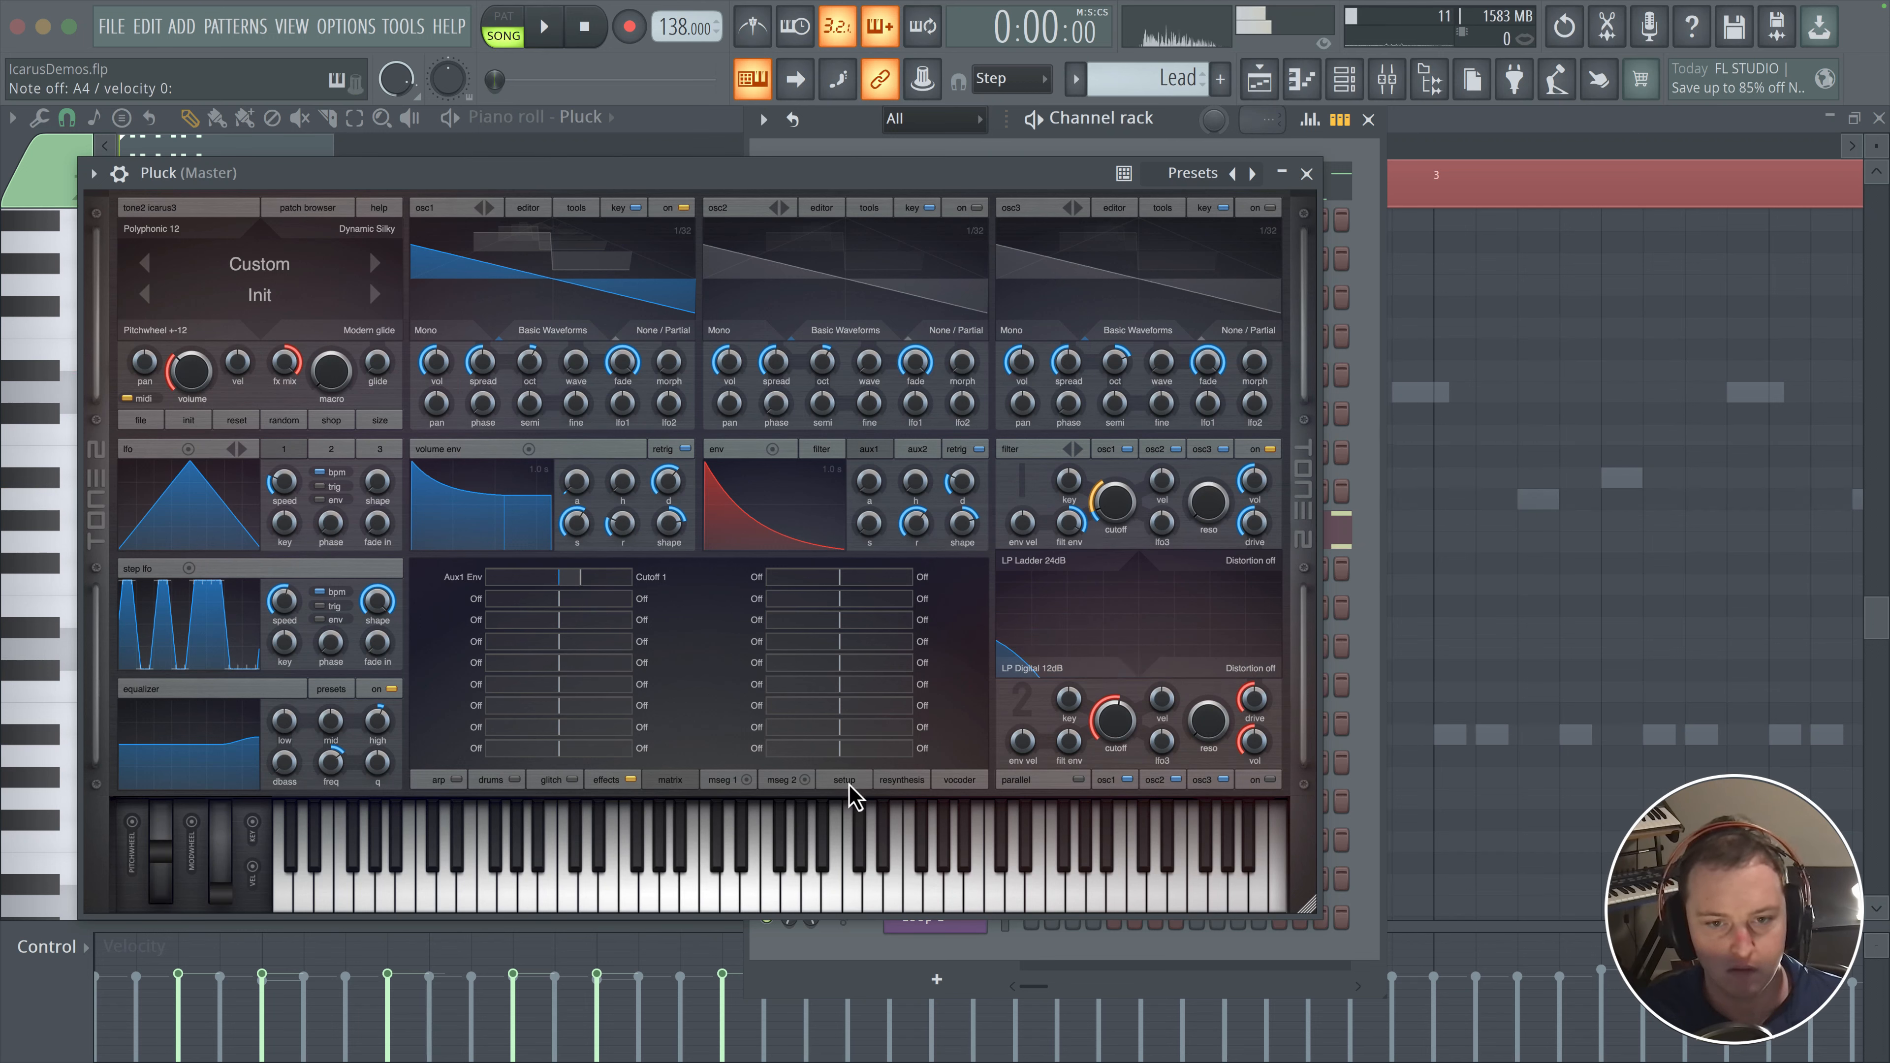
- Reduce the Reverb Plate mix to 21% and the PingPong delay mix to 34%
click(605, 780)
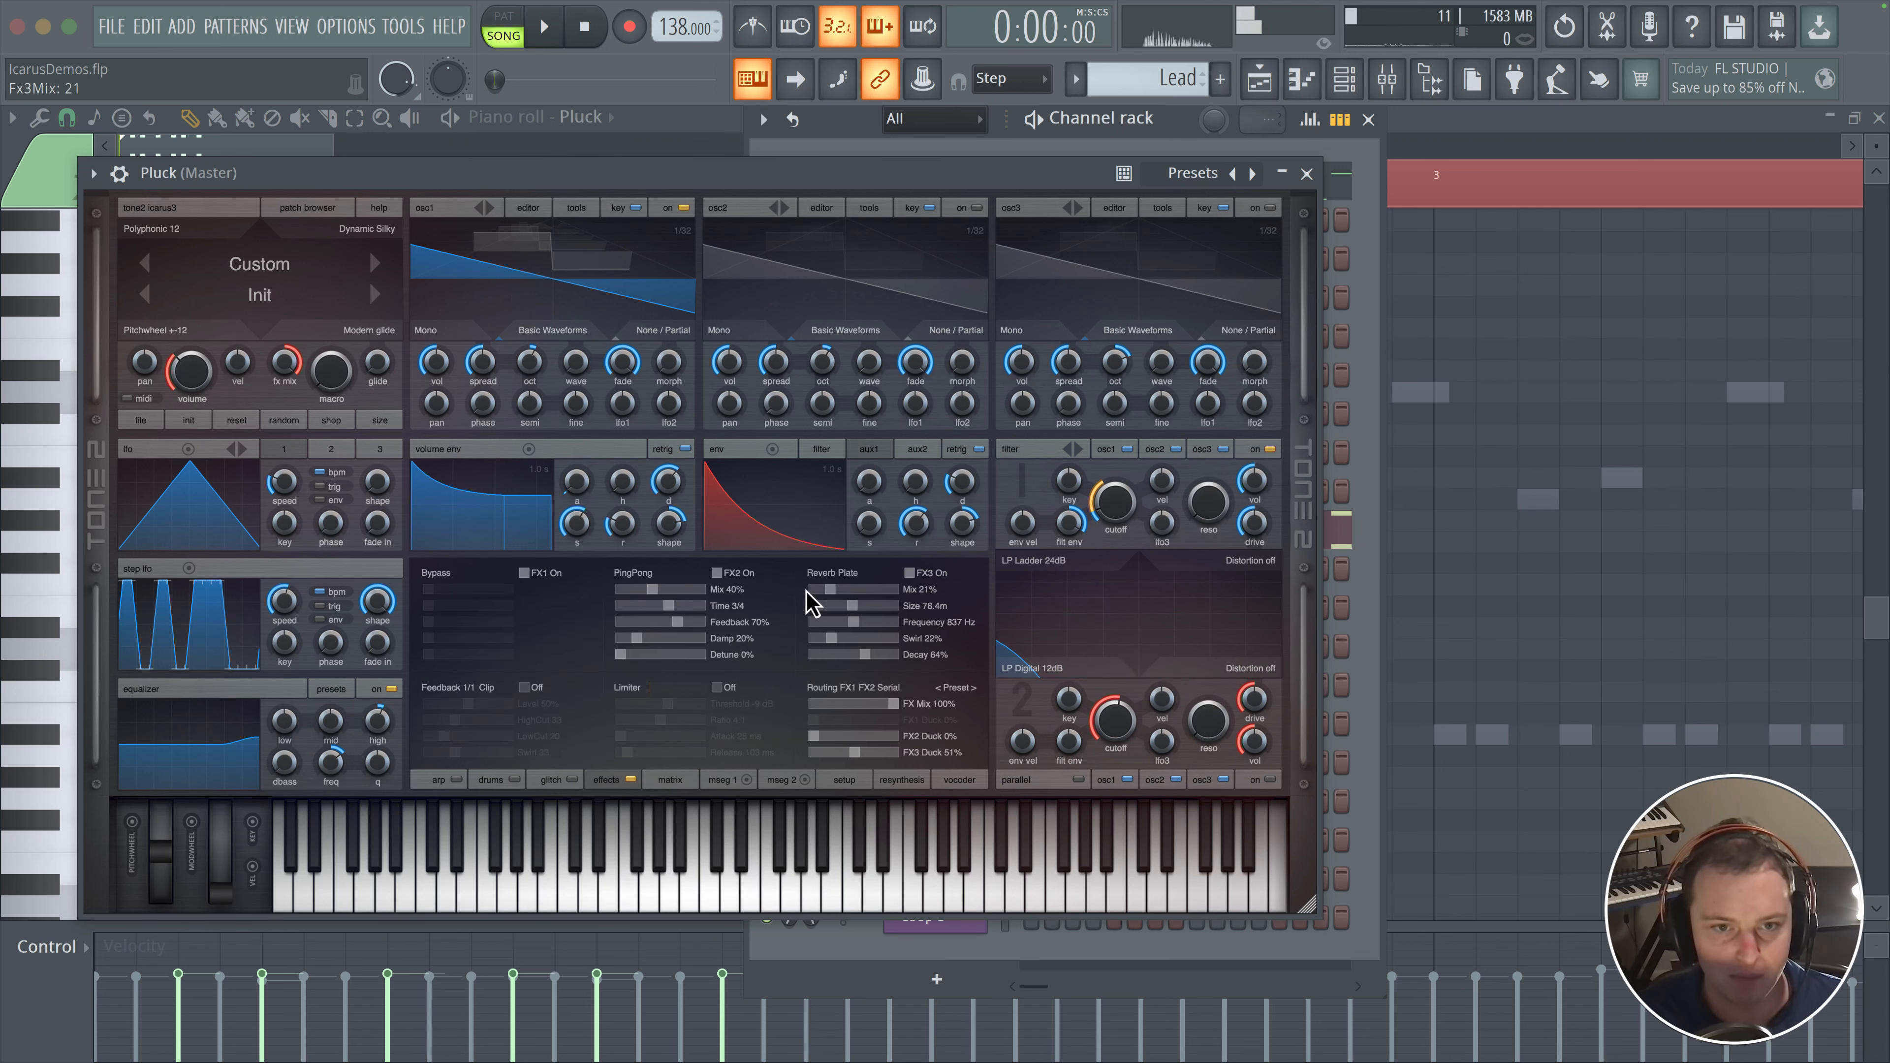
drag(651, 591, 646, 592)
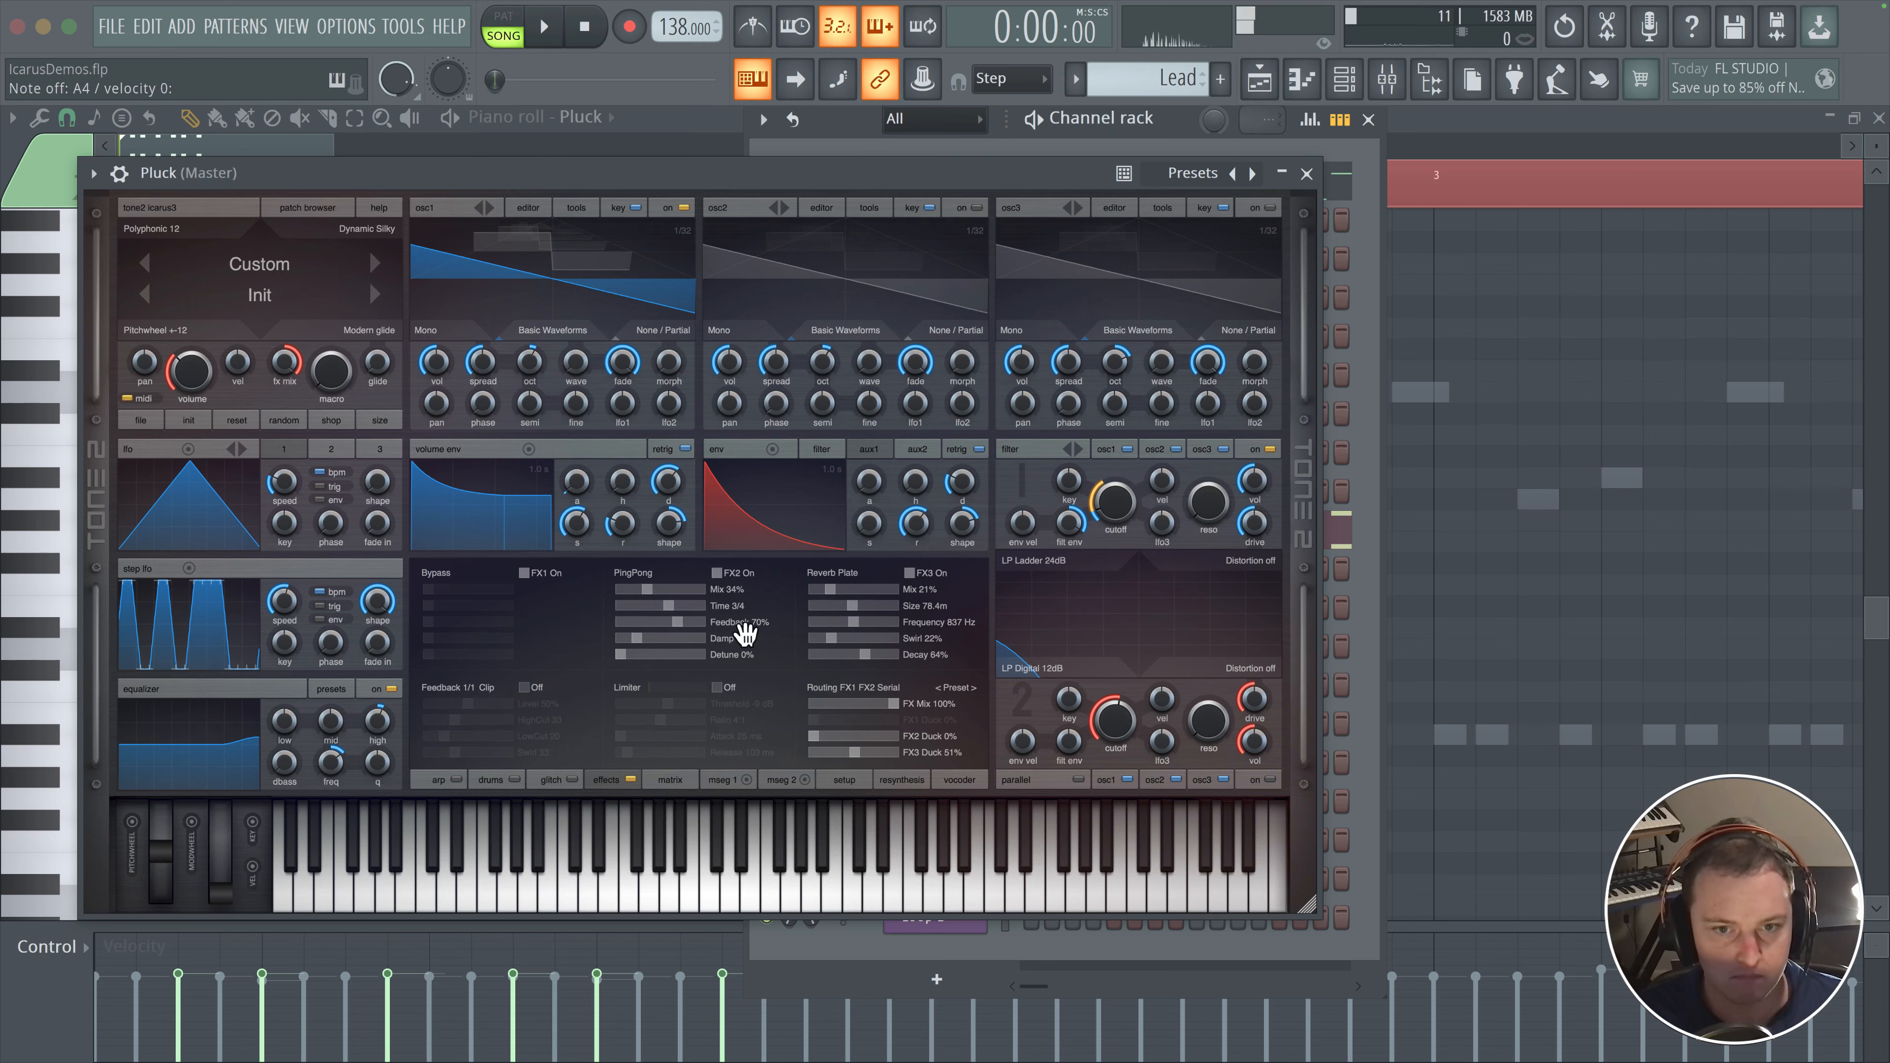
- Compare the pluck with the synth setup's Transient boost switched off and on
click(666, 782)
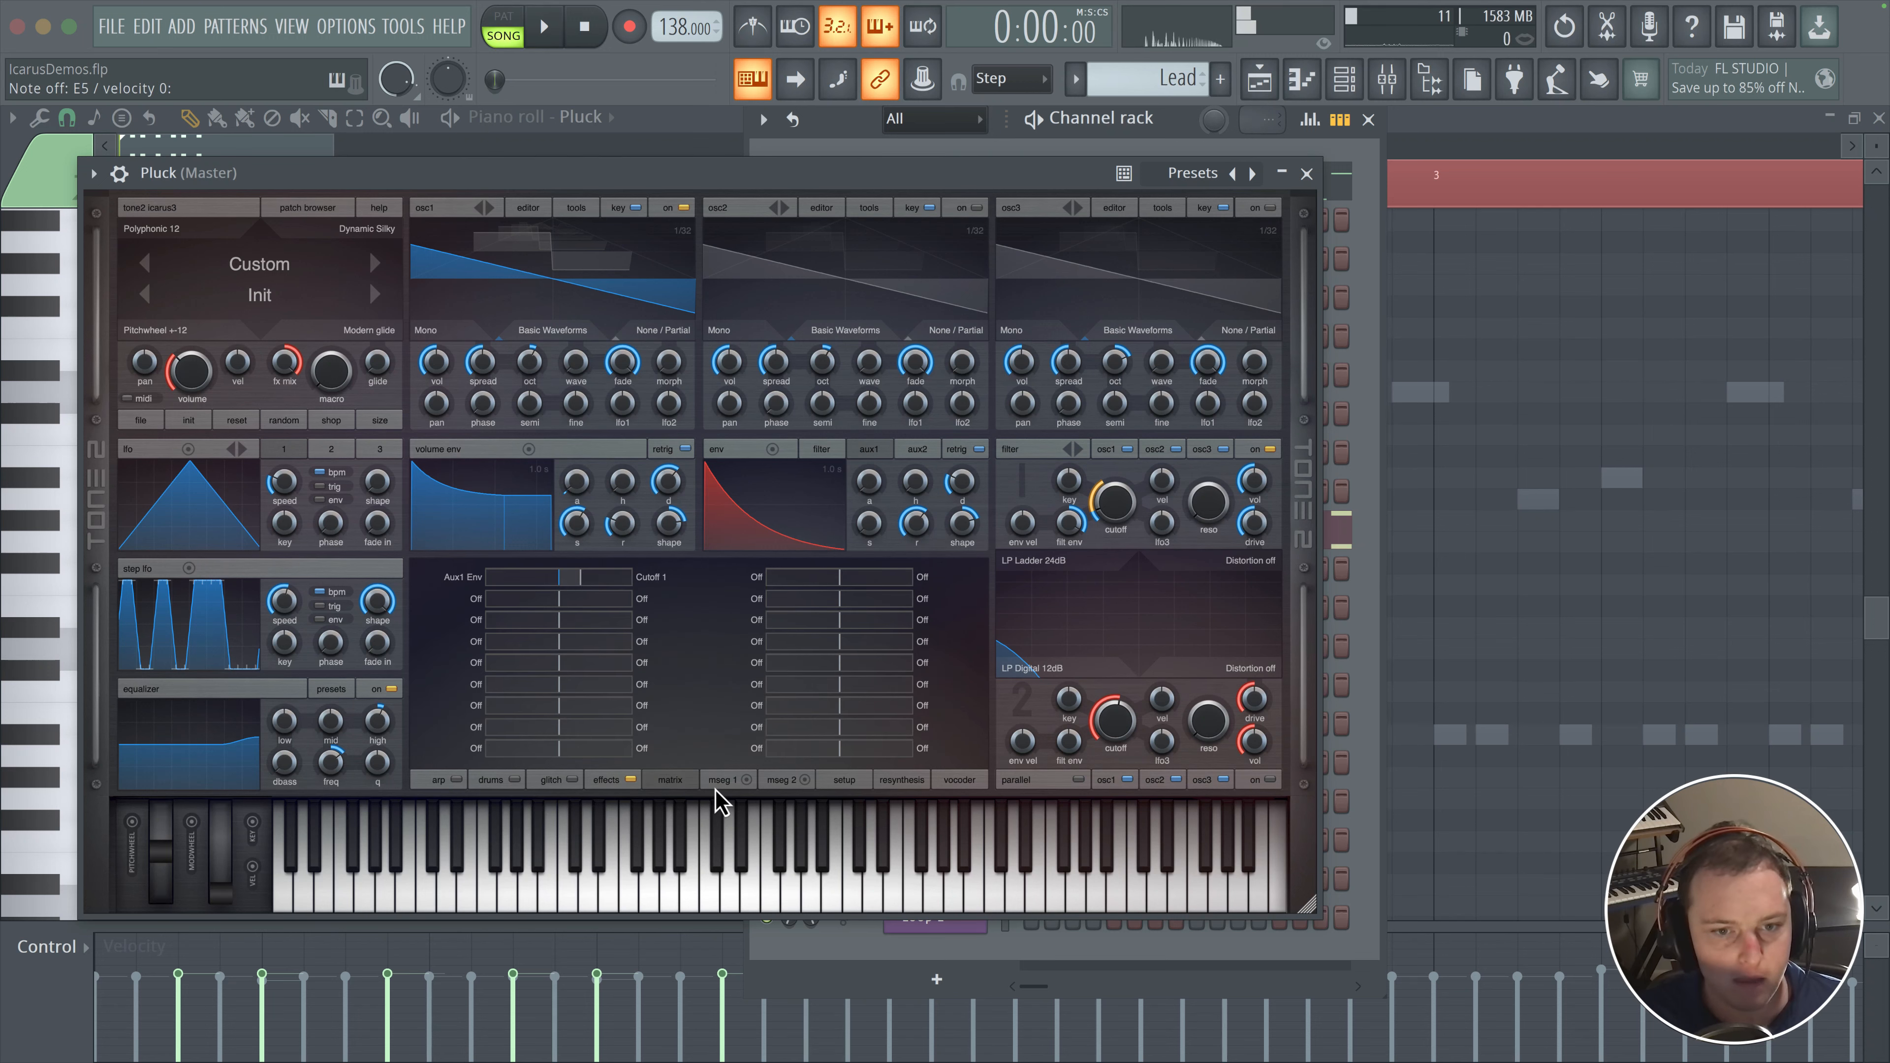
click(828, 785)
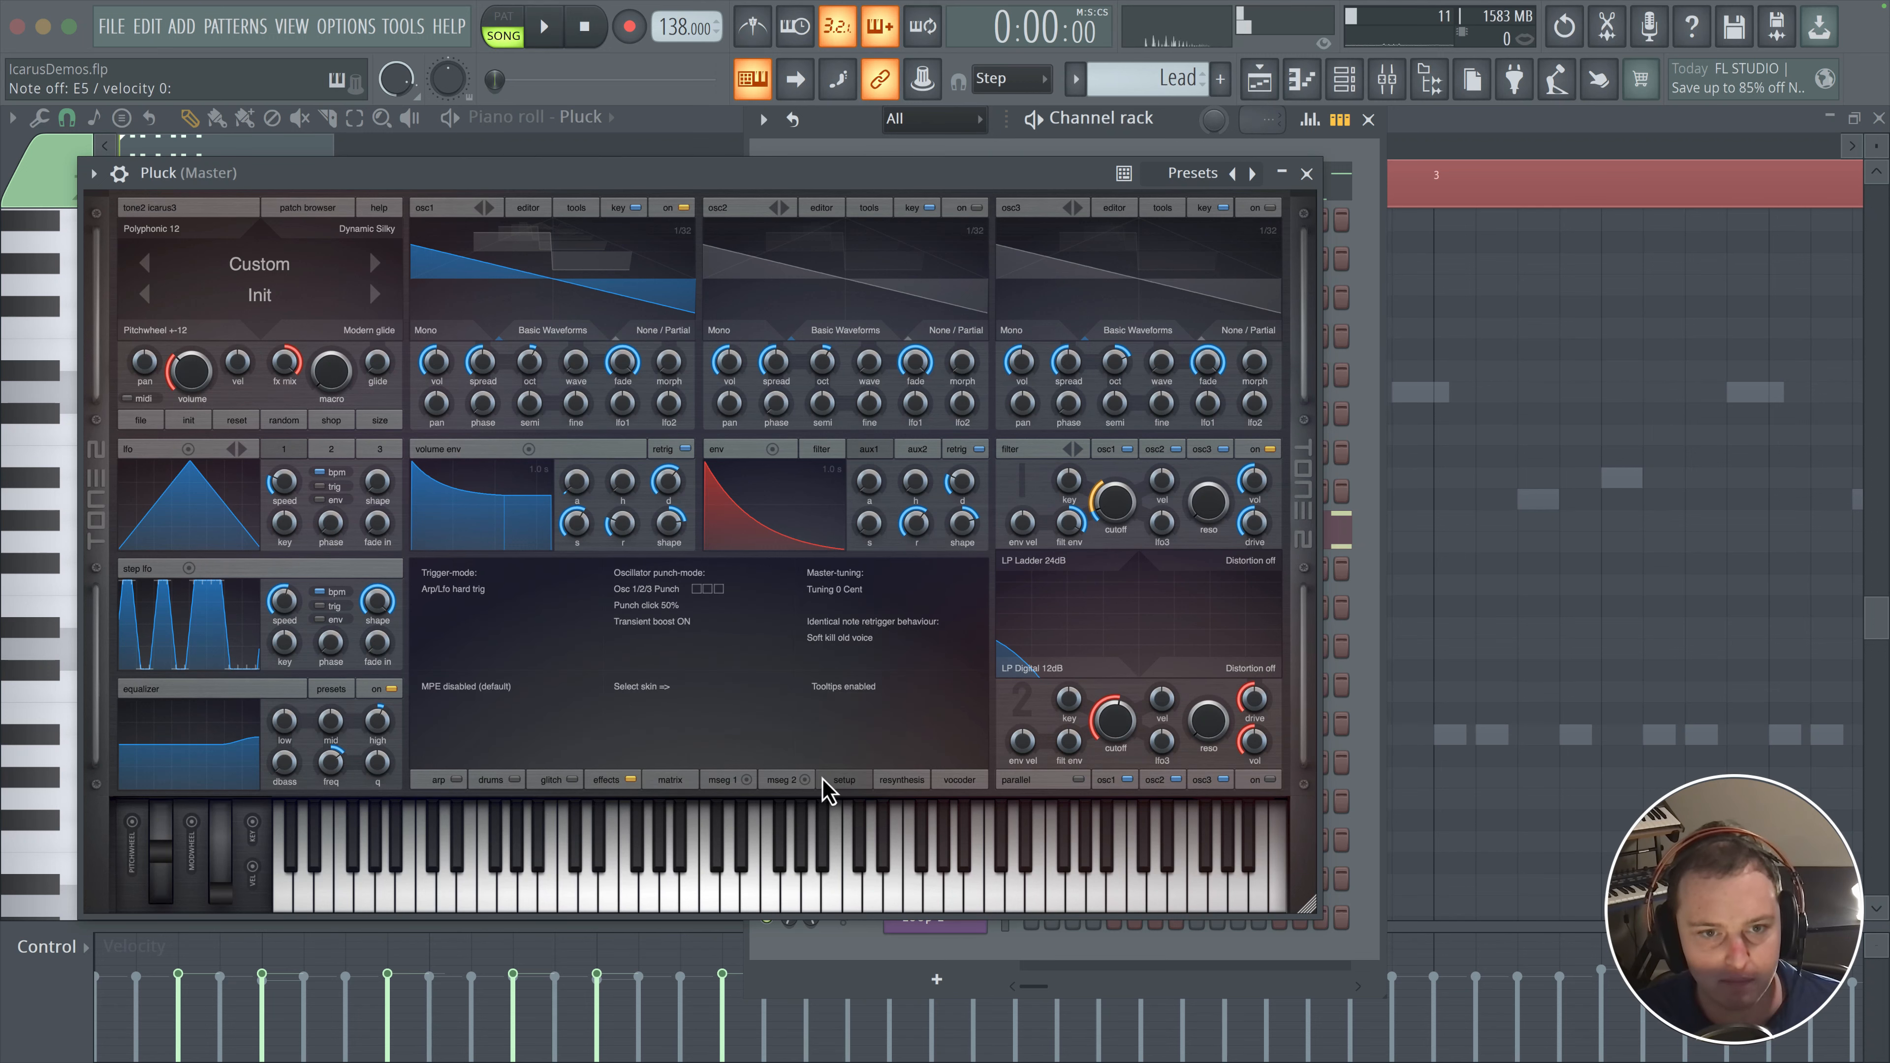
click(690, 623)
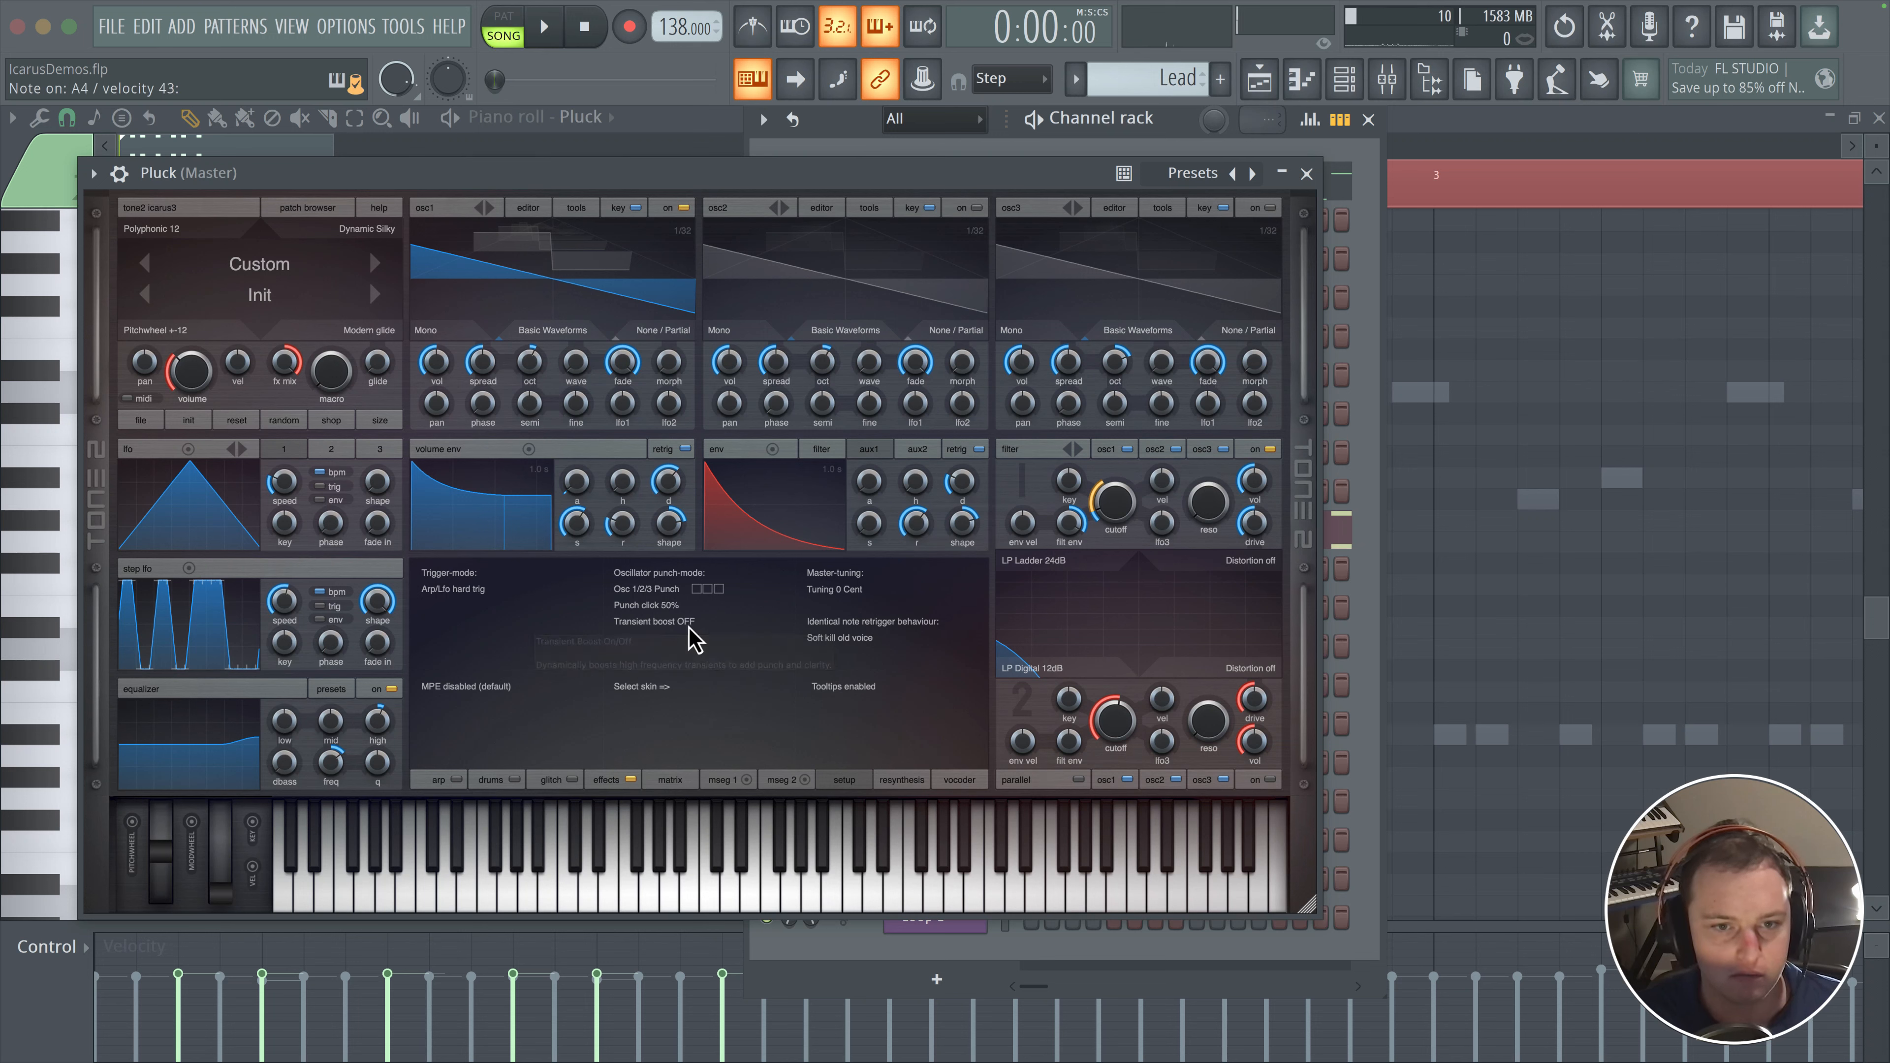
click(689, 623)
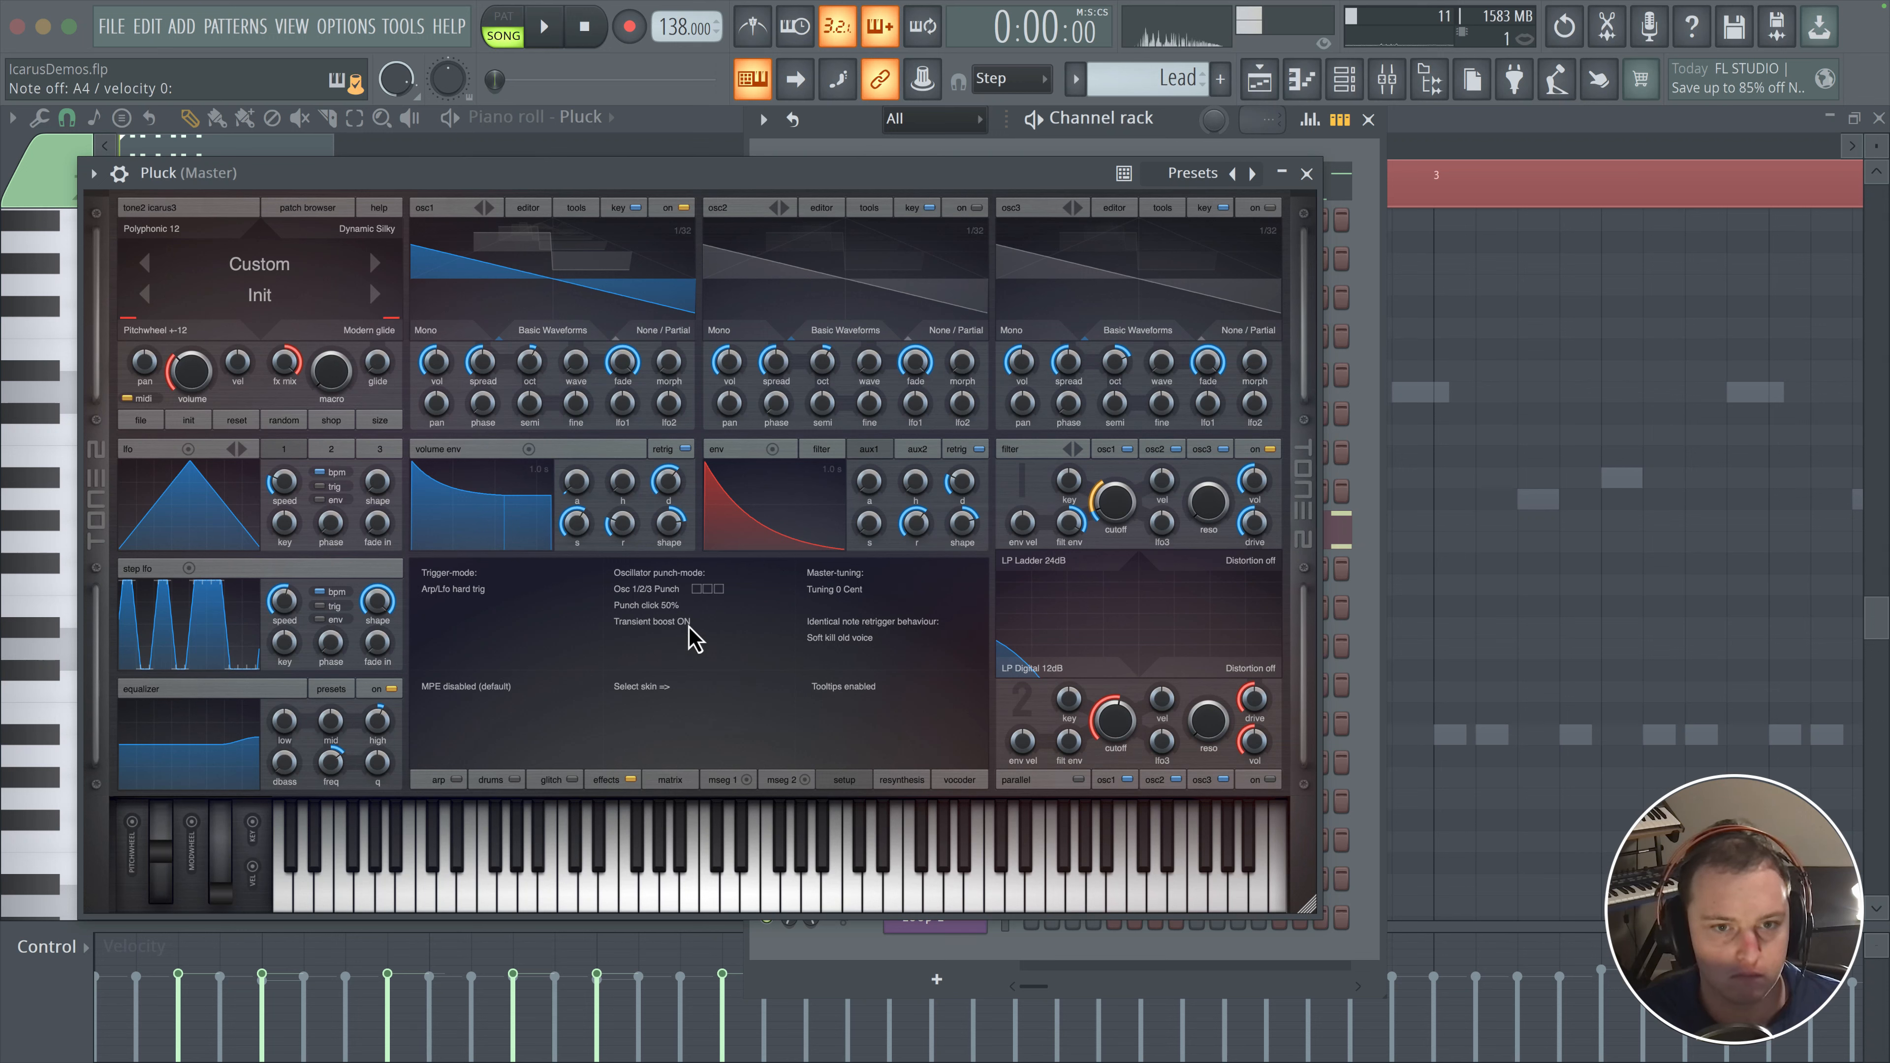
click(689, 622)
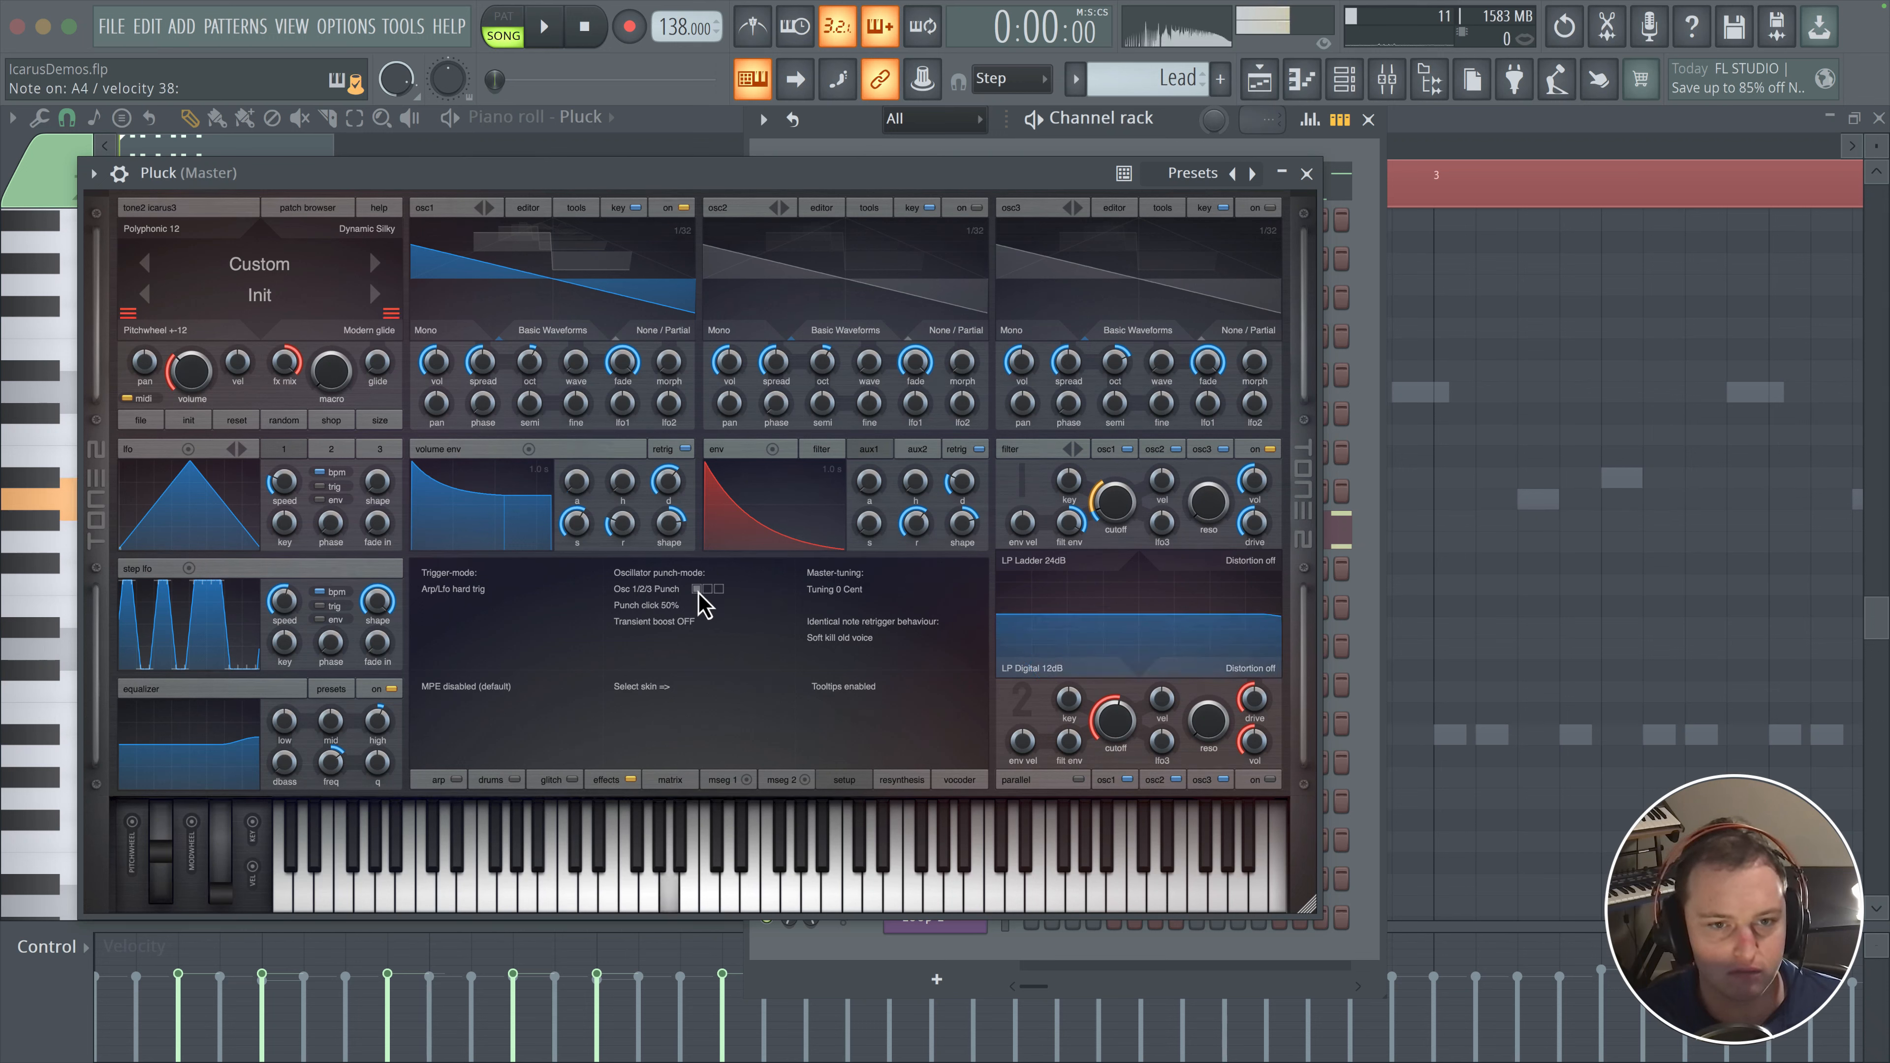
- Enable punch for oscillator 1, try Punch pop 25%, settle on Punch click 25%, and turn Transient boost on
click(677, 604)
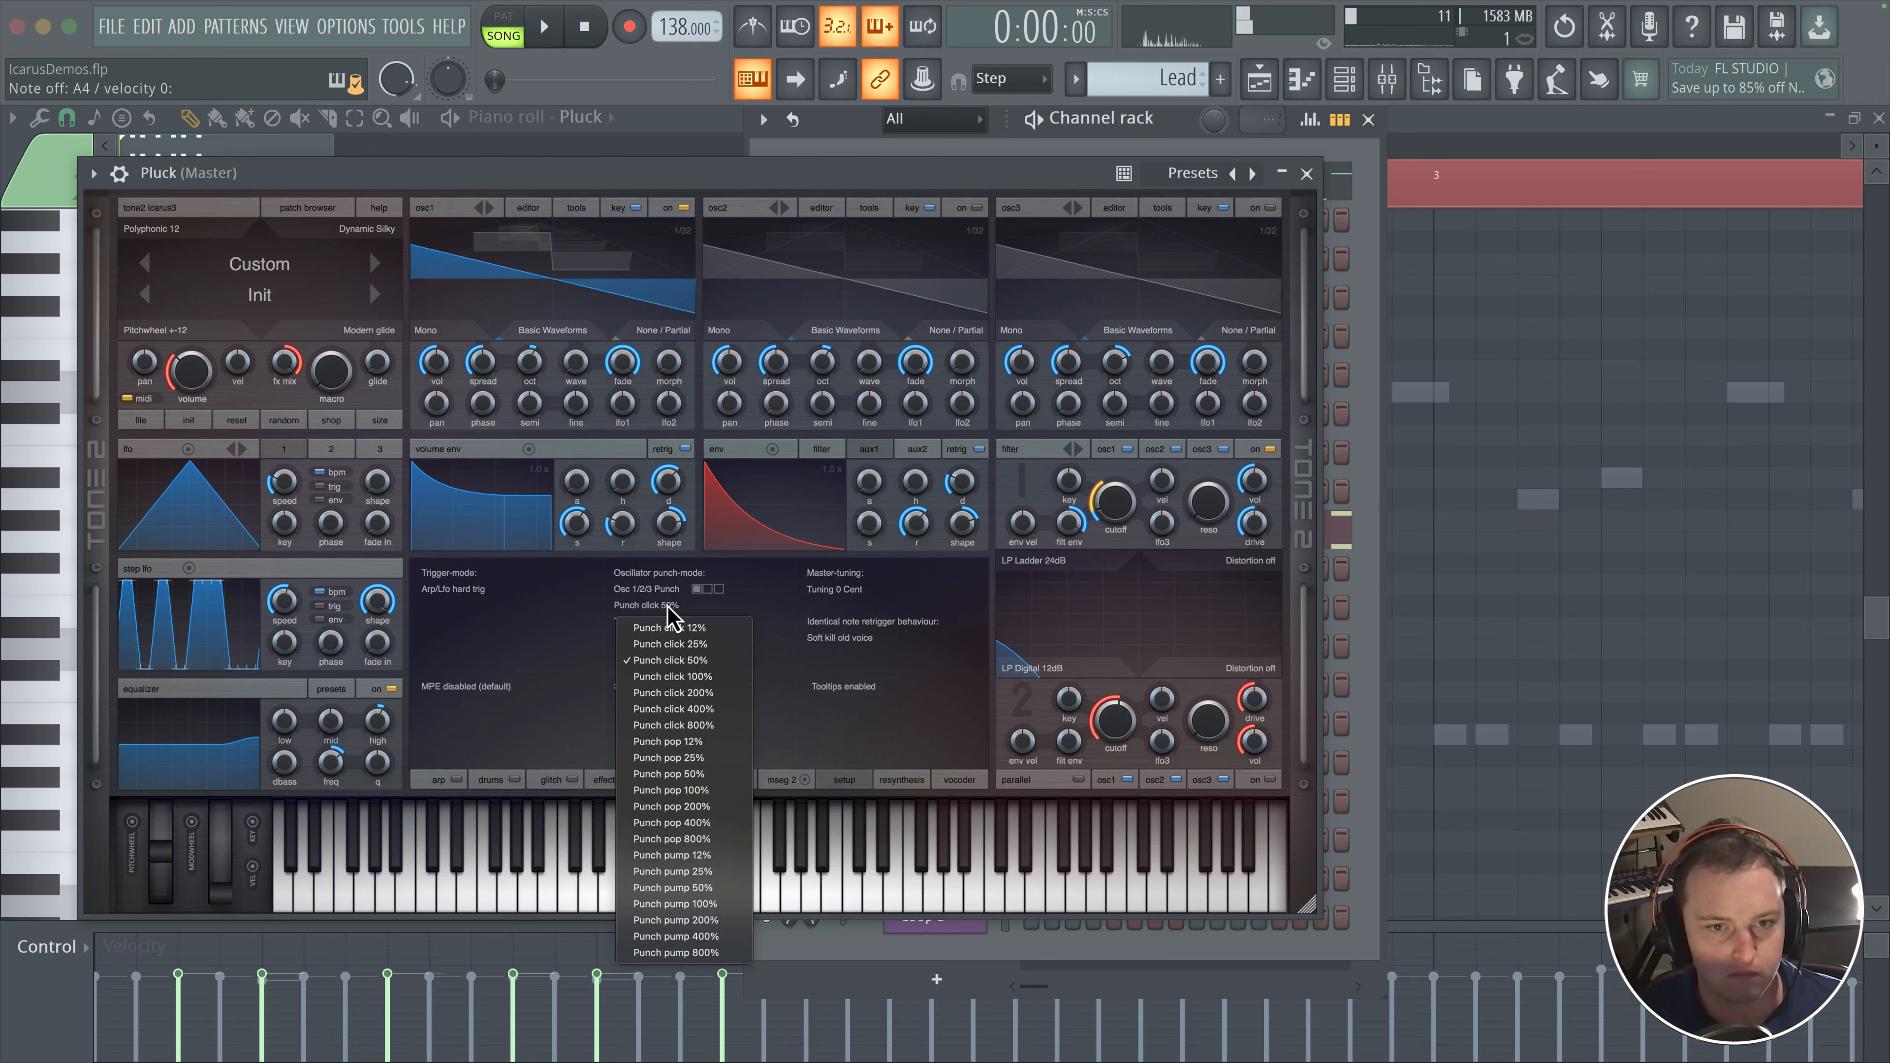
click(670, 758)
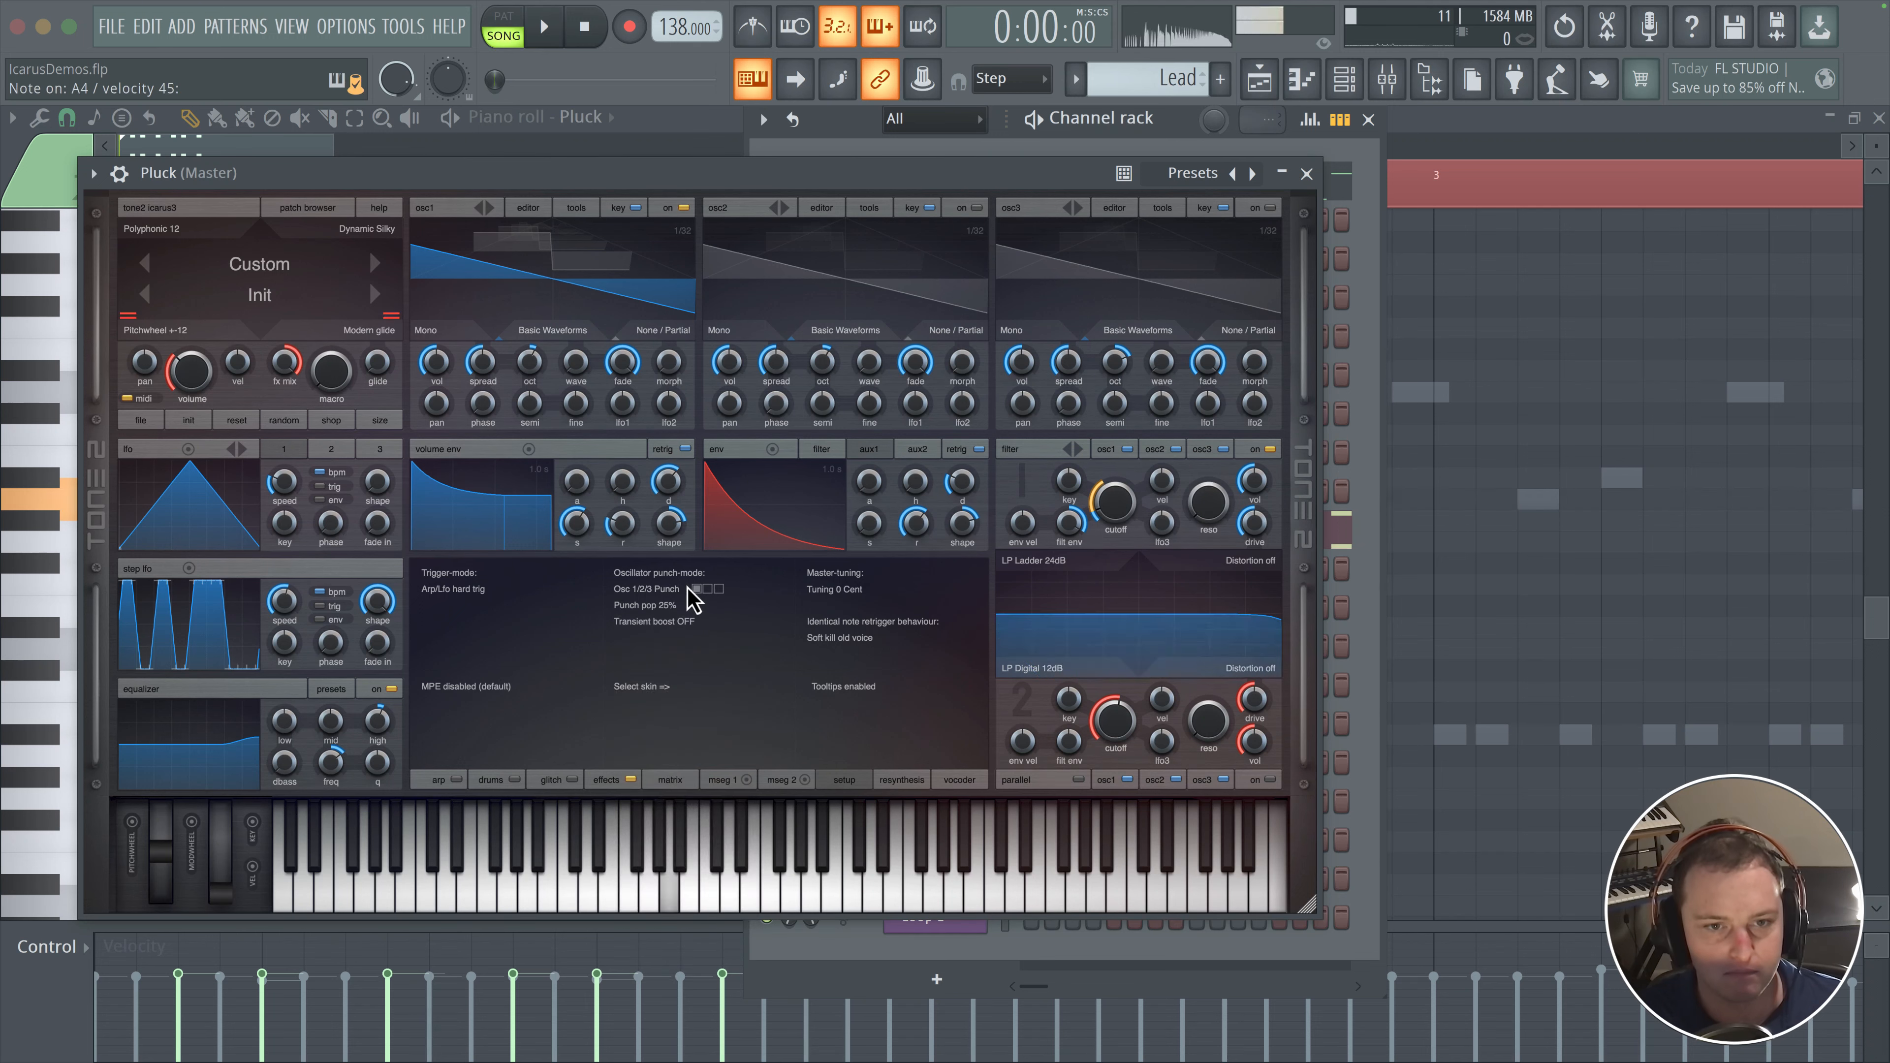
click(674, 606)
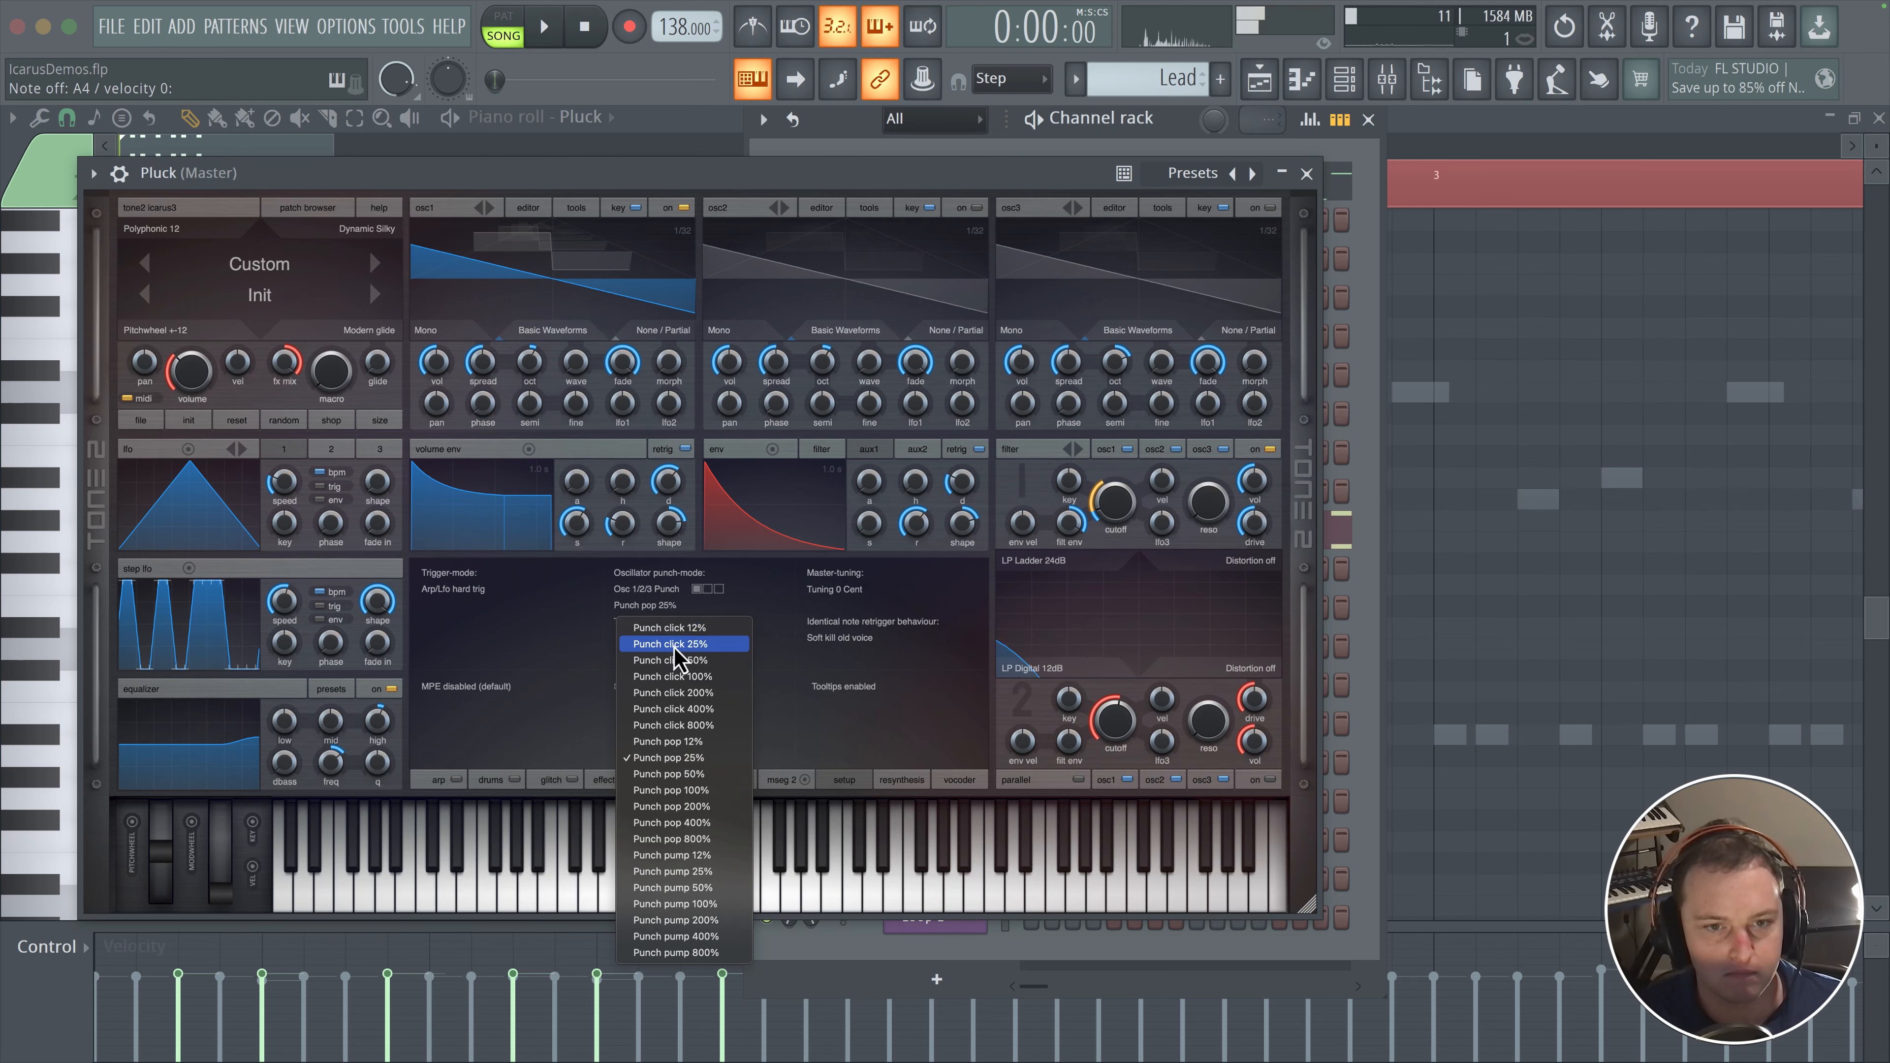
click(677, 645)
click(686, 622)
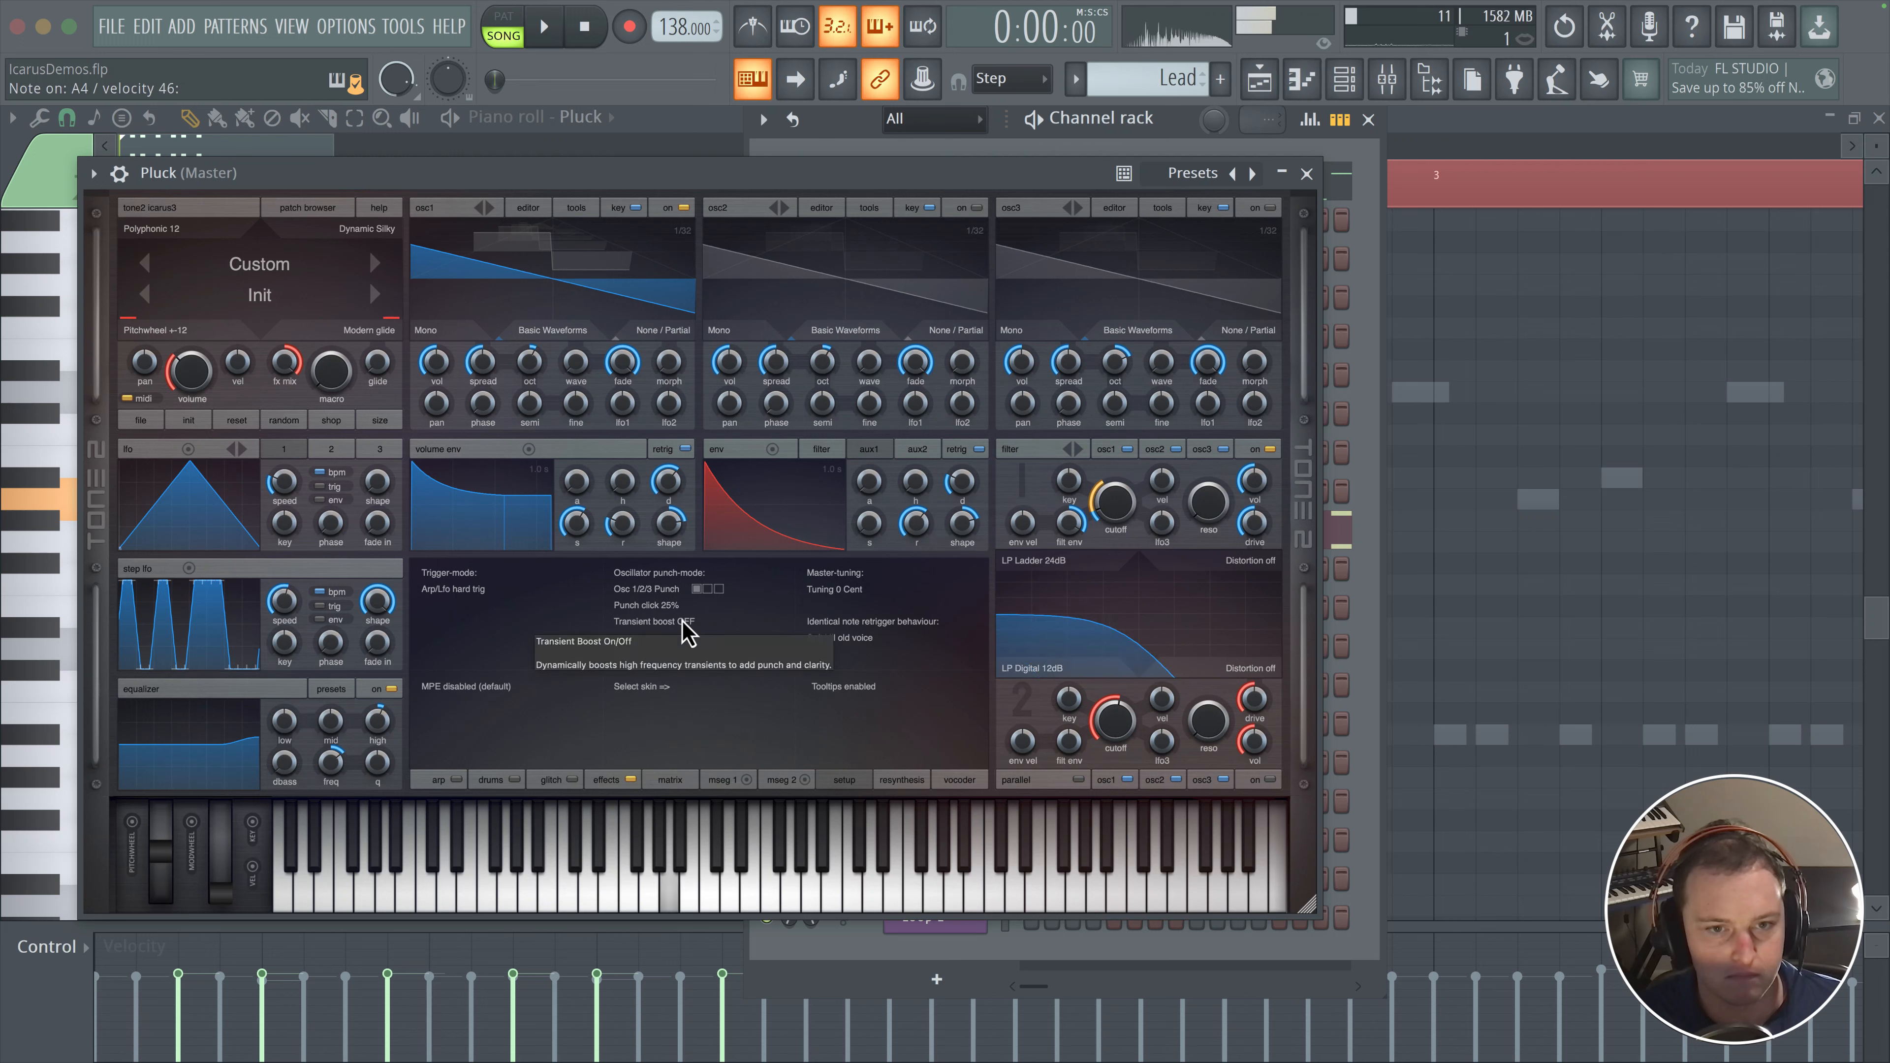
click(688, 641)
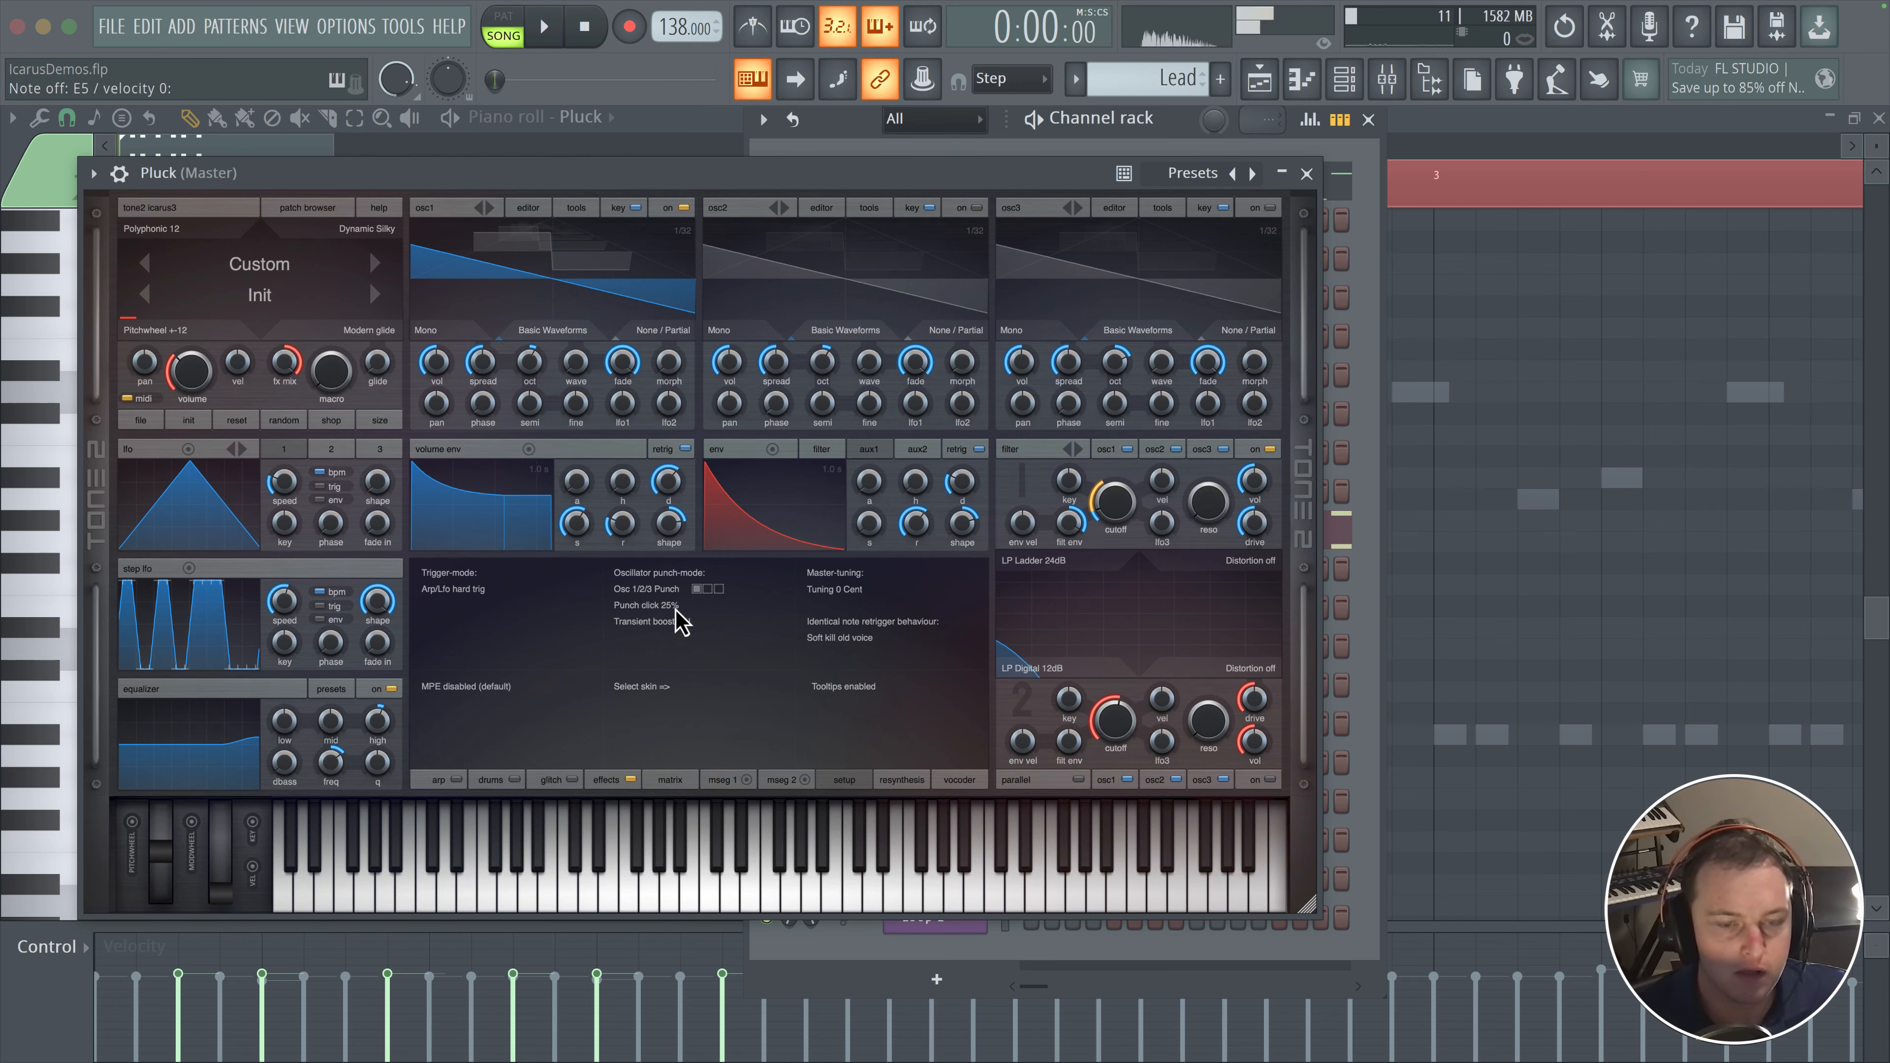
- Try the Punch click 400% mode on oscillator 1 and go back to Punch click 25%
click(646, 605)
click(647, 707)
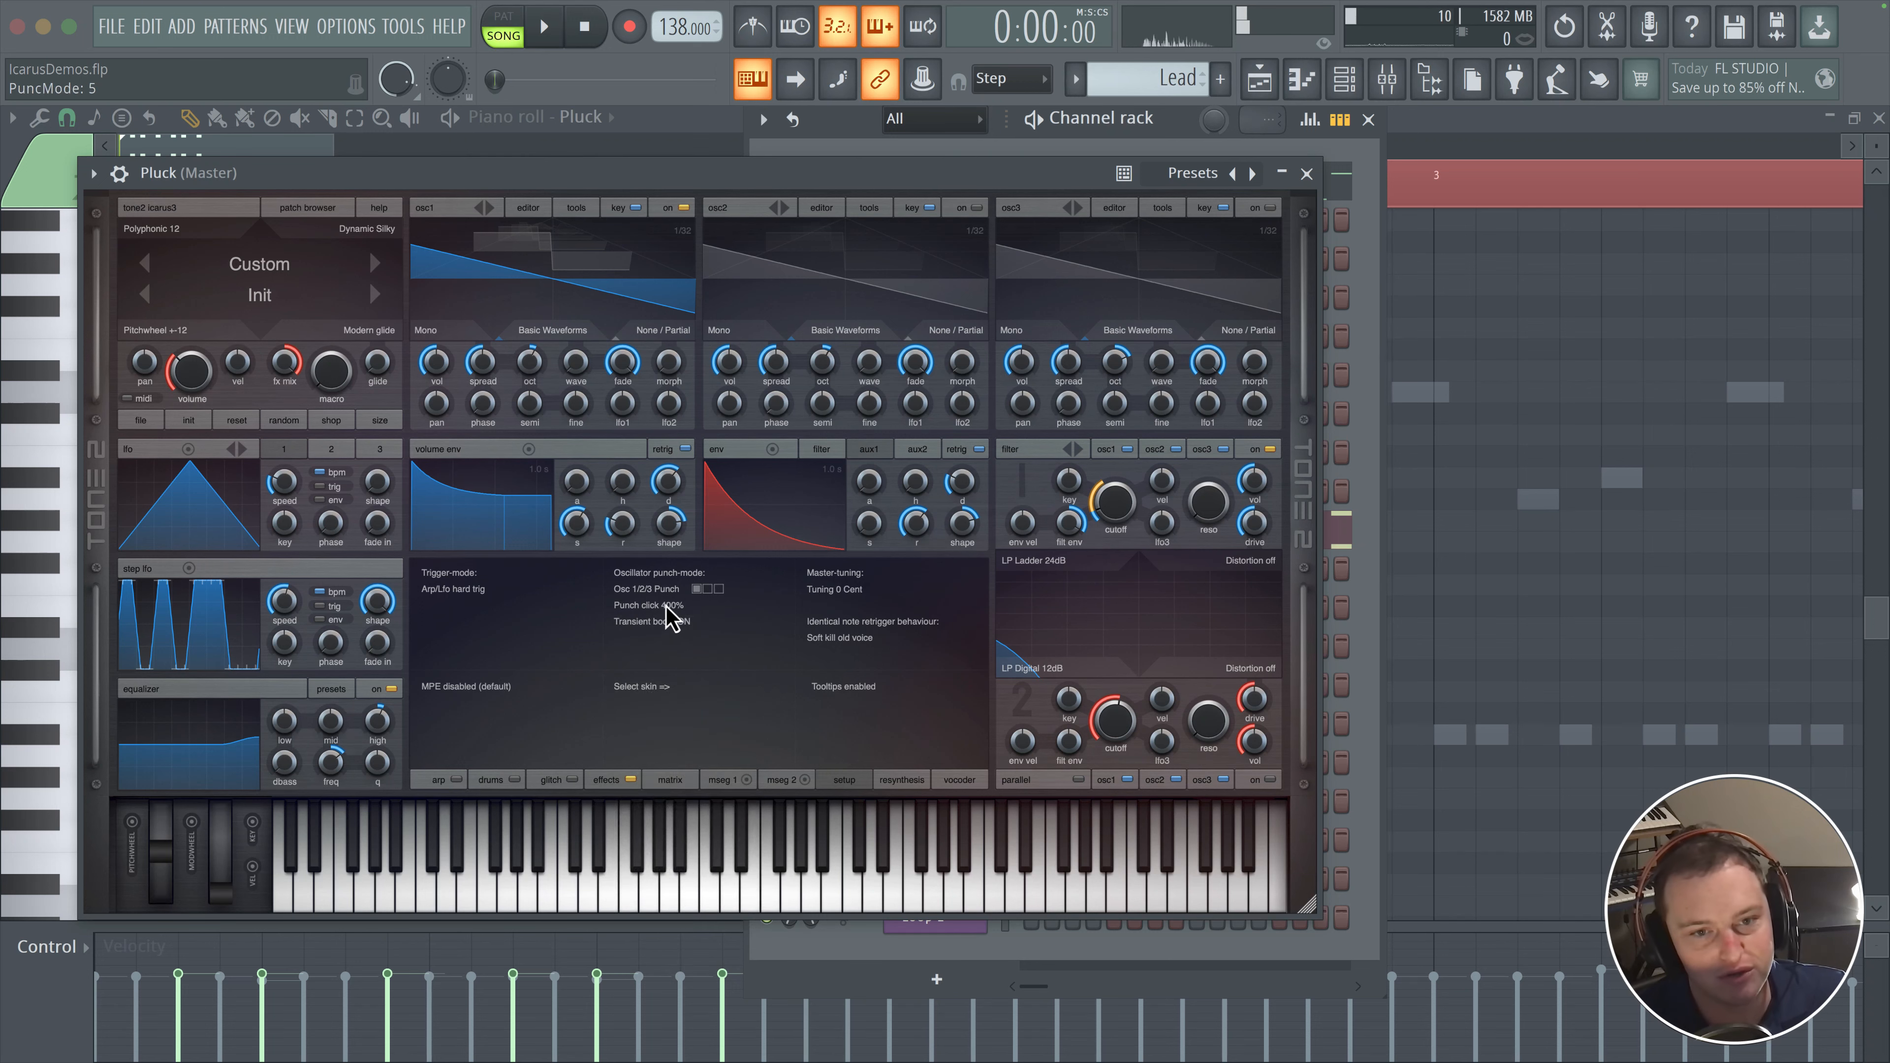
click(670, 606)
click(671, 644)
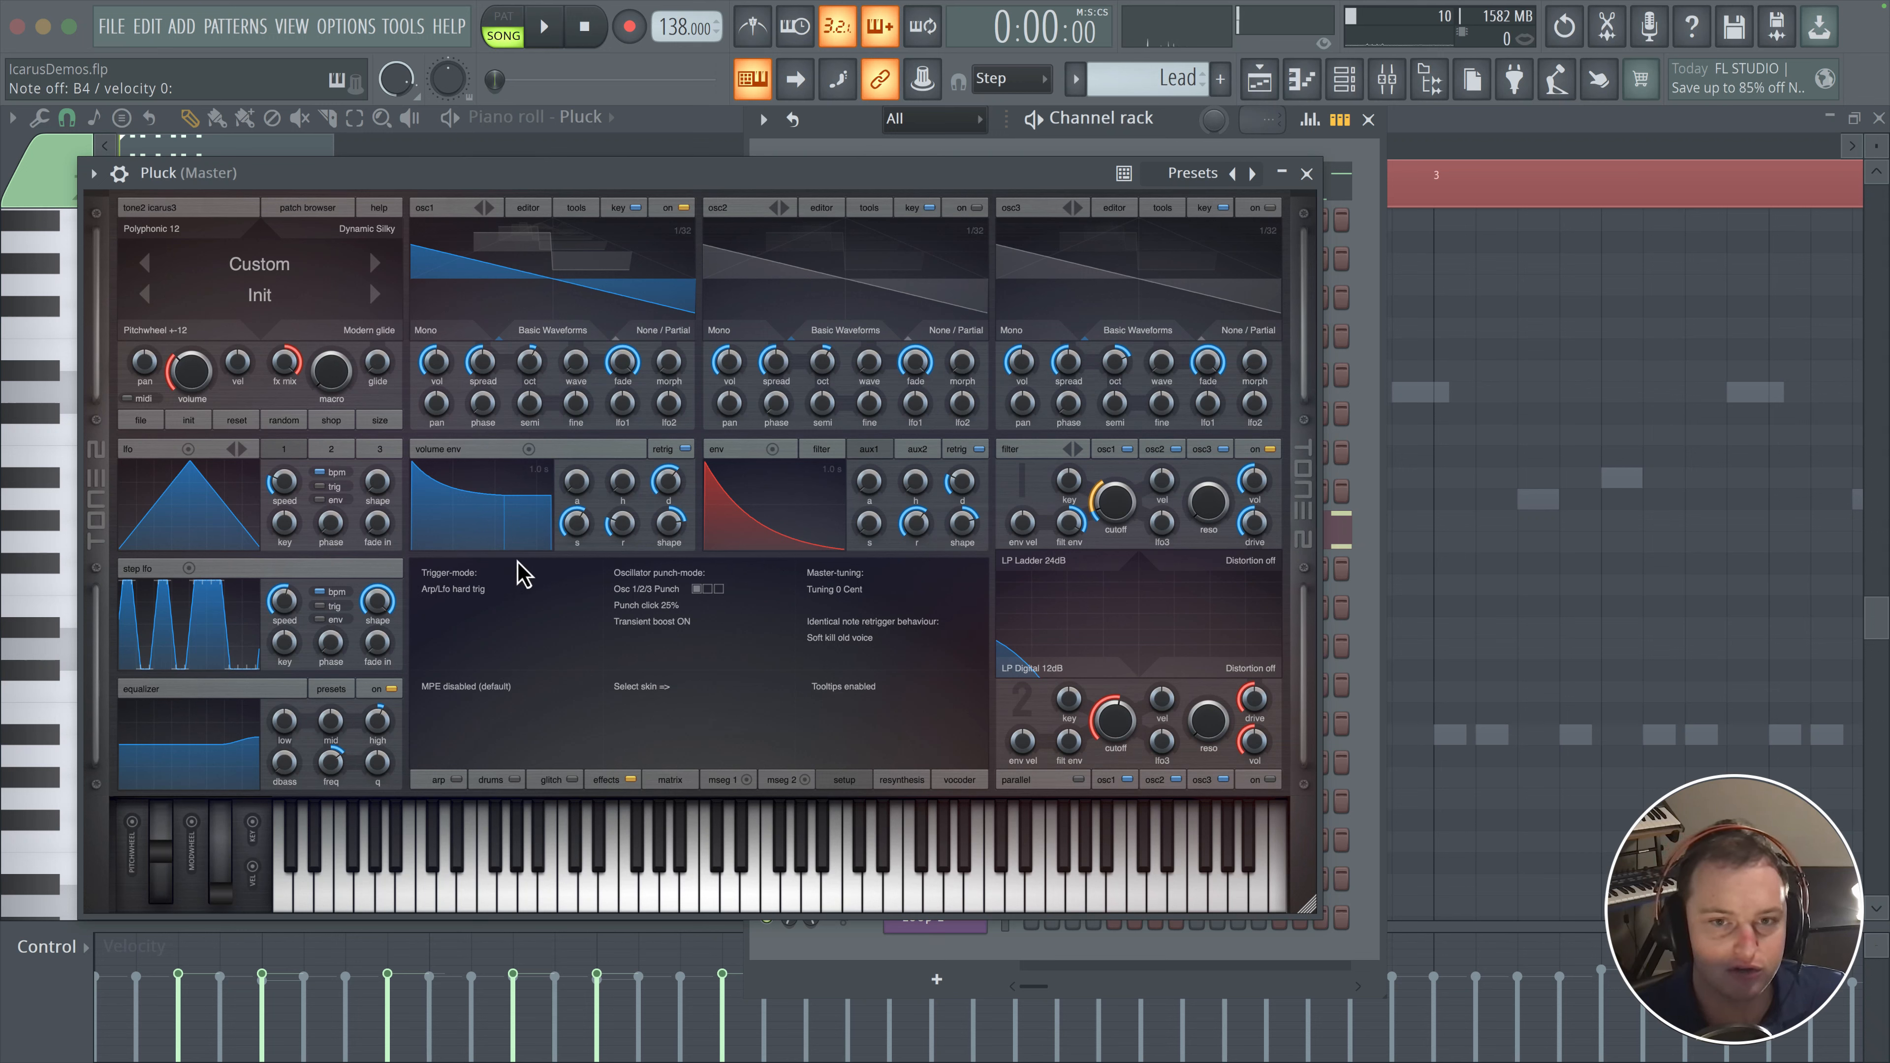
- Raise the patch's main volume slightly
drag(176, 356, 177, 359)
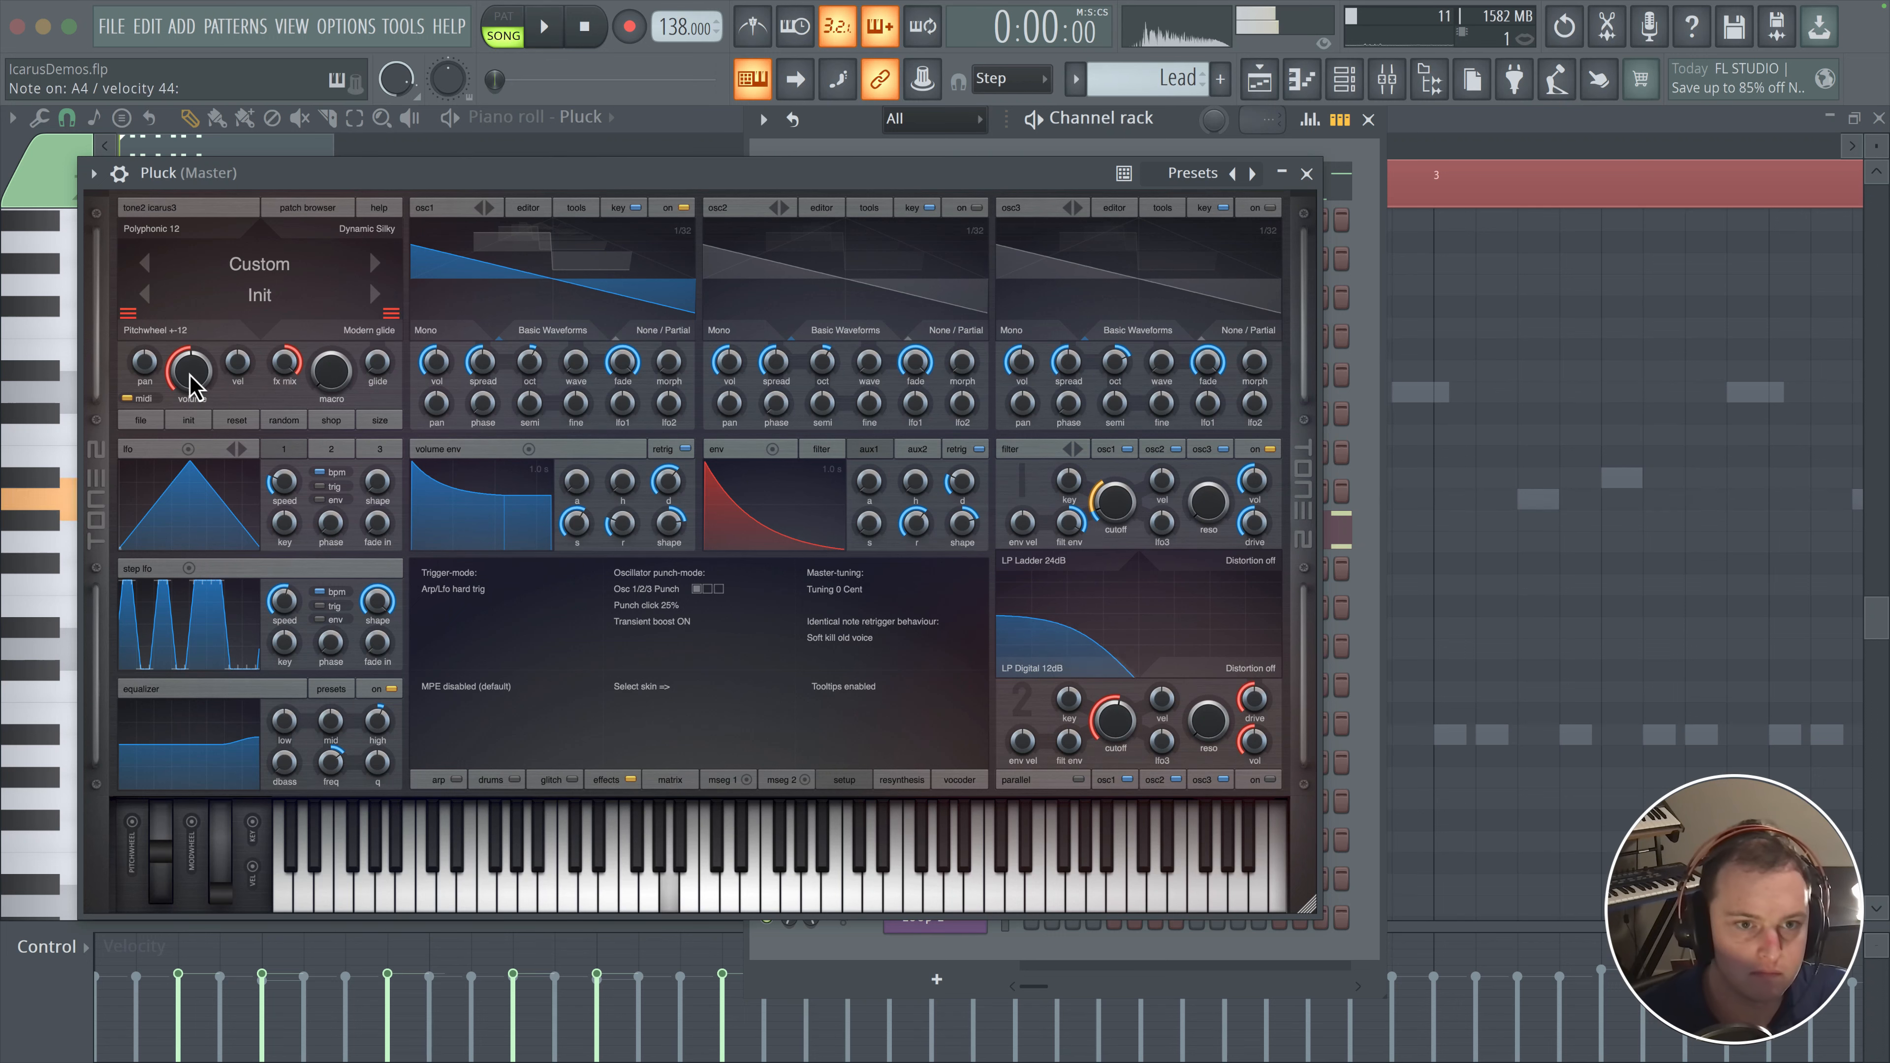
- Route the Aux2 envelope to Pitch XL of oscillators 1-3 in the second modulation matrix slot
click(626, 782)
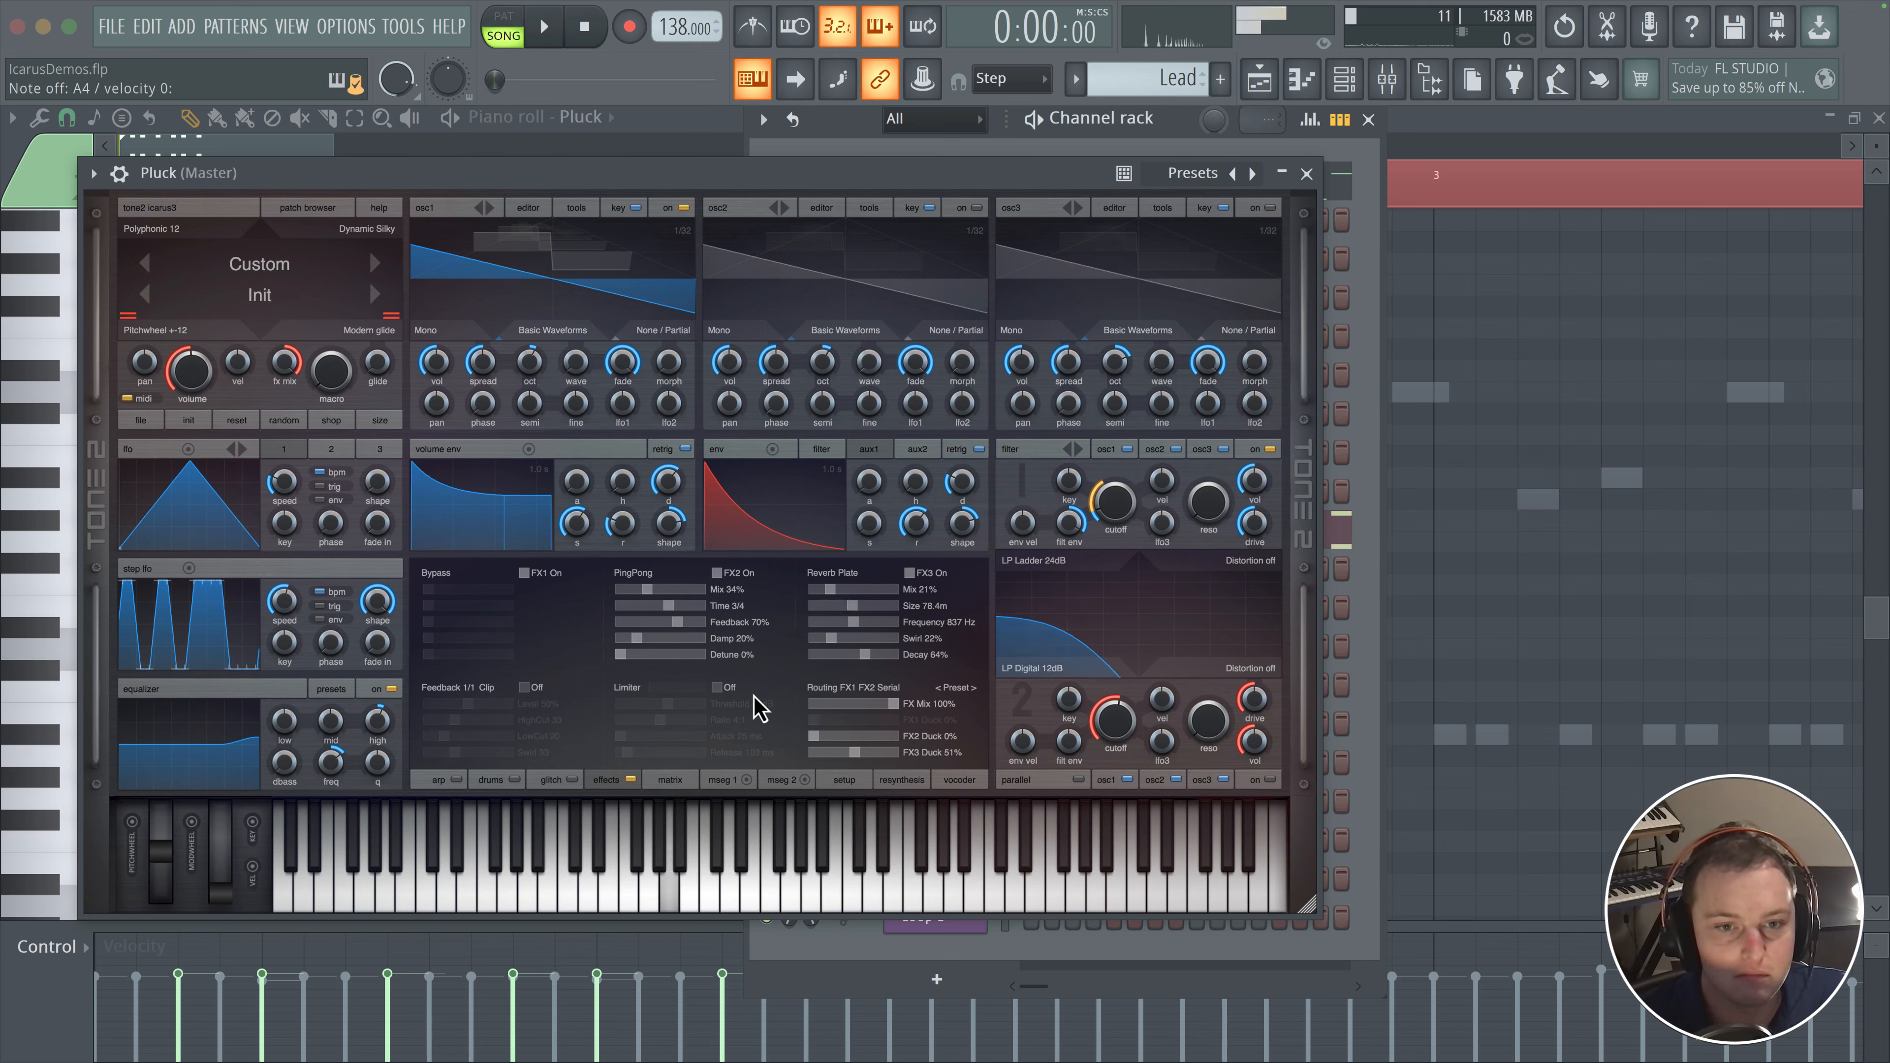
click(726, 779)
click(669, 779)
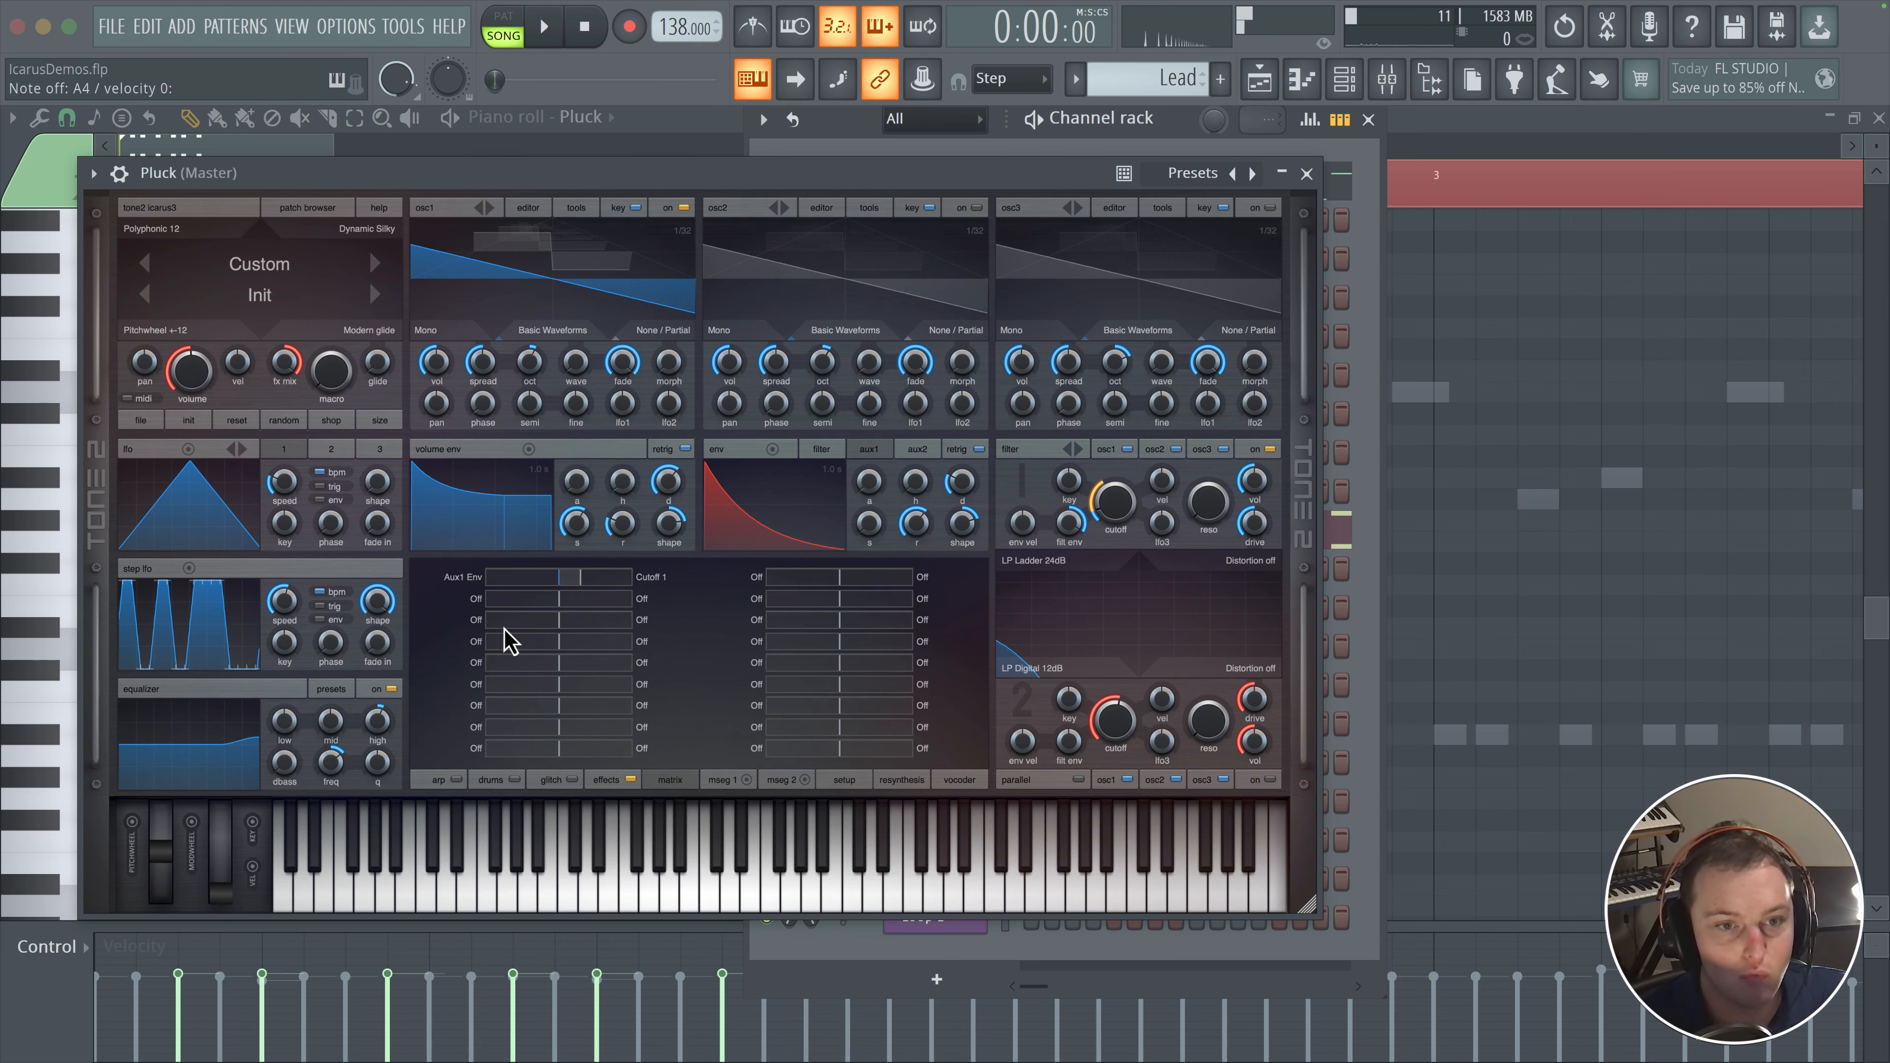
click(472, 619)
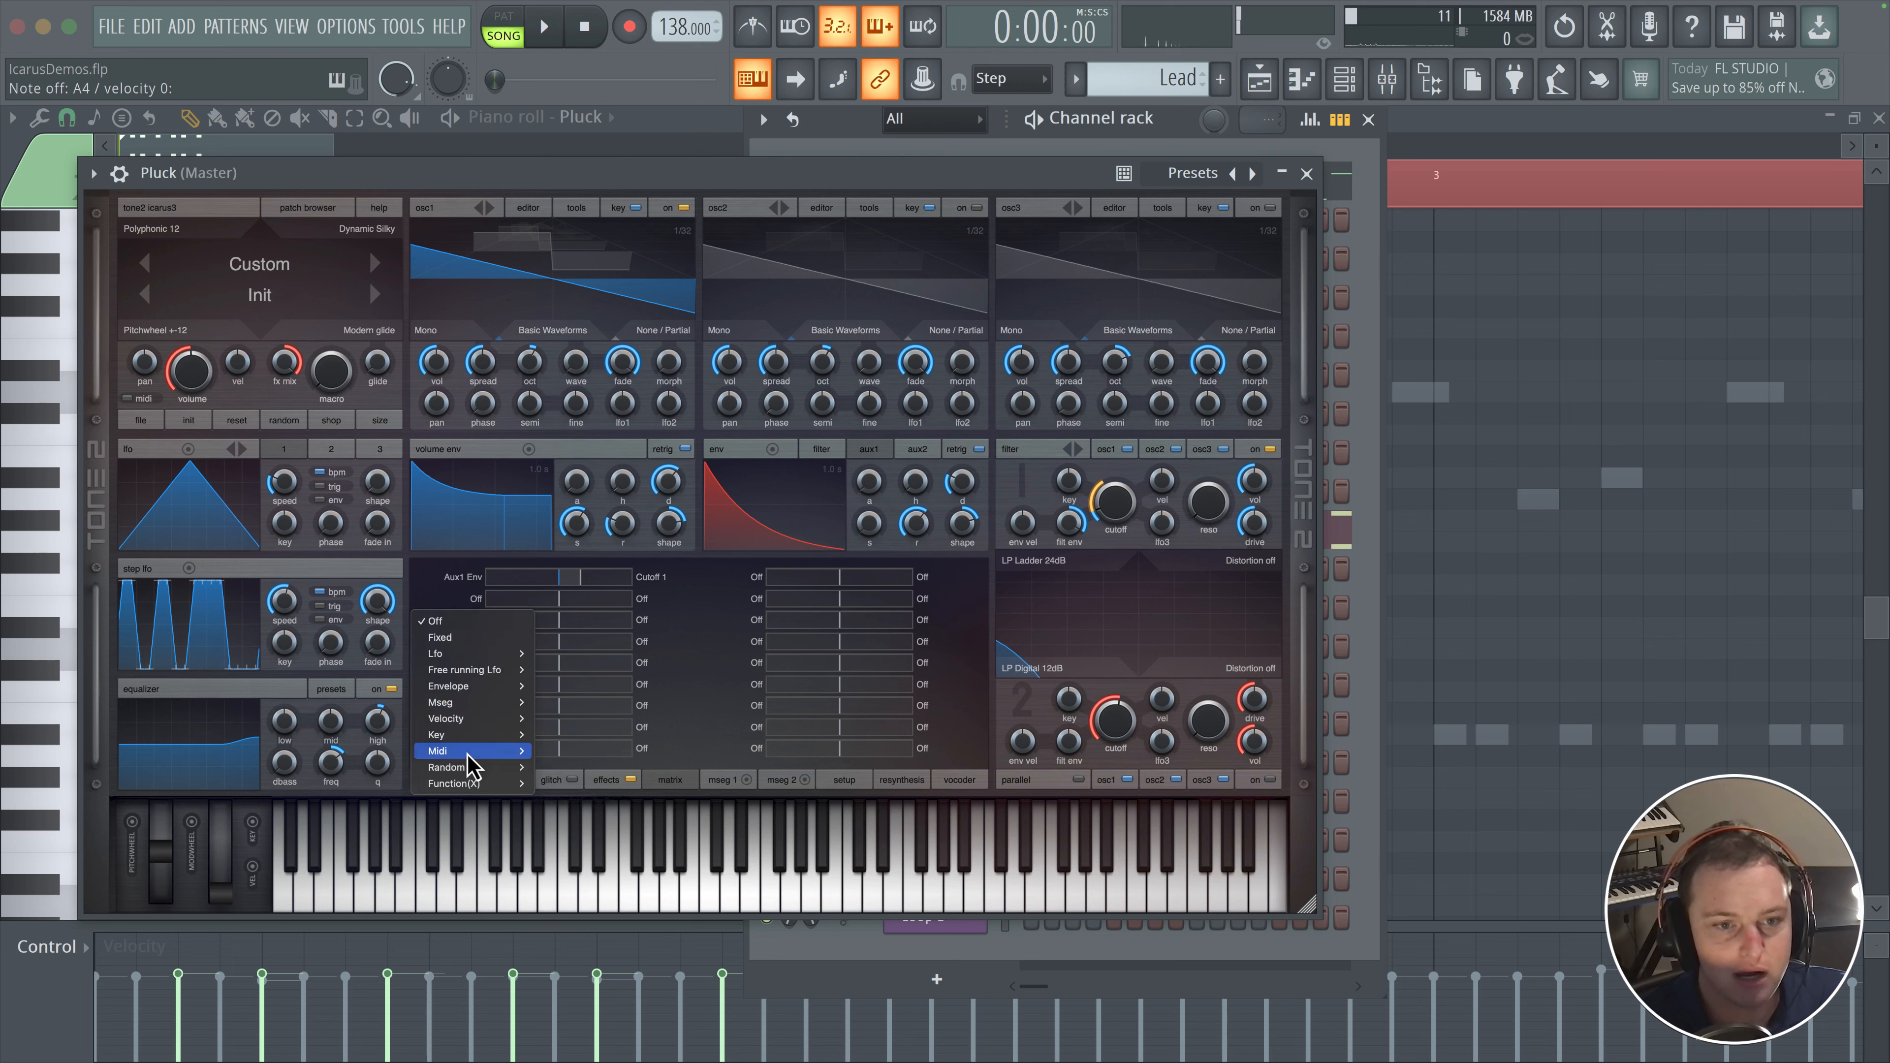
click(905, 454)
click(905, 454)
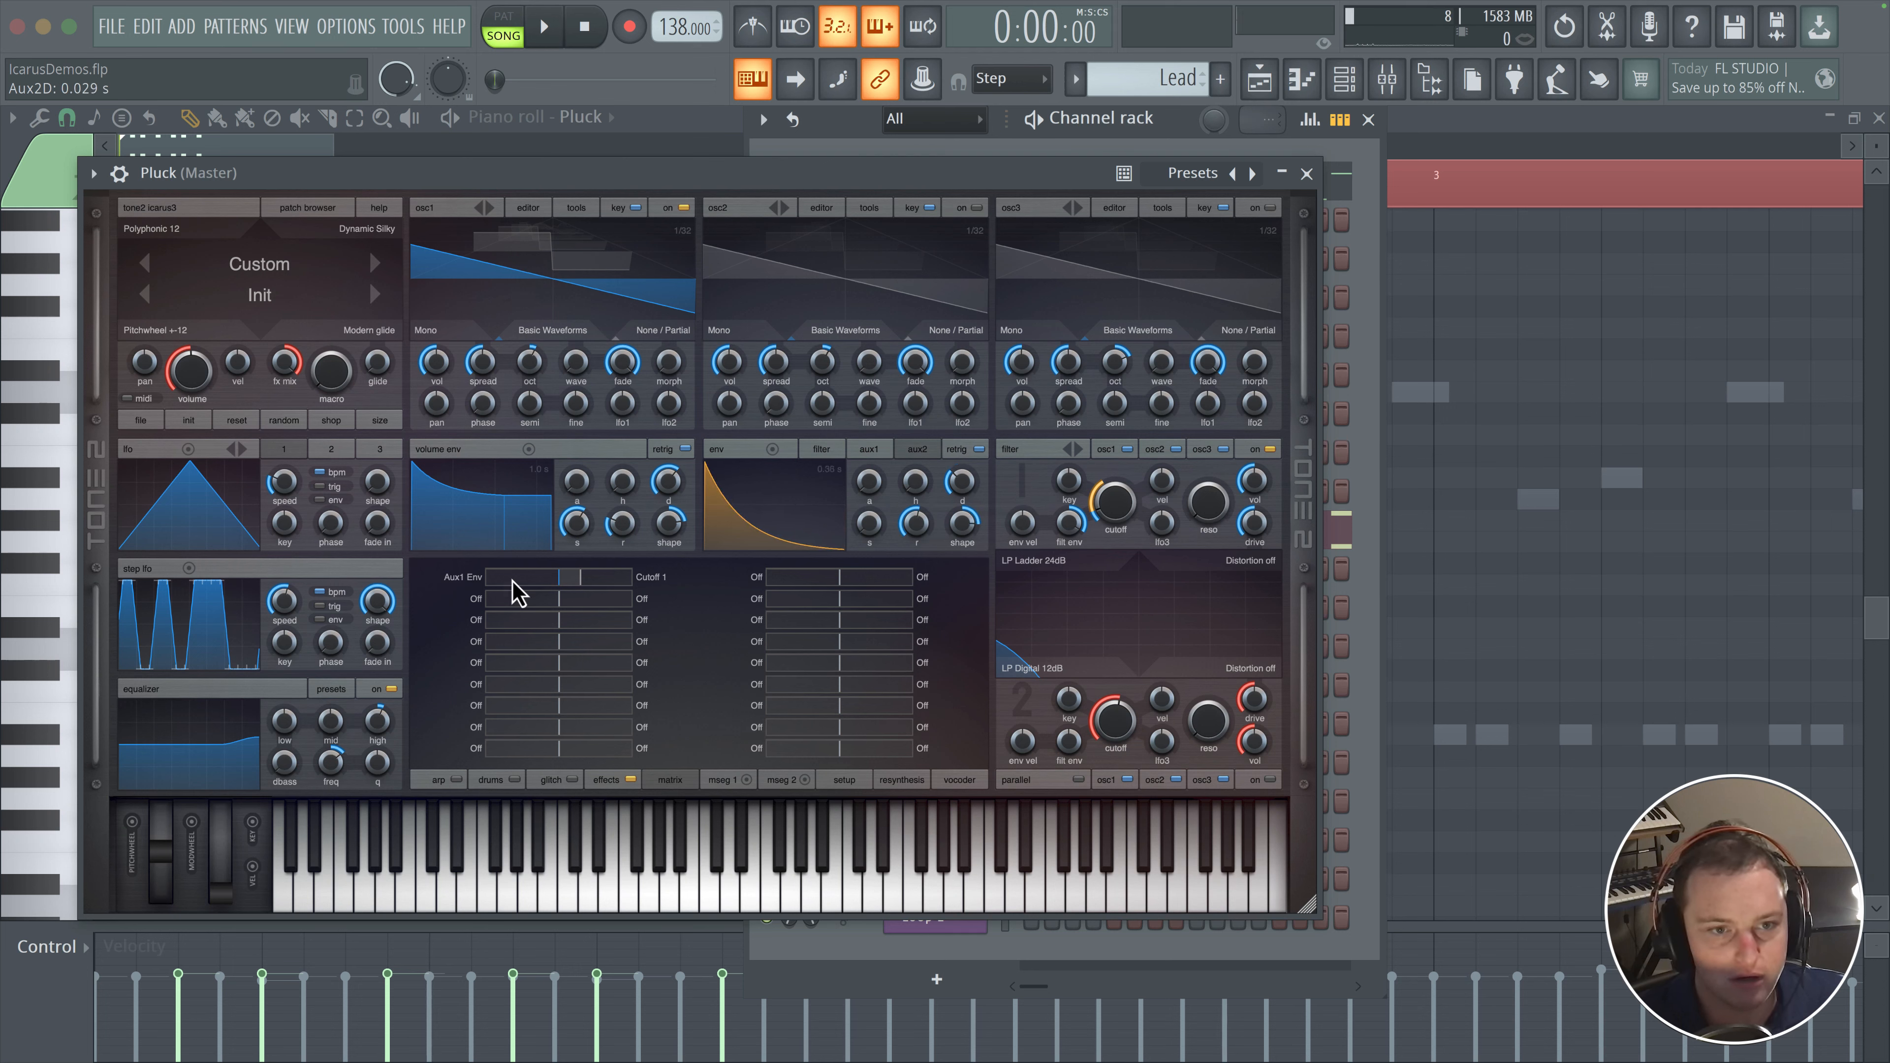
click(466, 611)
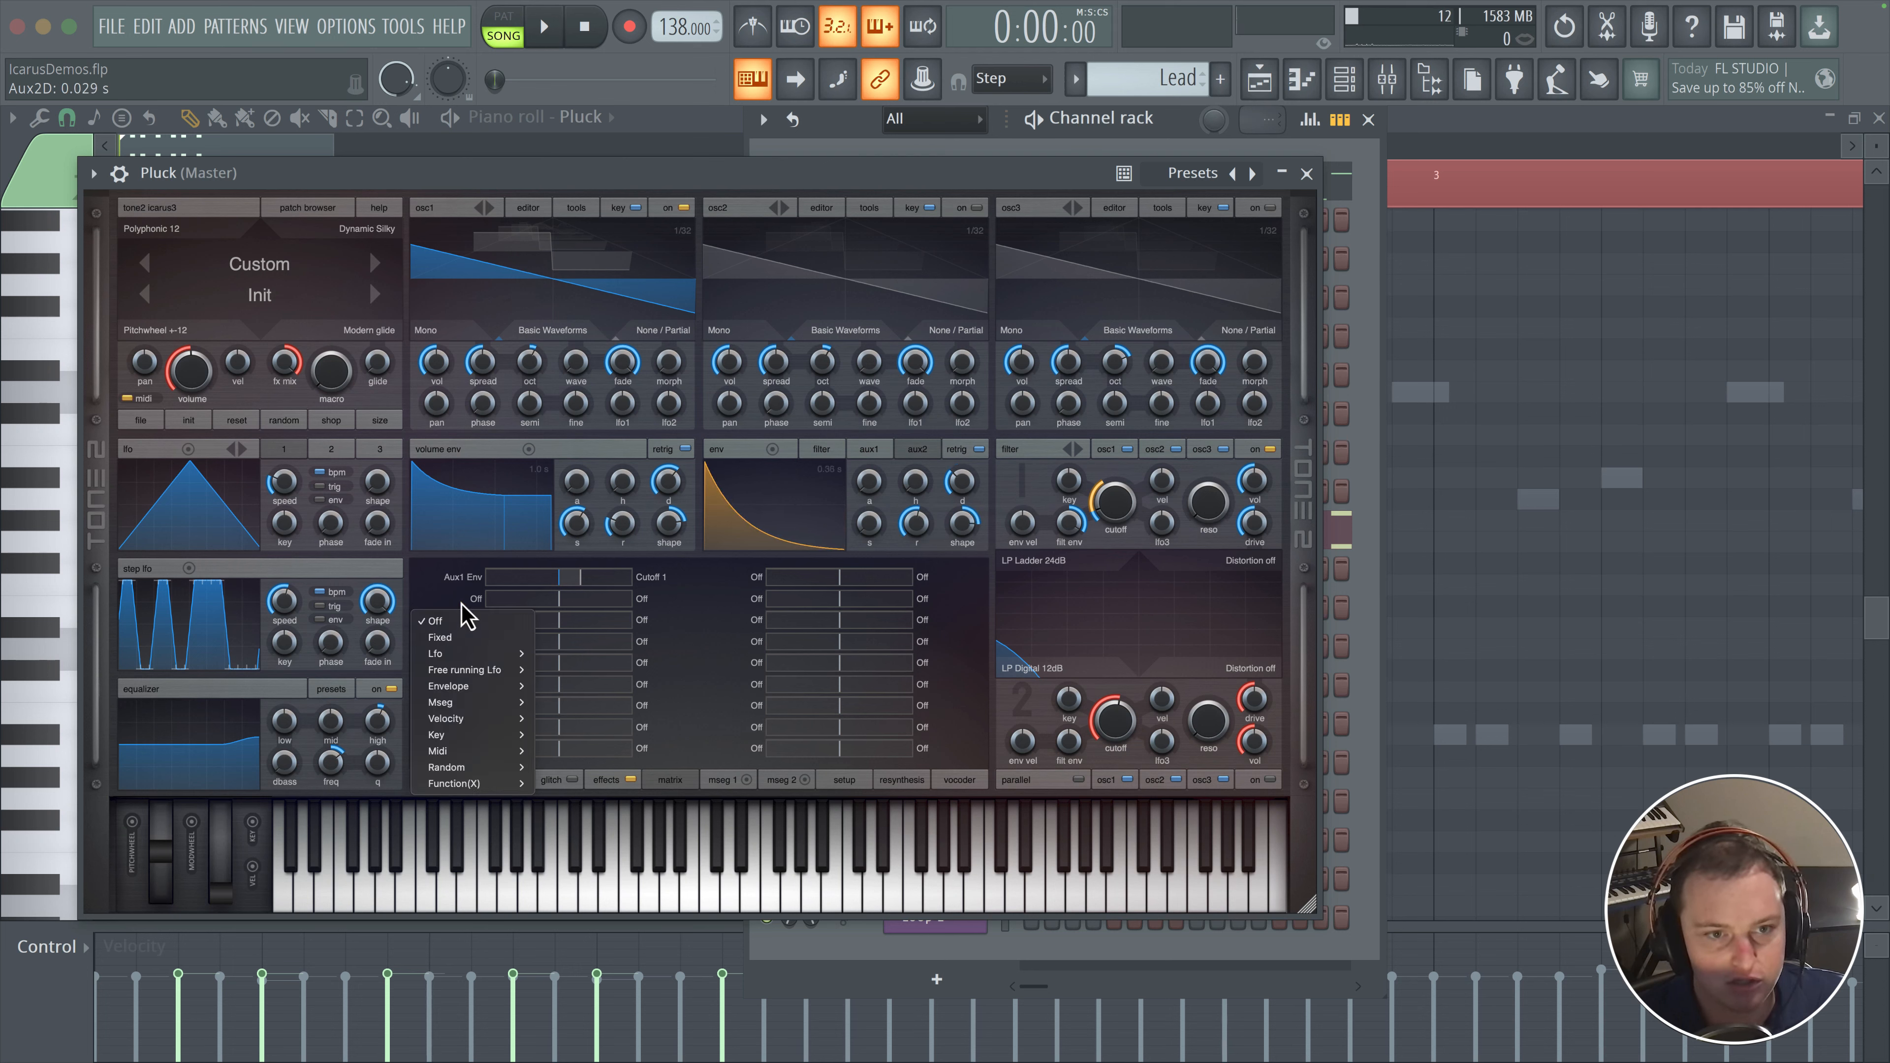
mouse_move(461, 686)
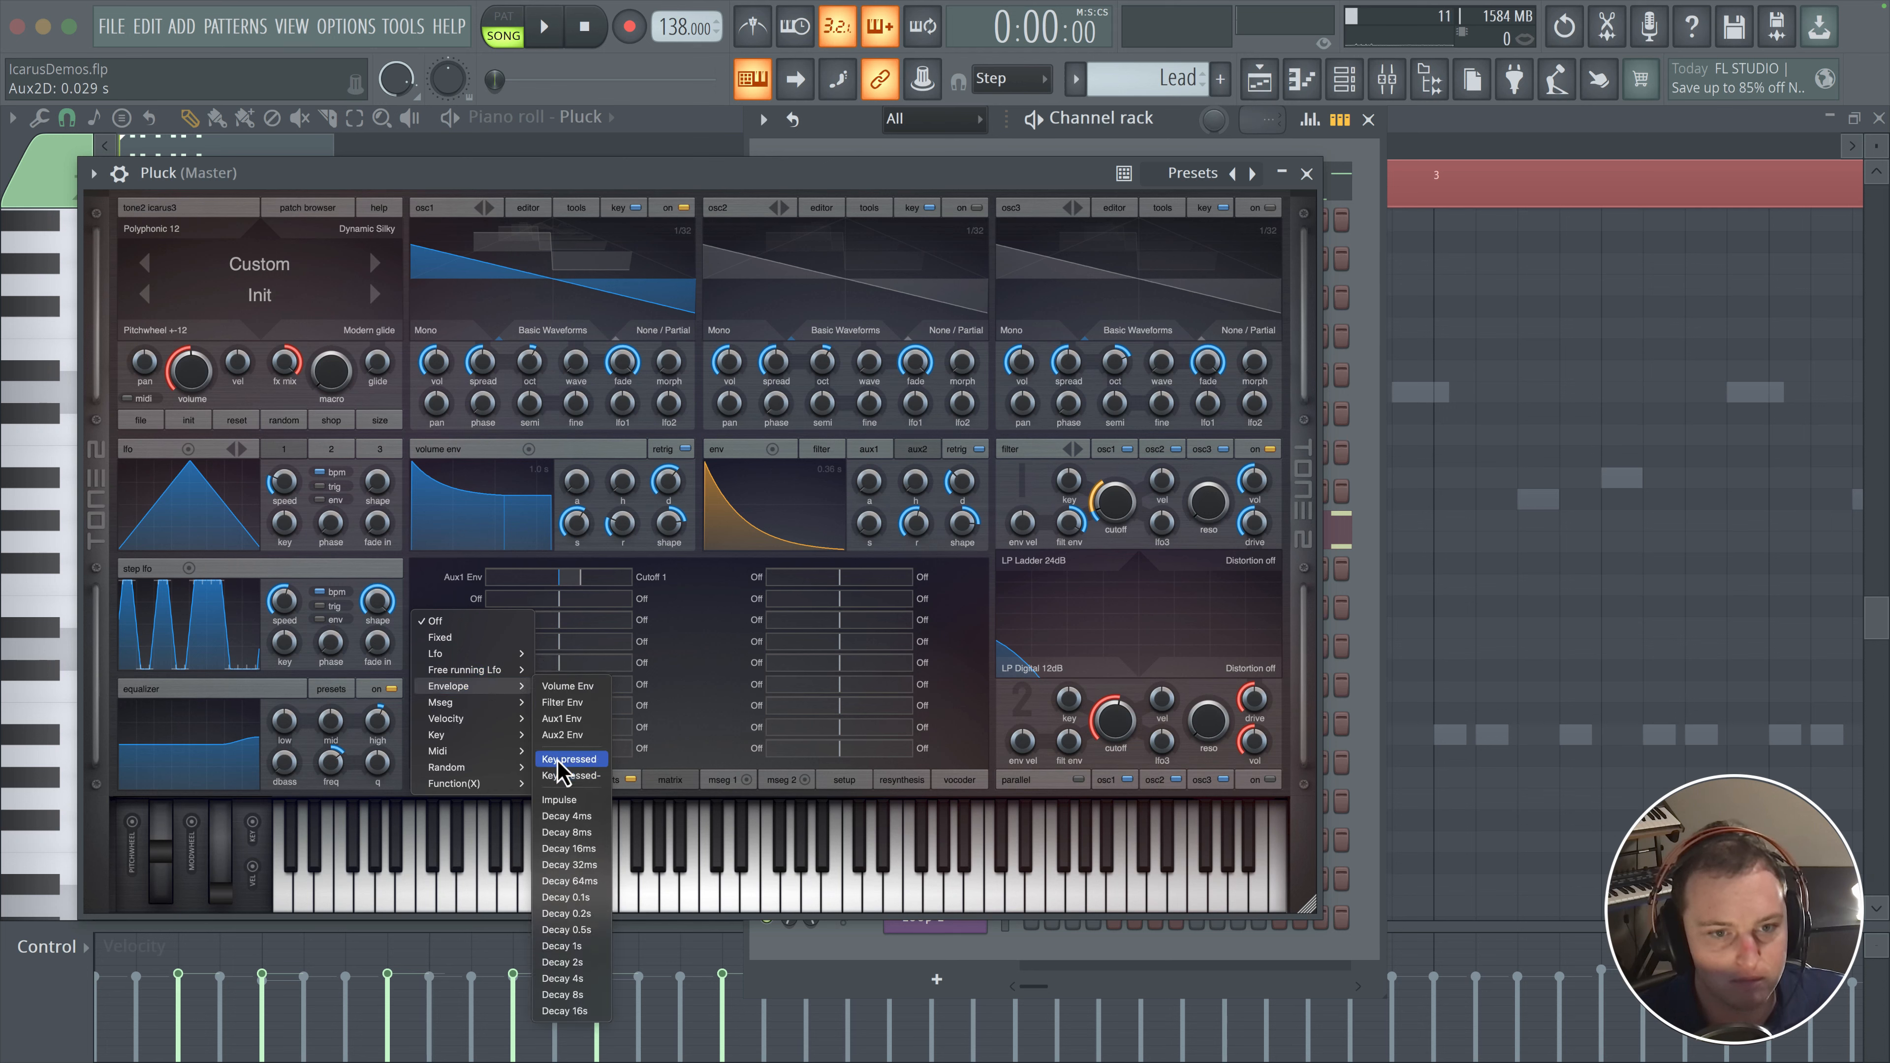
click(564, 736)
click(642, 600)
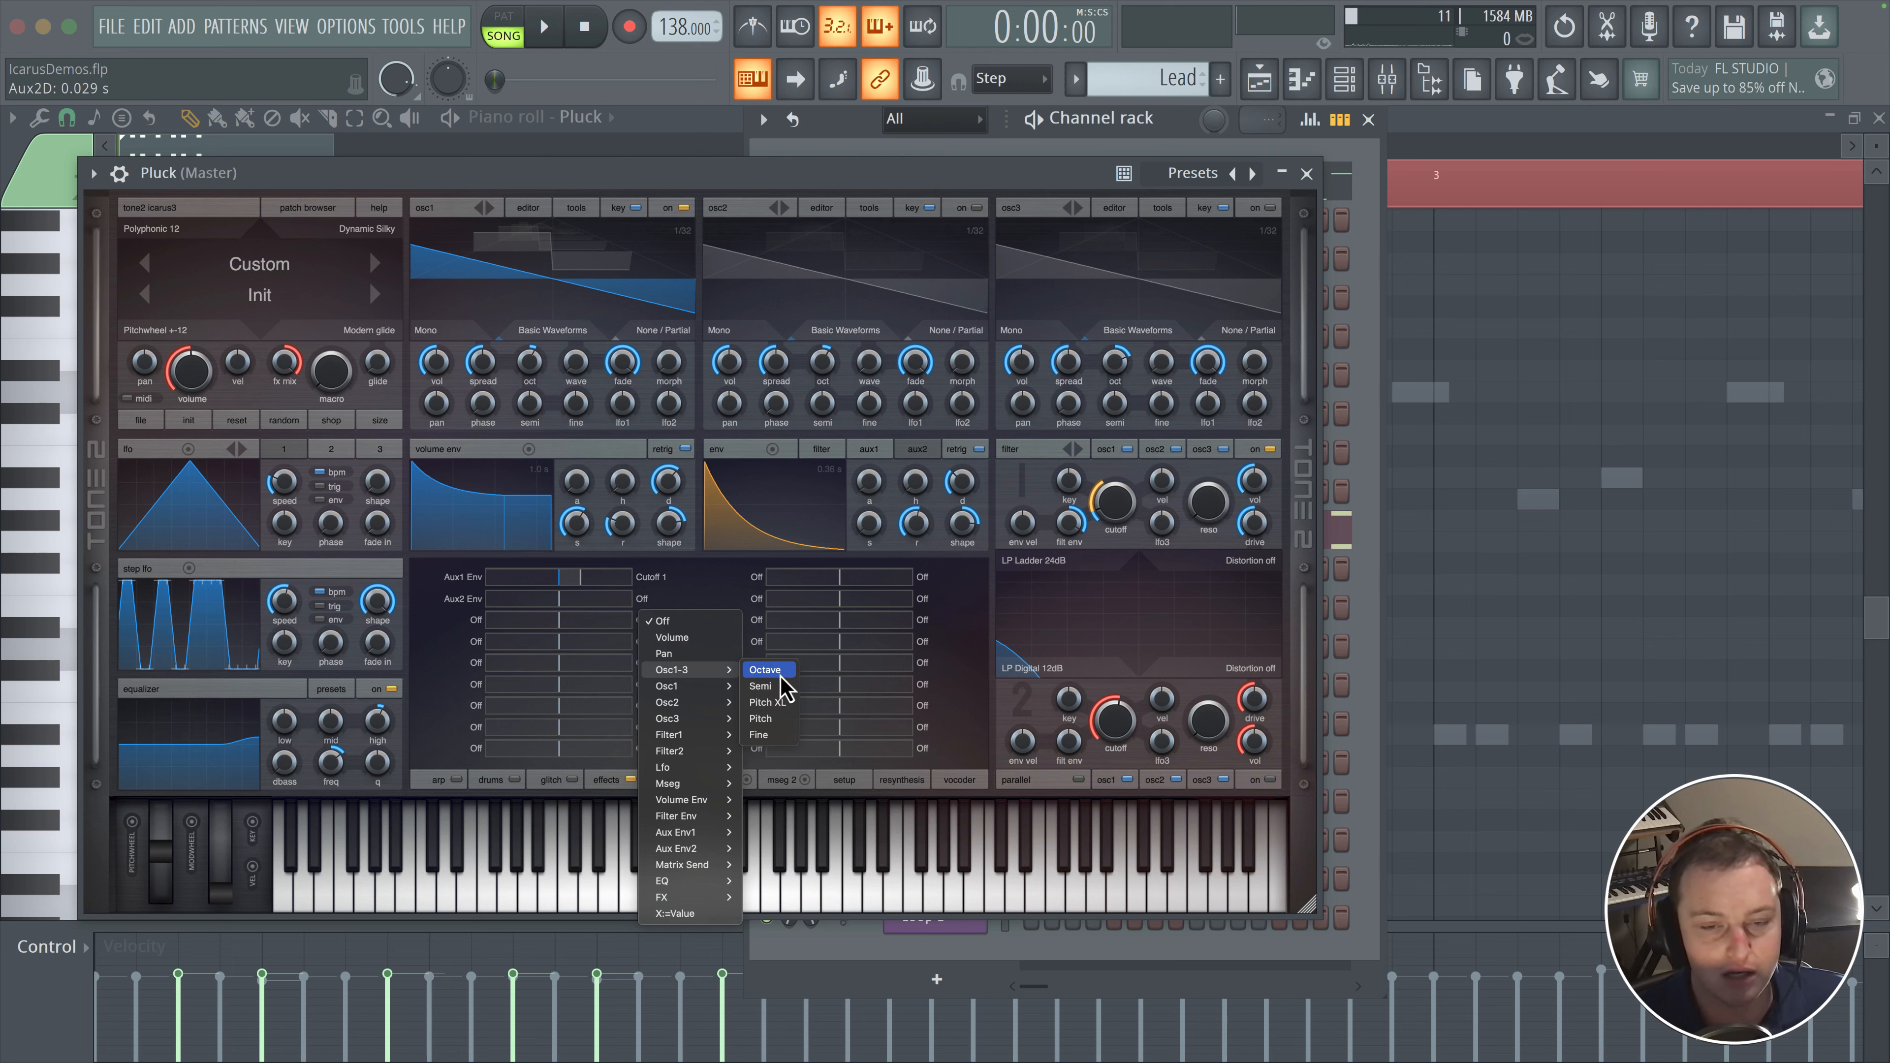
click(787, 704)
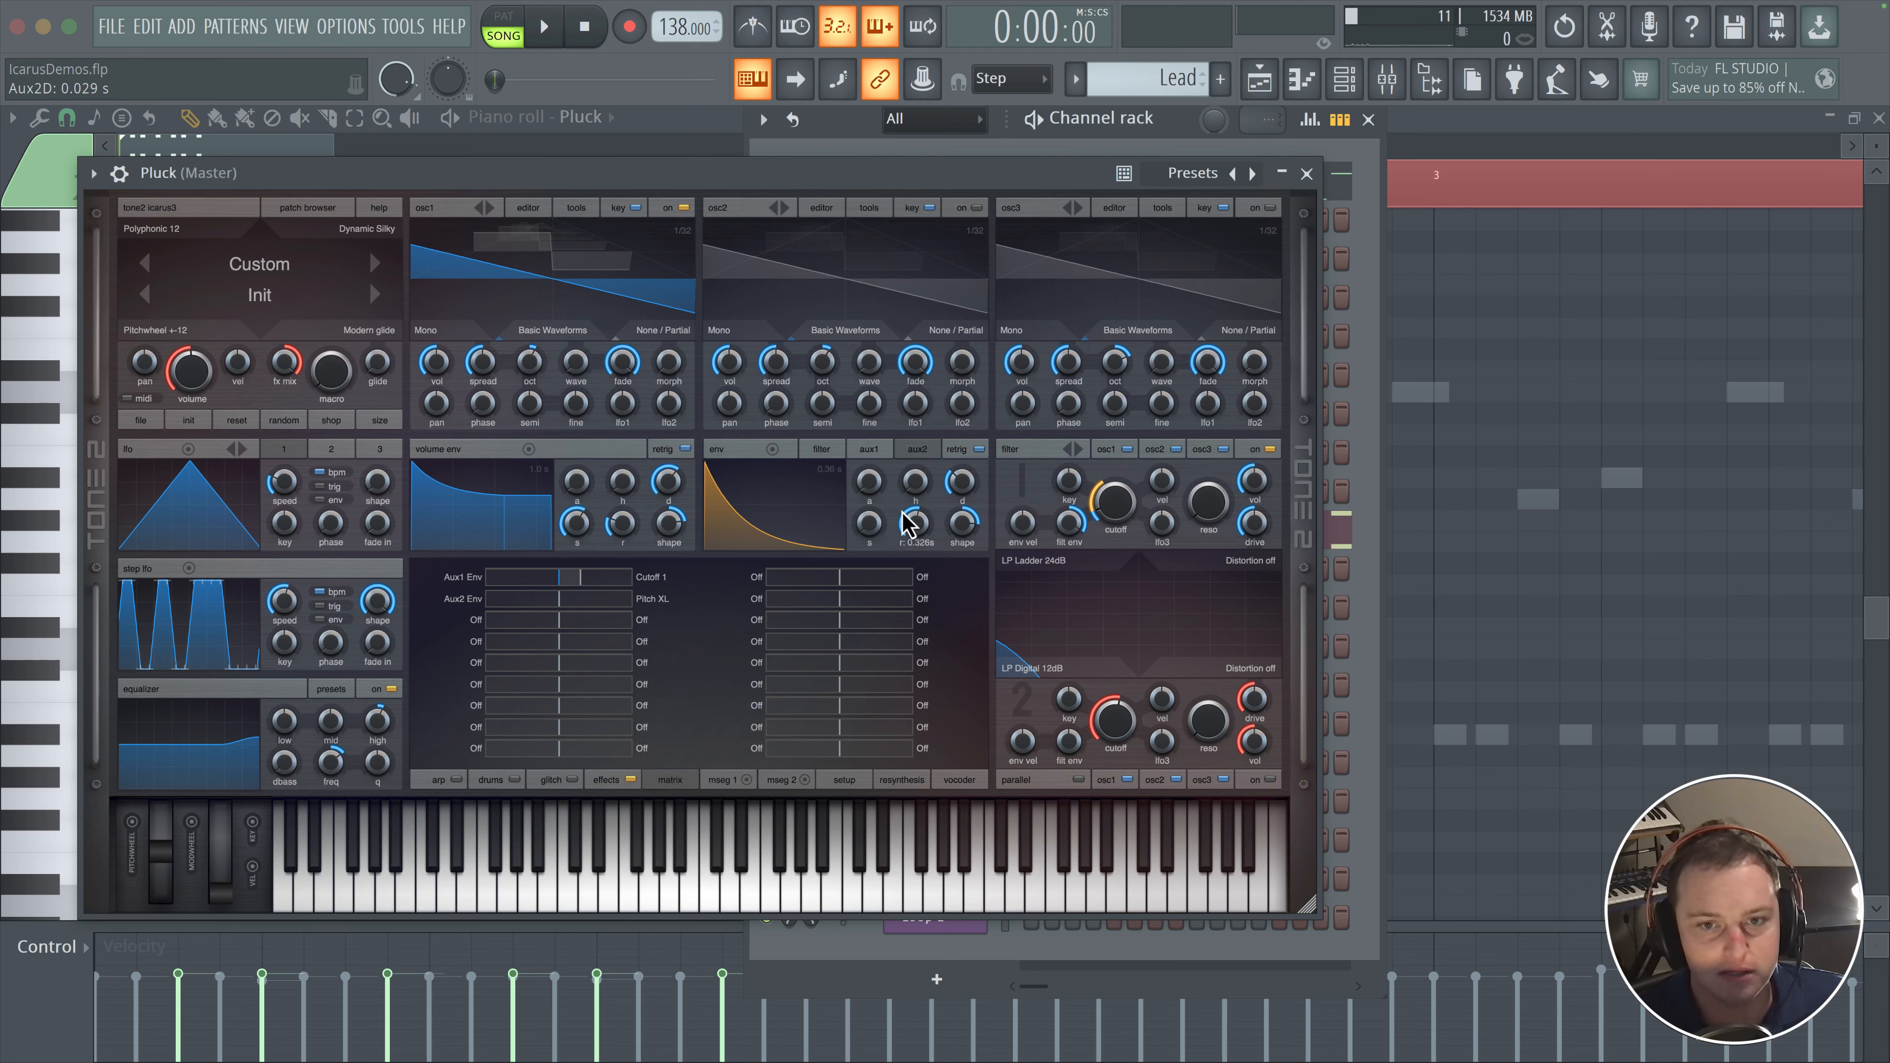
- Shape the Aux2 envelope with a short decay and adjusted shape, and dial in a small positive Pitch XL modulation amount
drag(959, 495, 959, 491)
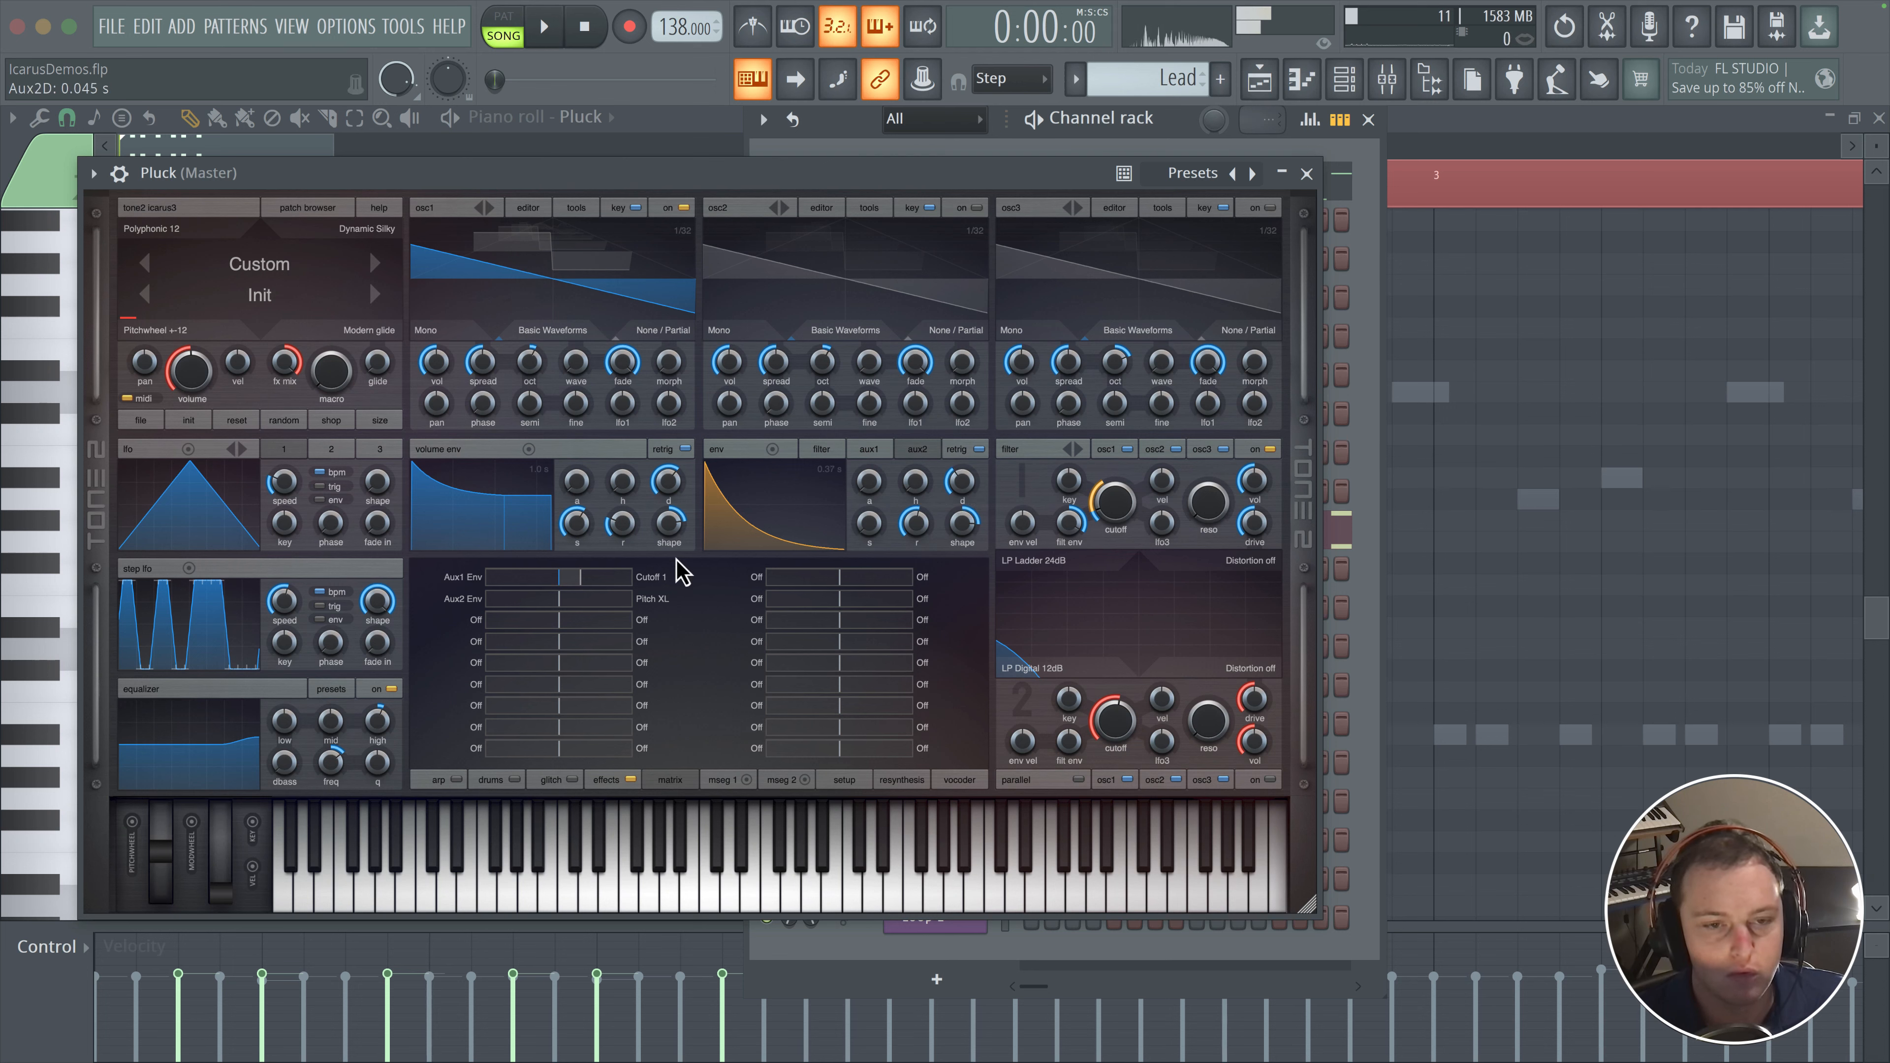
click(588, 600)
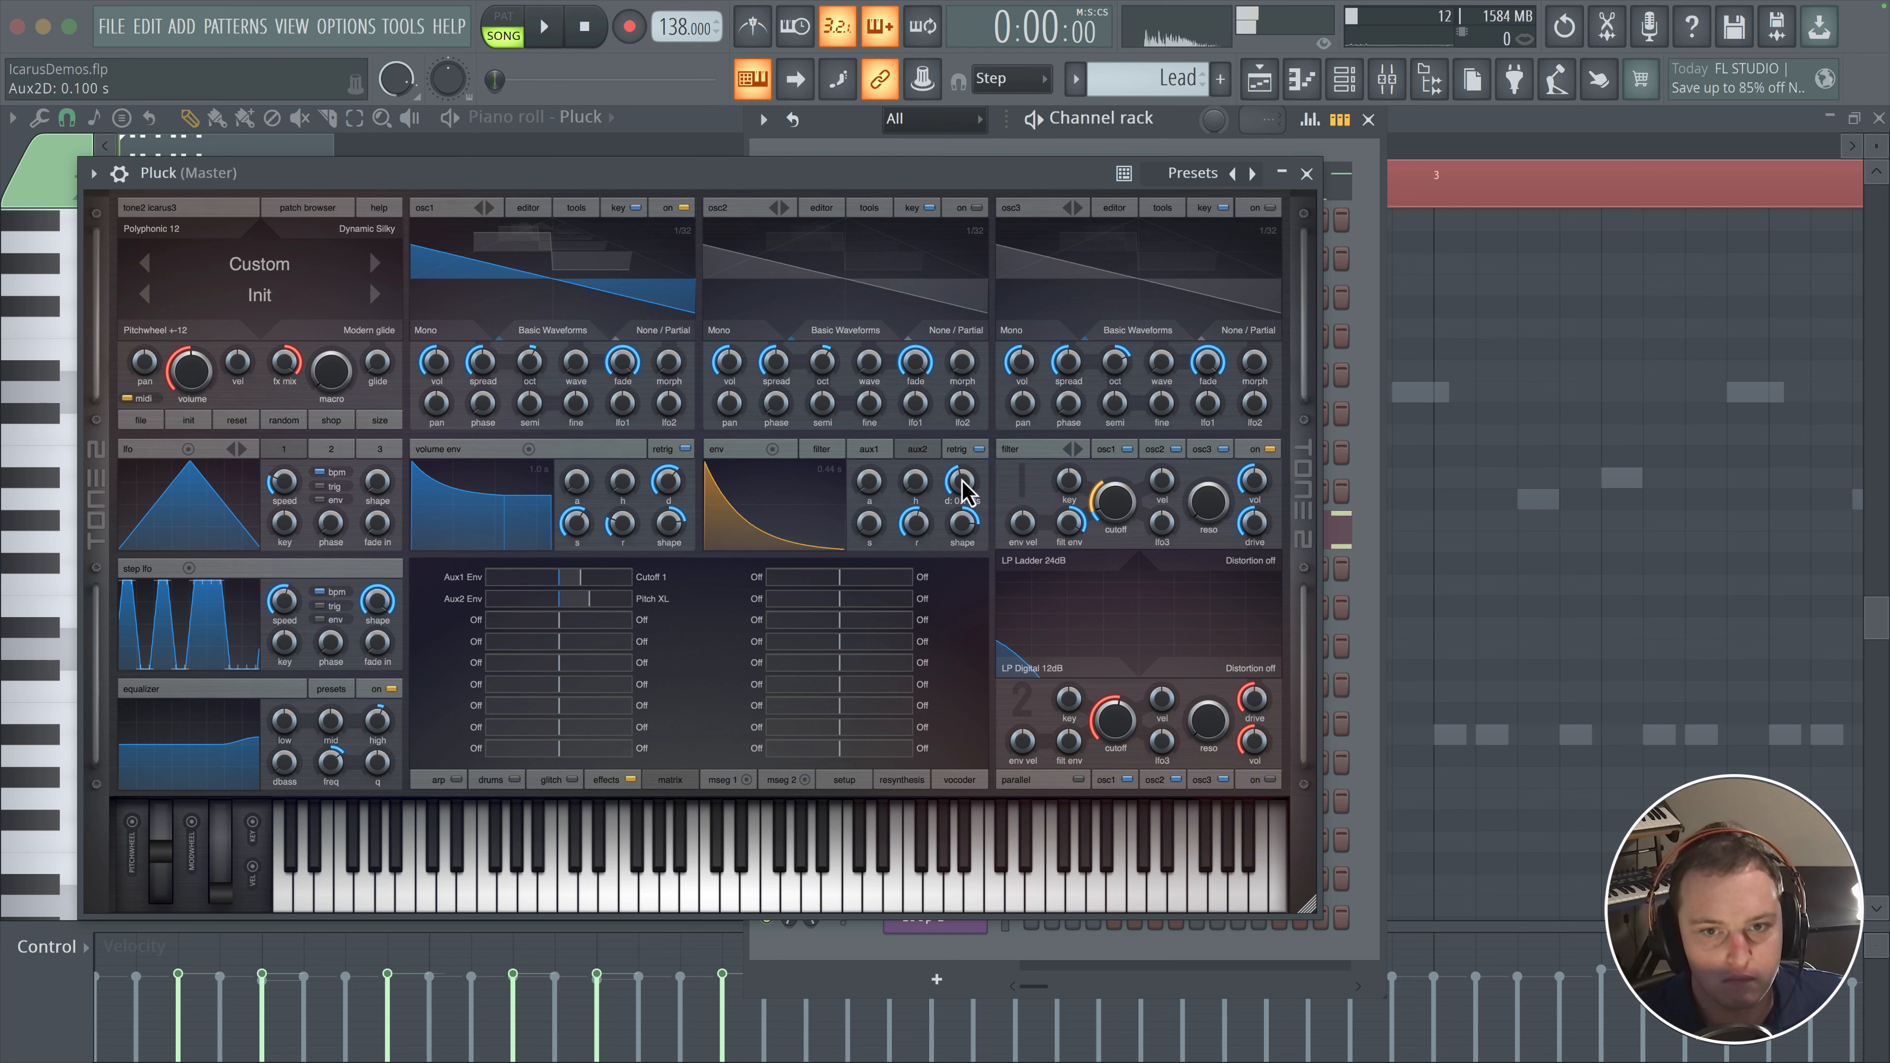
drag(964, 491, 966, 514)
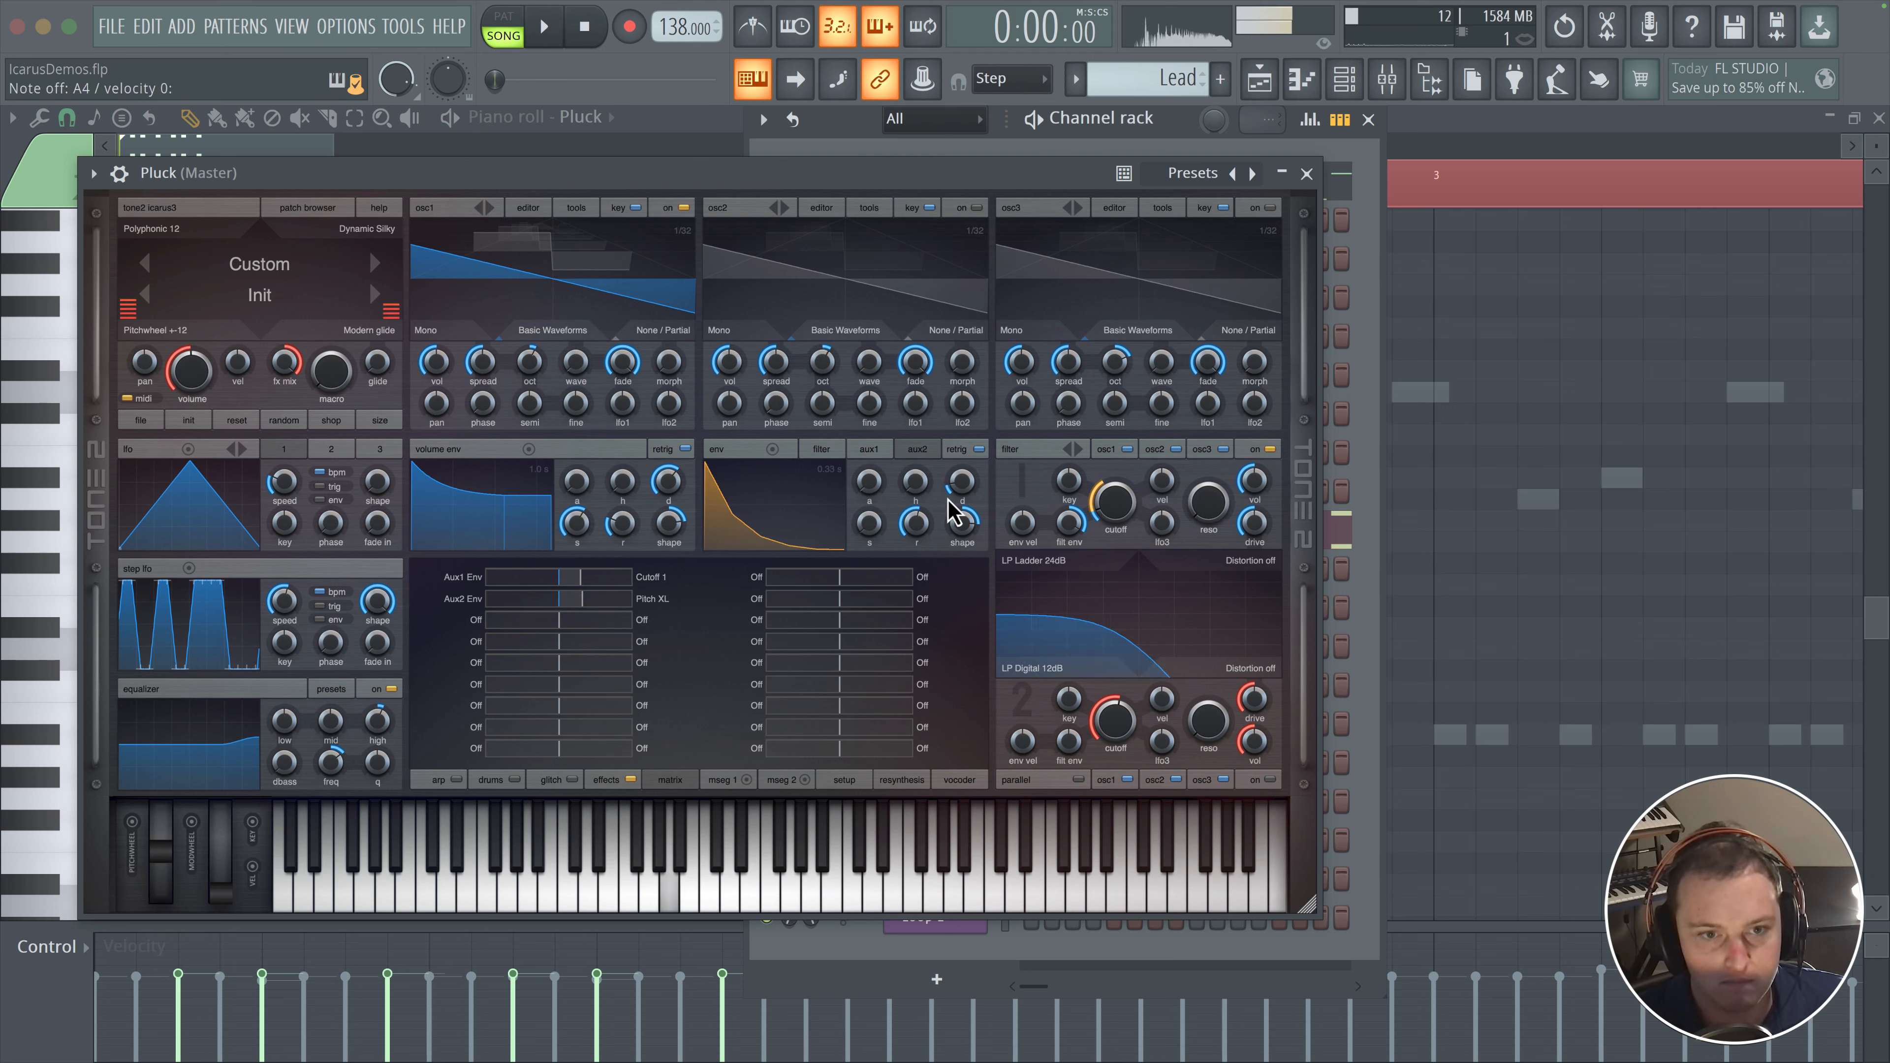
mouse_move(577, 614)
mouse_down()
mouse_move(565, 606)
mouse_move(621, 615)
mouse_move(574, 603)
mouse_up()
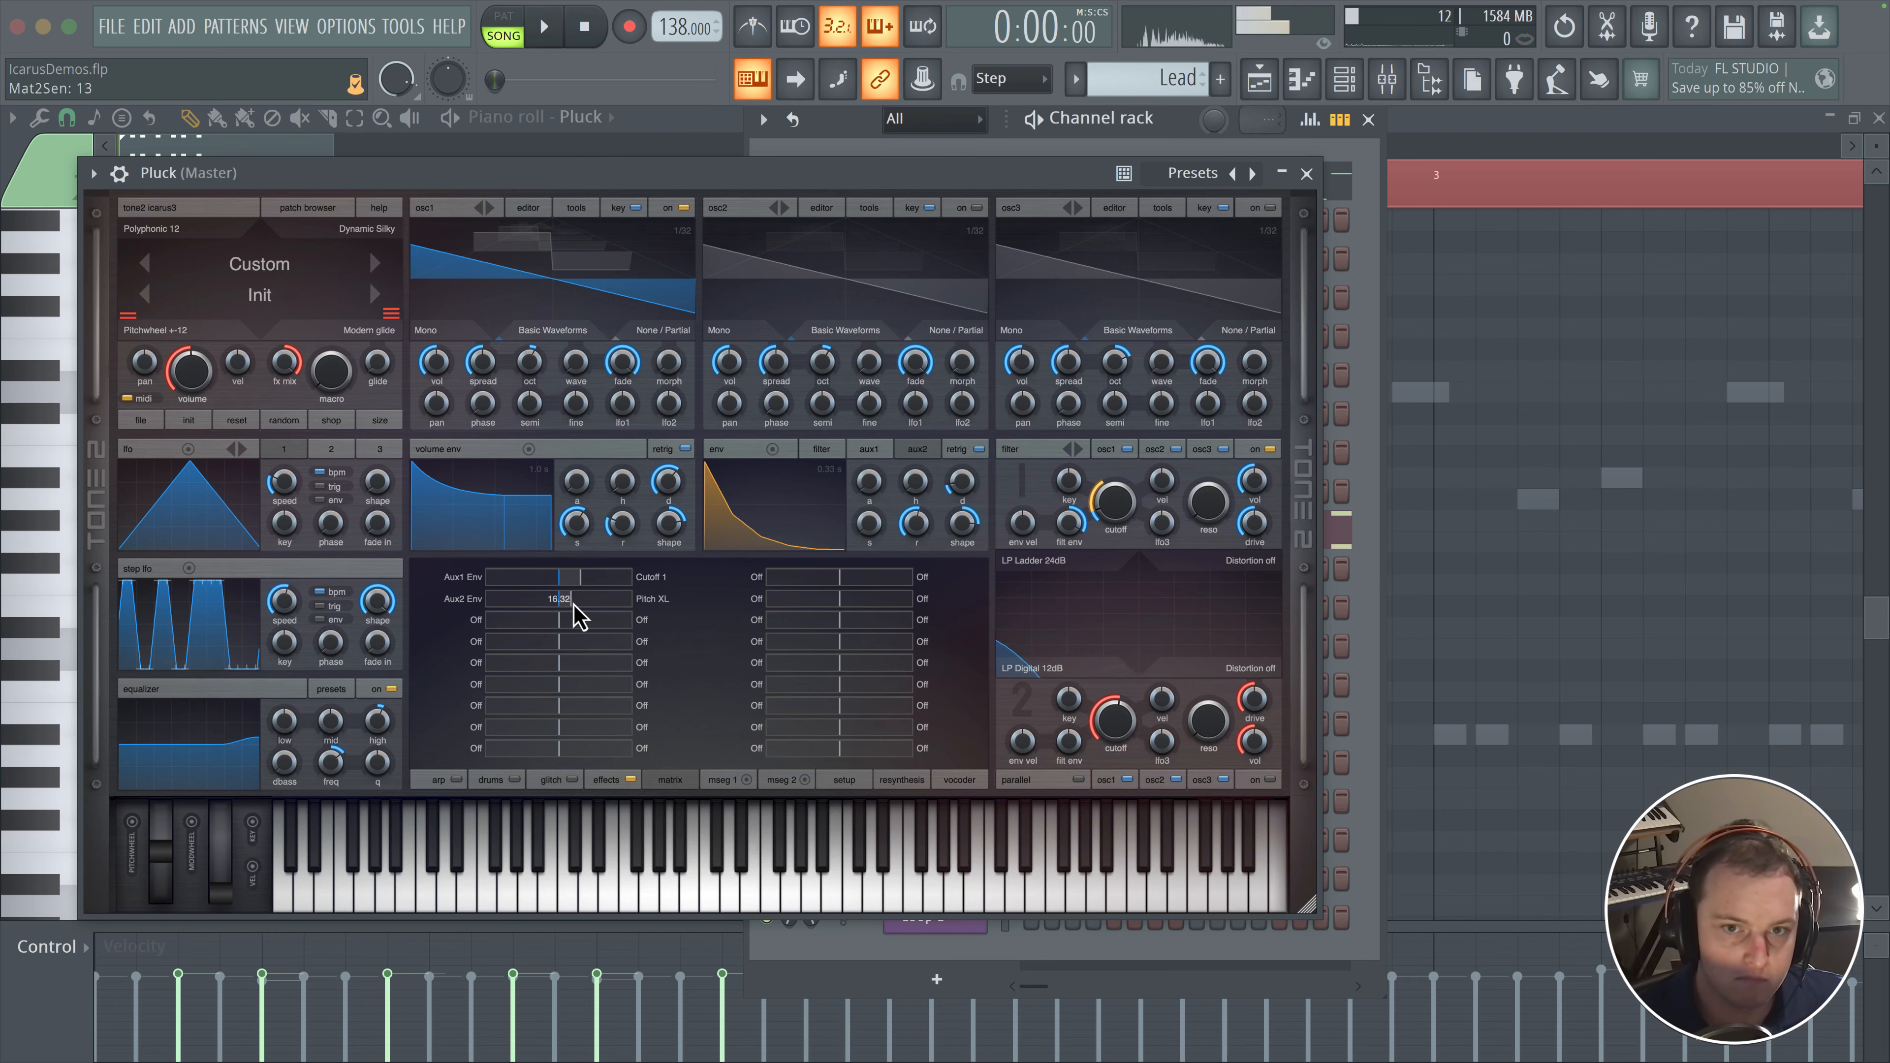
drag(960, 485, 960, 500)
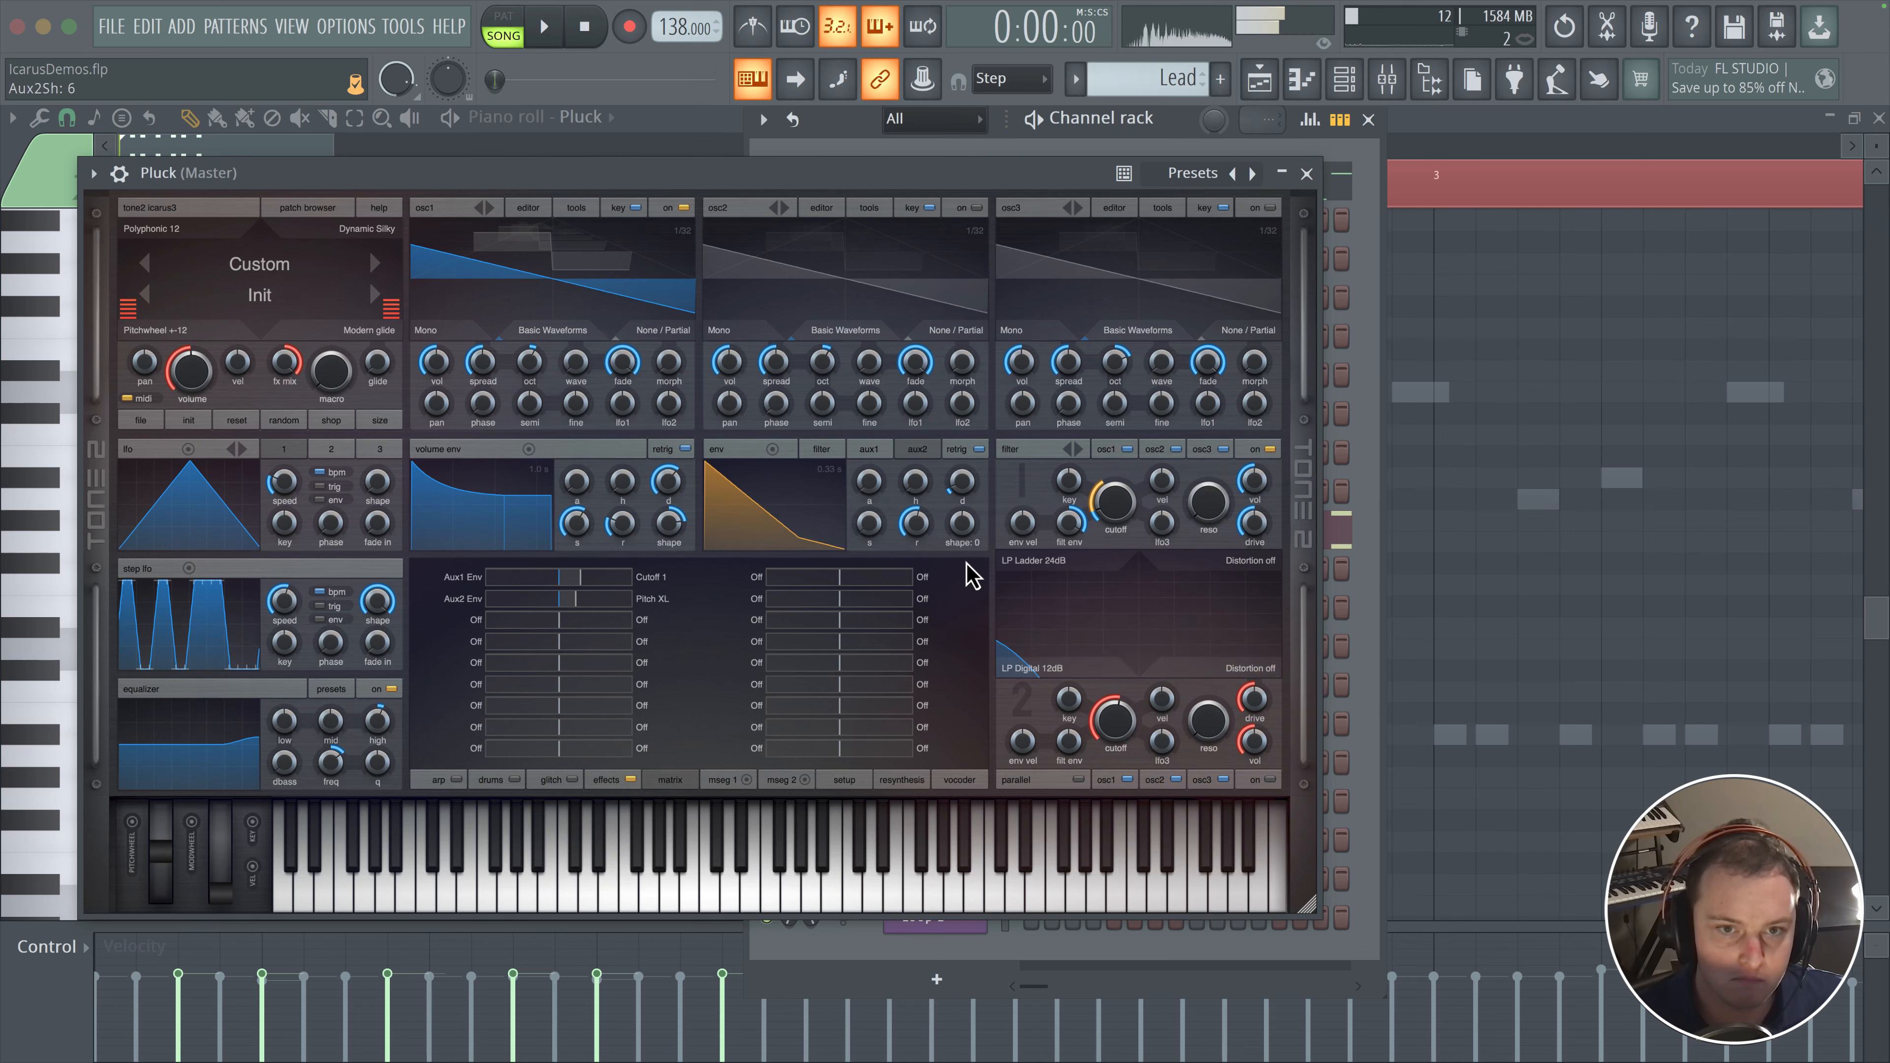
mouse_move(968, 535)
mouse_down()
mouse_move(966, 519)
mouse_move(954, 557)
mouse_move(955, 512)
mouse_up()
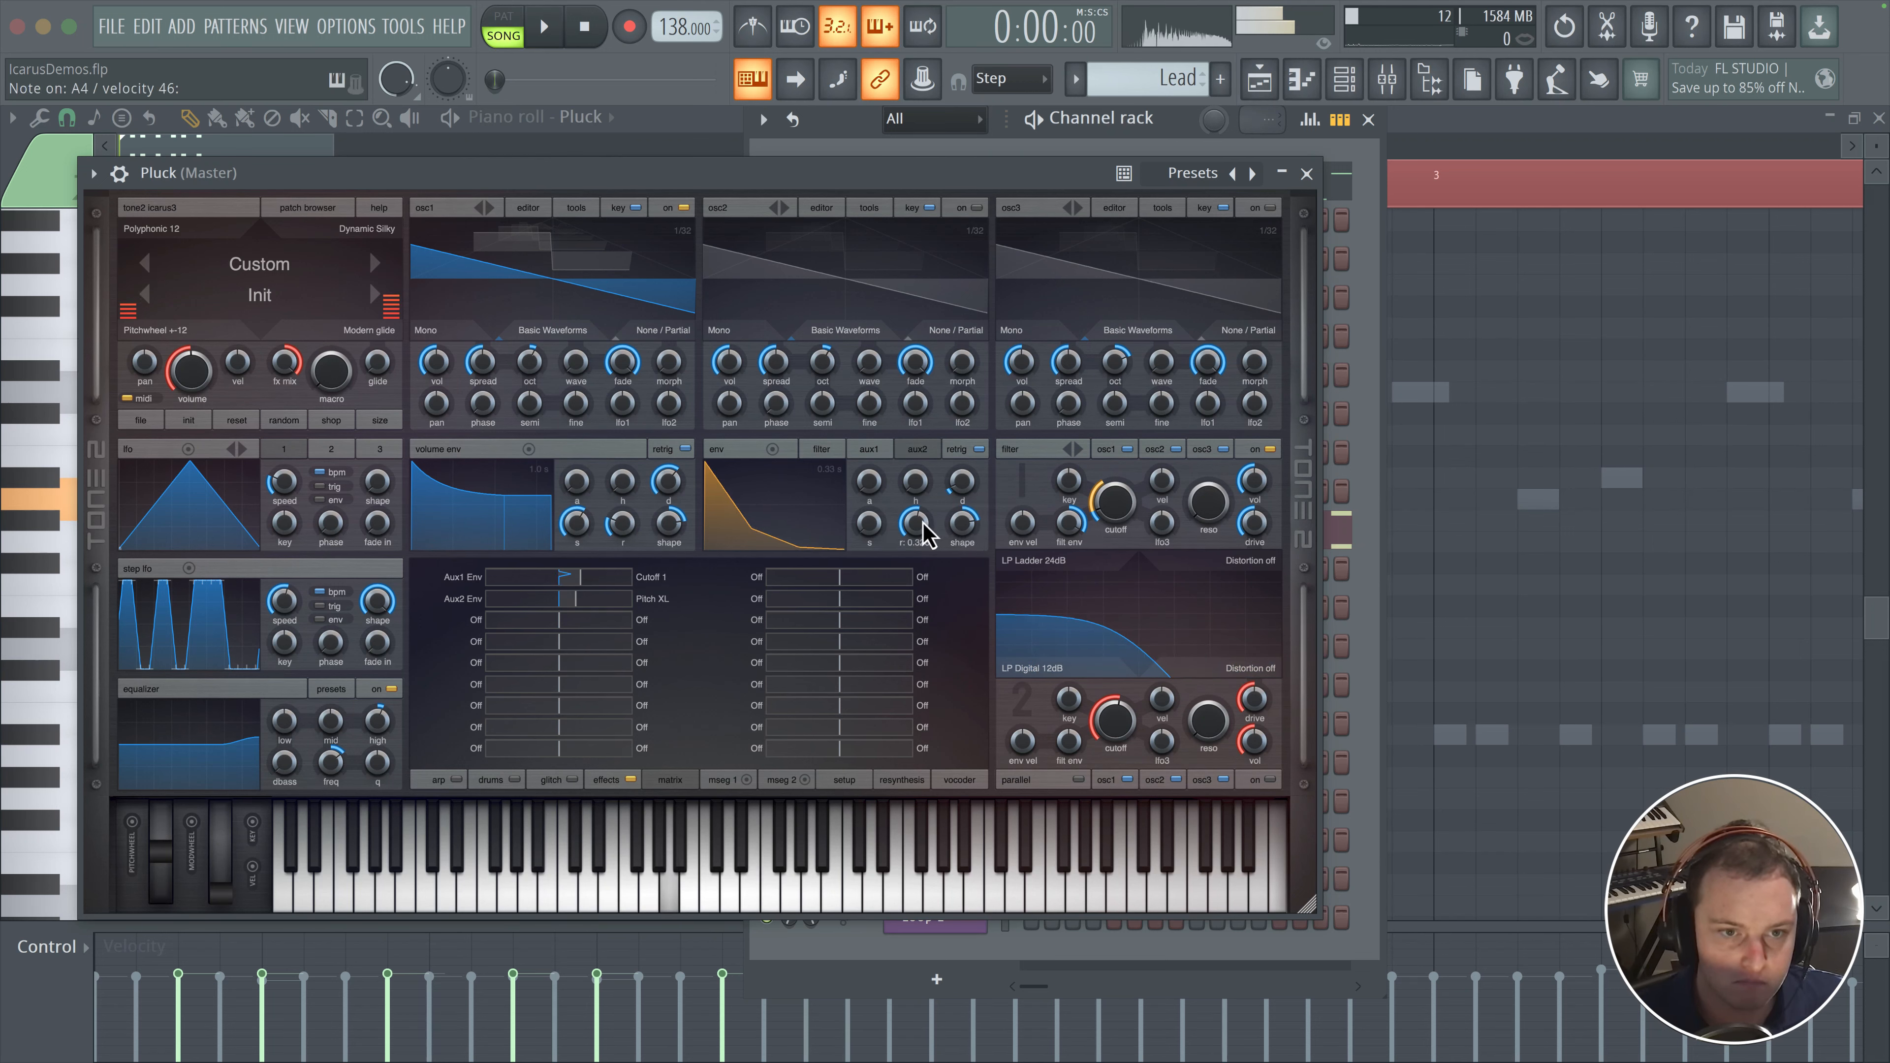
mouse_move(574, 606)
mouse_down()
mouse_move(561, 730)
mouse_move(561, 601)
mouse_move(607, 607)
mouse_move(573, 609)
mouse_up()
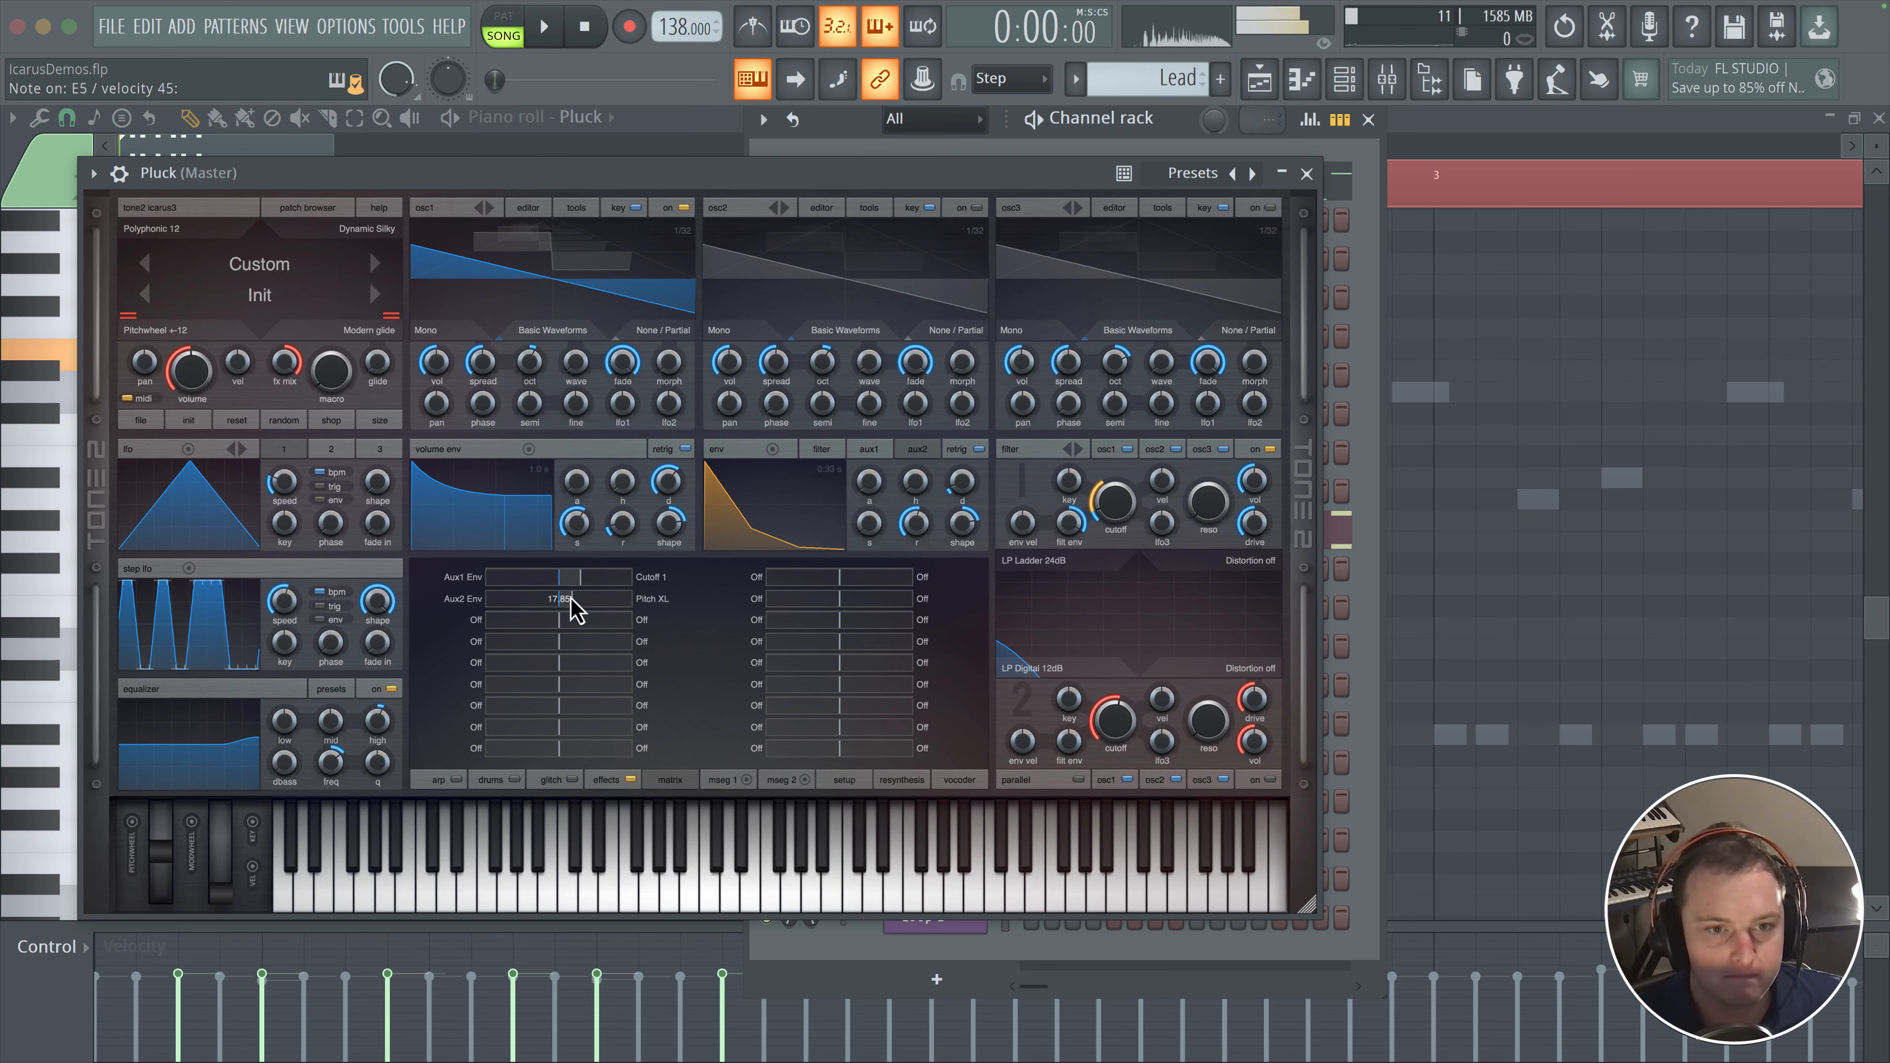
drag(569, 604, 561, 604)
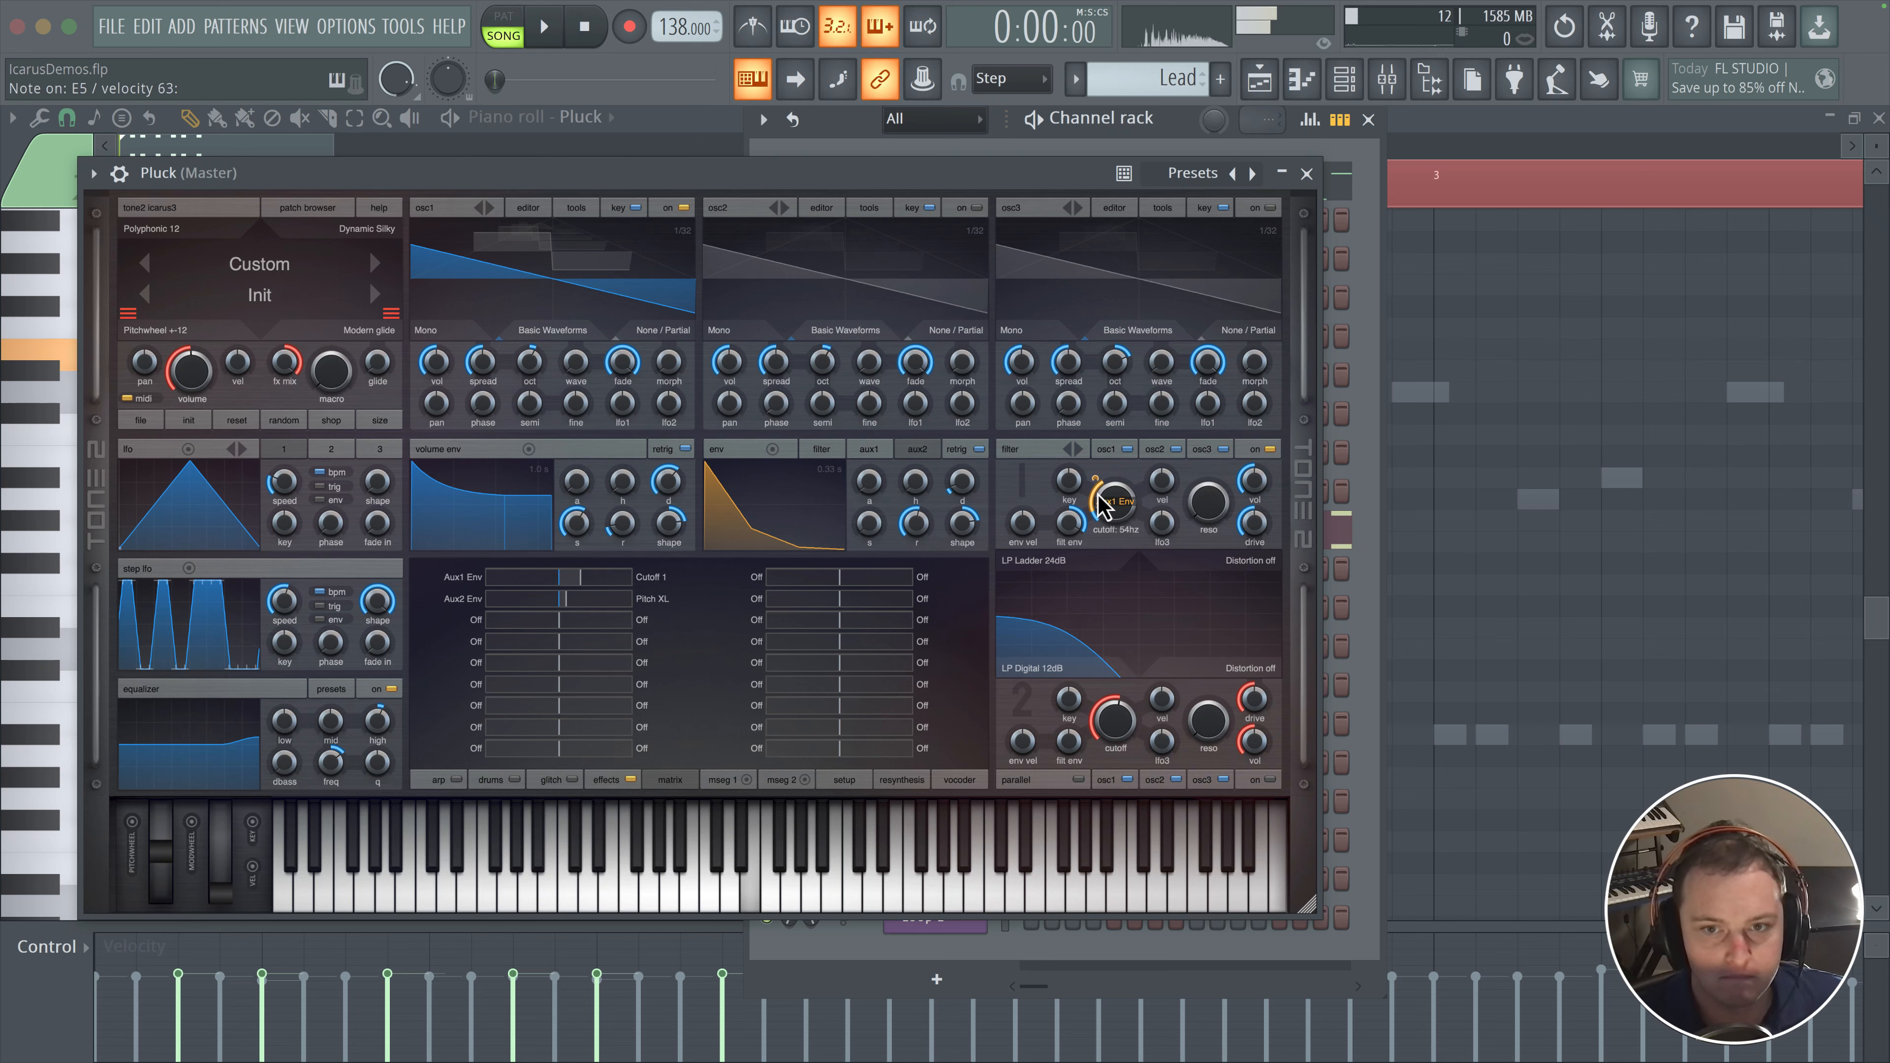
- Fine-tune filter 1's envelope amount together with the filter envelope's decay
click(1072, 519)
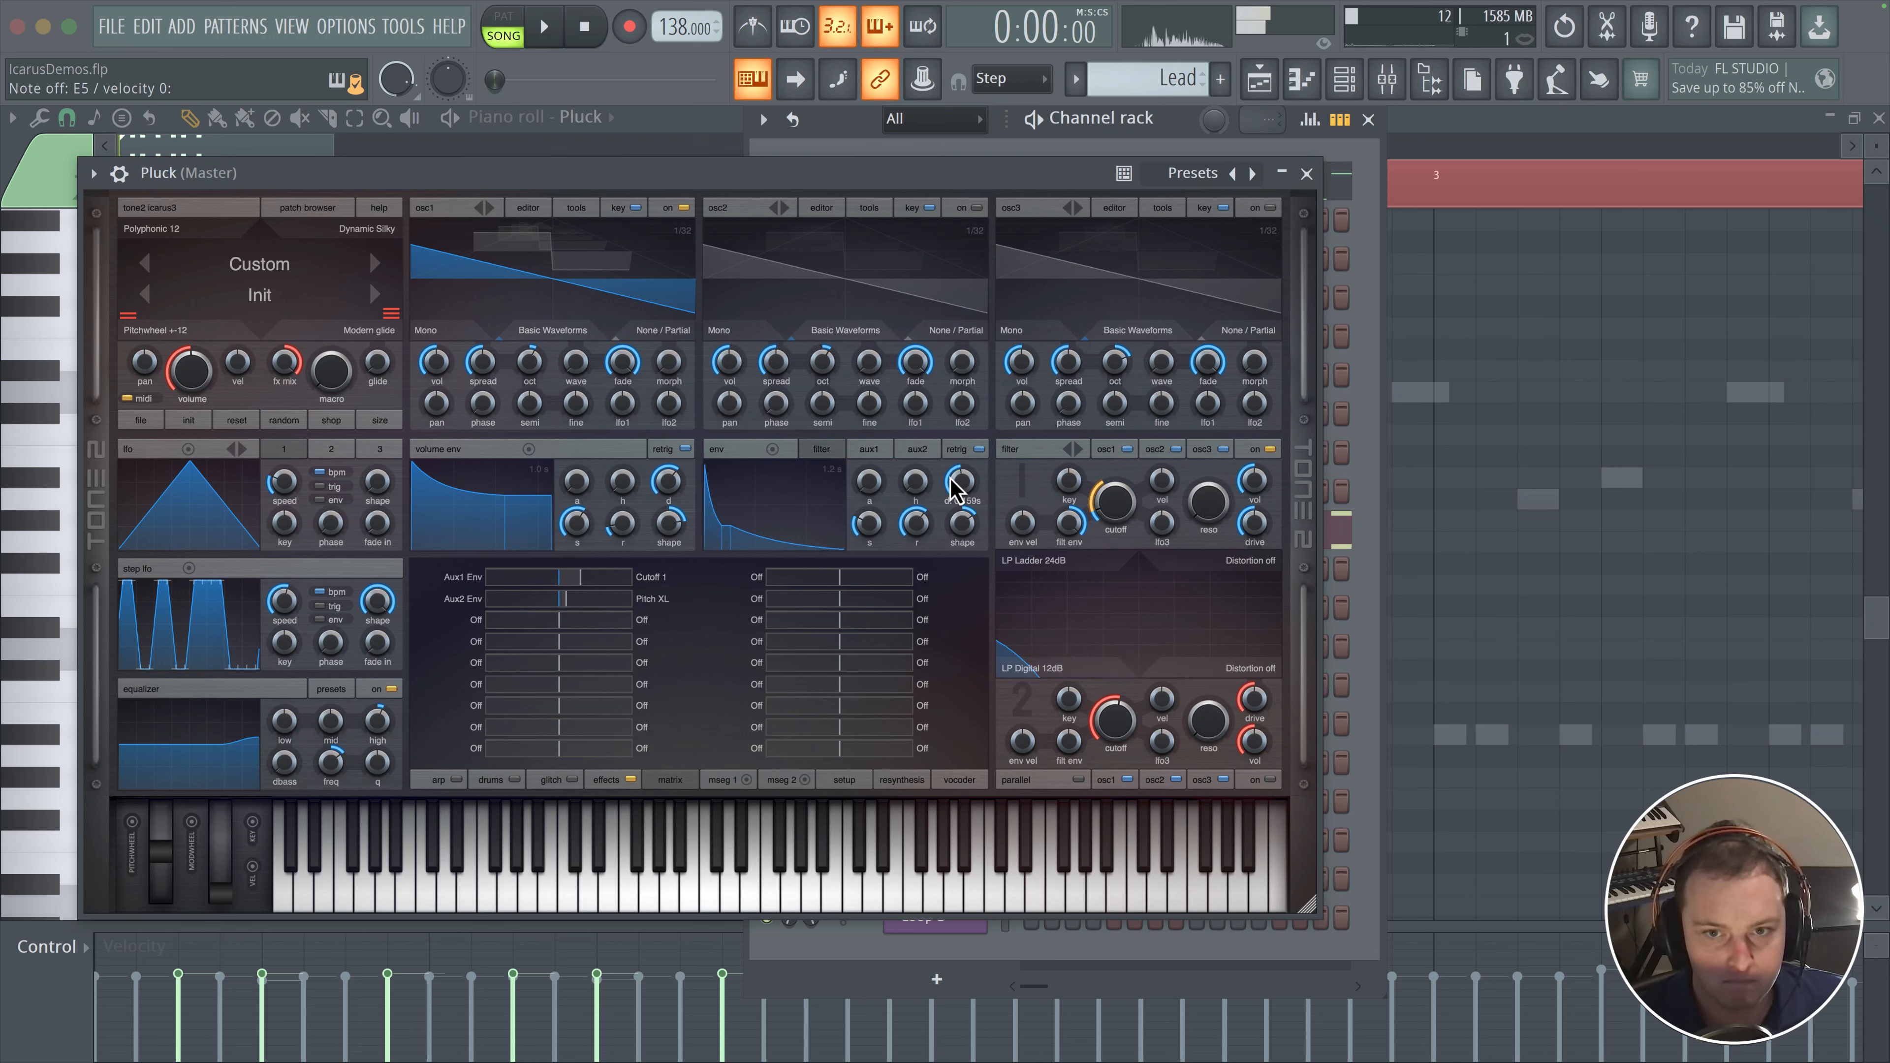
mouse_move(1069, 526)
mouse_down()
mouse_move(1071, 546)
mouse_move(1067, 521)
mouse_up()
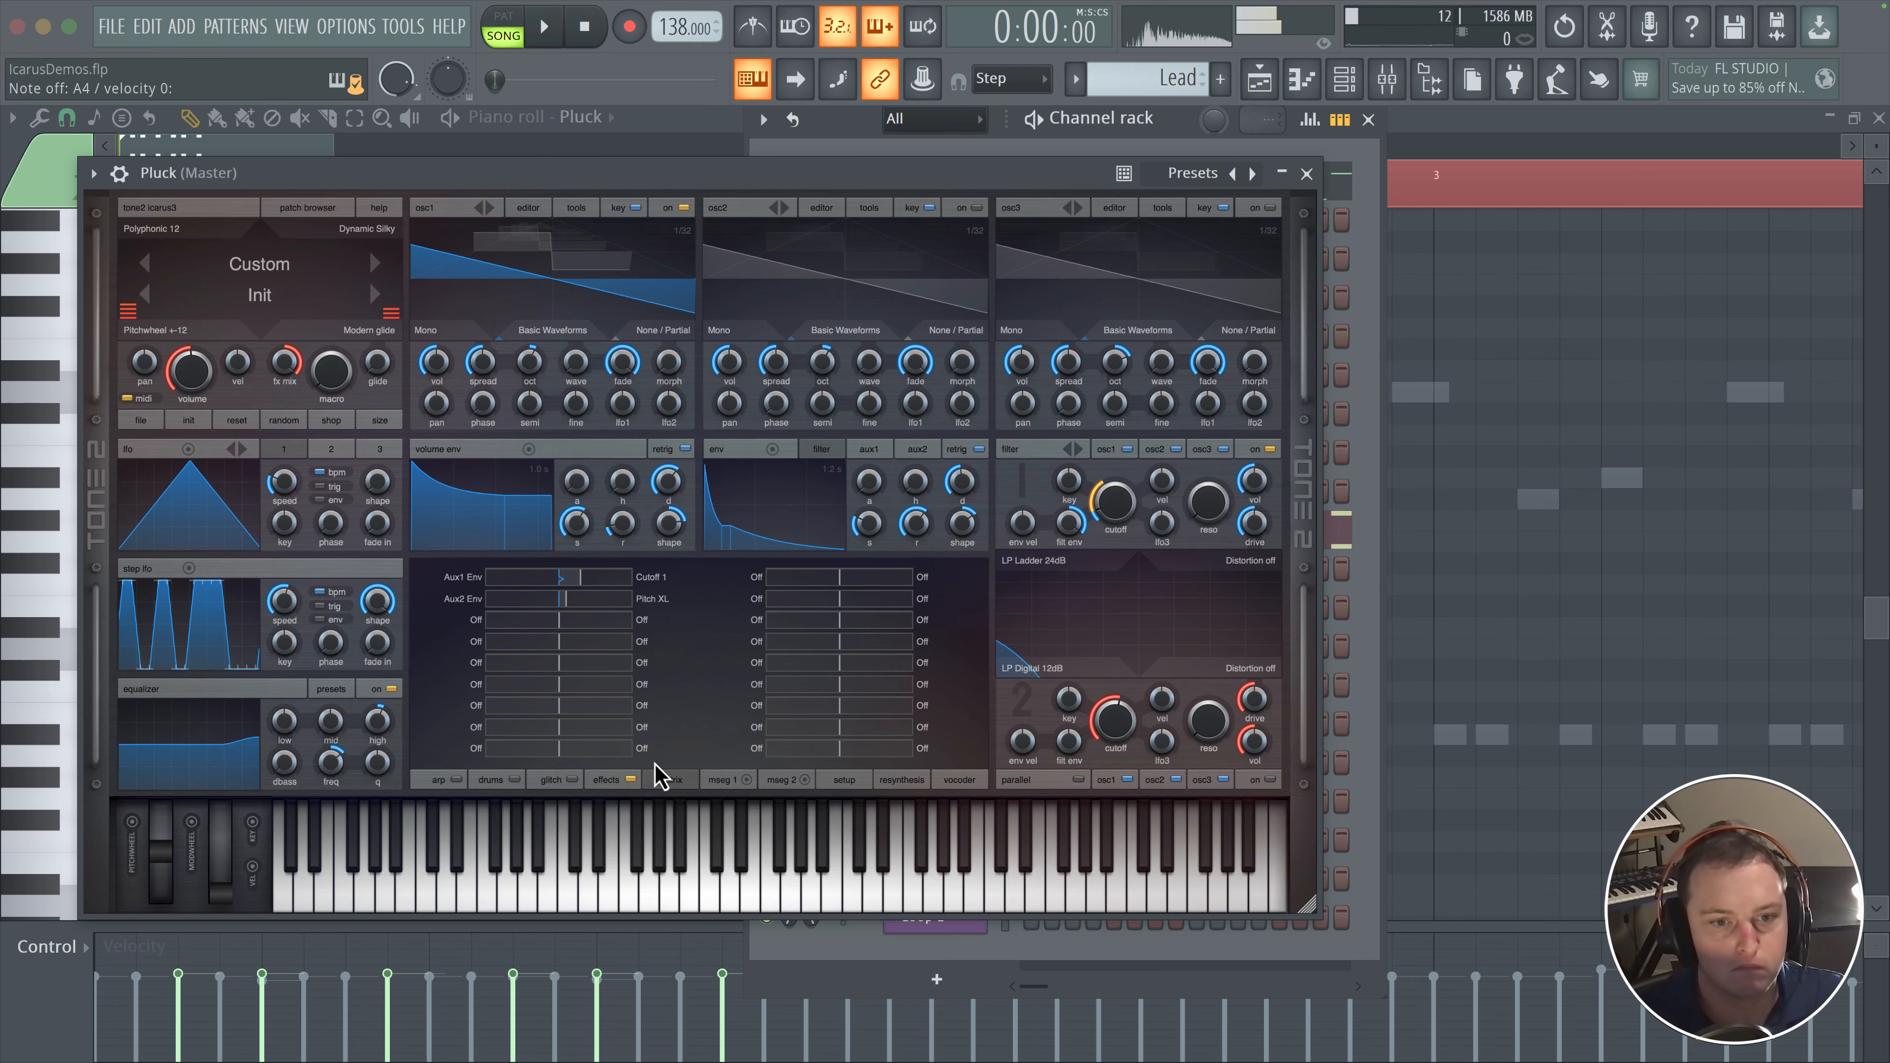
- Set the FX2 duck to 43% and the PingPong delay's feedback to 63%
click(606, 780)
drag(847, 741, 852, 734)
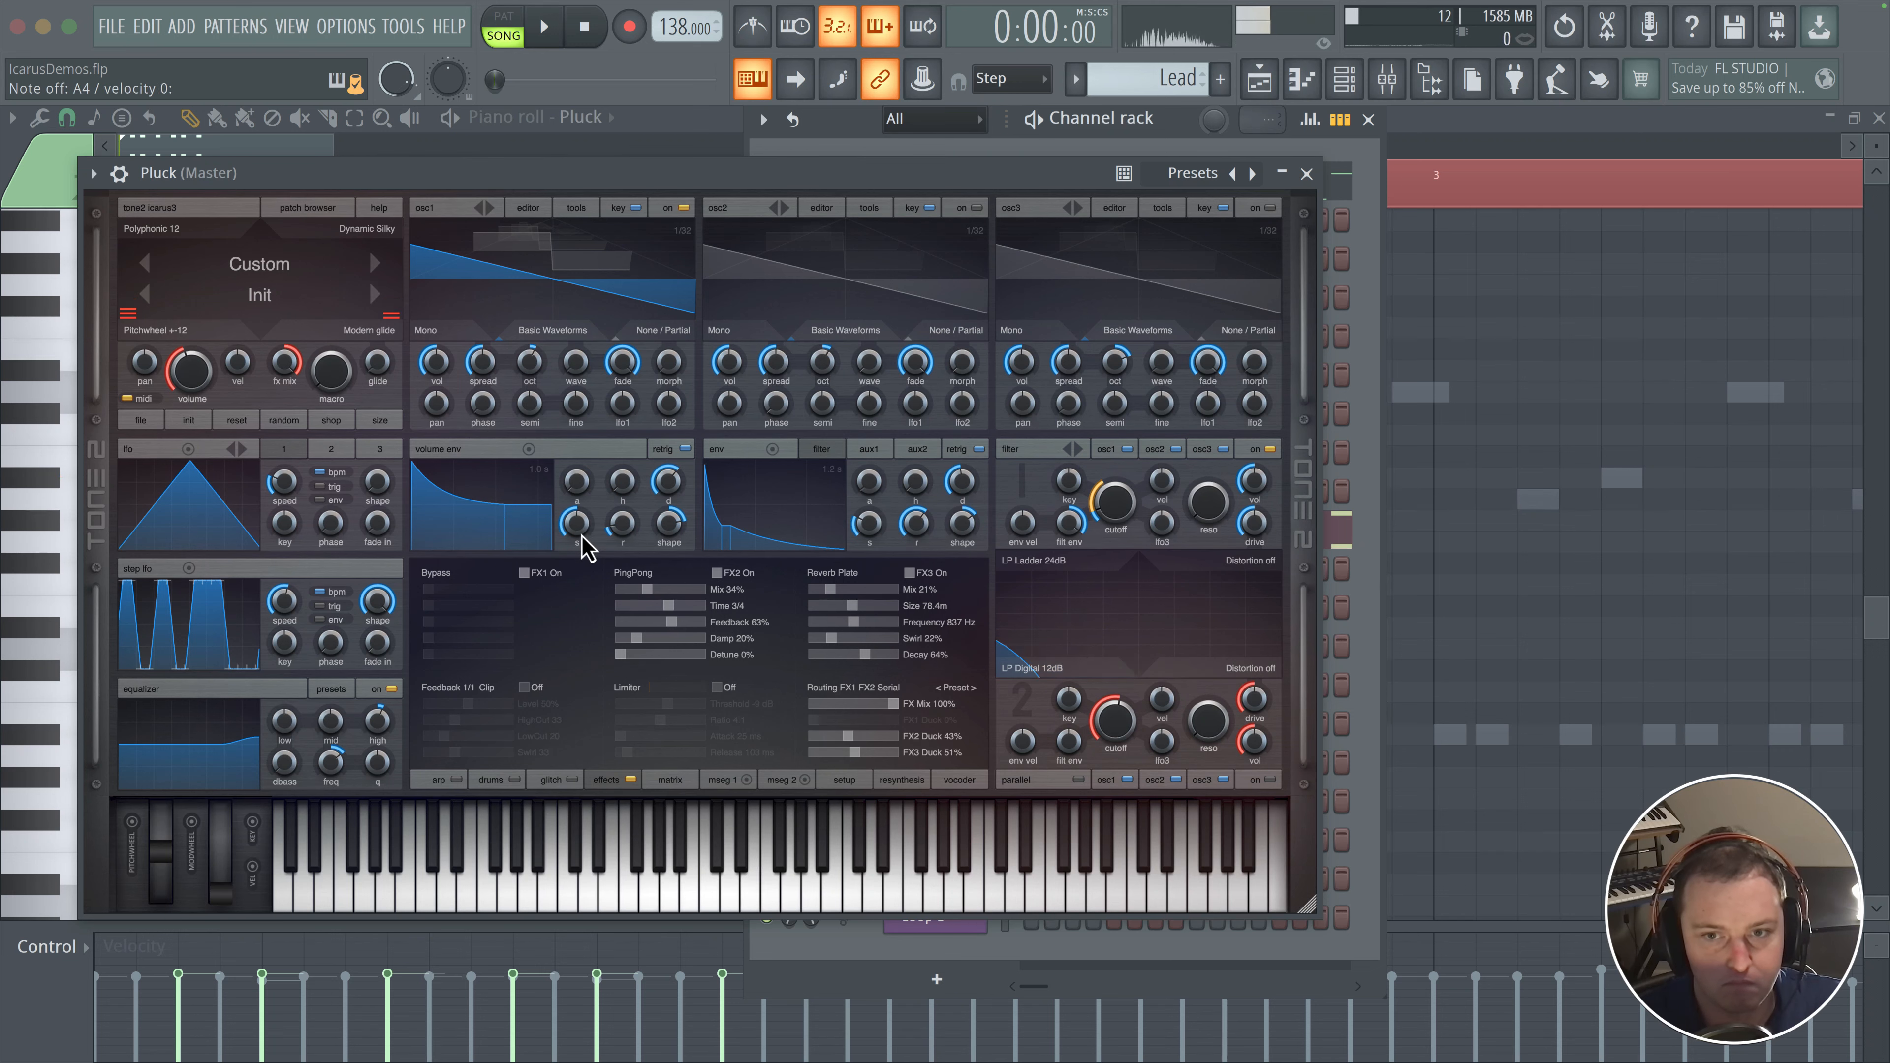
- Reduce the Aux2 pitch modulation to nearly zero and slightly raise the Aux1 envelope's Cutoff 1 amount to about 31
click(672, 781)
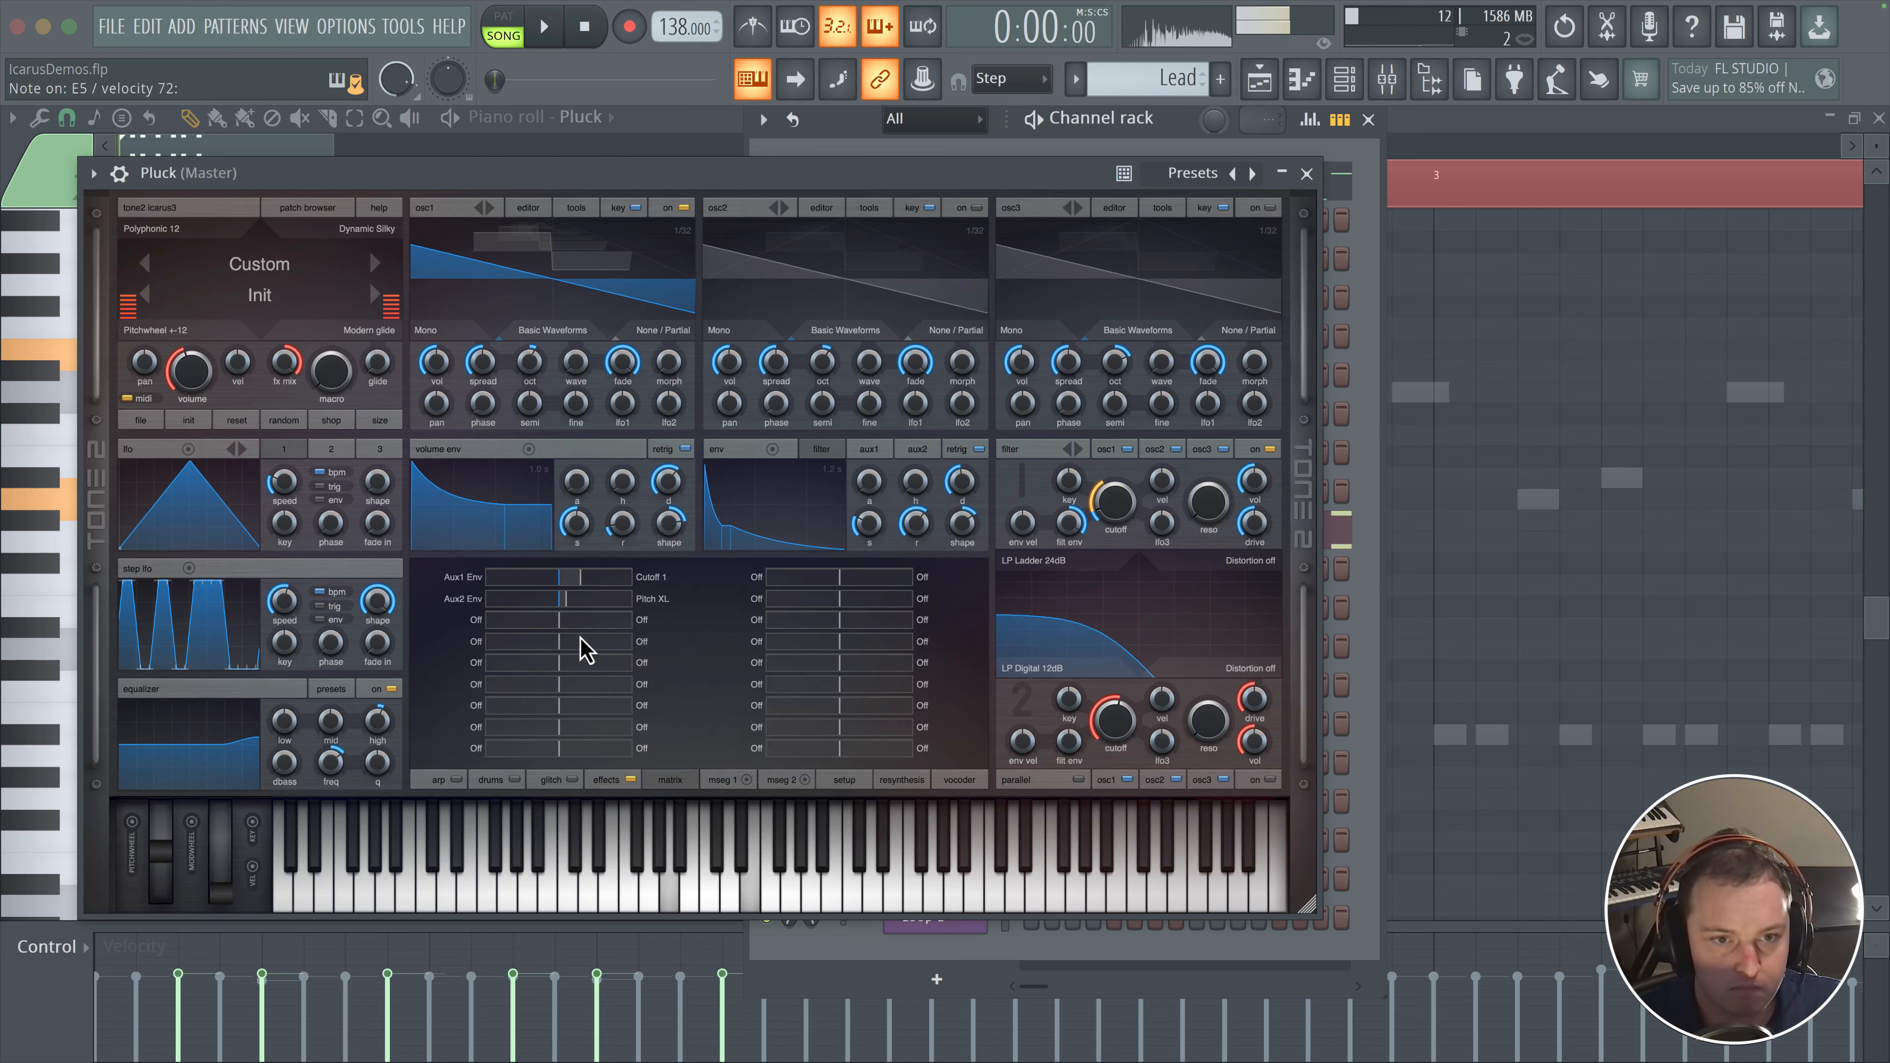
mouse_move(568, 600)
mouse_down()
mouse_move(569, 583)
mouse_move(619, 585)
mouse_move(583, 586)
mouse_up()
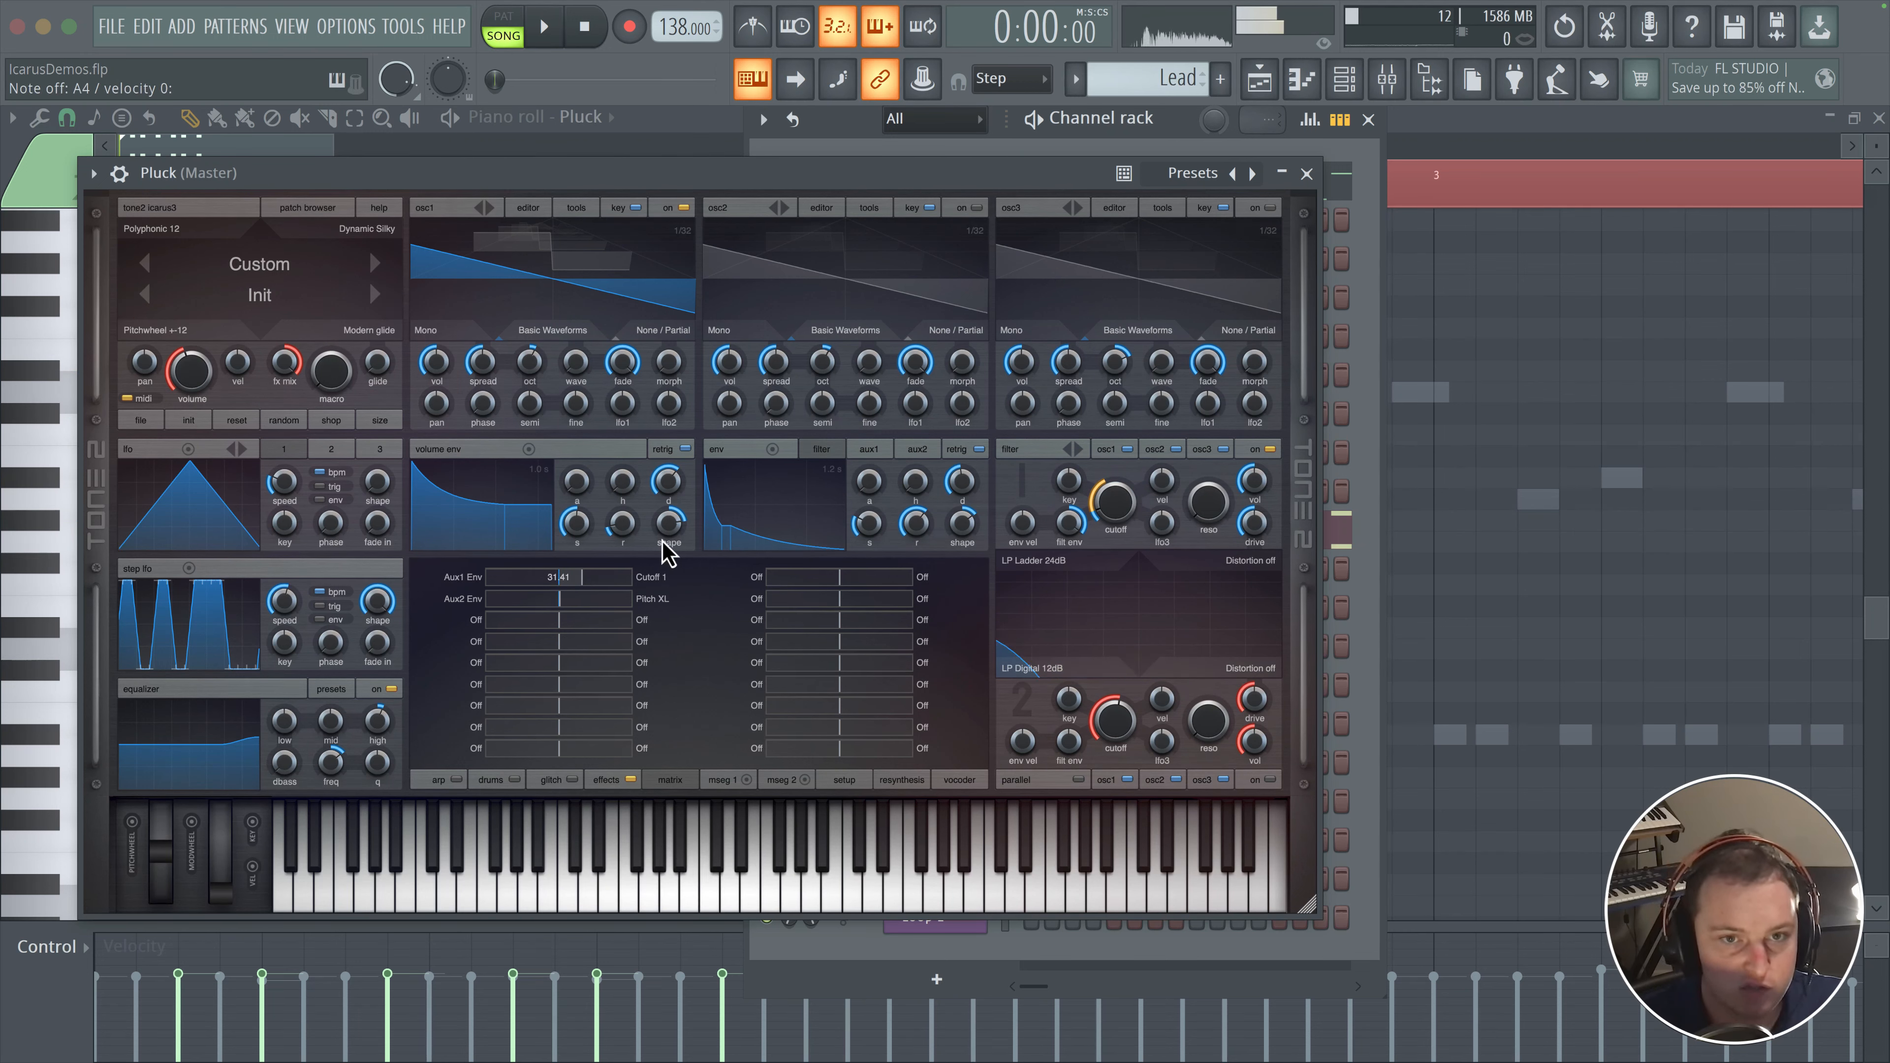
- Turn on oscillator 2 in Stereo mode with a spread of about 33, blend it in at low volume, and close the synth window
click(969, 211)
click(746, 346)
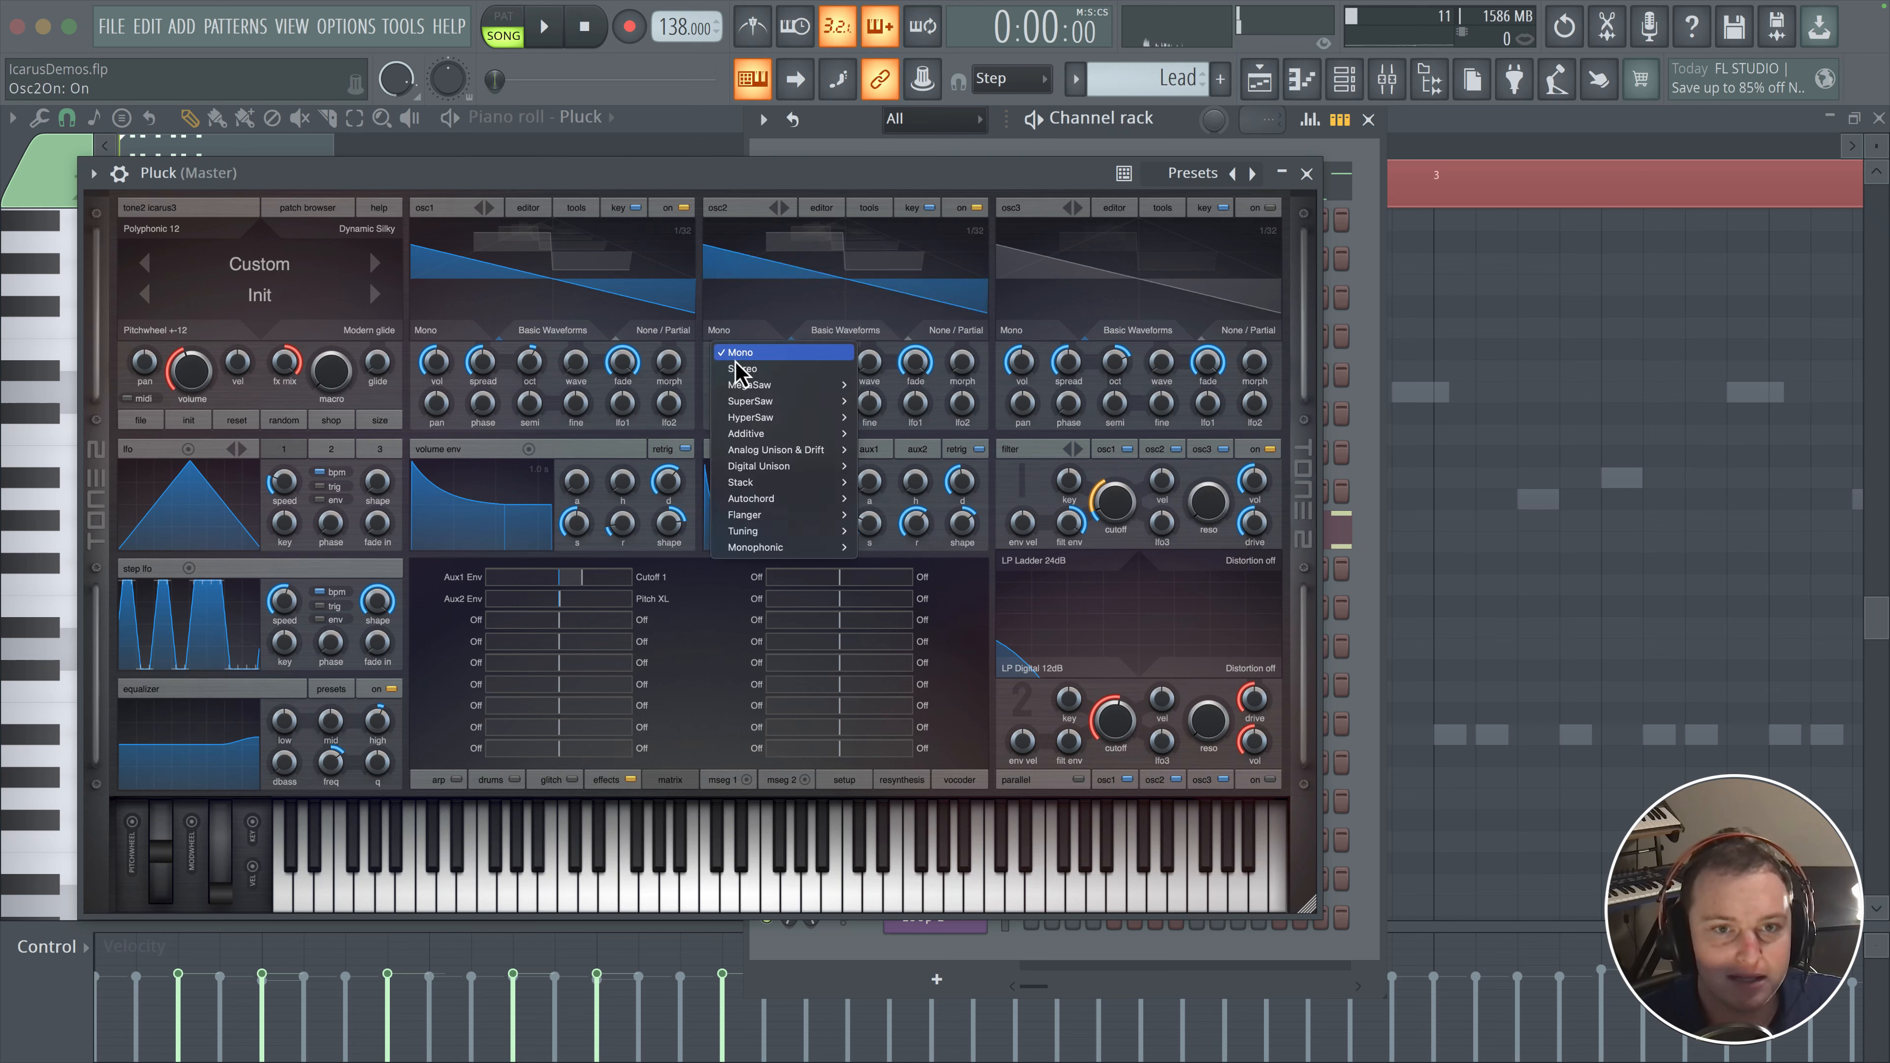
click(740, 372)
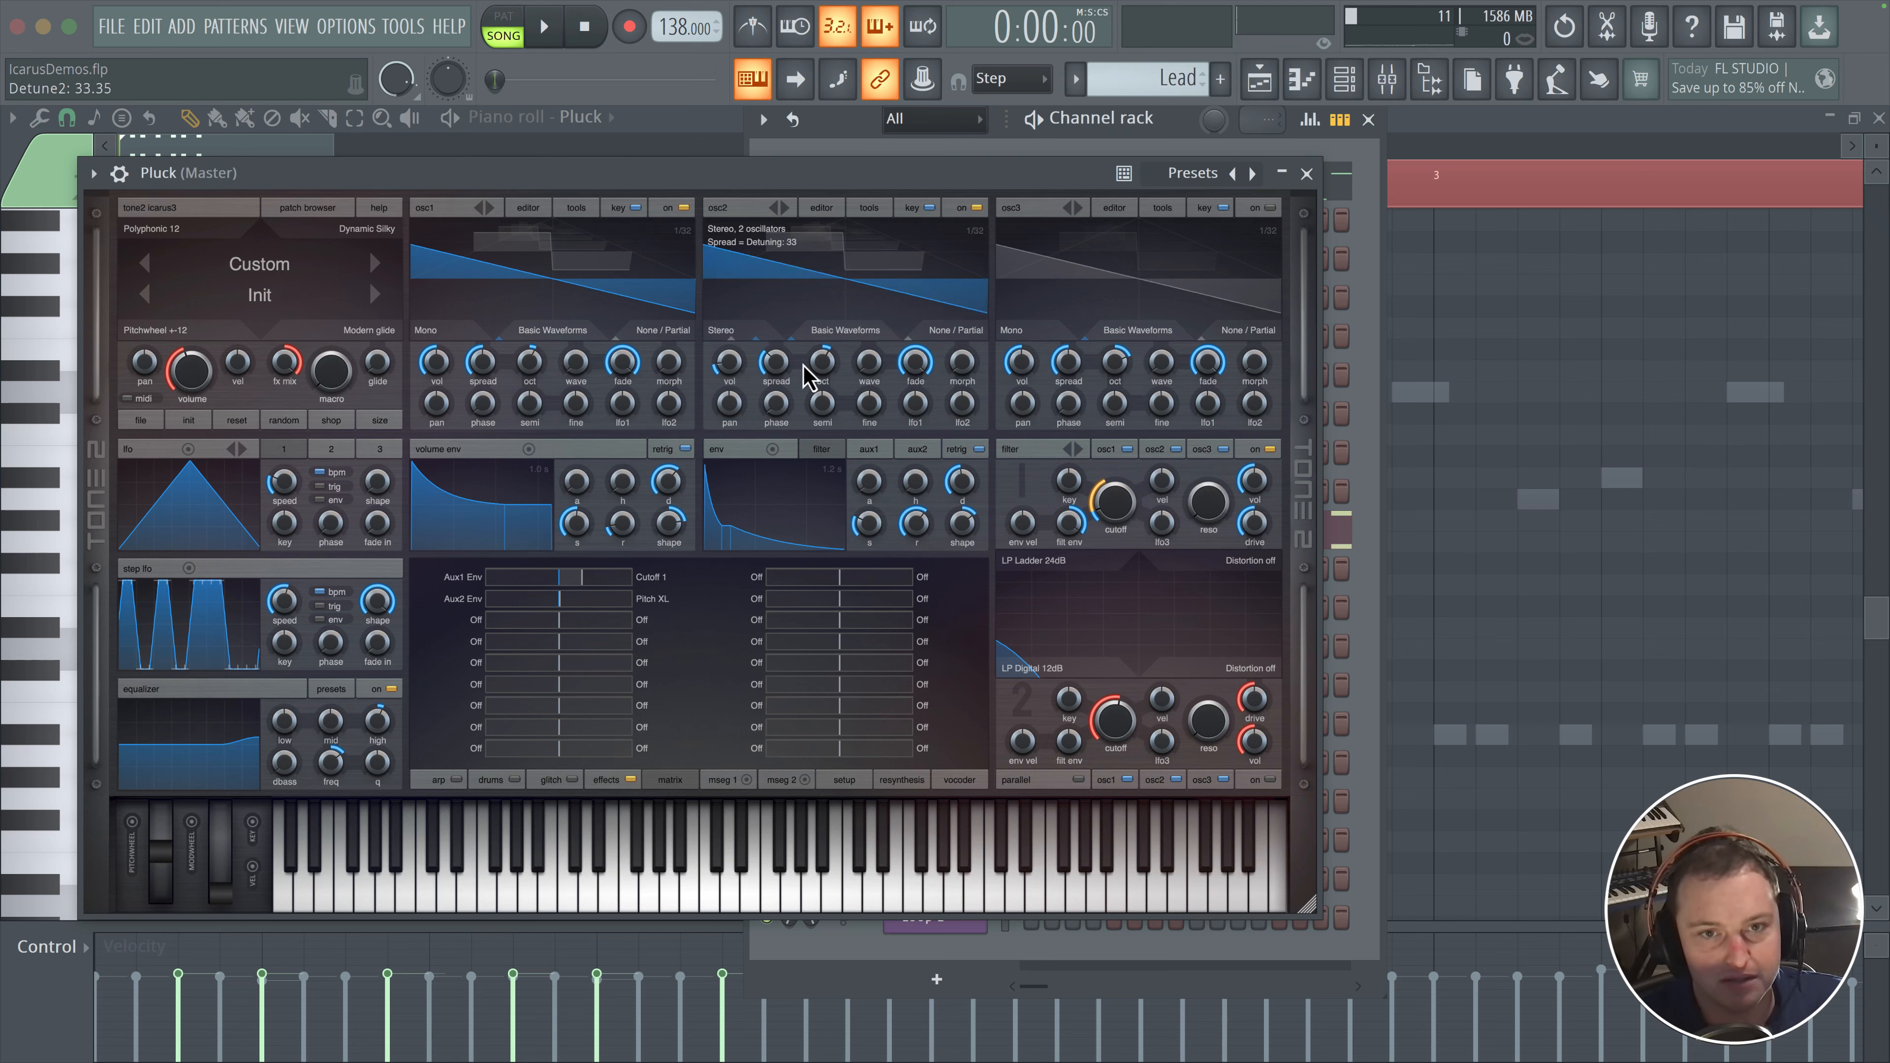
drag(718, 366, 726, 325)
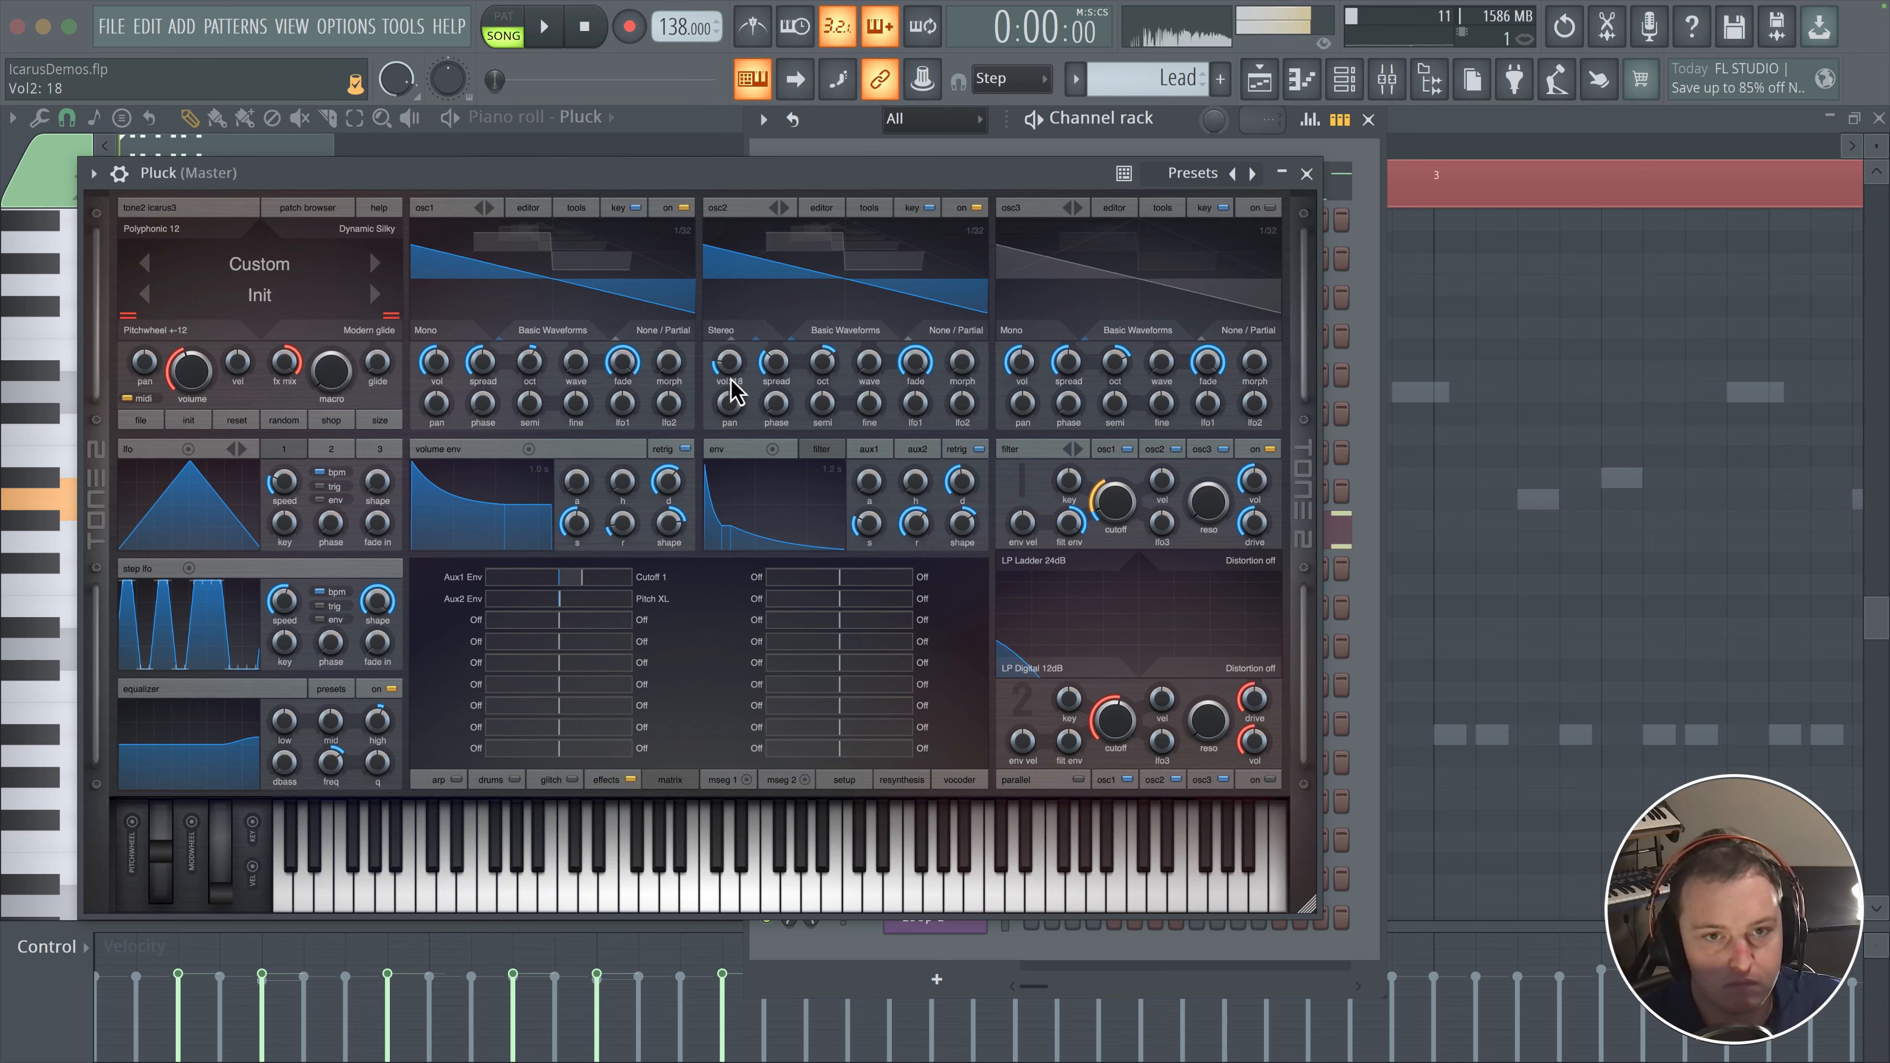
drag(732, 372, 731, 388)
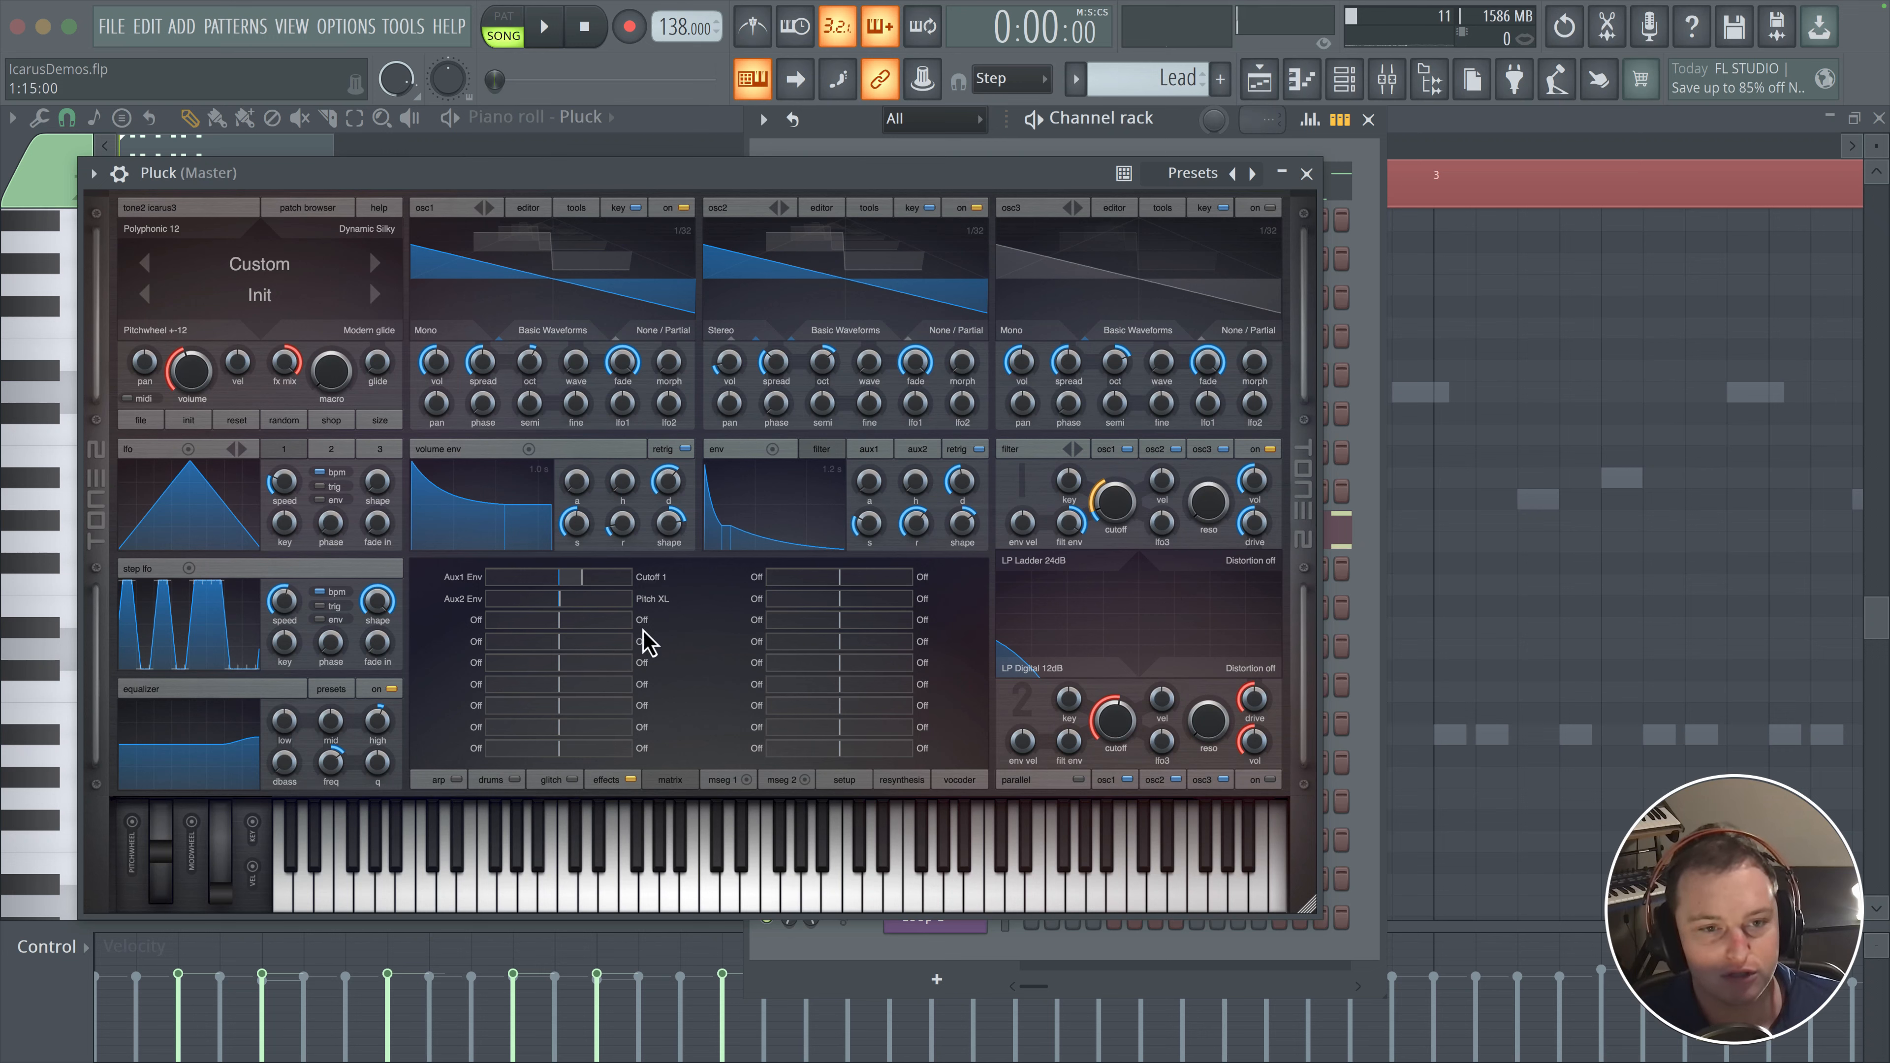
click(843, 780)
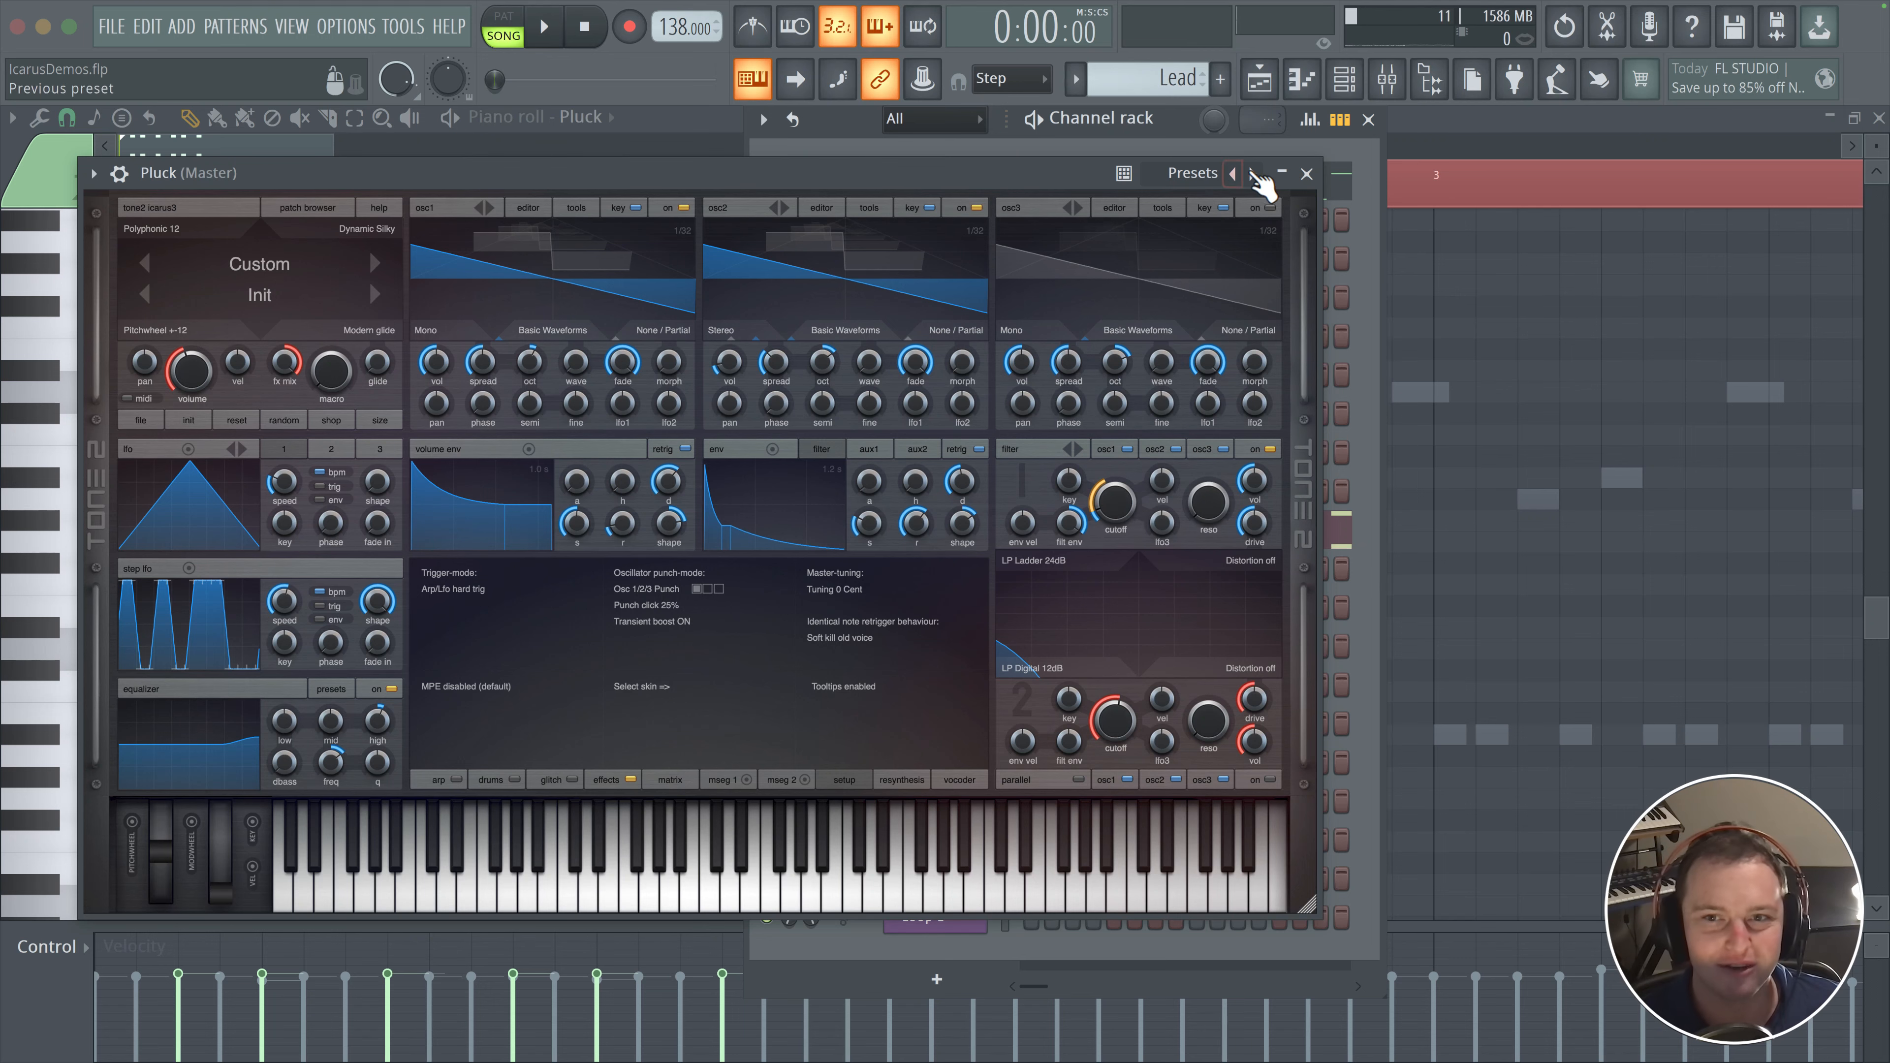
click(1308, 174)
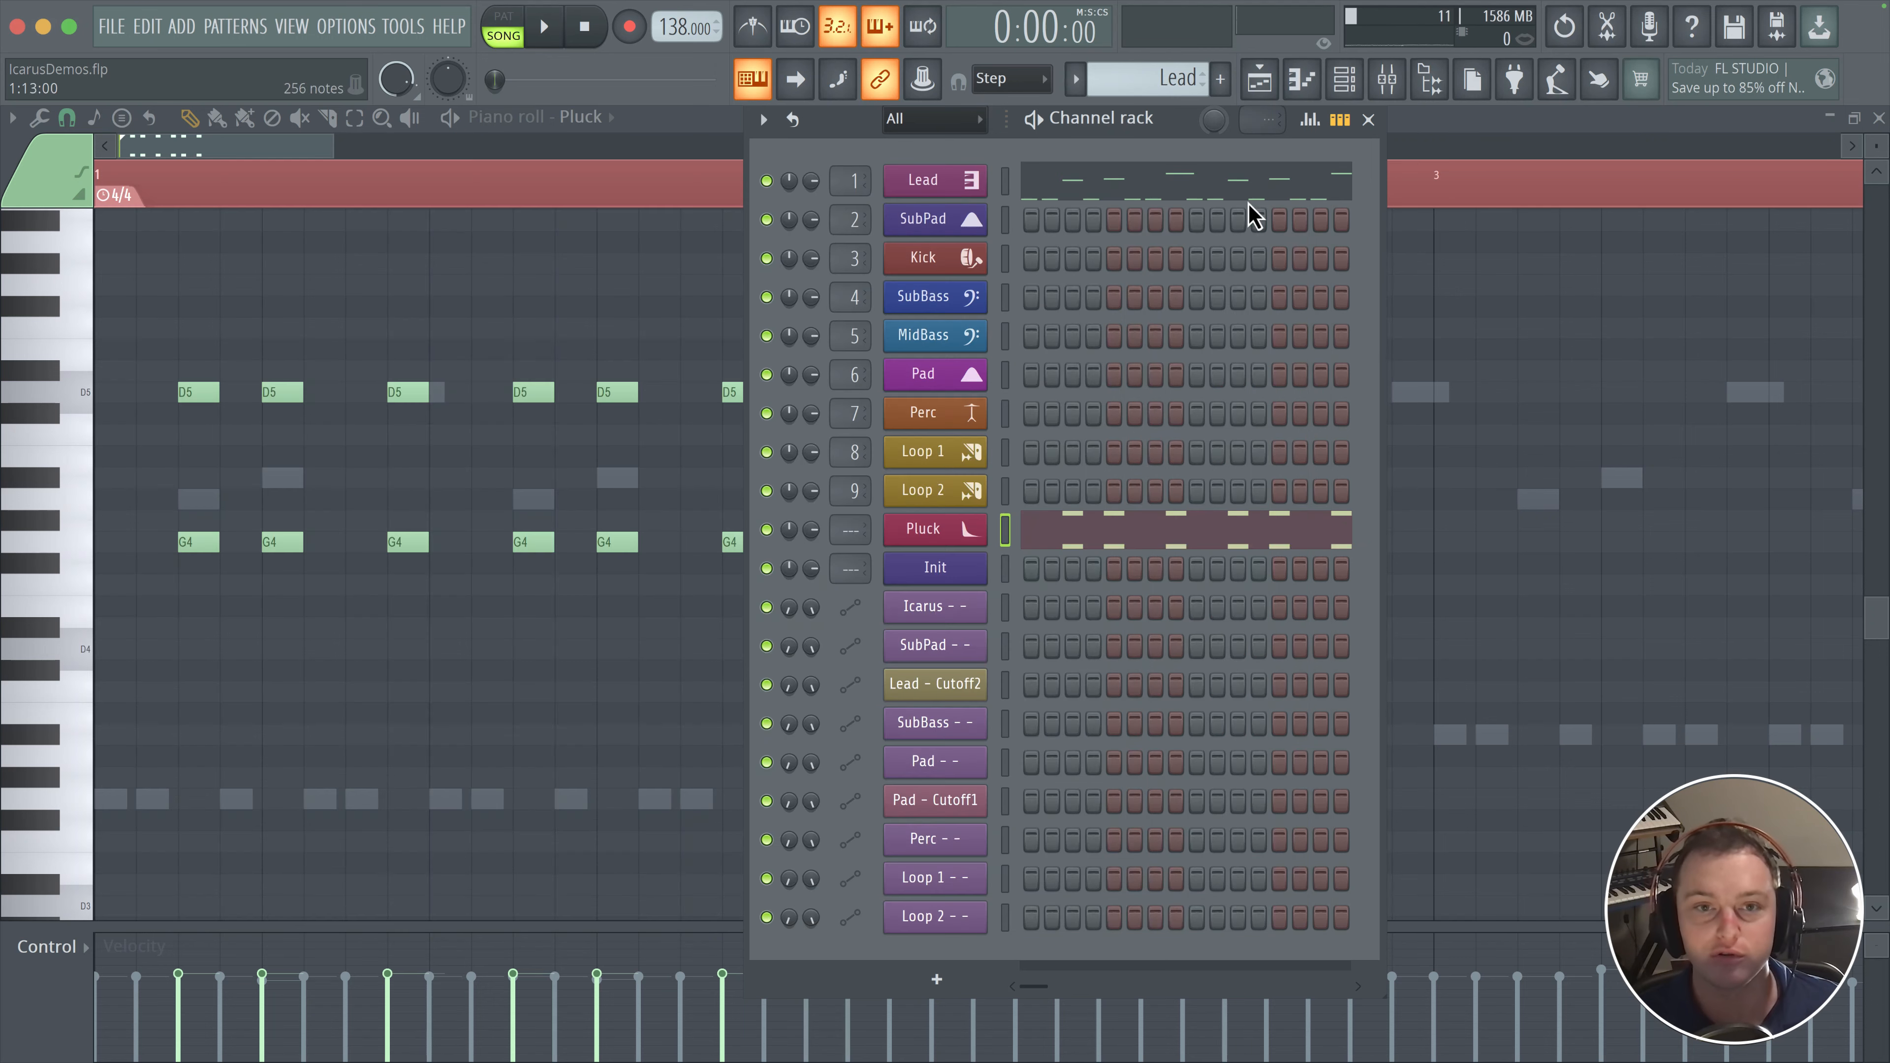
- Copy the bar 1 D5/G4 pluck rhythm into bars 2 and 3 of the Pluck piano roll
drag(327, 141, 454, 141)
key(space)
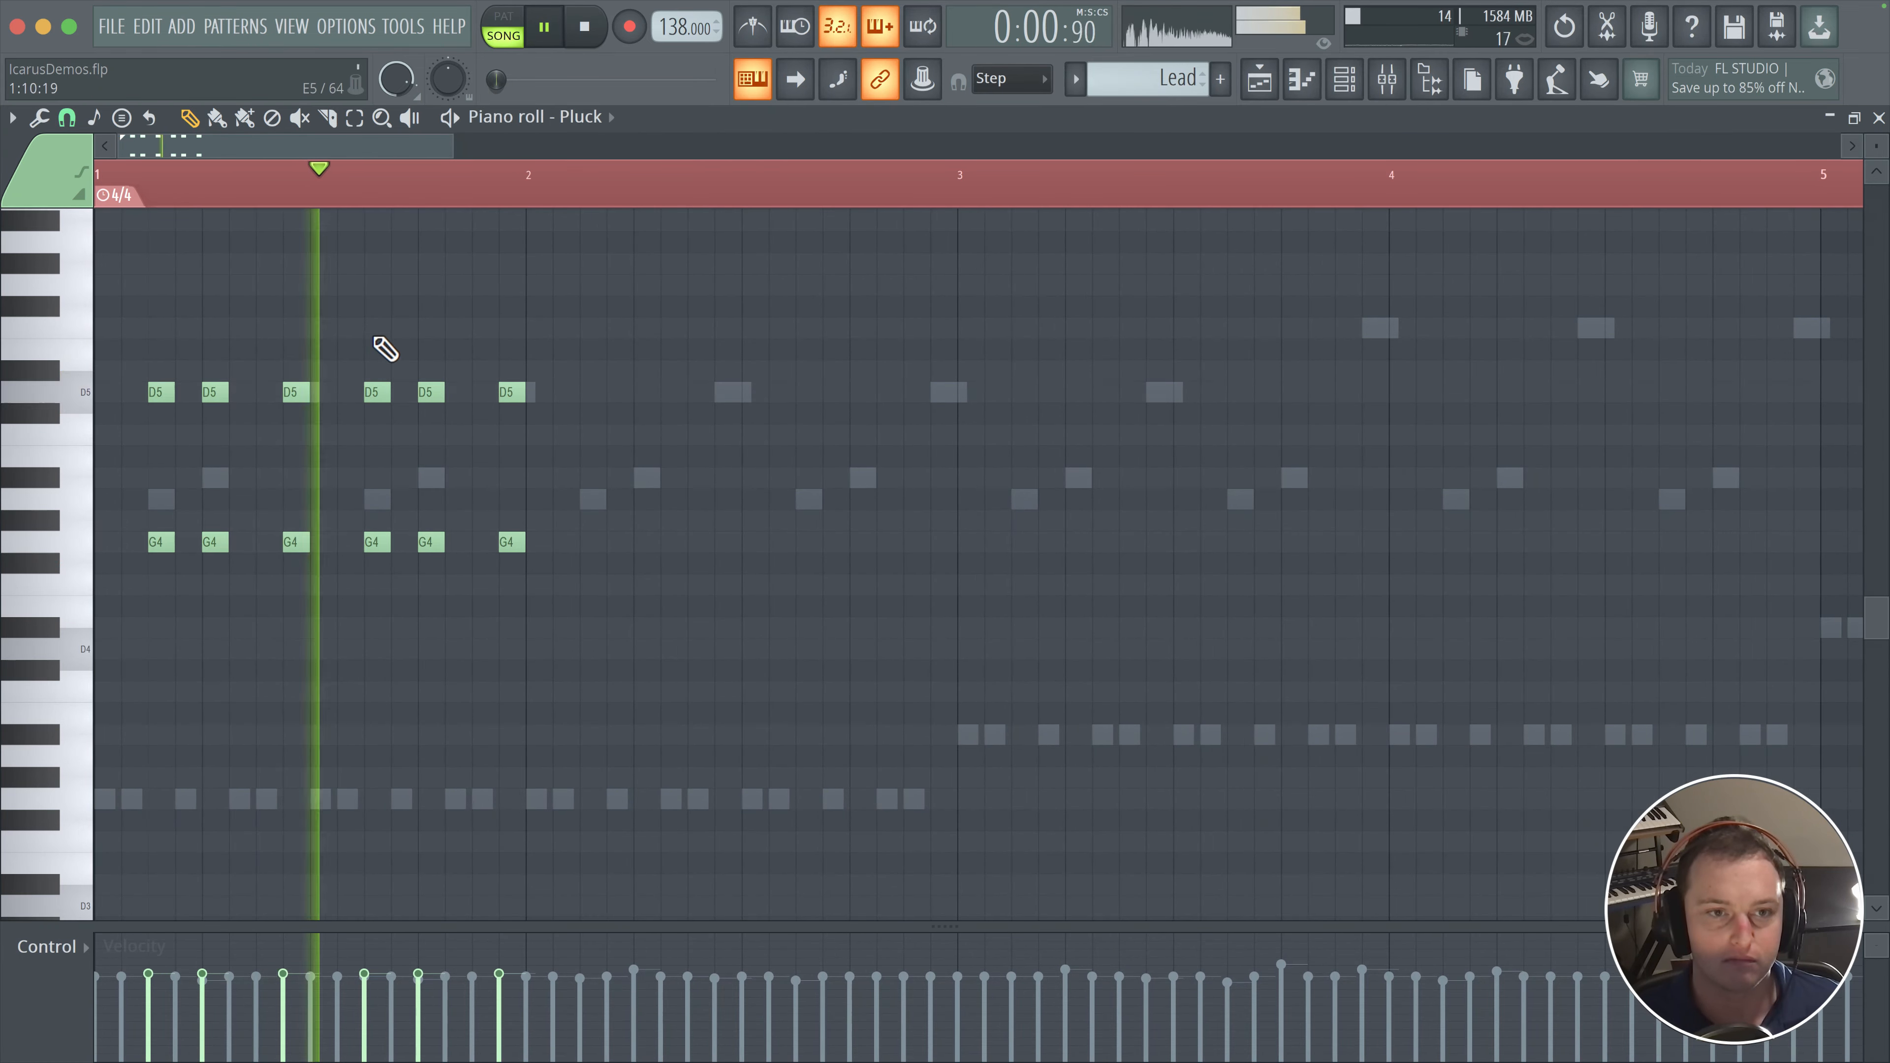
drag(644, 321, 591, 541)
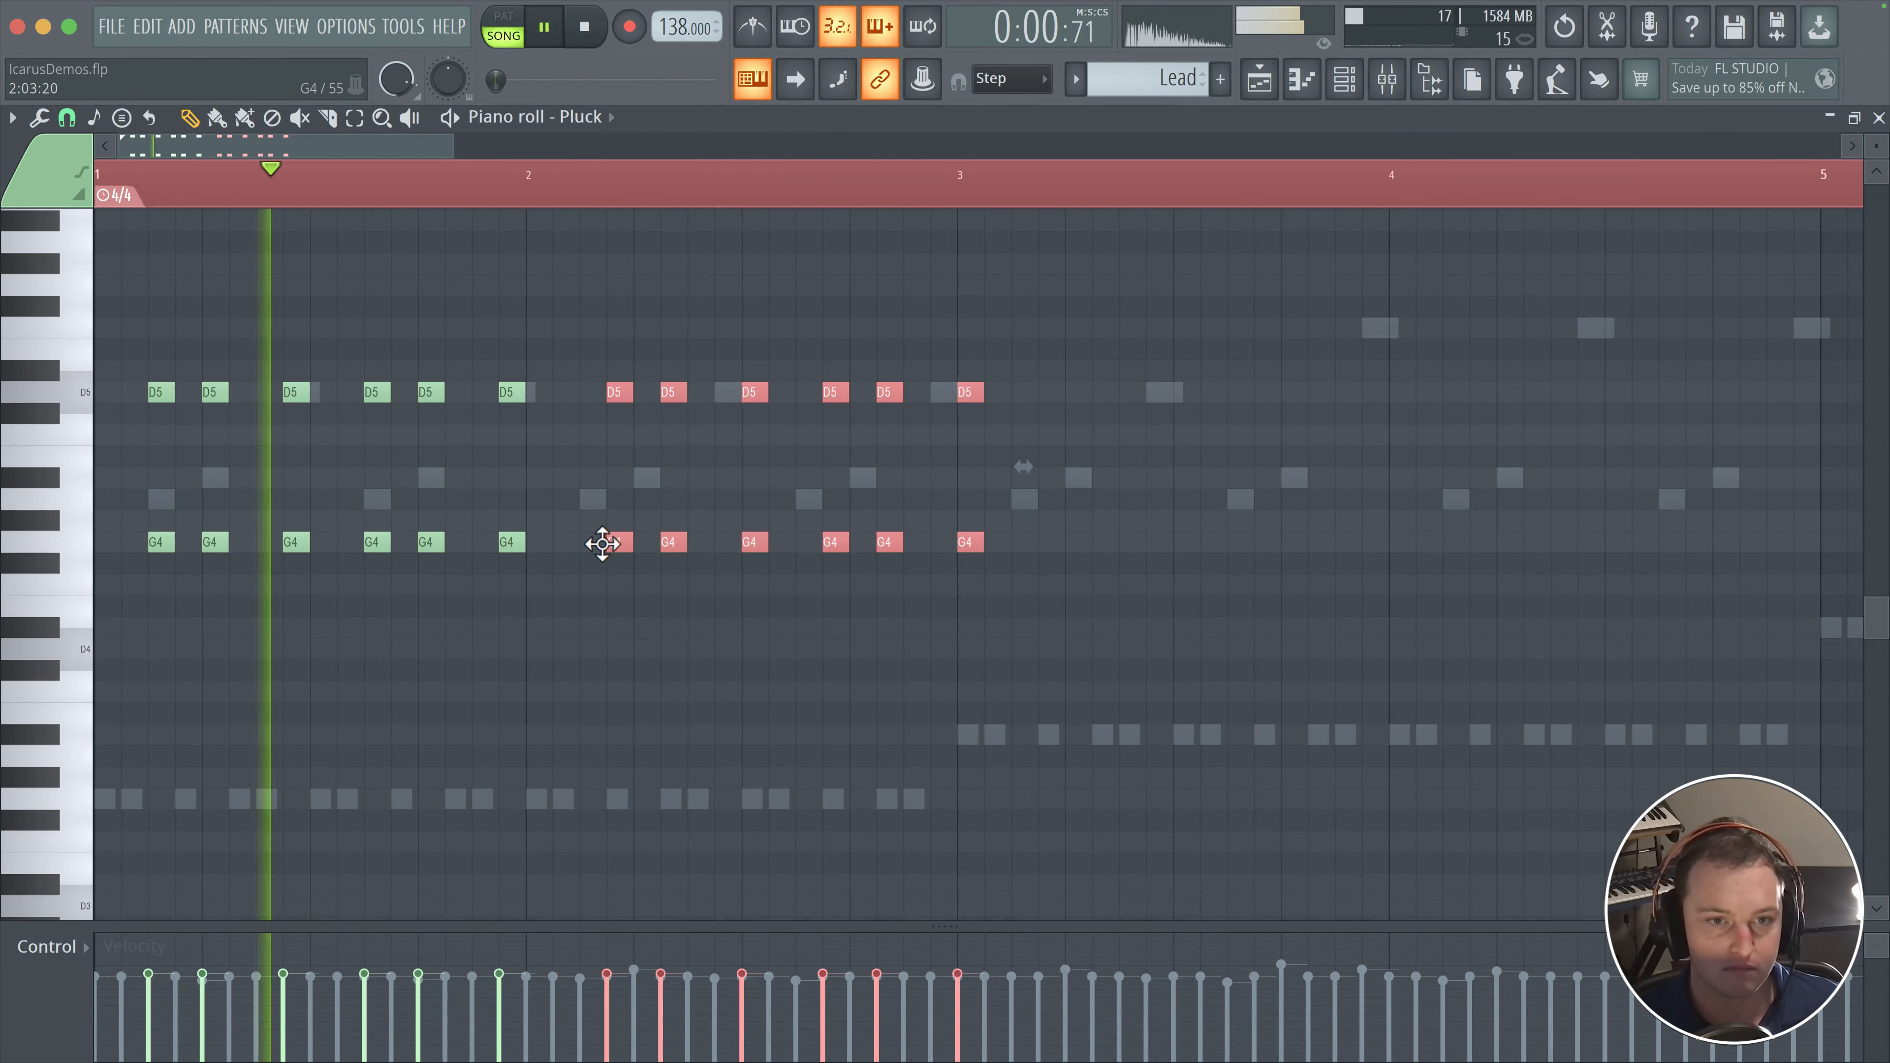
drag(1031, 362, 1028, 543)
key(space)
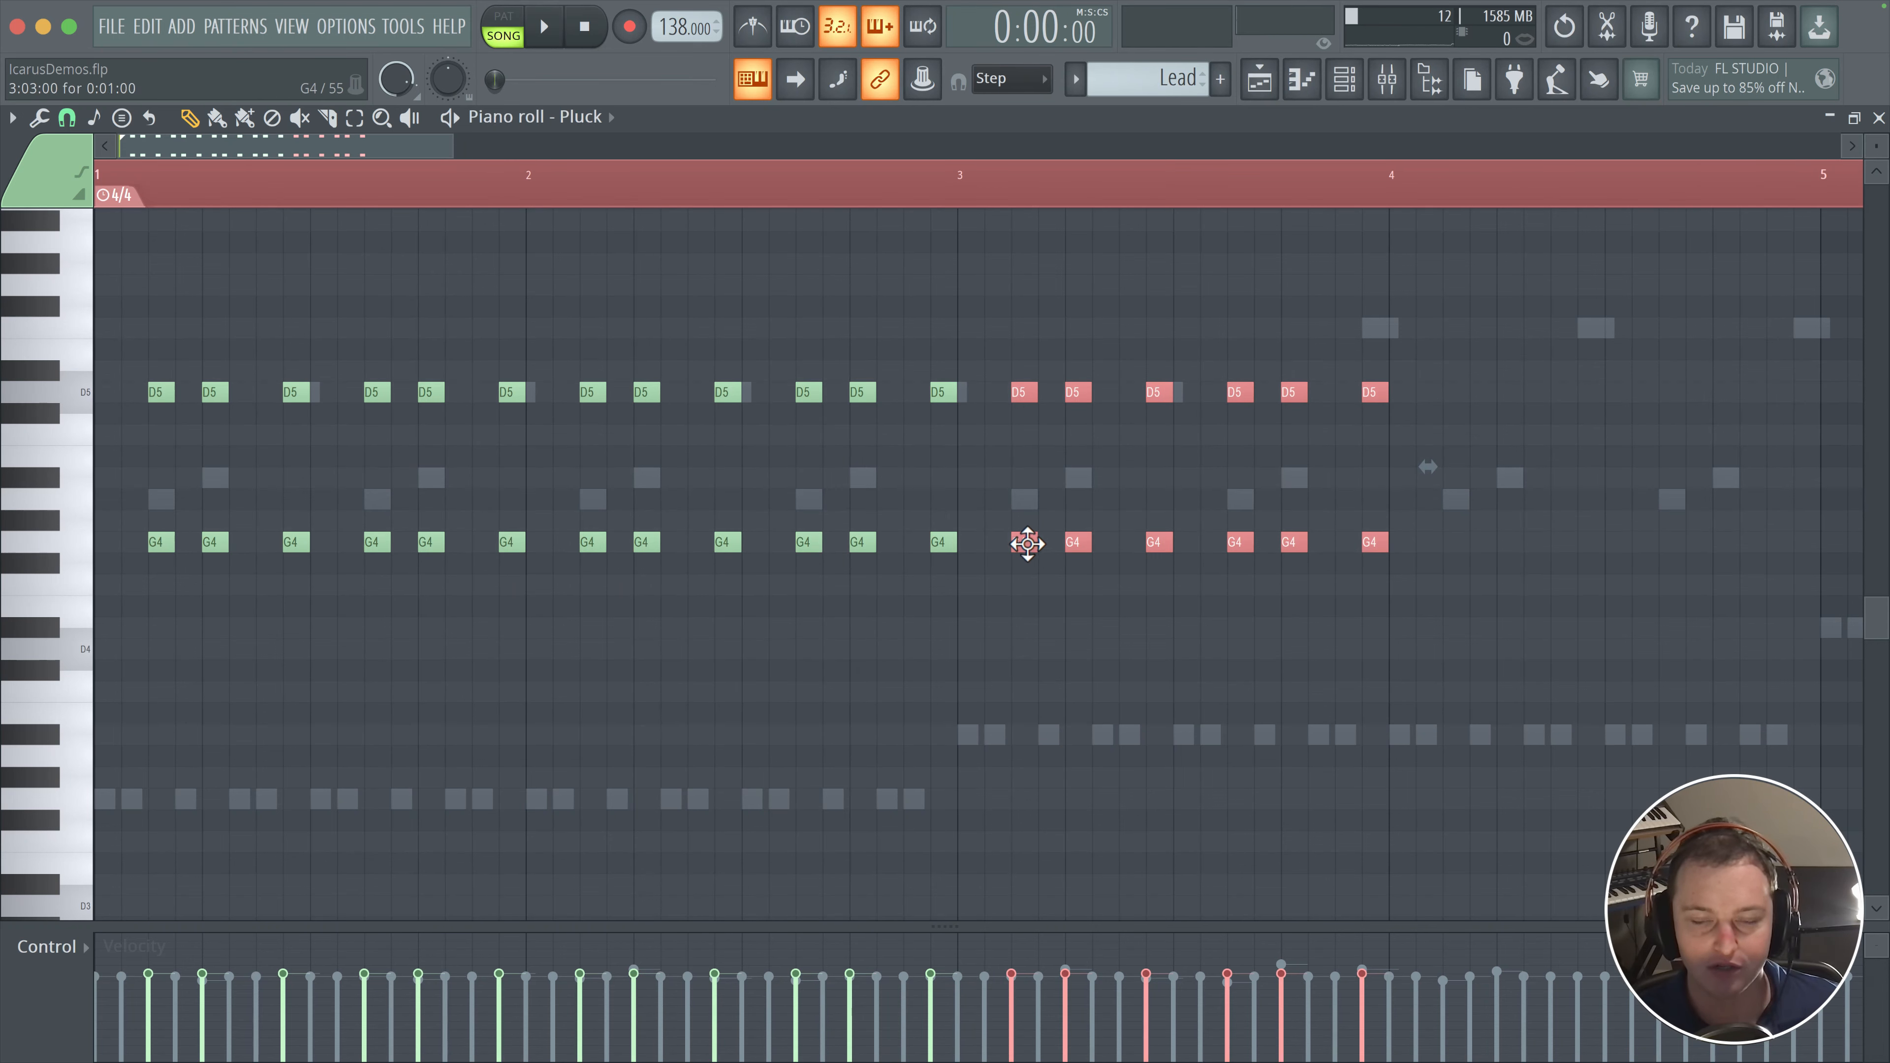
- Raise the lower notes of the bar 3 rhythm from G4 to A#4 so they fit the bass change
click(920, 190)
key(space)
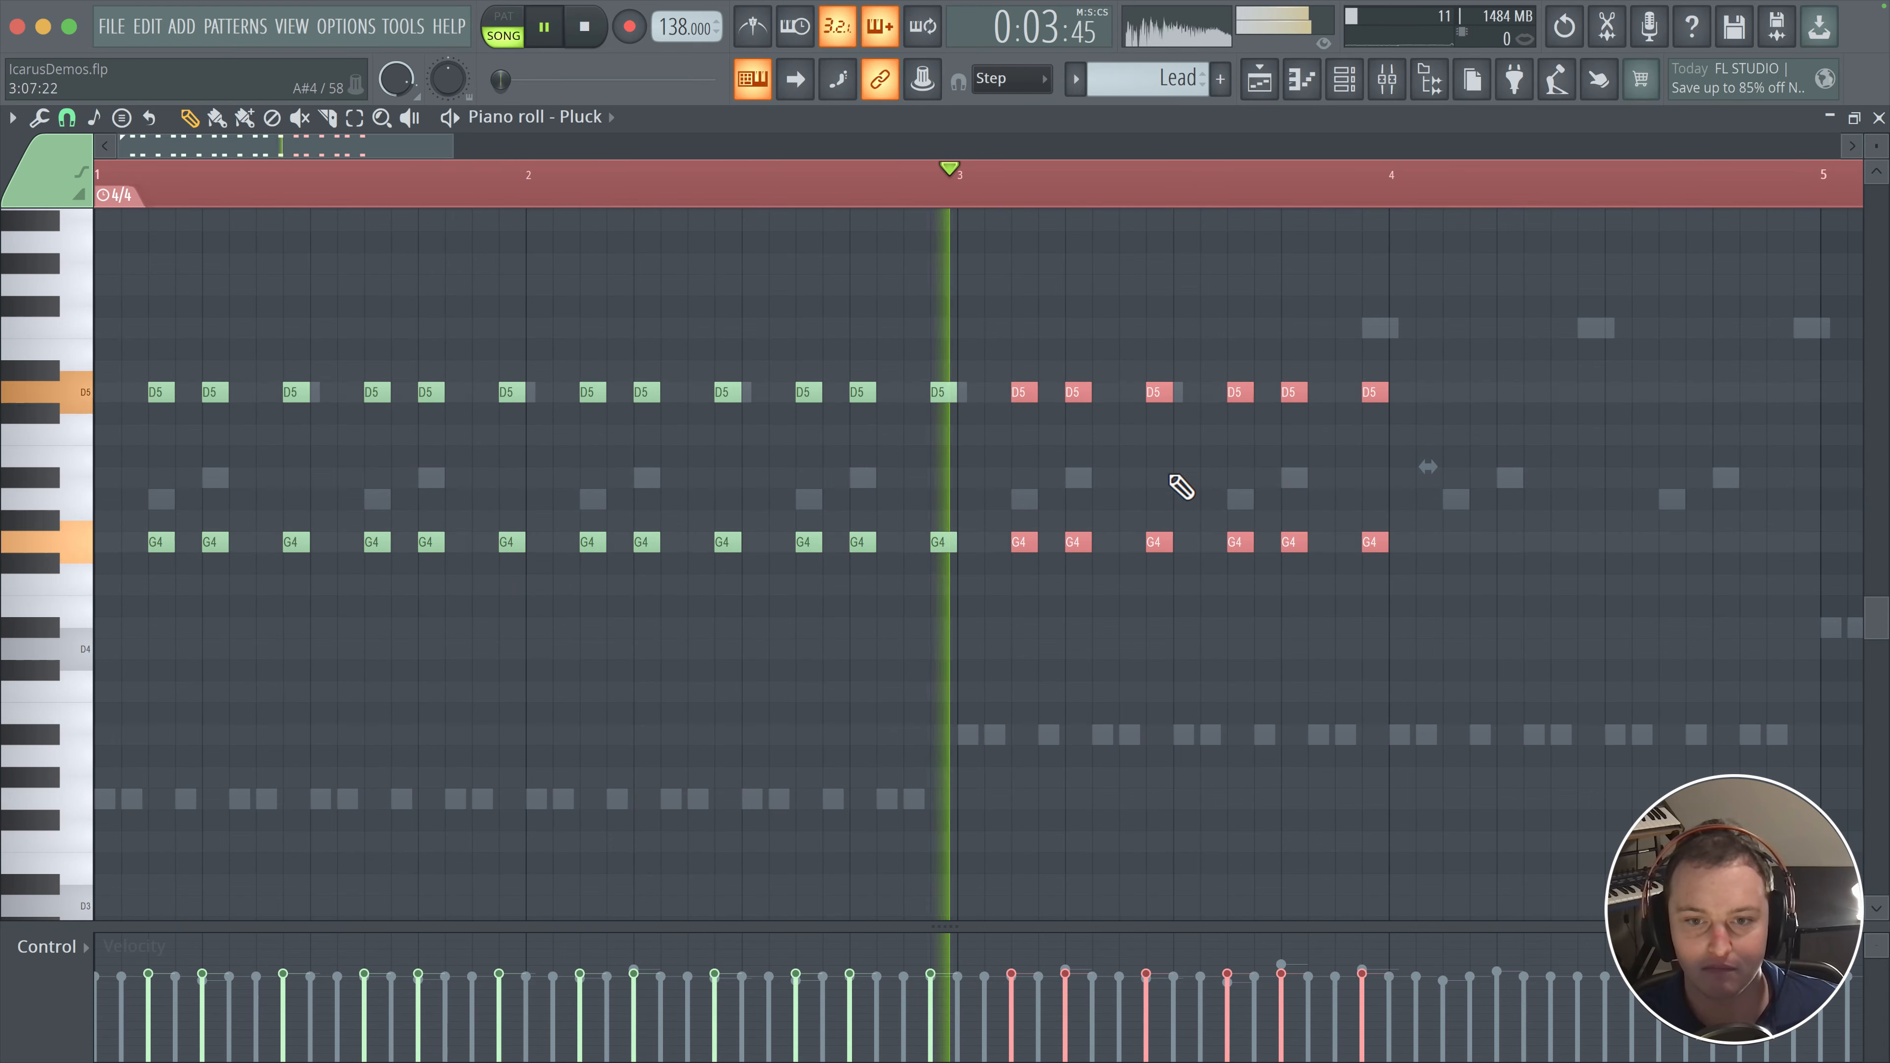
key(space)
click(966, 738)
right_click(981, 734)
key(space)
drag(1425, 569, 1021, 467)
scroll(870, 557, right, 3)
scroll(870, 556, up, 1)
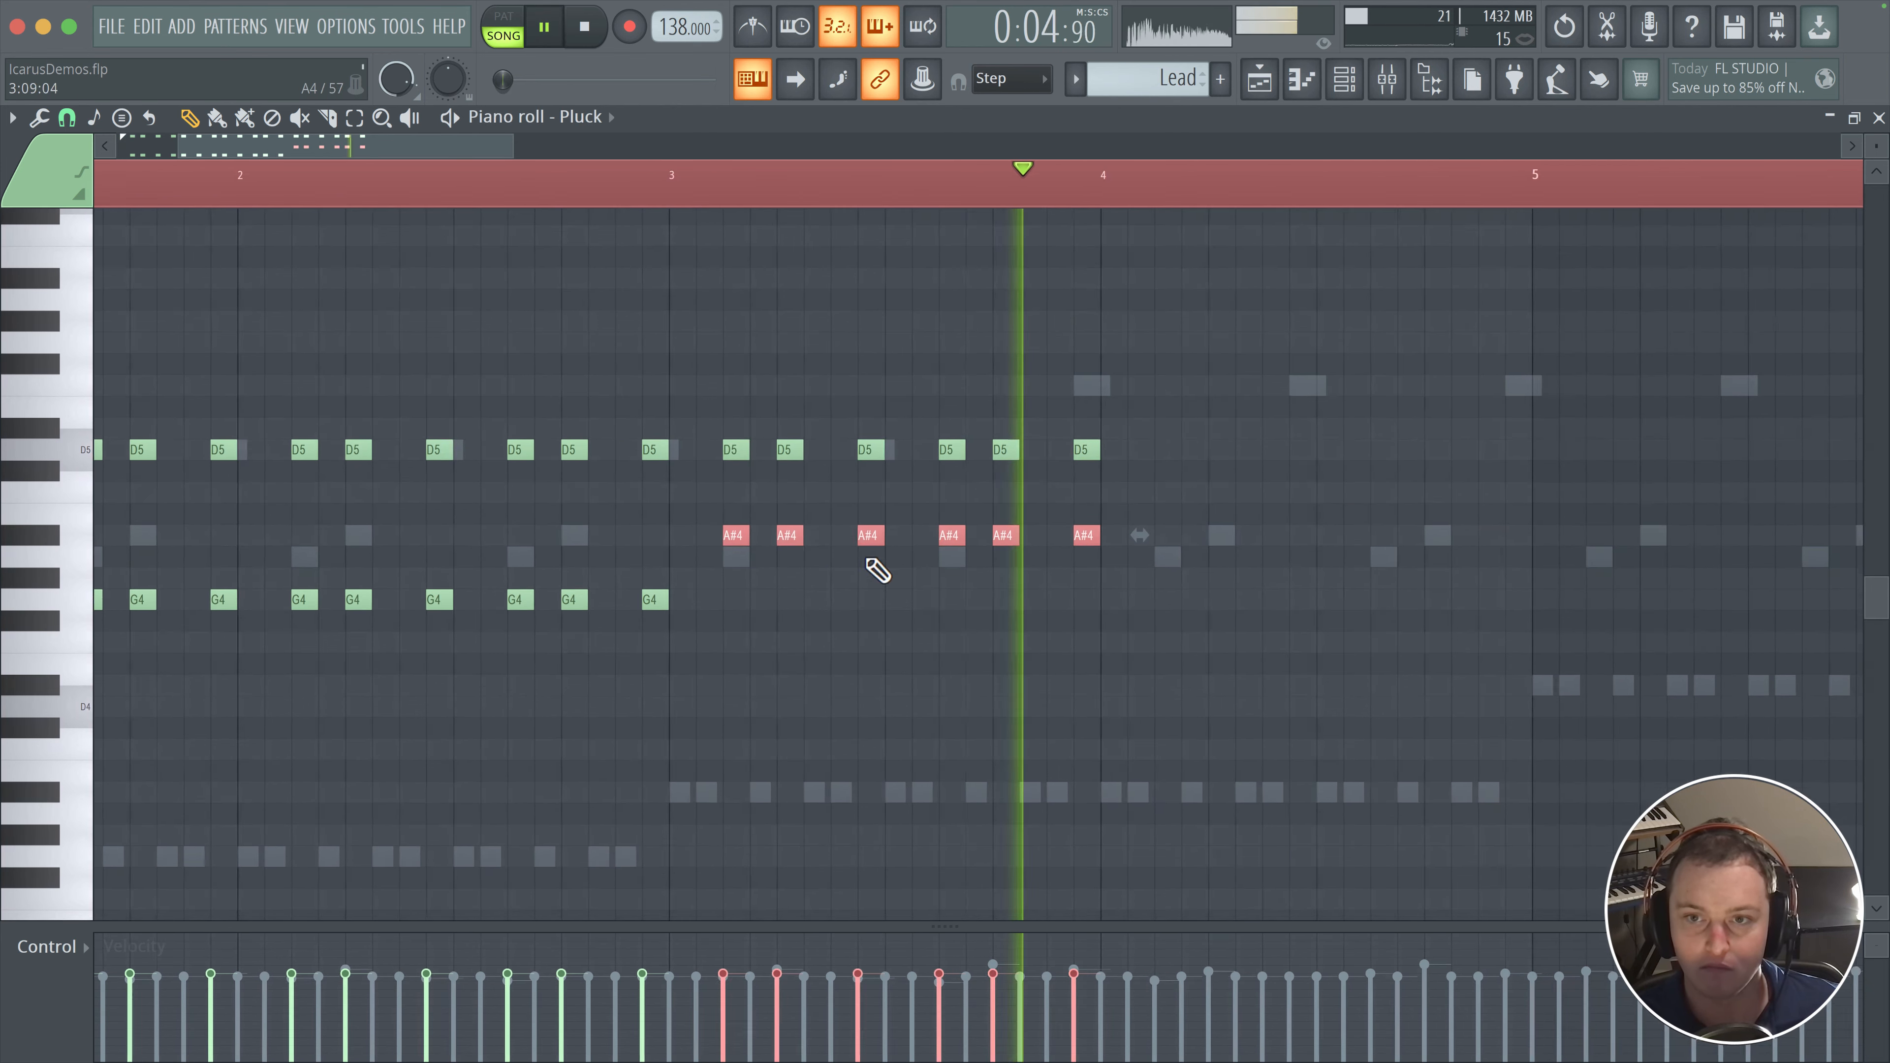
- Duplicate the bar 3 notes into bar 4 and raise the upper notes to F5, starting from the last hit of bar 3
key(space)
key(space)
drag(1160, 403, 1136, 541)
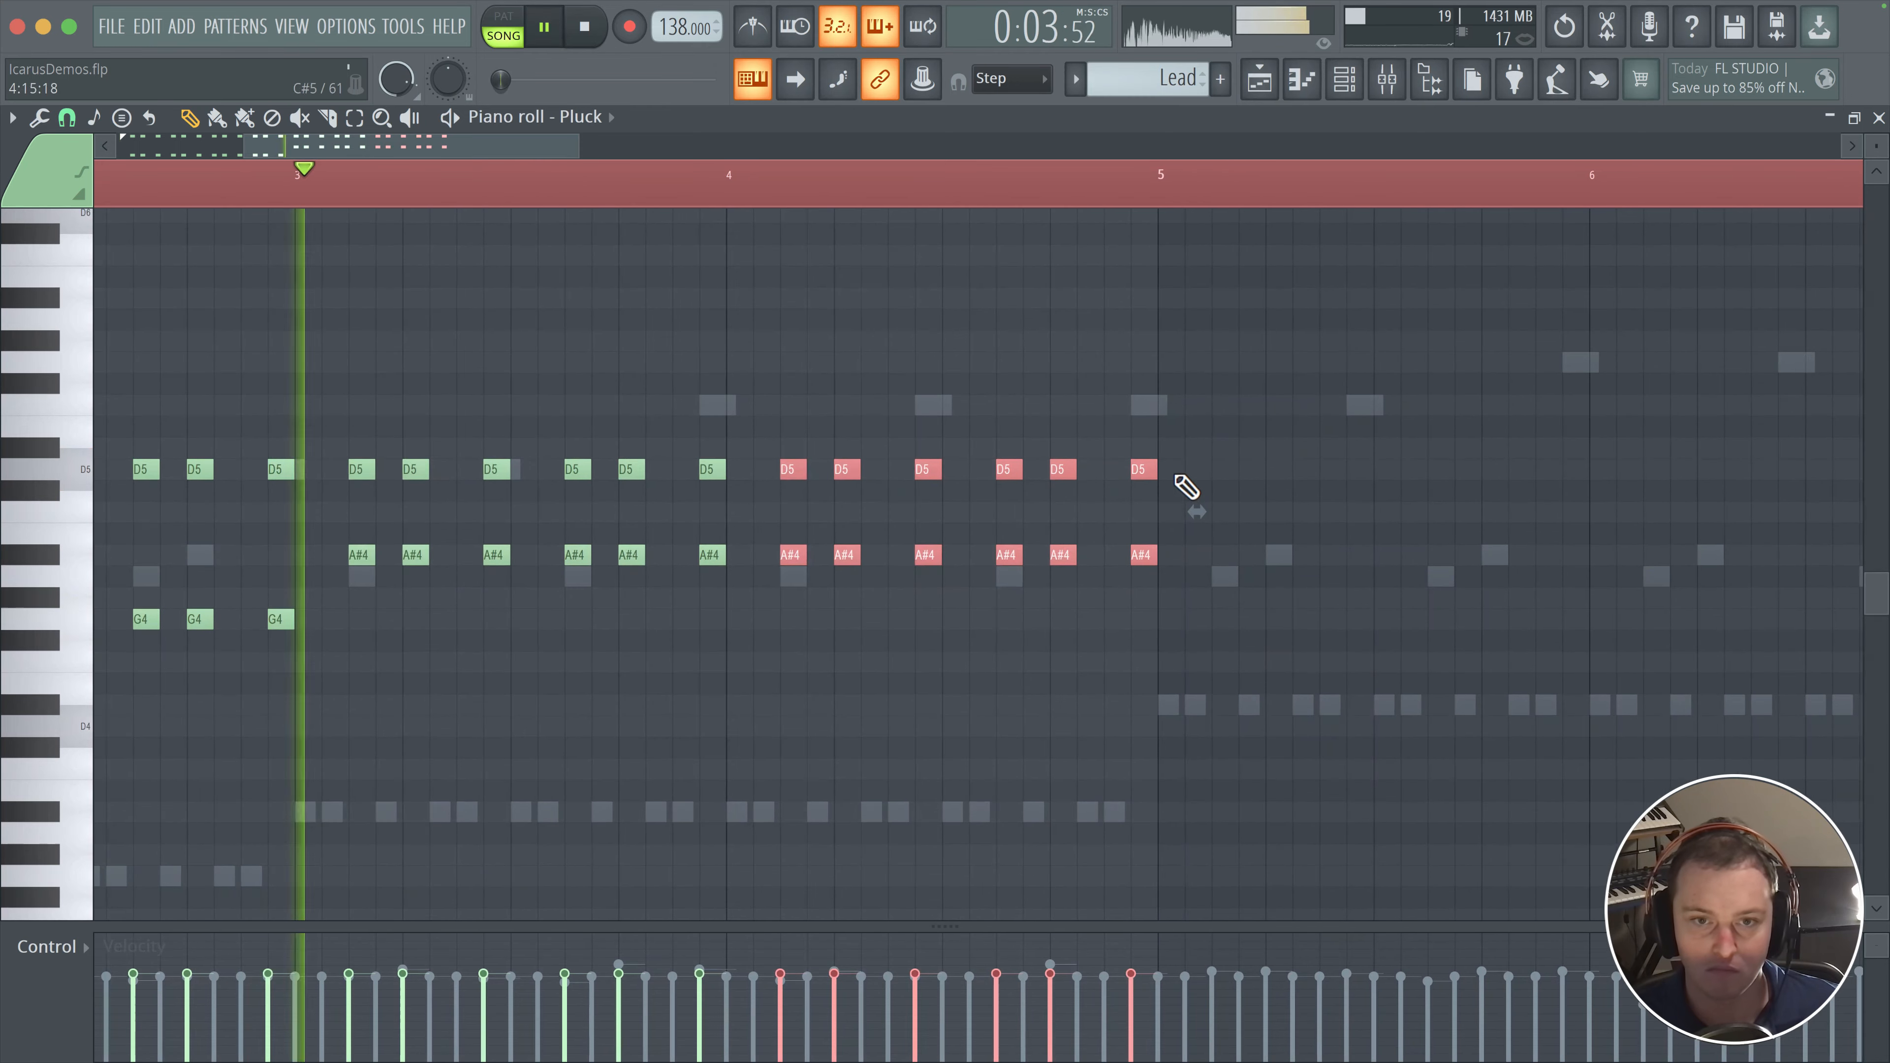
drag(1289, 437, 789, 472)
drag(794, 470, 797, 387)
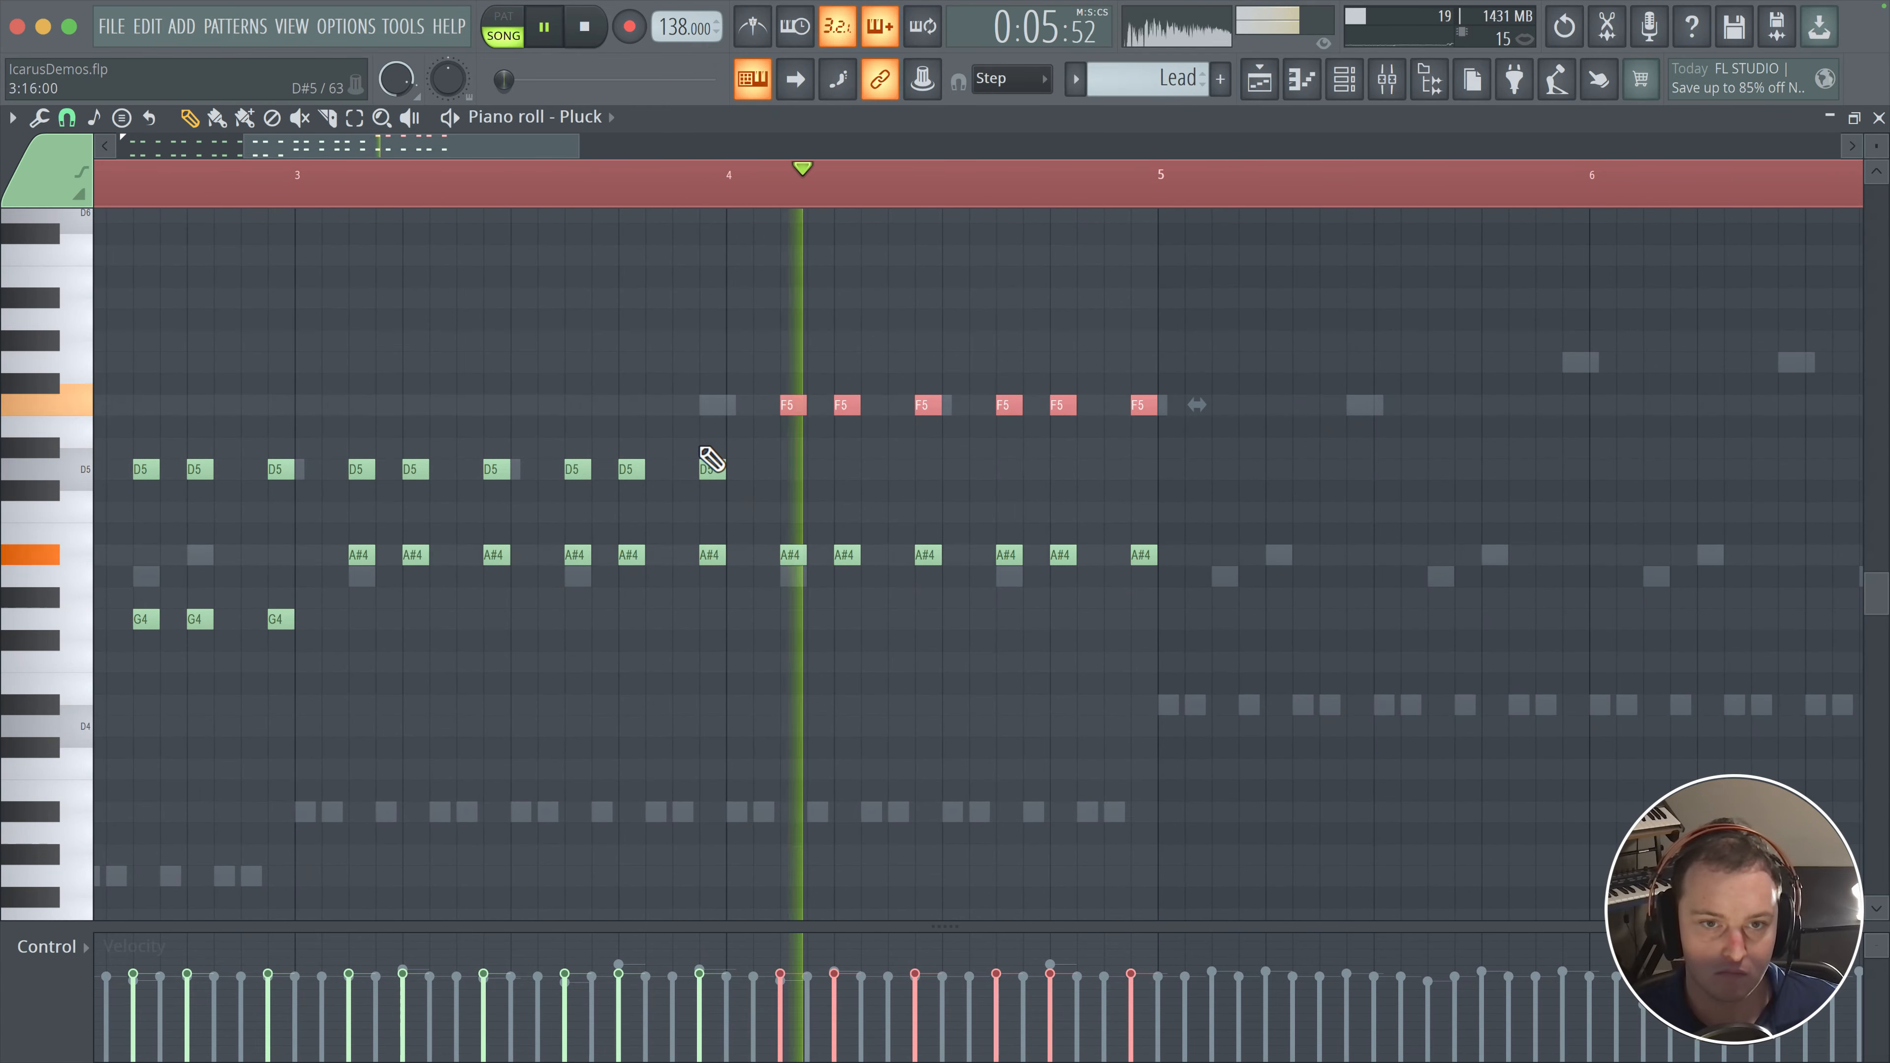
drag(706, 468, 701, 424)
scroll(893, 482, left, 5)
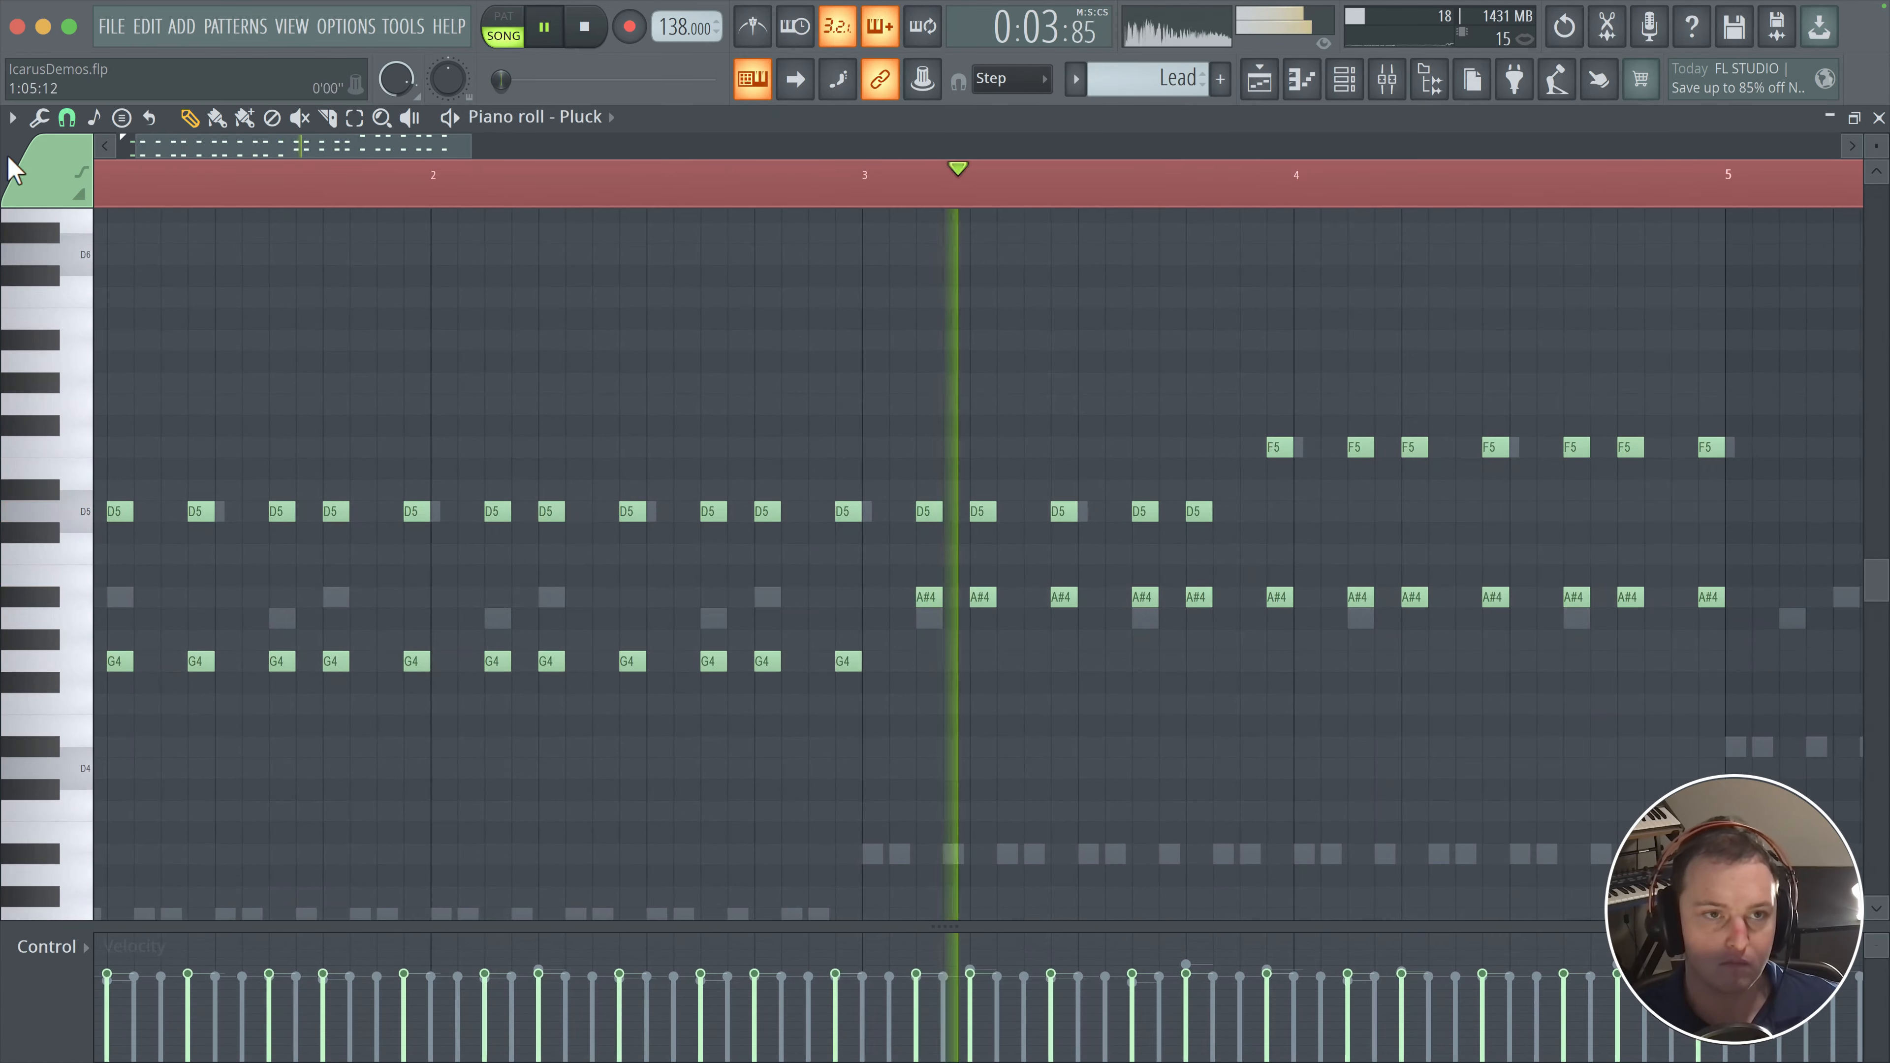
- Copy the notes of bars 3 and 4 into bars 5 and 6, setting all upper notes to F5 and lower notes to D#4
key(space)
key(space)
scroll(1187, 520, down, 2)
scroll(1198, 531, up, 2)
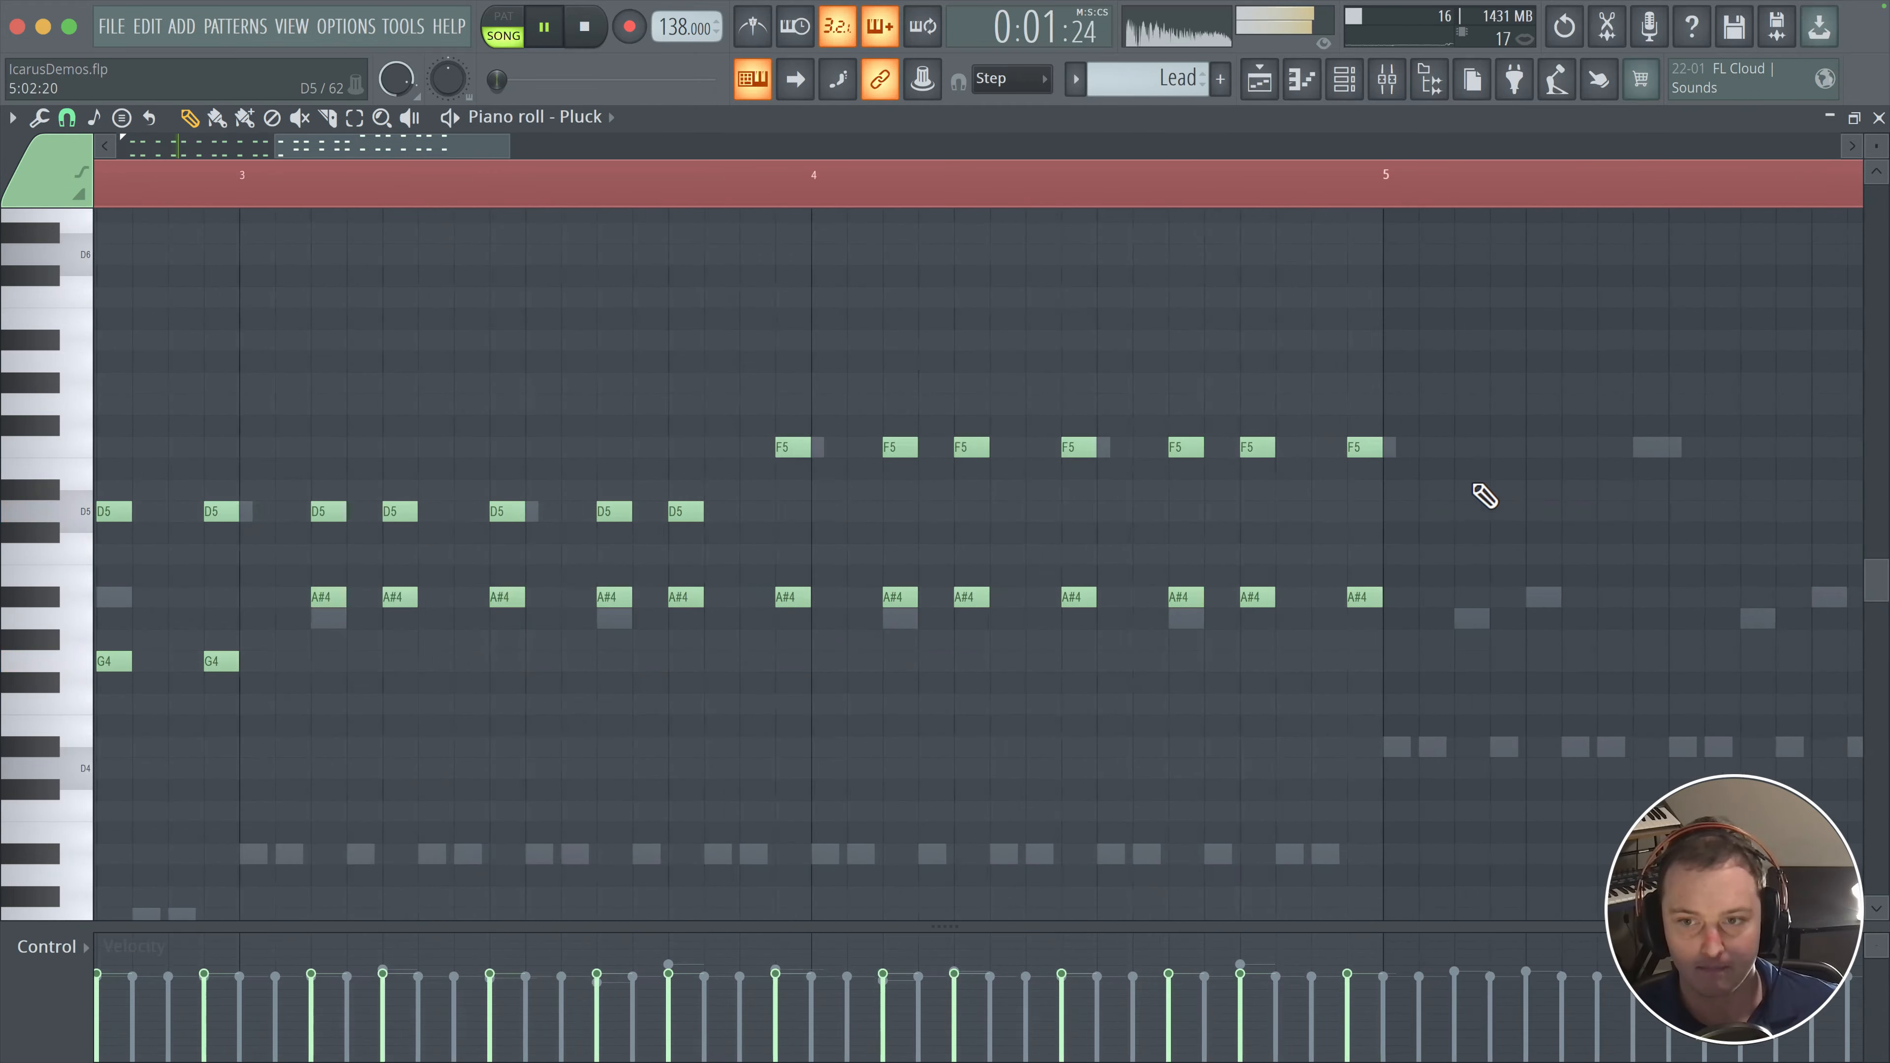
scroll(1482, 494, down, 1)
drag(1518, 397, 1469, 624)
mouse_move(1327, 706)
mouse_down()
mouse_move(998, 639)
mouse_move(983, 707)
mouse_up()
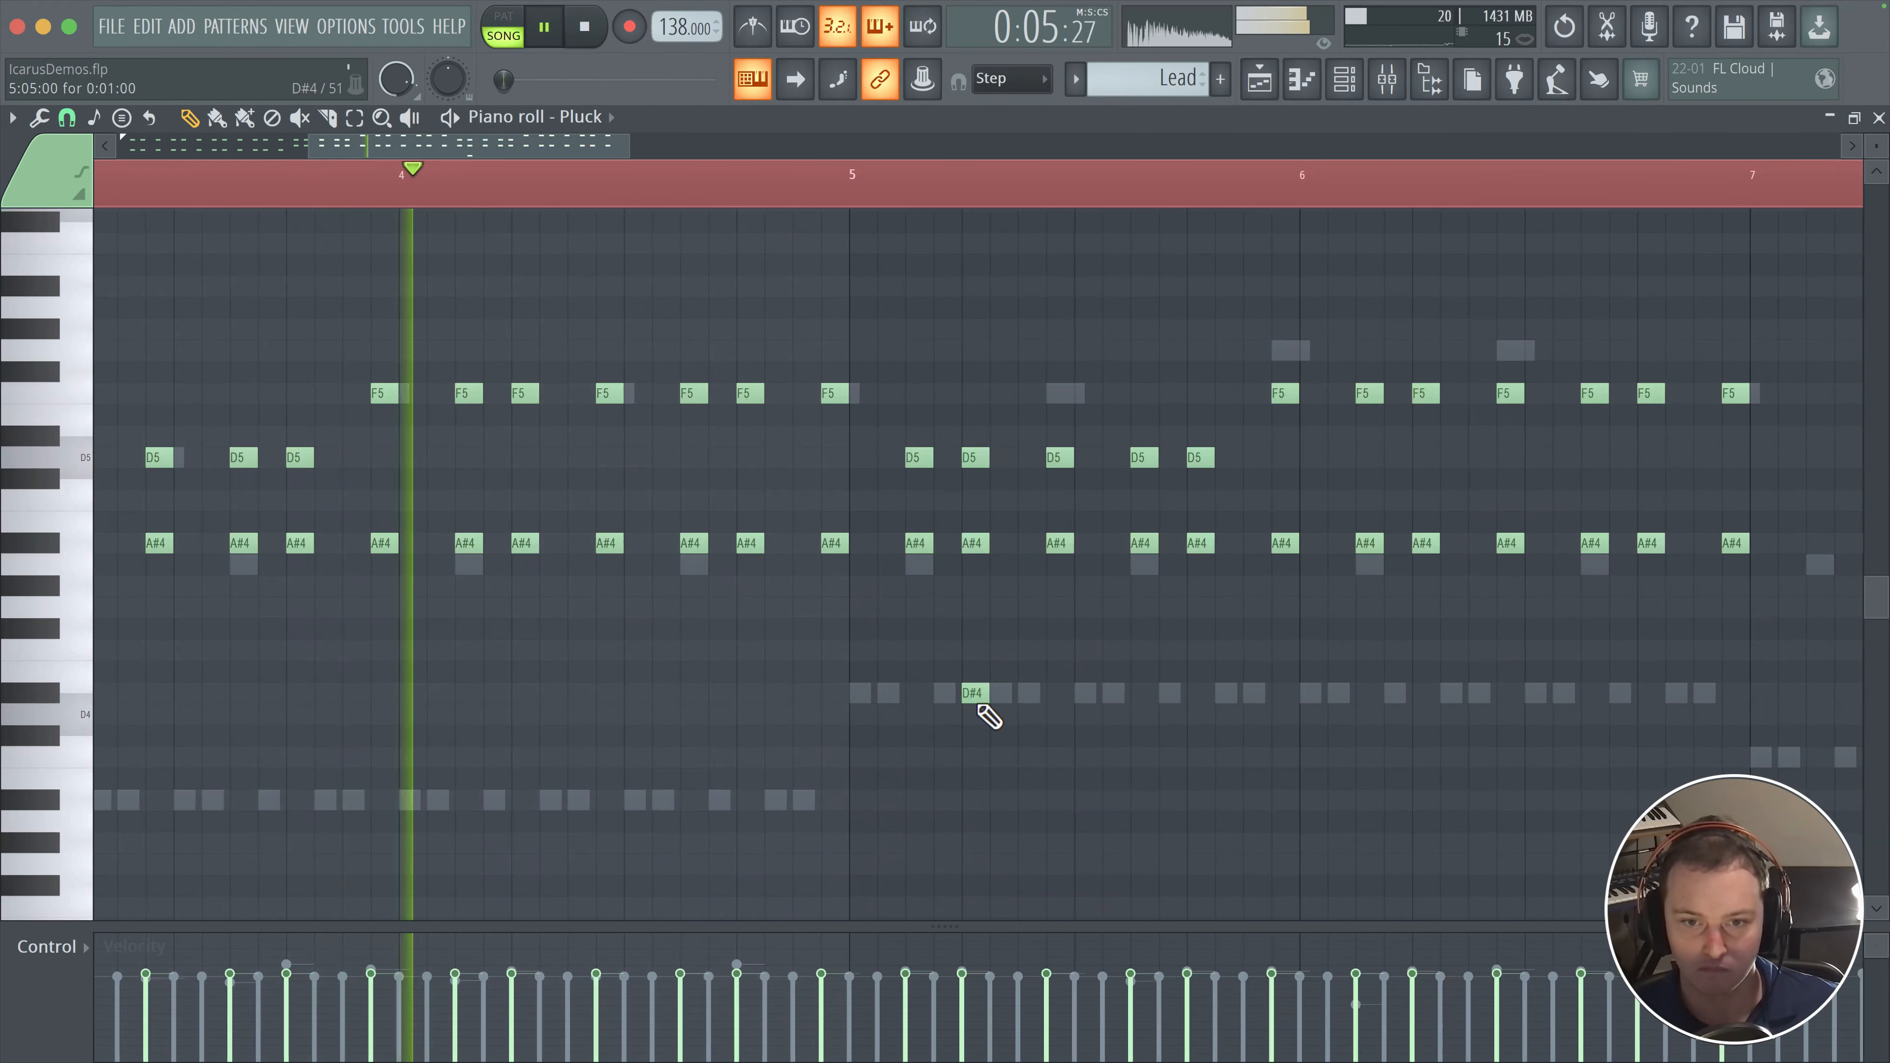
mouse_move(1206, 508)
ctrl+mouse_down()
mouse_move(912, 456)
mouse_move(923, 391)
ctrl+mouse_up()
ctrl+drag(1818, 567, 924, 705)
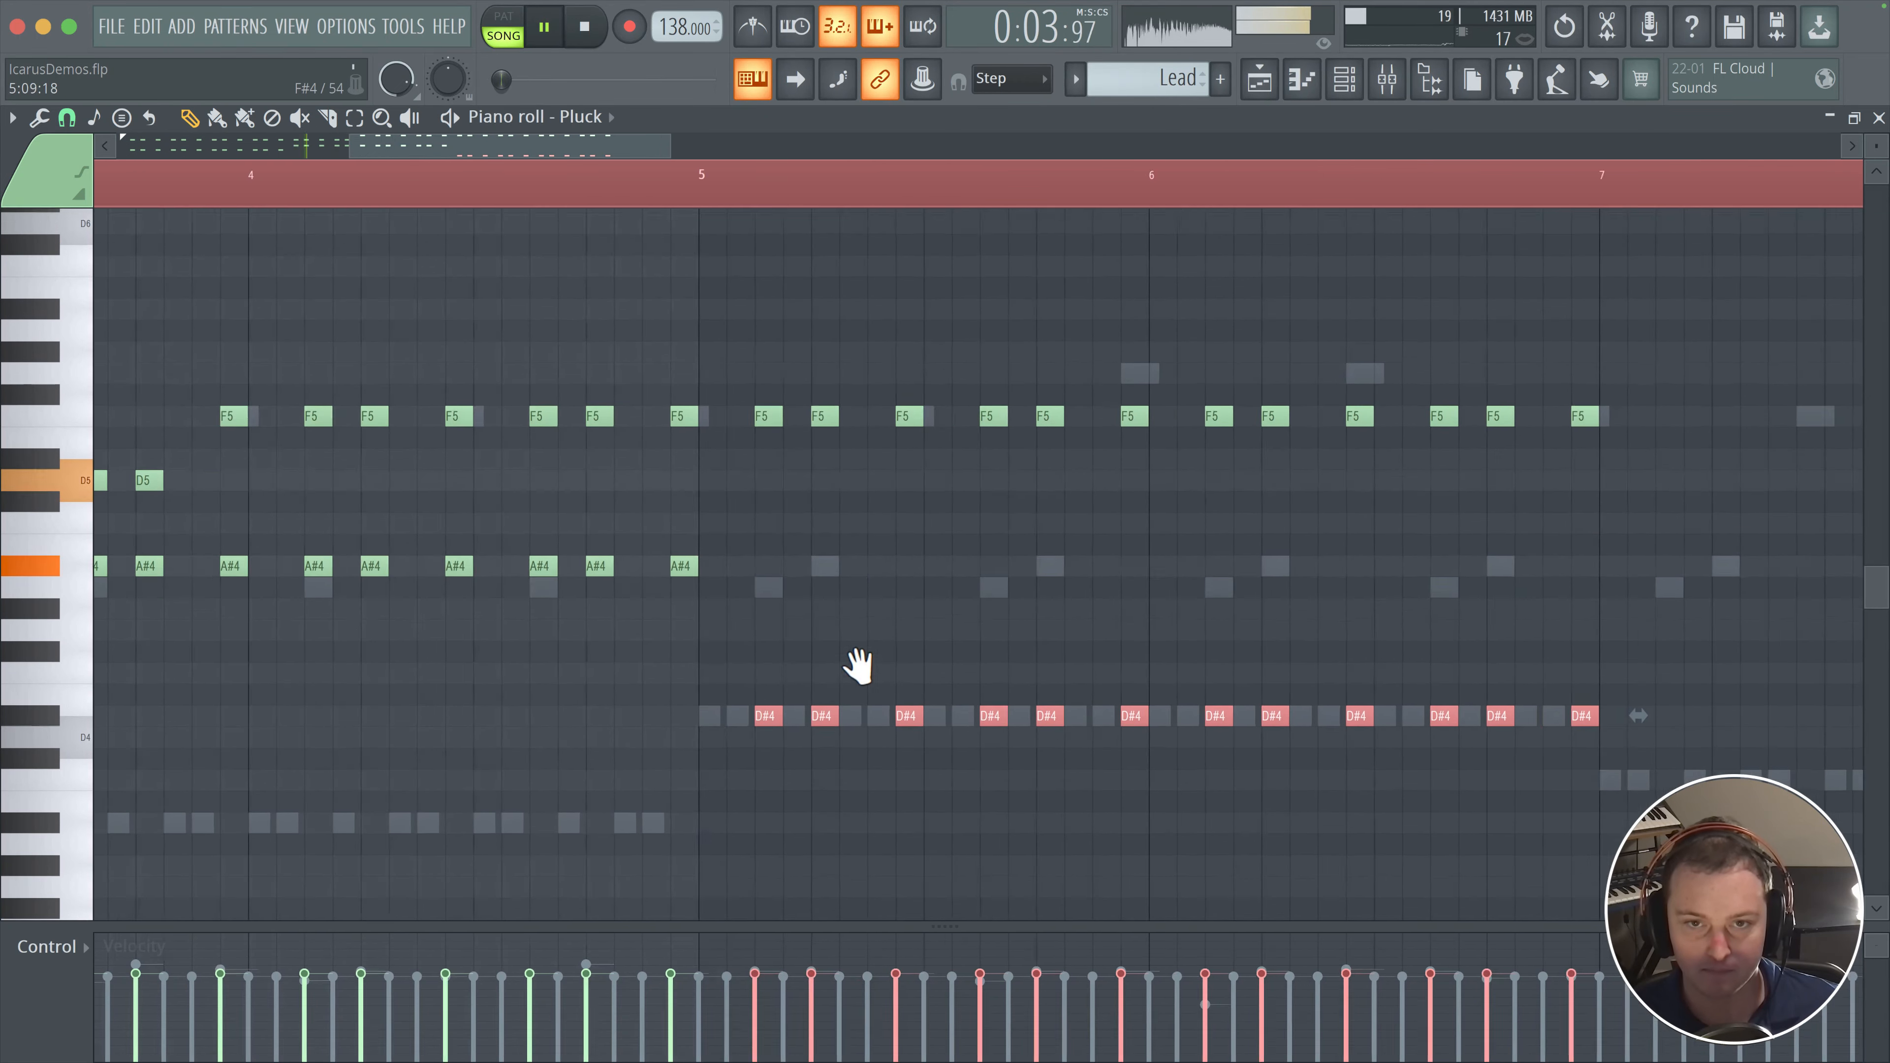
- Raise the upper notes from the last hit of bar 5 through bar 6 to G5
scroll(857, 667, down, 3)
drag(682, 703, 725, 769)
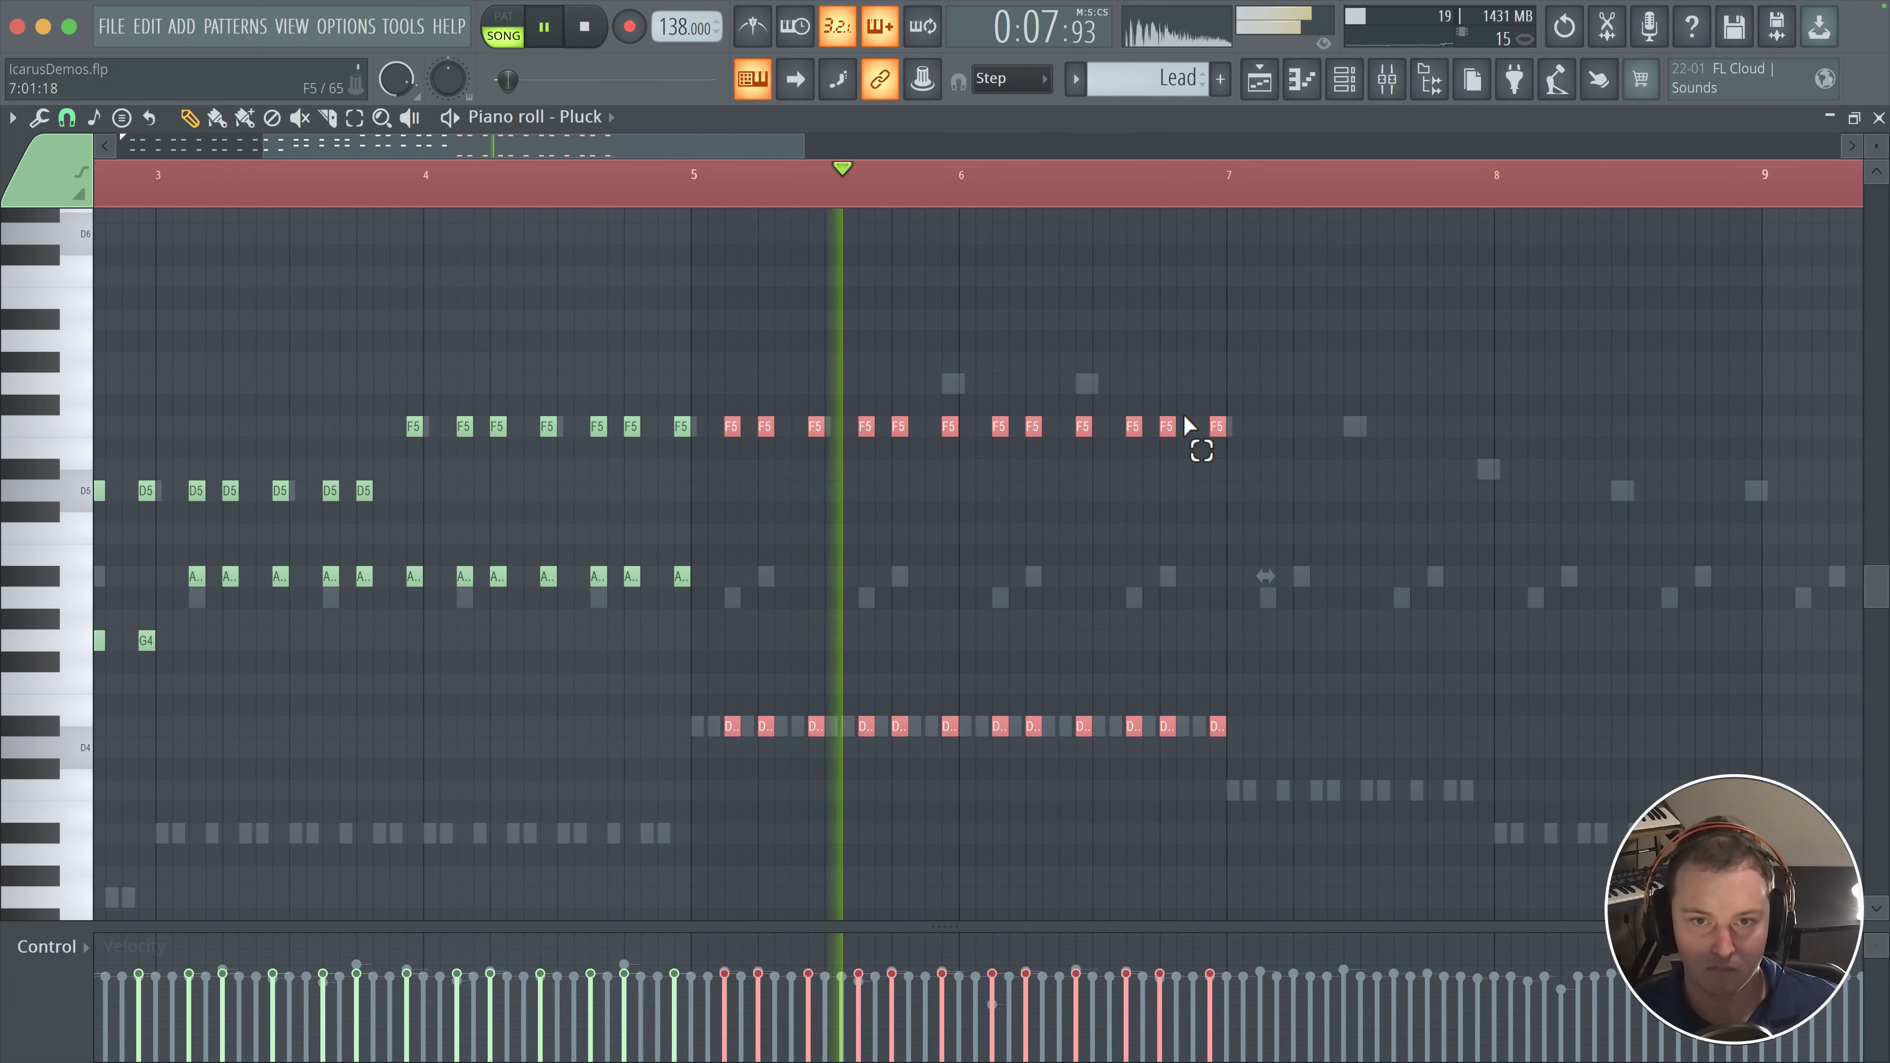
drag(1202, 439, 949, 393)
click(875, 186)
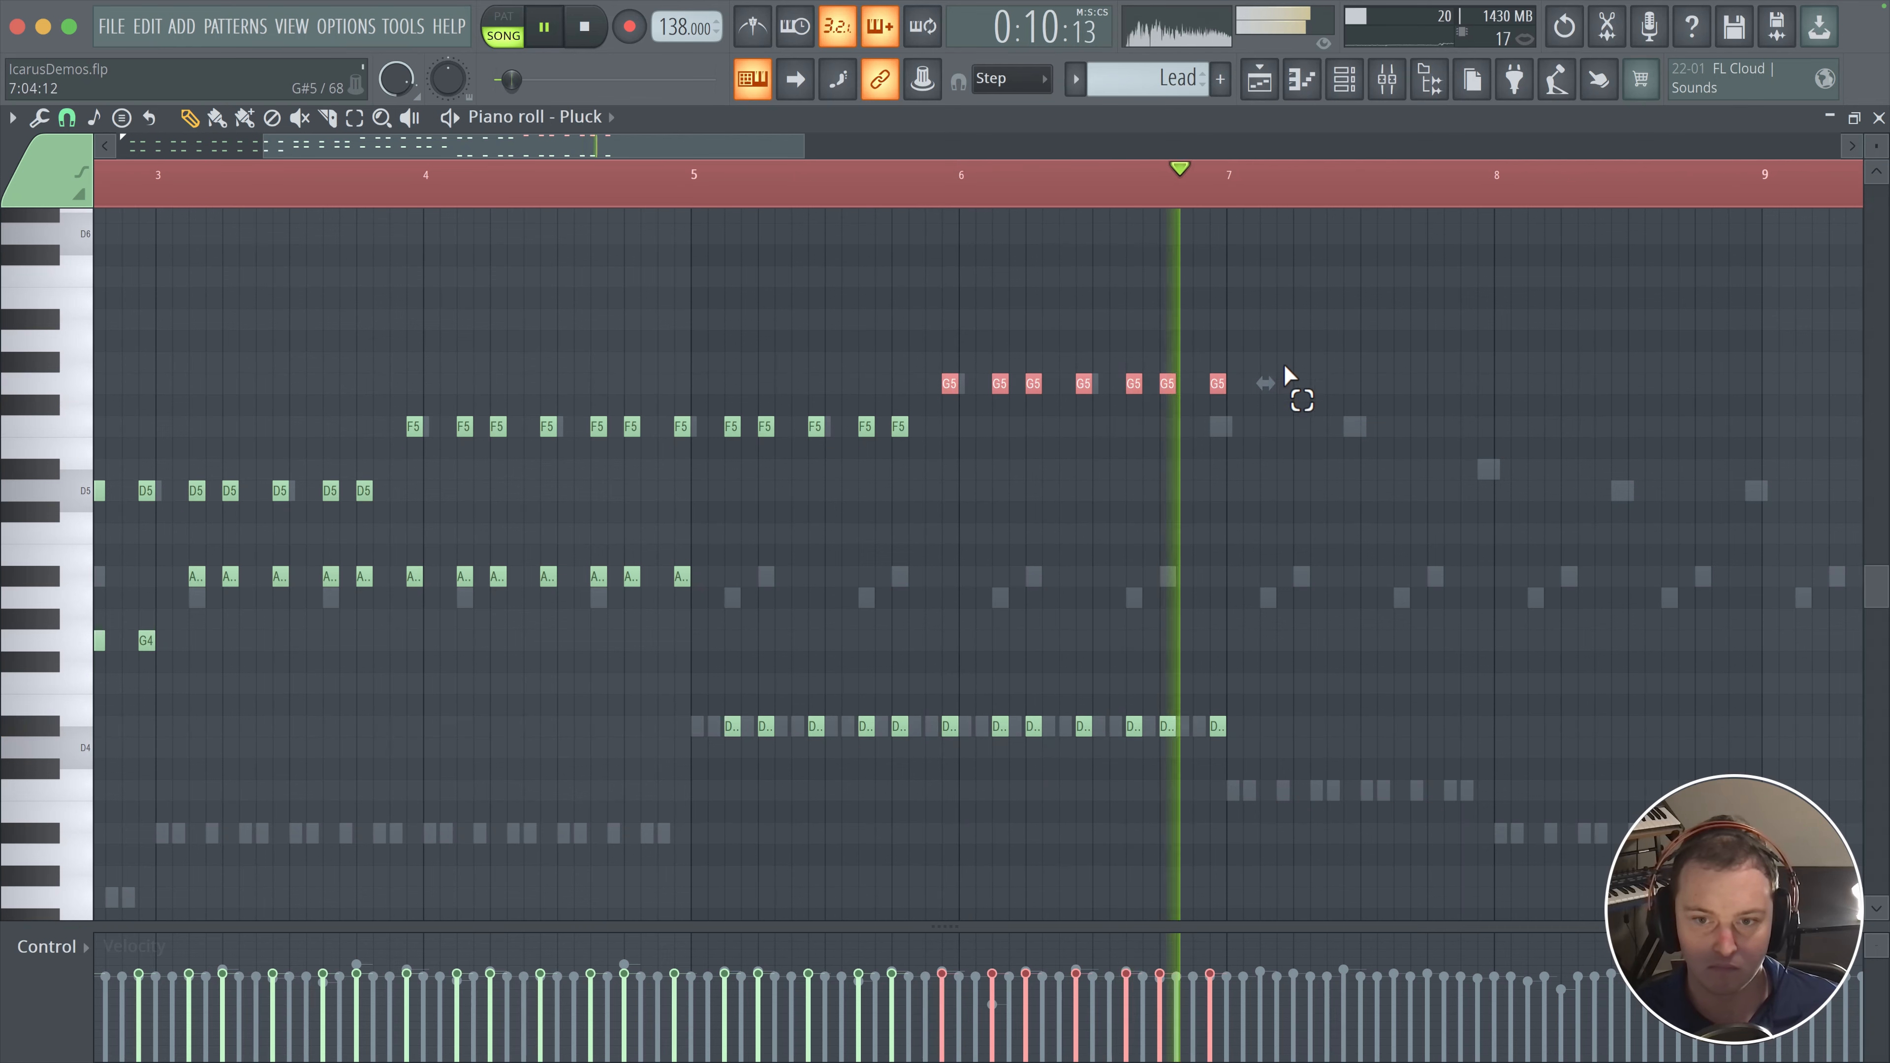
- Duplicate the bar 6 rhythm into bar 7 and set its upper notes to F5 and its lower notes to C5
drag(1287, 370, 1266, 709)
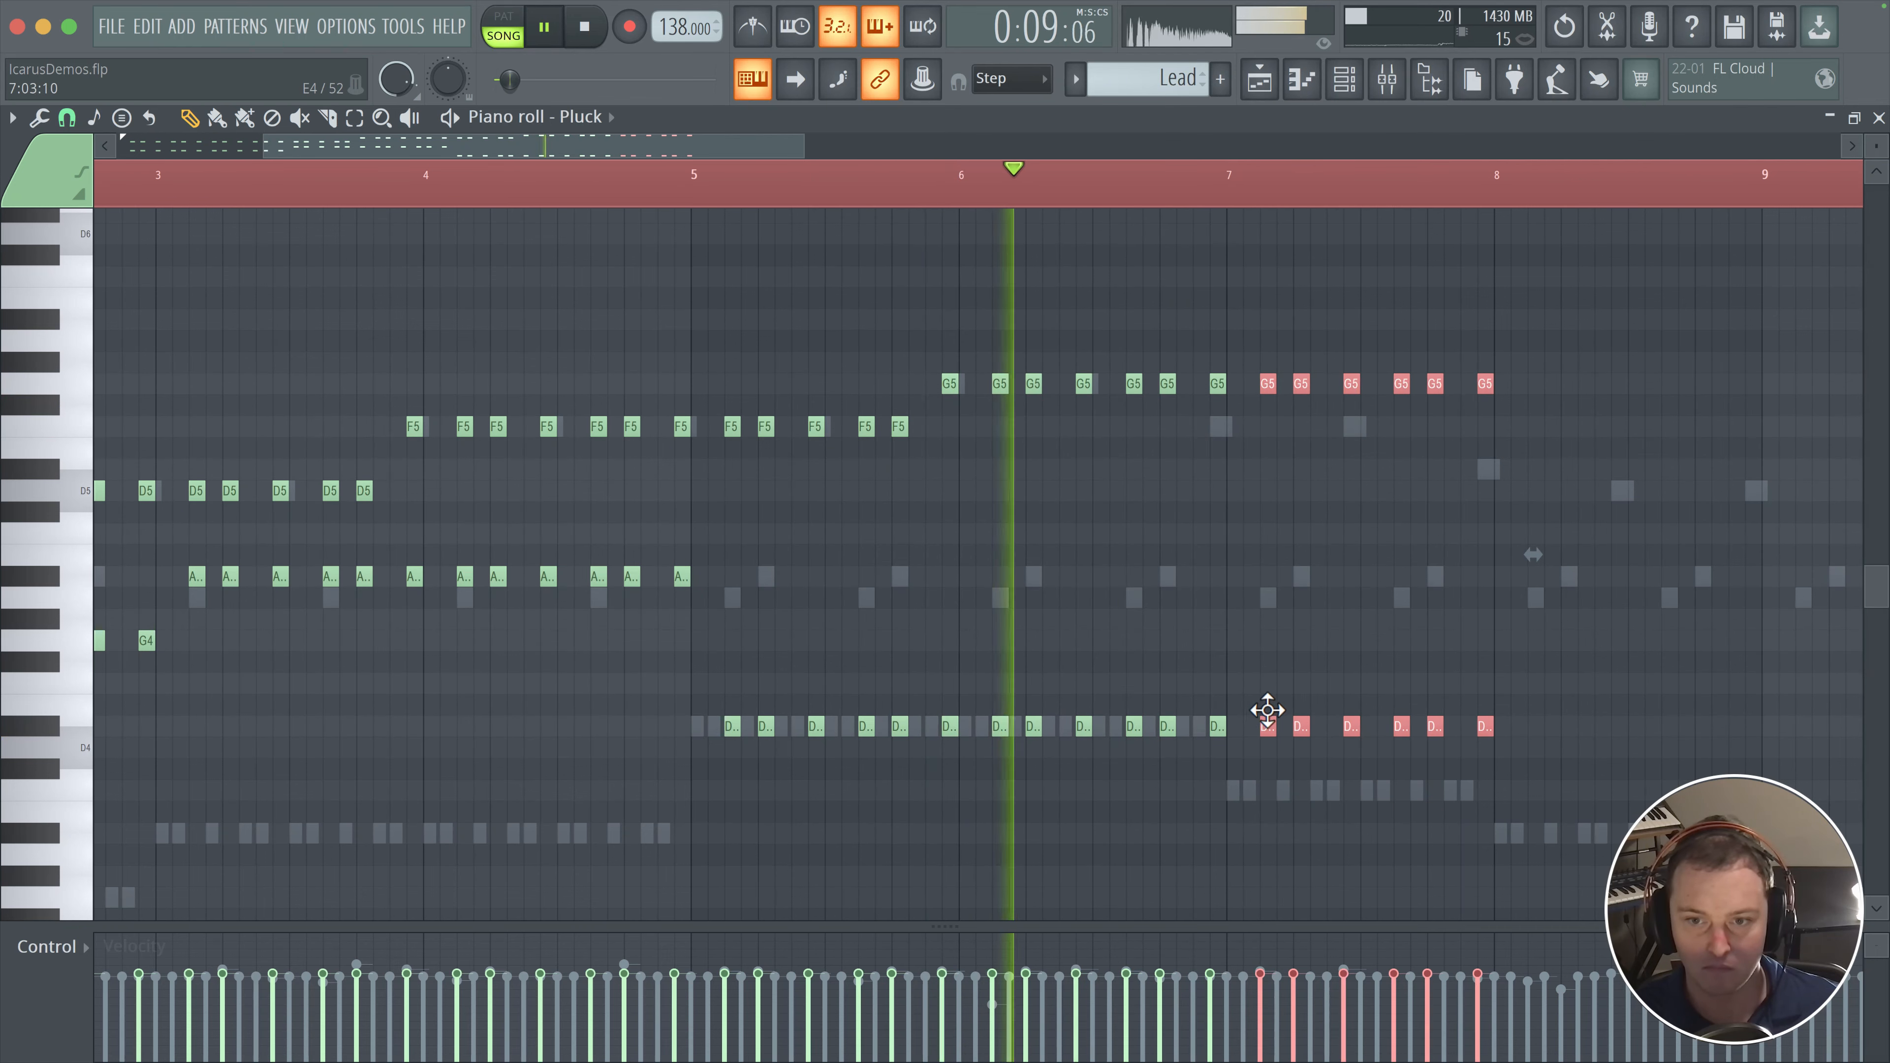
scroll(1519, 454, up, 2)
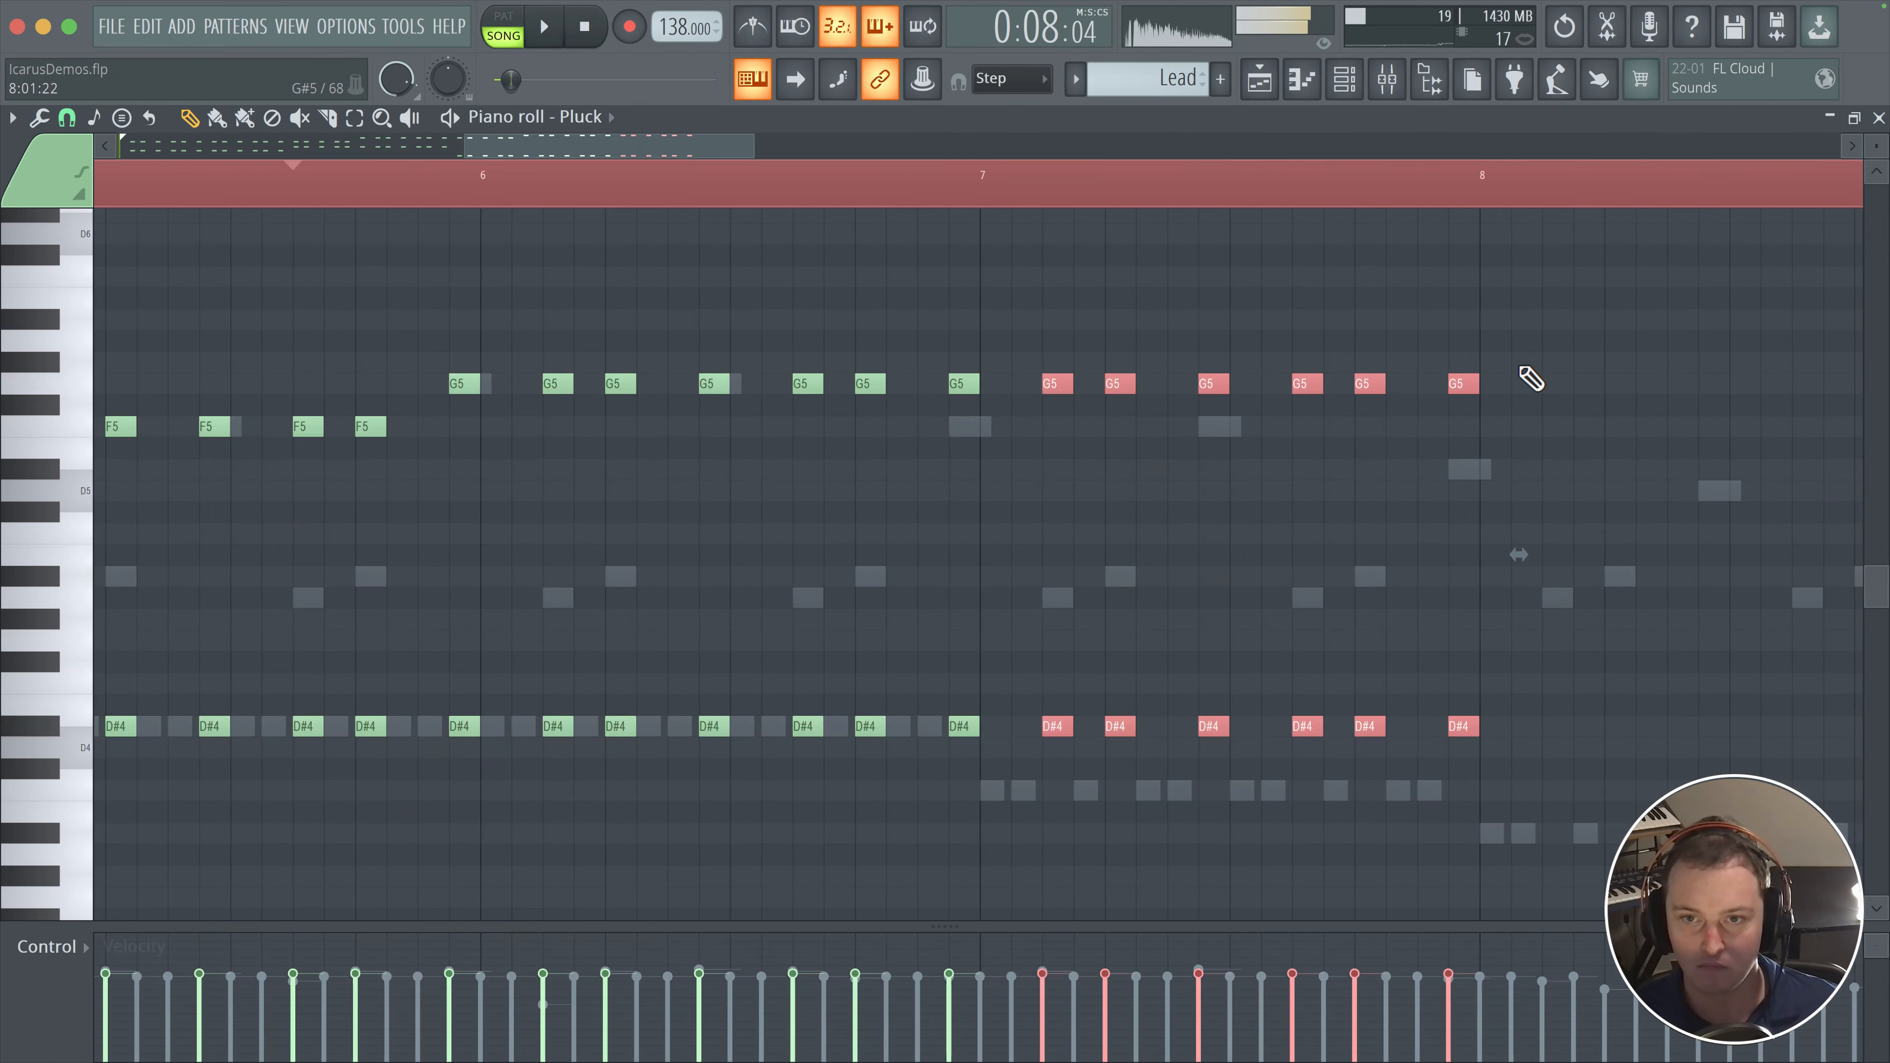
drag(1527, 357, 1144, 435)
drag(1056, 385, 1048, 445)
drag(1552, 753, 1047, 790)
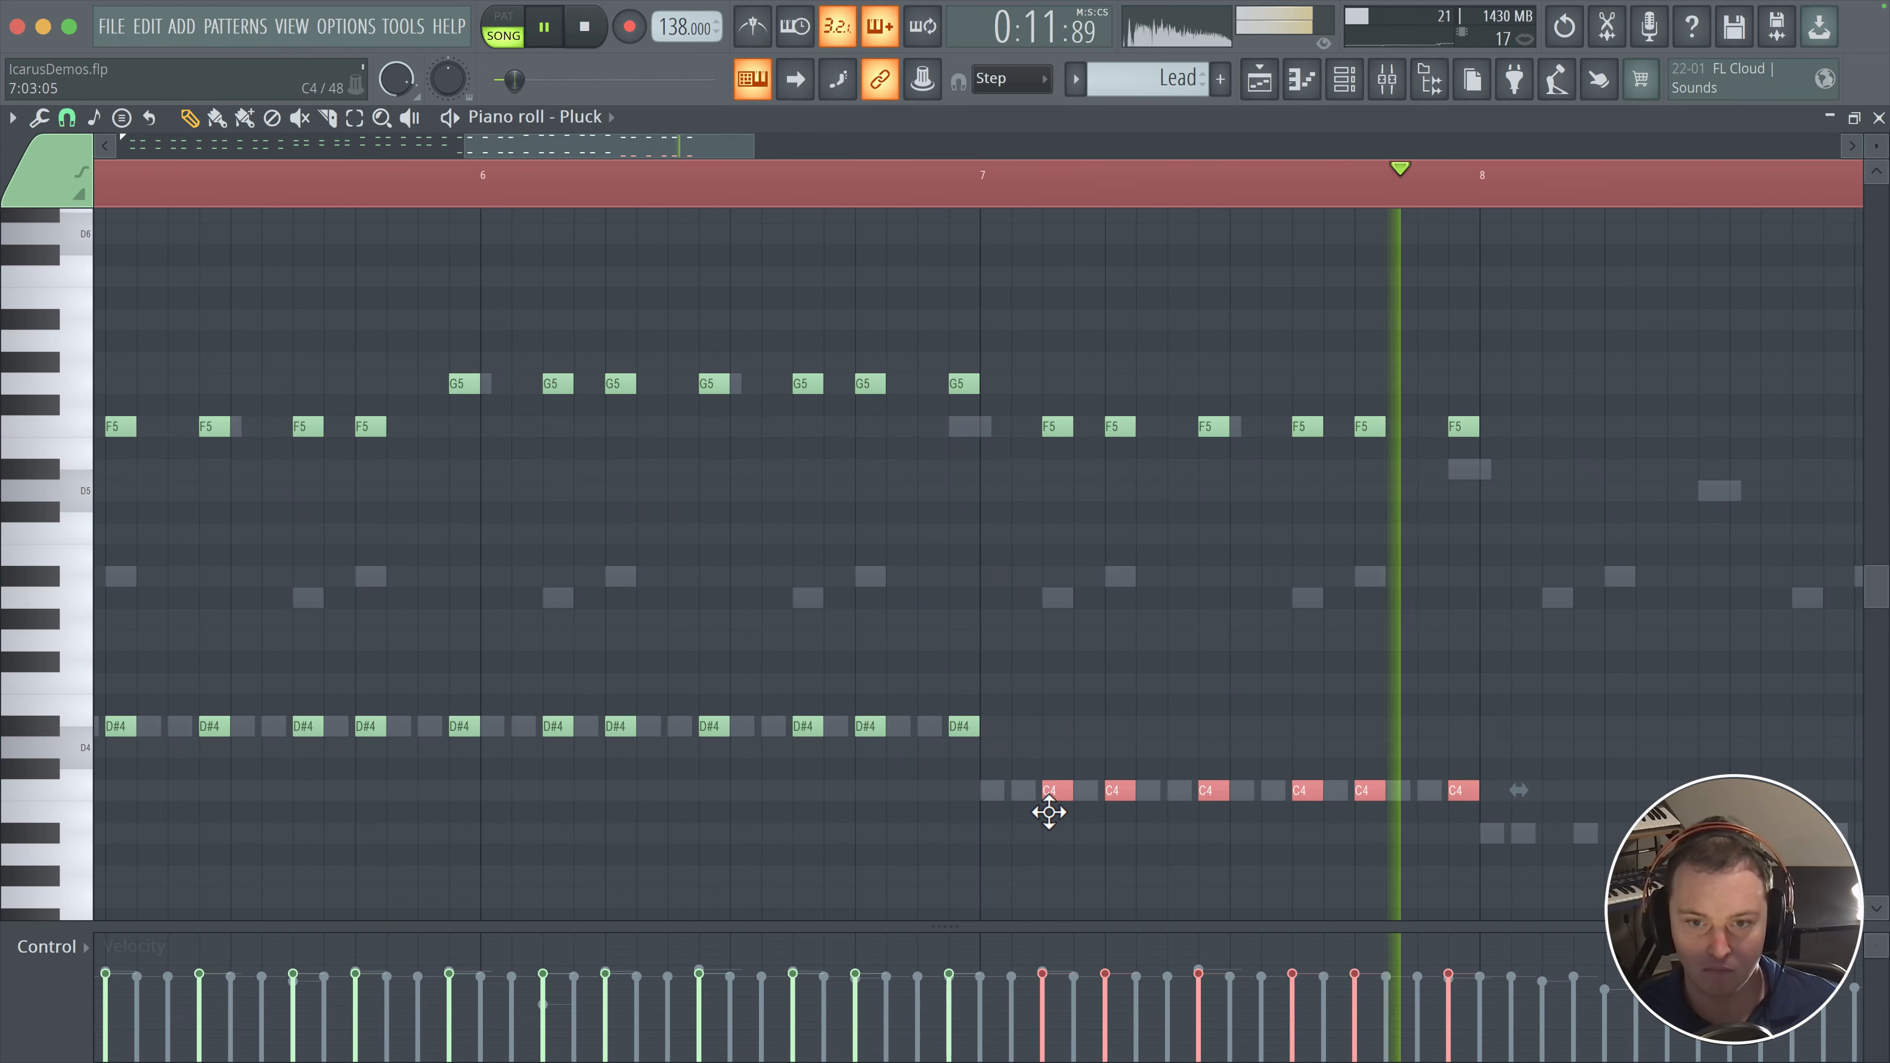
key(ctrl+Up)
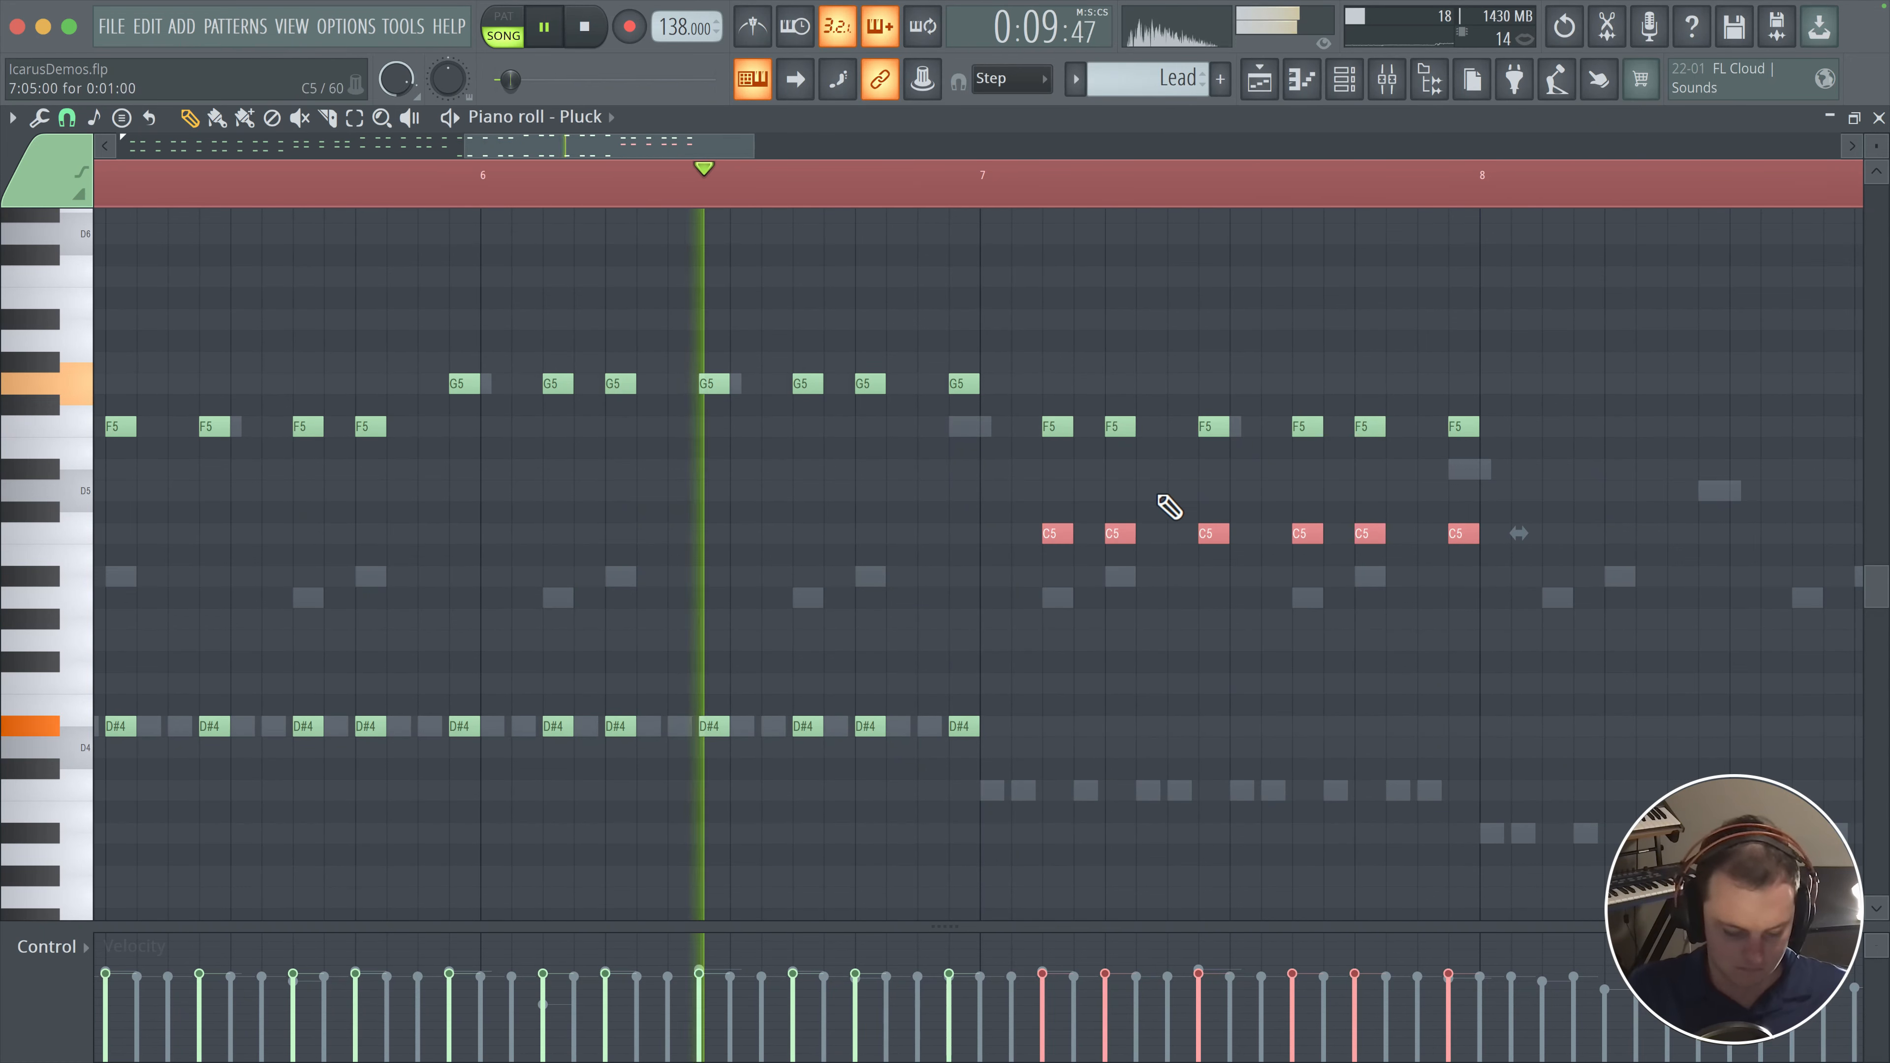
- Duplicate the bar 7 notes into bar 8 and lower the bottom notes there to A#4
scroll(1198, 499, down, 2)
scroll(1515, 448, up, 1)
drag(1479, 376, 1436, 545)
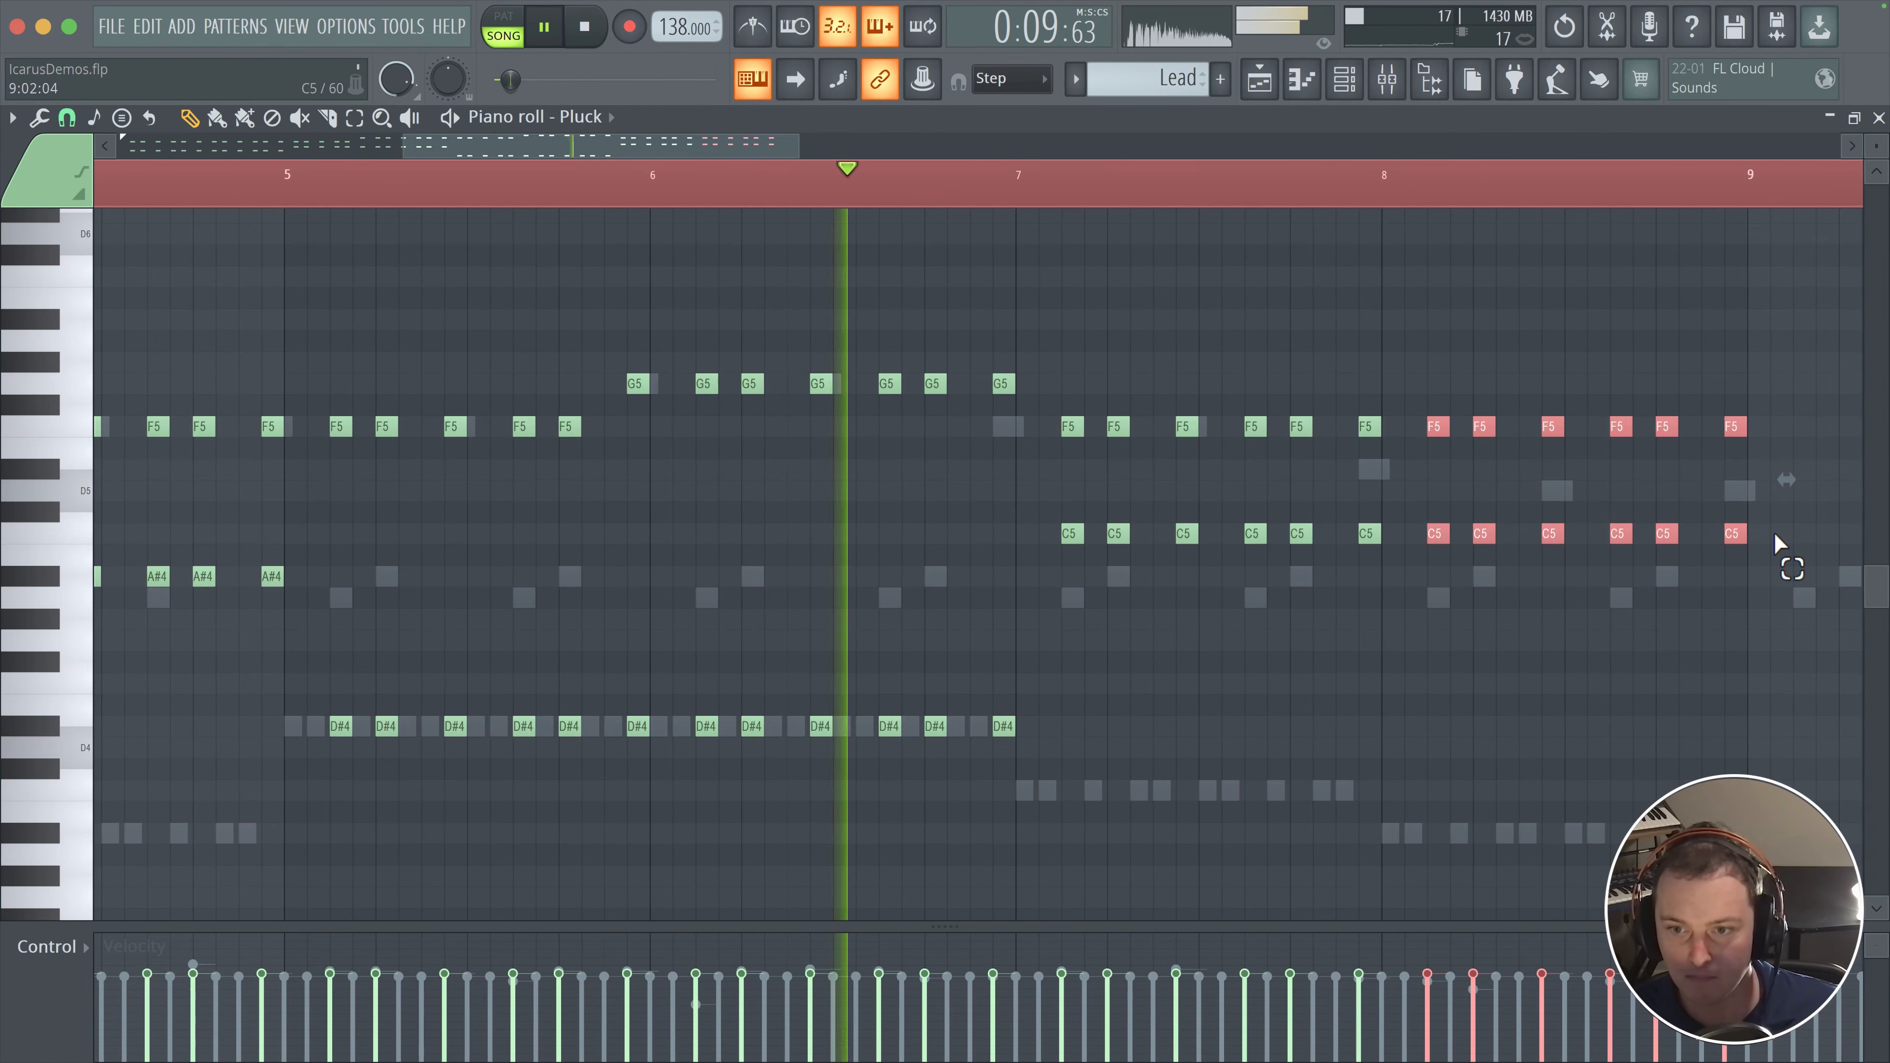
drag(1772, 515, 1436, 588)
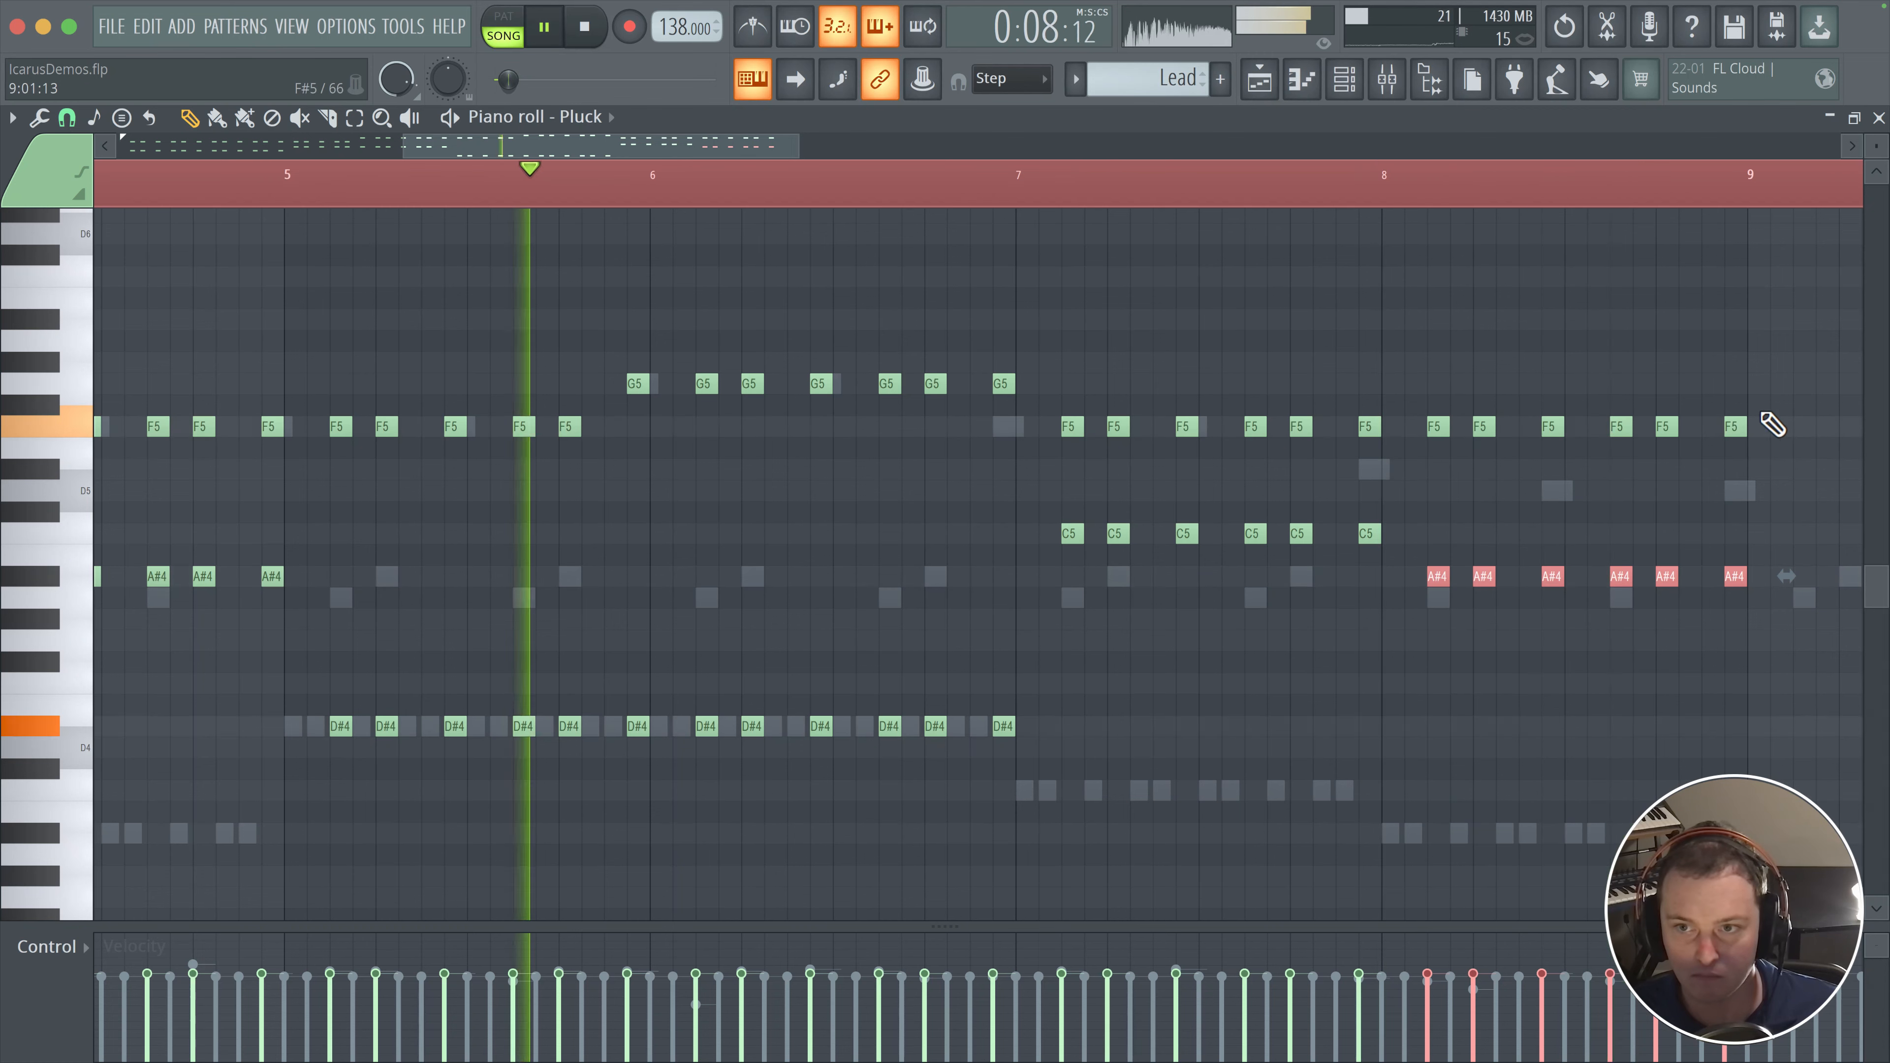
- Try D5 and D#5 for the last three upper notes of bar 8, and return them to F5
drag(1758, 399, 1310, 436)
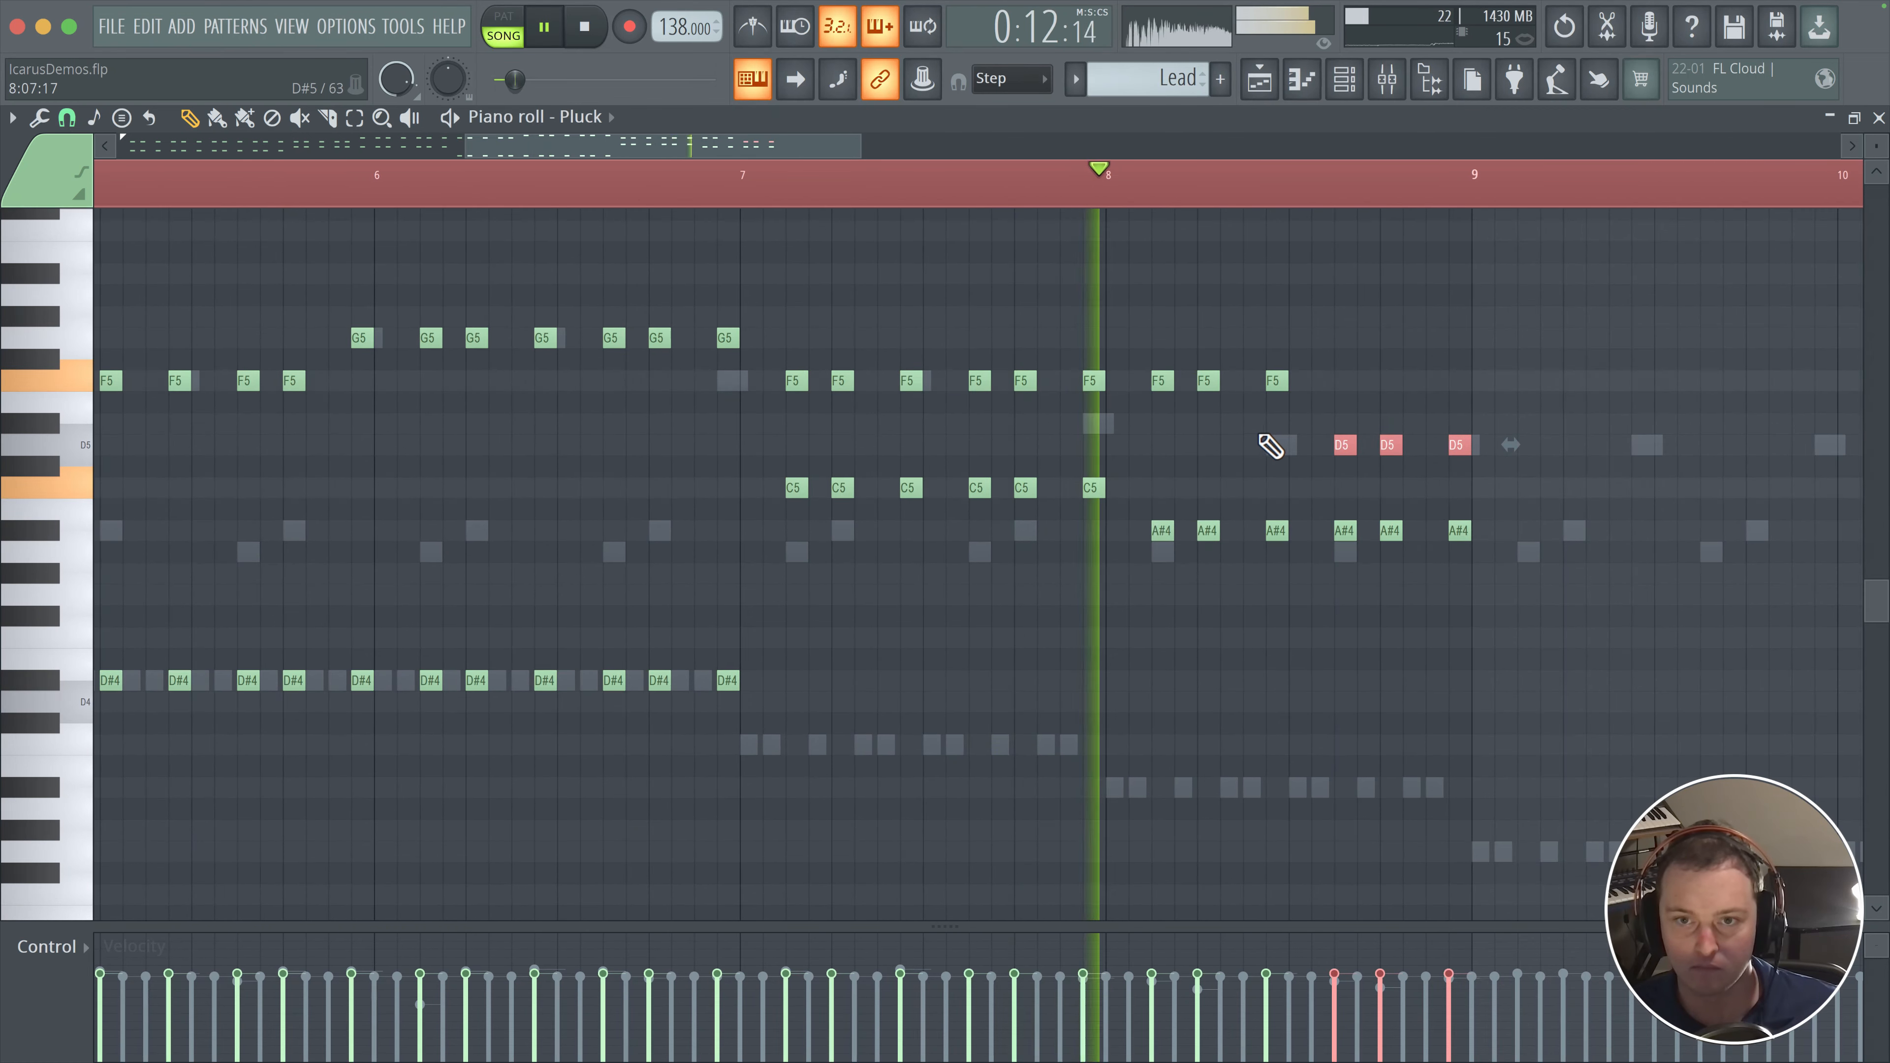
scroll(1270, 441, down, 2)
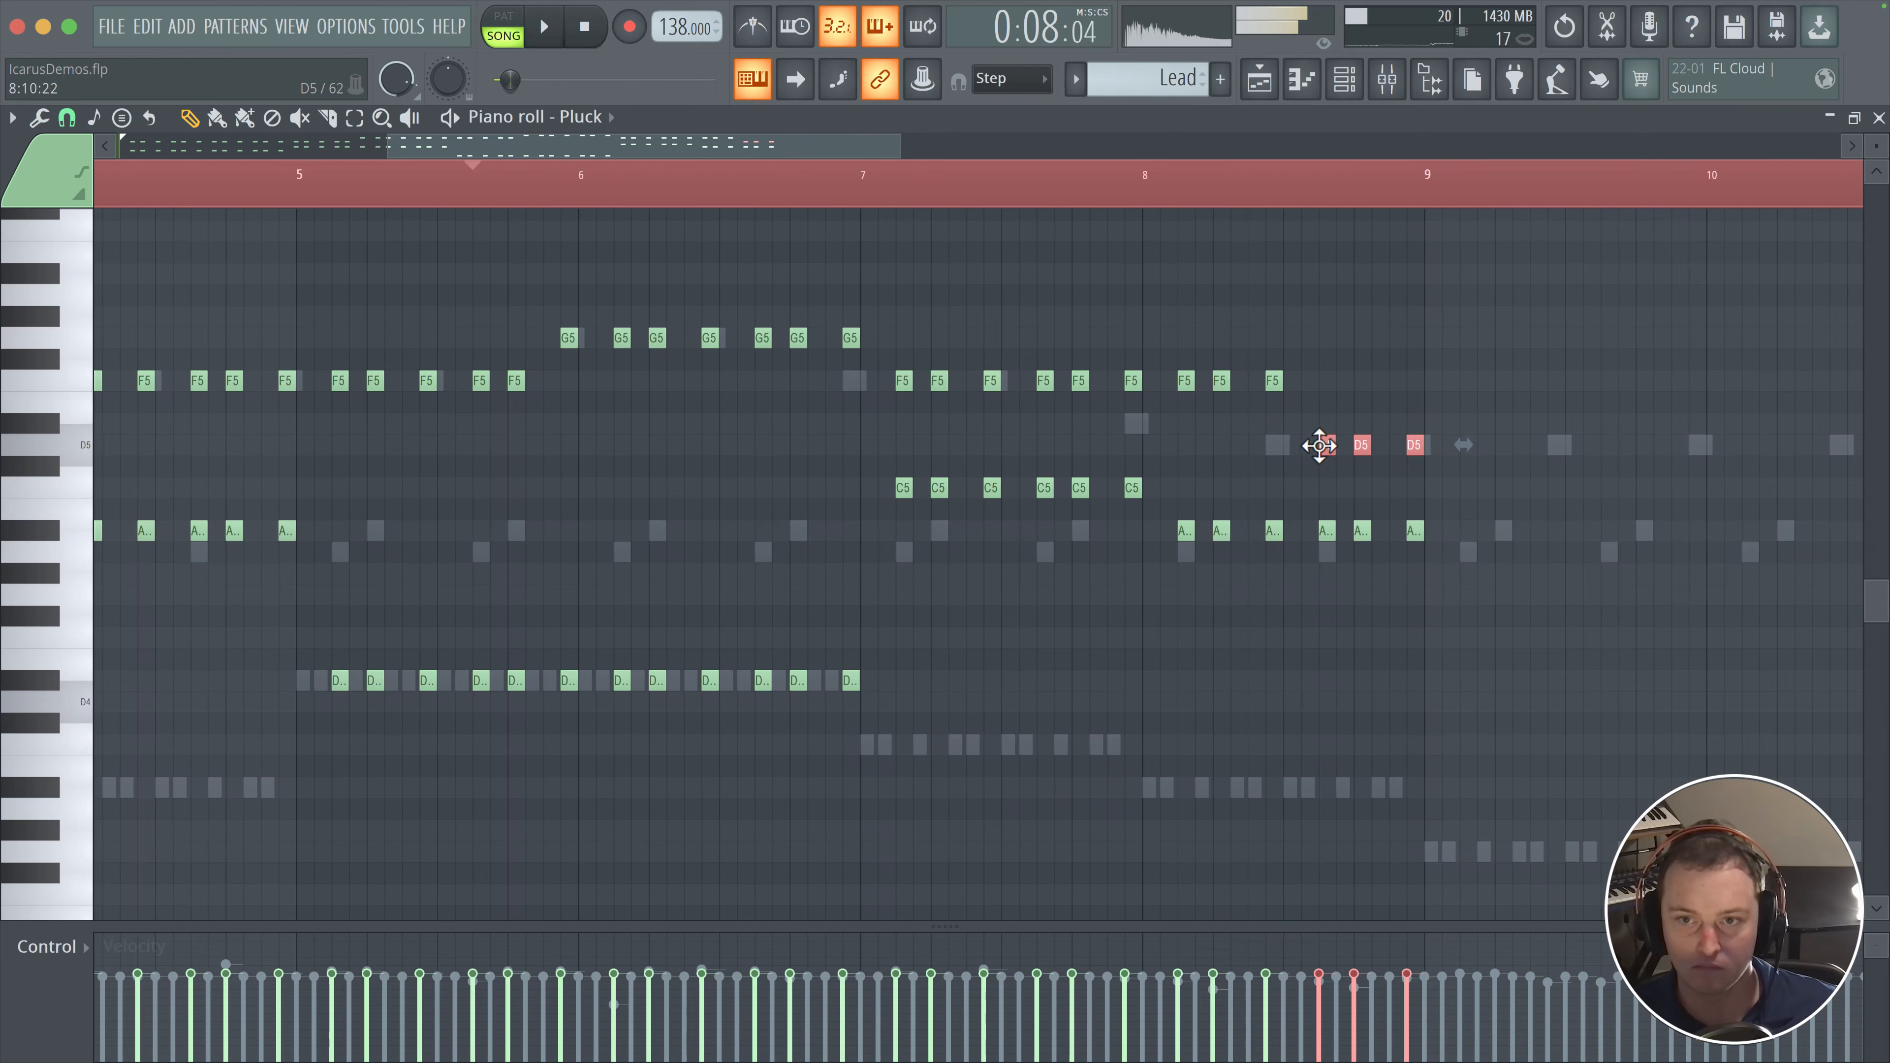
key(shift+Up)
scroll(1414, 439, up, 1)
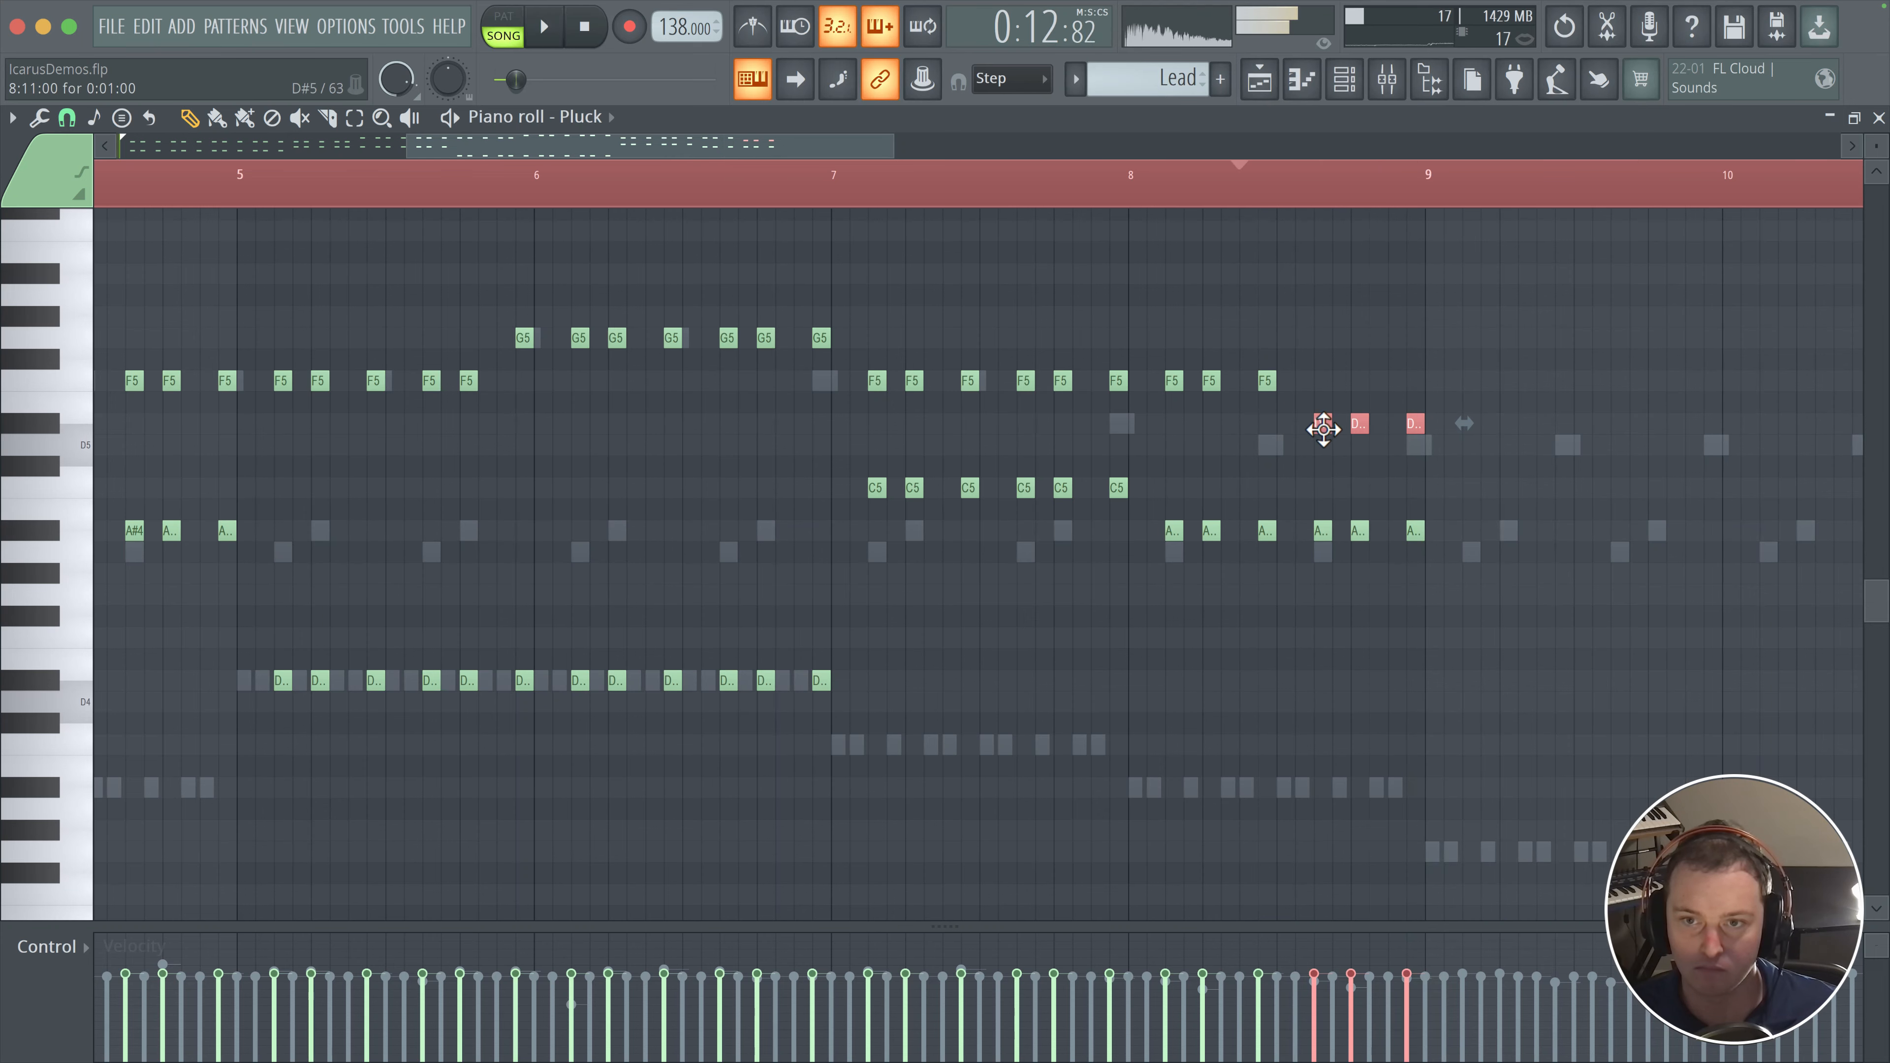
drag(1322, 426, 1326, 382)
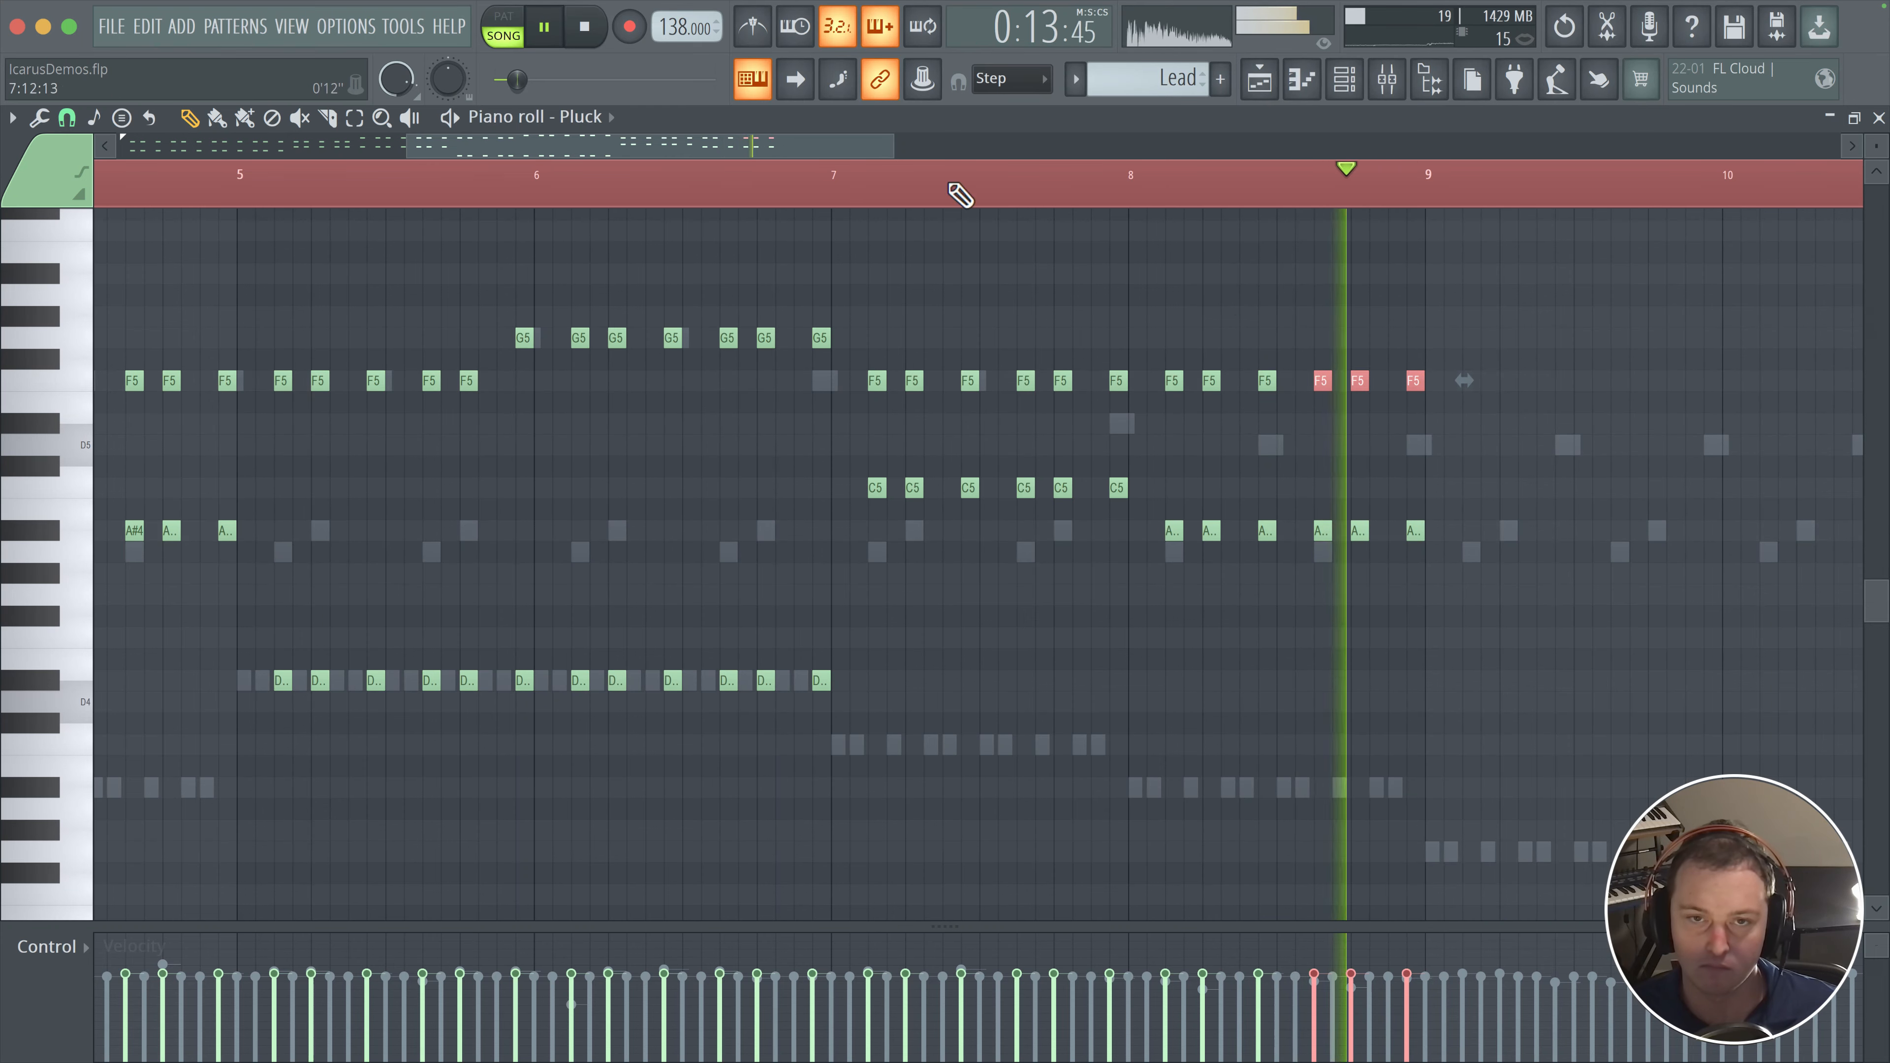
- Select all Pluck notes in bars 1 to 8 and copy them to bars 9 to 16
scroll(823, 426, down, 4)
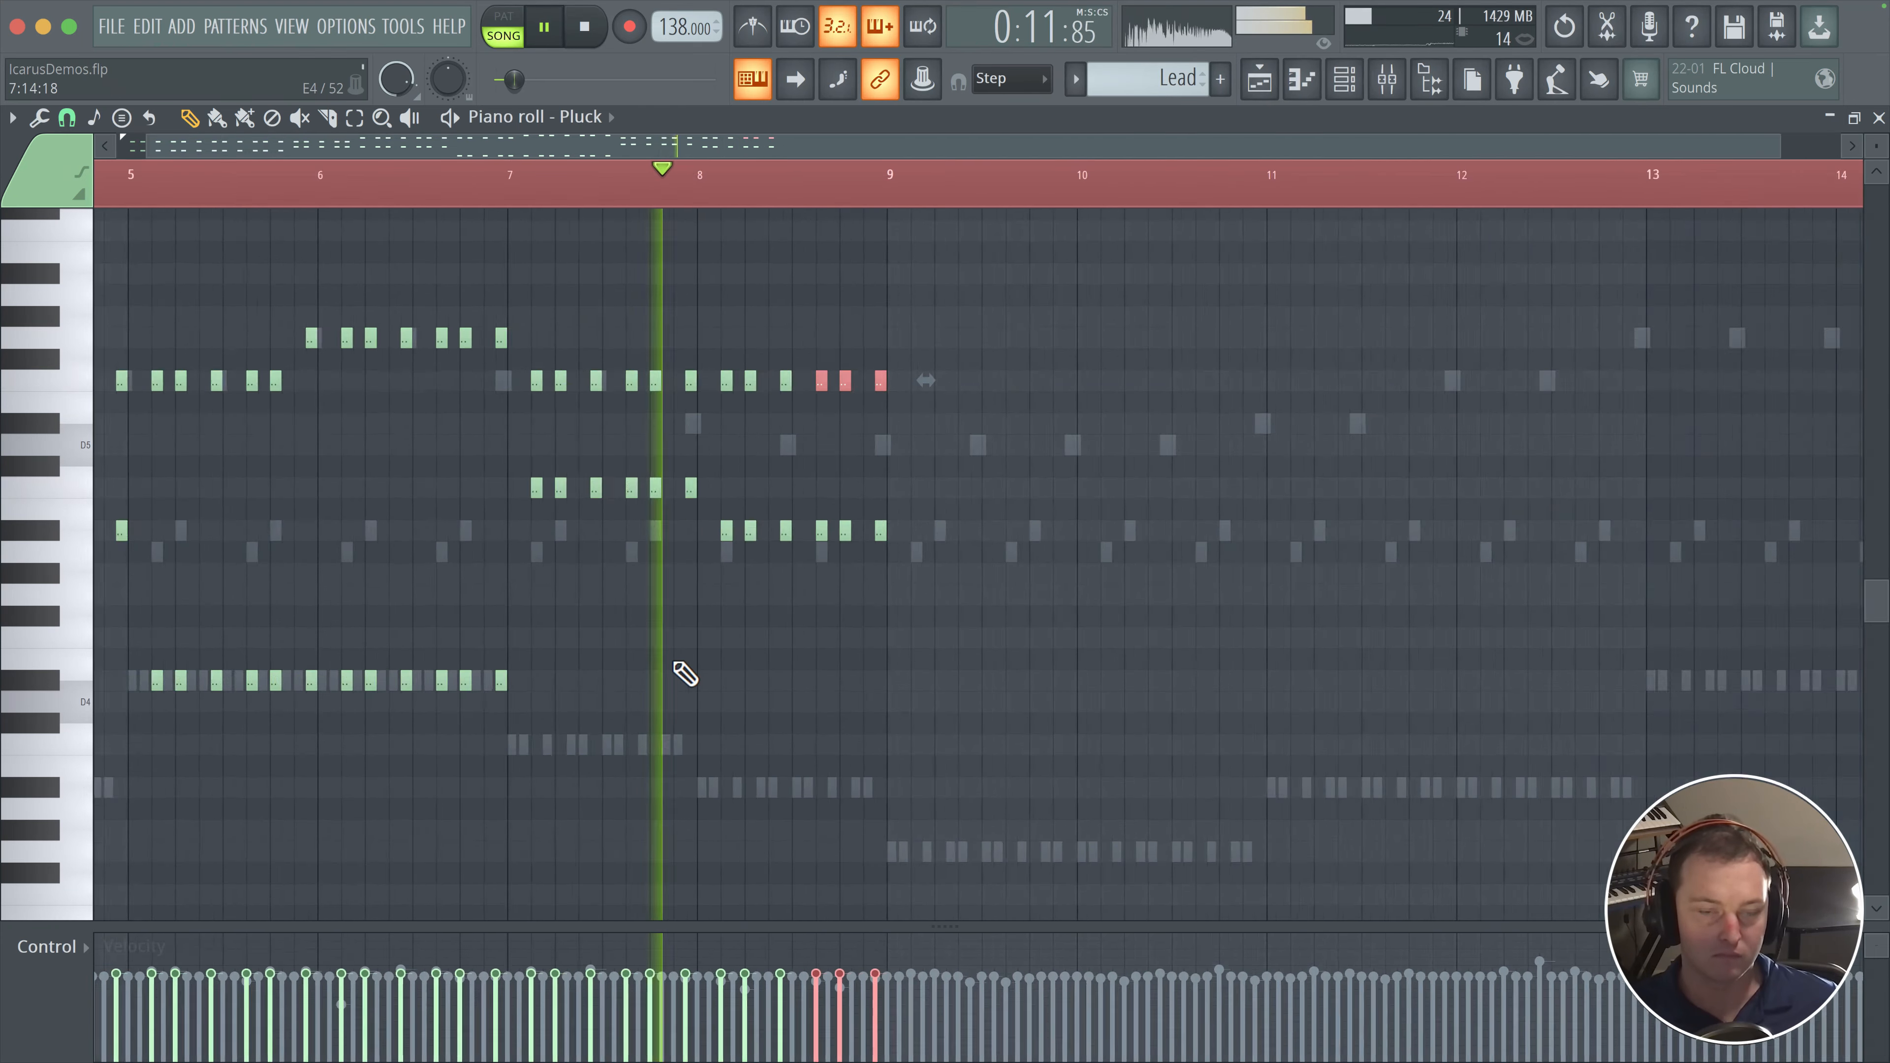
scroll(928, 287, down, 2)
drag(918, 265, 14, 753)
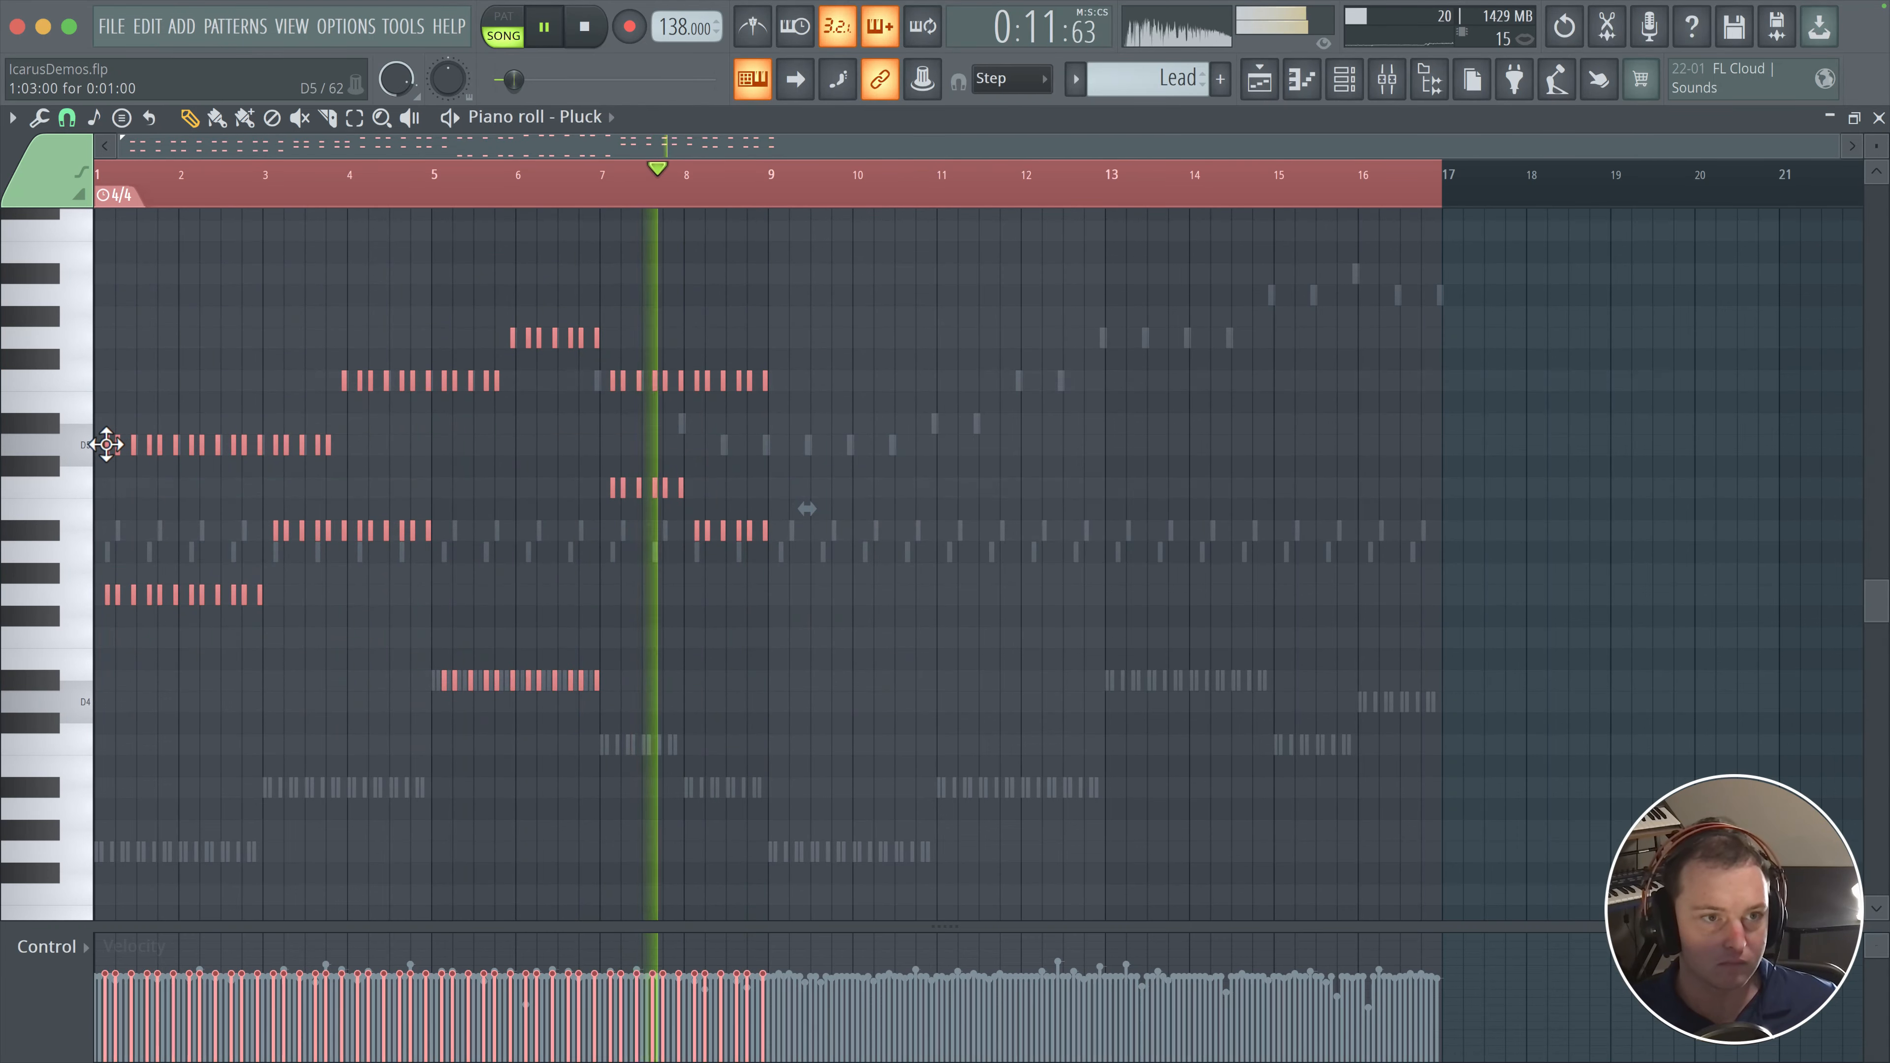
drag(107, 445, 775, 445)
scroll(776, 446, up, 4)
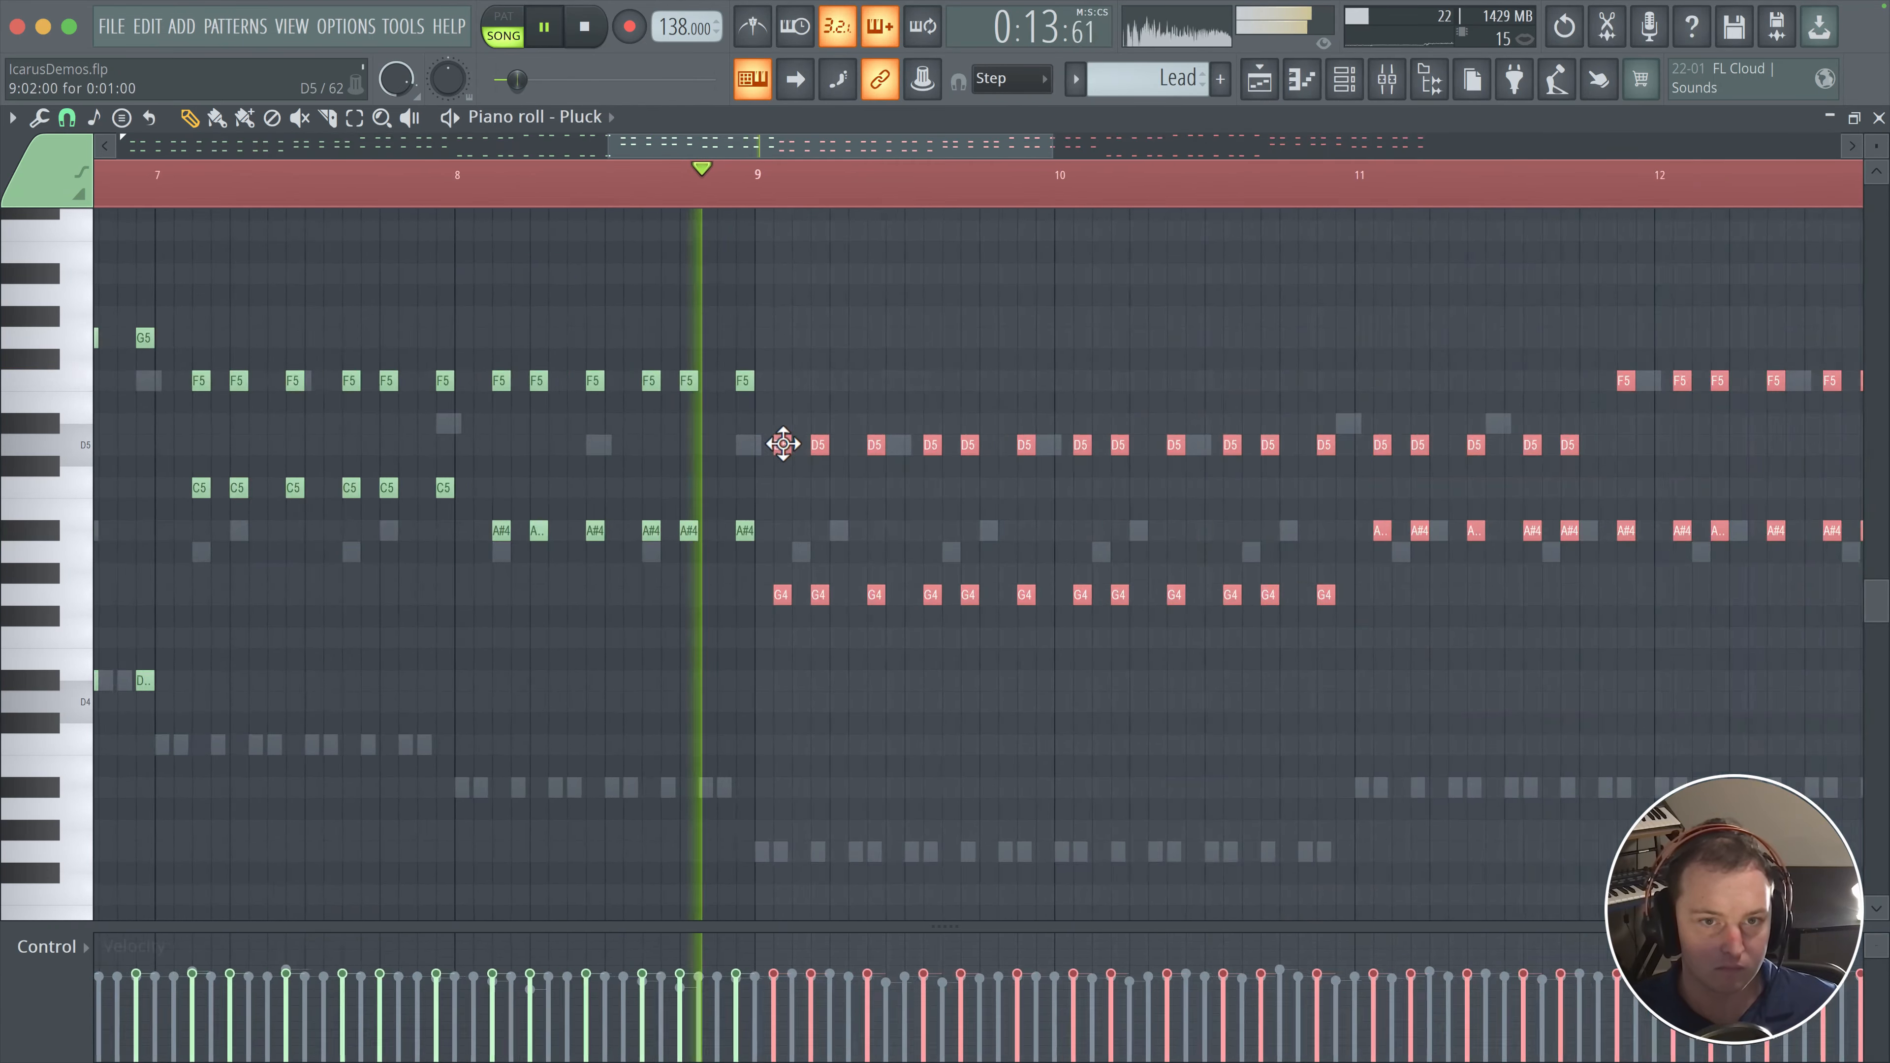
- Set the copied upper notes to G5 from the end of bar 12 through bar 14 and A5 in bars 15 and 16, and save the project
drag(1094, 504, 805, 533)
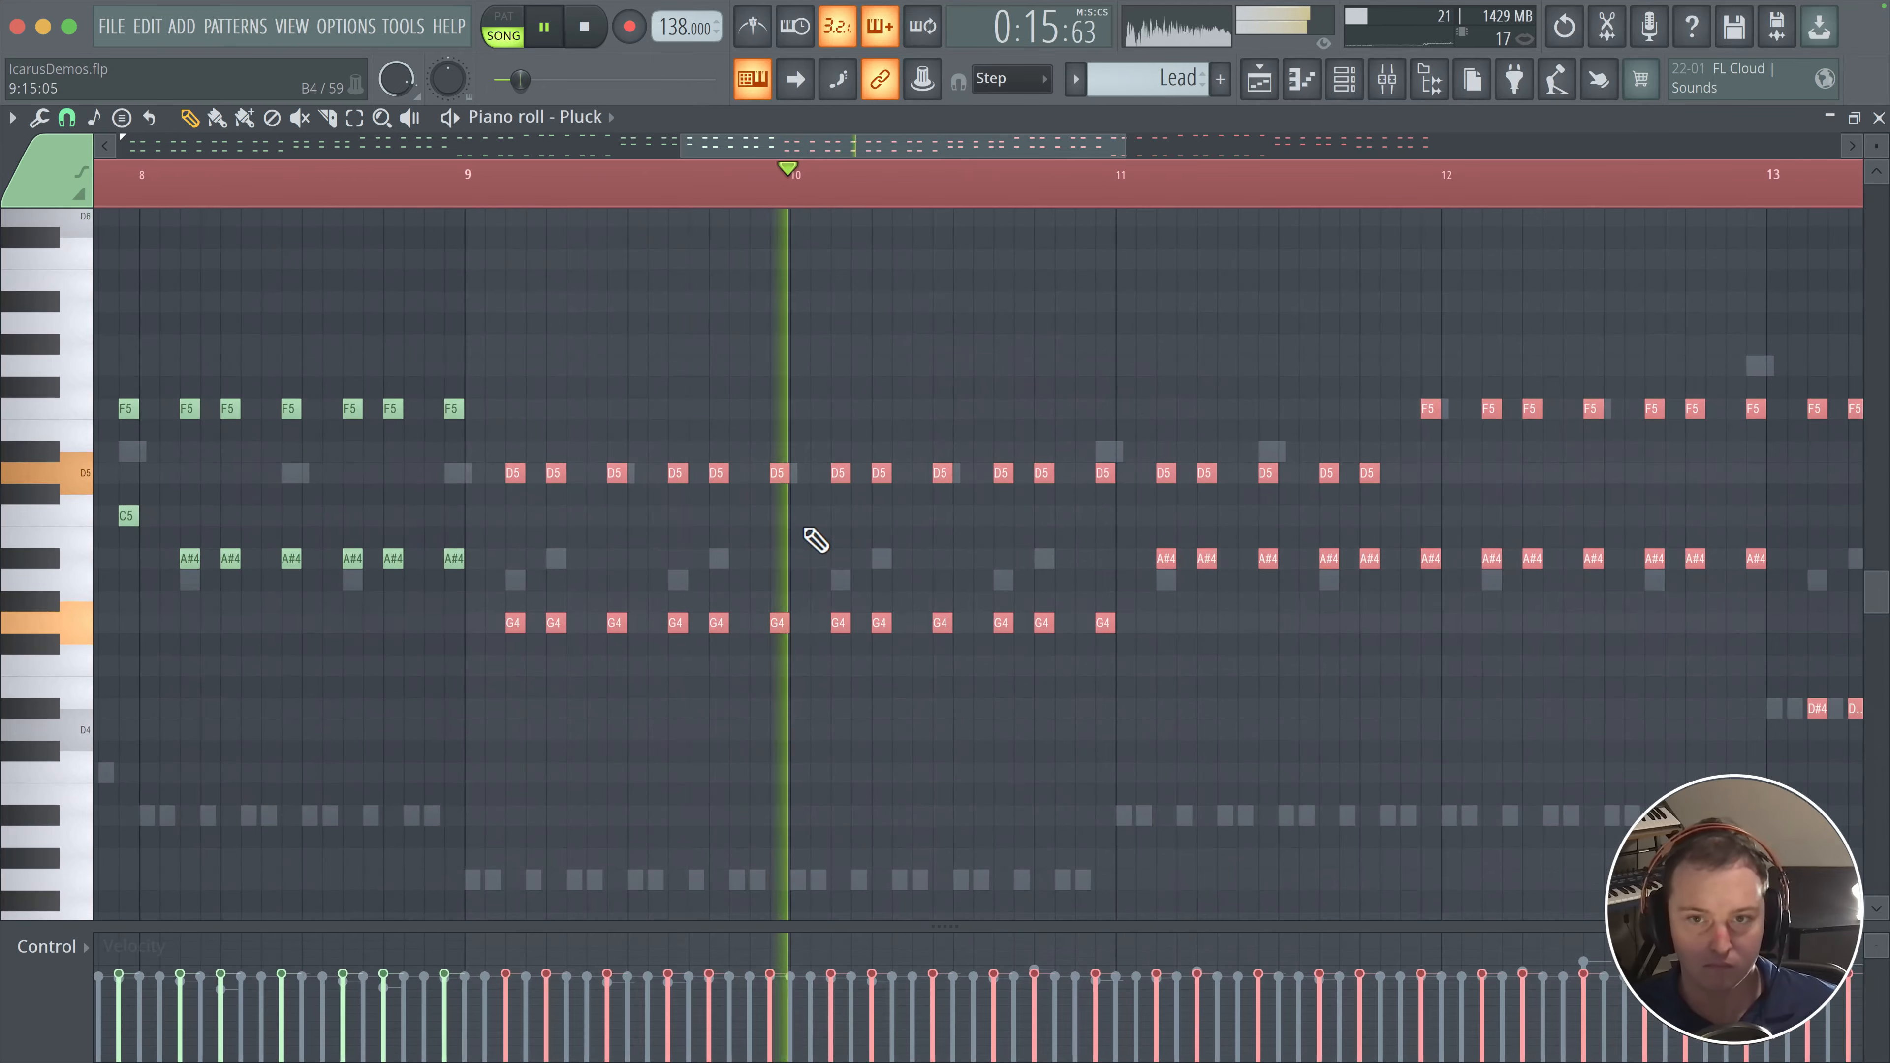
drag(1067, 422, 1376, 451)
drag(1260, 472, 420, 497)
drag(909, 384, 856, 453)
drag(1210, 441, 1515, 491)
key(super+s)
drag(1515, 407, 1515, 409)
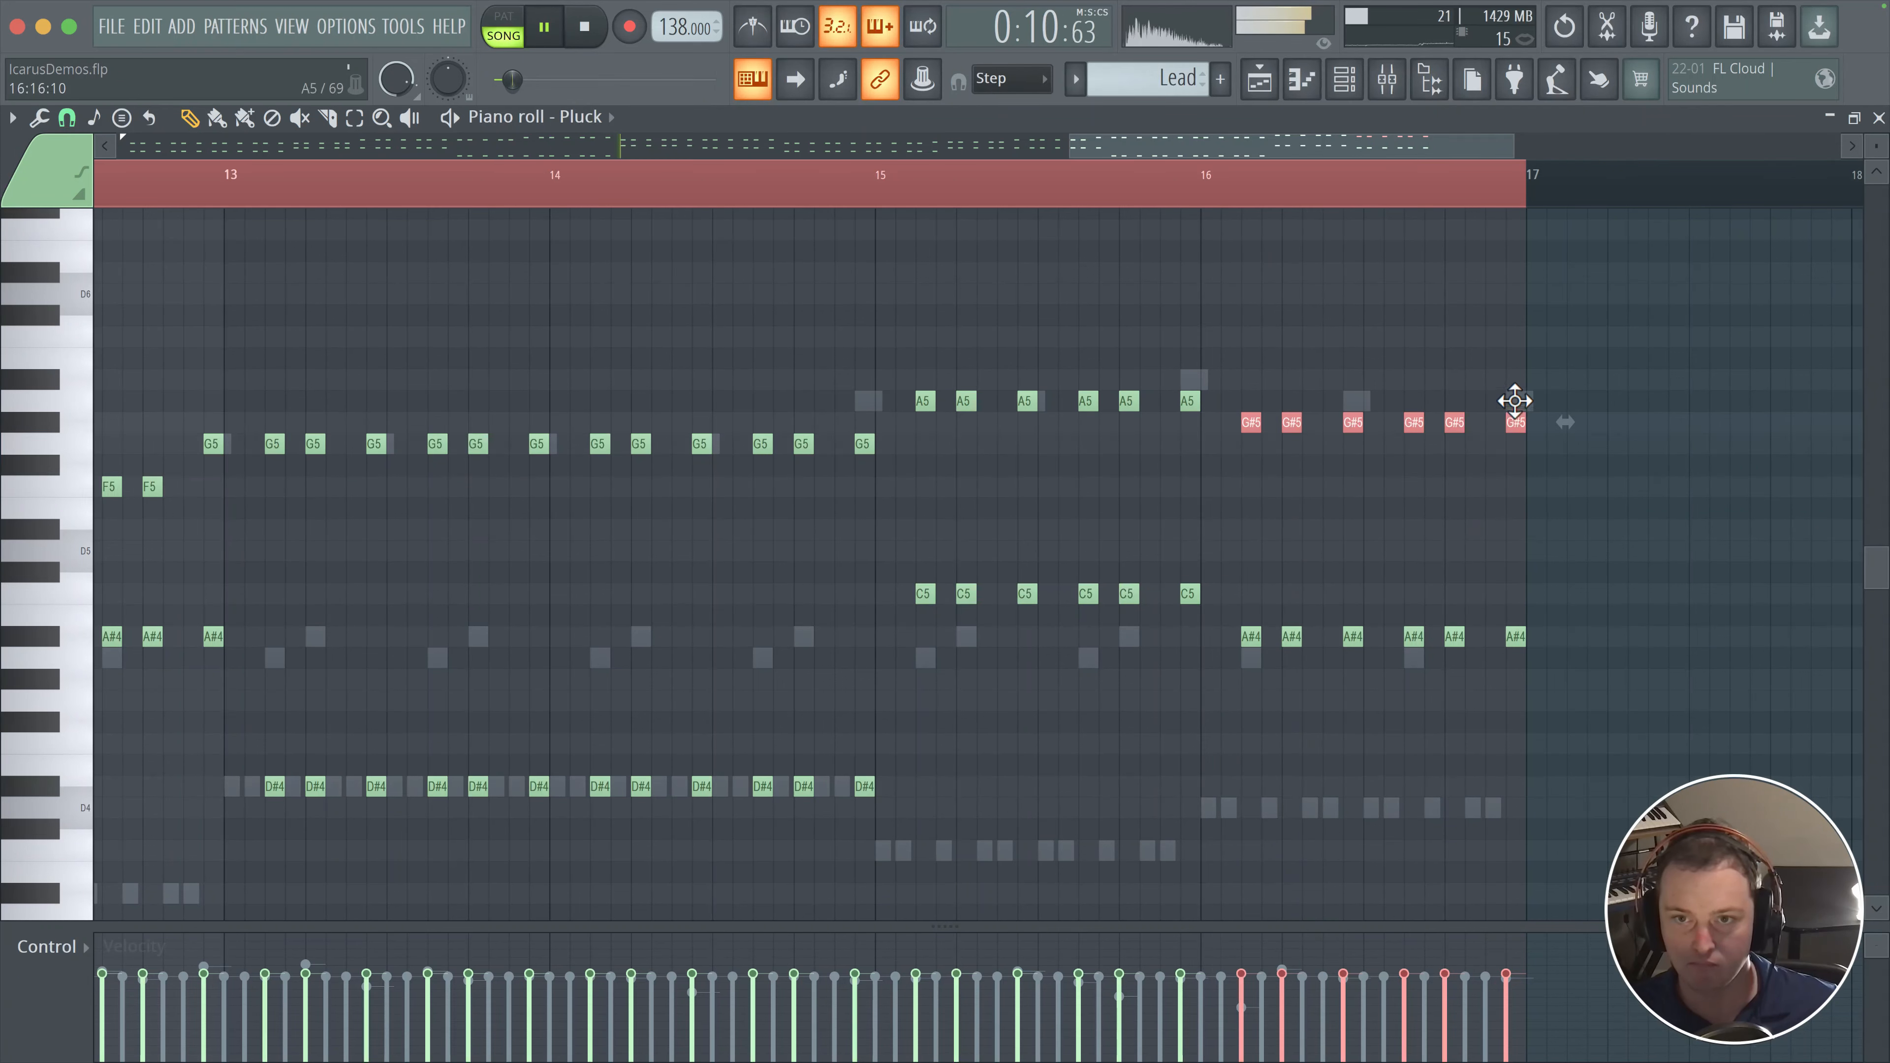
click(785, 185)
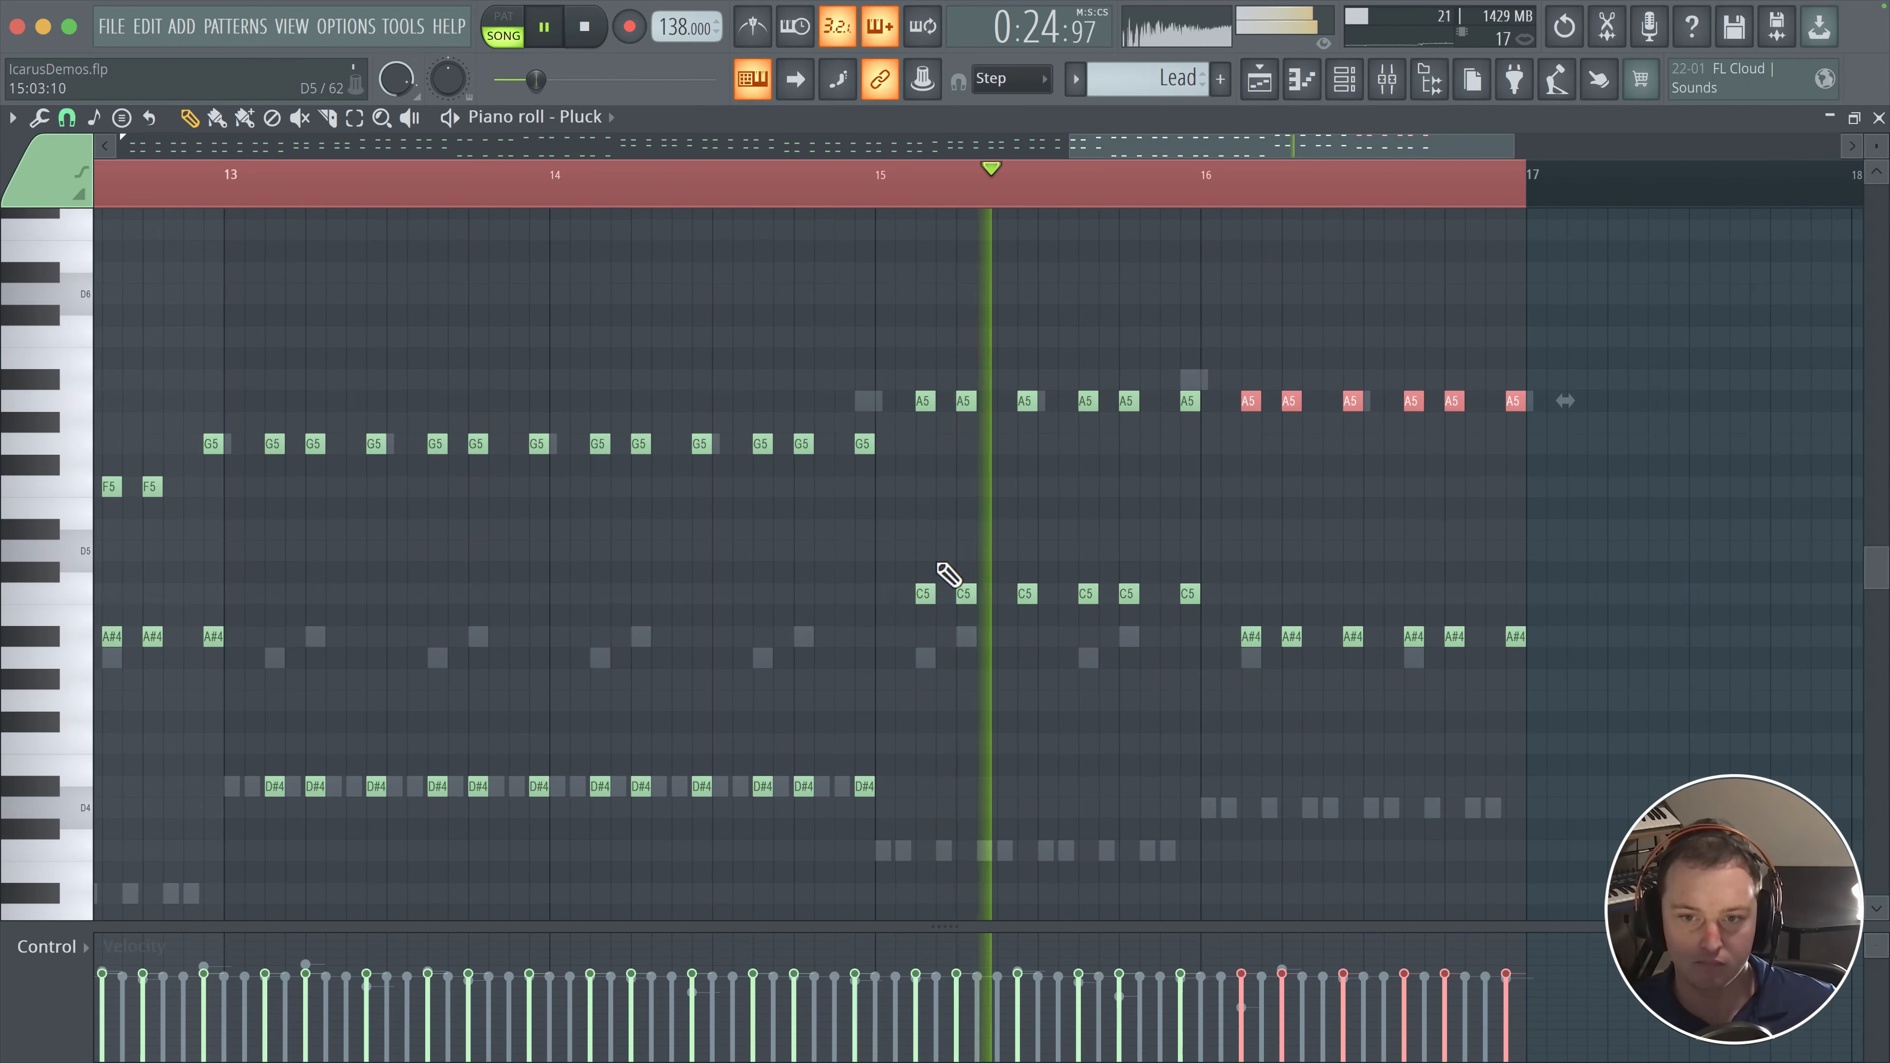
- Raise the lower Pluck notes in bar 16 to D5 and play the passage
key(space)
click(1161, 852)
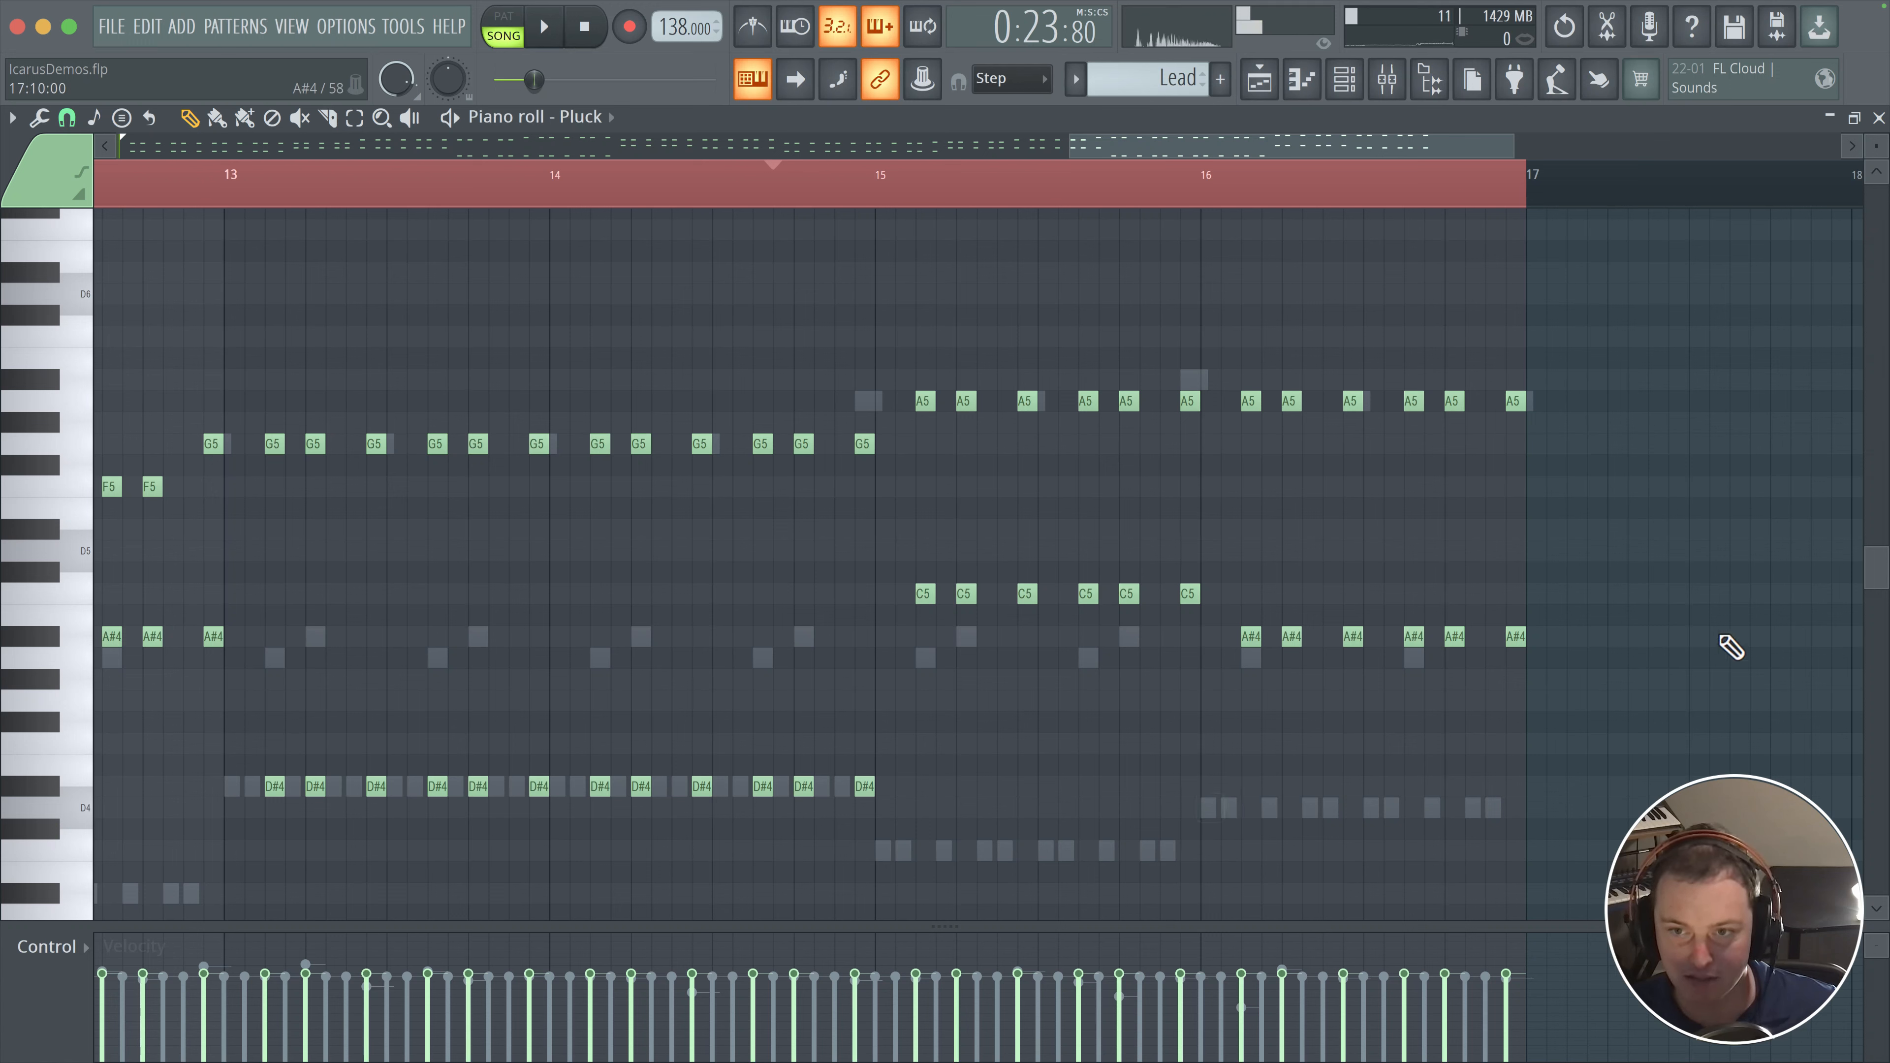
drag(1677, 606, 1232, 659)
click(937, 183)
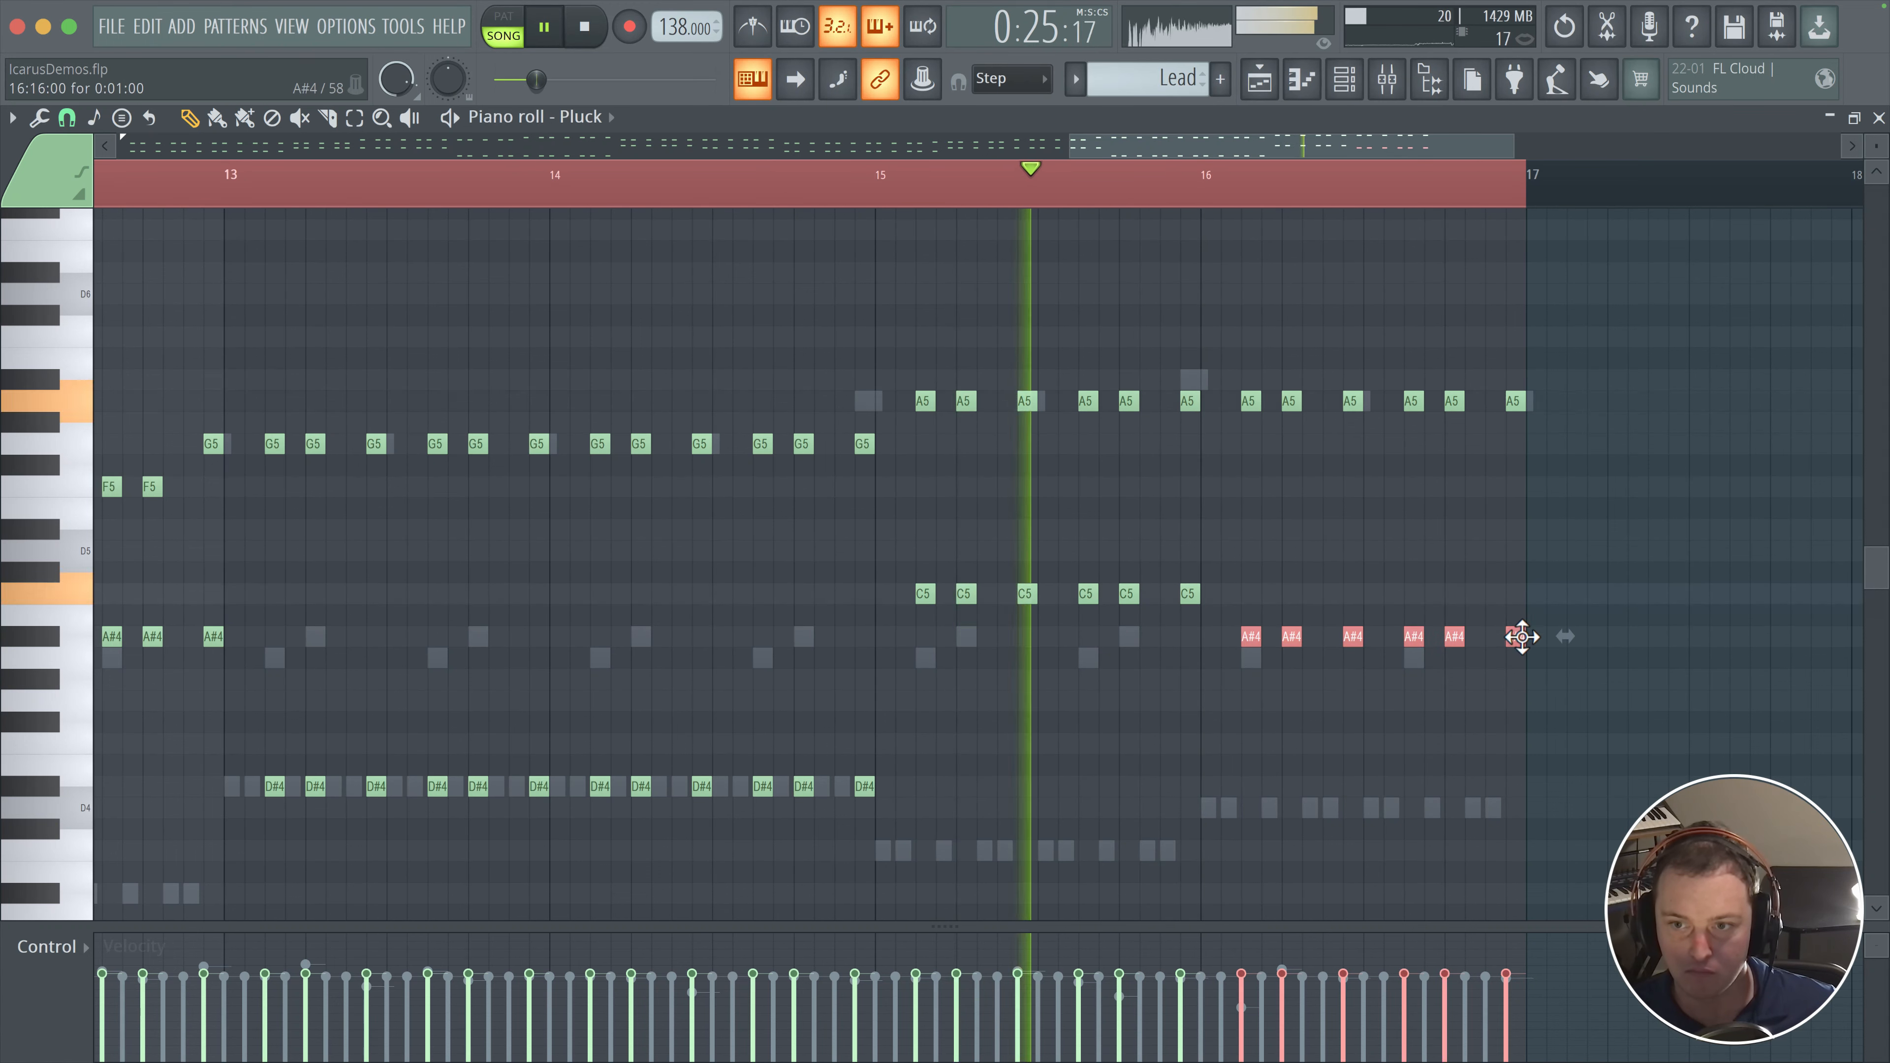
drag(1521, 637, 1522, 551)
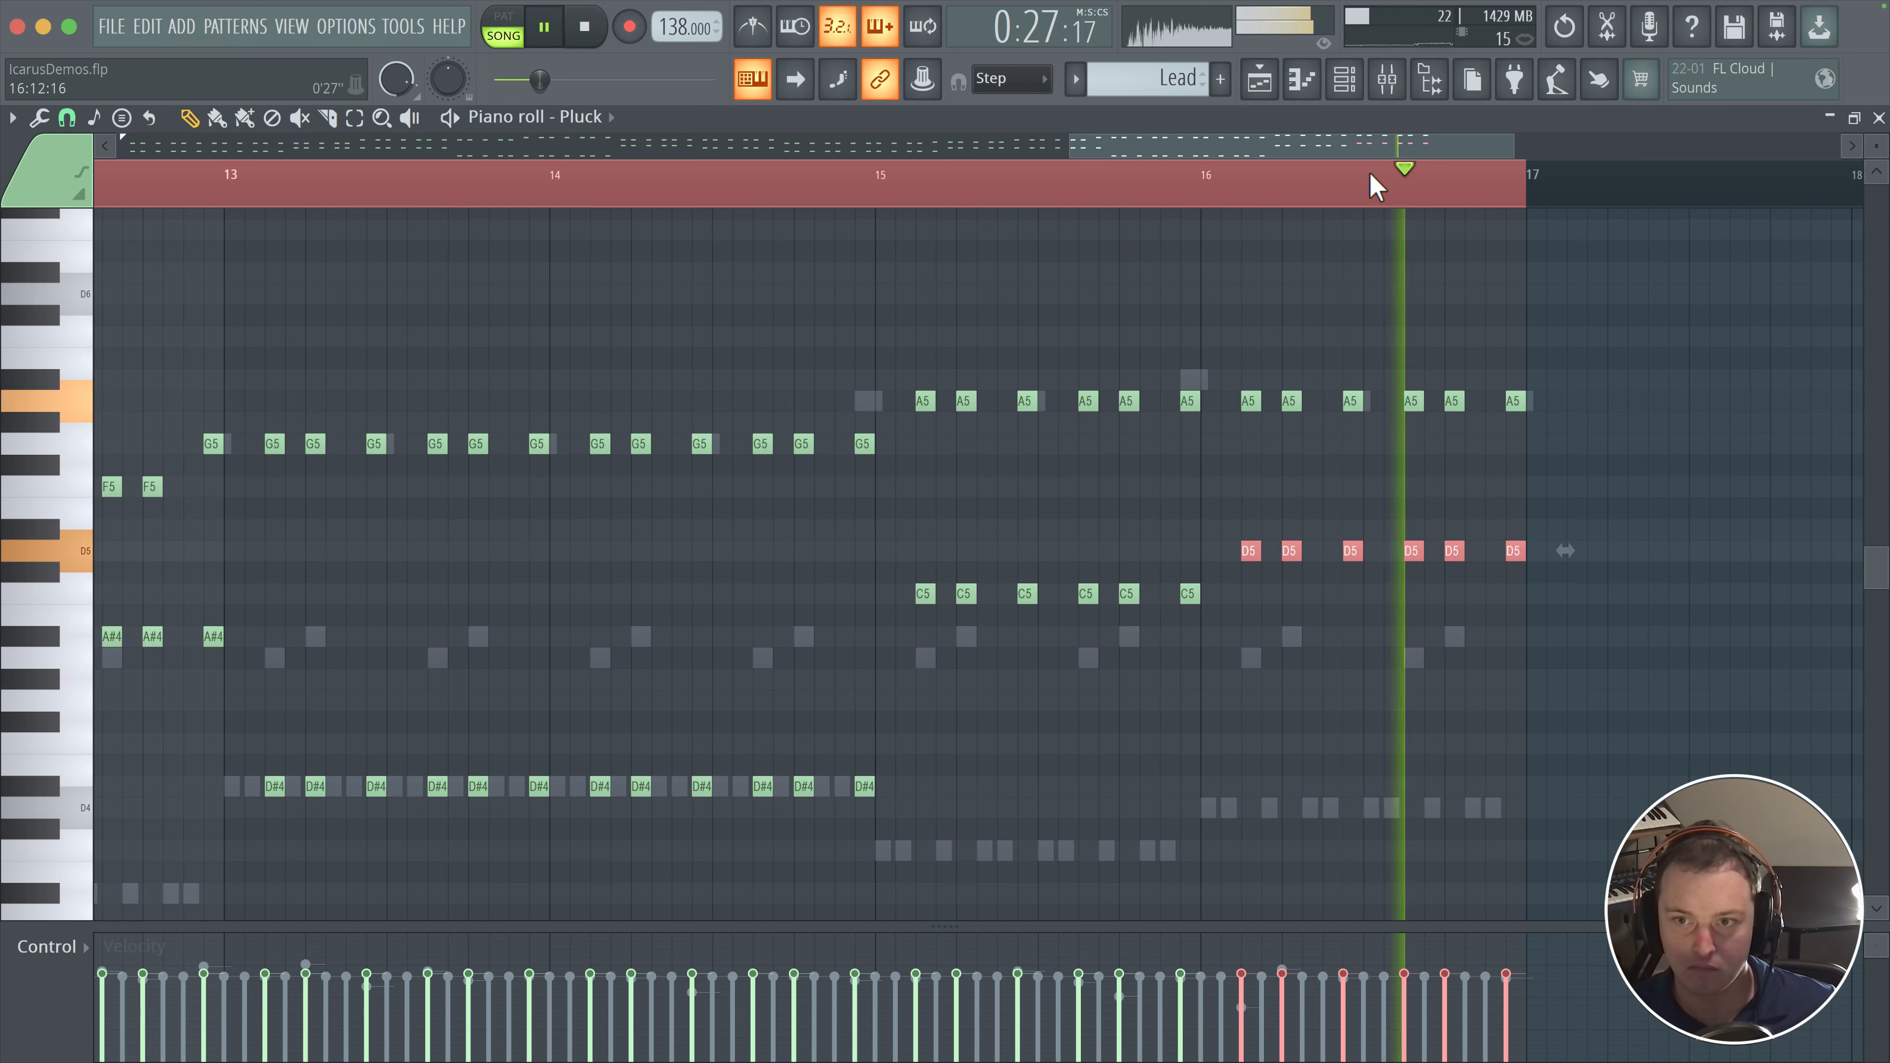
scroll(1049, 346, up, 3)
scroll(536, 599, down, 8)
- Open the Pluck synth, lower the filter 2 cutoff and assign Modwhl/Macro to Cutoff 2 in the modulation matrix
click(1377, 84)
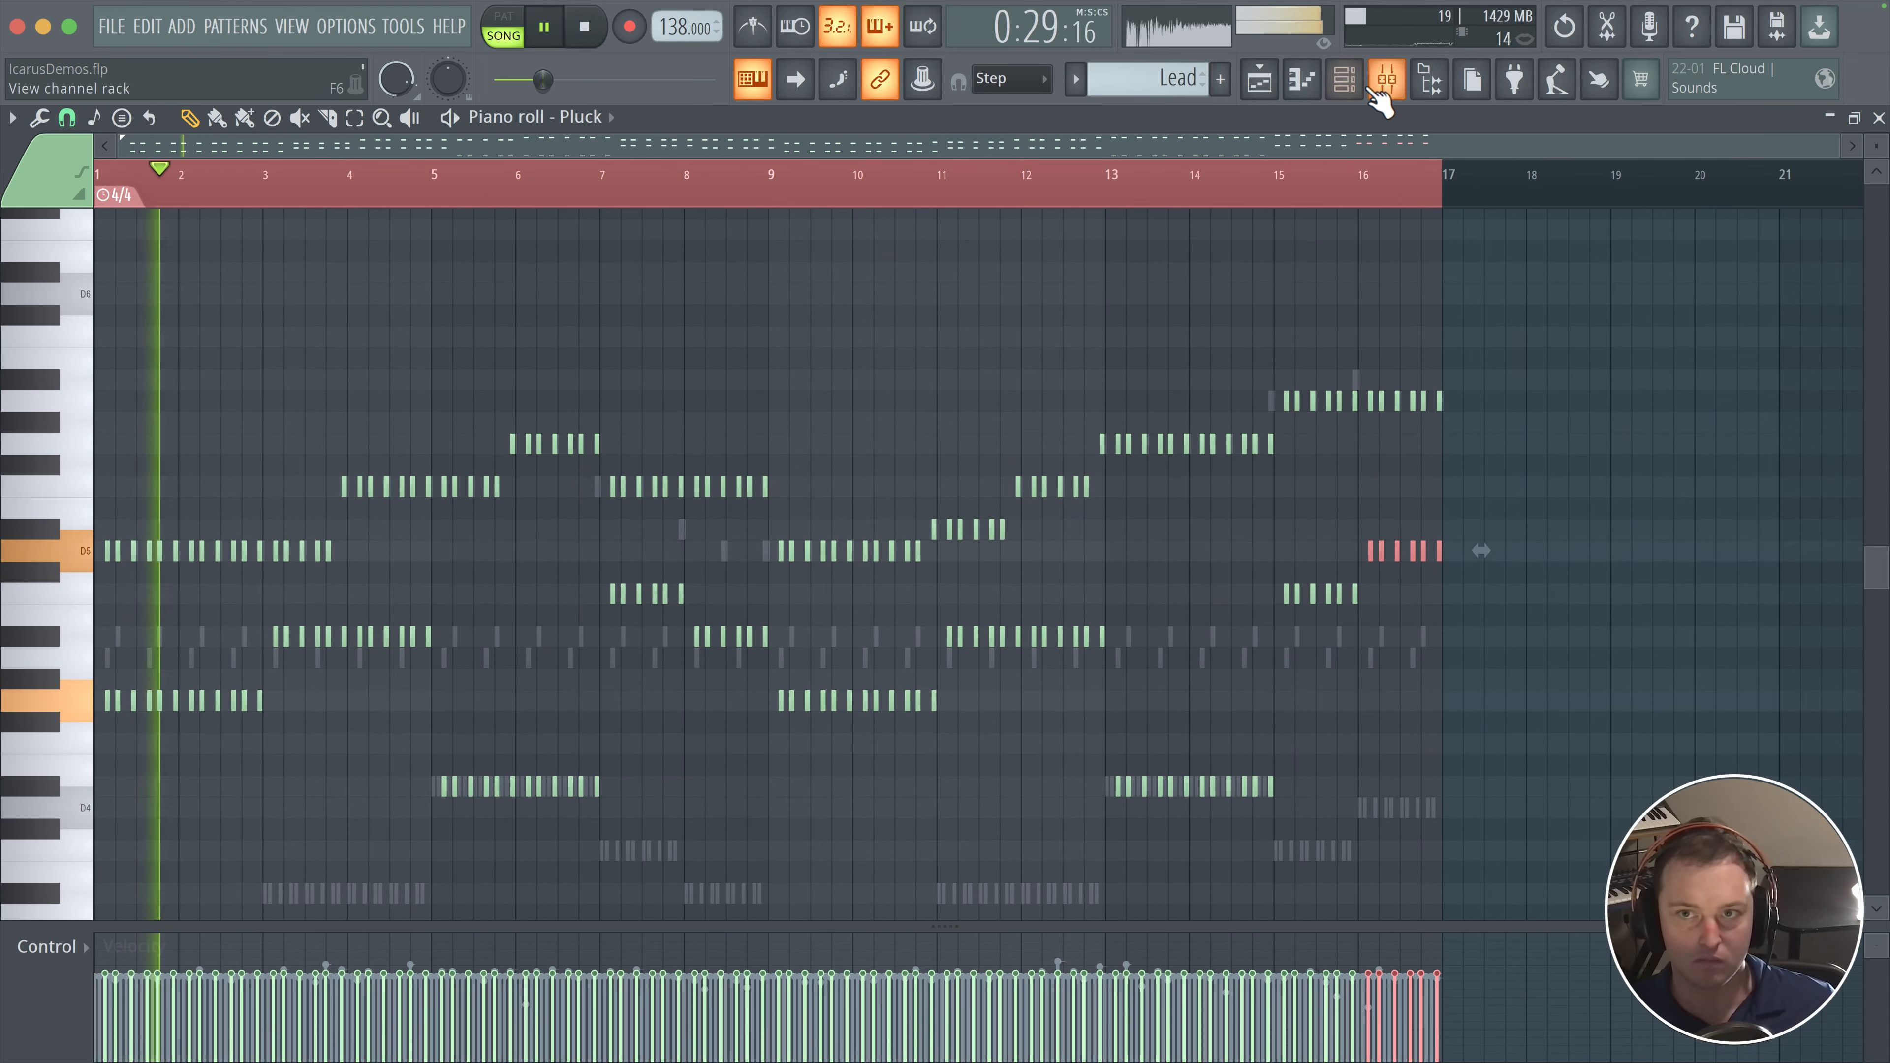
click(939, 530)
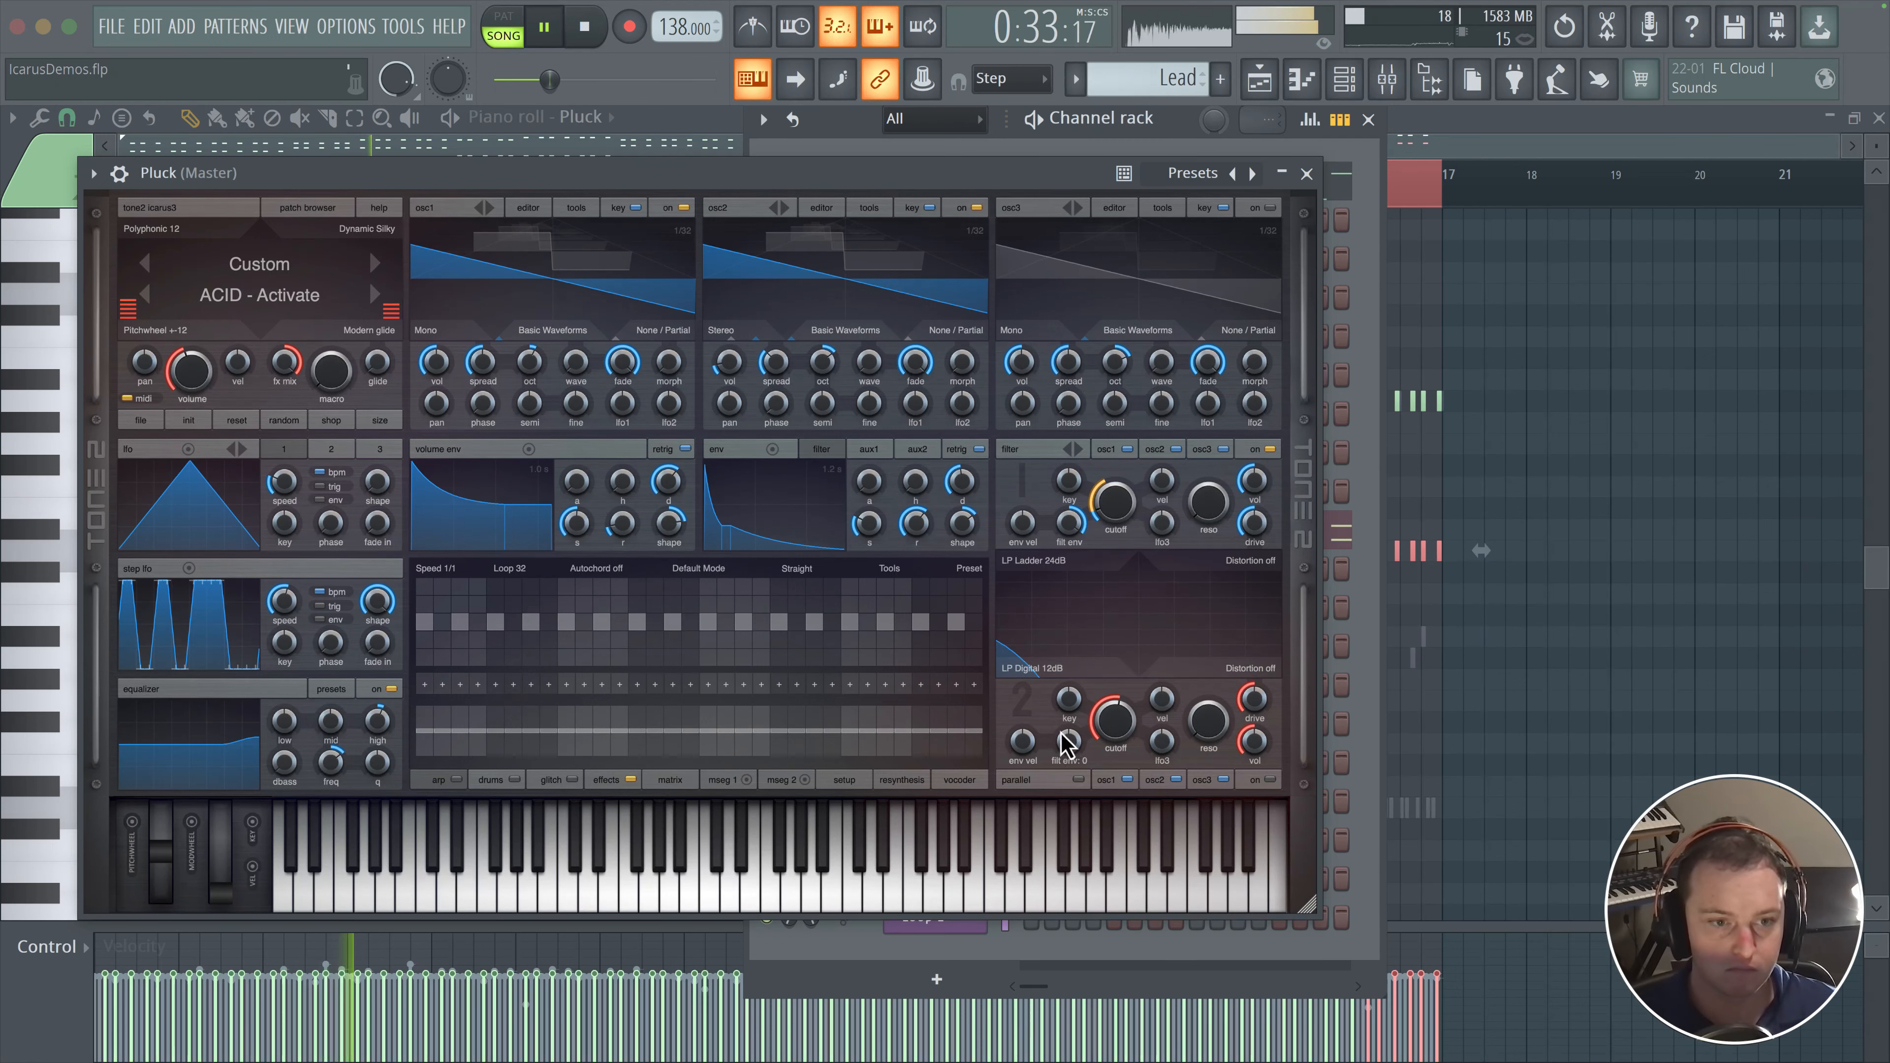
key(space)
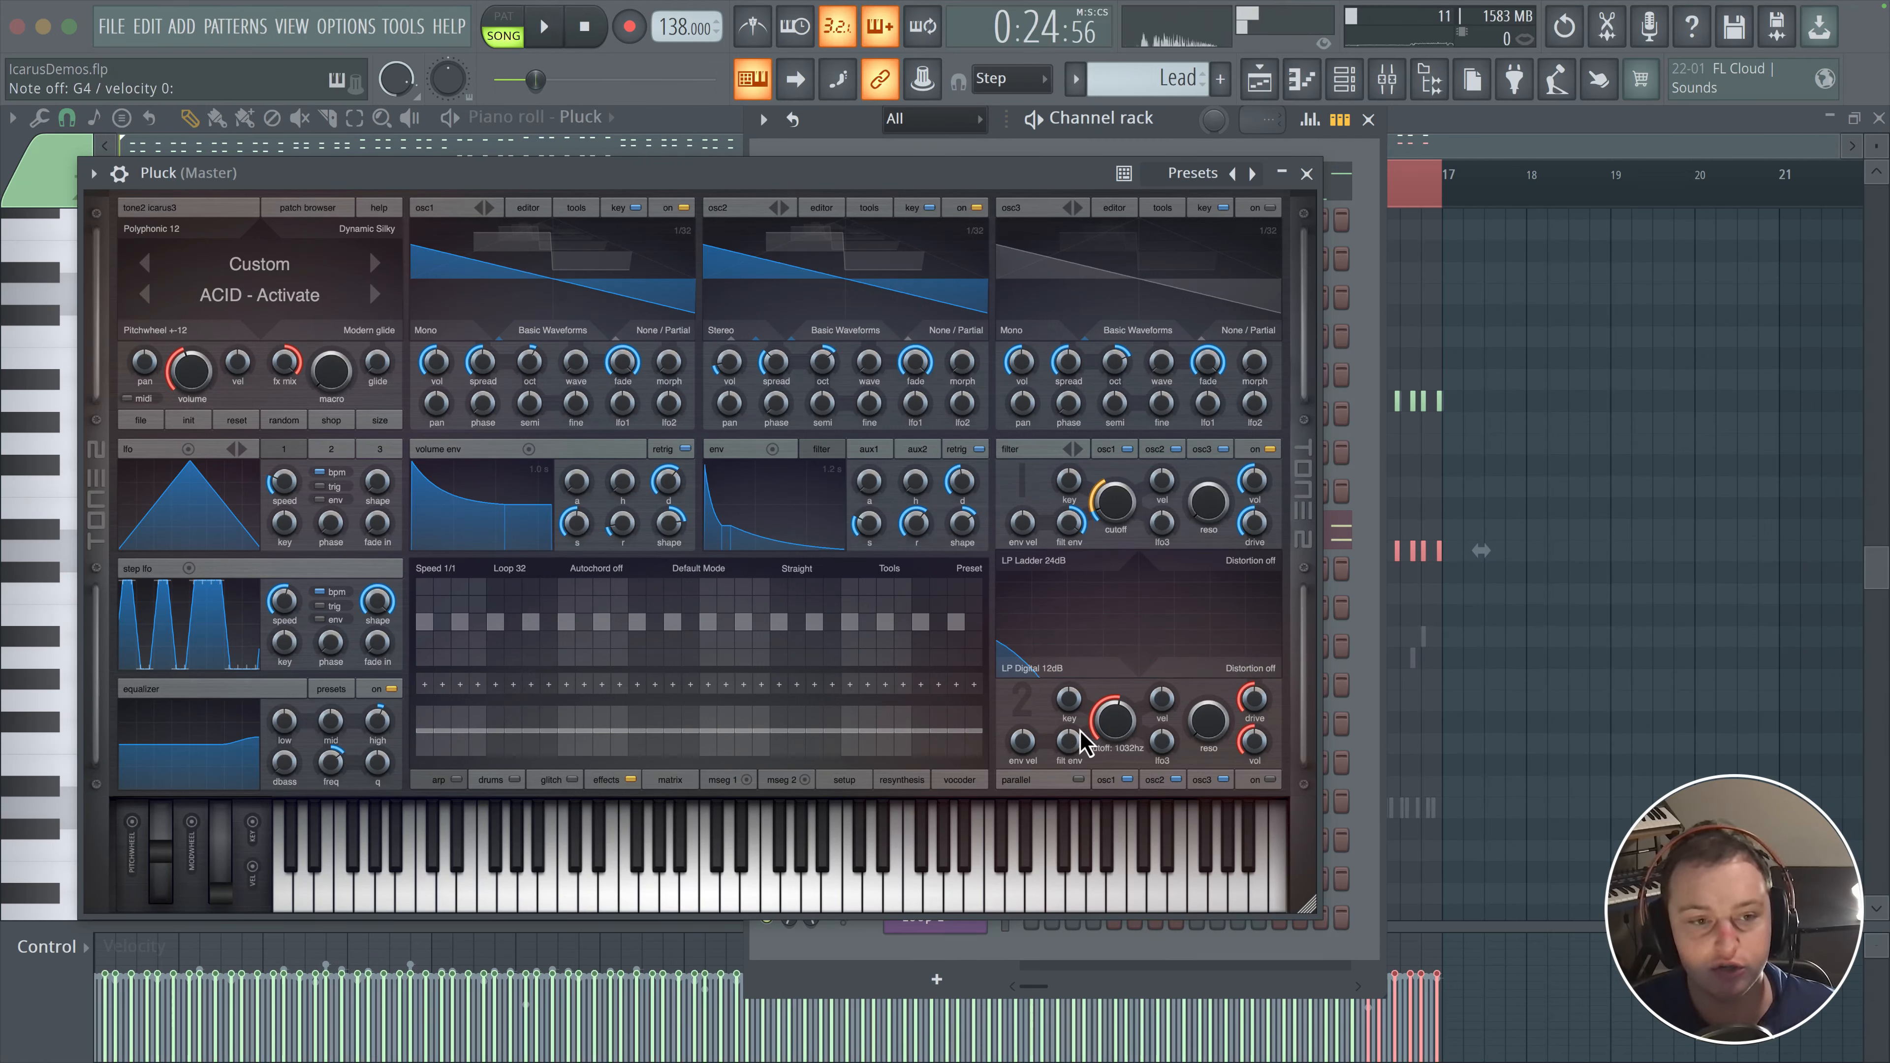
drag(1132, 708, 1093, 550)
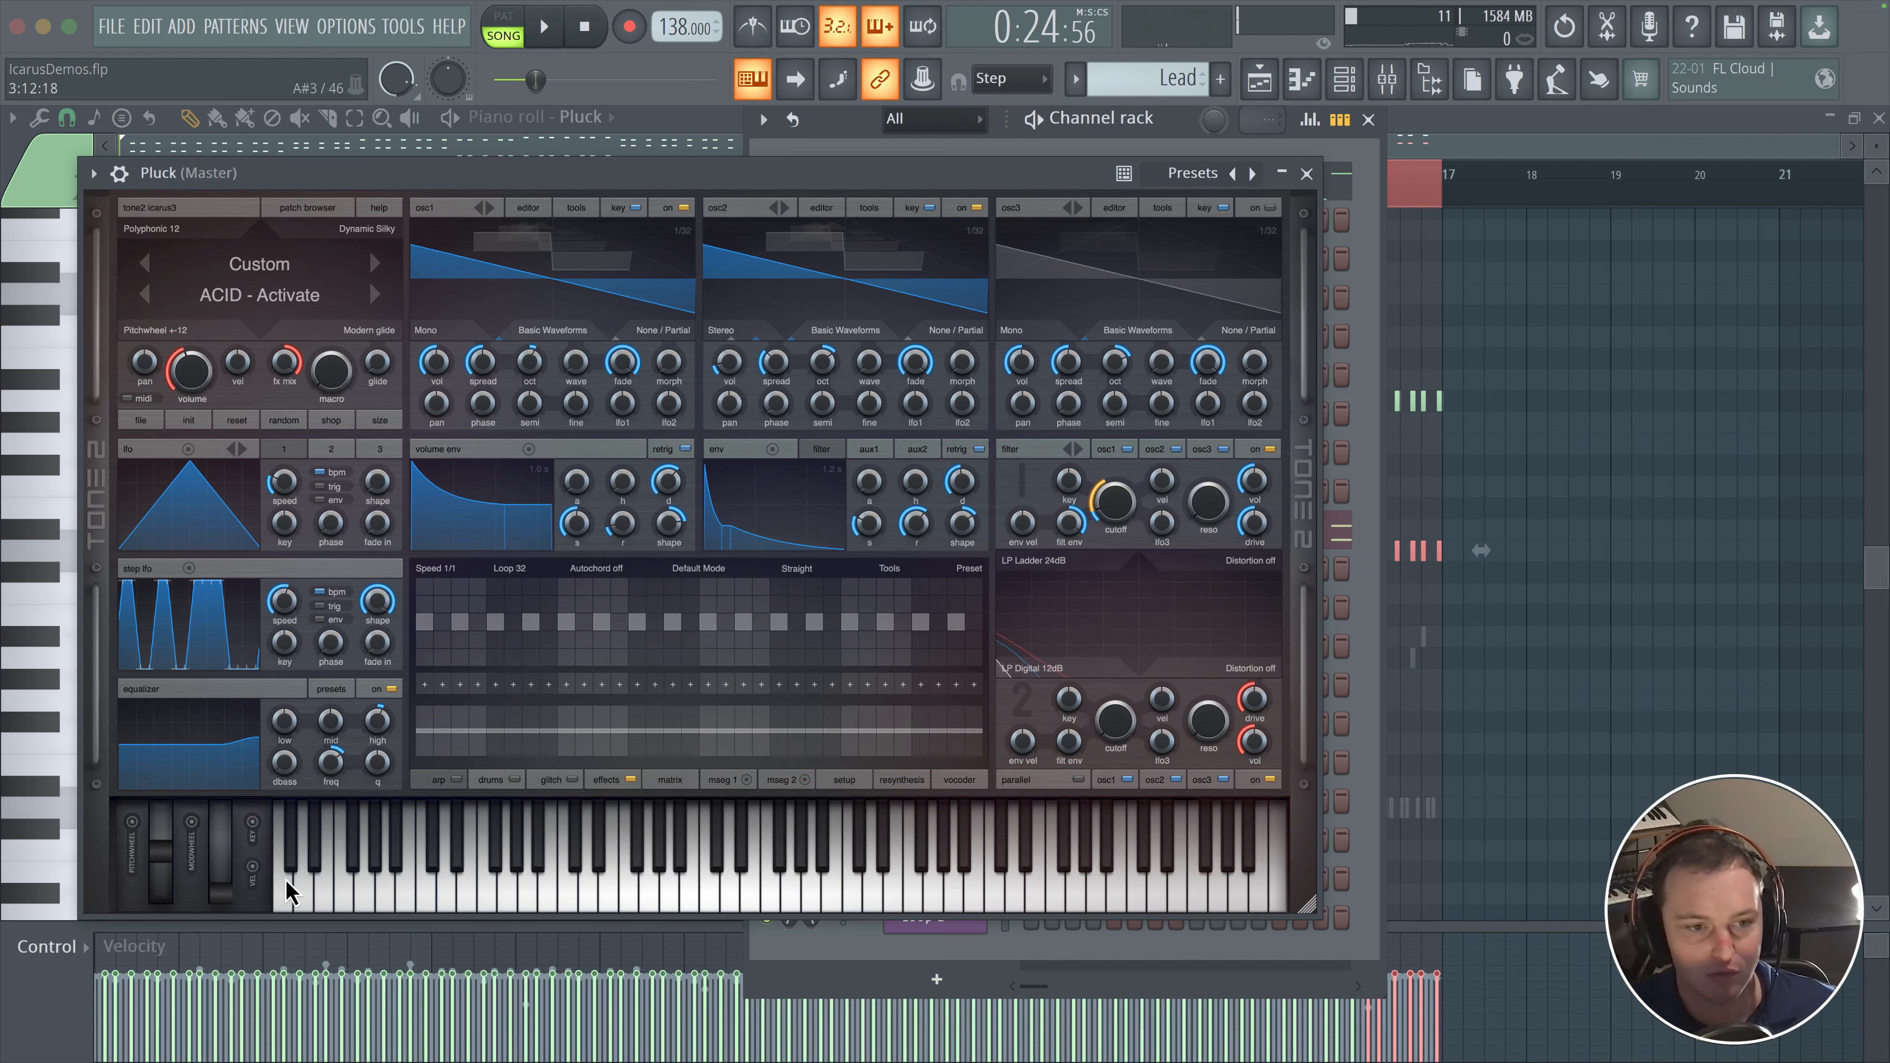
drag(1100, 700, 1115, 721)
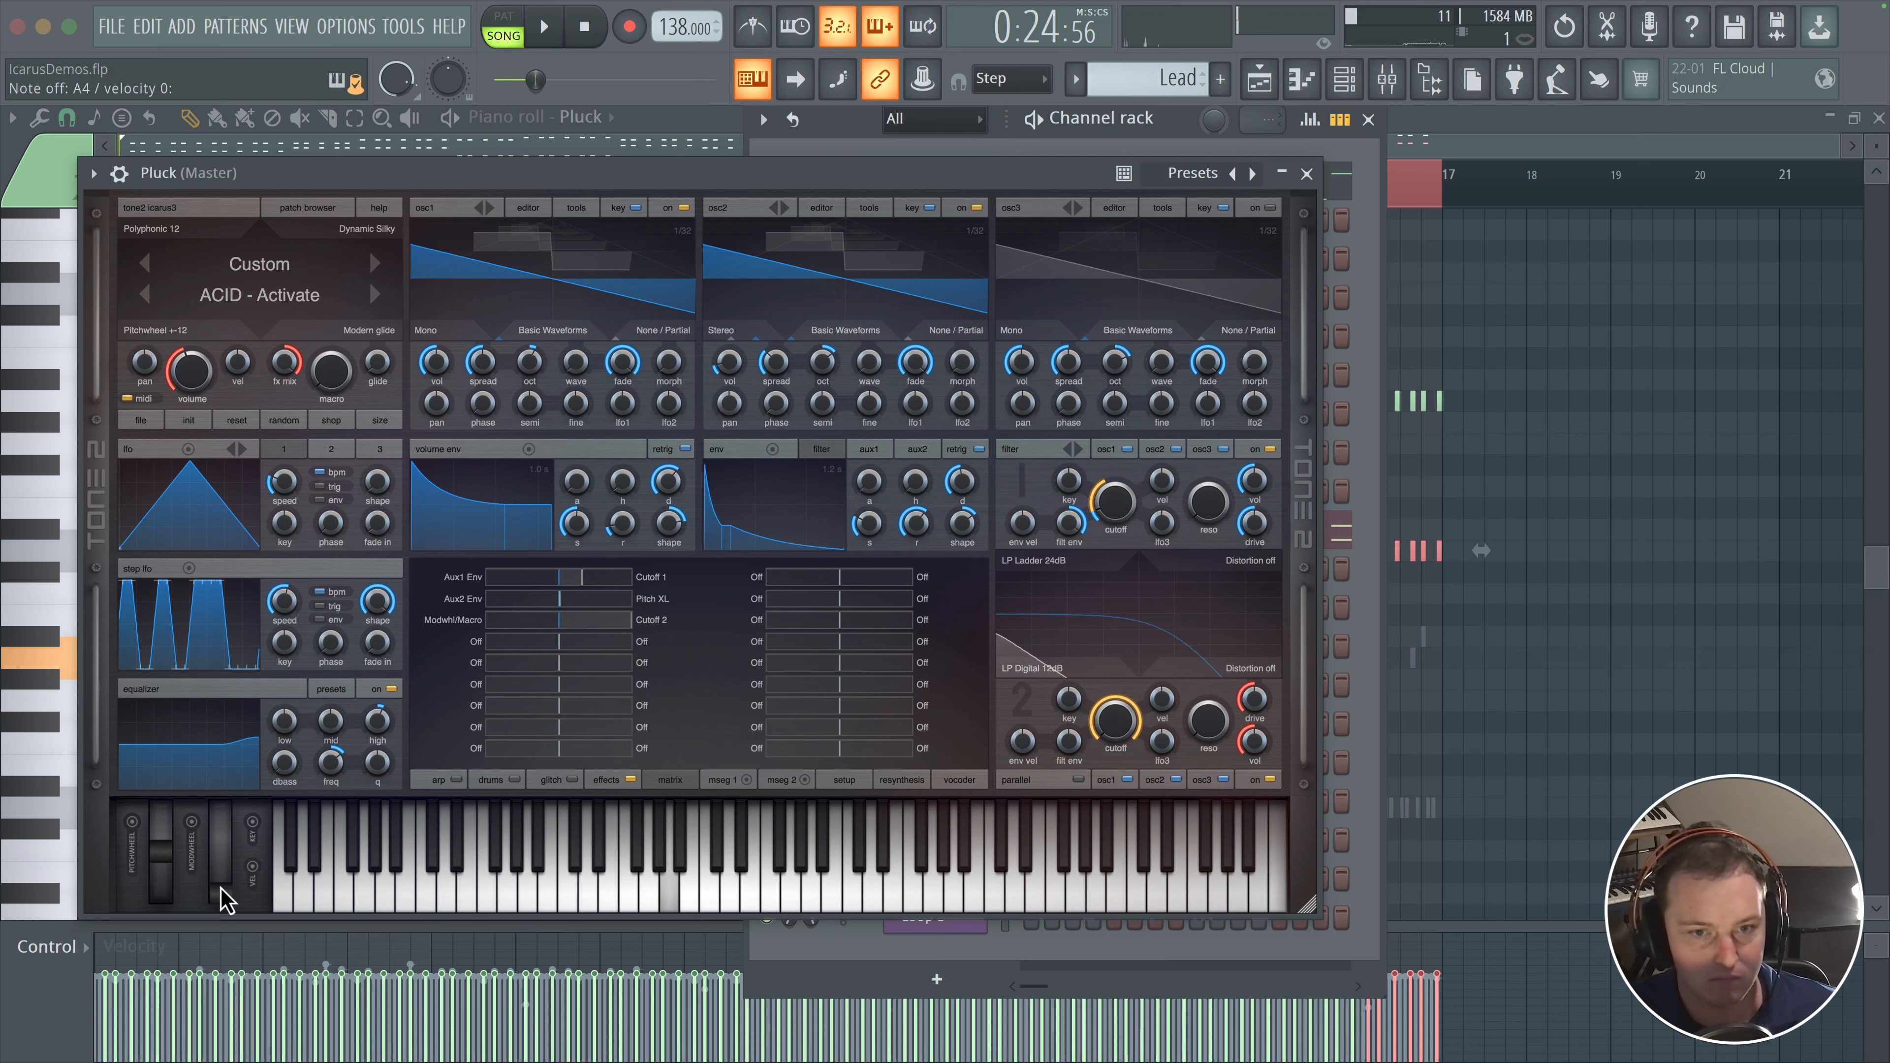
- Test the filter sweep with the mod wheel, then set the Modwhl/Macro to Cutoff 2 amount to about 87
drag(220, 891, 219, 903)
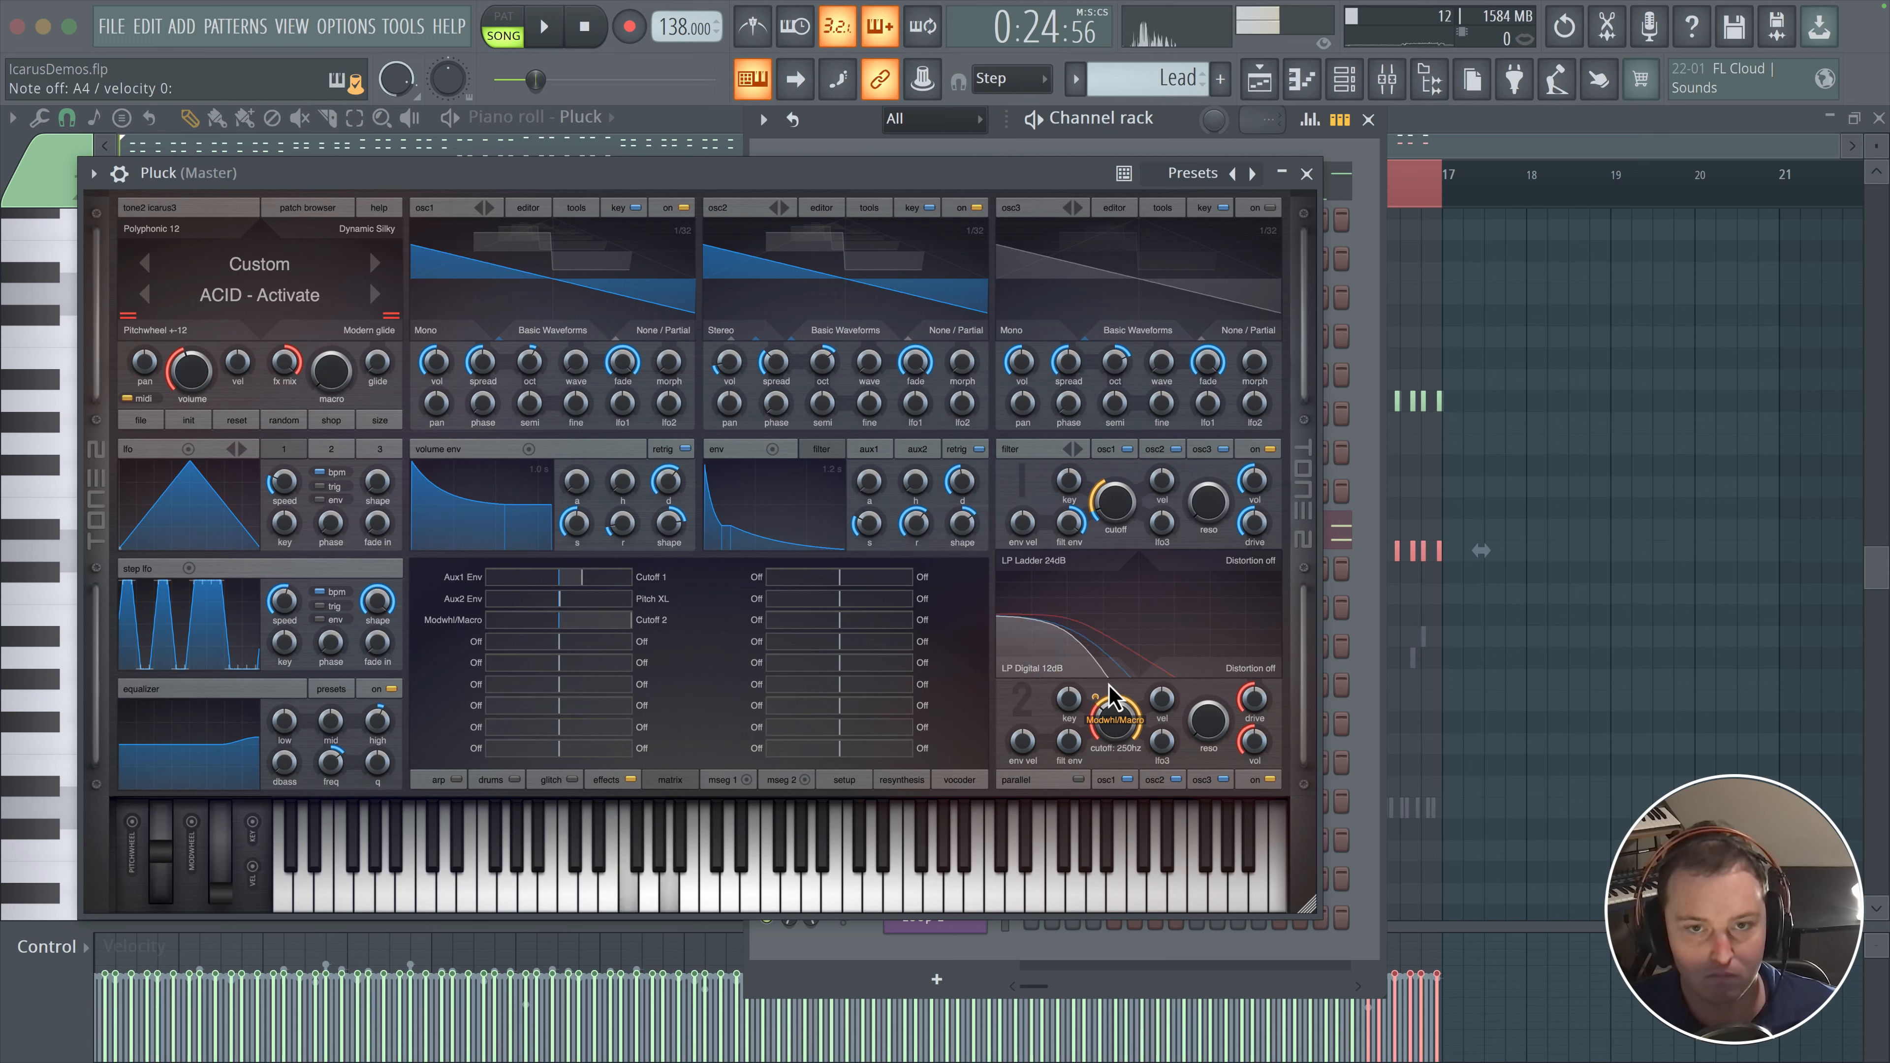
drag(227, 891, 222, 812)
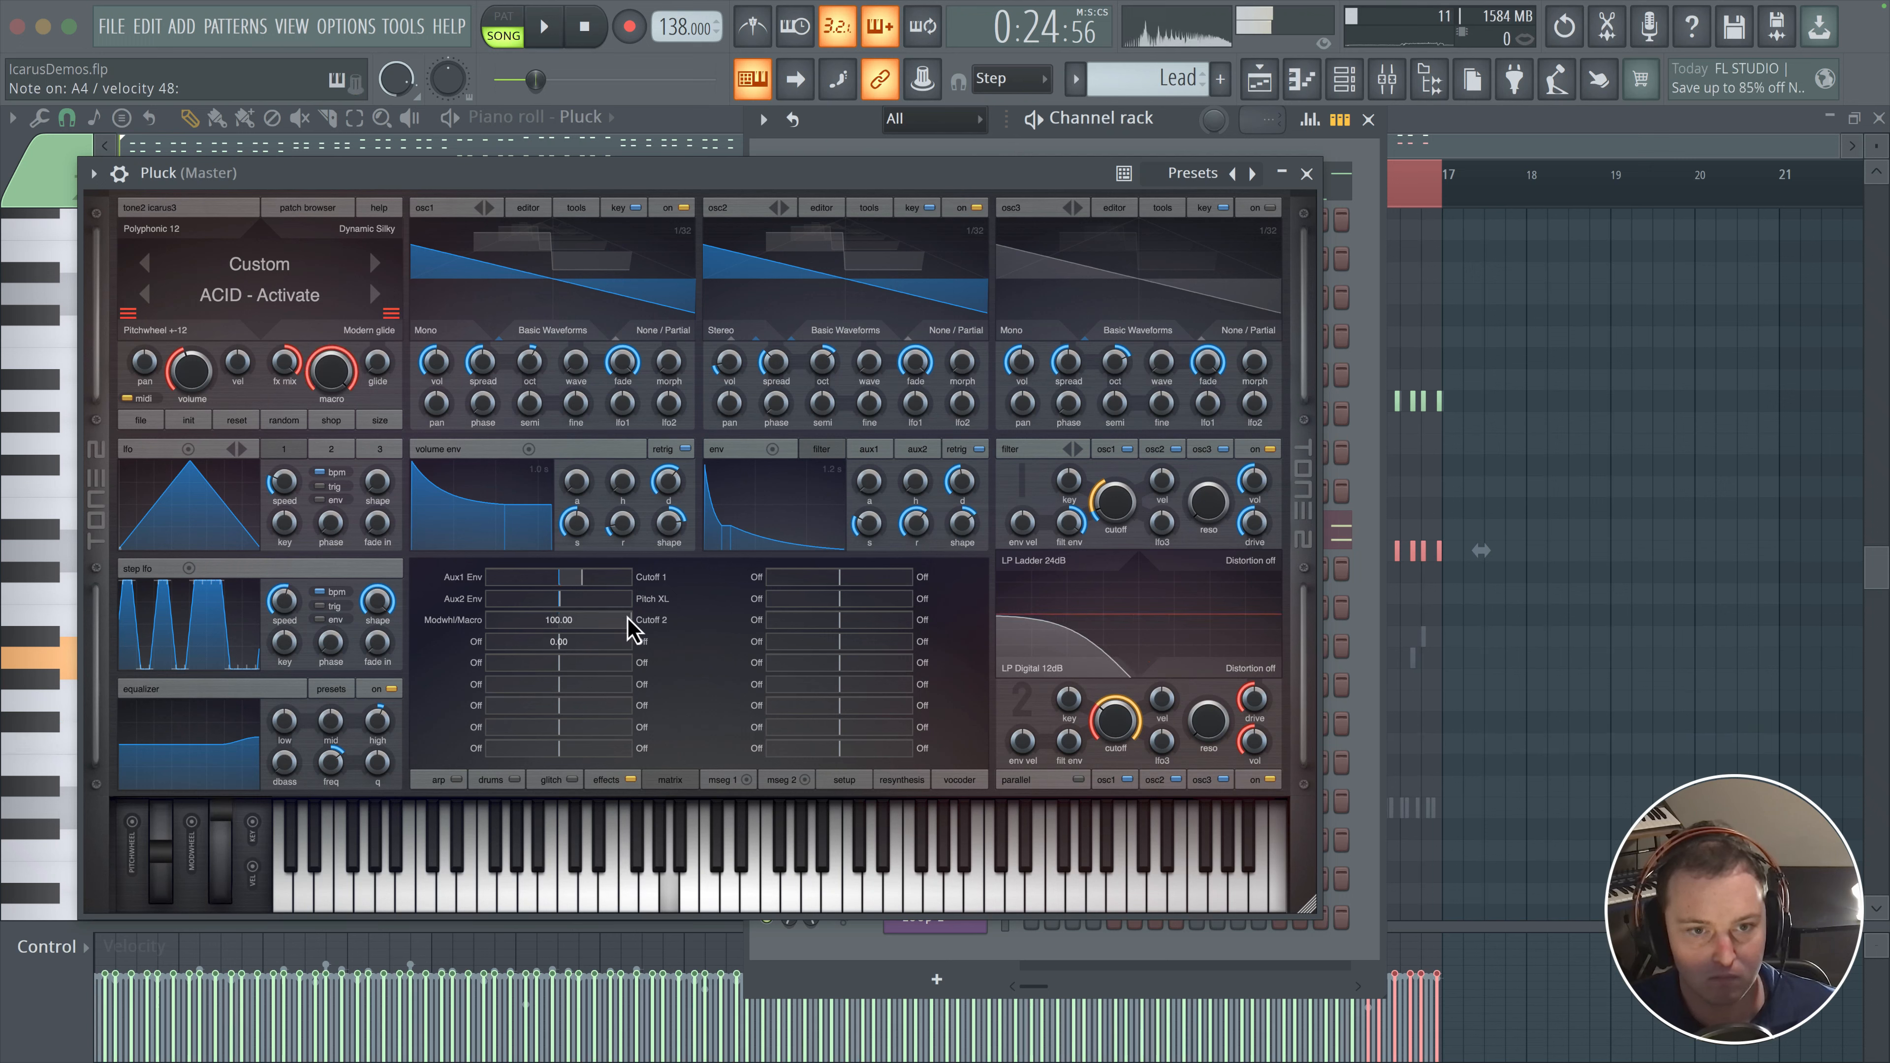
drag(627, 628, 624, 633)
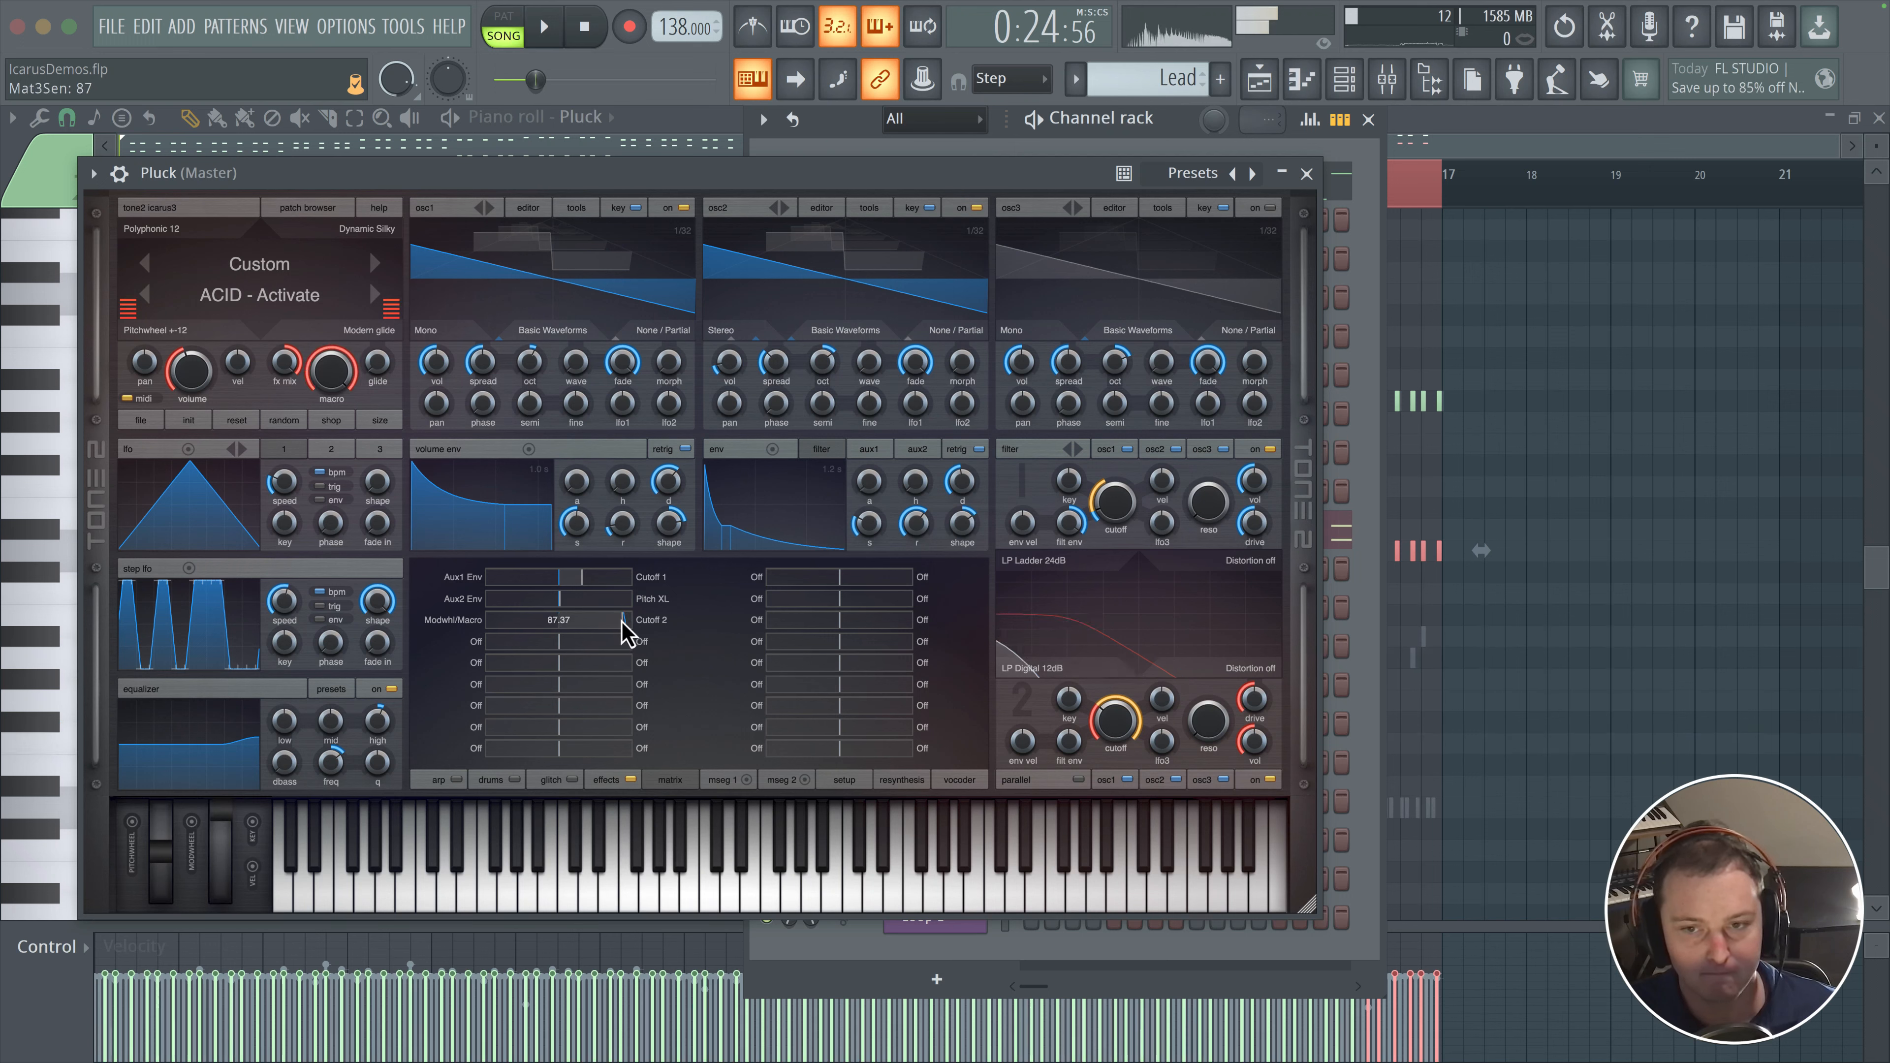
scroll(1216, 707, up, 4)
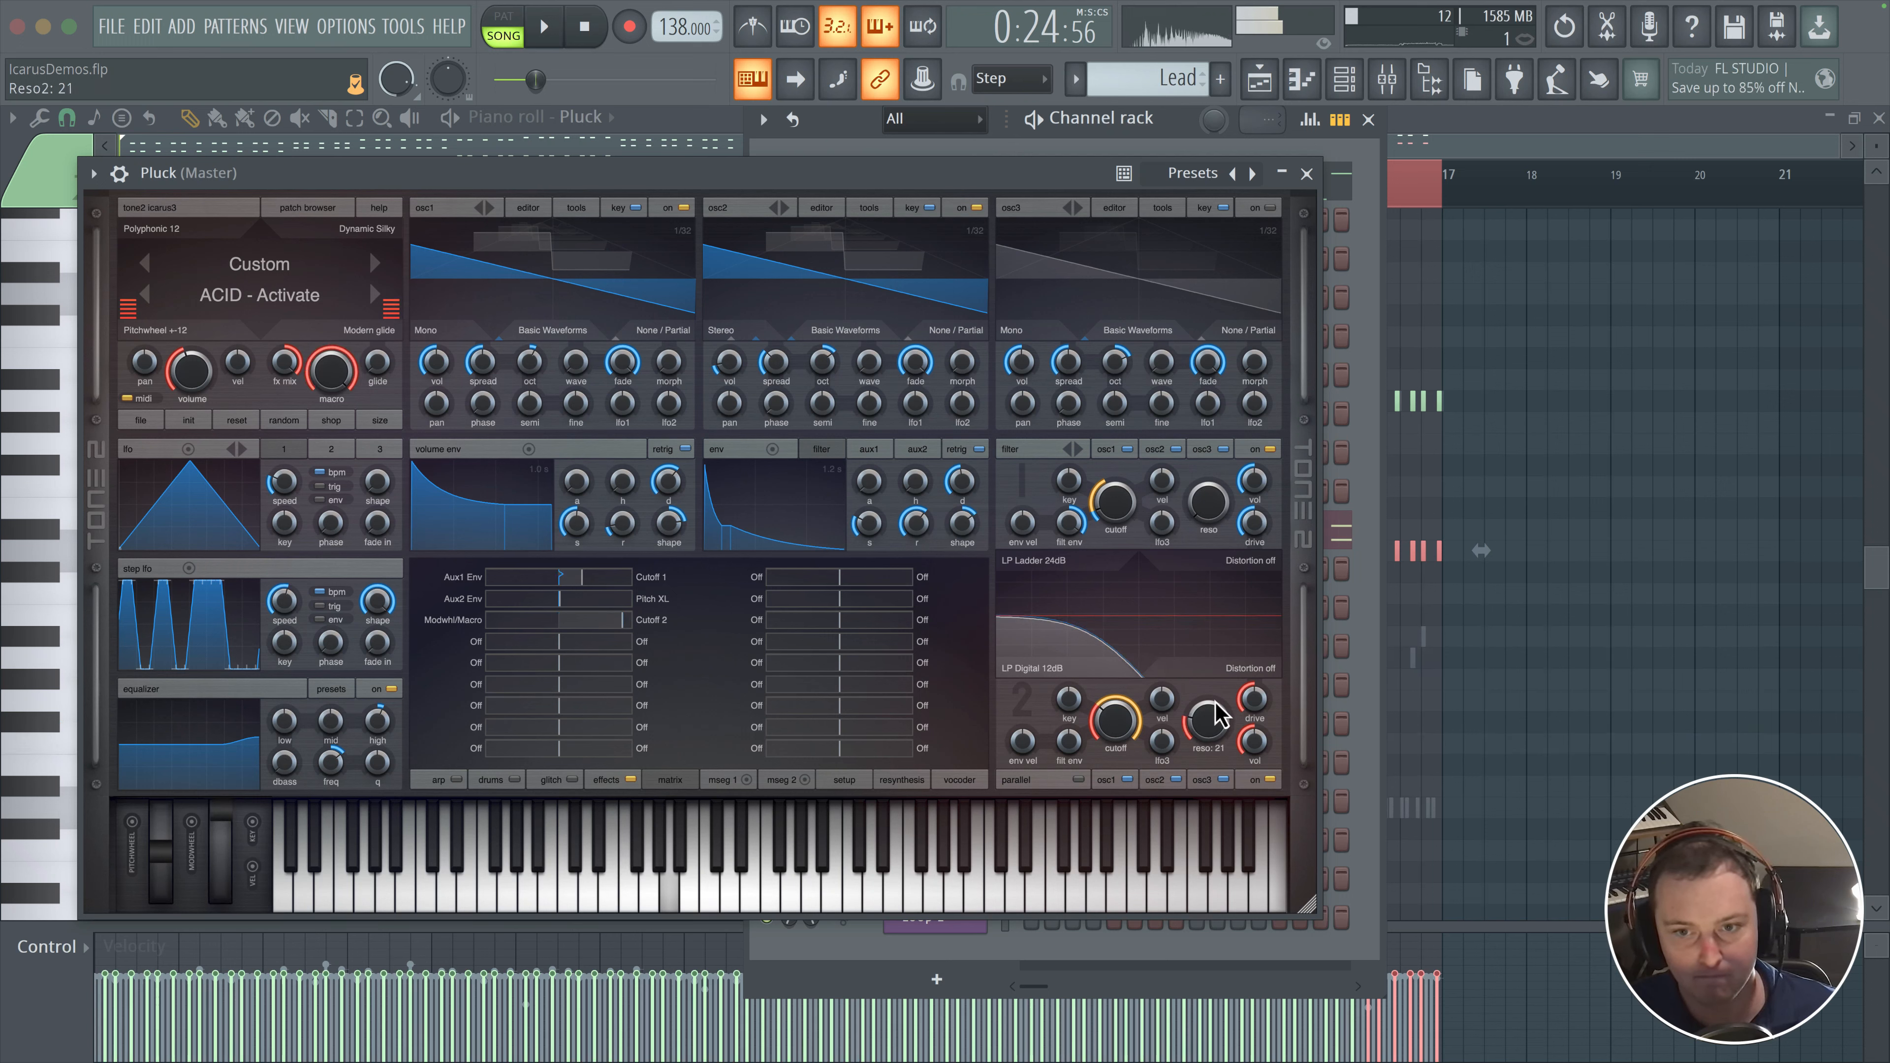
- Set filter 1's distortion to Saturate, adjust its drive, return the mod wheel to full after testing it, and close the synth
click(1277, 577)
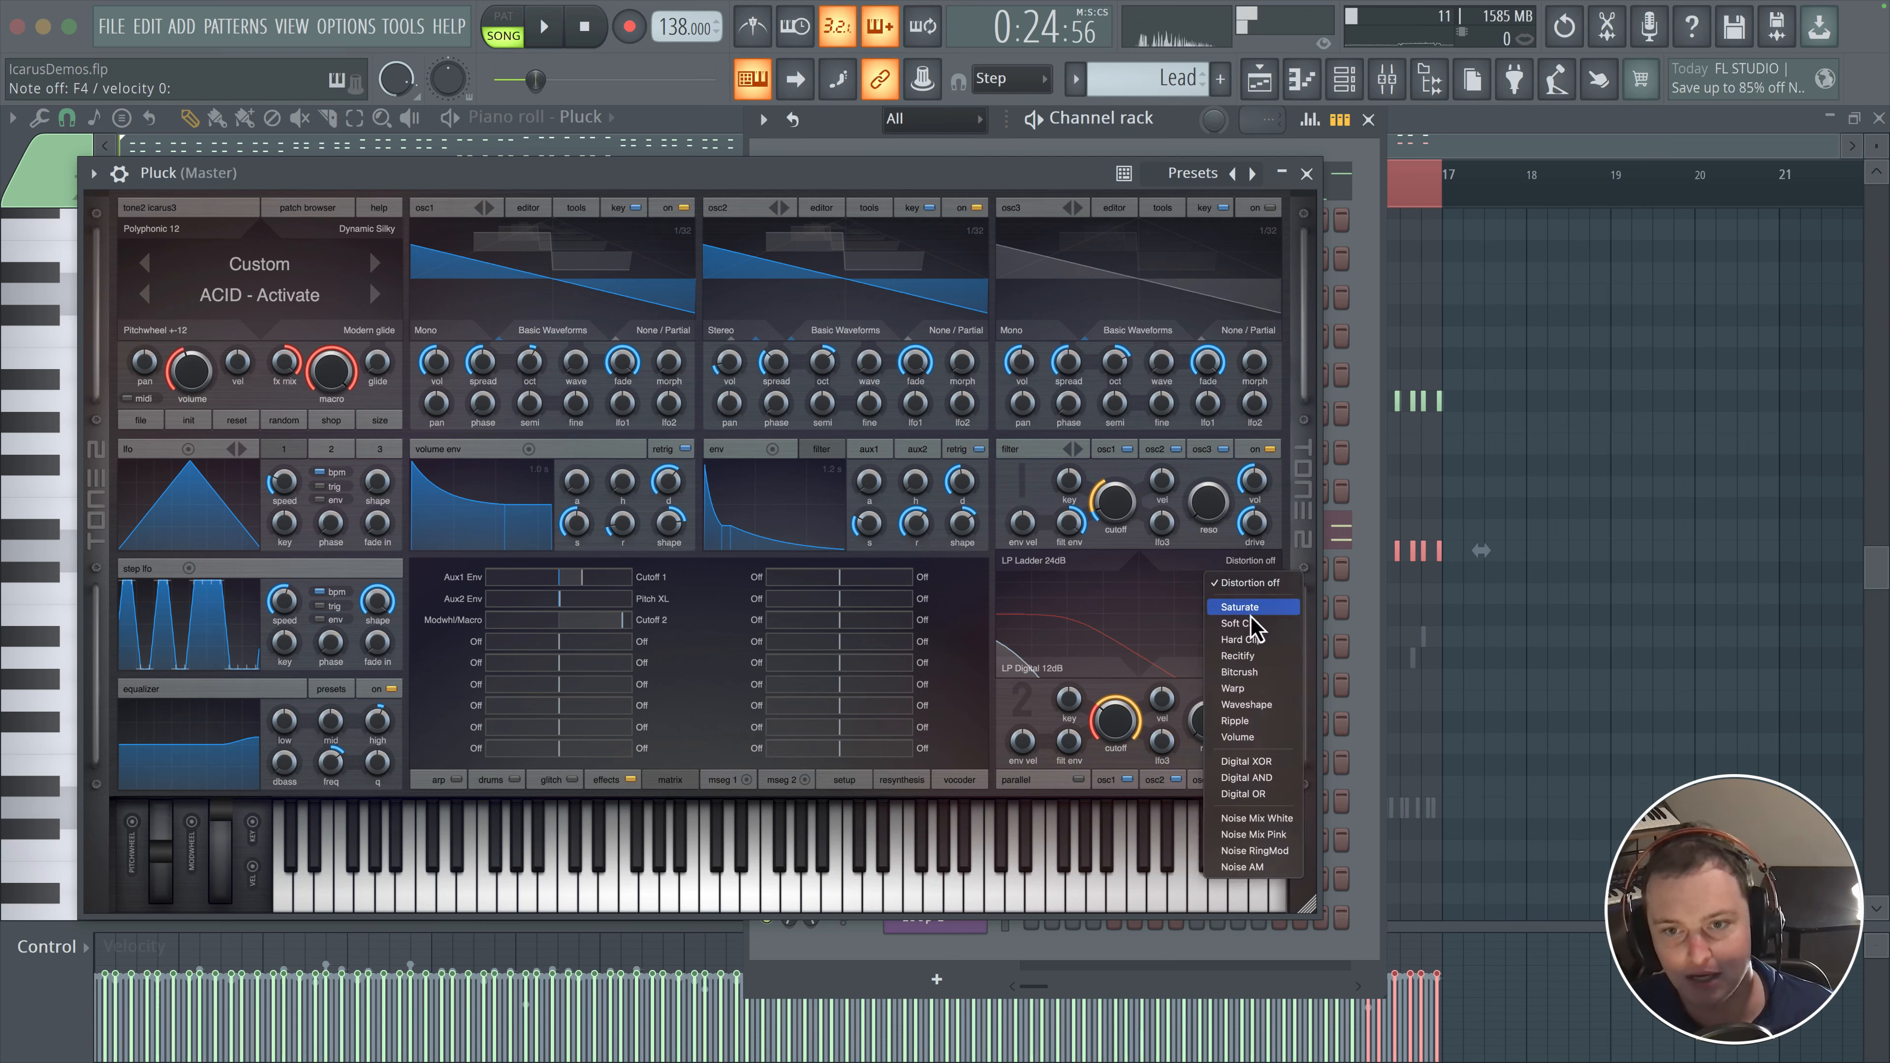
click(1249, 624)
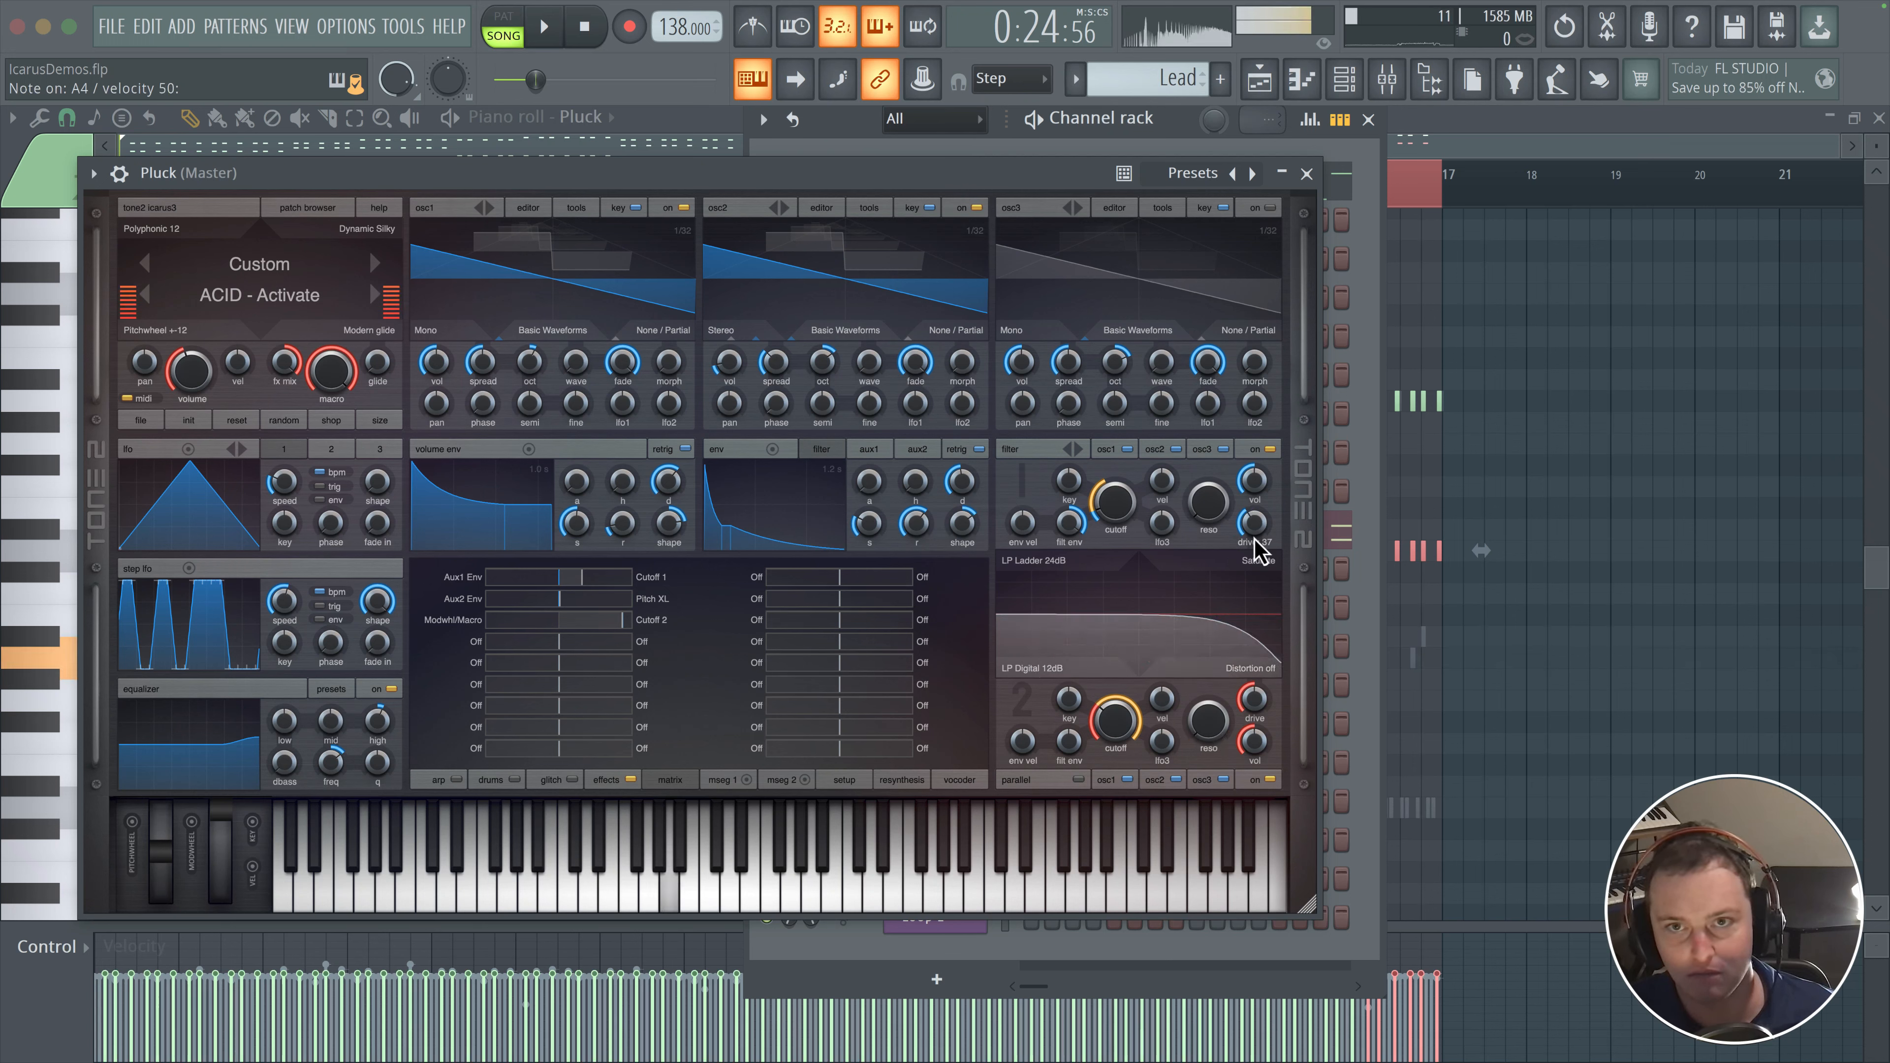
drag(1253, 522, 1253, 574)
drag(220, 819, 219, 844)
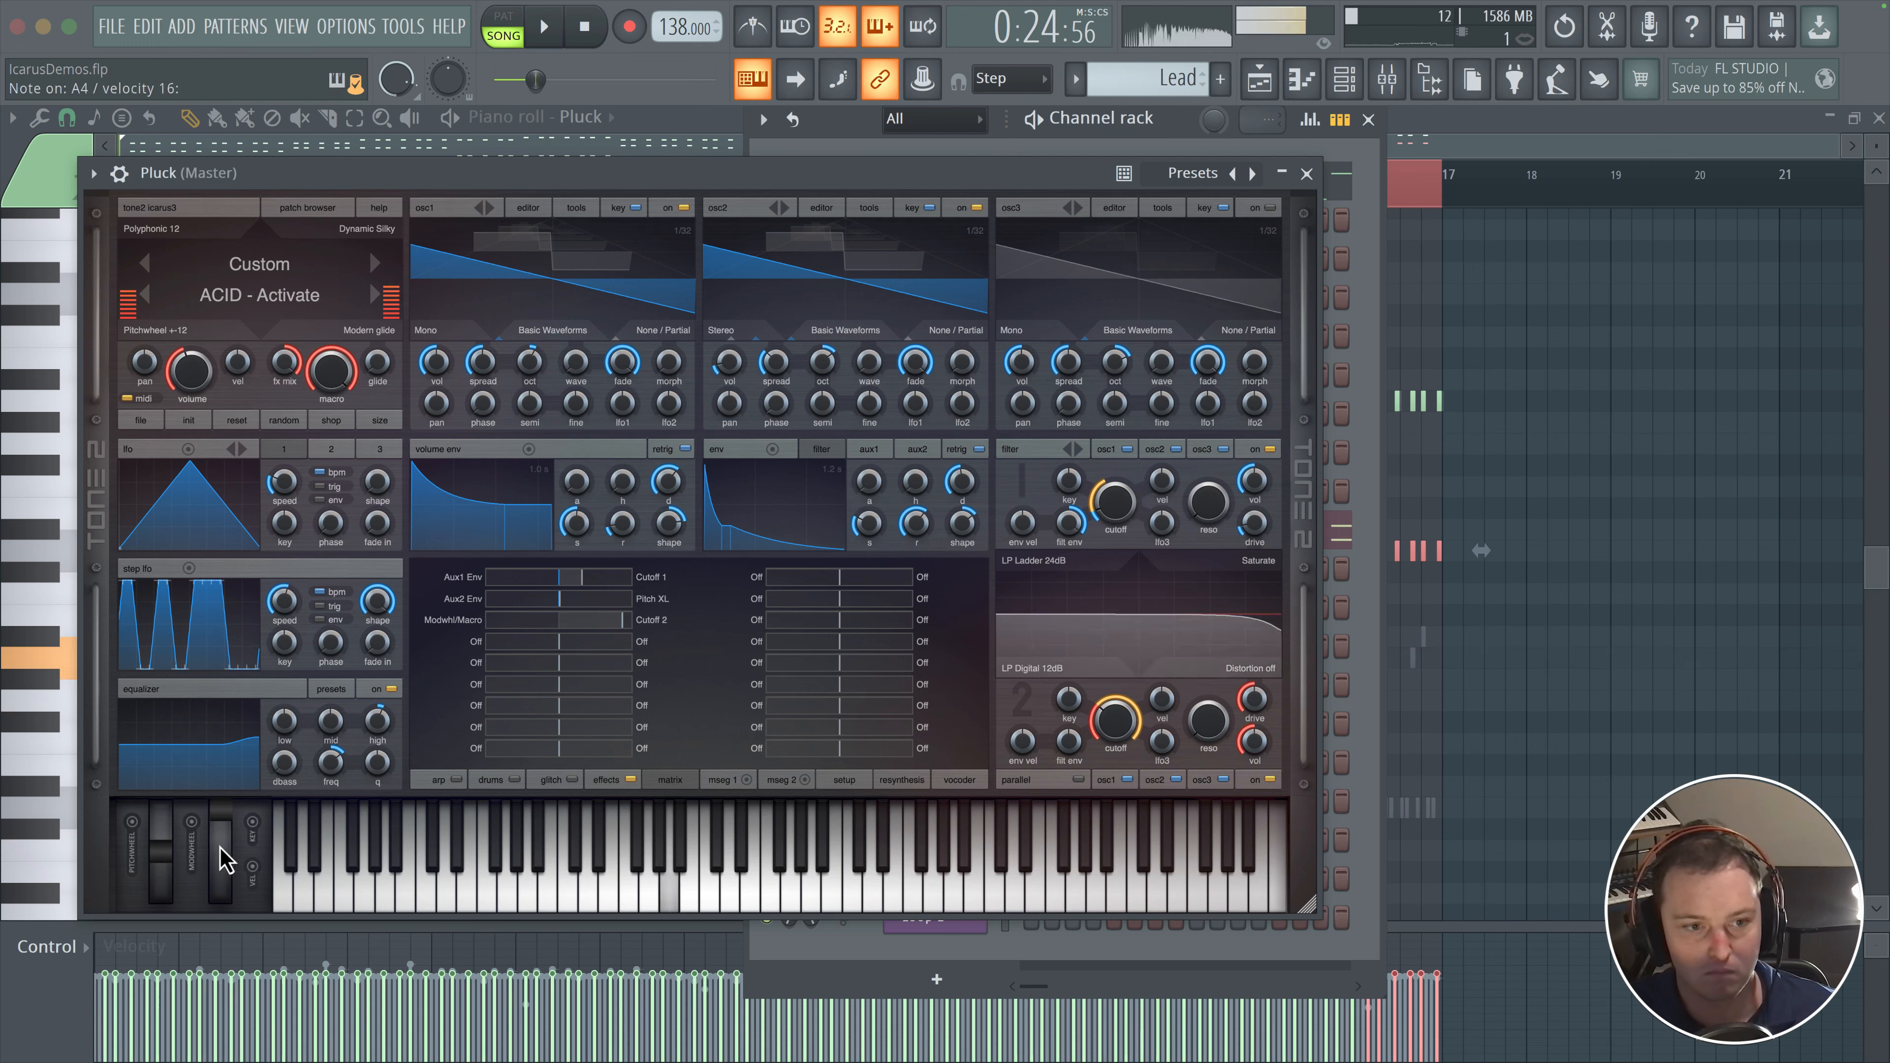
drag(219, 844, 229, 735)
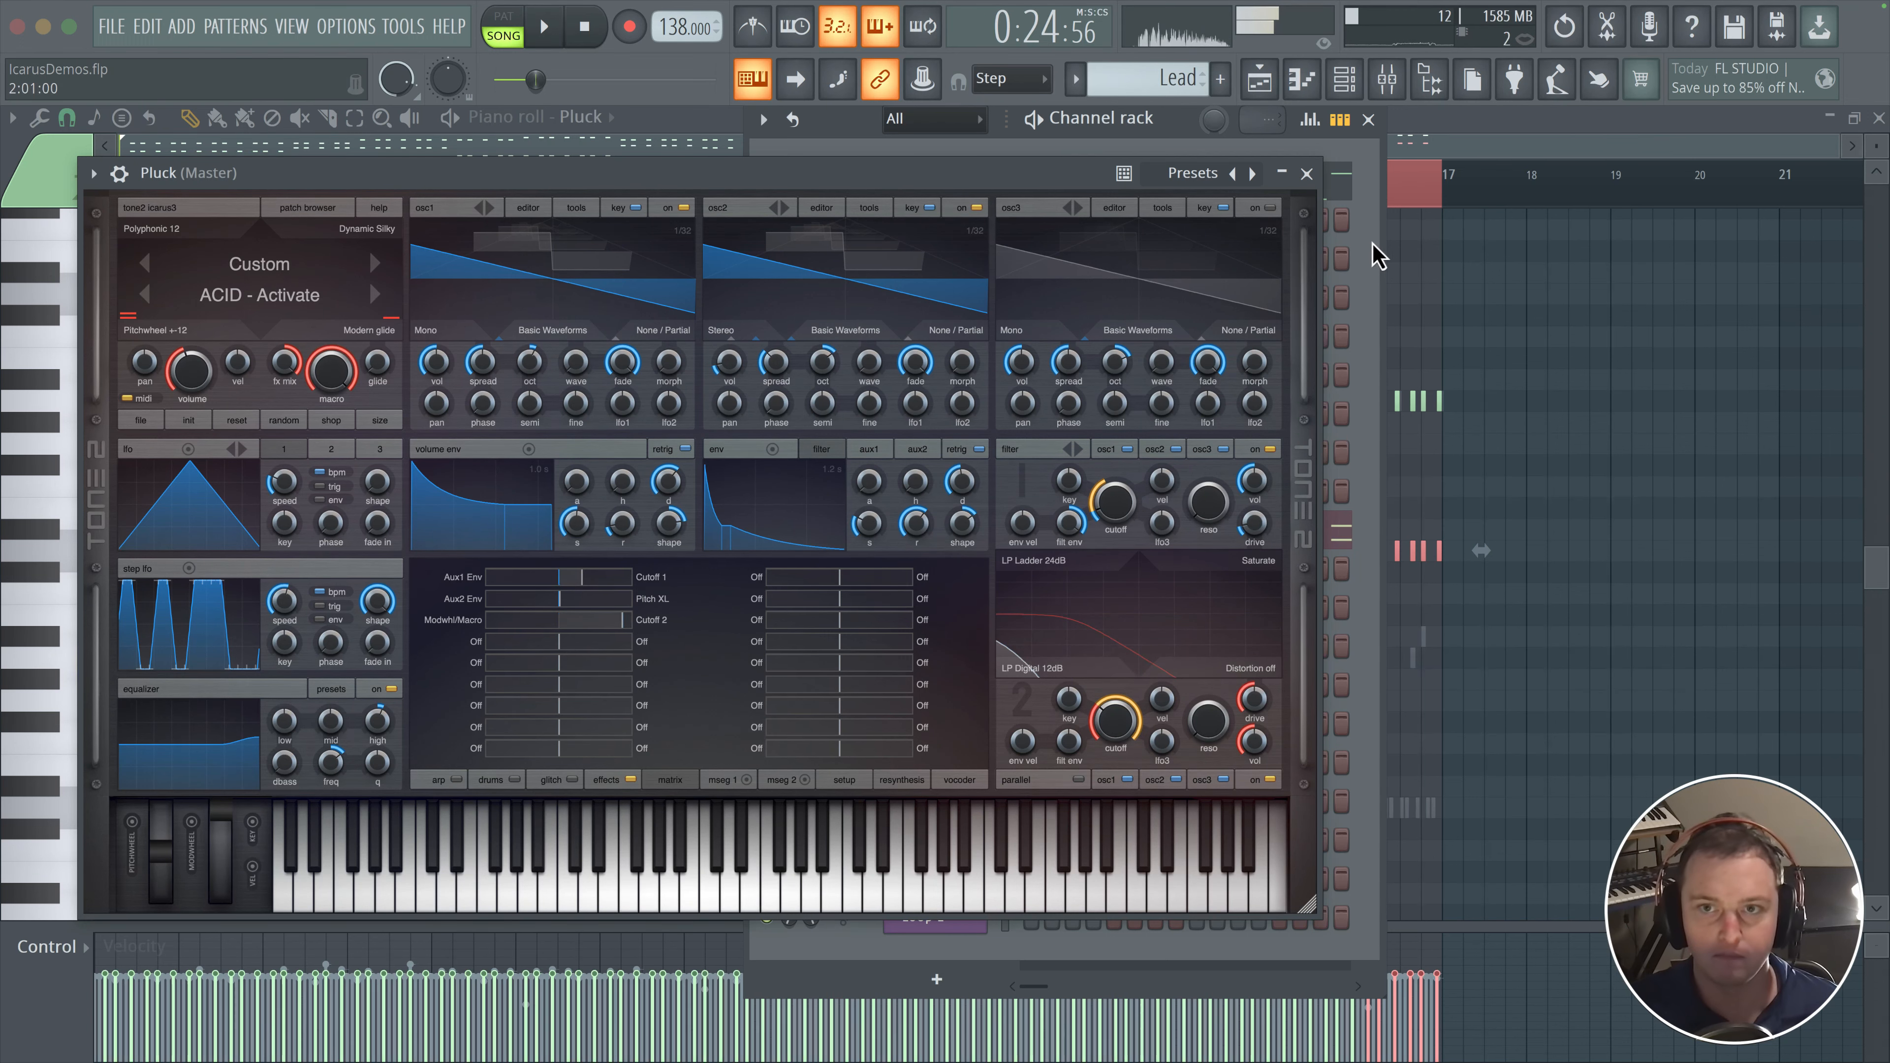
click(1307, 173)
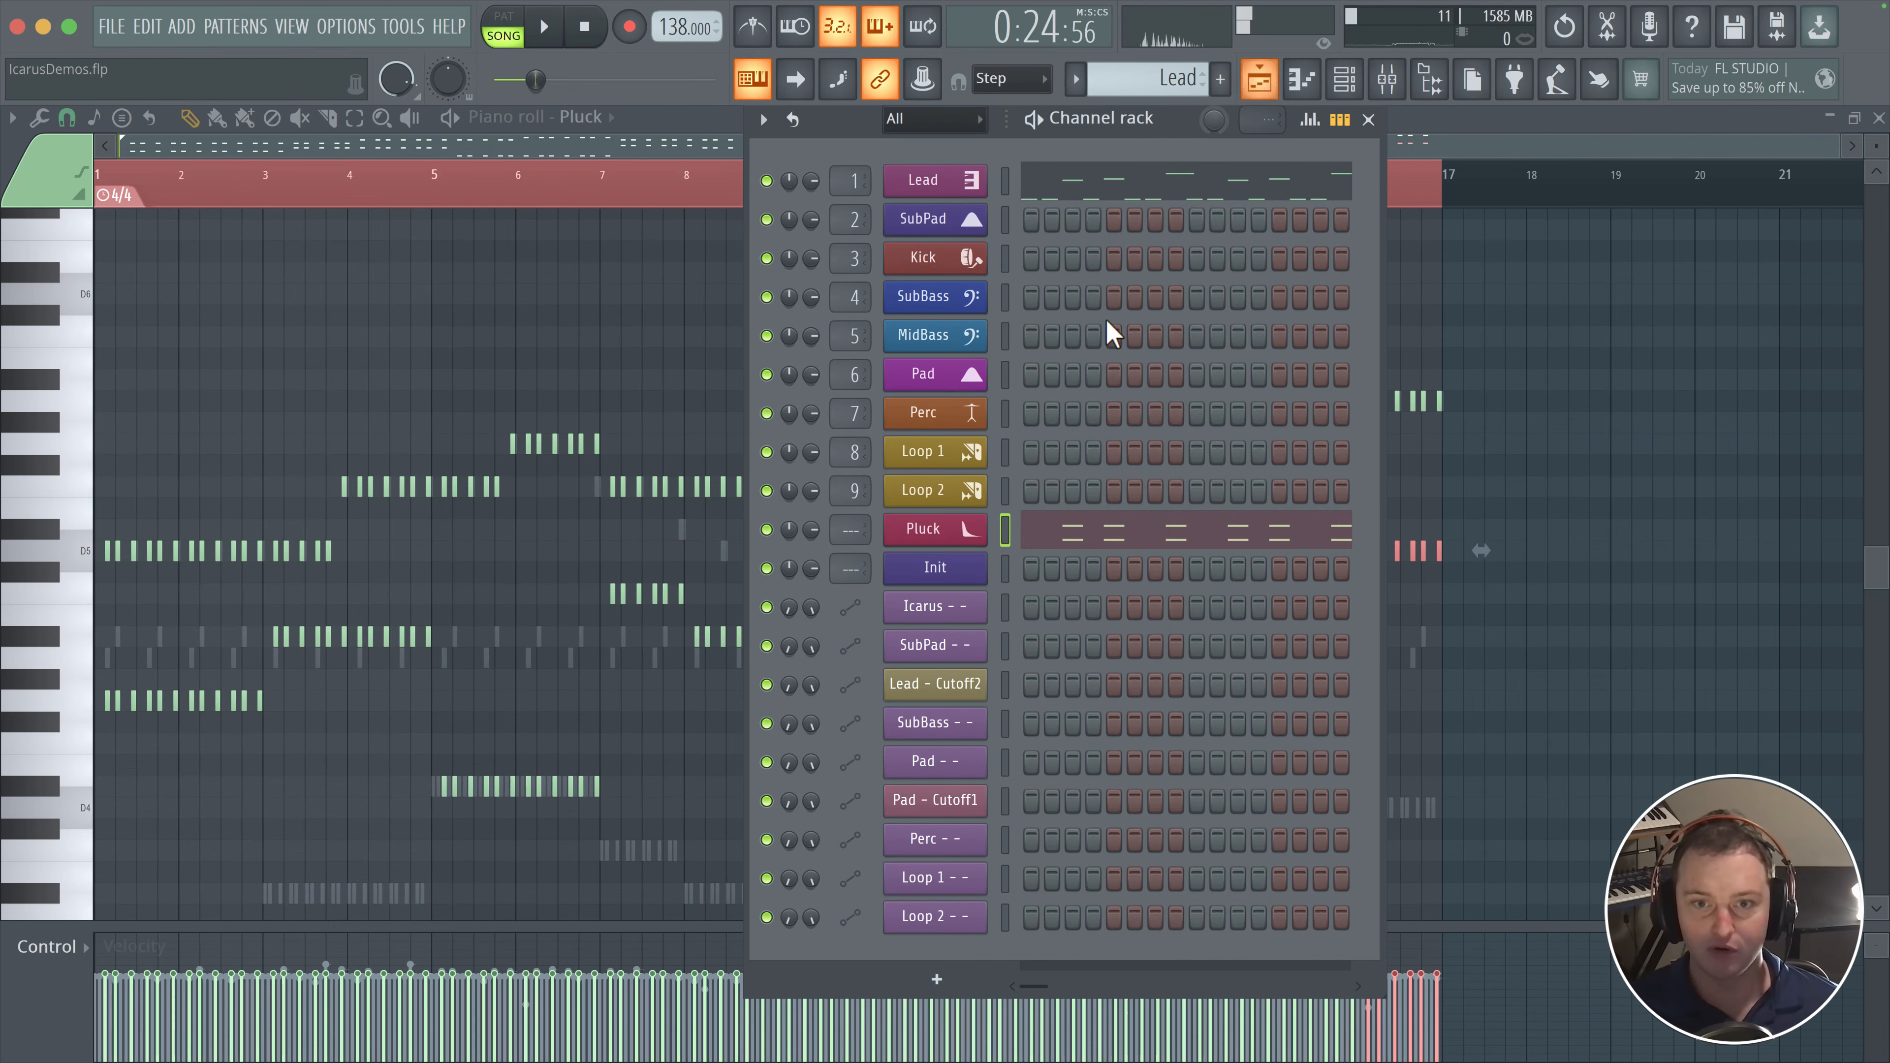
- Move the Pluck notes out of the Lead pattern into a new red pattern named Pluck
key(super+x)
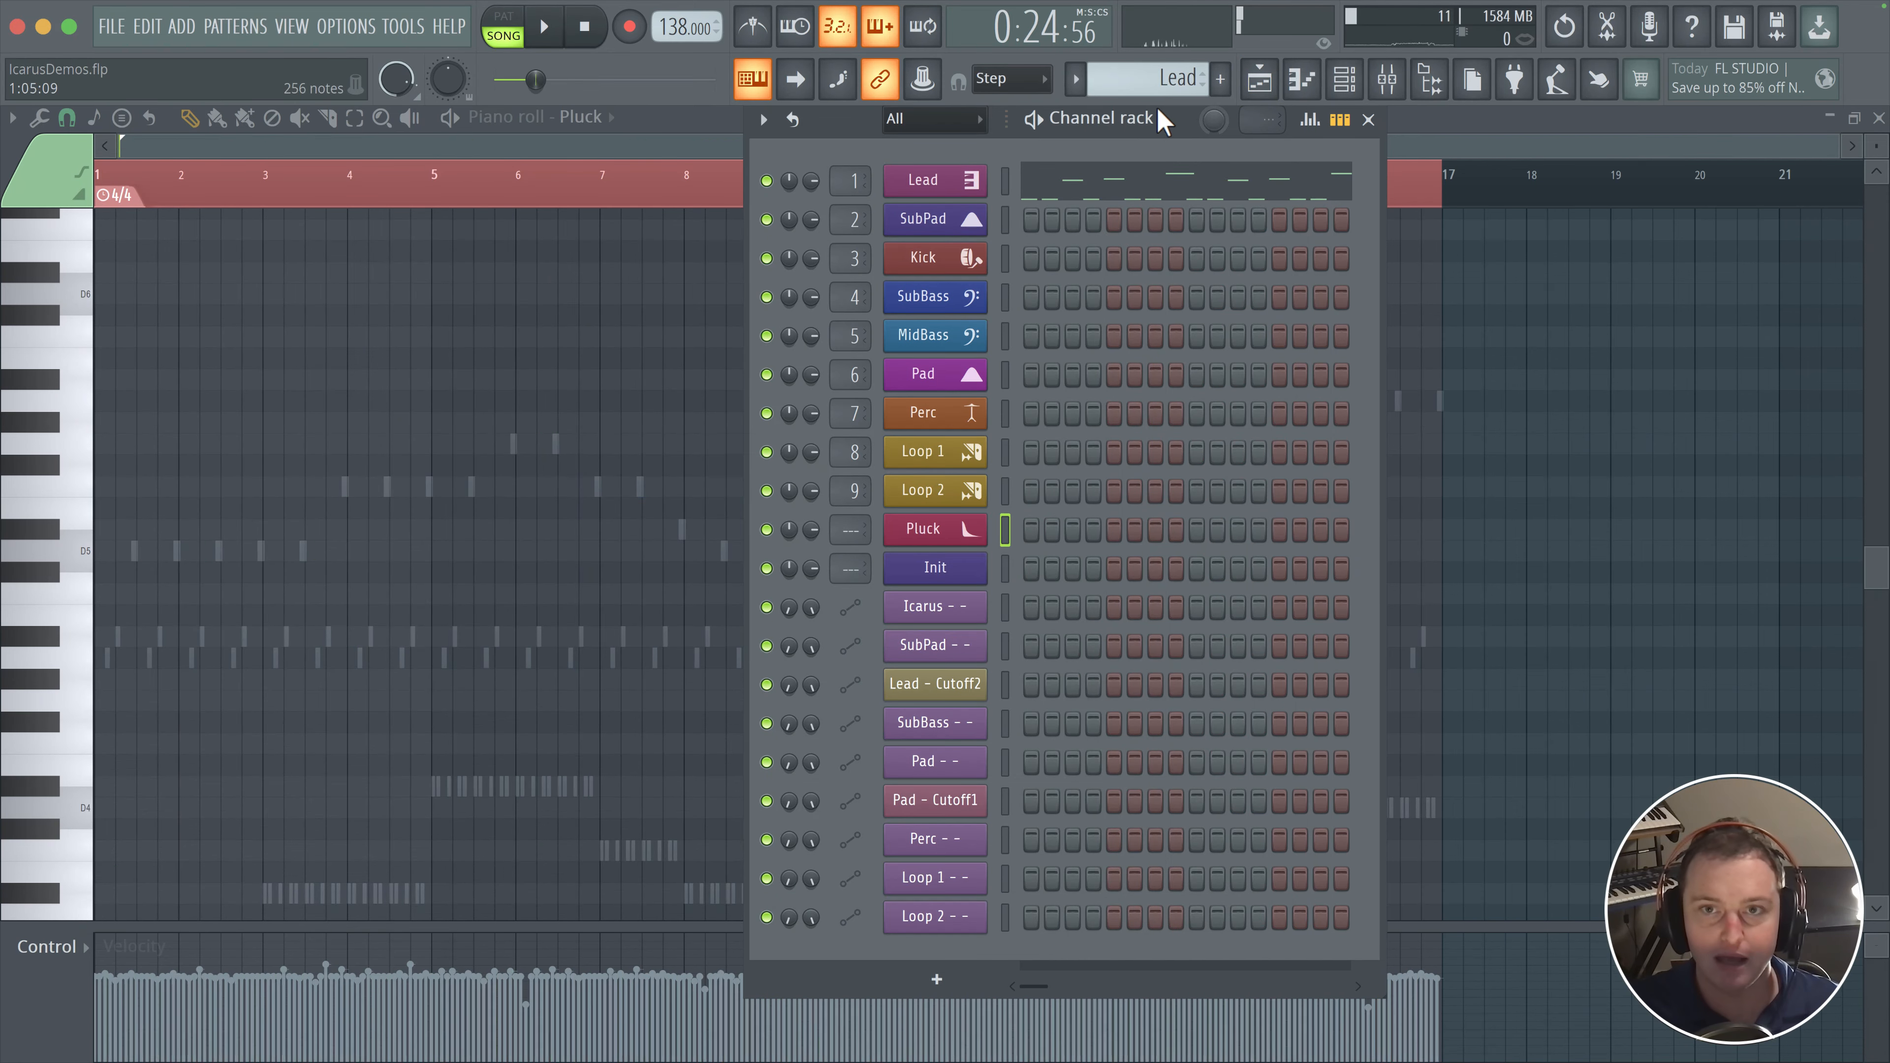
click(1221, 79)
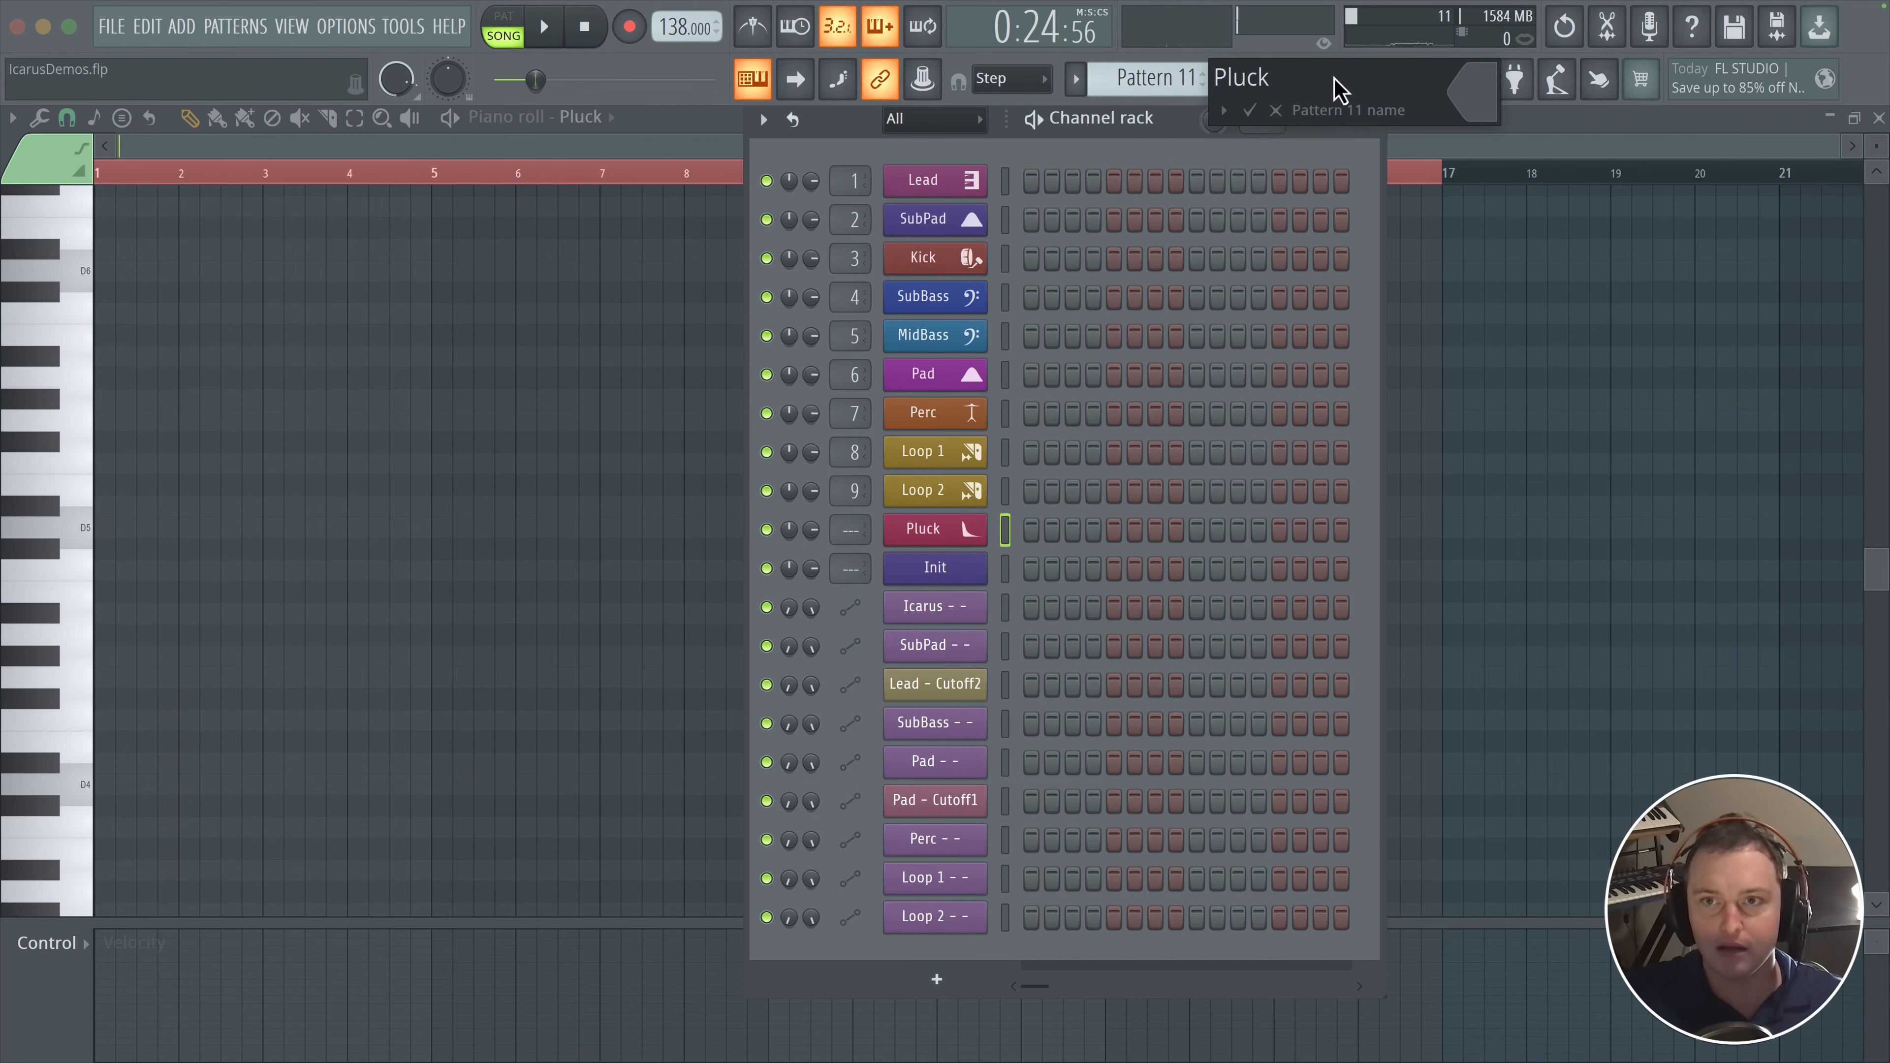
click(1474, 93)
click(1613, 232)
key(Return)
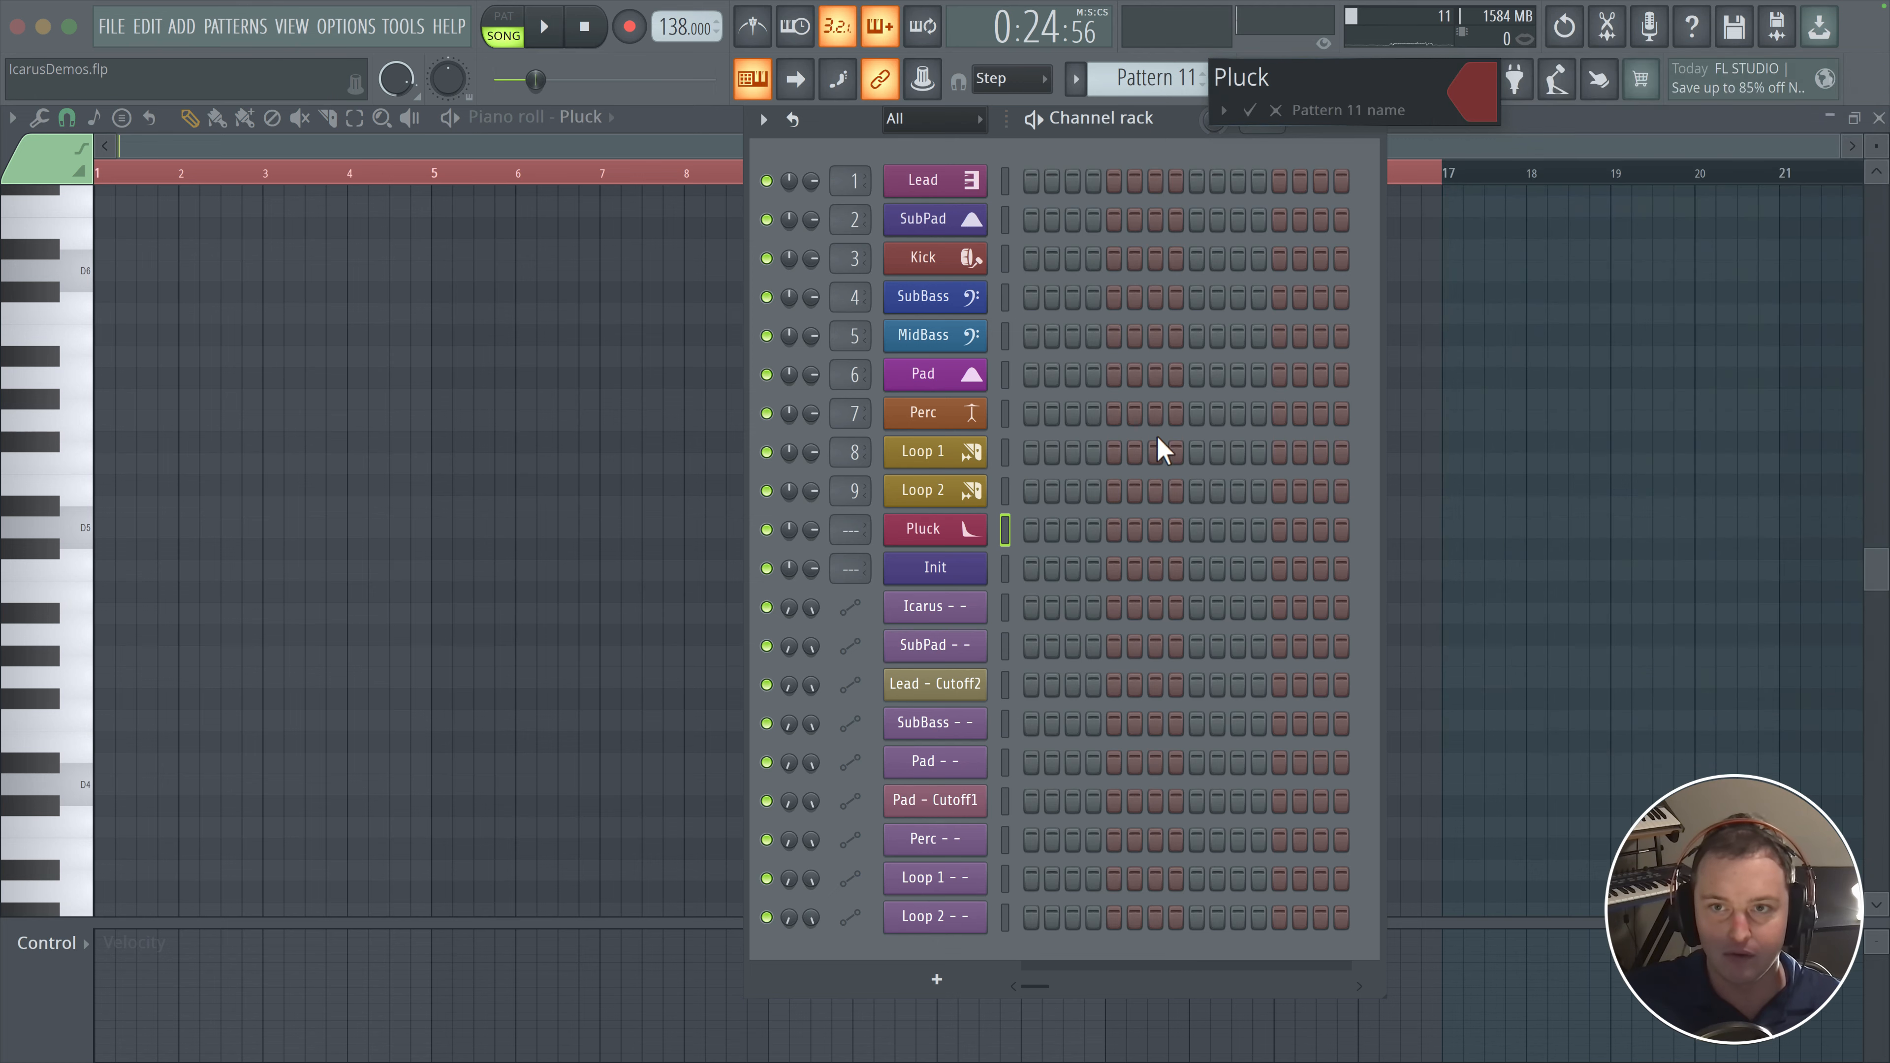
key(ctrl+v)
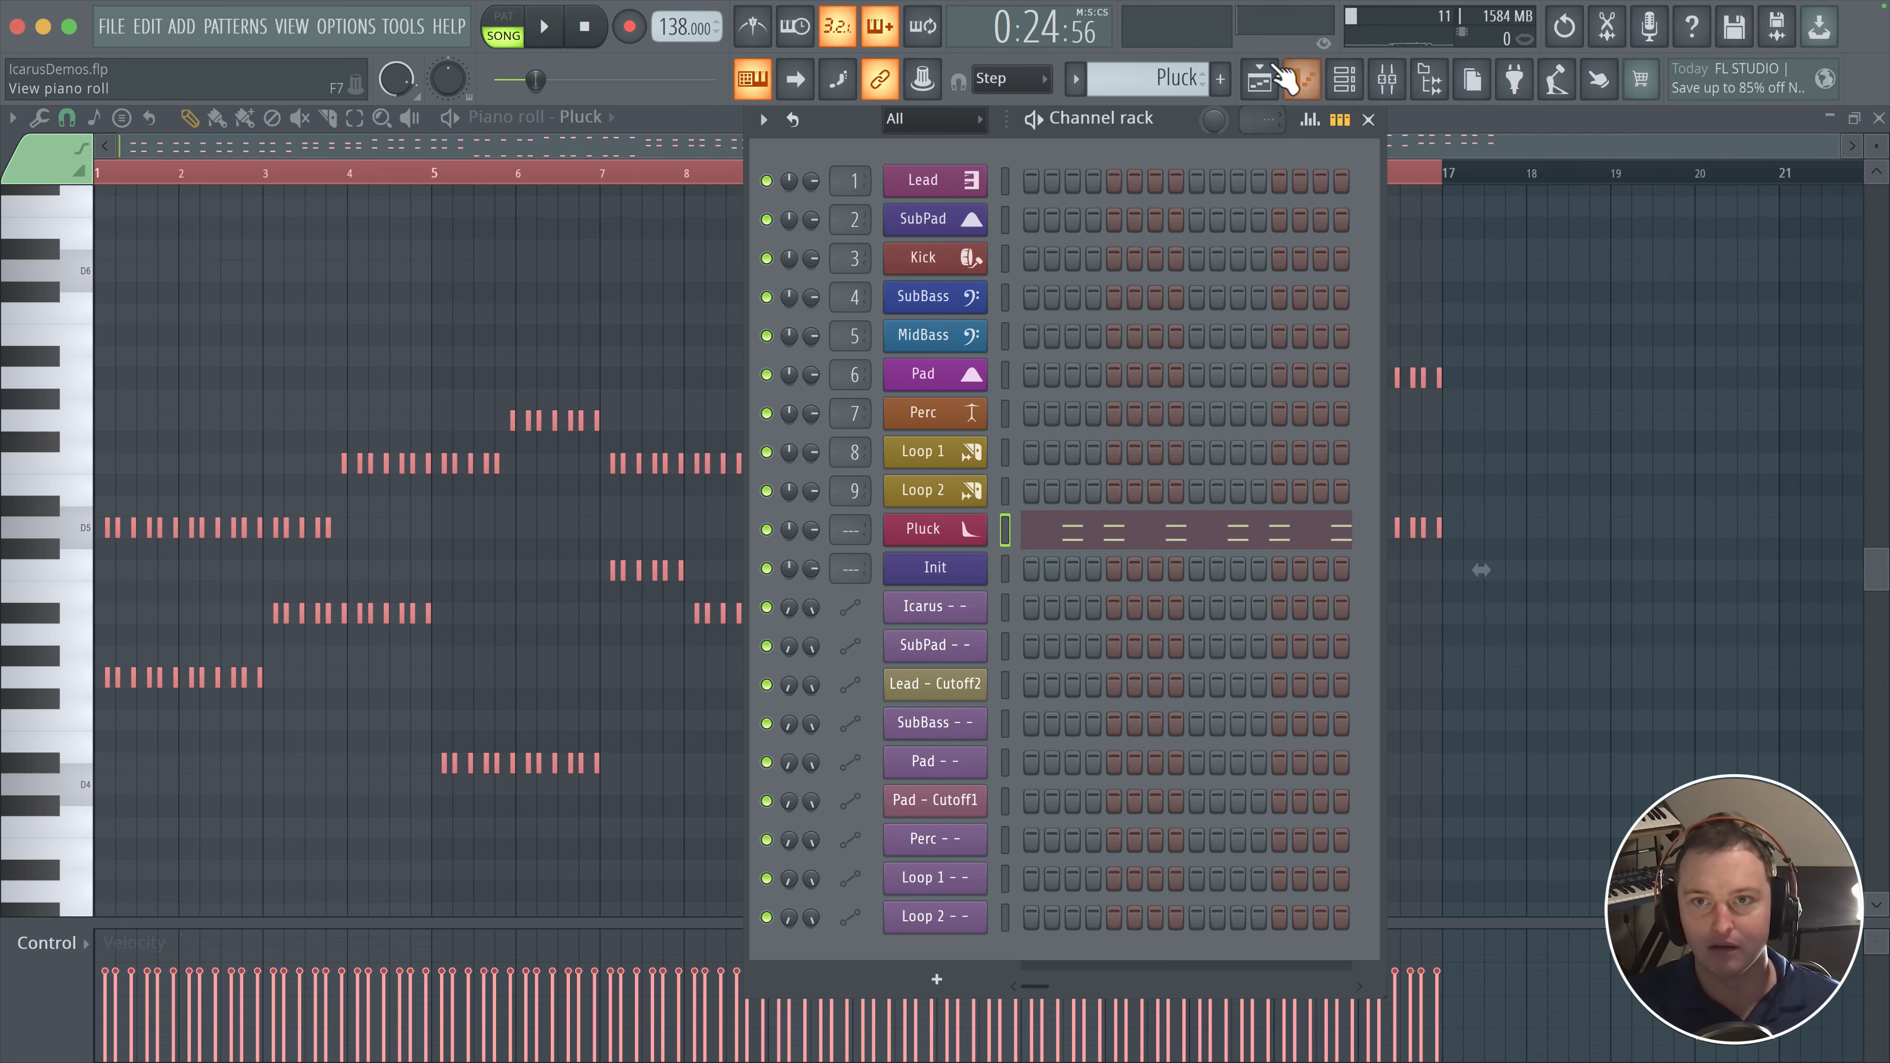
- Insert a playlist track above the Pad track, place the Pluck pattern on it at bar 49, and play from just before it
click(1291, 79)
scroll(1034, 448, down, 6)
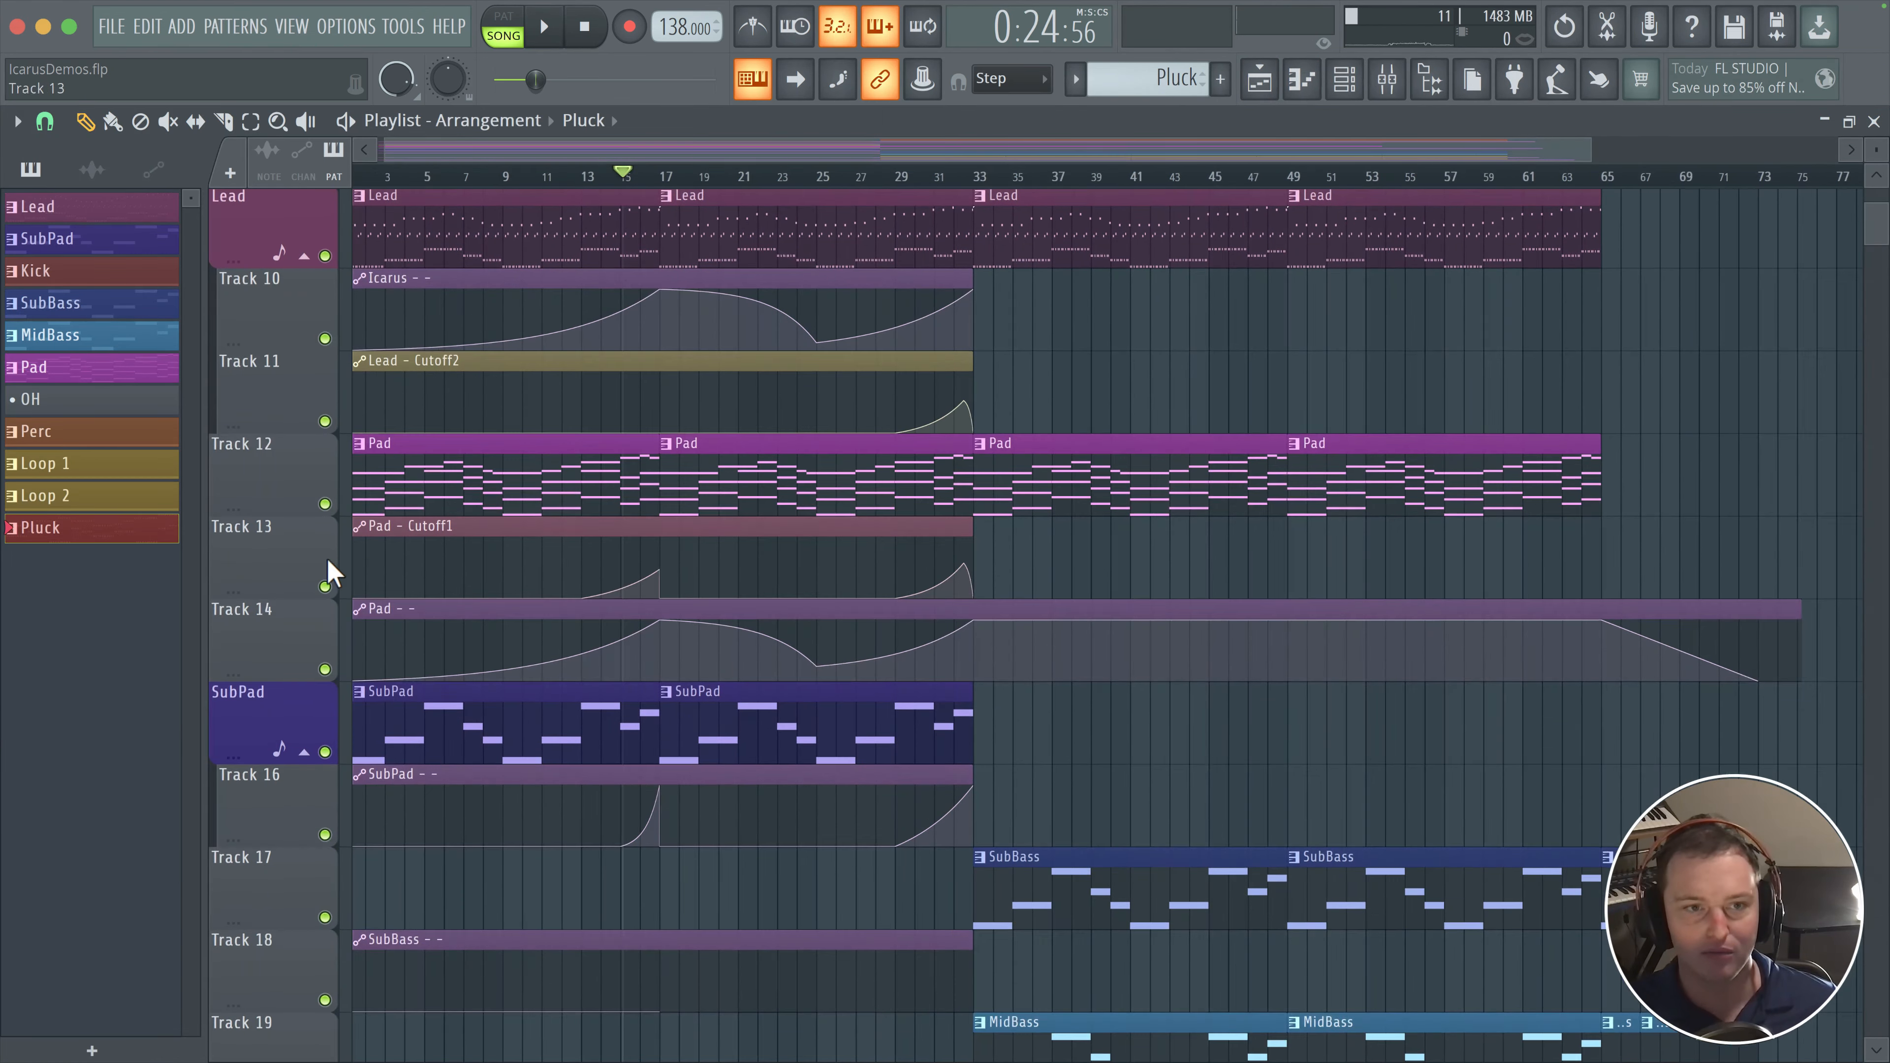
right_click(268, 327)
click(245, 13)
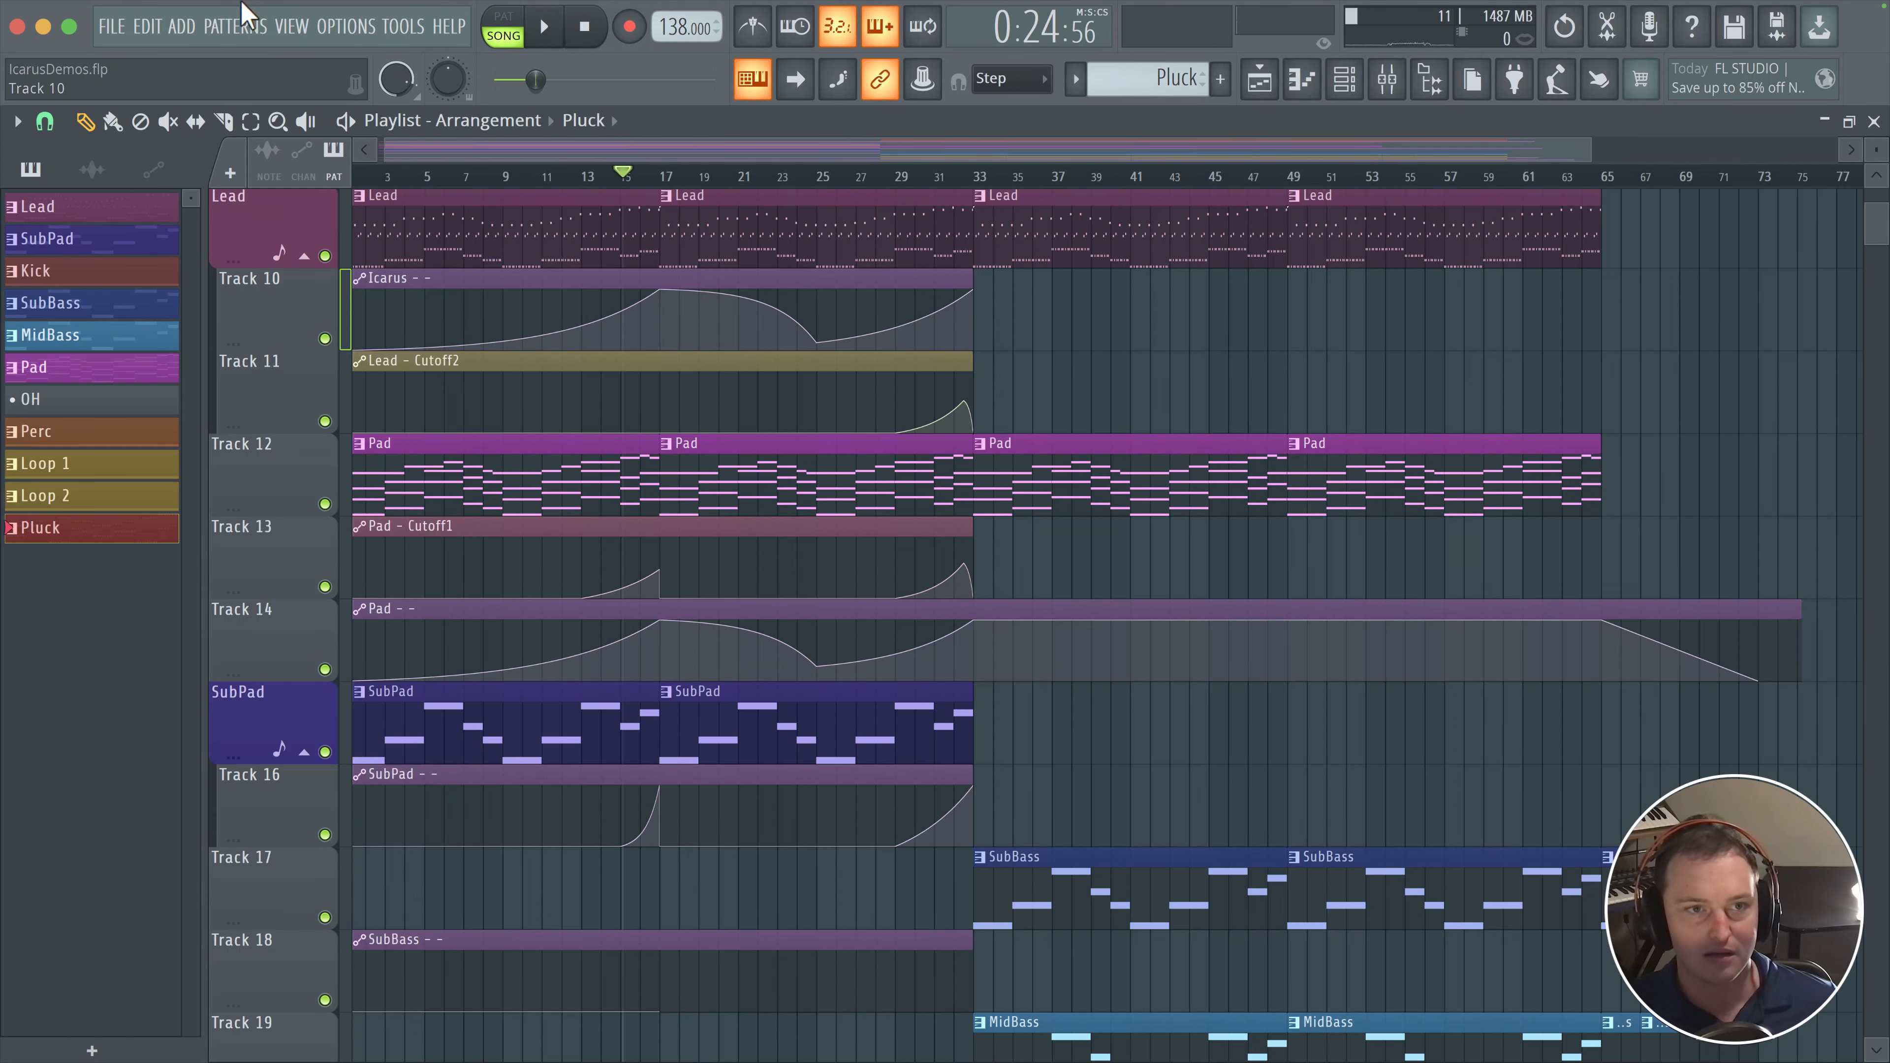
right_click(268, 471)
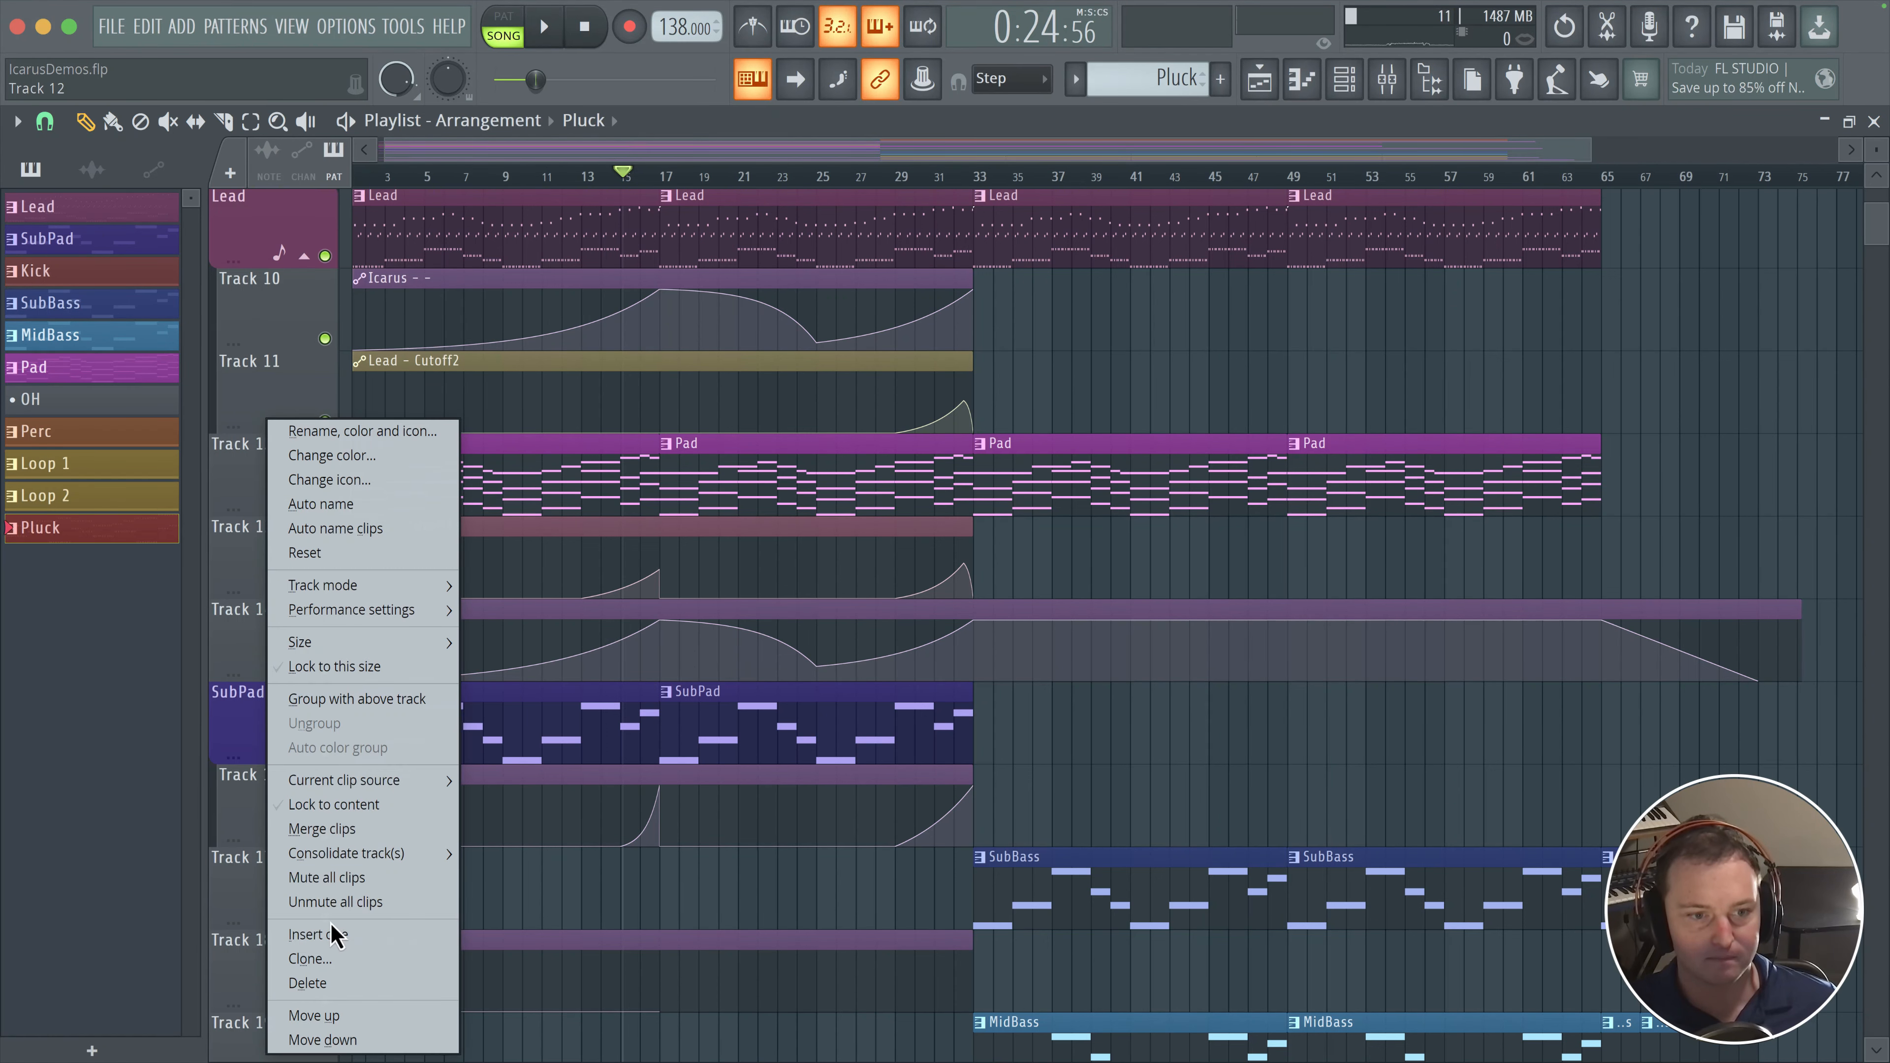
click(320, 936)
drag(1506, 451, 1366, 474)
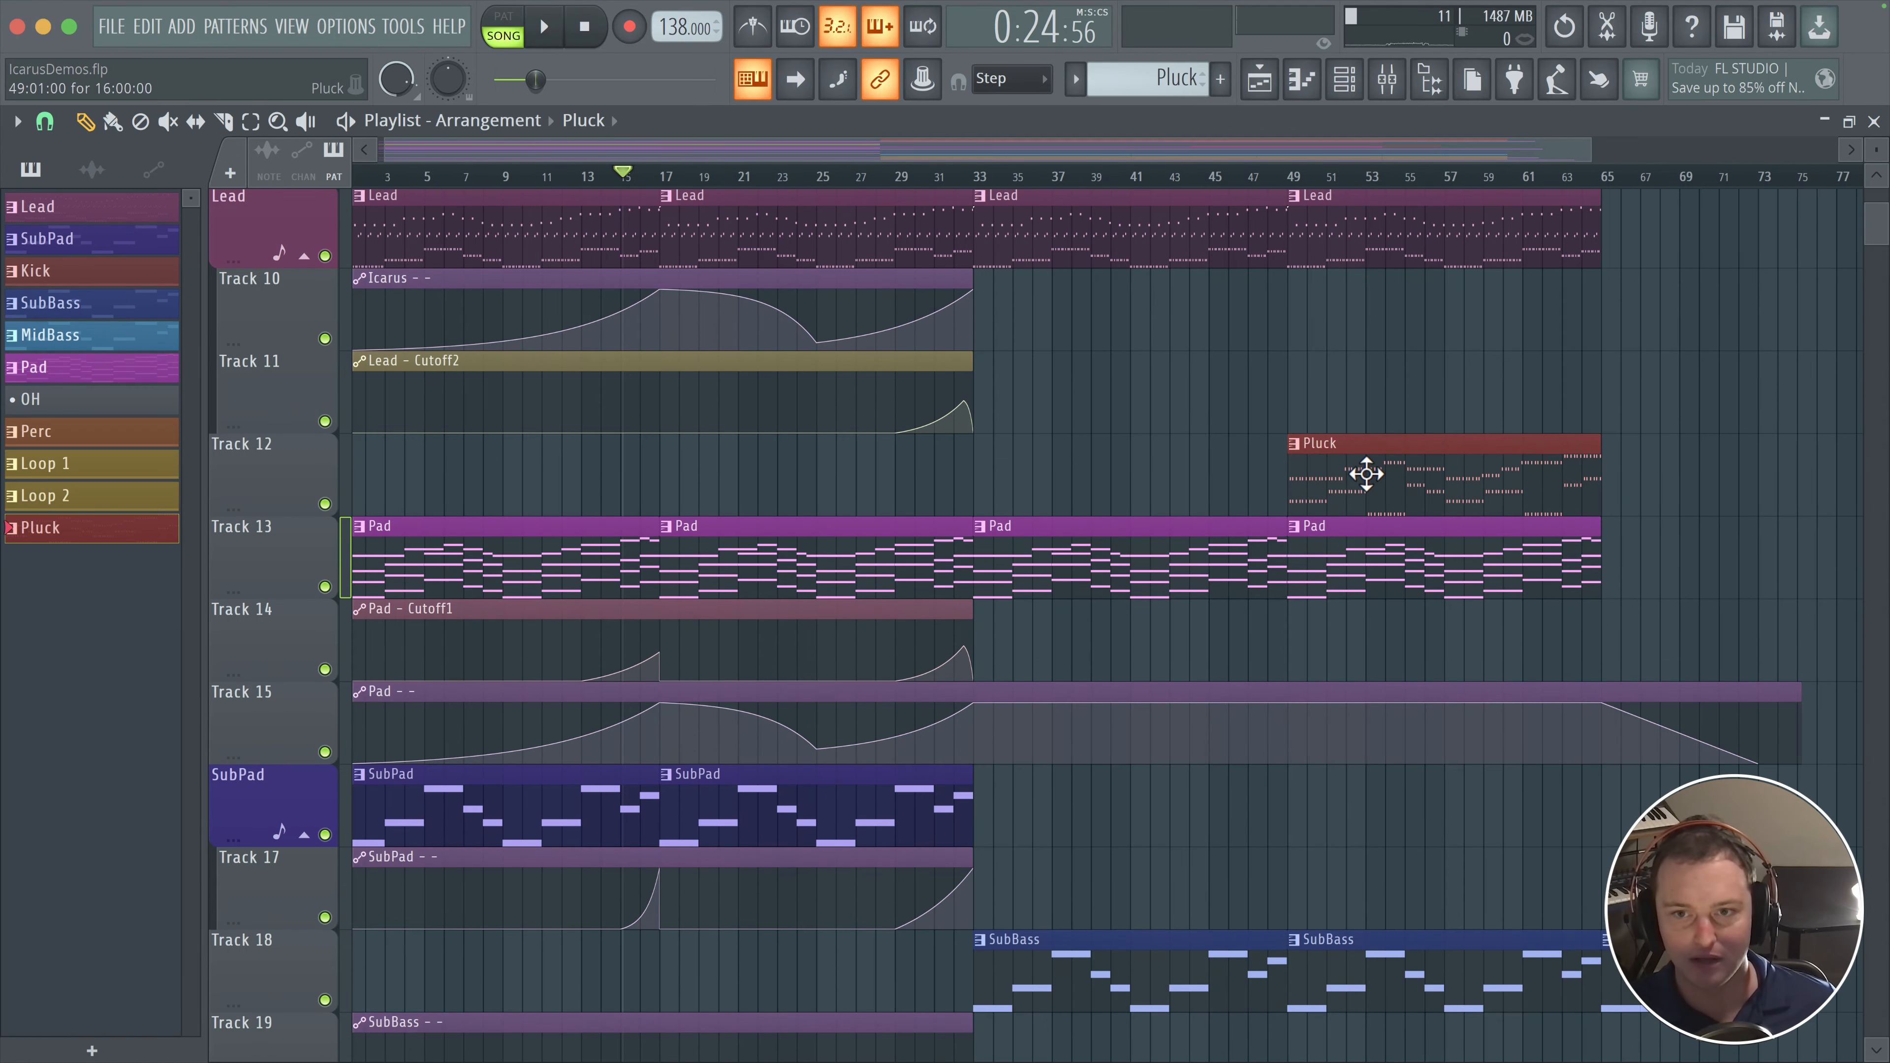
click(1277, 173)
key(space)
scroll(964, 320, right, 3)
scroll(1038, 409, down, 2)
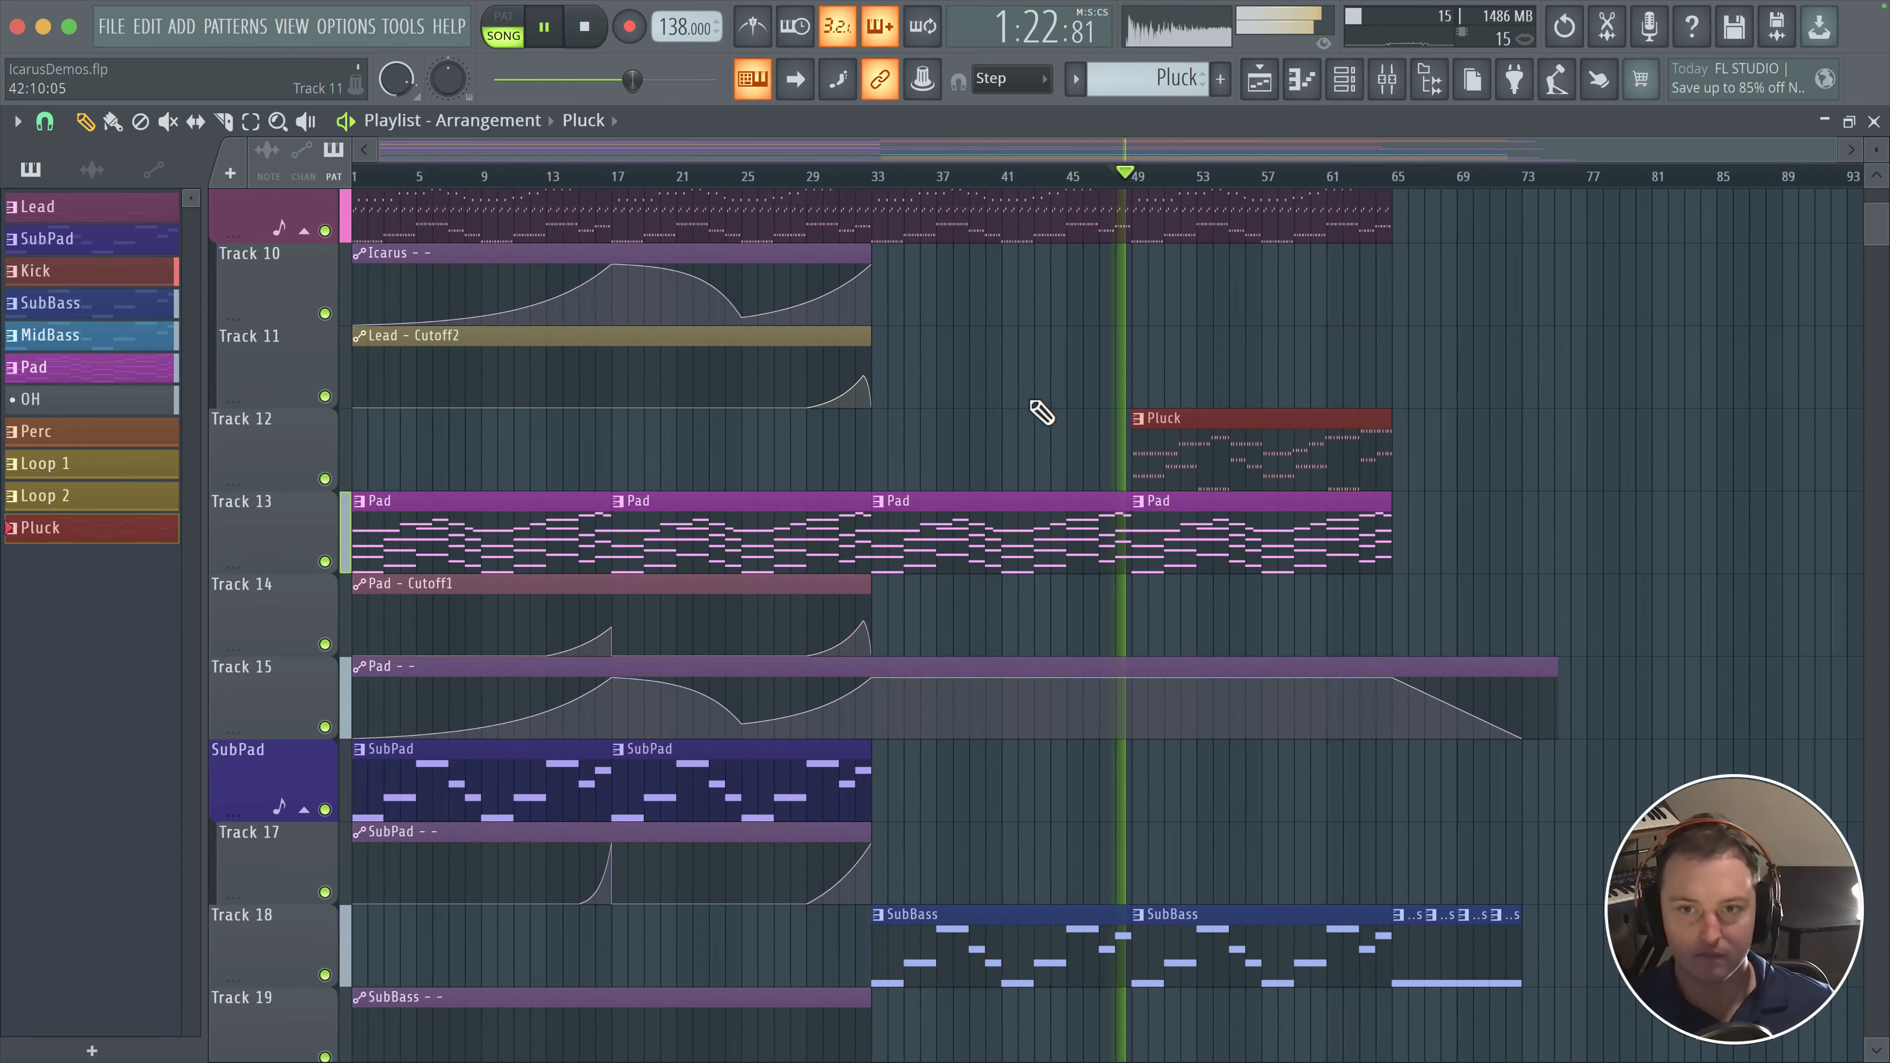
- Add a second Pluck clip at bar 65, shorten it to two bars, and stop playback
scroll(1109, 402, up, 5)
drag(1196, 397, 895, 401)
drag(1017, 355, 650, 380)
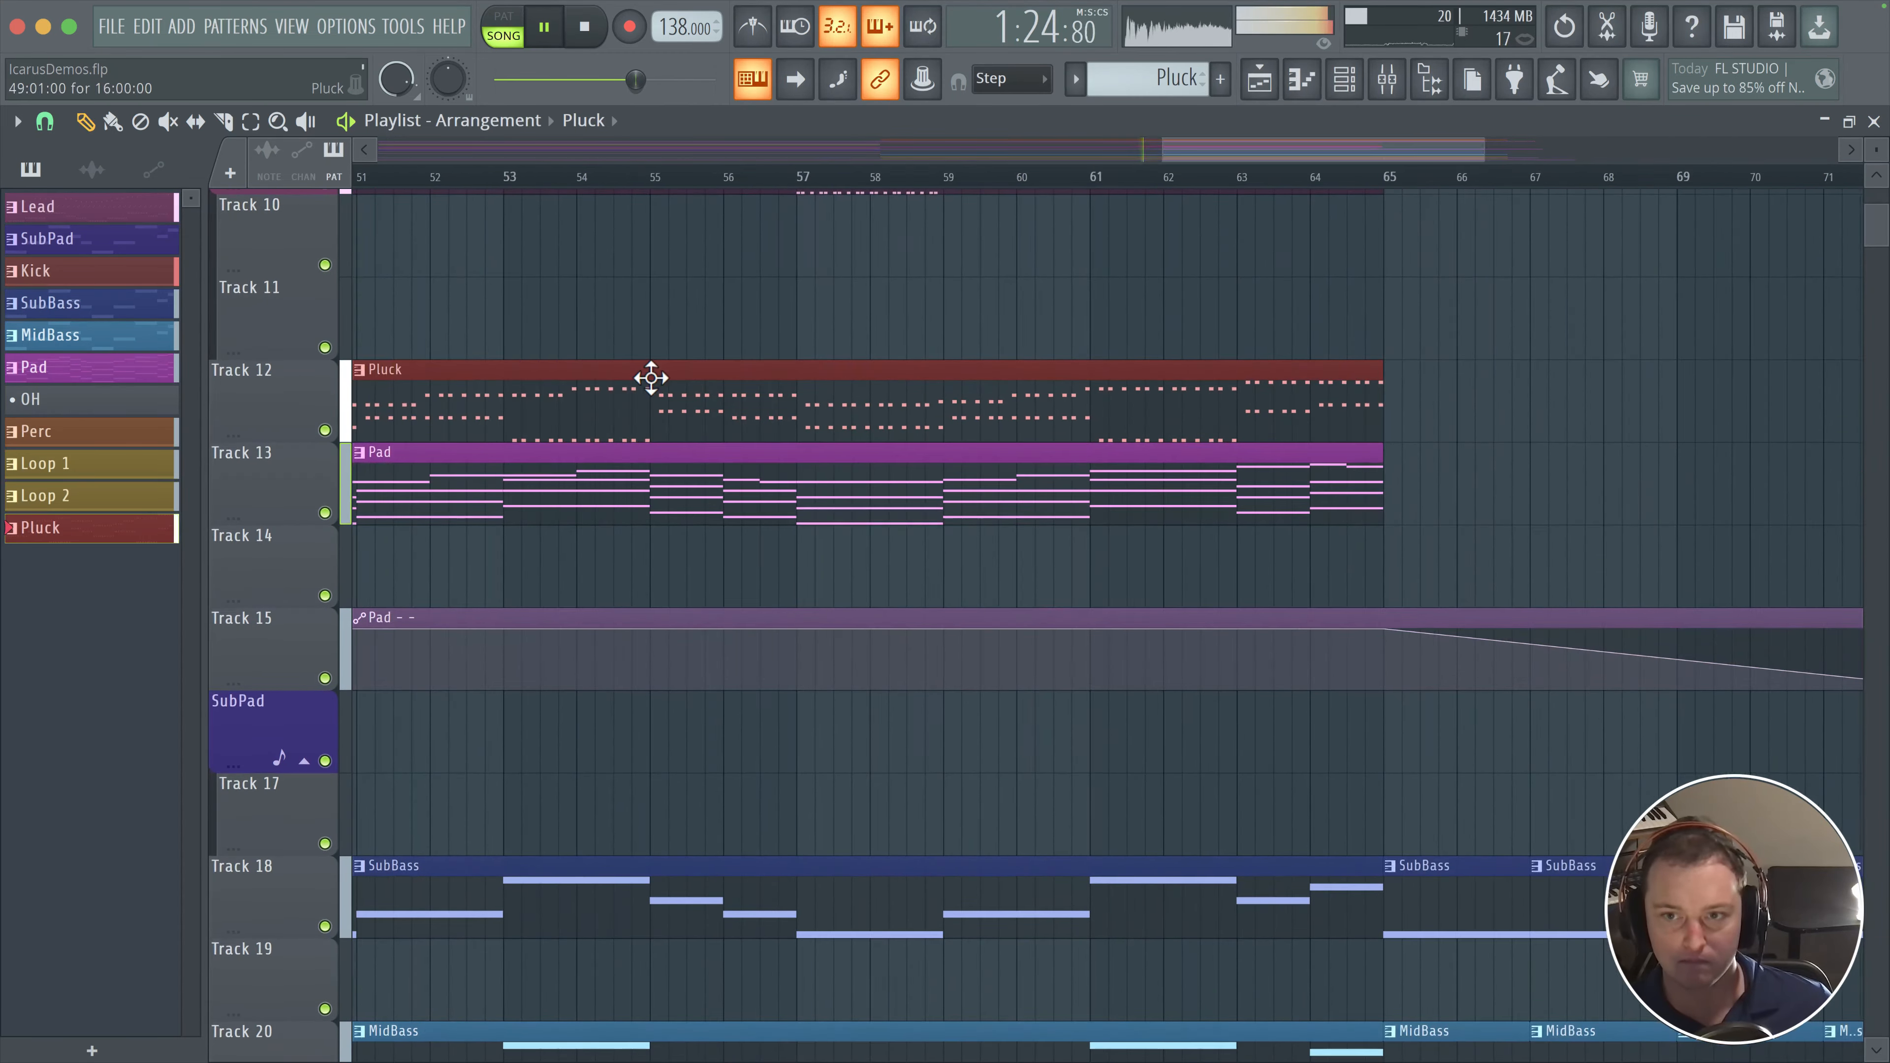
scroll(655, 380, down, 2)
click(1241, 409)
drag(1636, 431, 1122, 370)
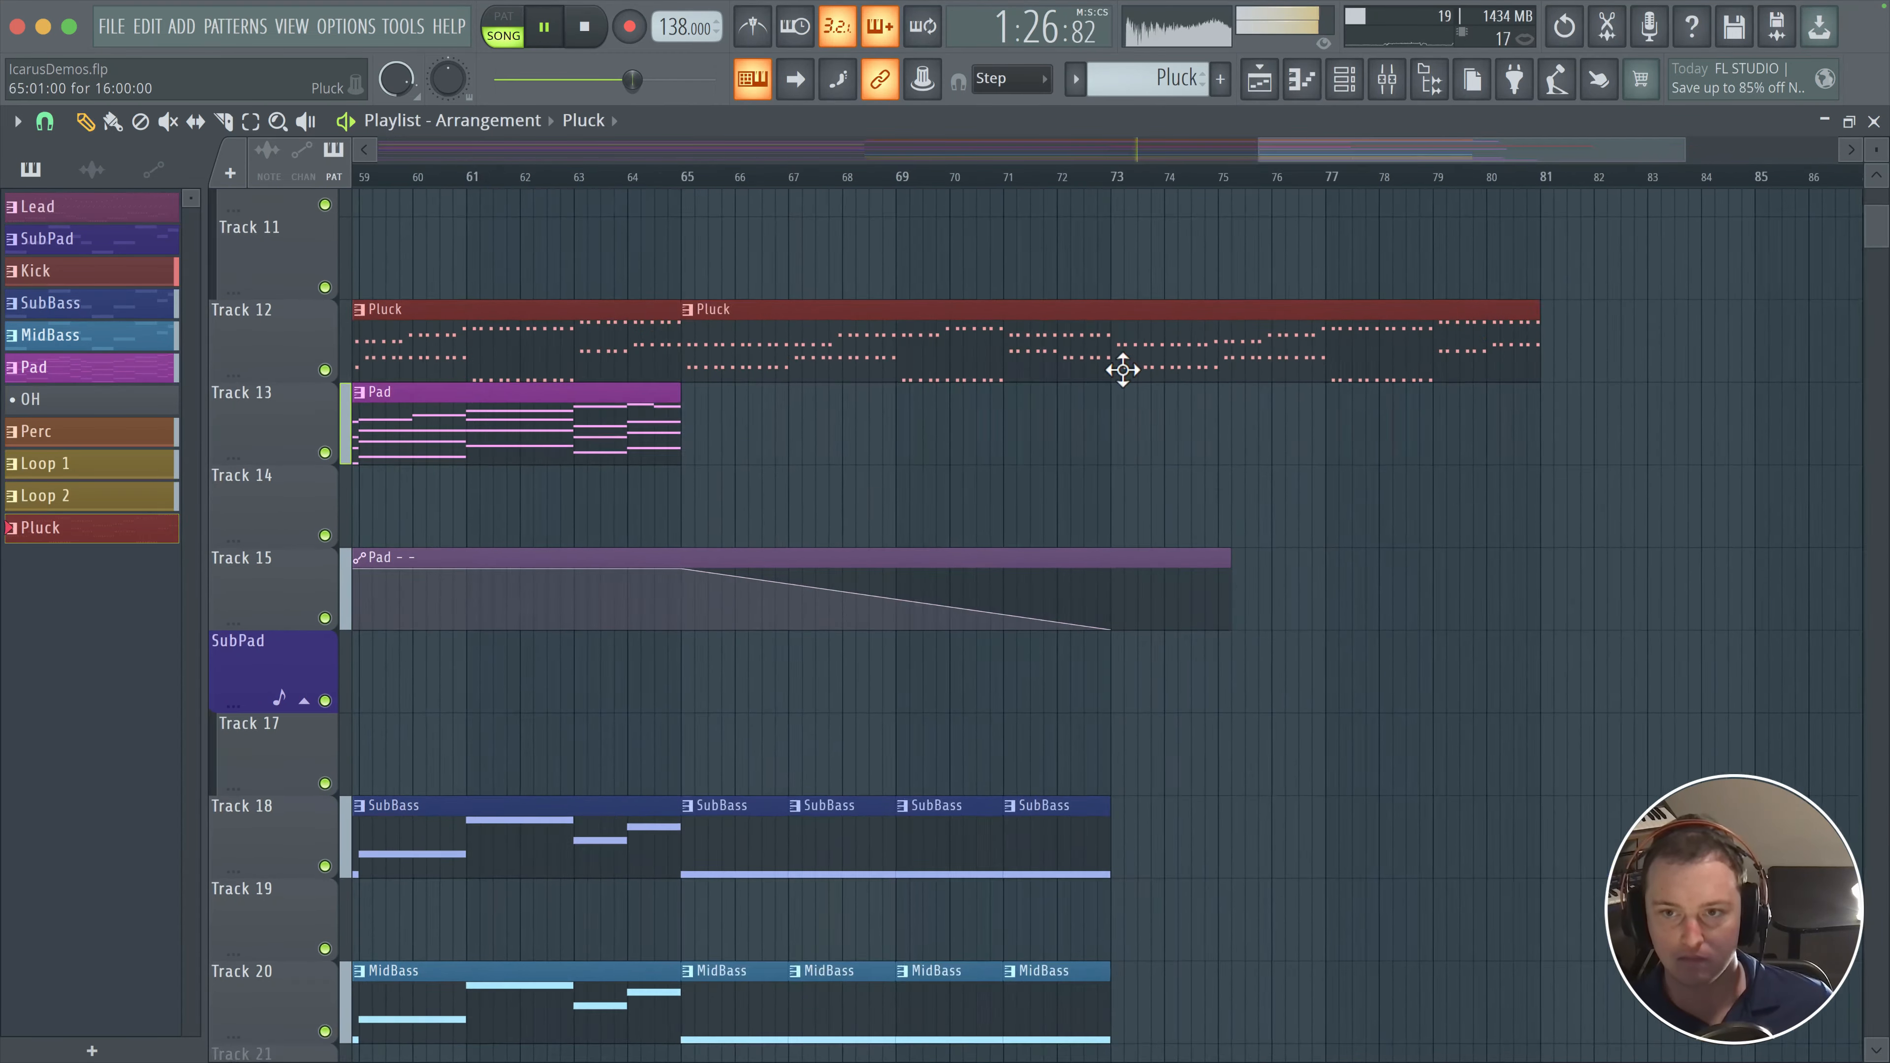
drag(1539, 345, 893, 334)
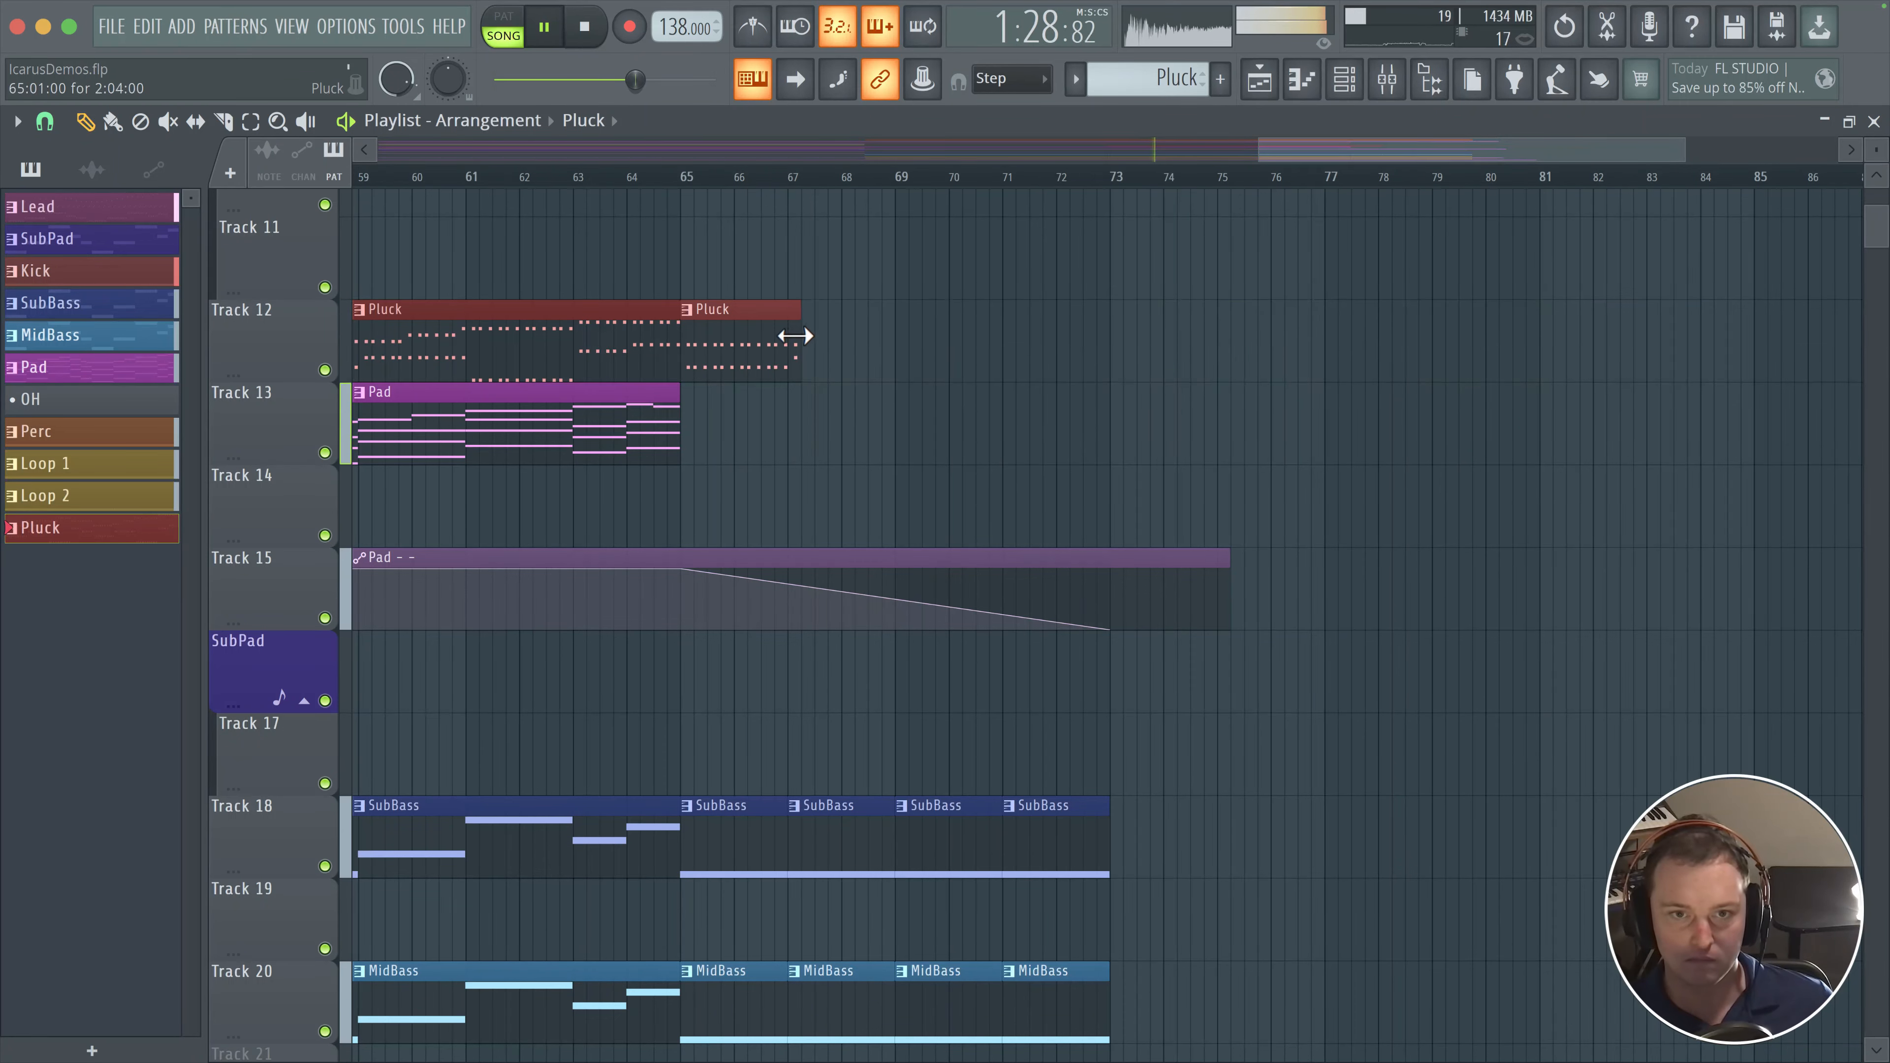
drag(690, 279, 1573, 372)
key(space)
- Route the Pluck channel to mixer track 10 and close its synth window
click(1344, 80)
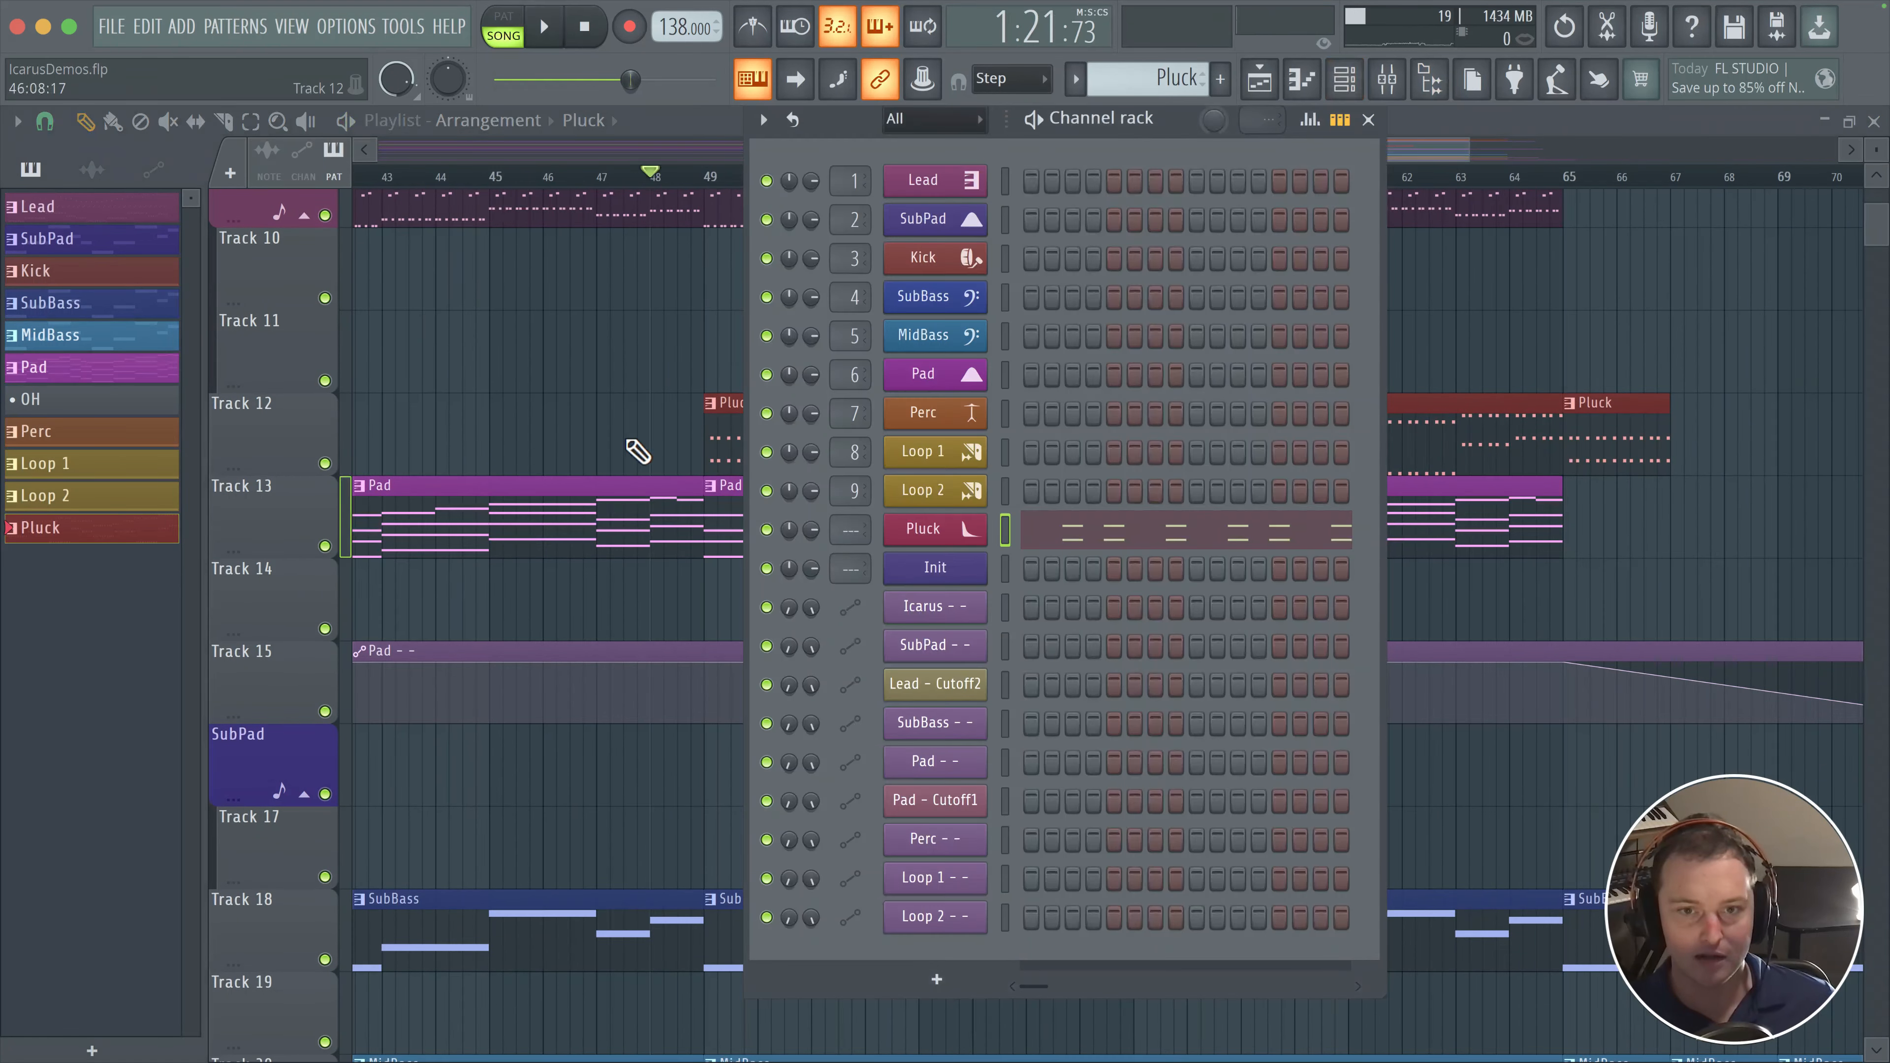
click(968, 533)
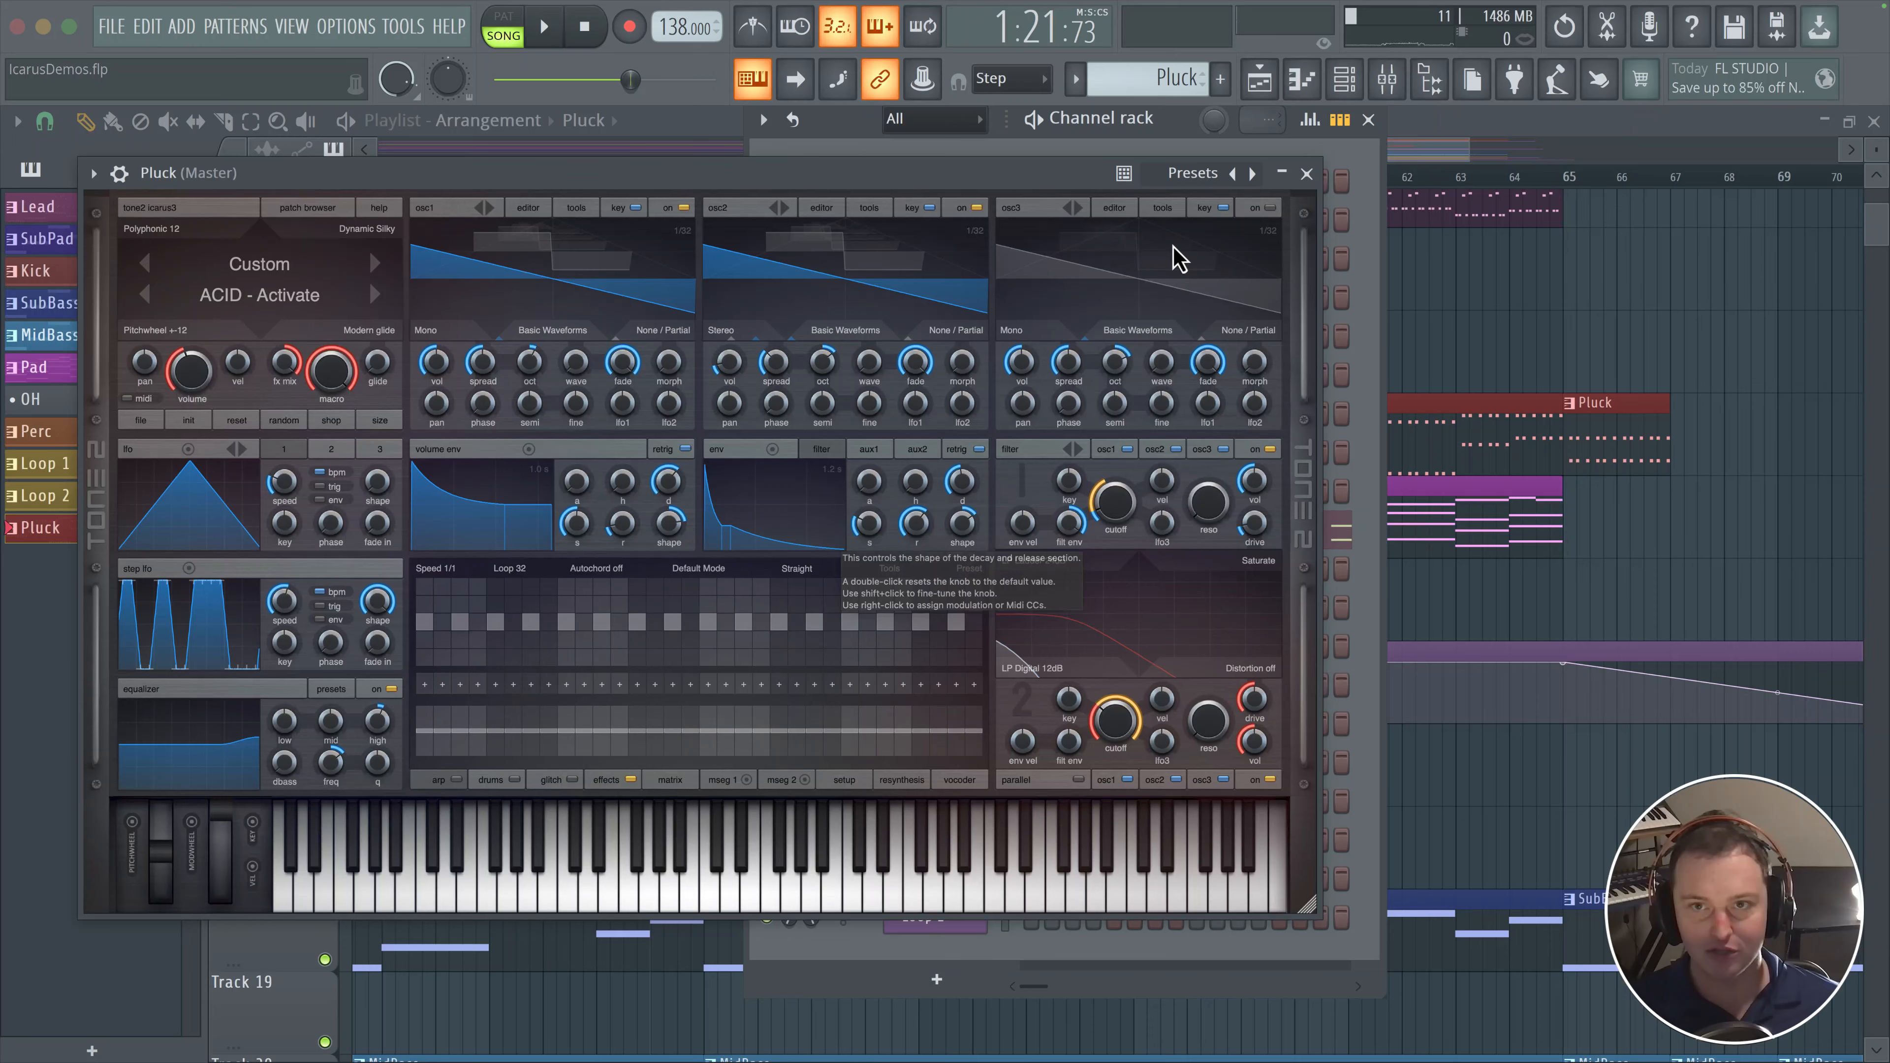
key(F9)
click(1307, 173)
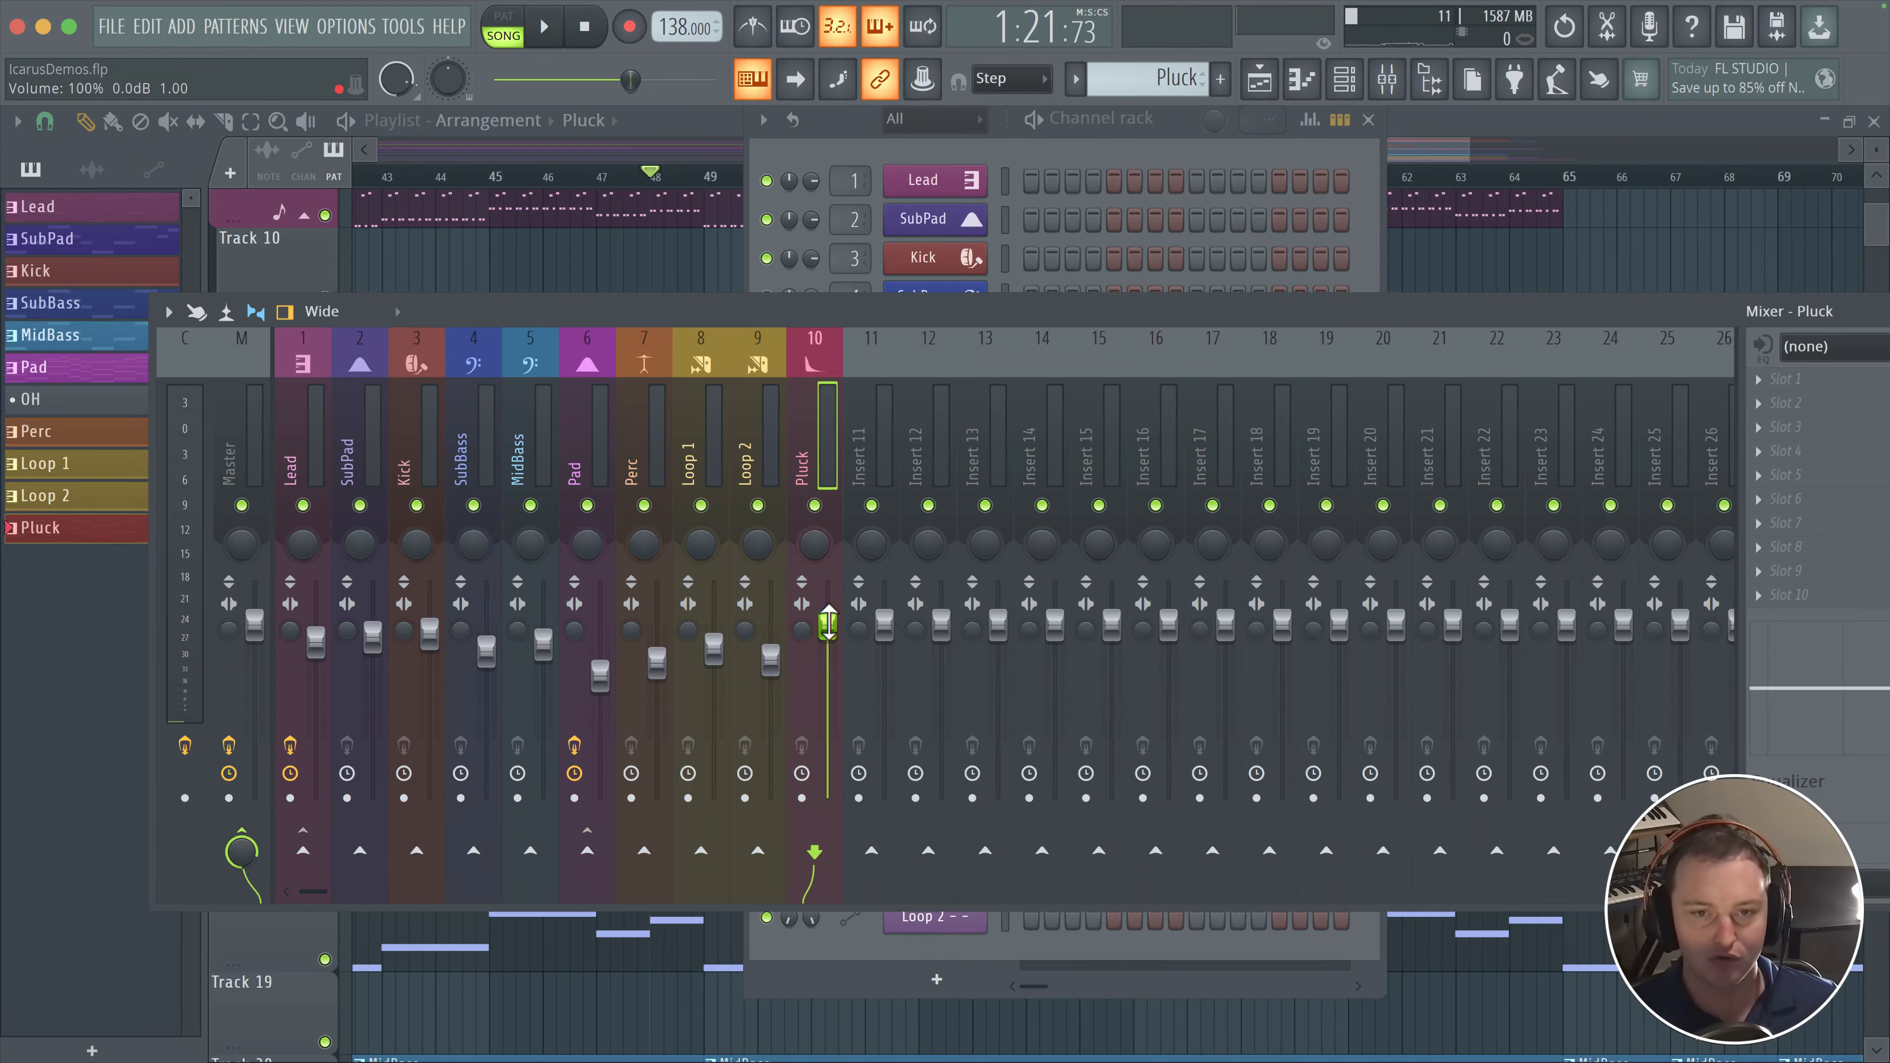
- Lower the Pluck mixer track's volume to -6.0 dB during playback, then return to the channel rack
key(space)
drag(828, 656, 828, 665)
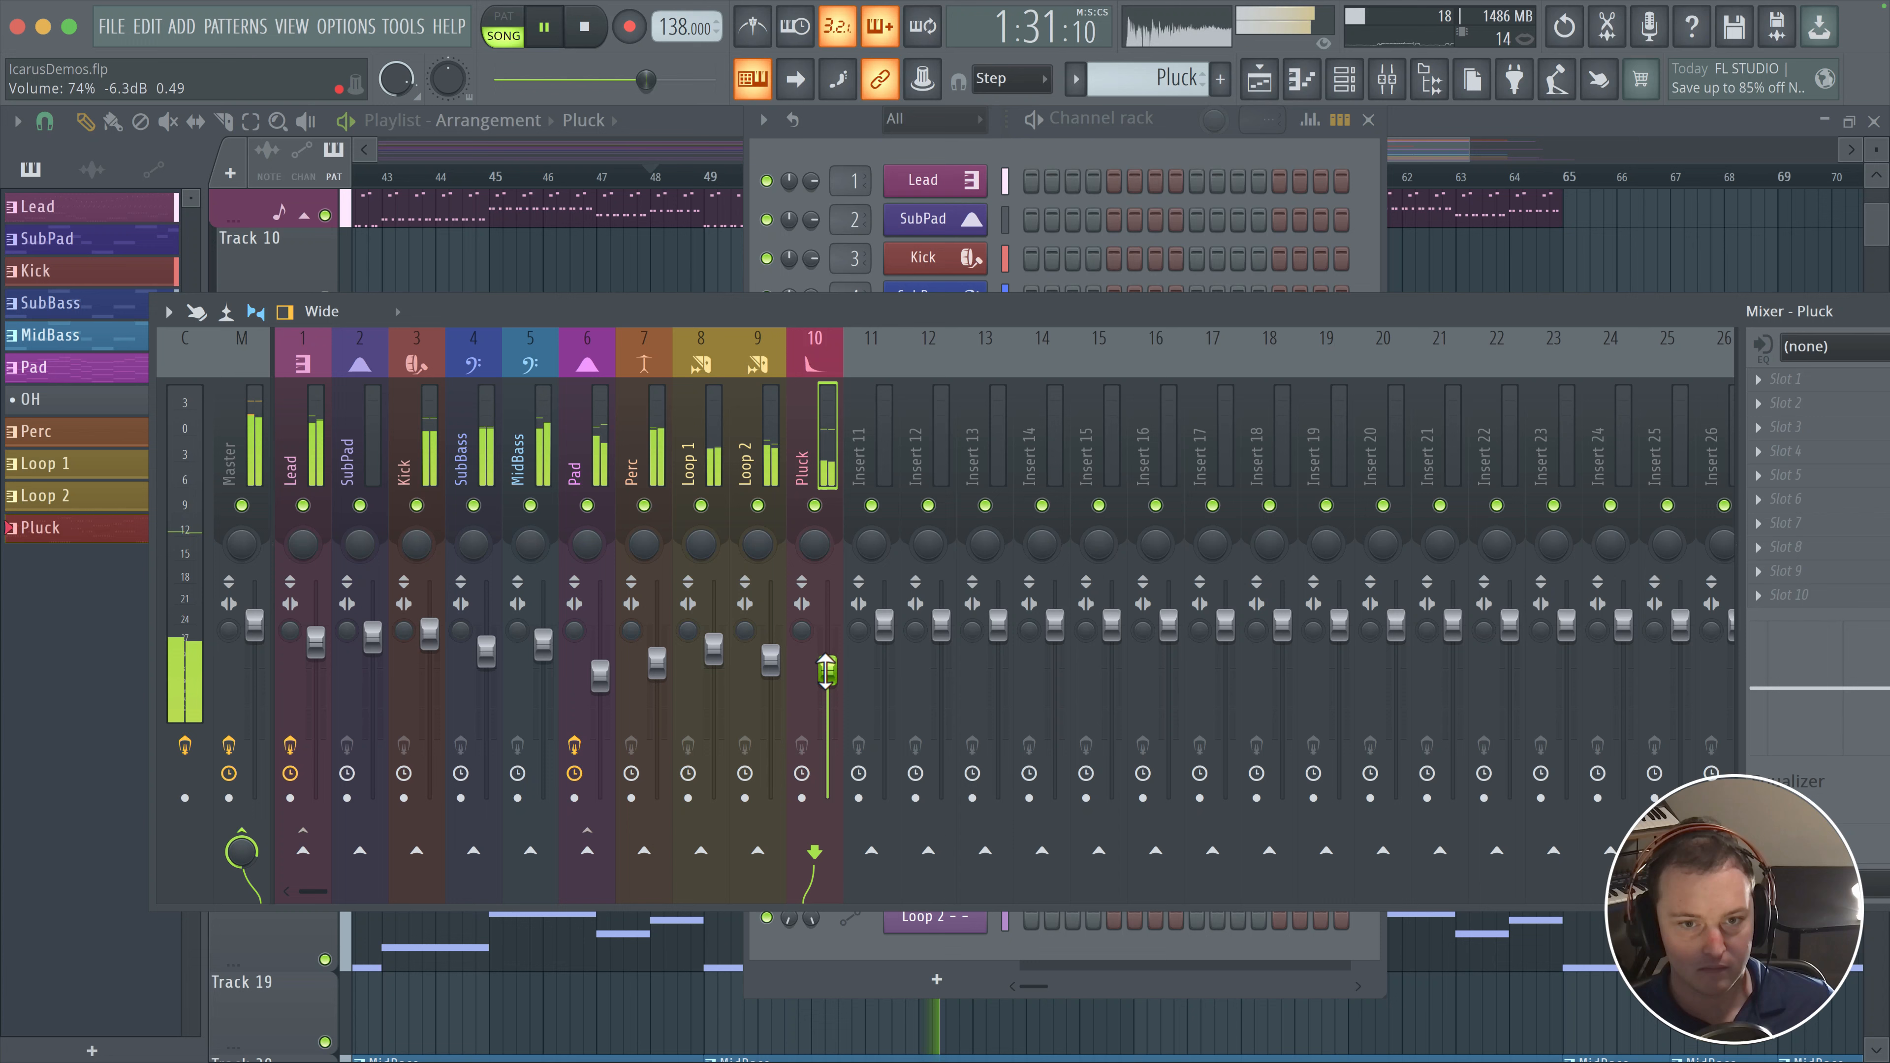
drag(822, 667, 823, 668)
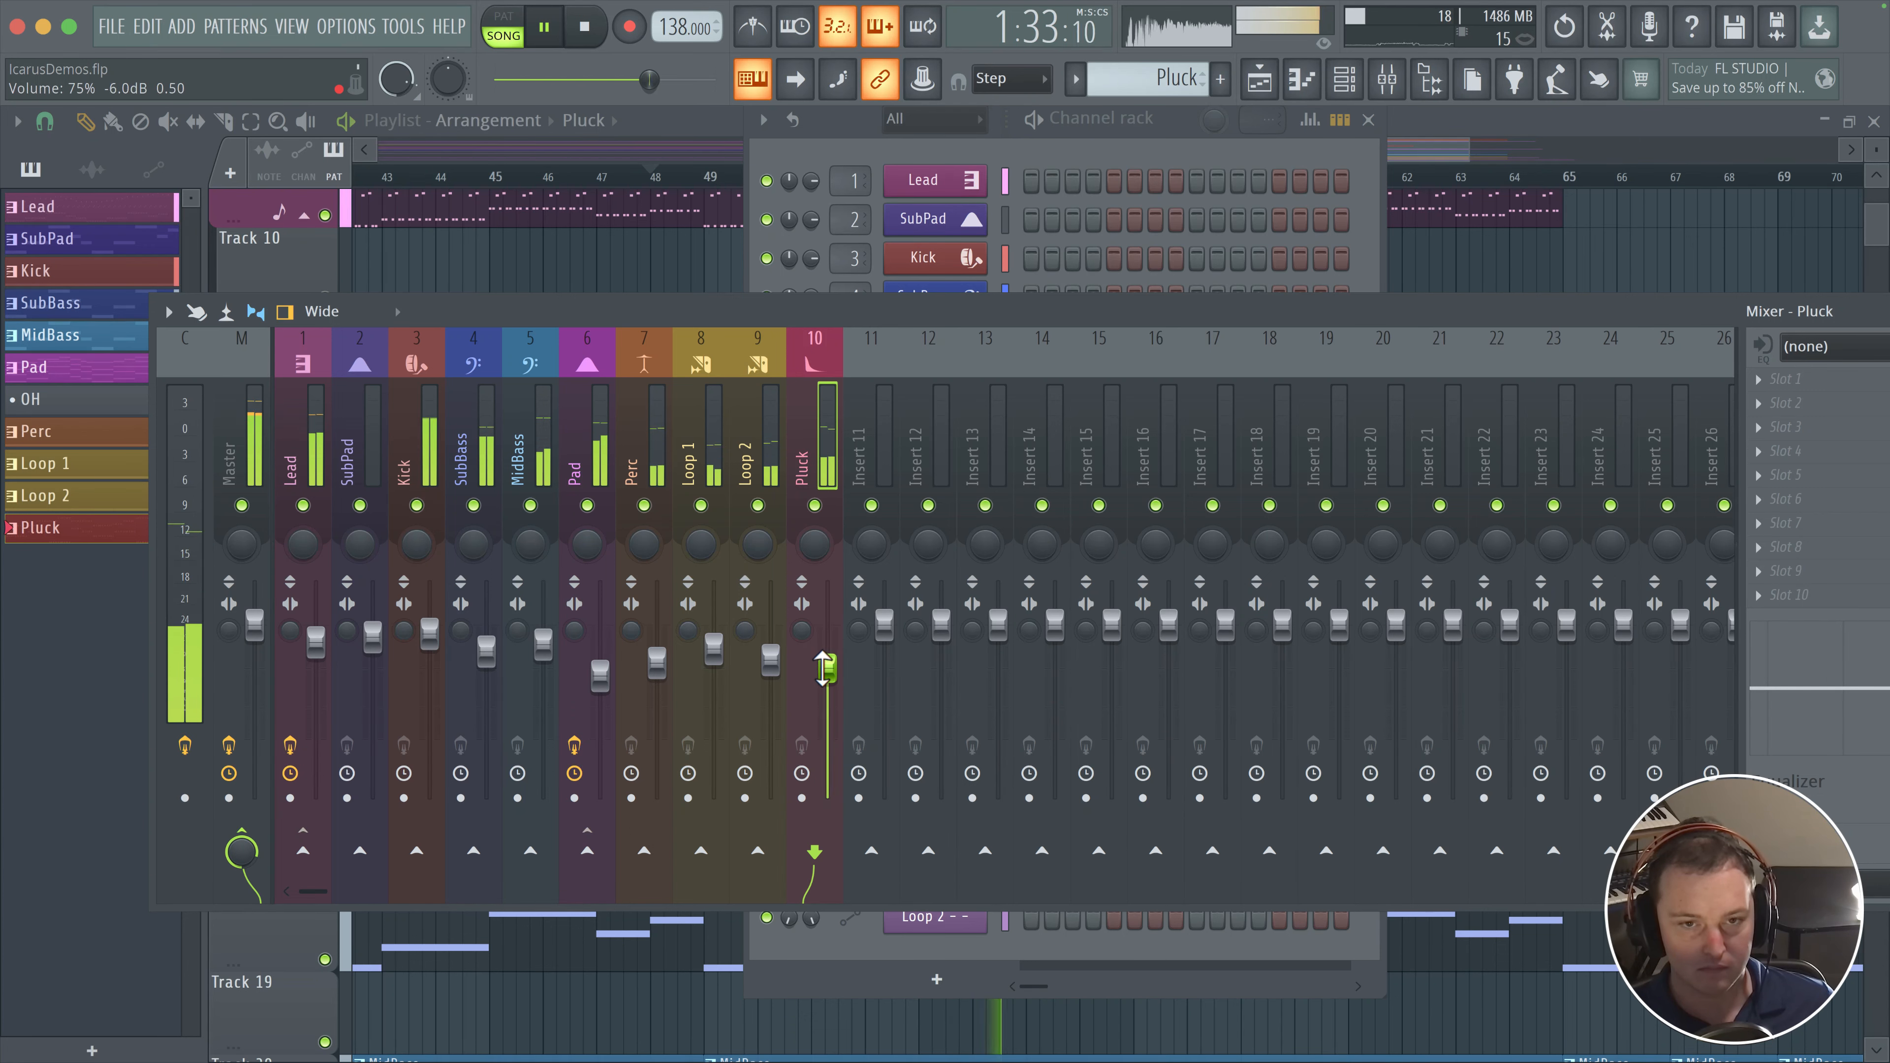
key(space)
click(1175, 158)
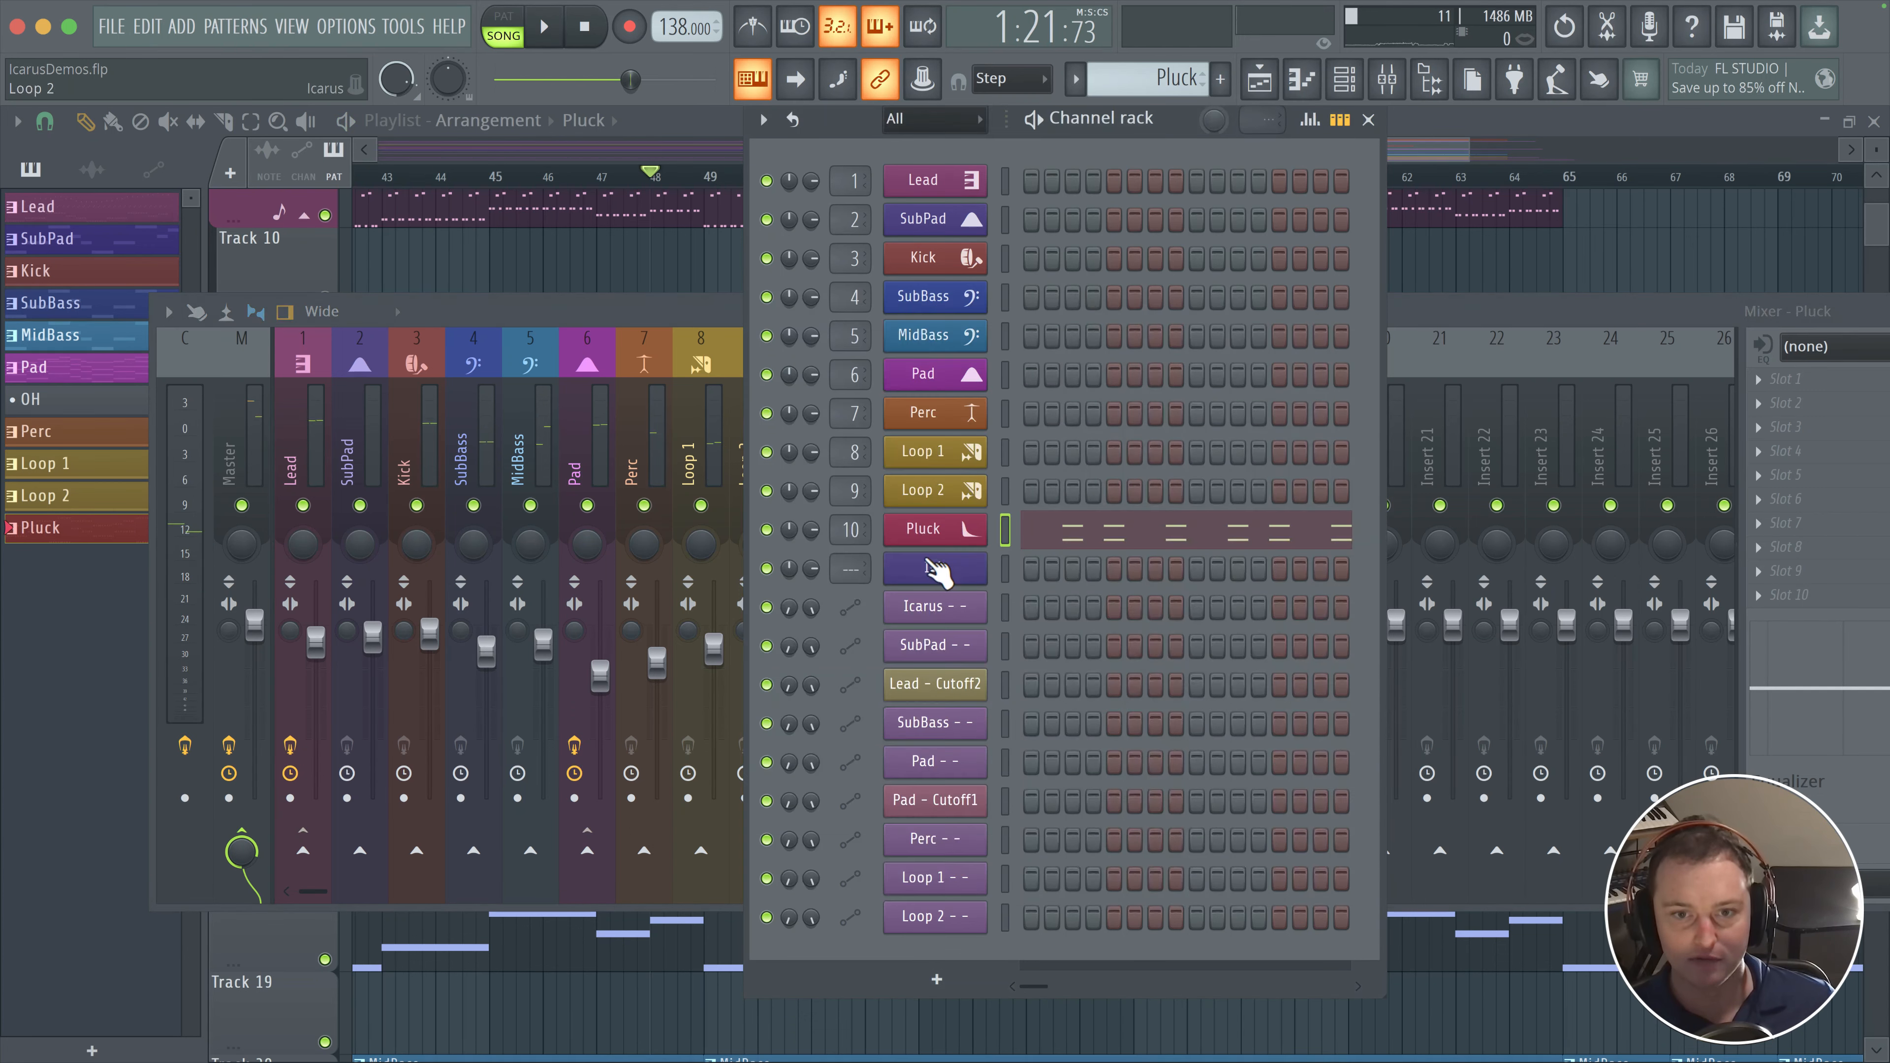
- Open the Pluck synth, assign Mseg 1 as a modulator of its volume, and turn down the main volume
click(941, 536)
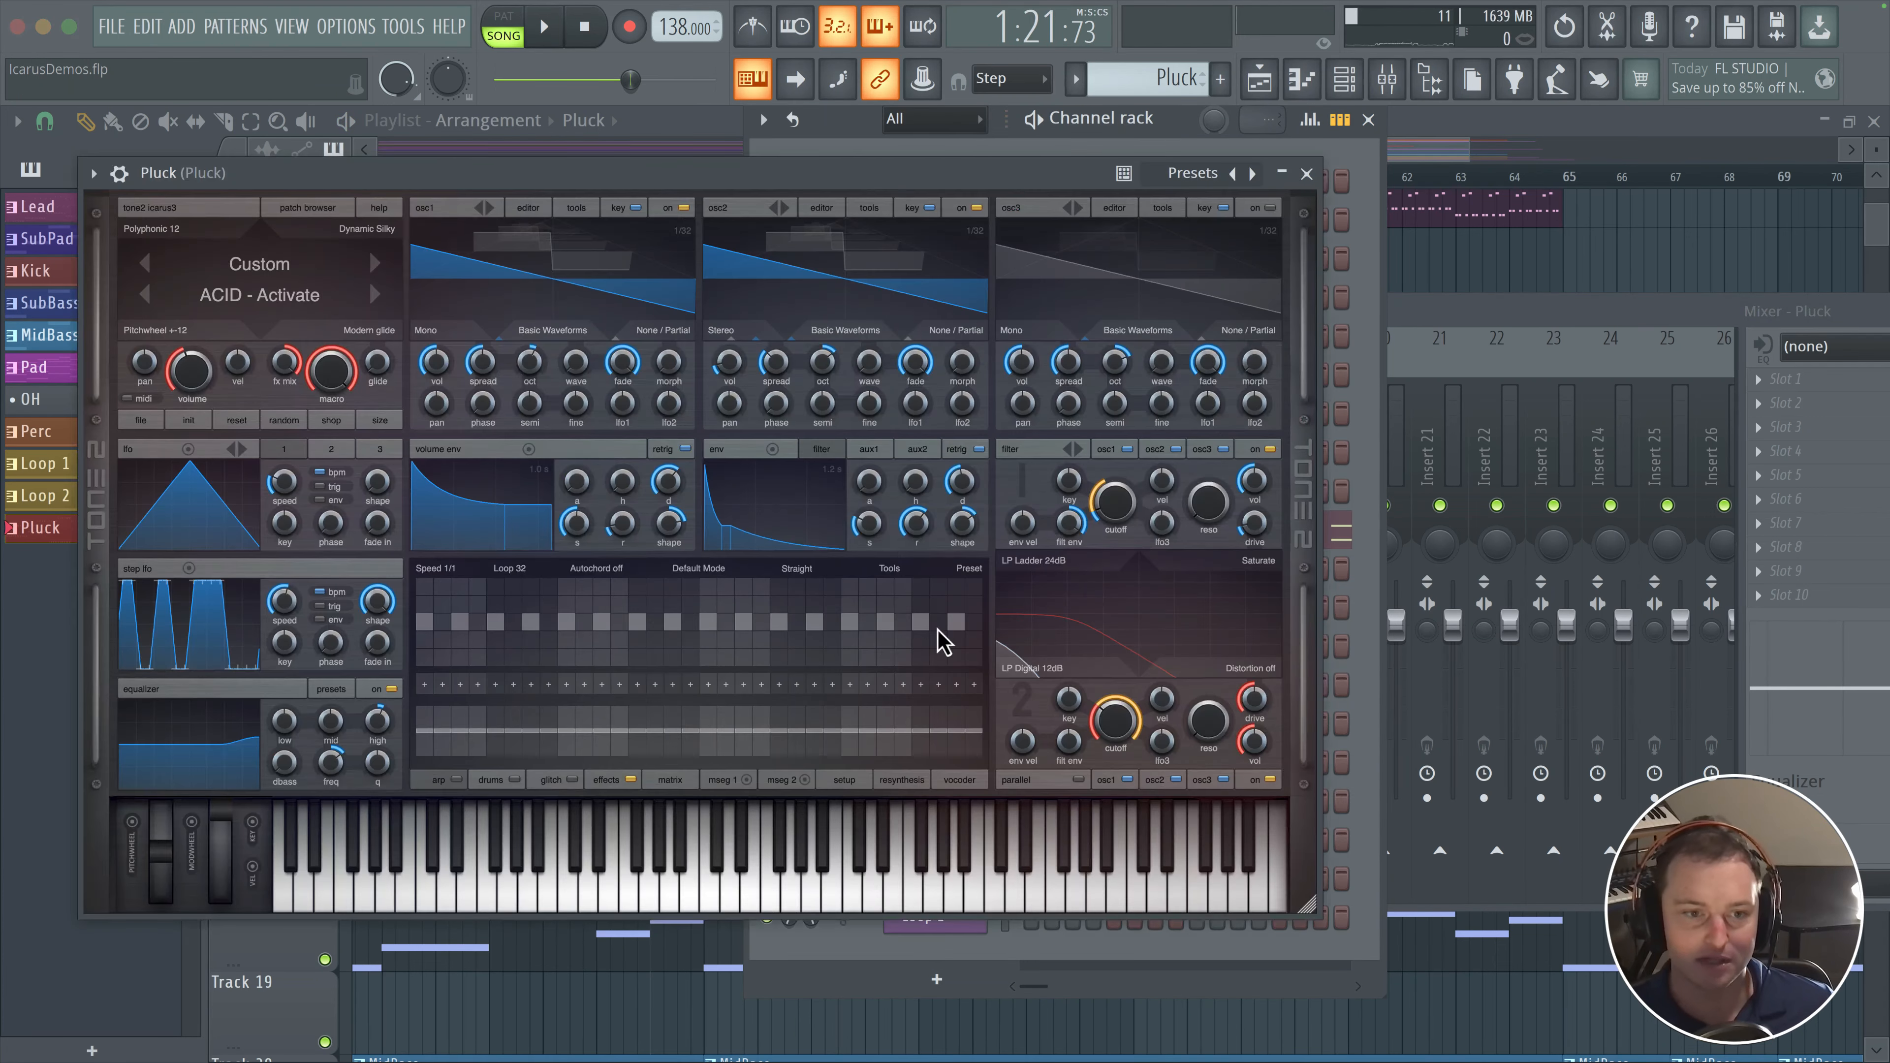
click(723, 781)
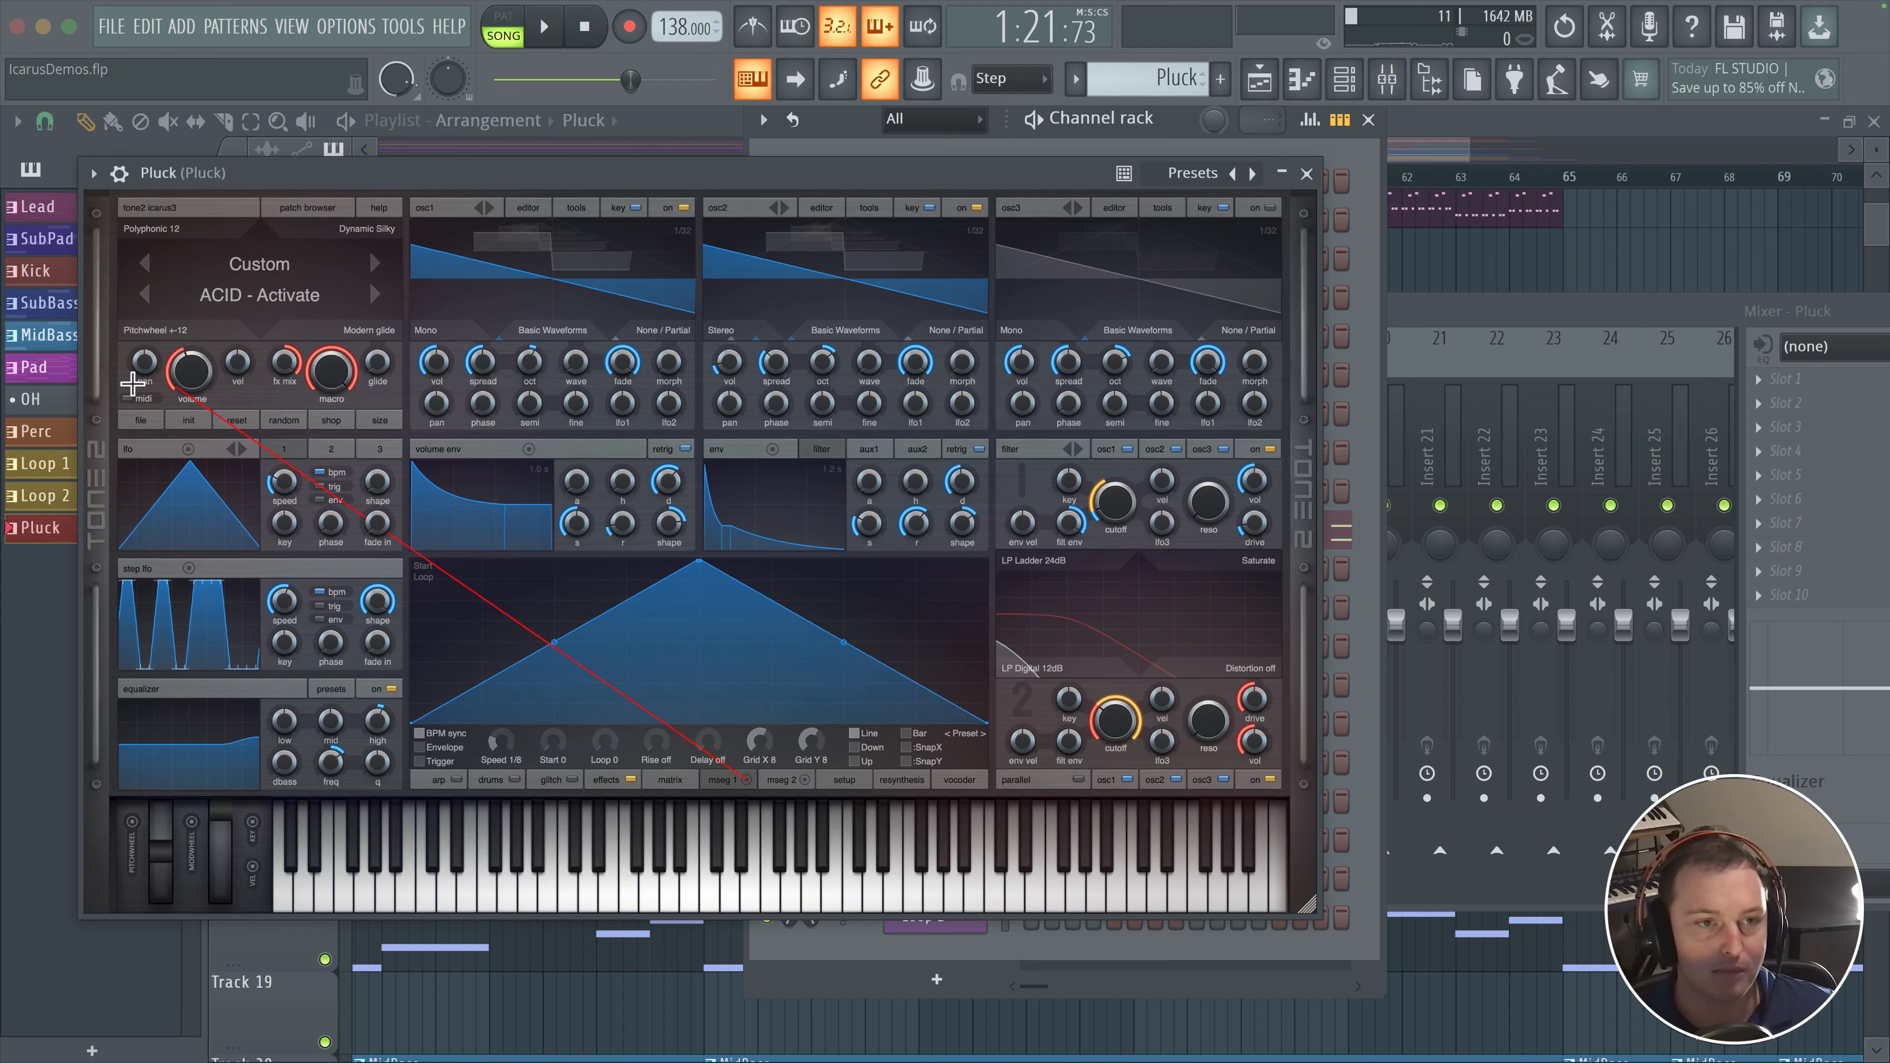
drag(200, 384, 170, 432)
click(490, 658)
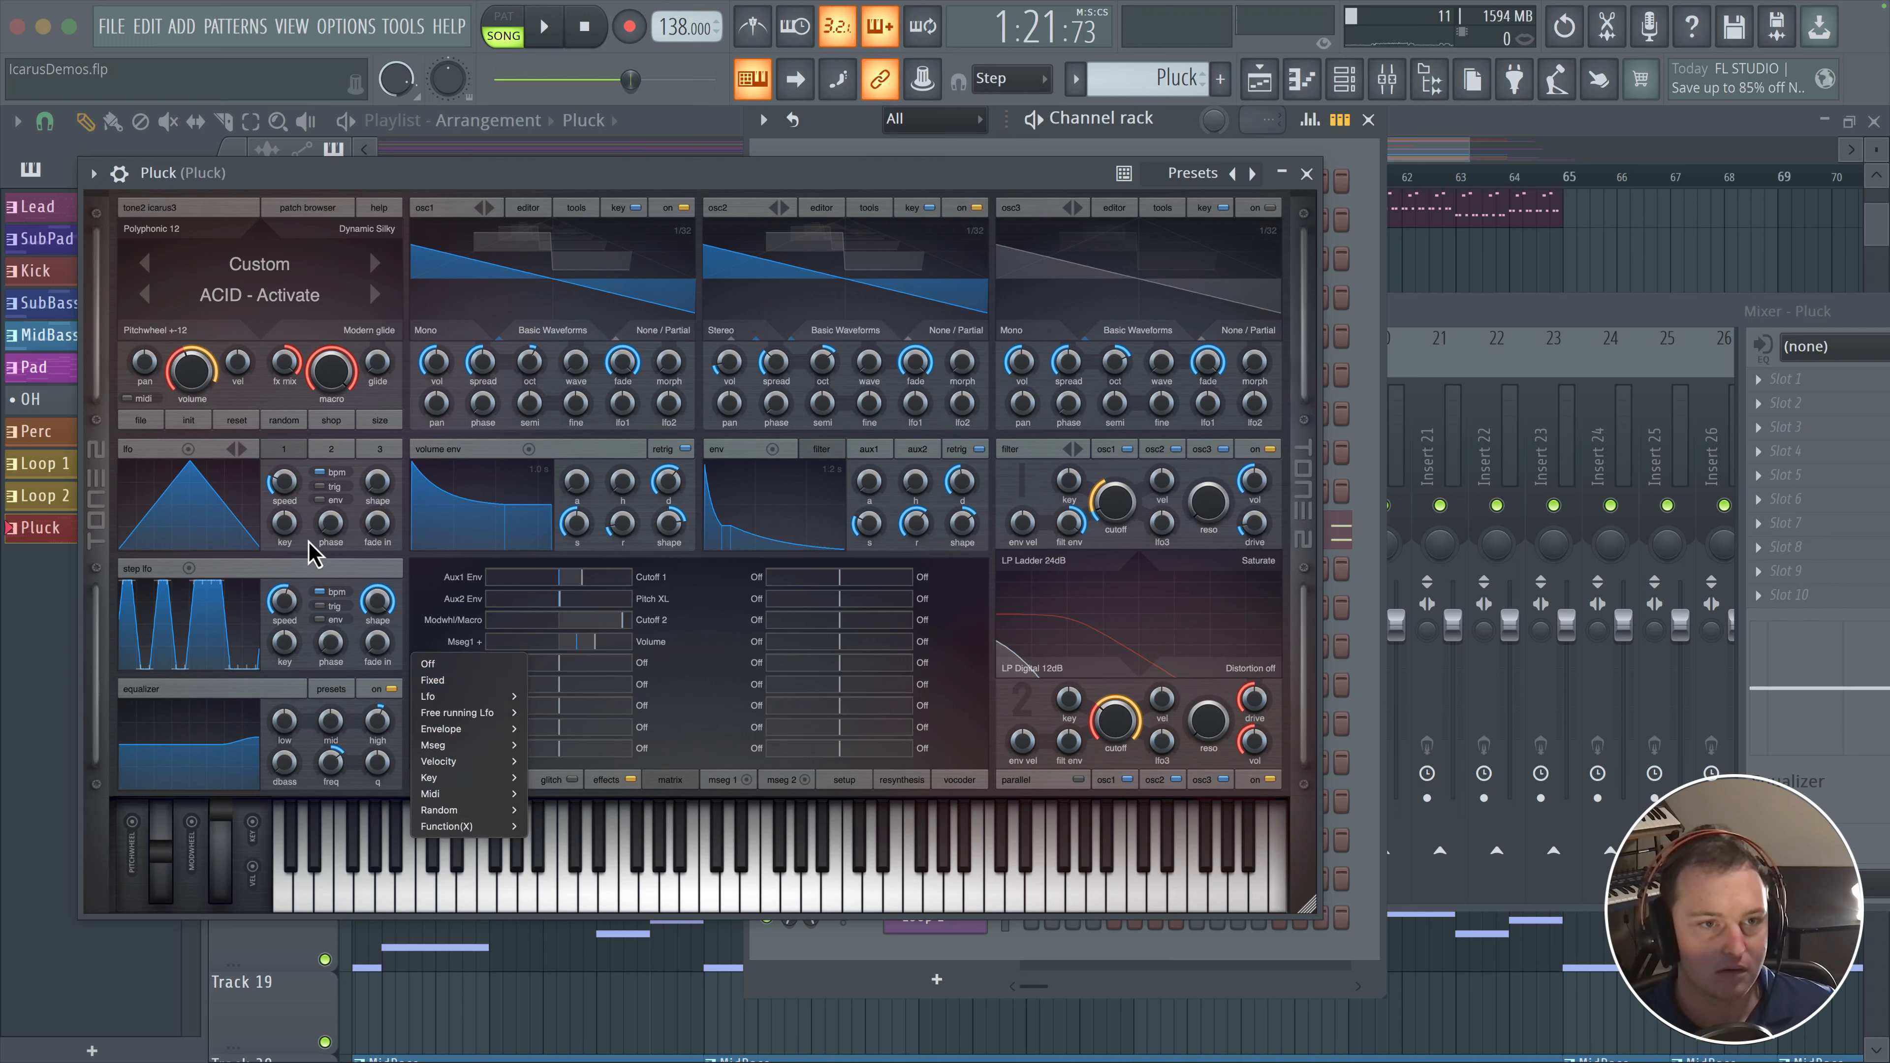
drag(193, 373, 182, 430)
- Set Mseg 1's speed to 1/4, raise its start level, flatten its second half at maximum, and curve the rise between playback checks
click(723, 779)
key(space)
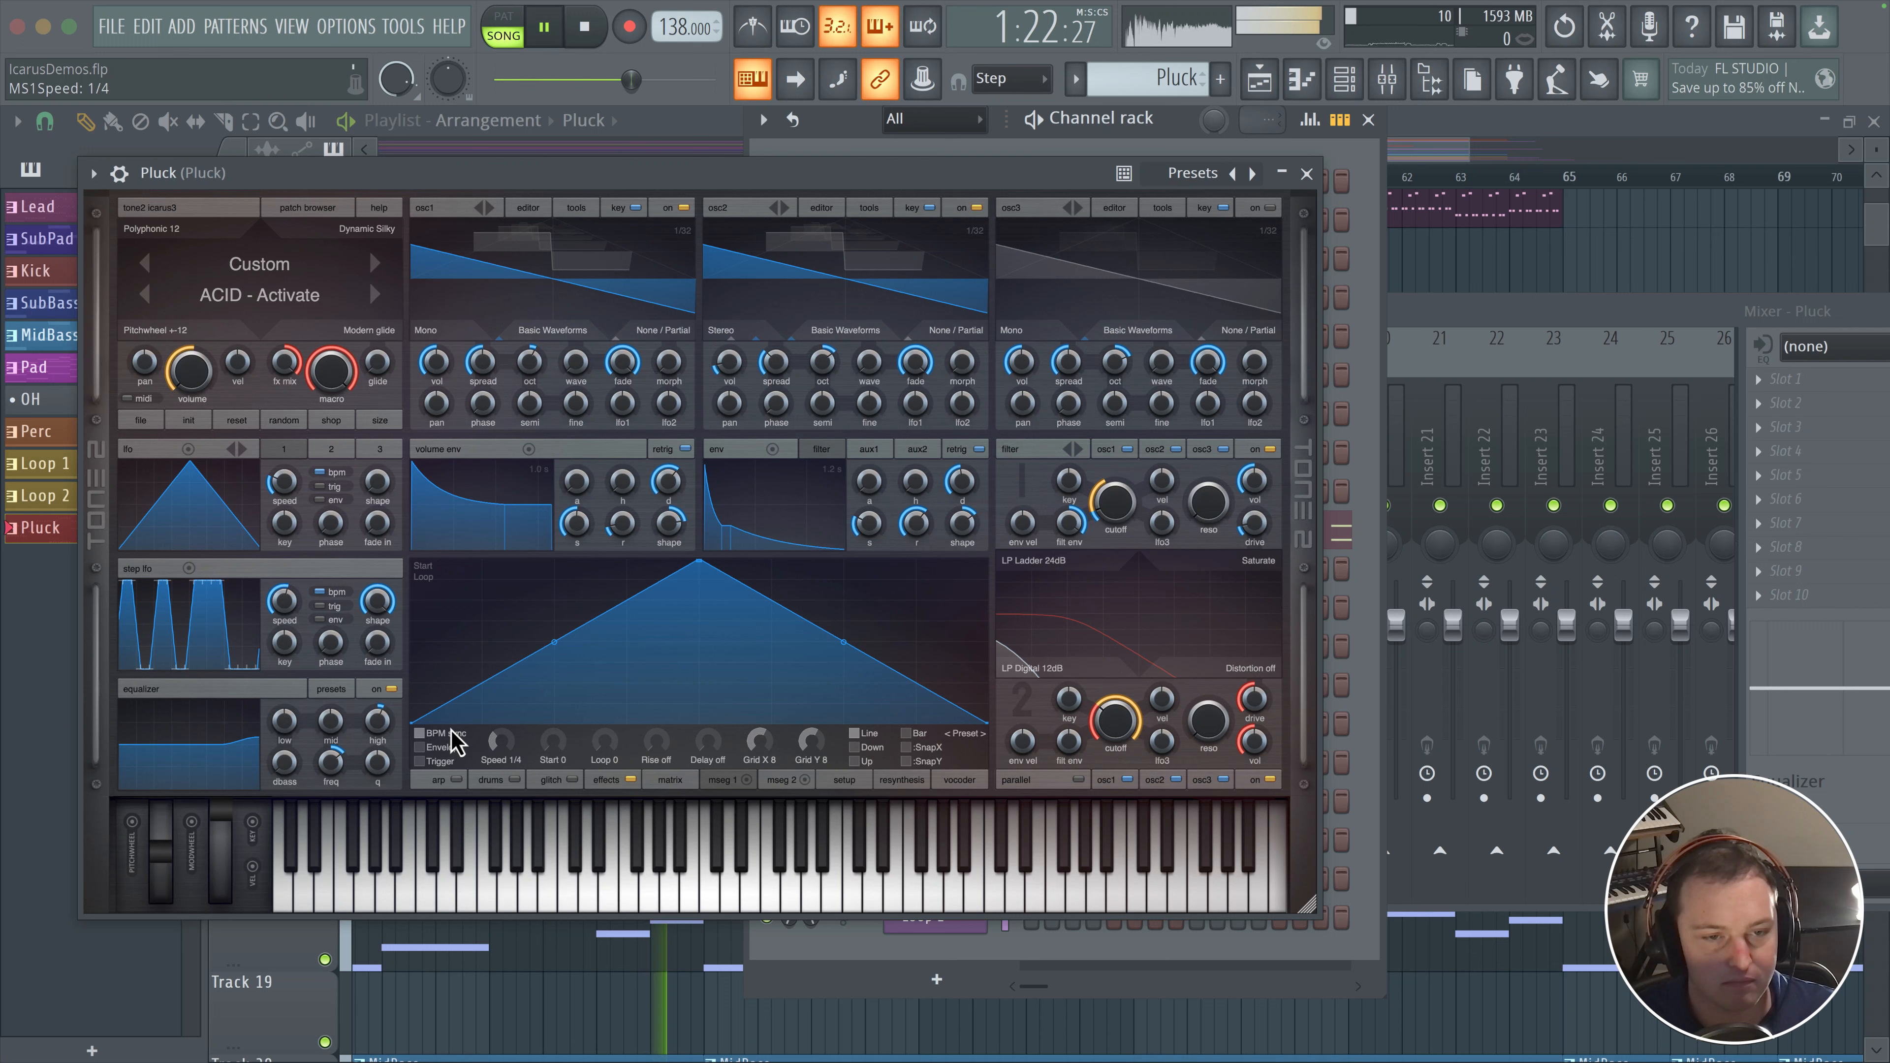
key(space)
drag(411, 722, 411, 644)
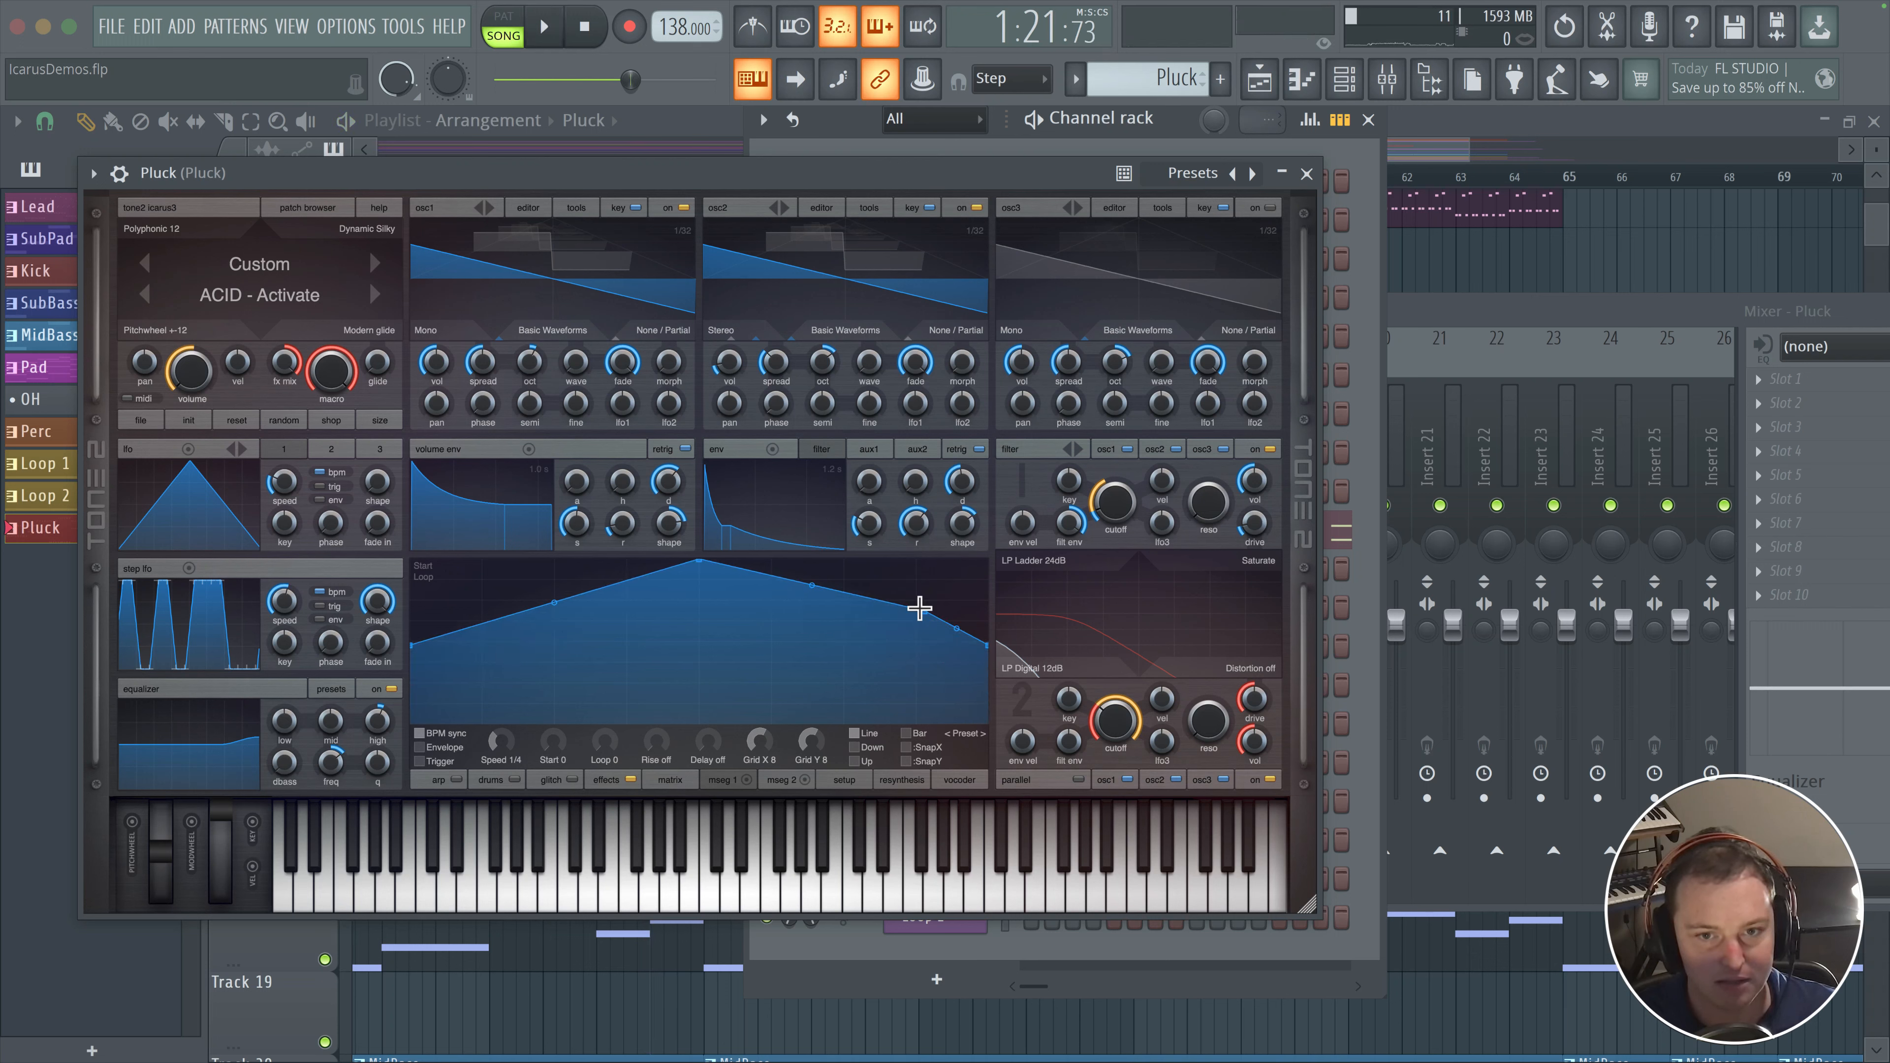
drag(920, 609, 871, 571)
key(space)
drag(564, 609, 561, 618)
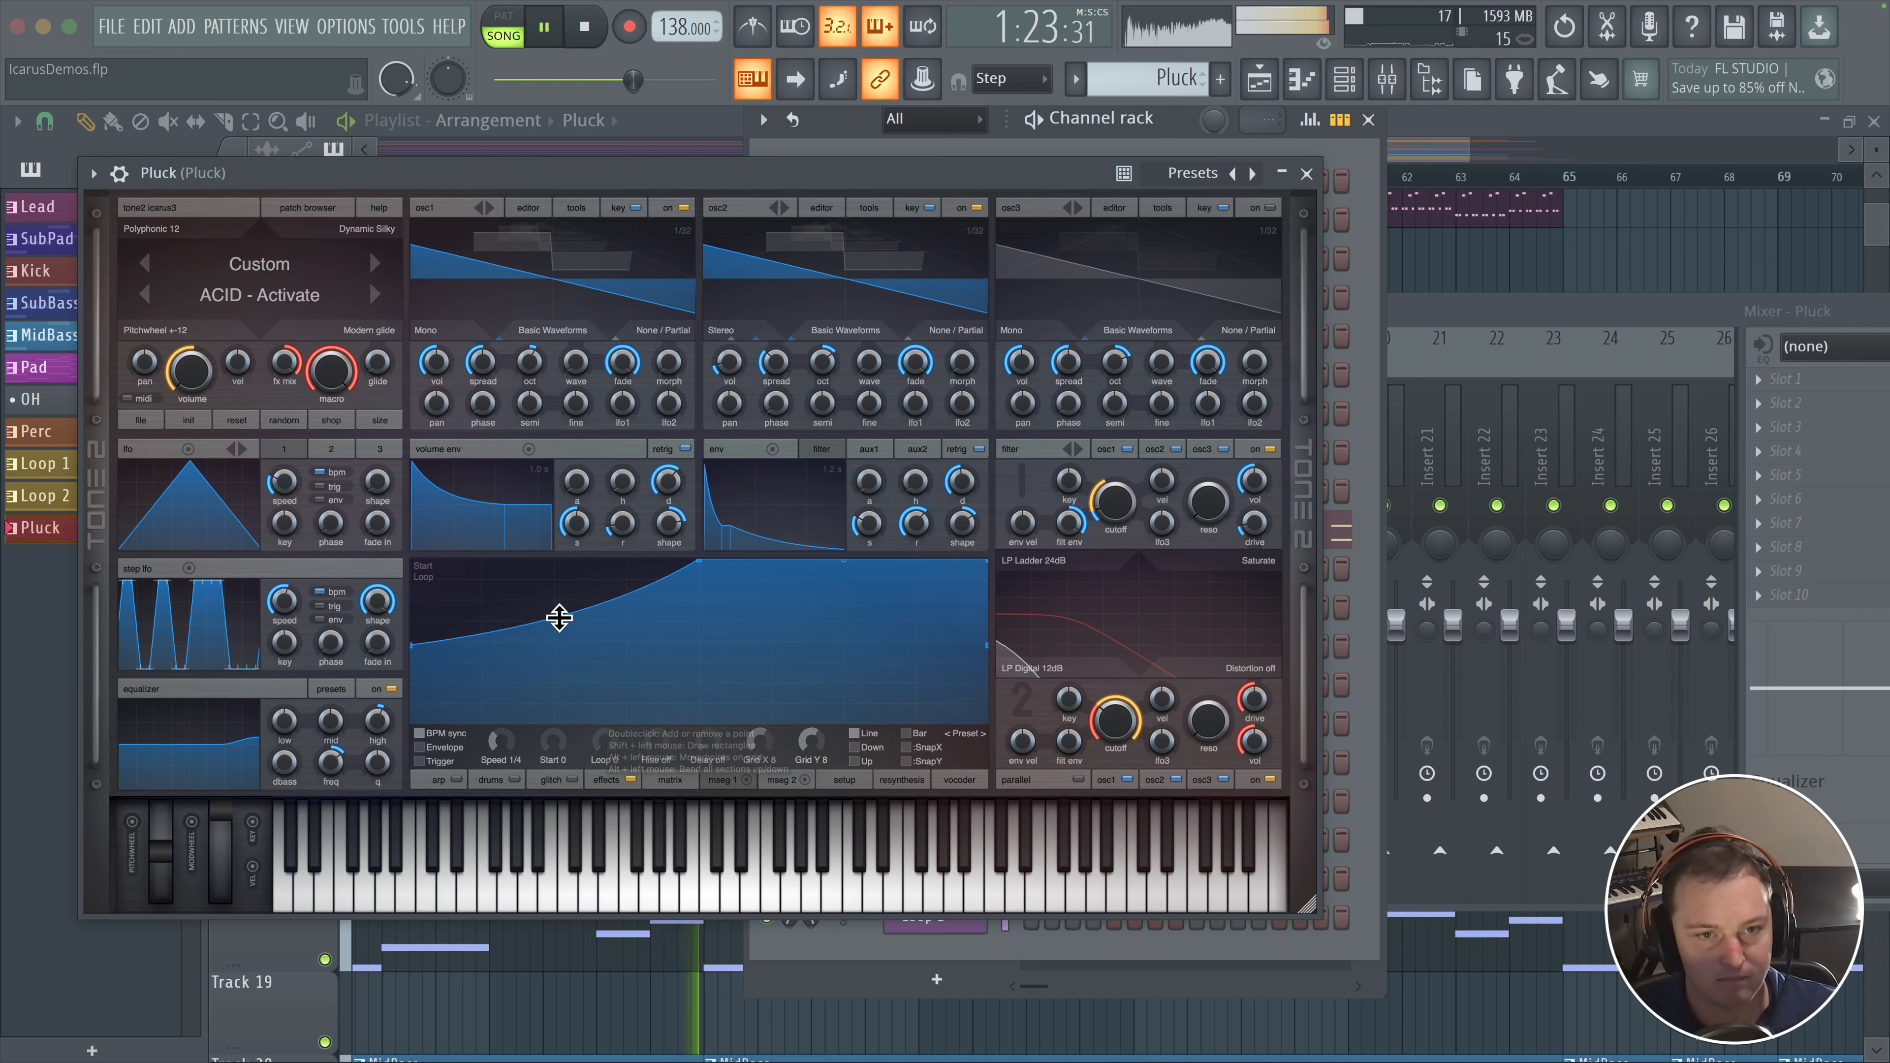
key(space)
- Check the trigger-mode options in the Pluck synth's setup page during playback
click(844, 780)
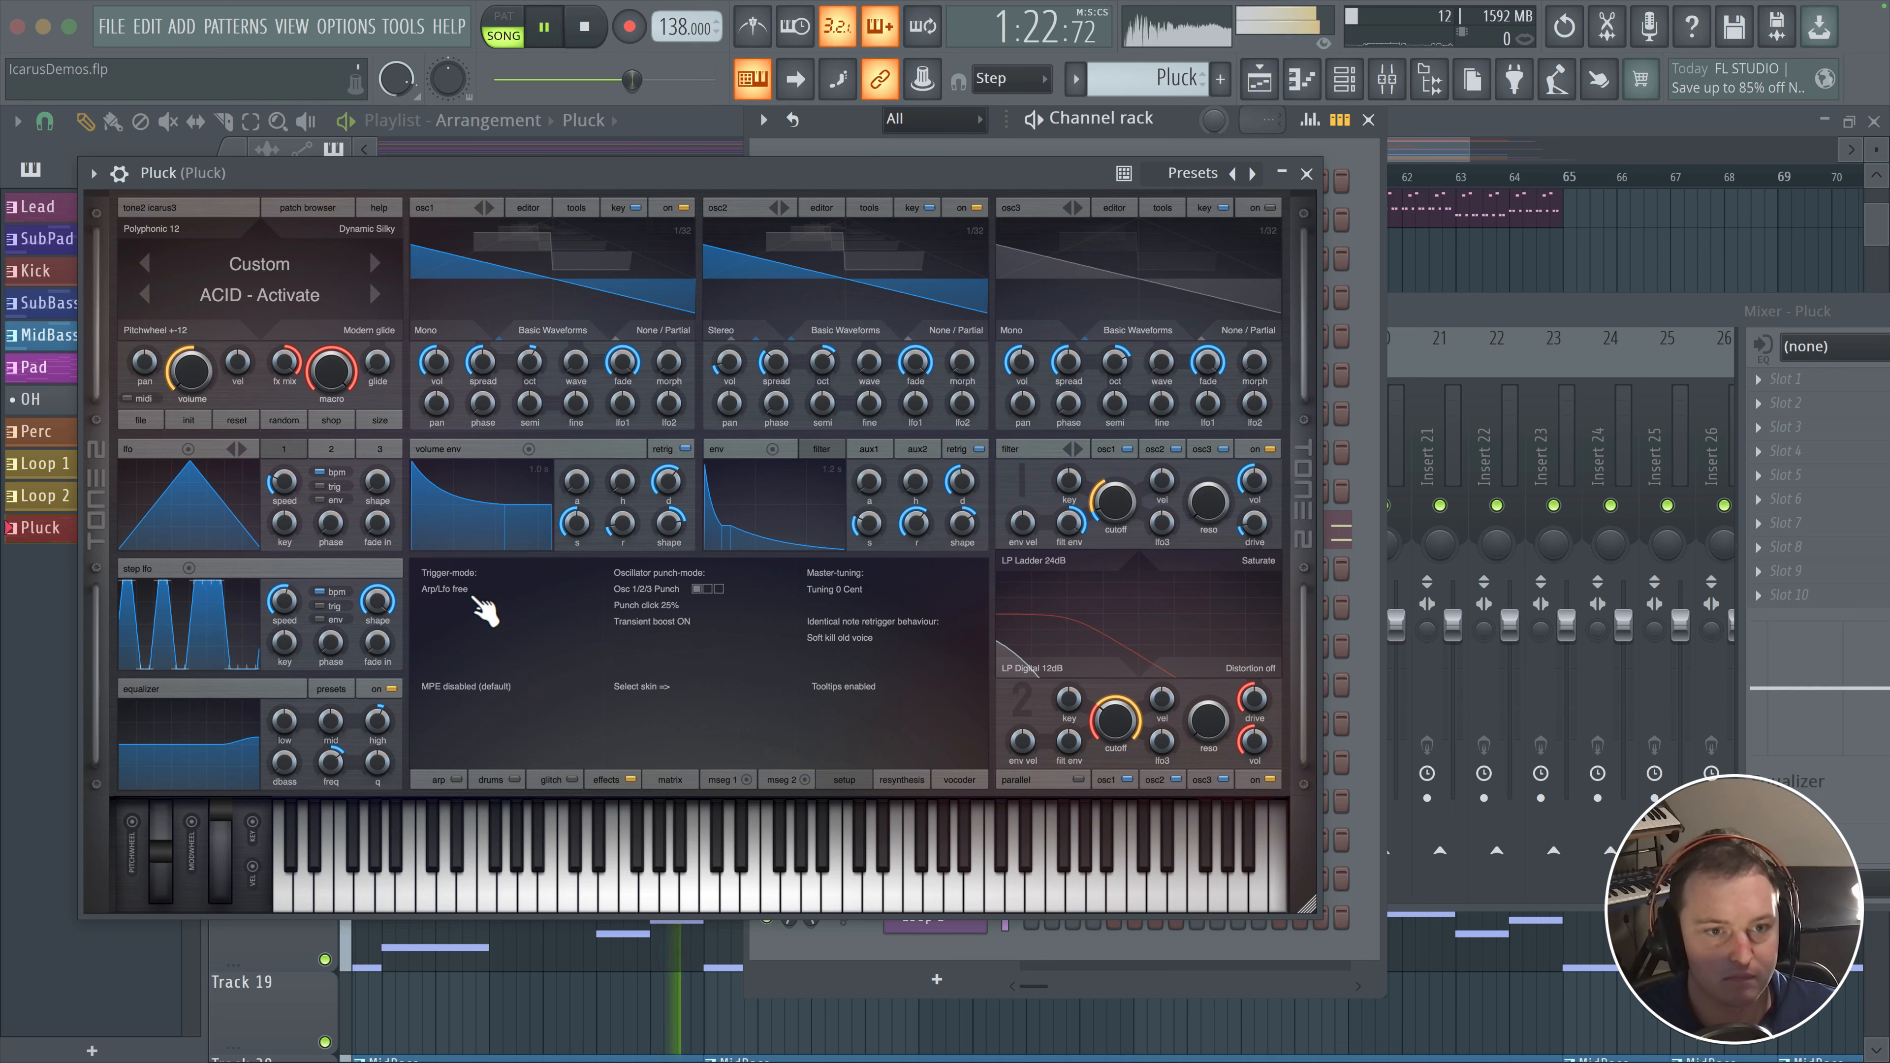
key(space)
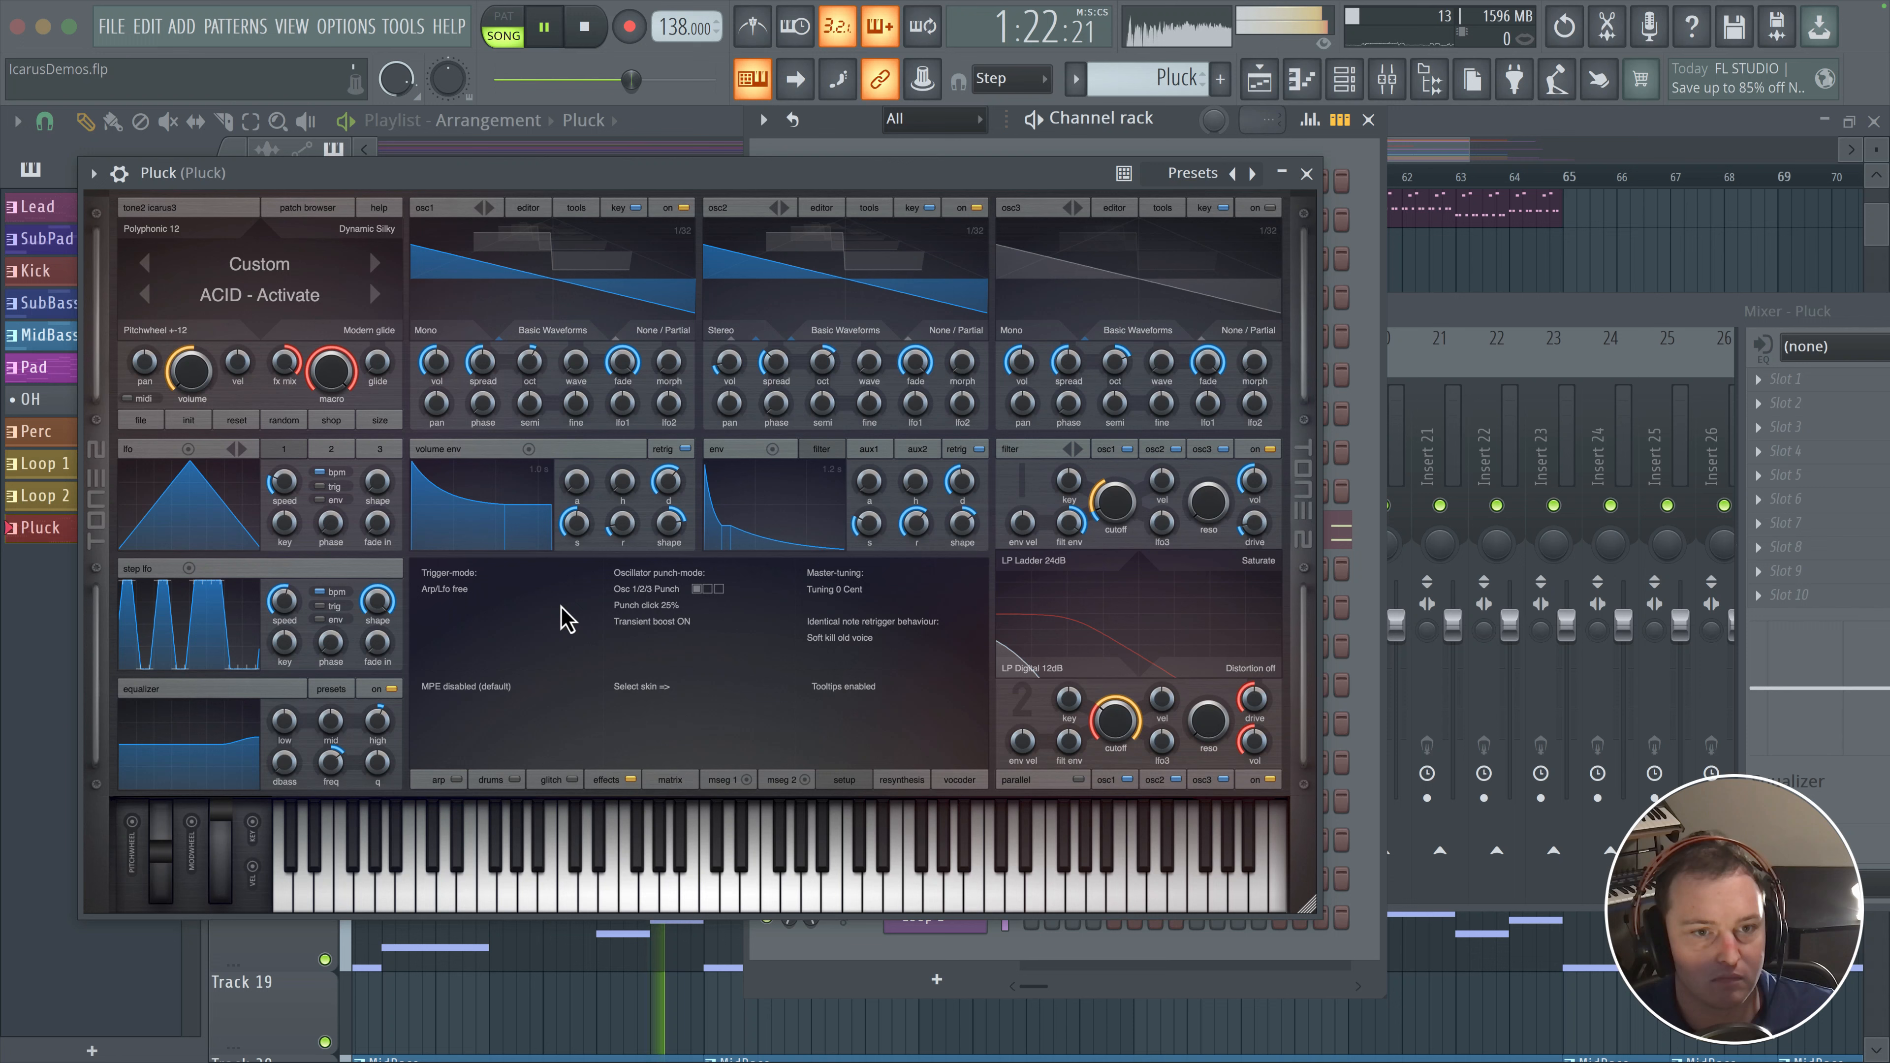
click(454, 594)
click(457, 589)
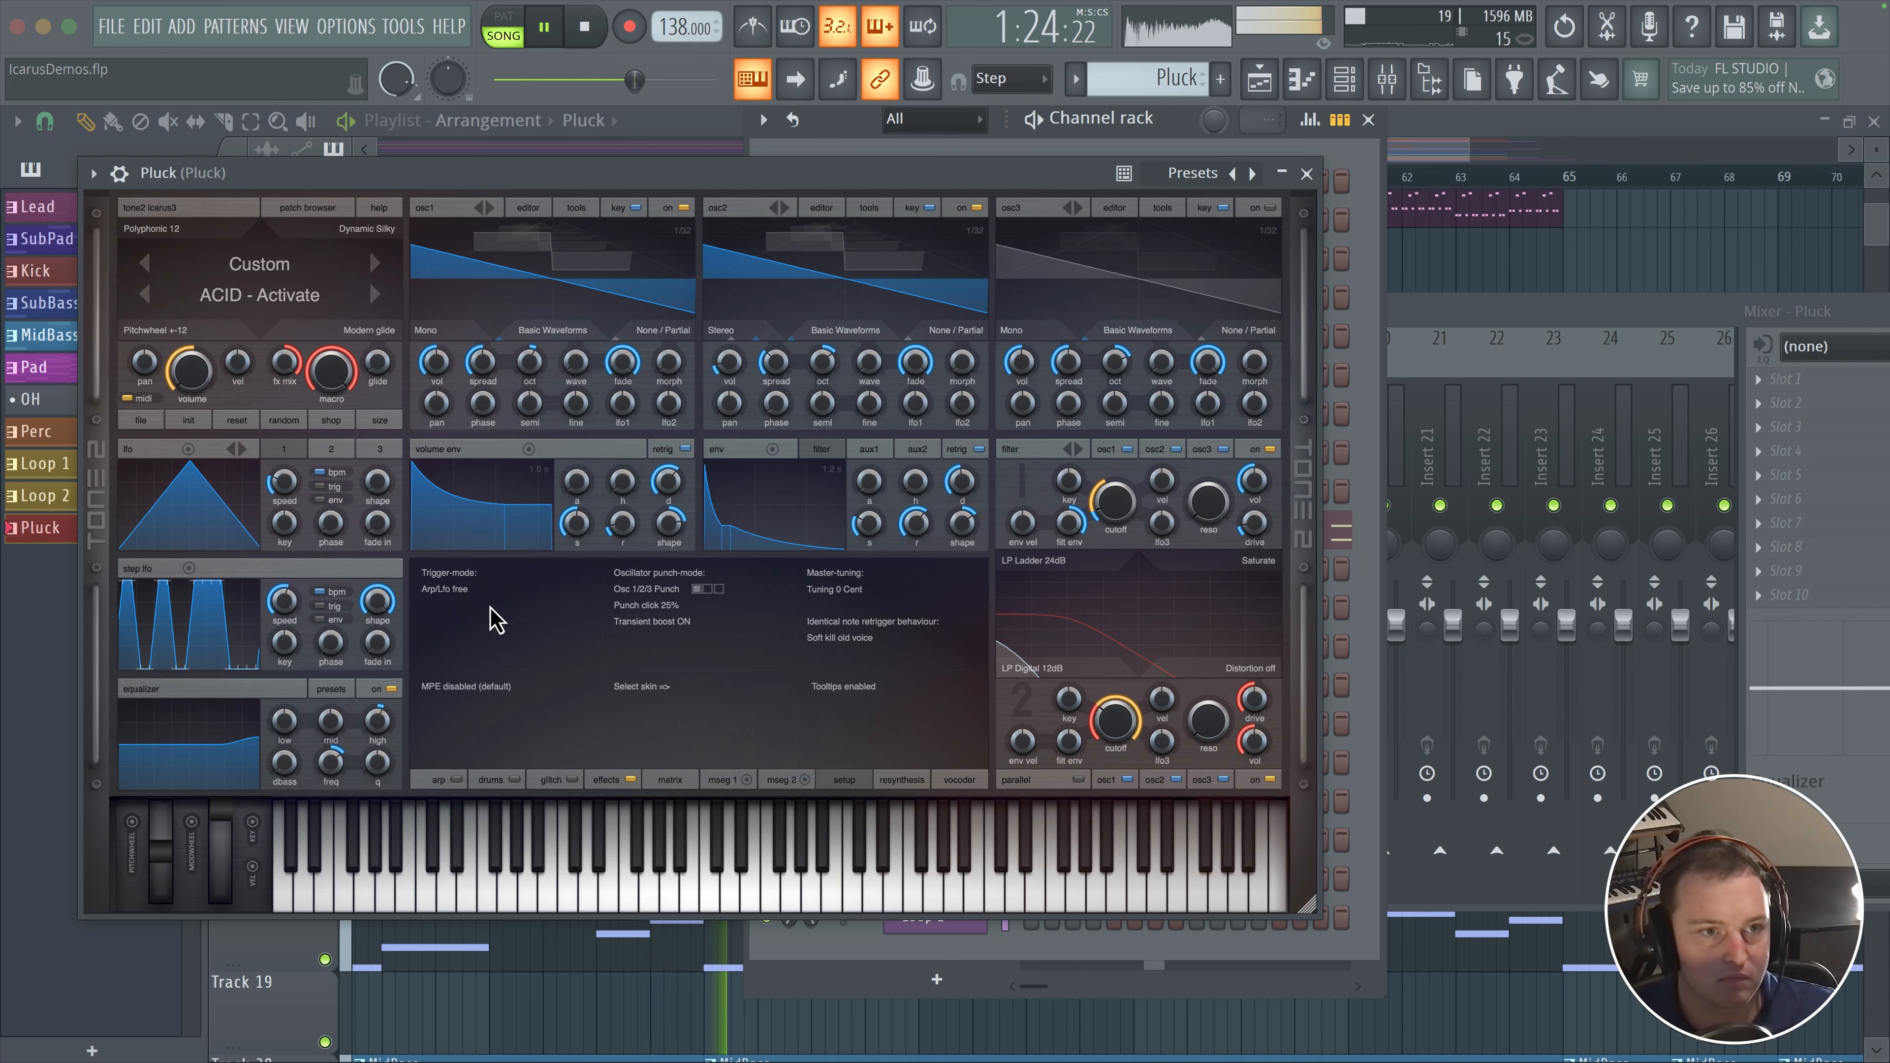
- Set Mseg 1's speed to 1/2, audition the part from about bar 62, and close the synth window
click(723, 780)
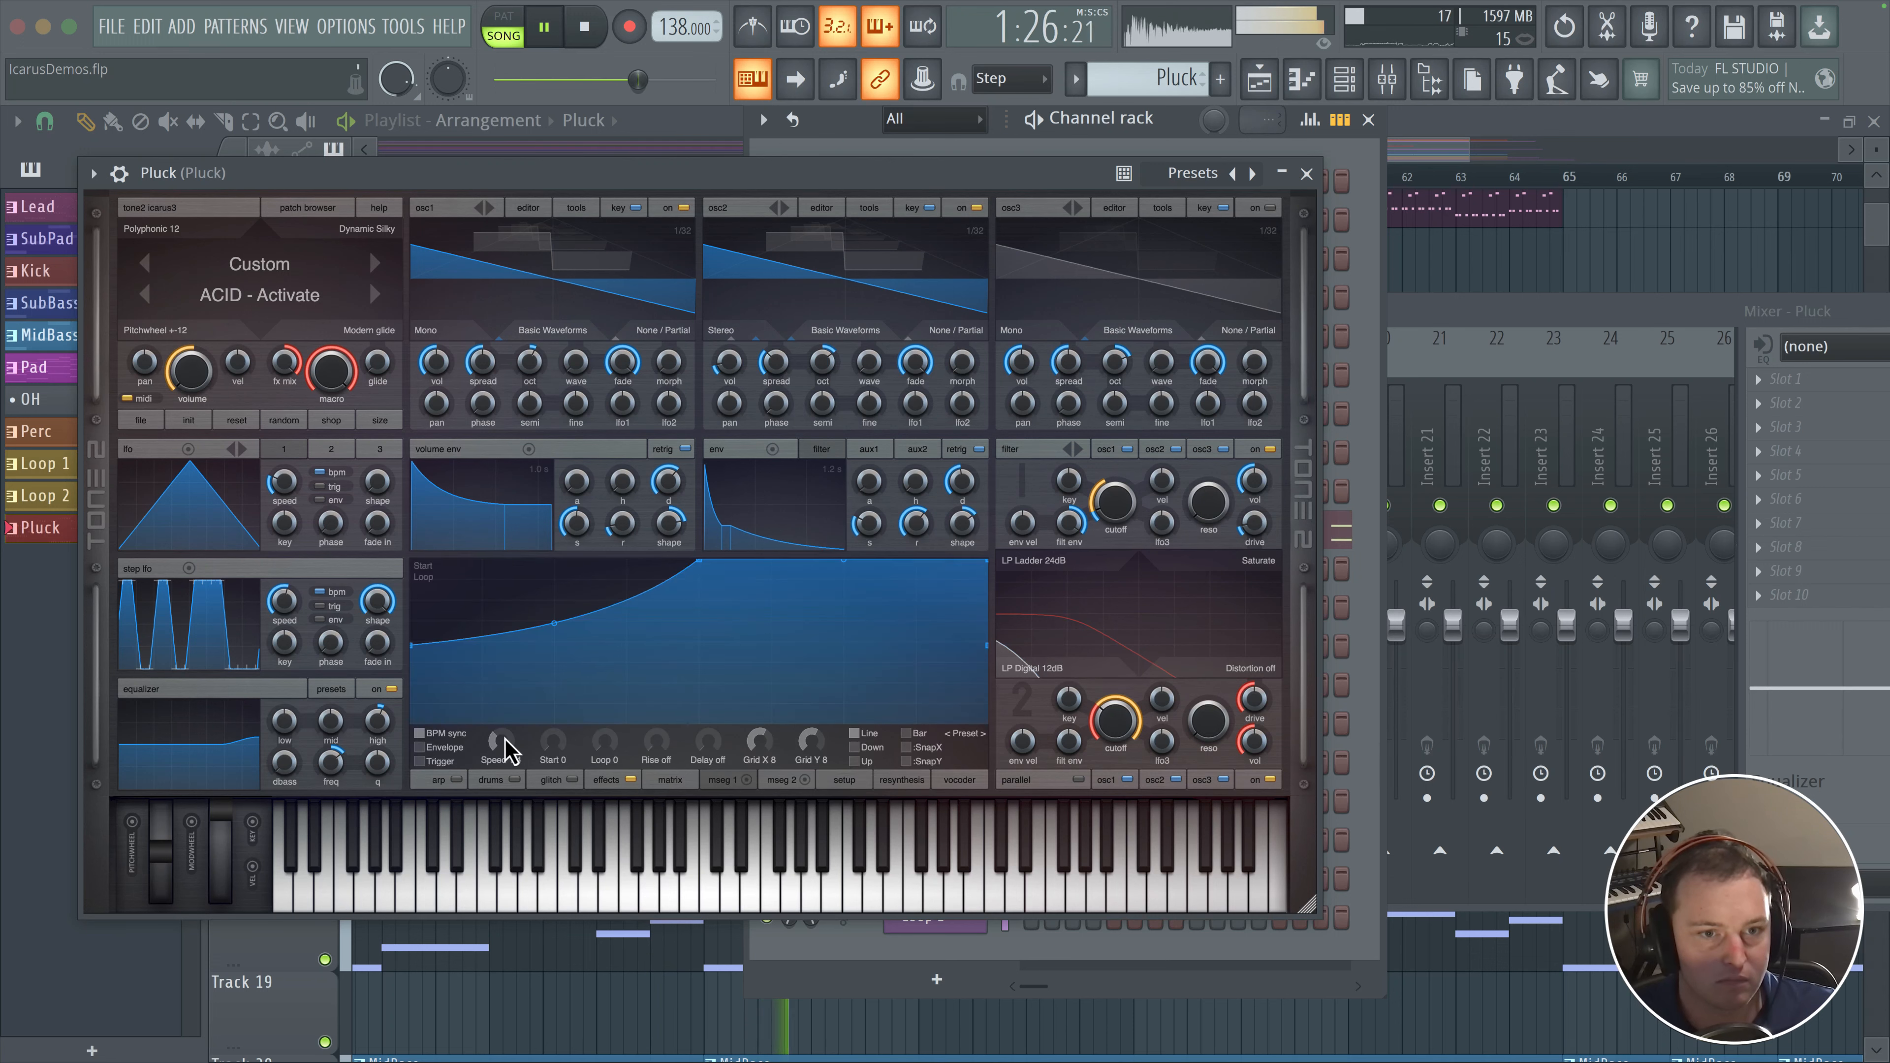
key(space)
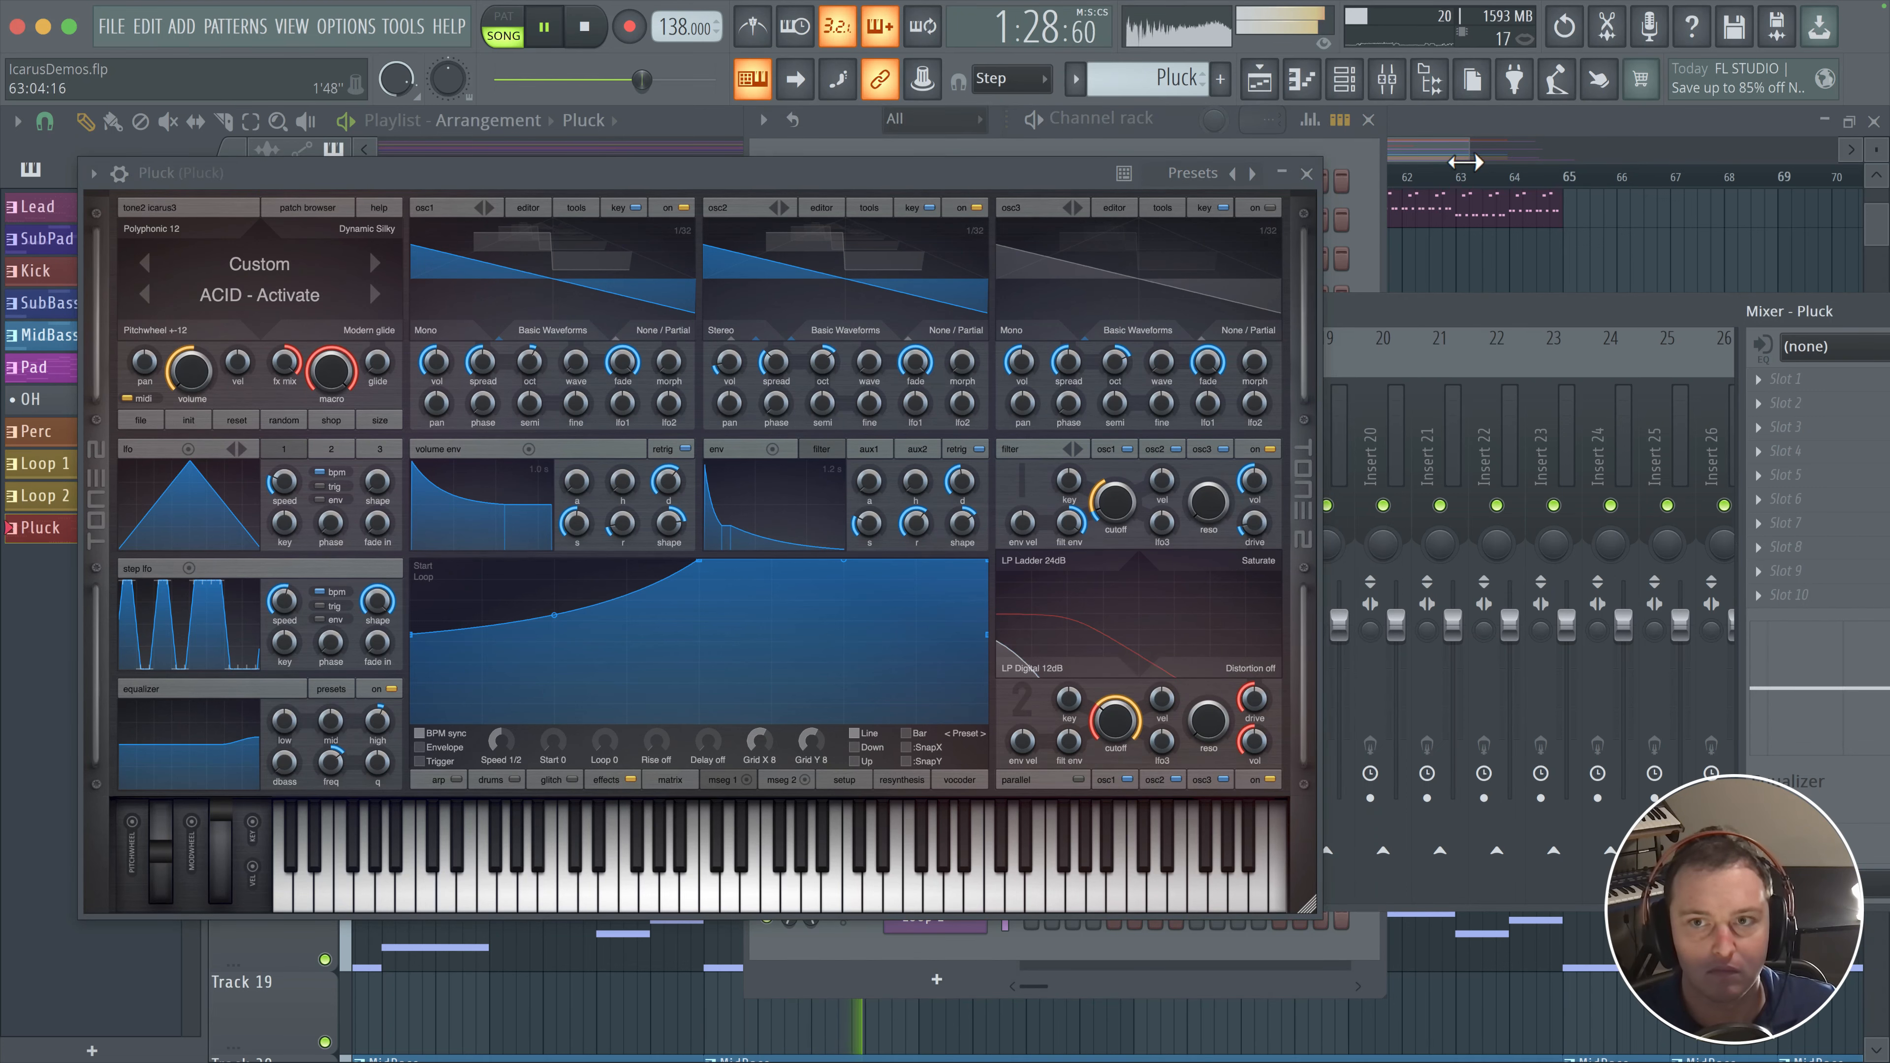
drag(1460, 177, 1408, 177)
click(1393, 83)
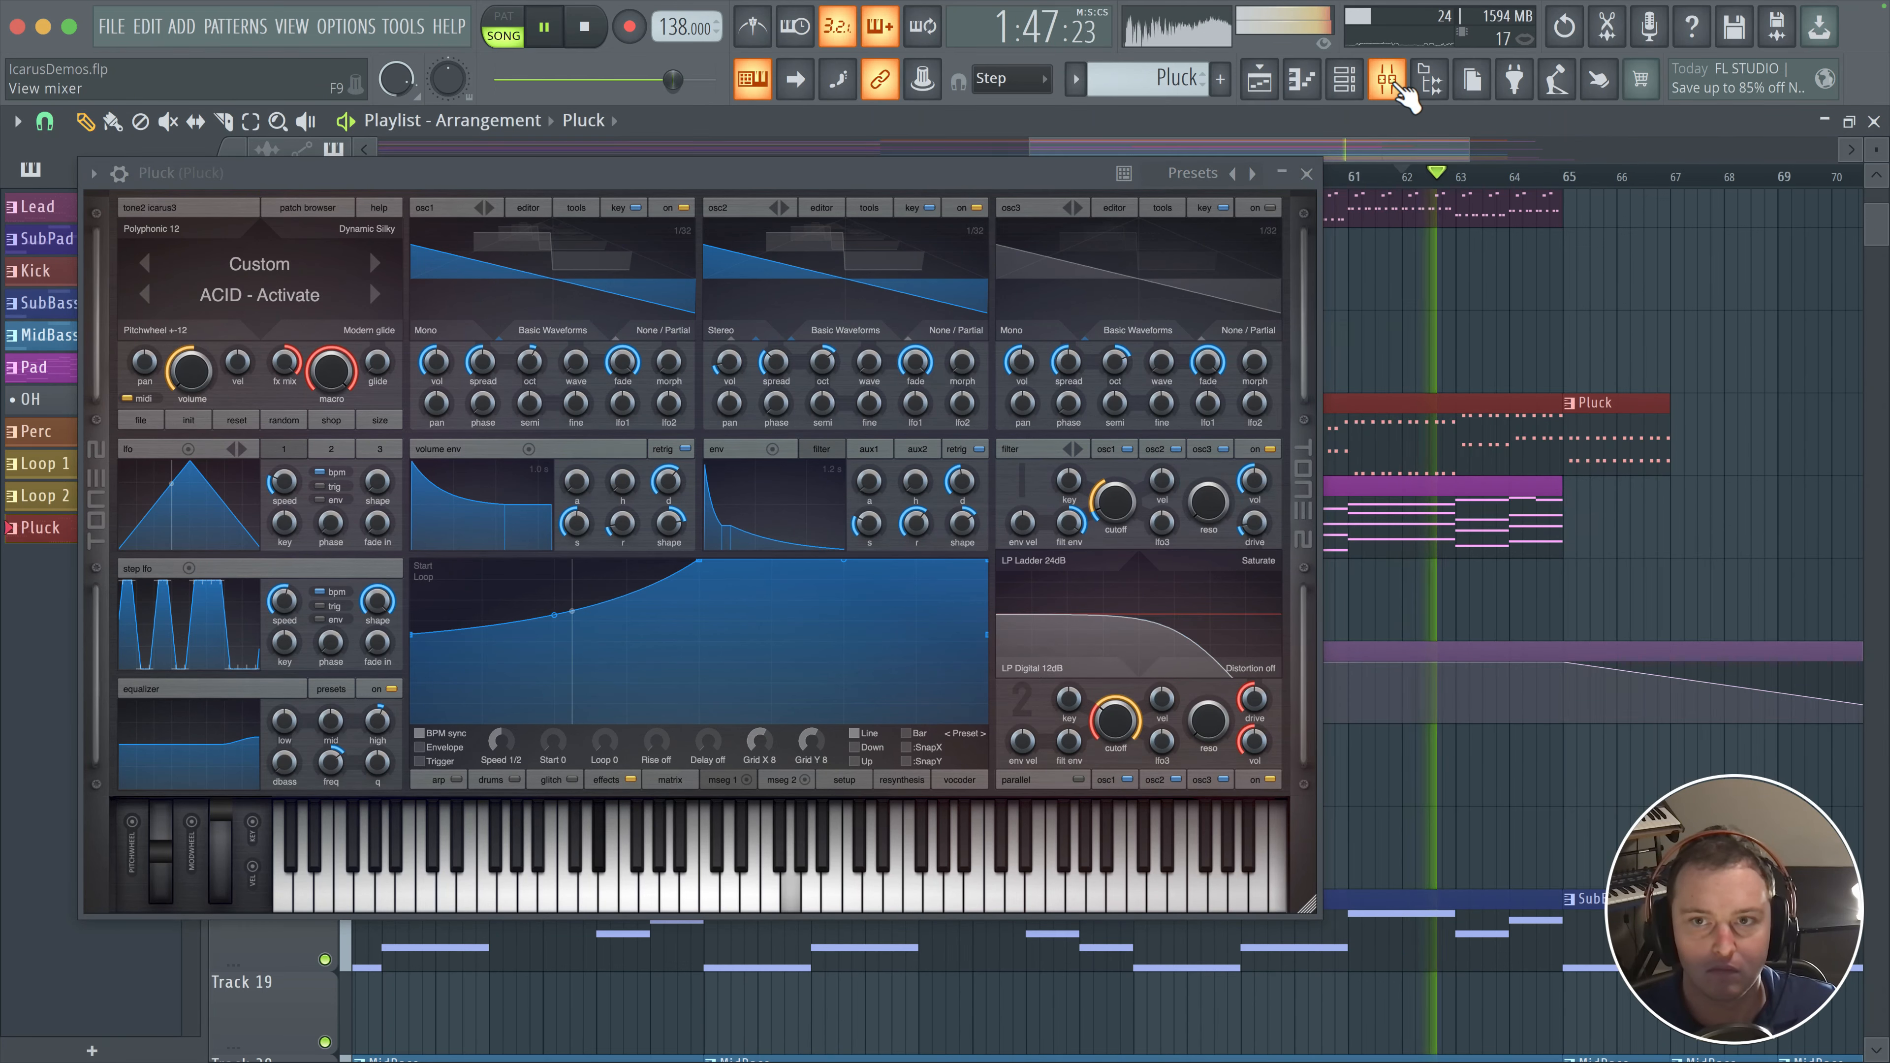
click(1307, 173)
key(space)
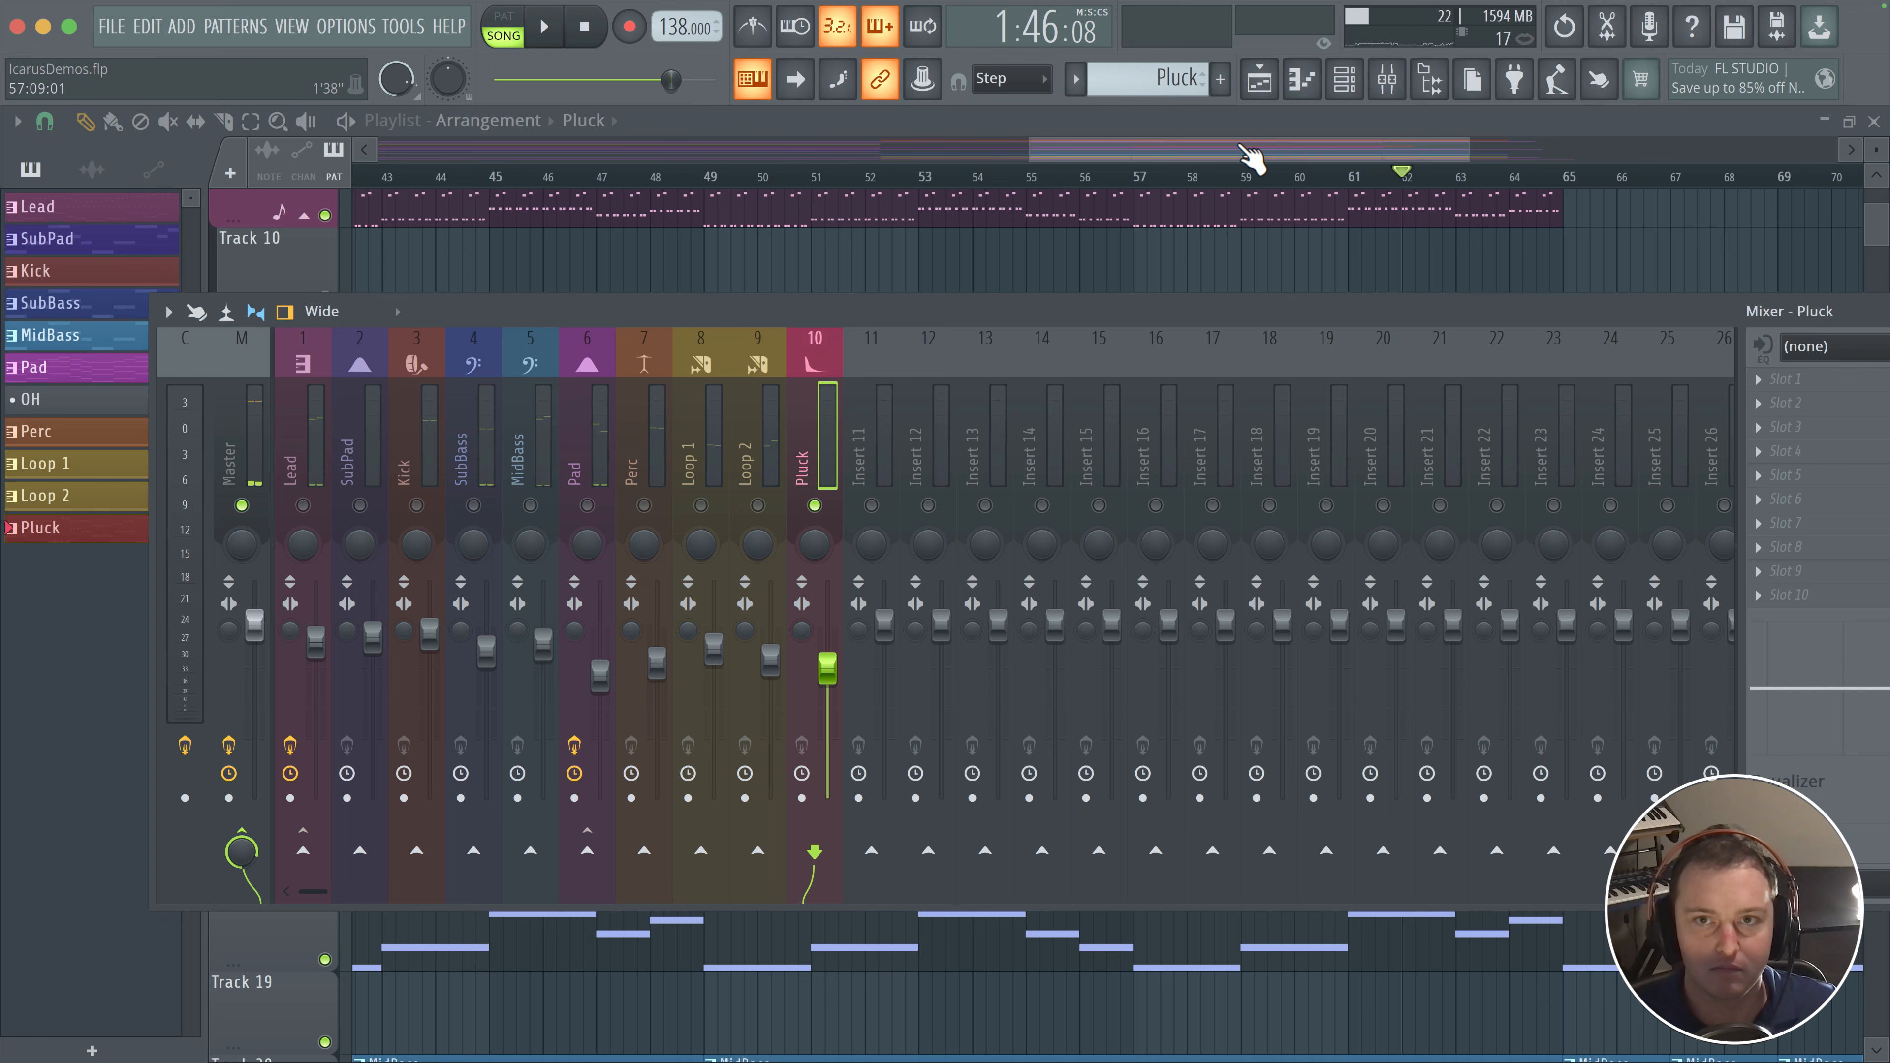
- Reopen the Pluck synth and raise the start level of the Mseg 1 curve while testing notes
click(1344, 79)
click(975, 528)
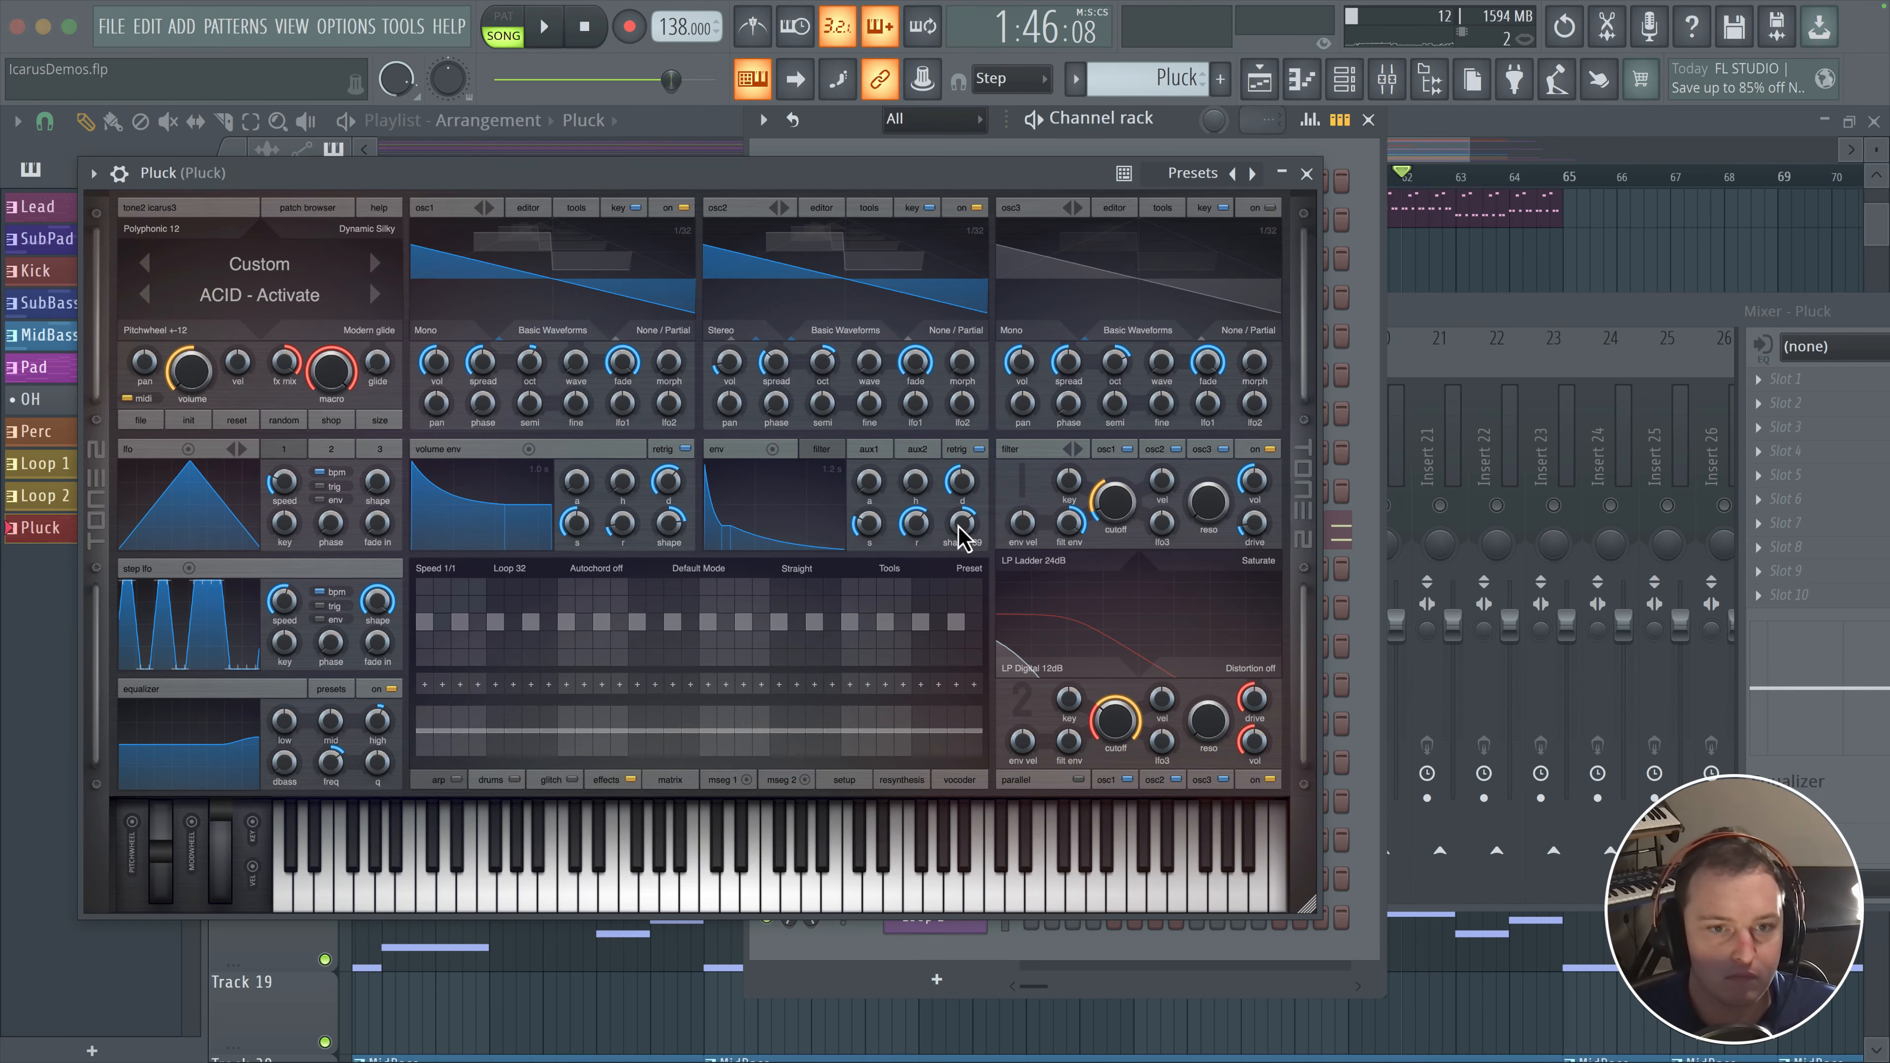
click(608, 780)
click(719, 780)
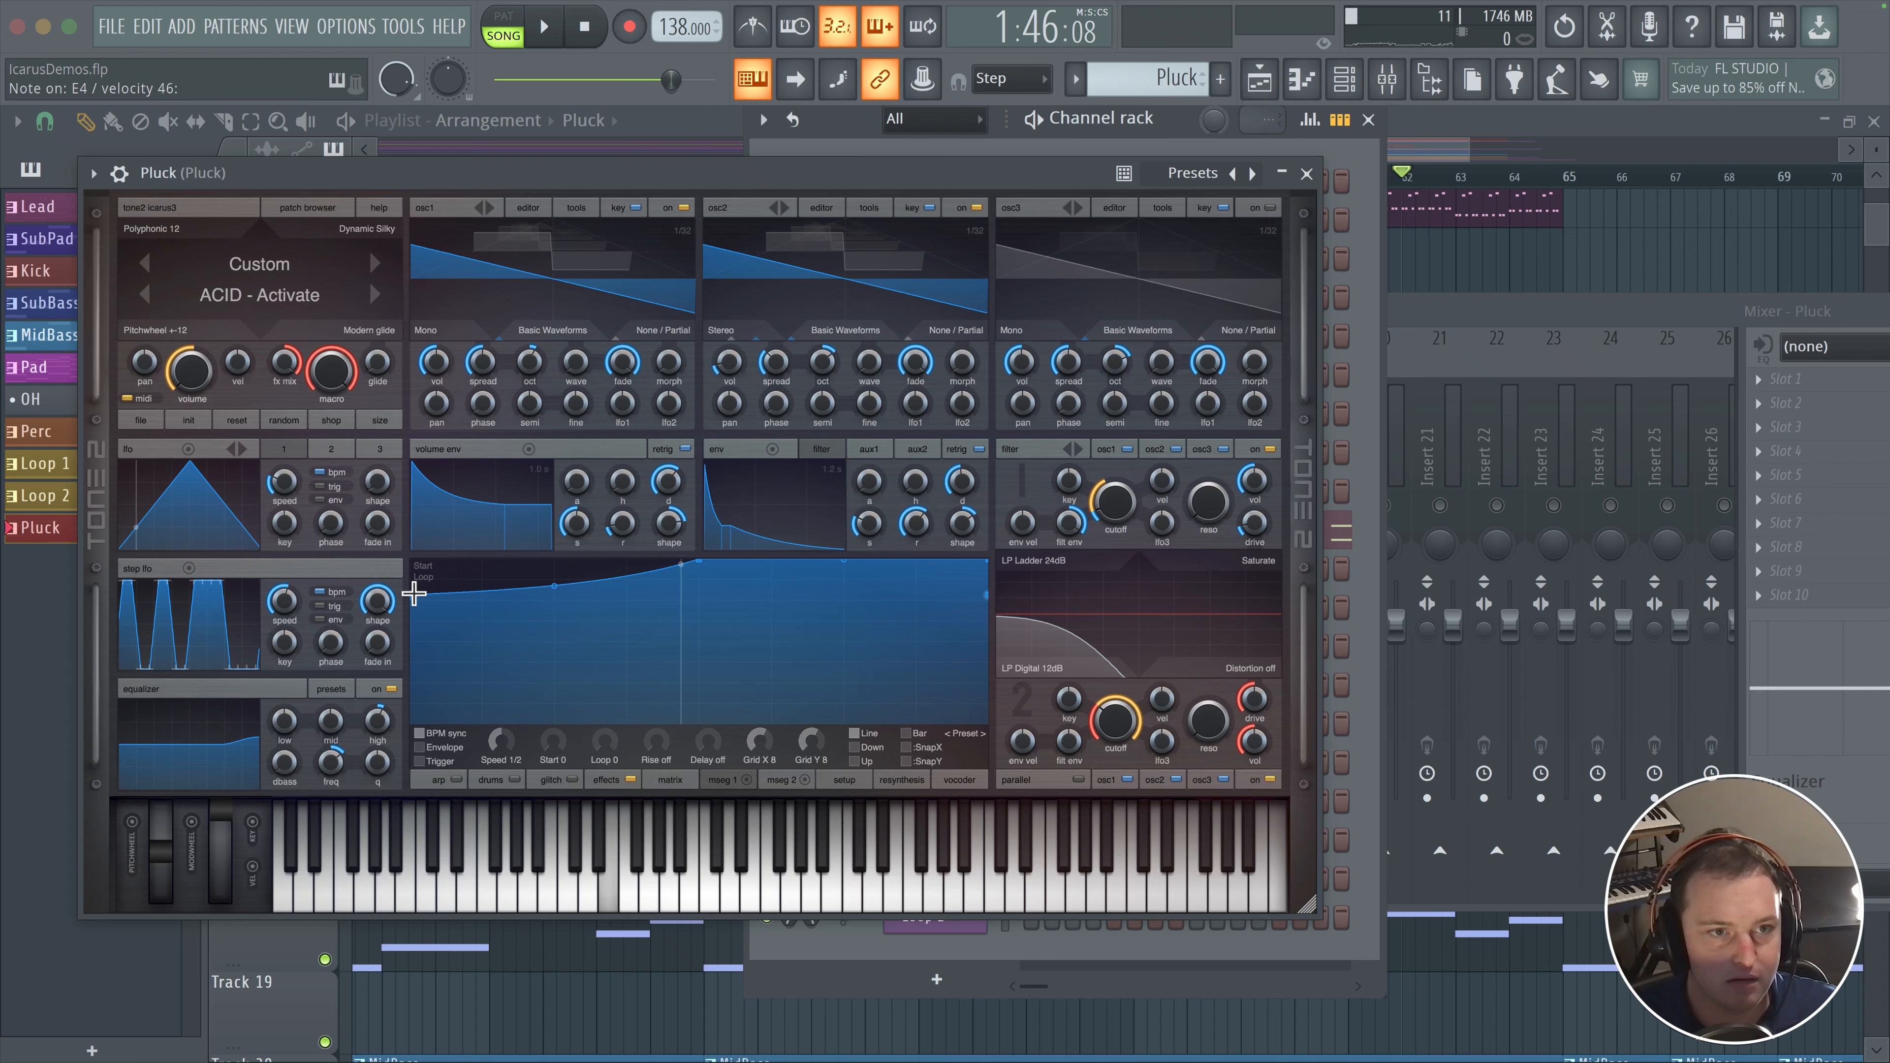
drag(415, 594, 417, 638)
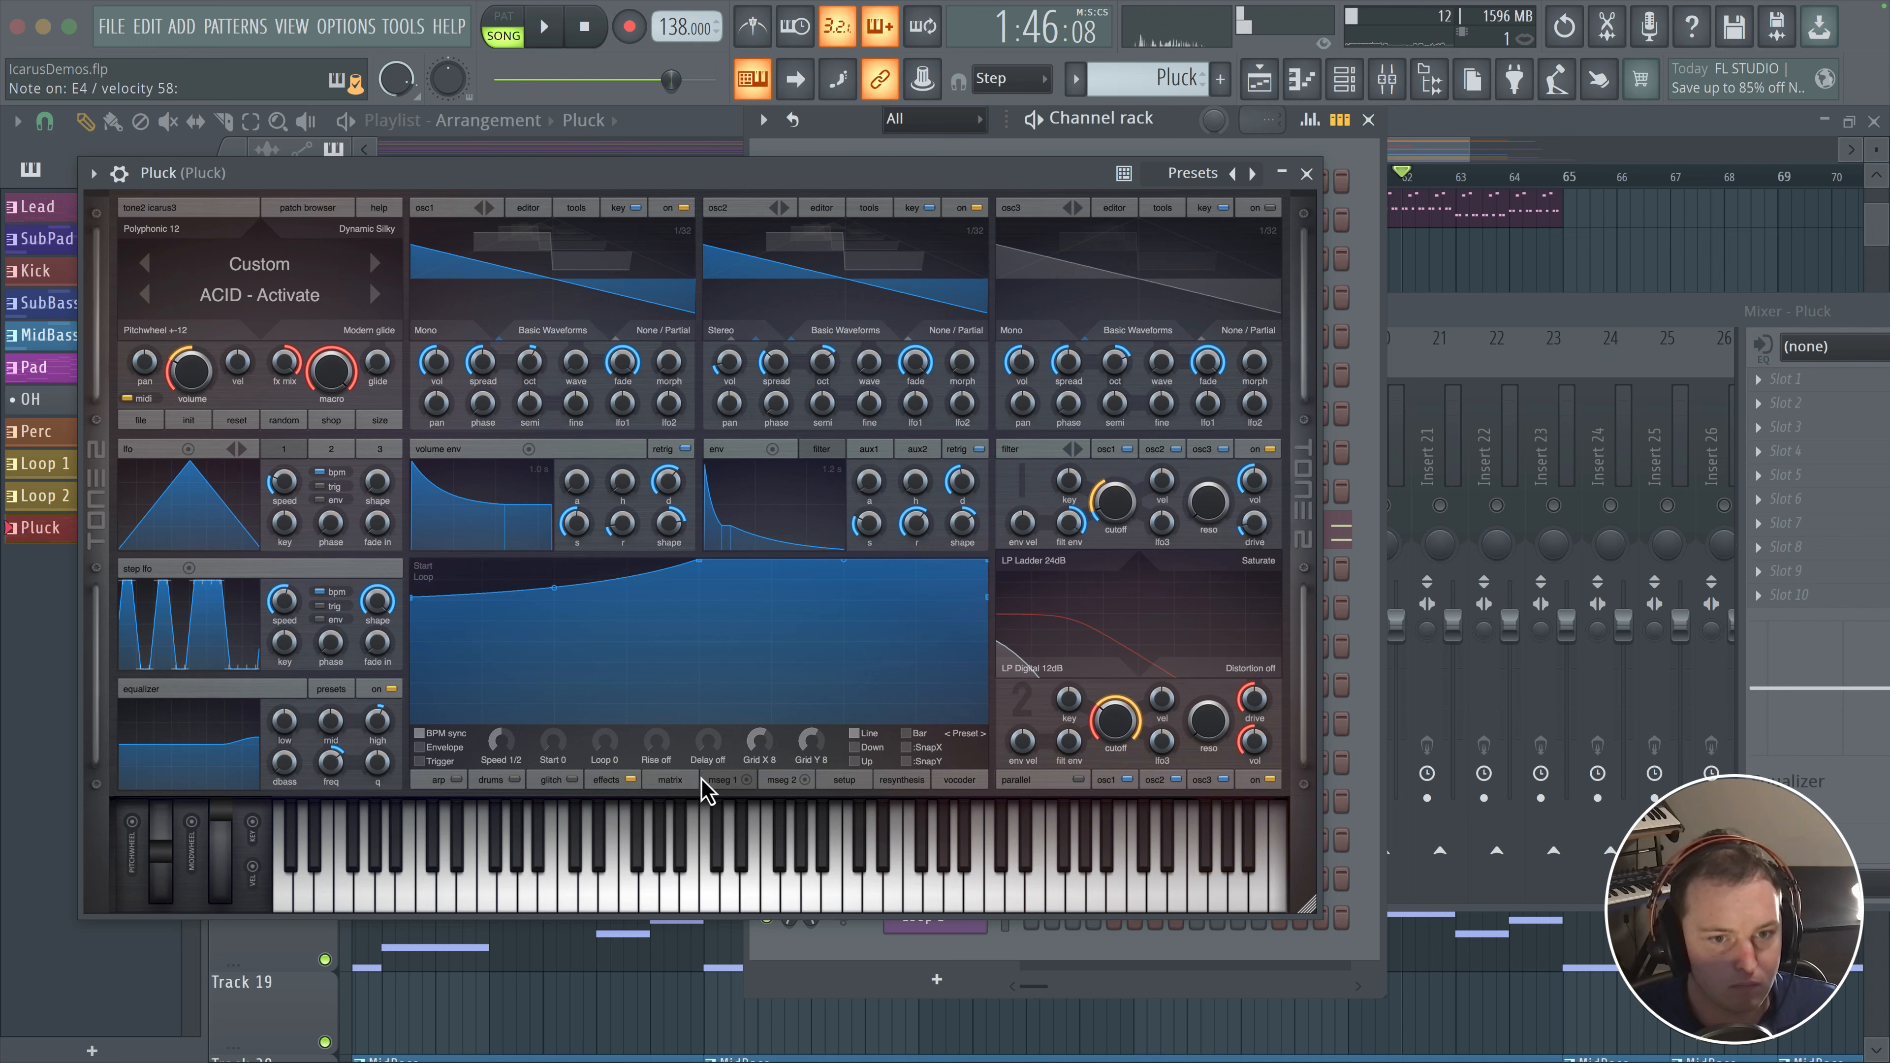
- Review the Arp/Lfo trigger-mode choices without changing the mode, and return to the Mseg 1 curve
click(835, 783)
click(451, 588)
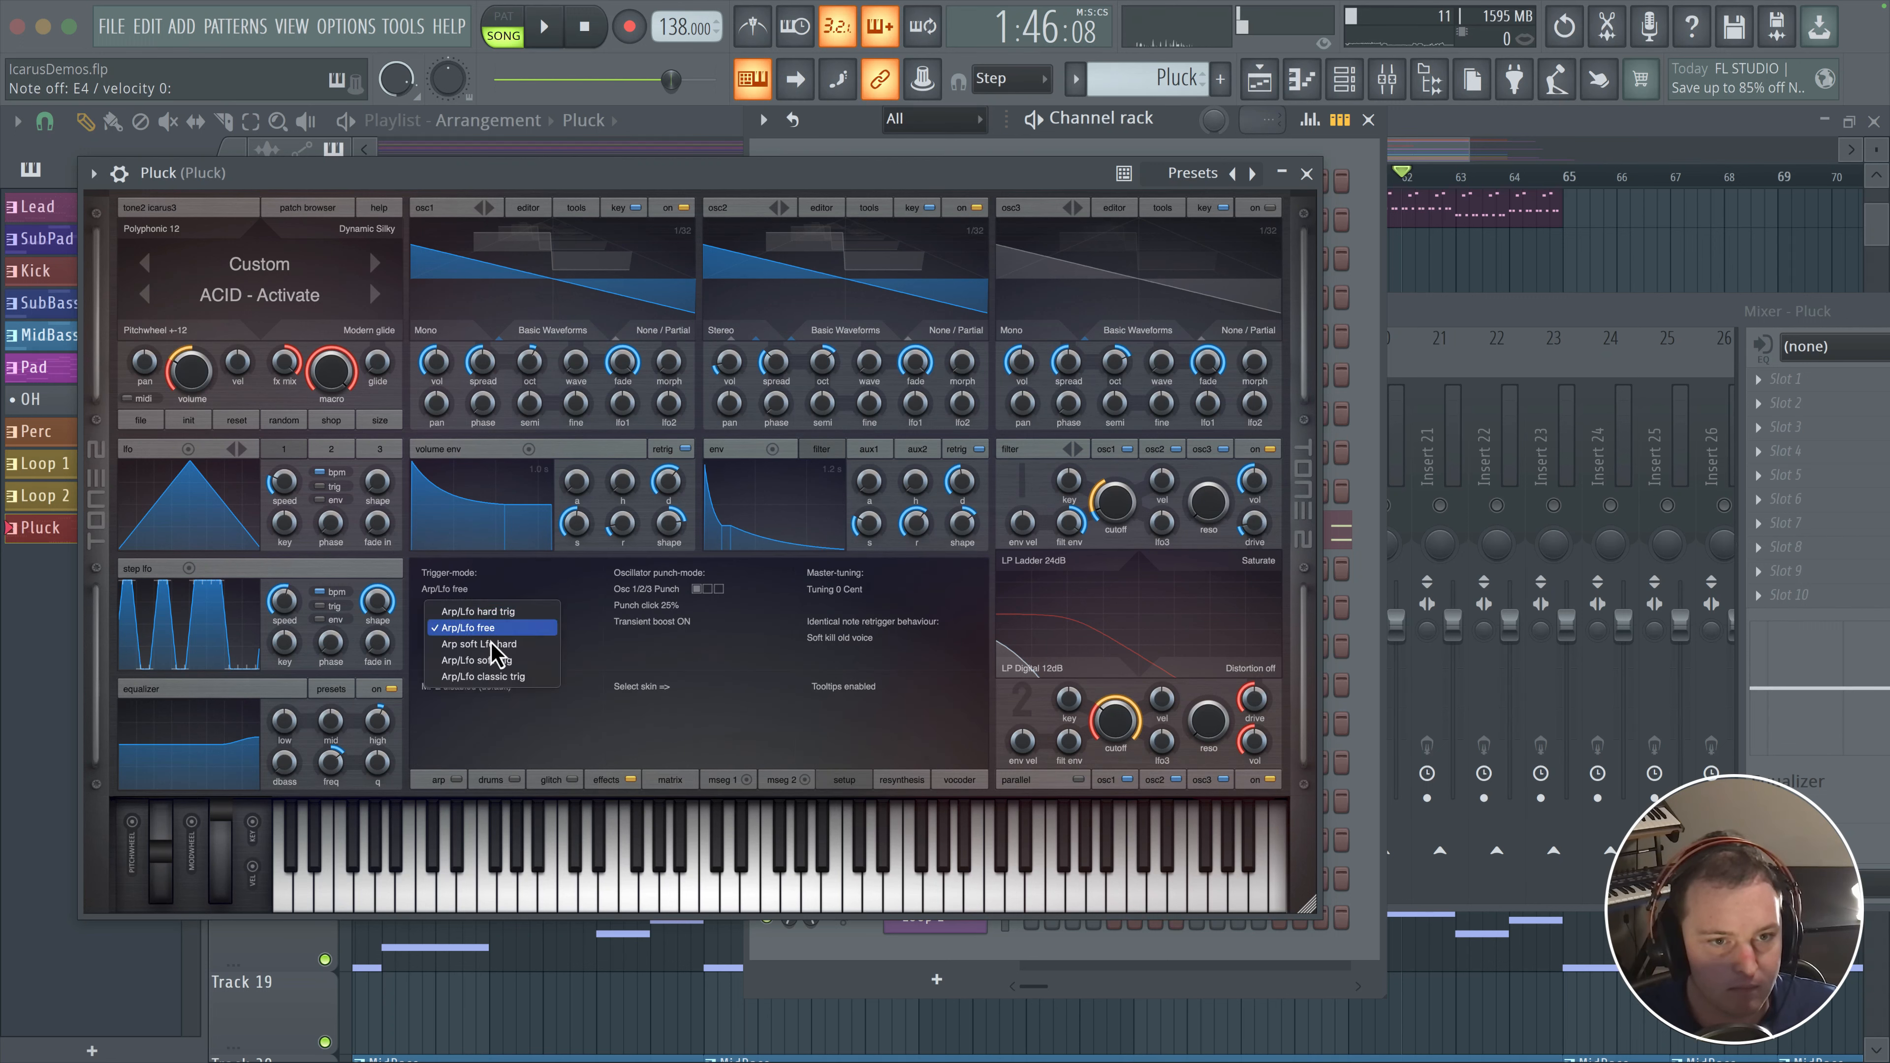
click(574, 733)
click(710, 781)
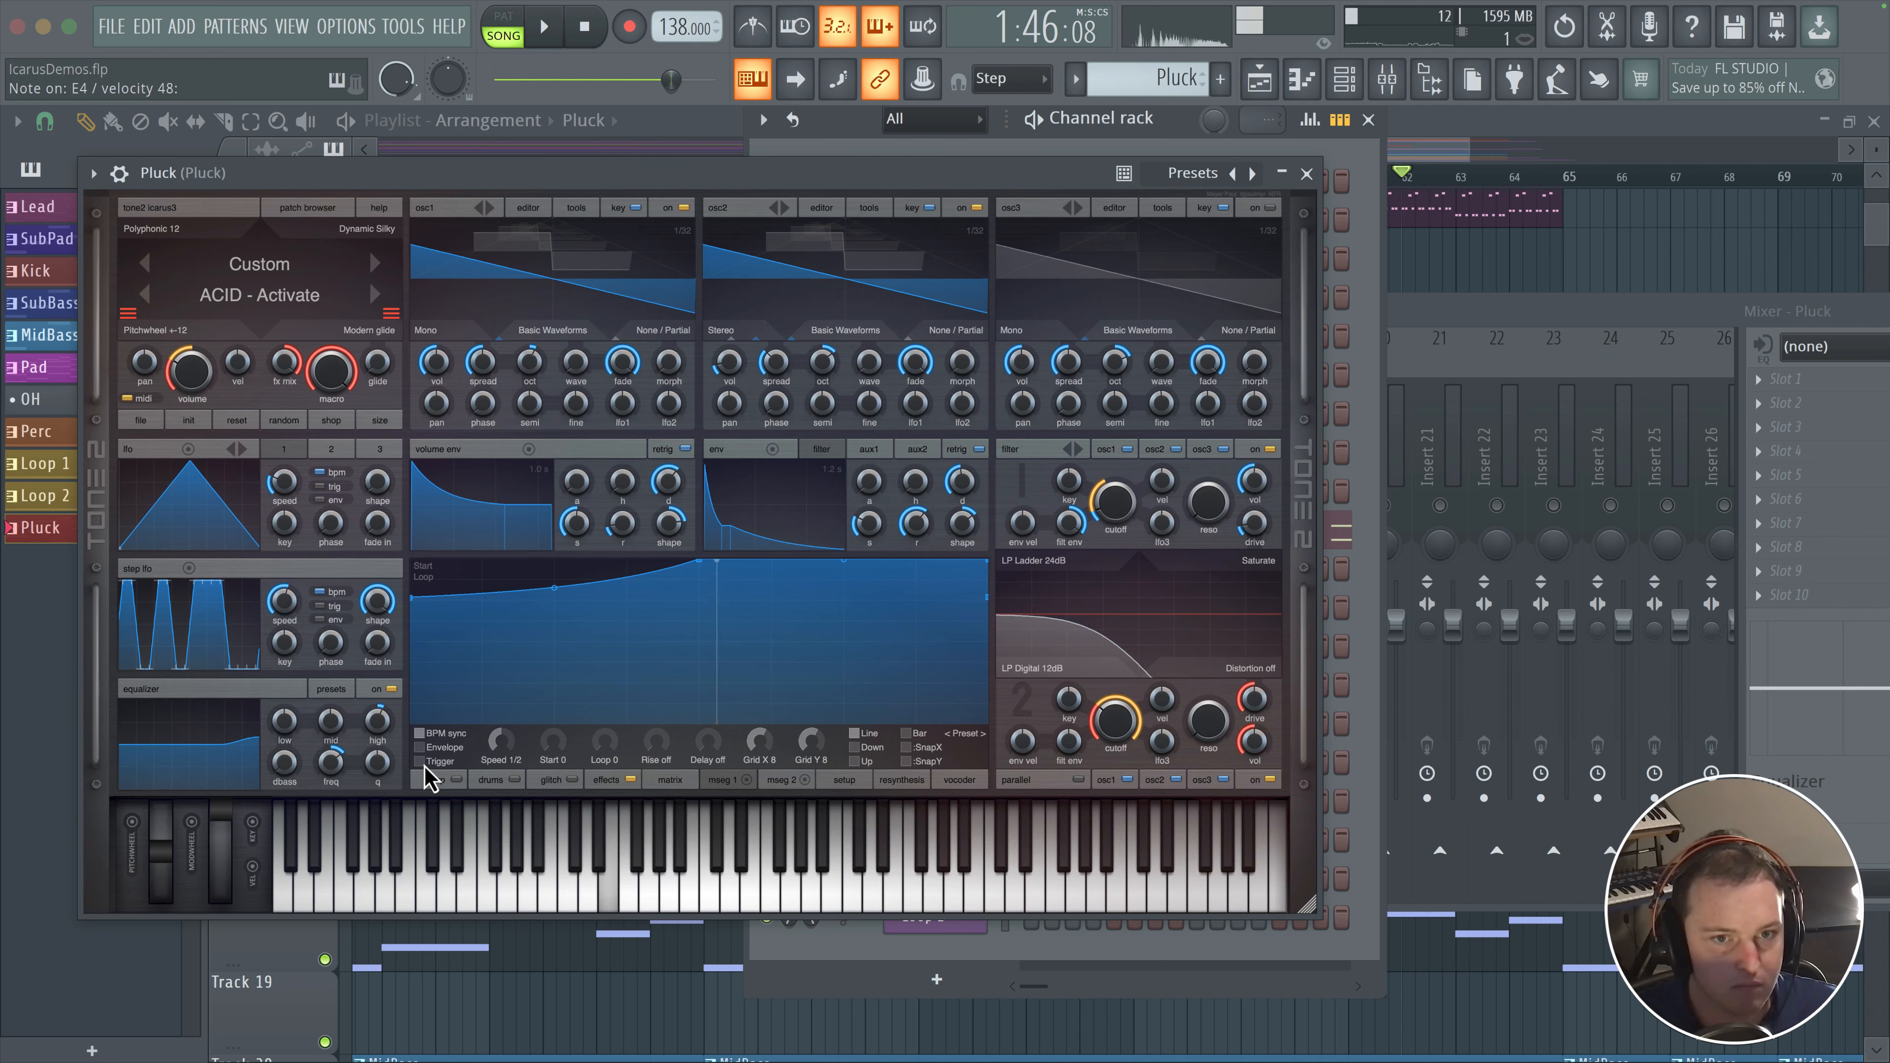
- Lower the start level of the Mseg 1 curve during playback and close the Pluck synth window
key(space)
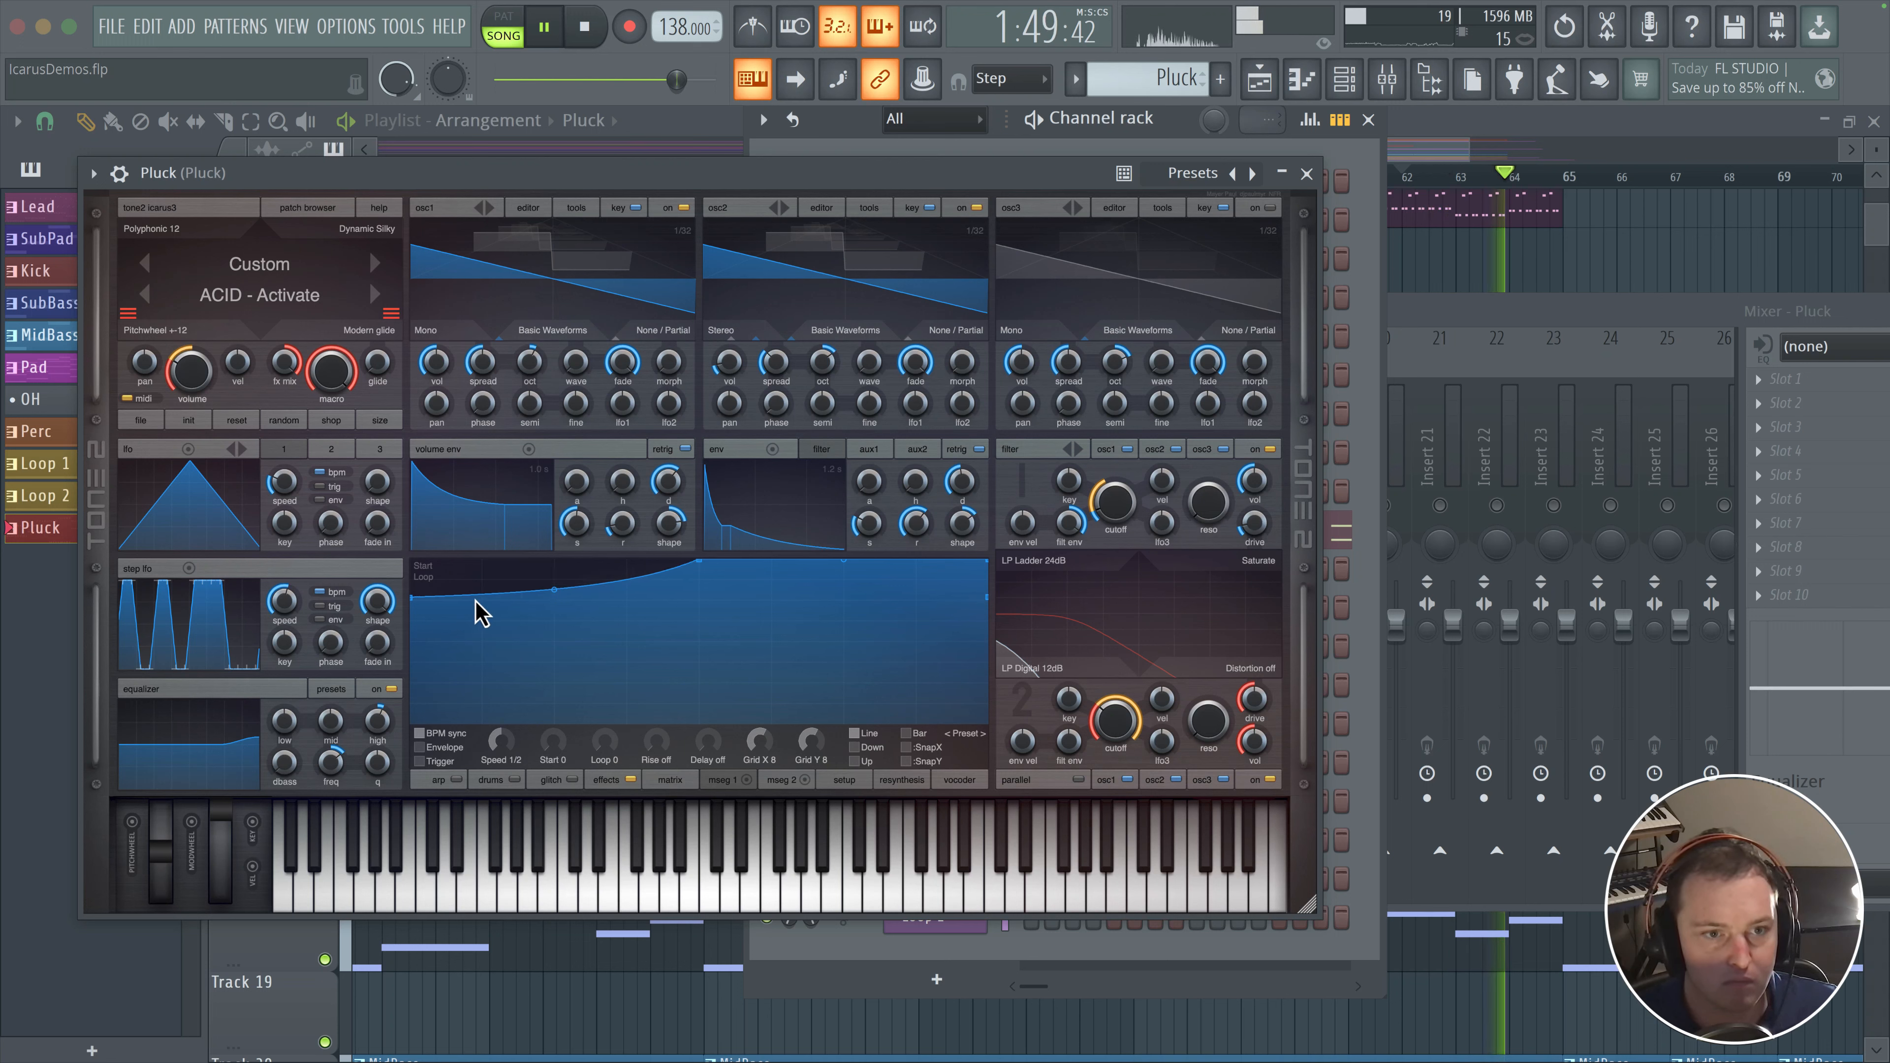
drag(410, 599, 410, 676)
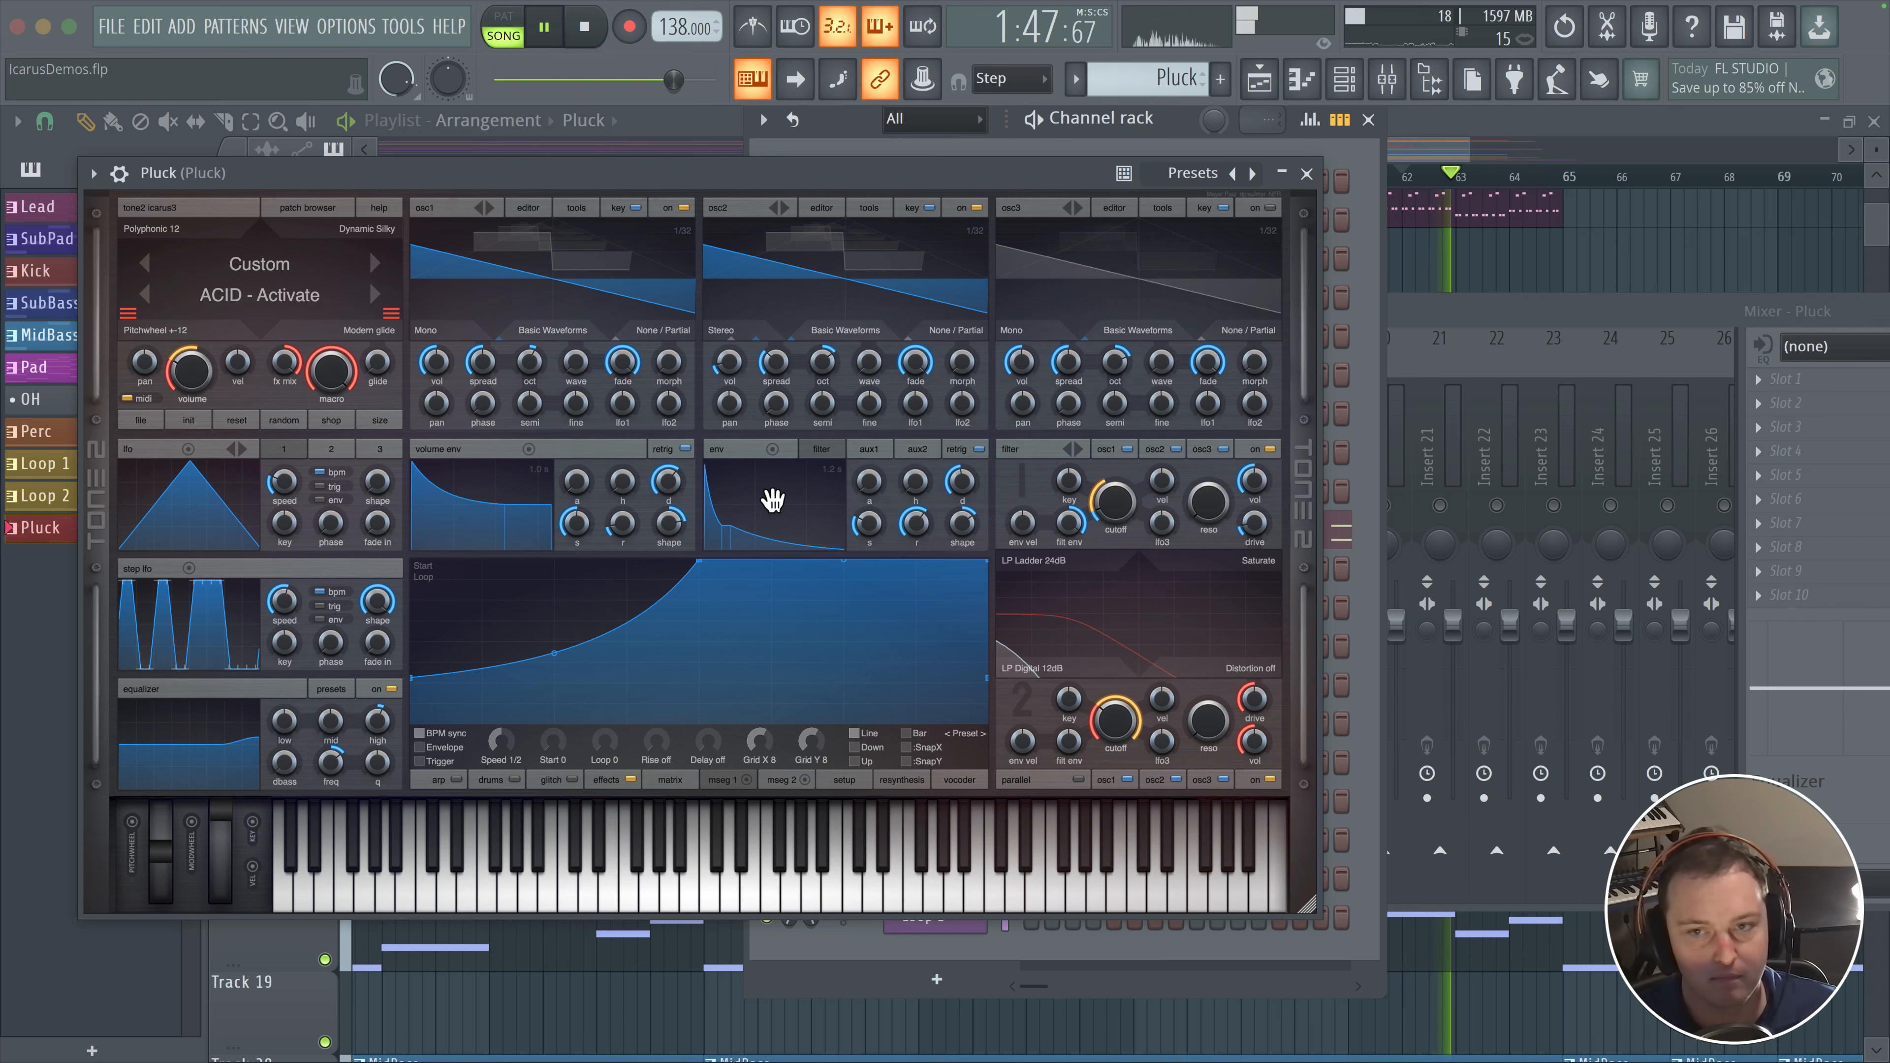
click(1481, 316)
click(1307, 173)
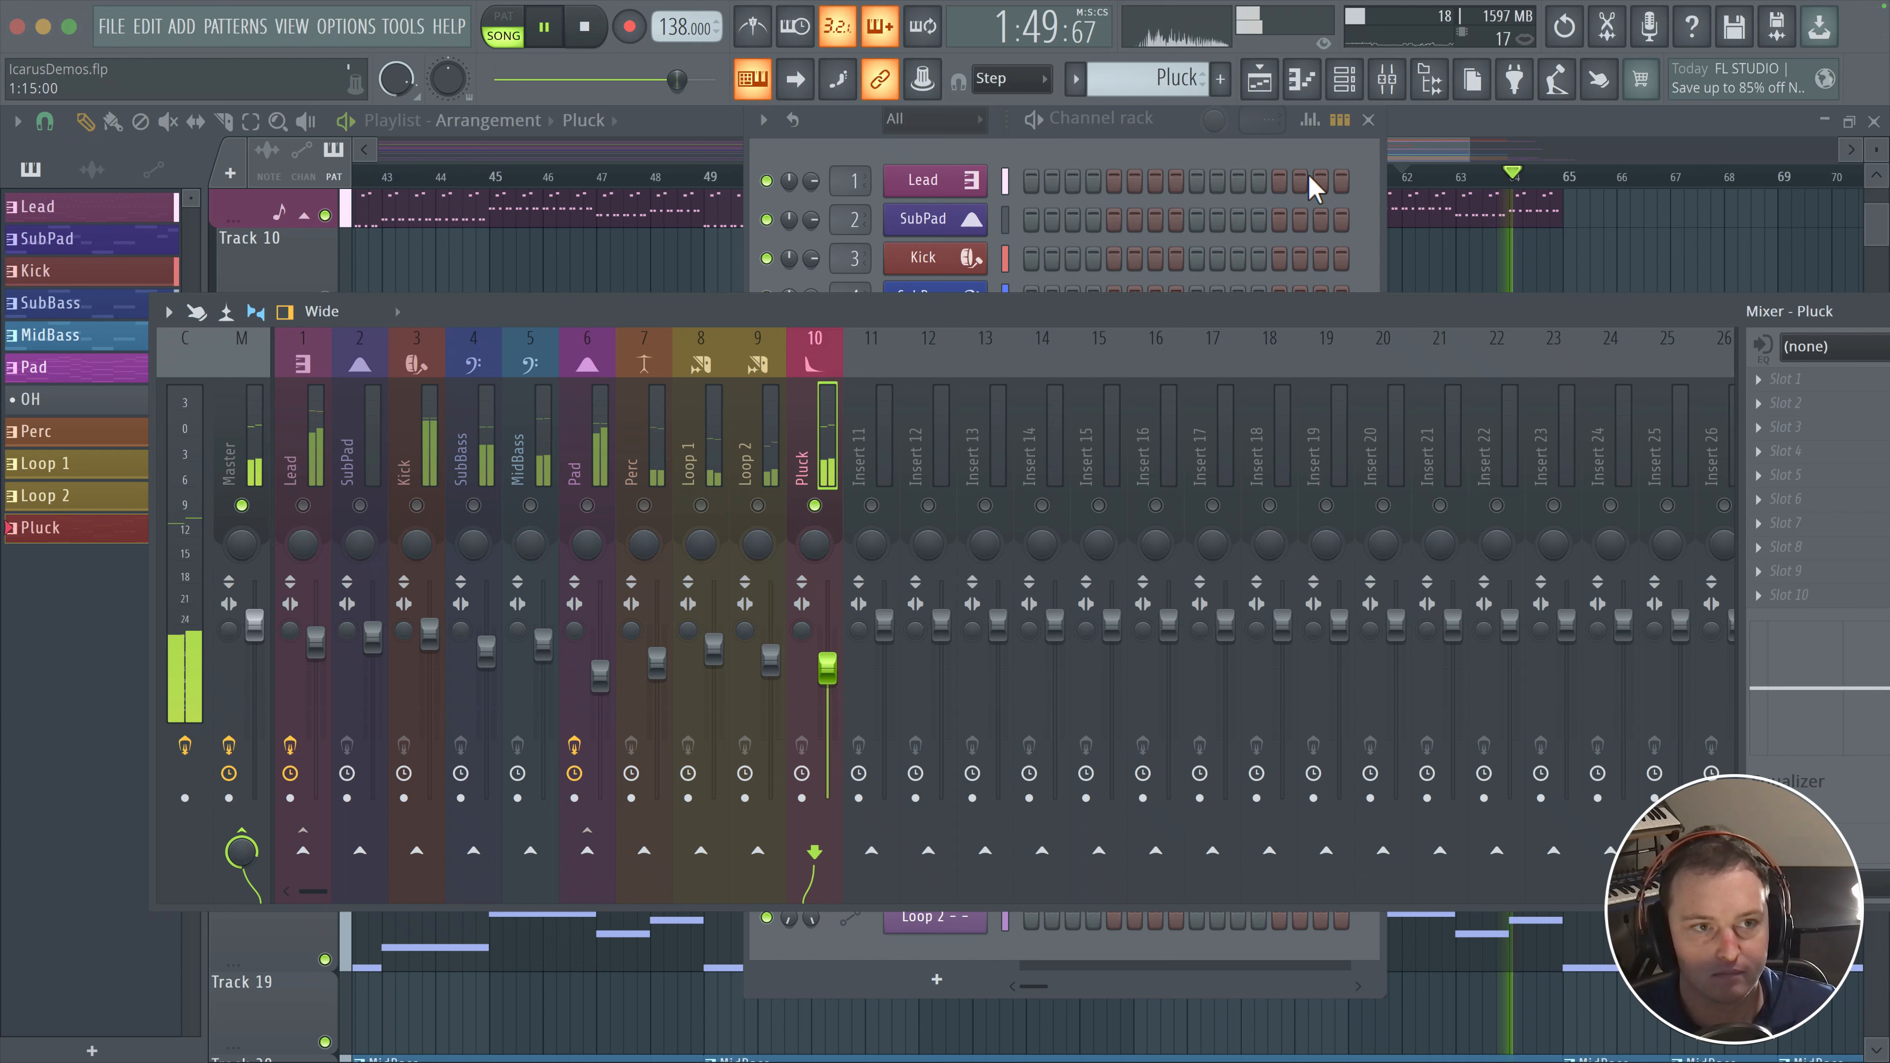
- Unsolo the Pluck mixer track and raise its volume slightly while the full mix plays
right_click(816, 508)
key(space)
key(space)
drag(827, 656, 828, 649)
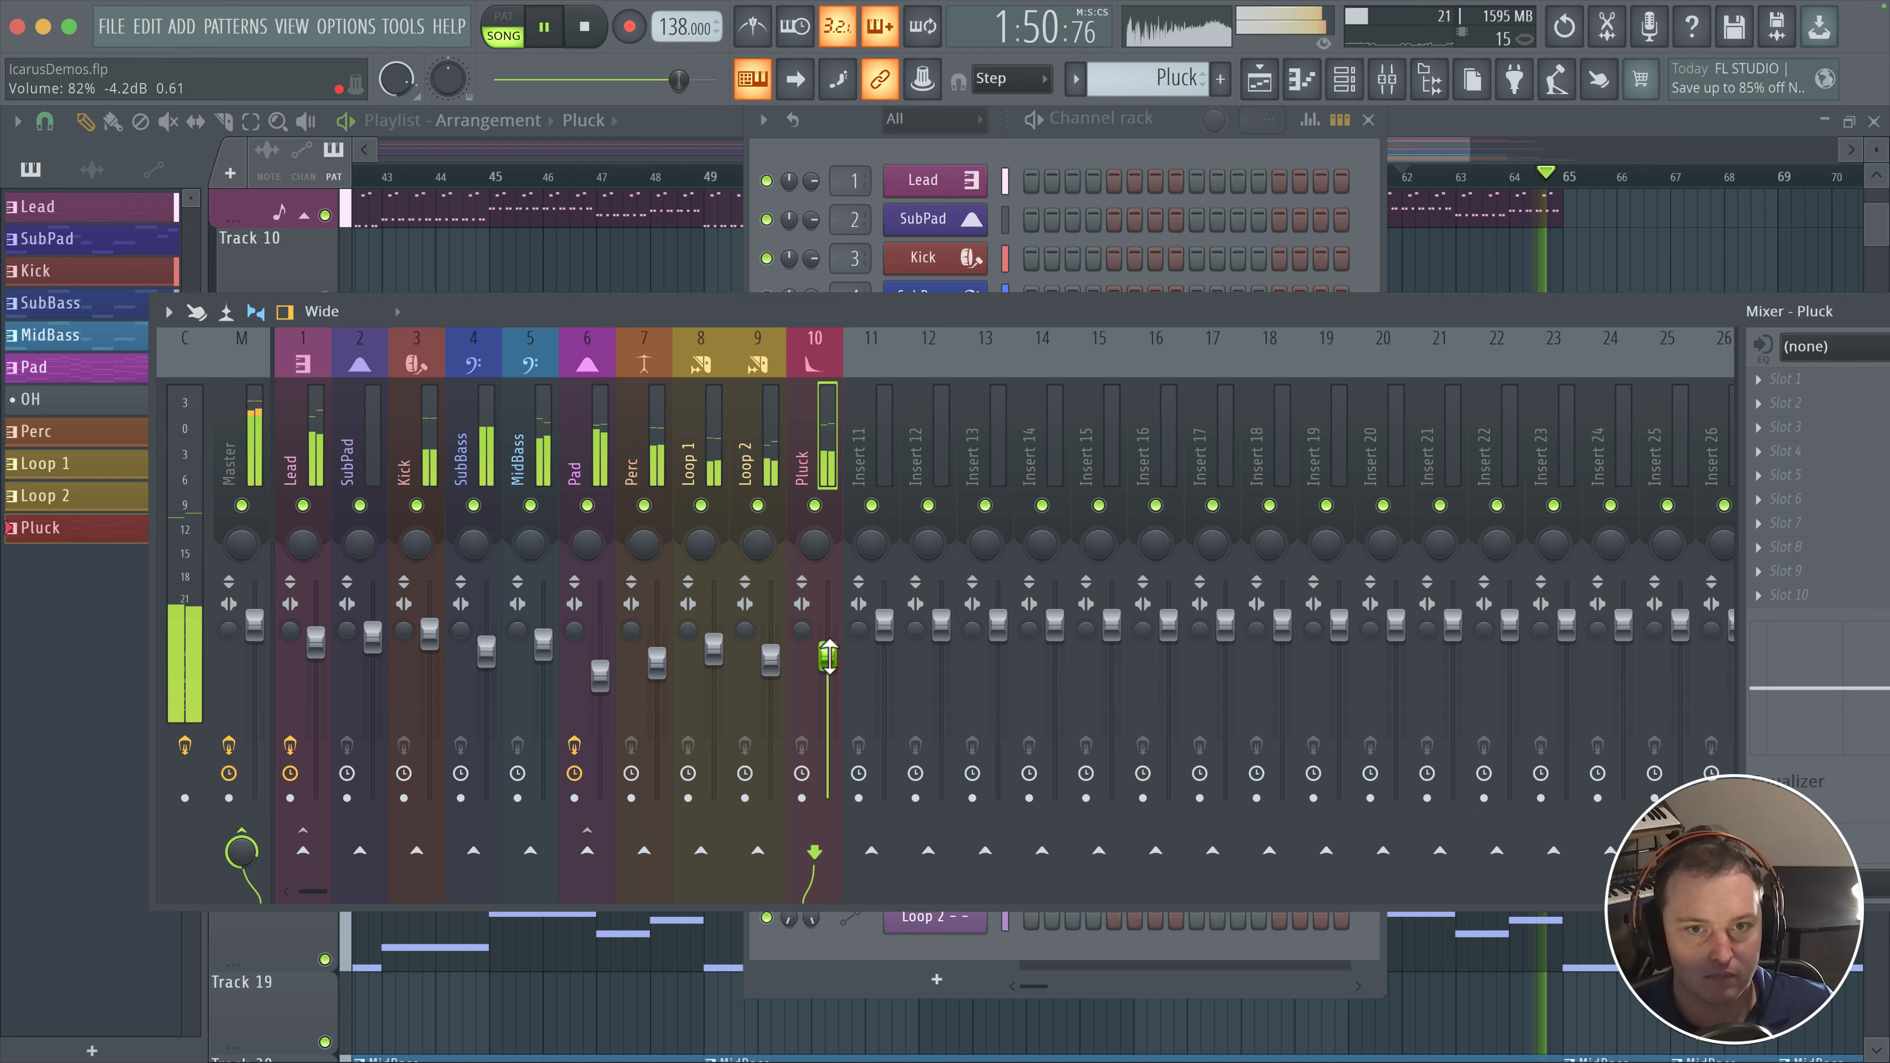
key(space)
key(space)
key(space)
click(662, 255)
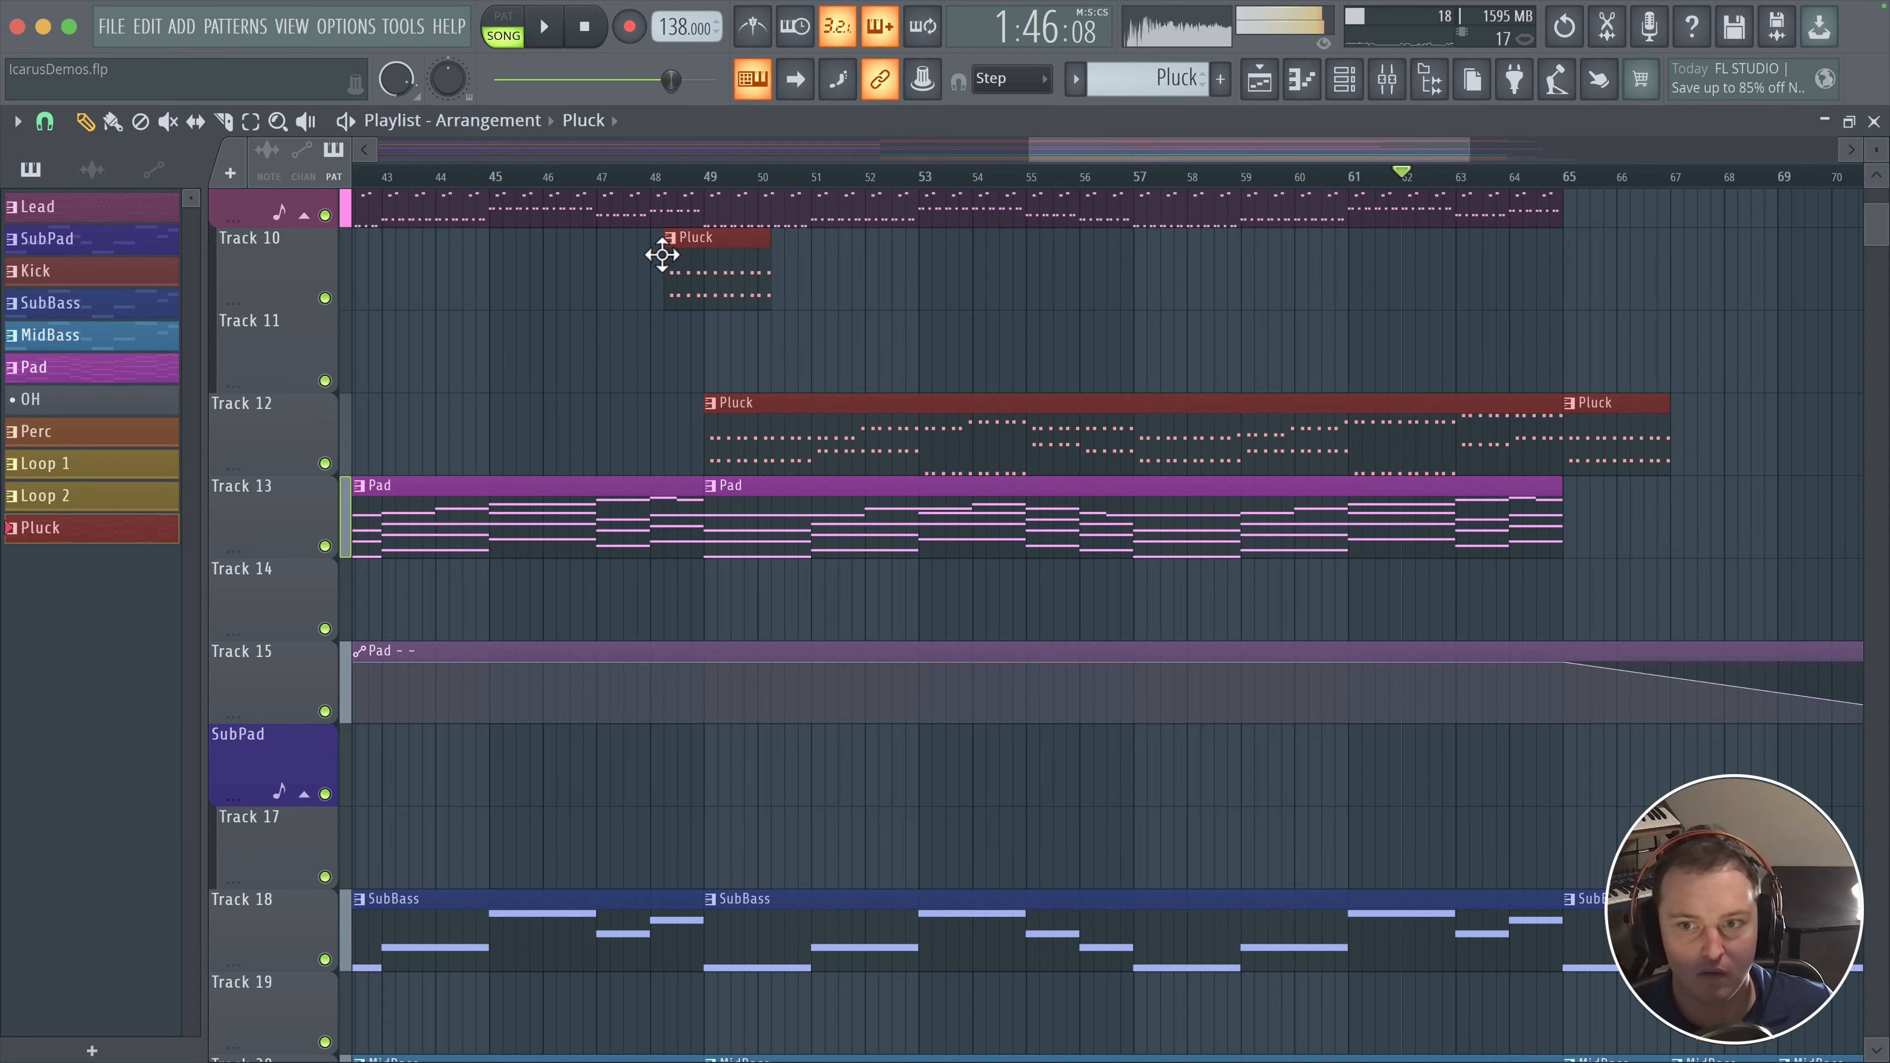
key(super+z)
key(space)
- Duplicate the two-bar Pluck clip on Track 12 to bars 67 and 69, and play the section
scroll(814, 287, right, 8)
scroll(814, 287, down, 1)
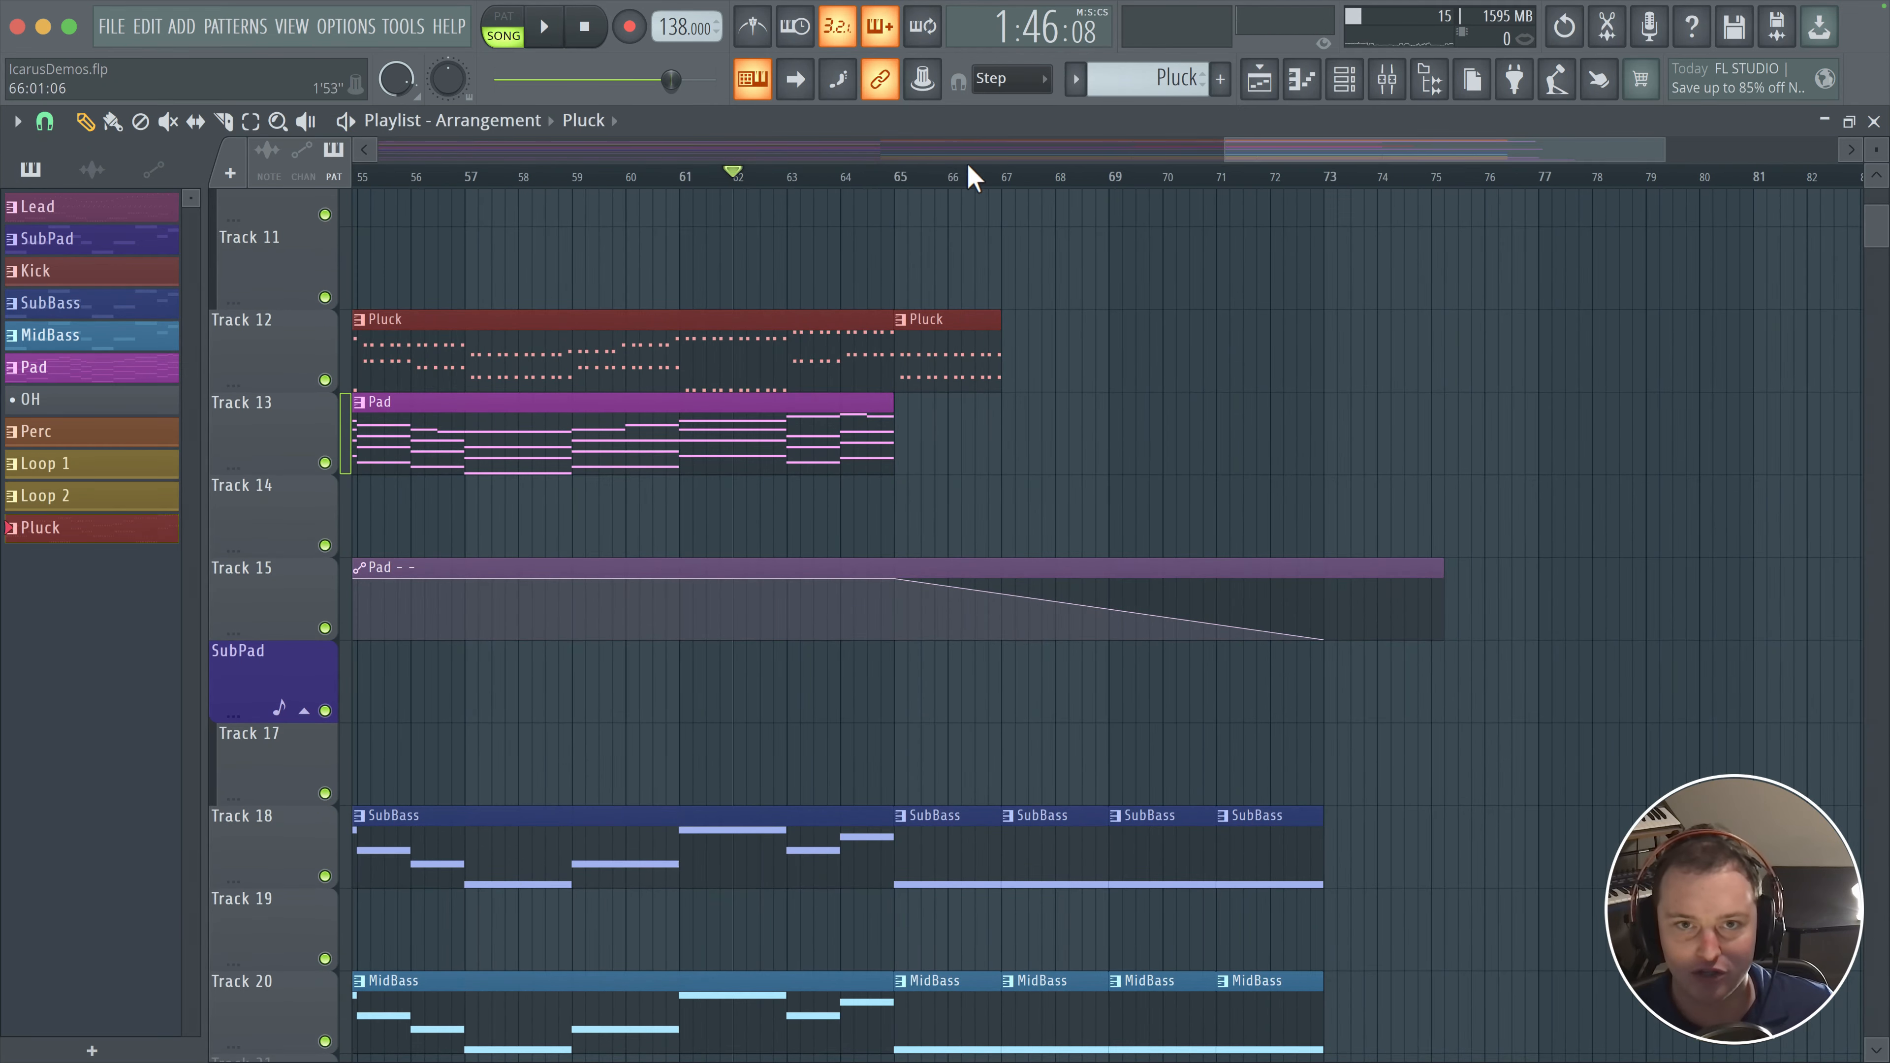
key(space)
scroll(814, 324, left, 8)
scroll(814, 325, up, 1)
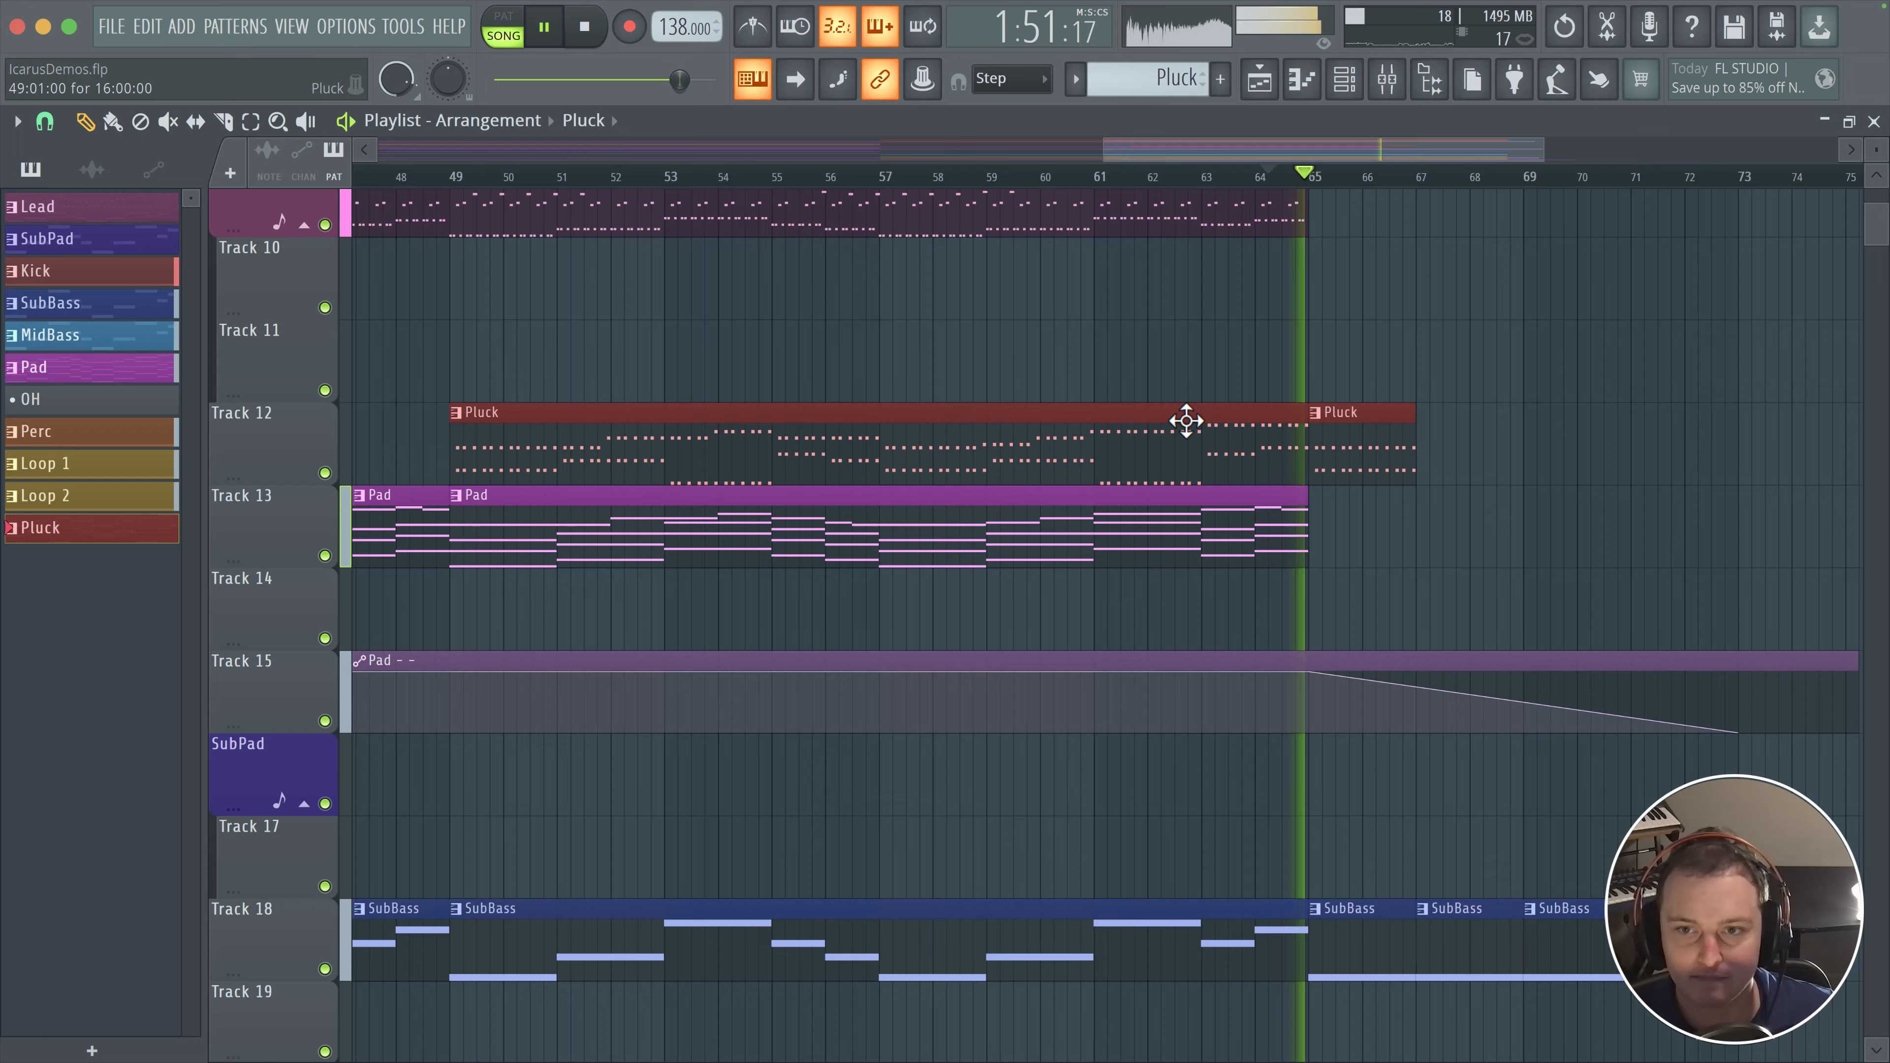
scroll(887, 447, right, 8)
scroll(887, 447, up, 1)
mouse_move(967, 452)
shift+mouse_down()
mouse_move(1173, 464)
mouse_move(968, 456)
shift+mouse_up()
key(space)
key(space)
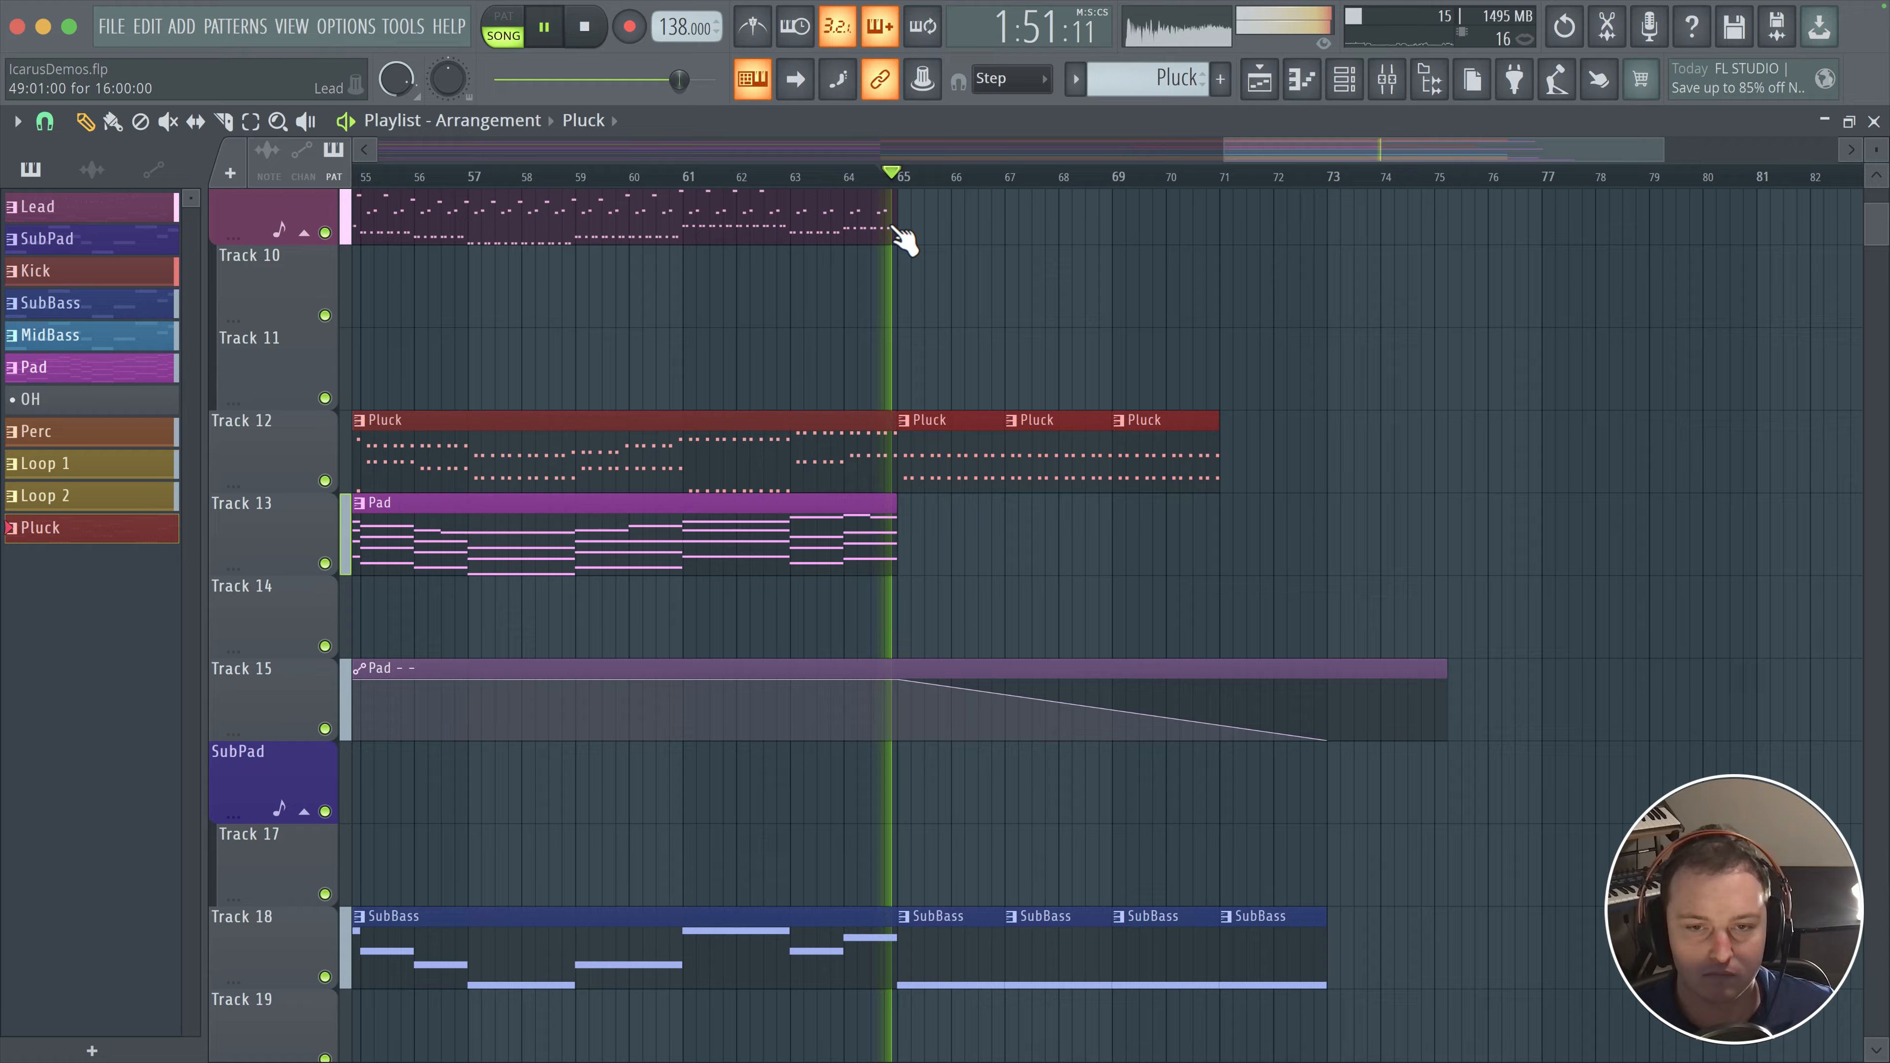
- Add another two-bar Pluck clip at bar 71 so the part runs up to bar 73
scroll(951, 474, down, 2)
scroll(1020, 471, up, 2)
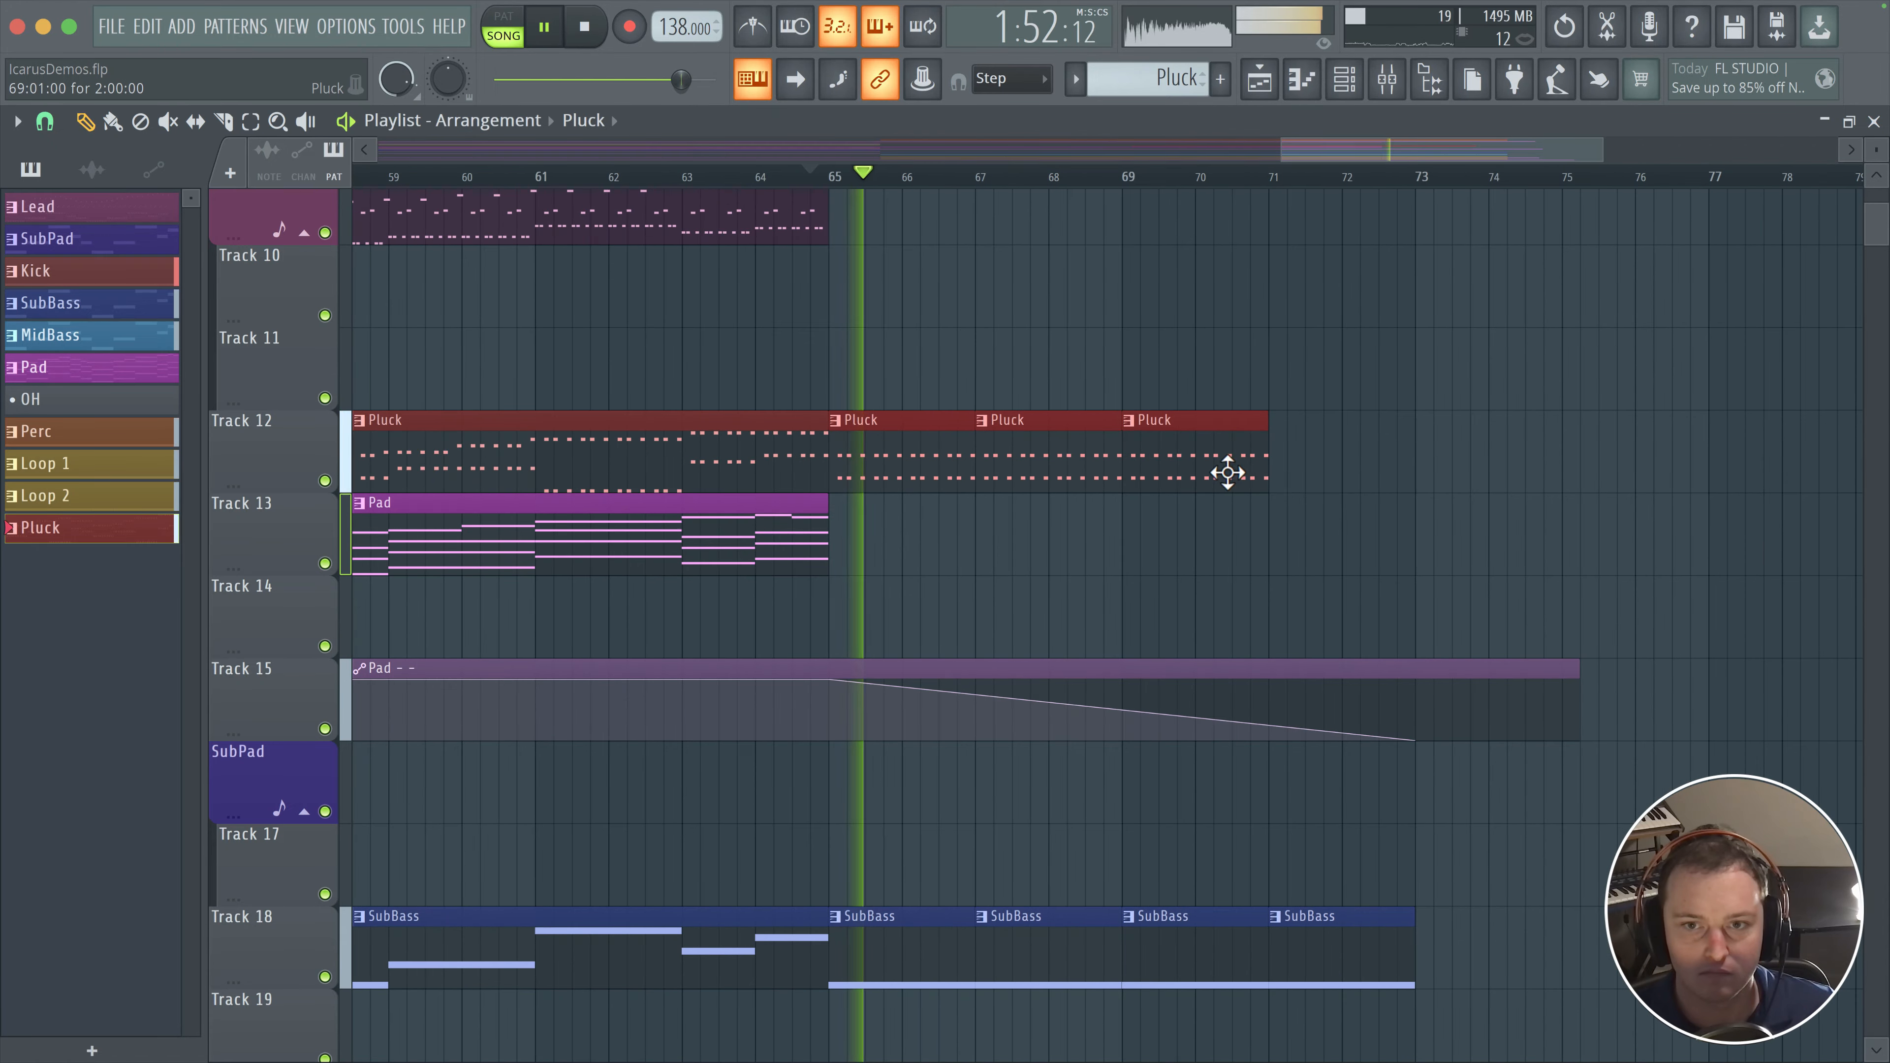
click(1312, 461)
drag(1344, 461, 1312, 465)
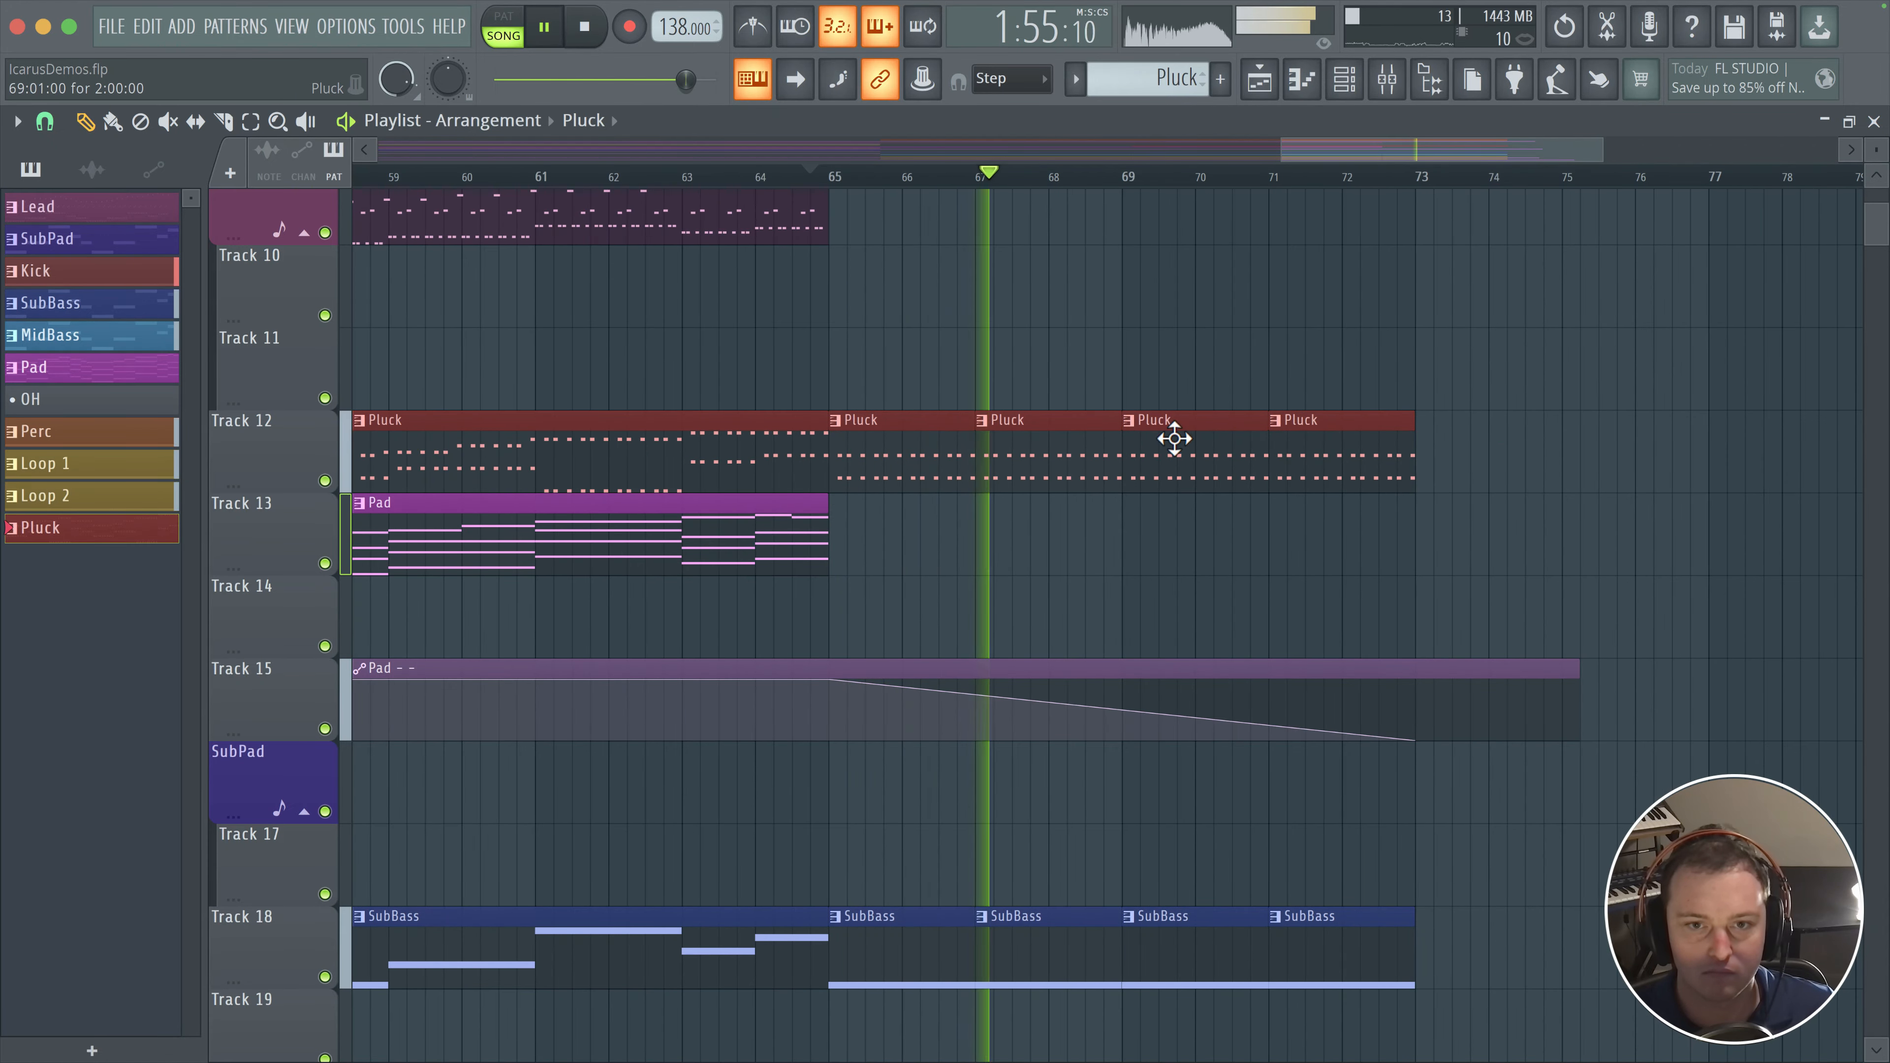
- Insert an empty playlist track between the Pluck and Pad tracks
scroll(895, 479, down, 3)
scroll(895, 479, down, 2)
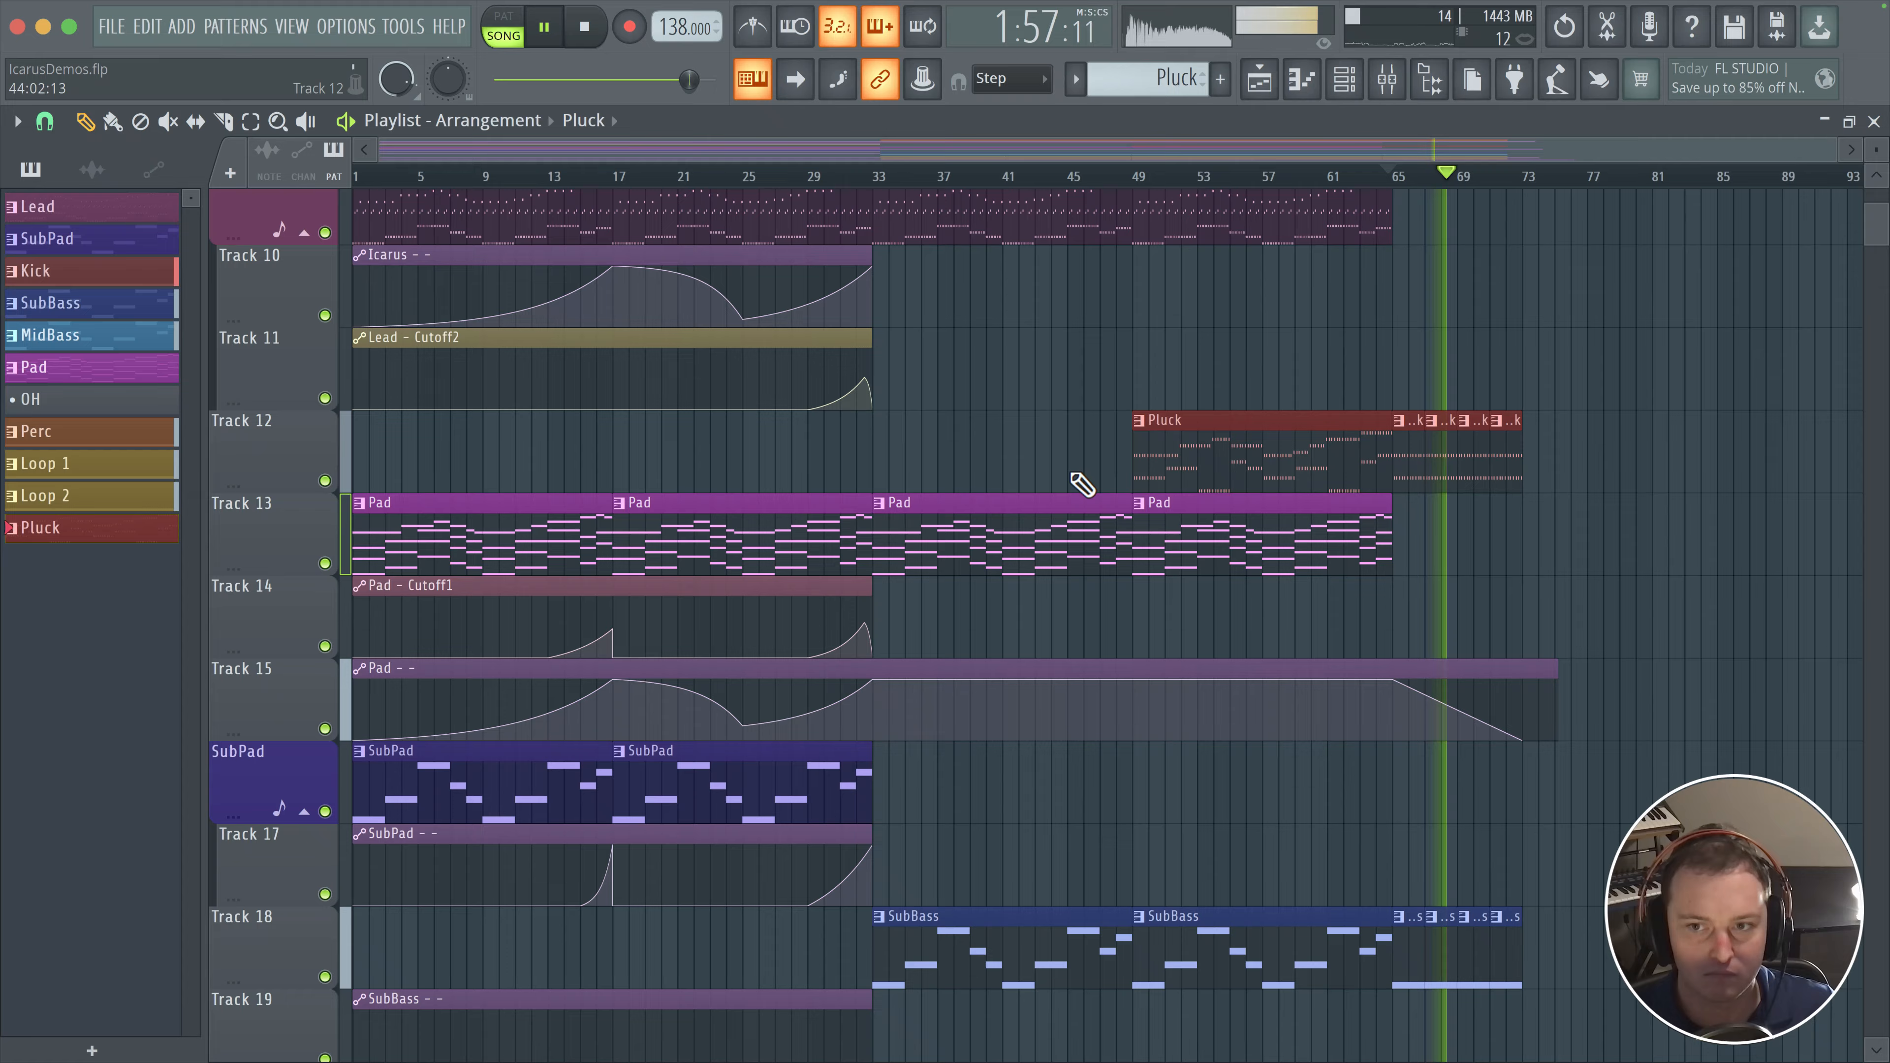
scroll(1468, 436, up, 2)
drag(1400, 327, 1229, 277)
scroll(943, 435, up, 1)
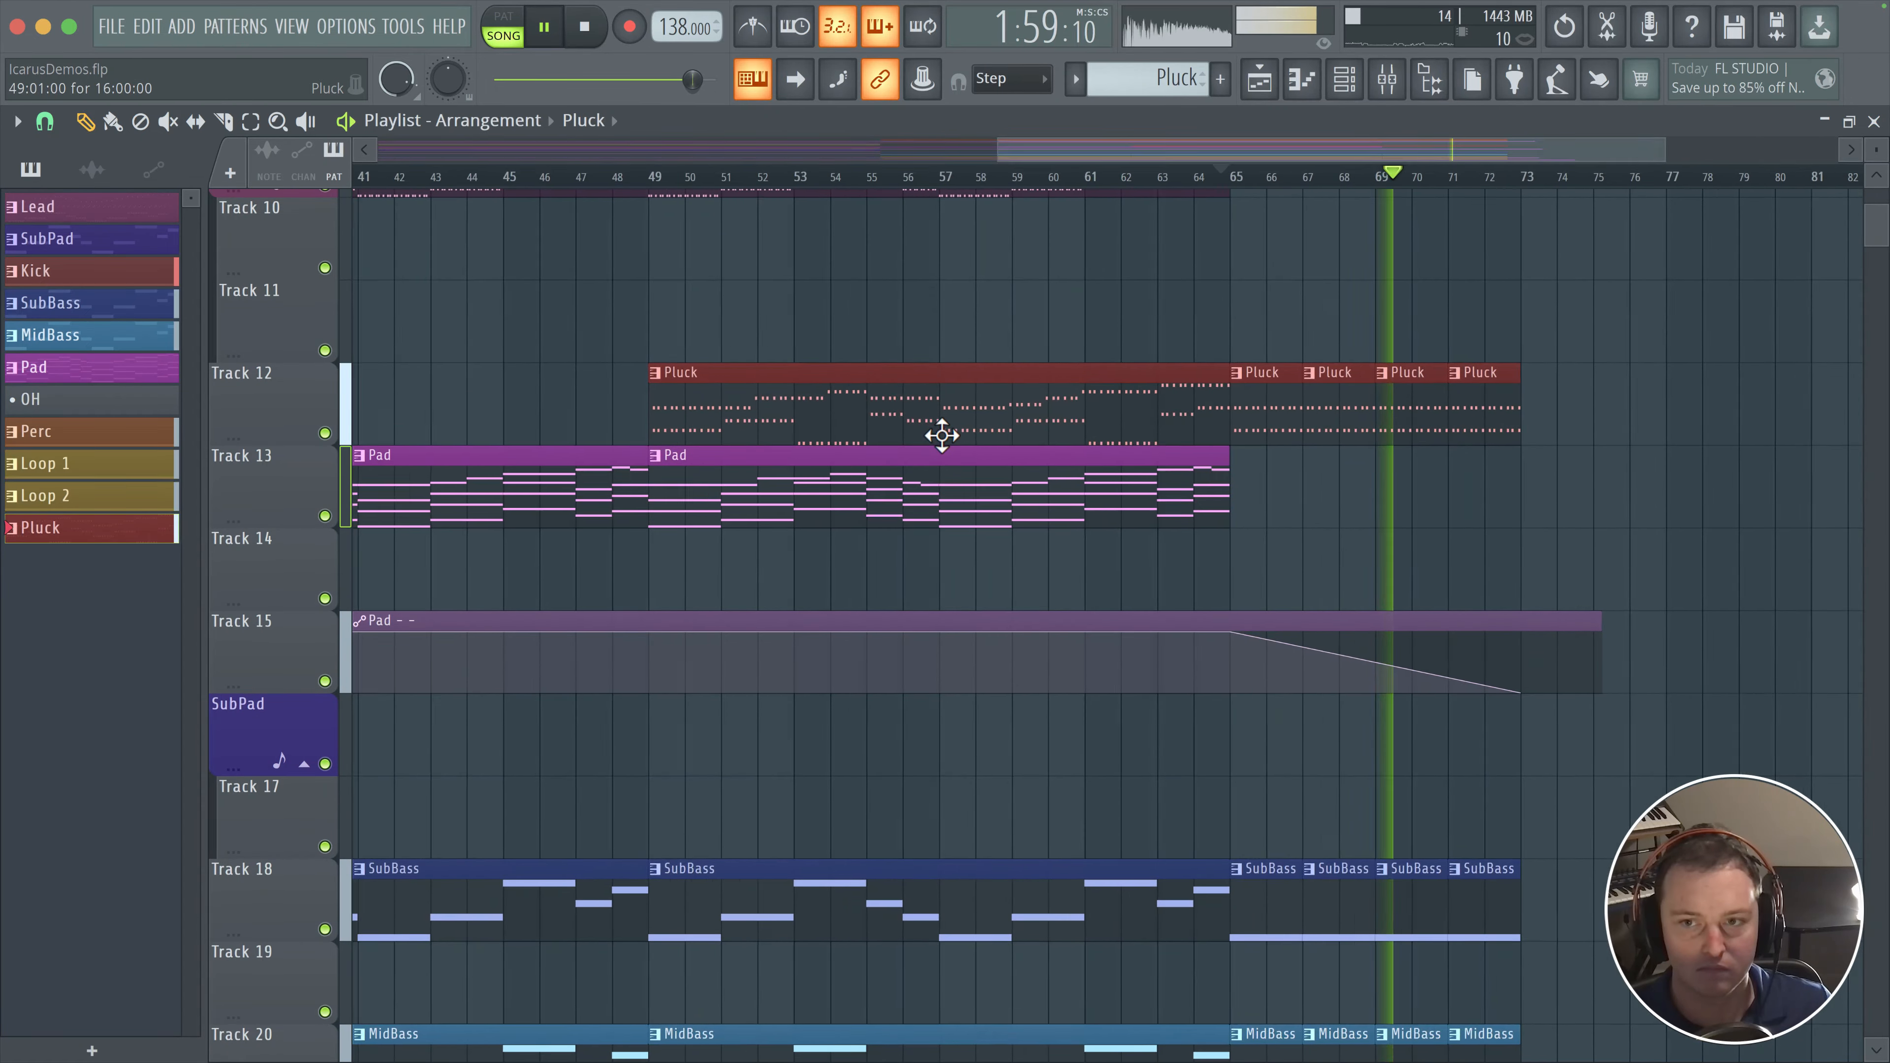
scroll(1399, 474, down, 3)
scroll(1465, 439, up, 1)
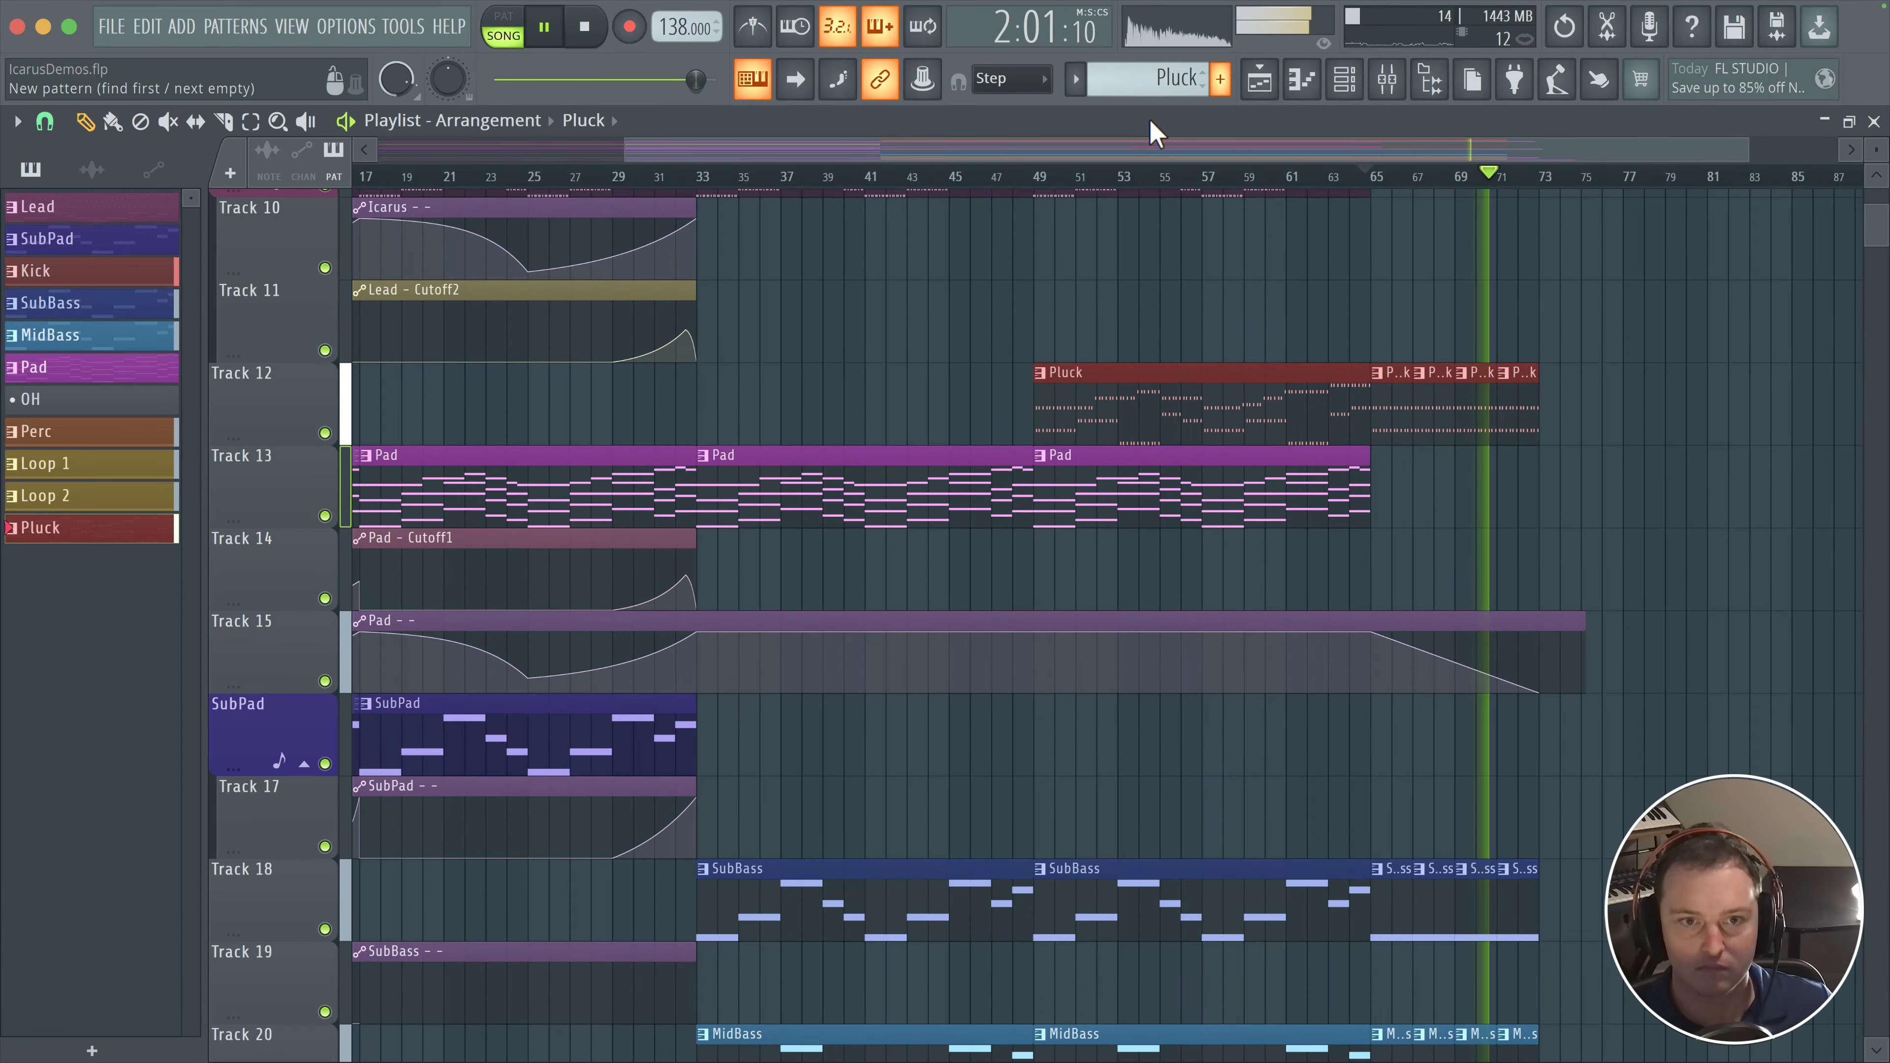
right_click(312, 456)
click(328, 936)
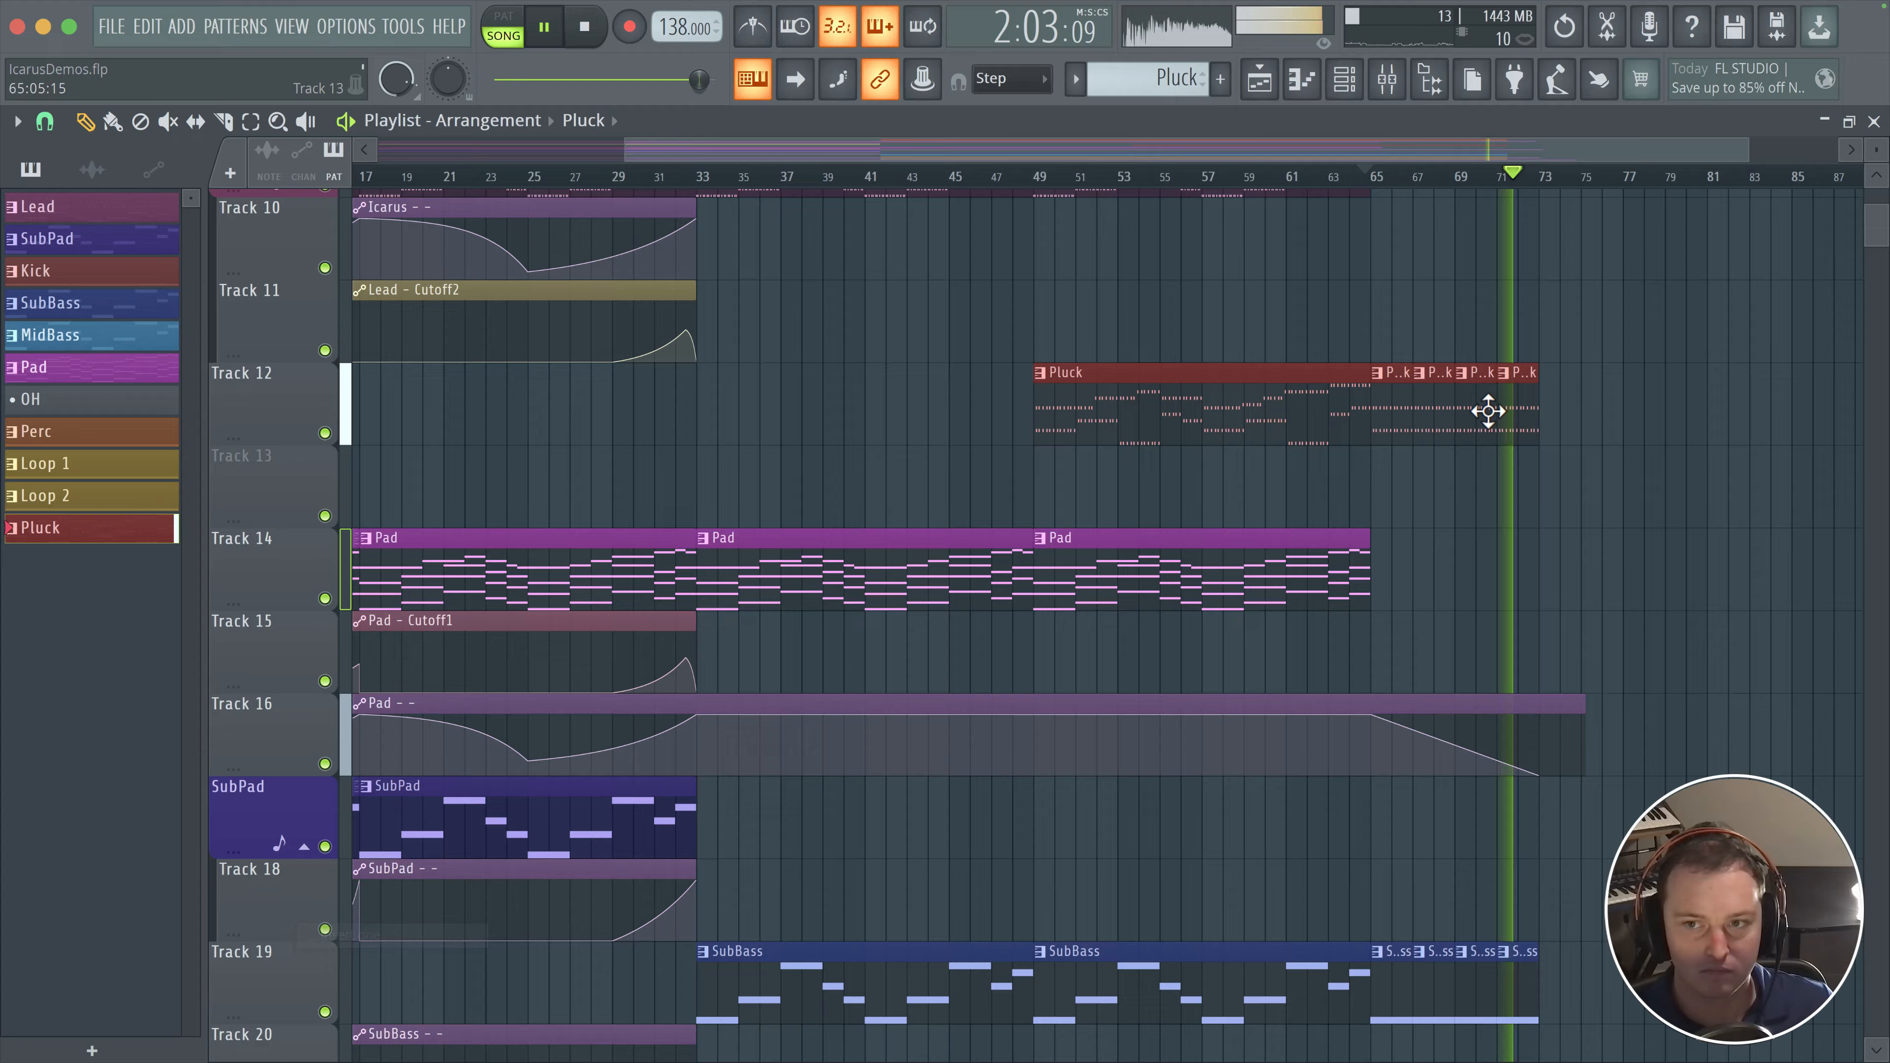
- Play the song from bar 49 with the Pluck mixer track soloed
scroll(1484, 409, right, 3)
click(647, 179)
click(1432, 79)
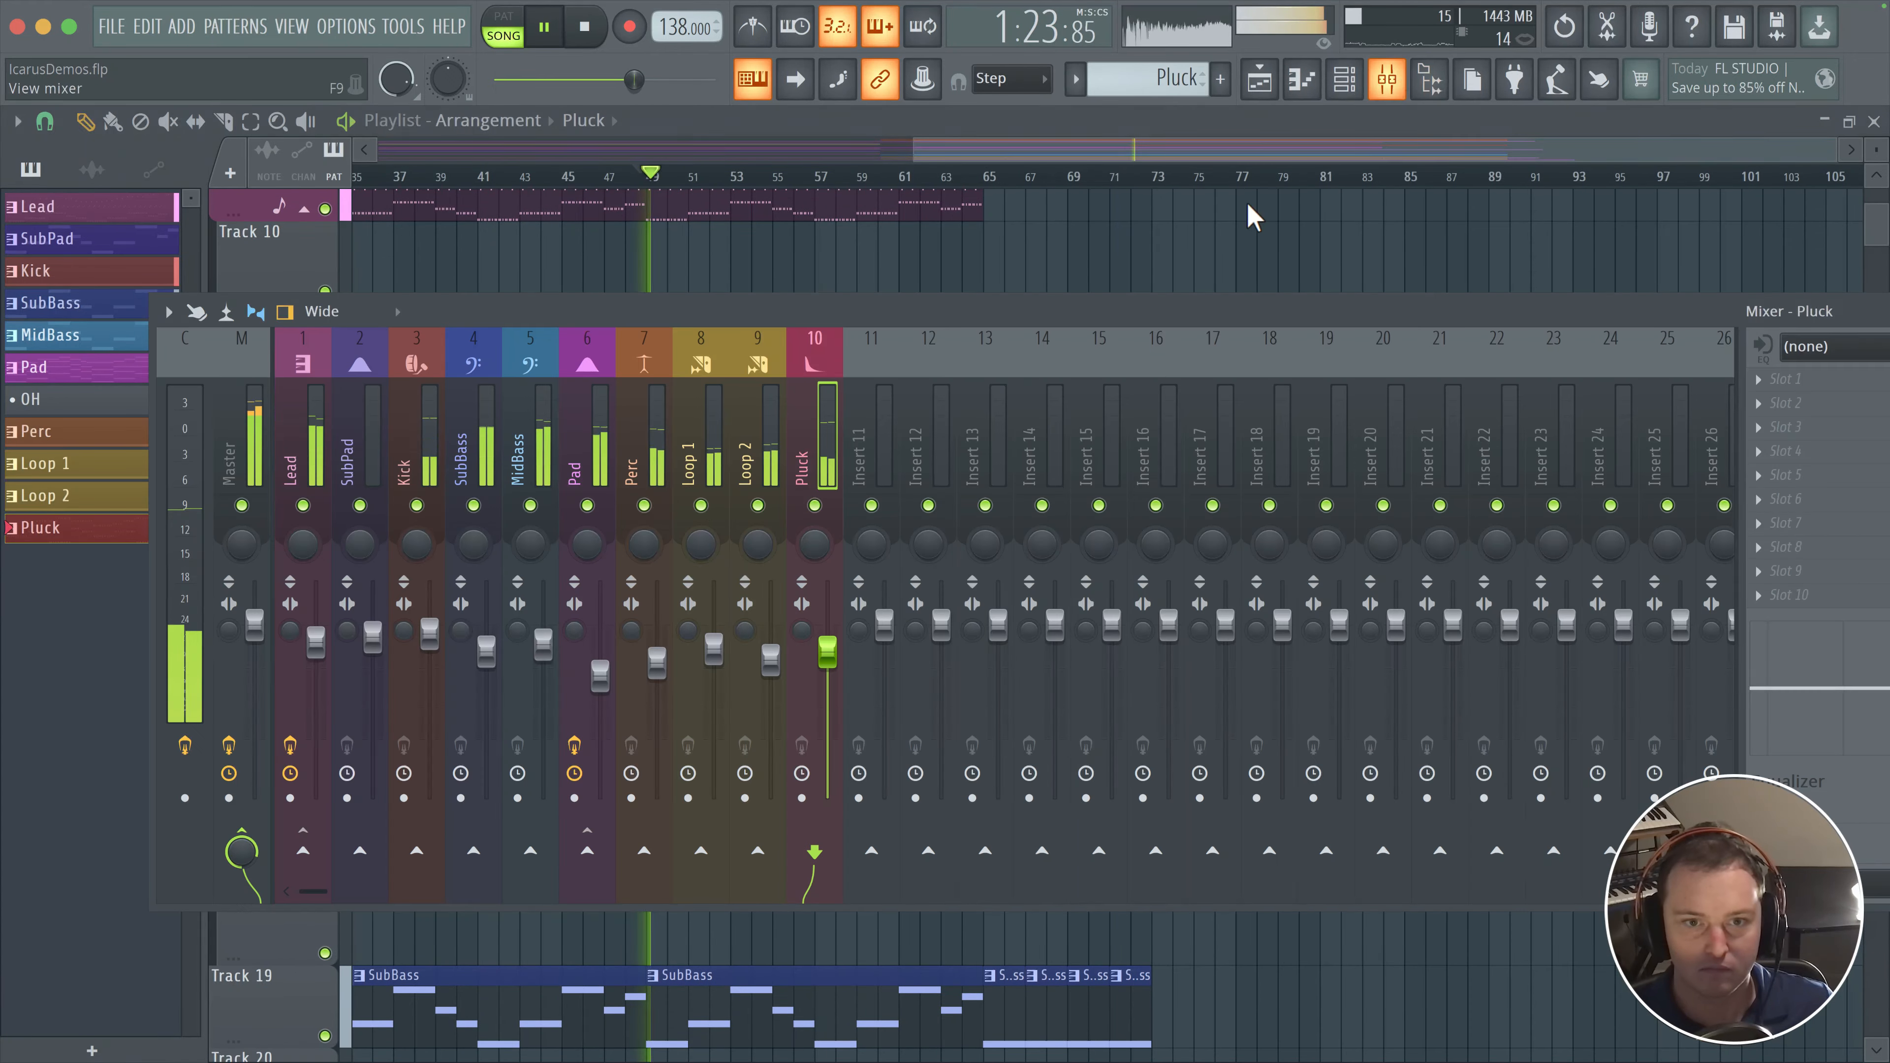
- In the Pluck synth, raise the start point of the Mseg 1 curve close to the upper edge and set its speed to 1
click(1344, 87)
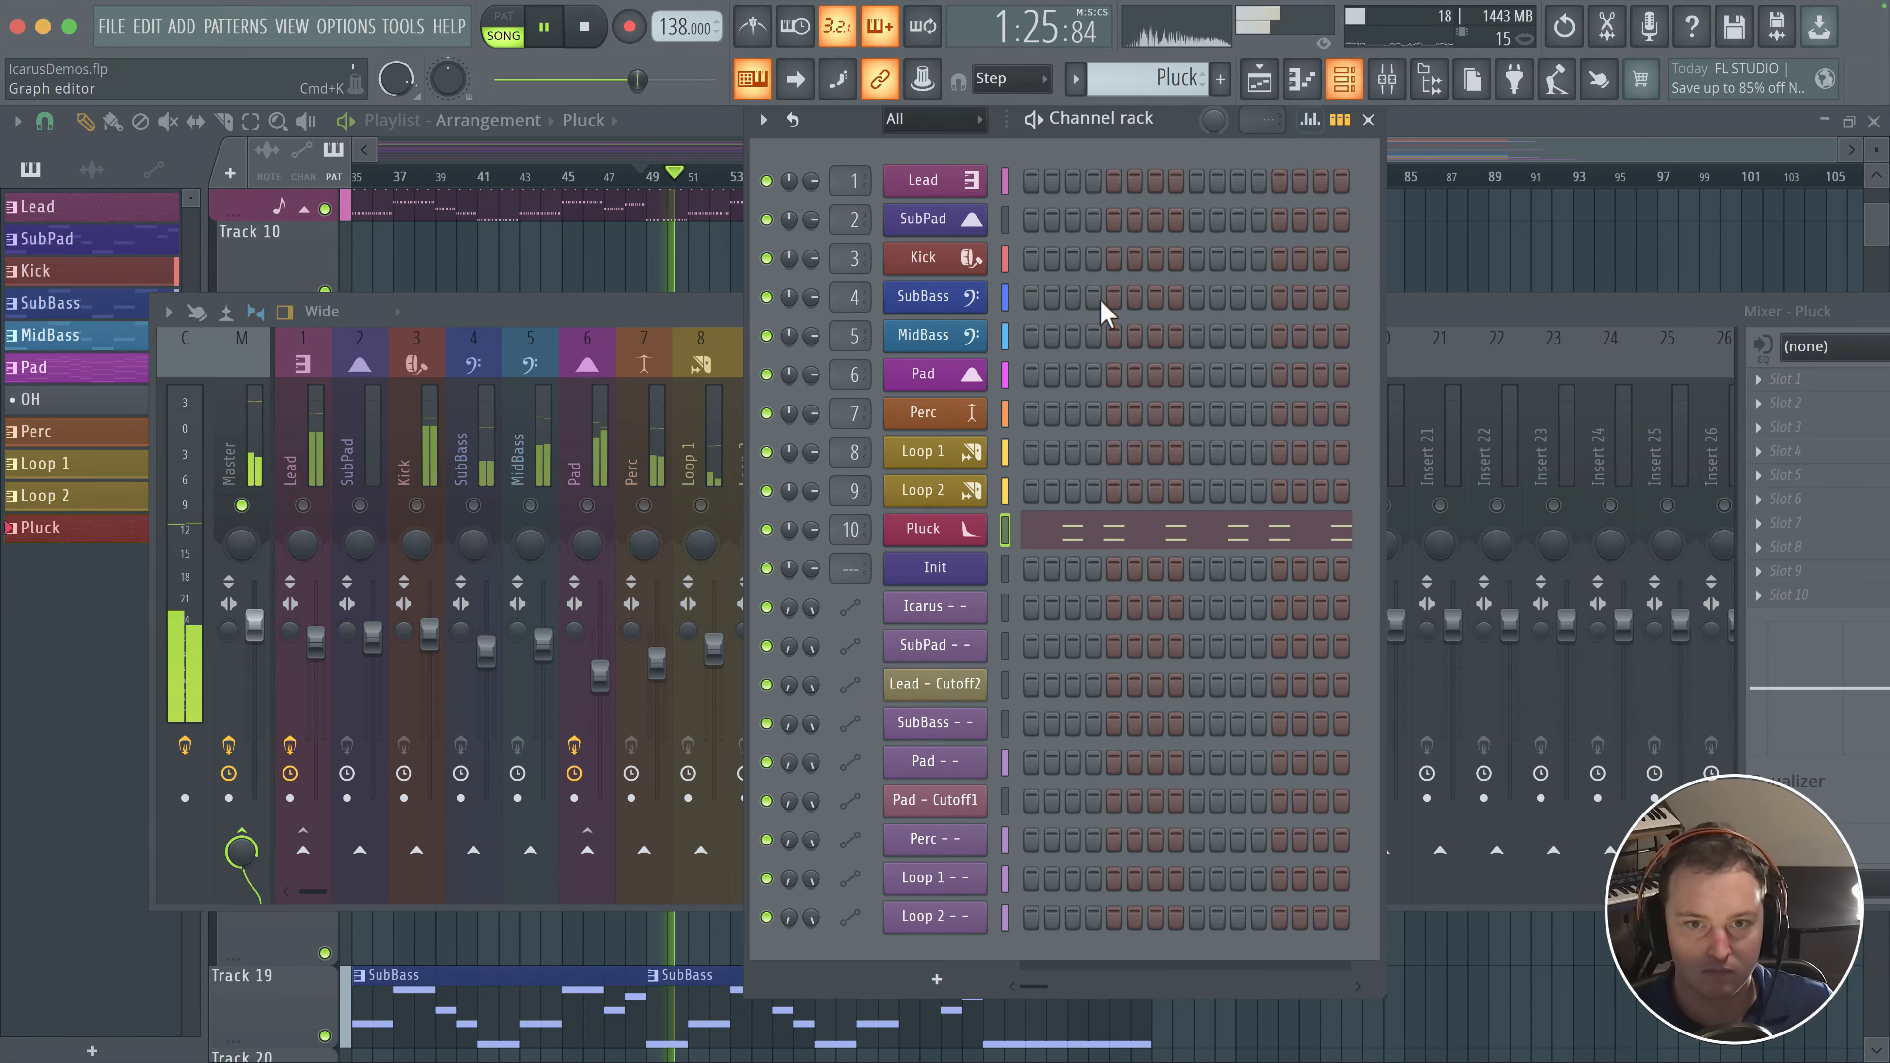
click(919, 531)
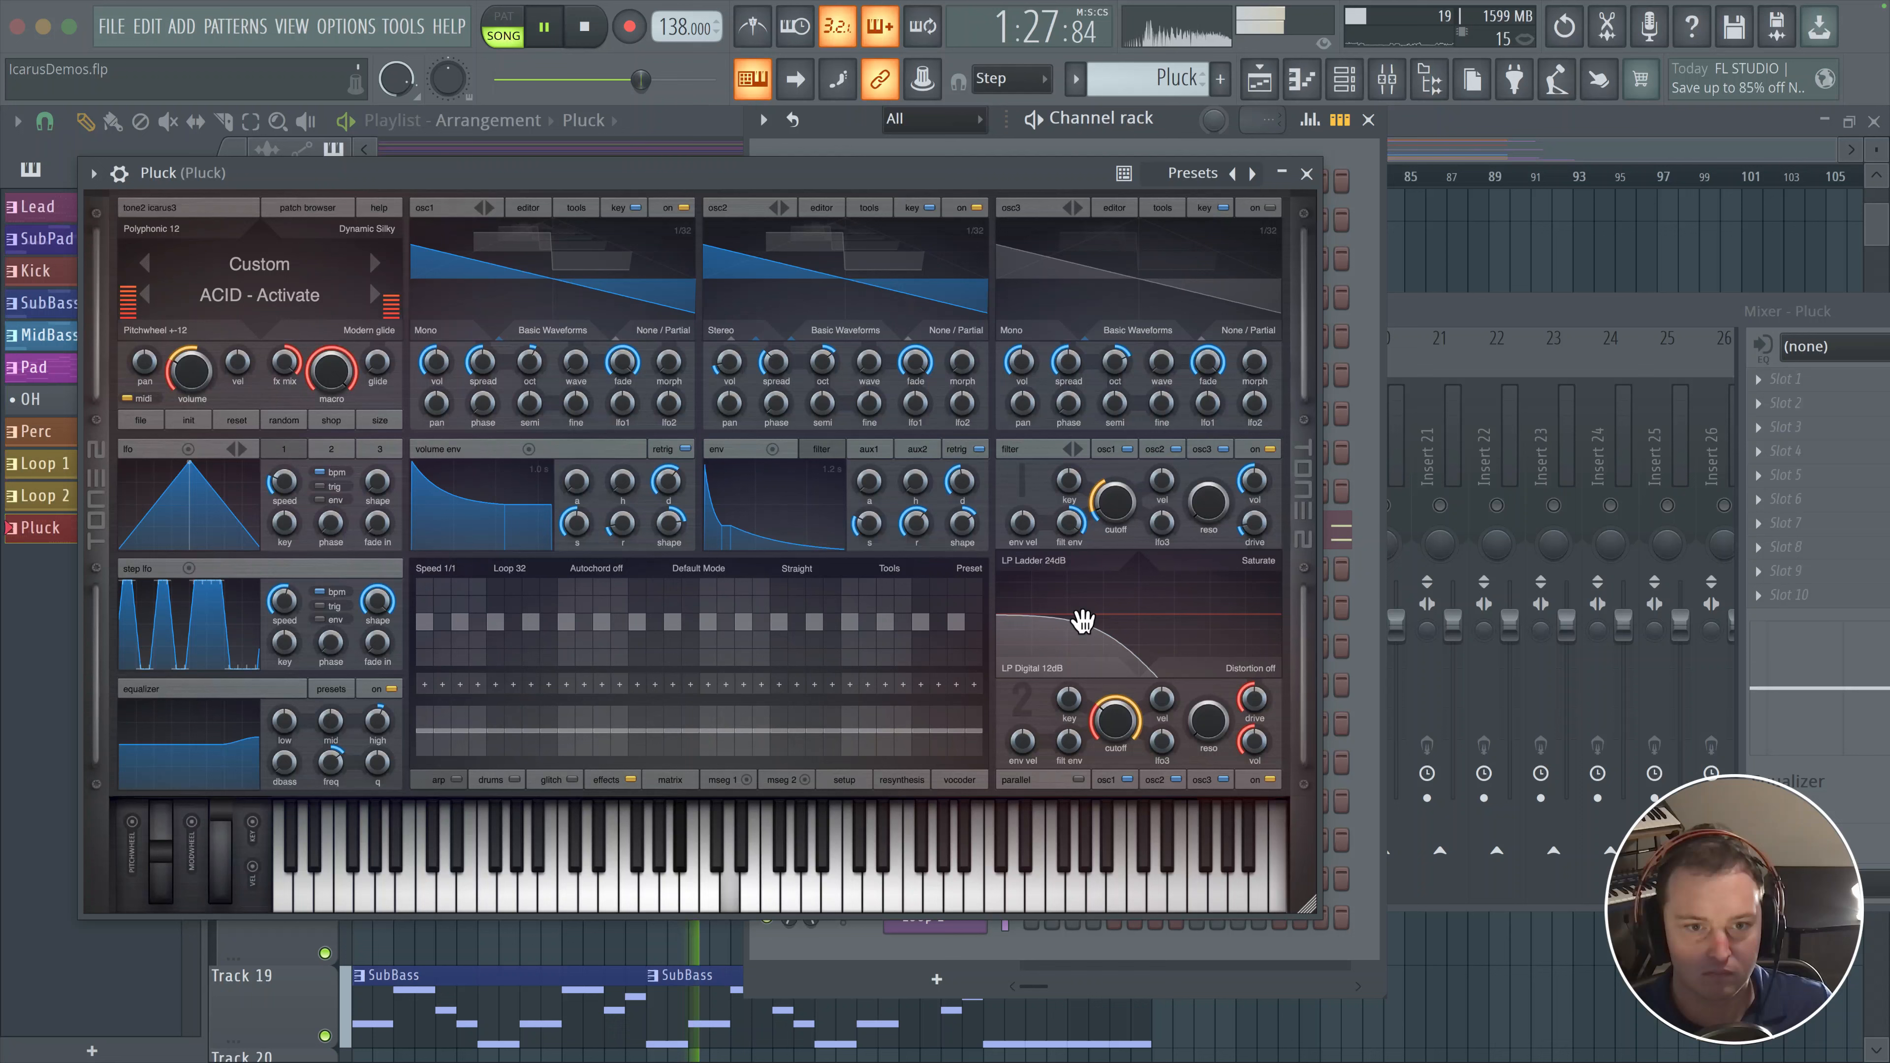
click(718, 781)
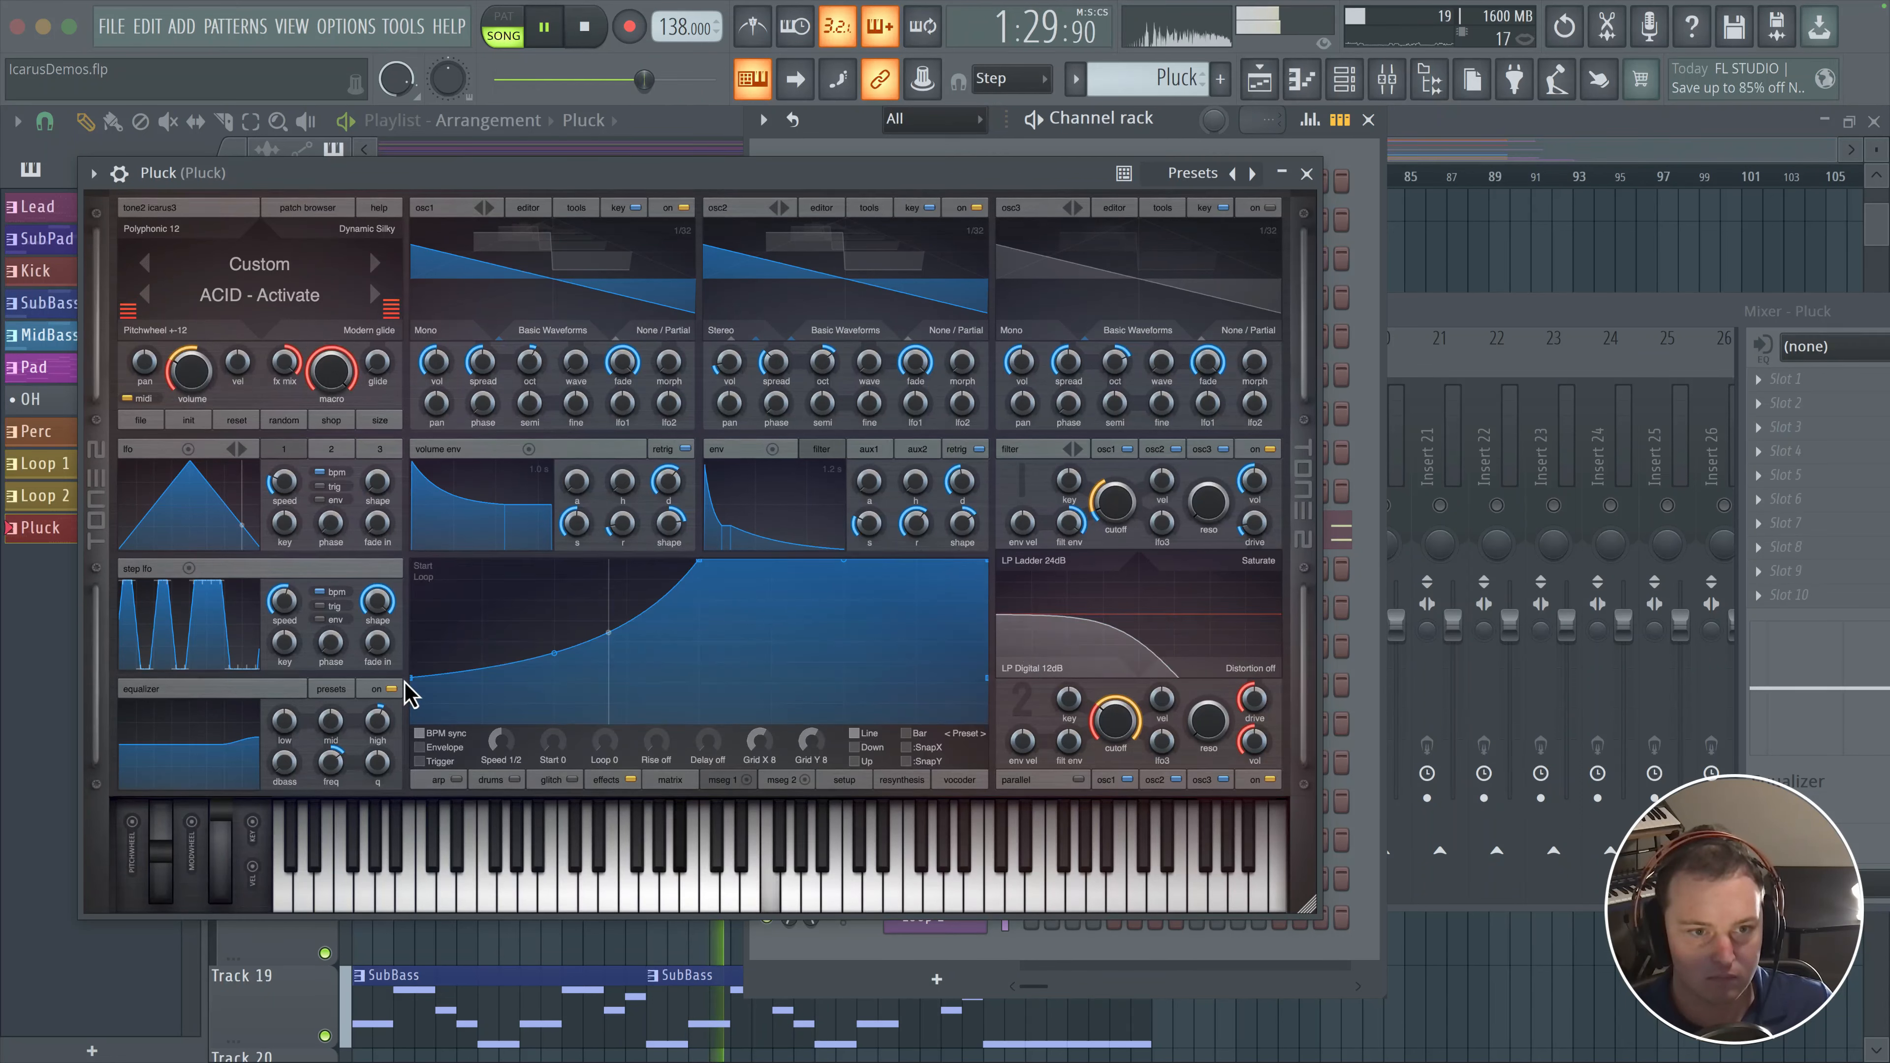
drag(413, 674, 409, 619)
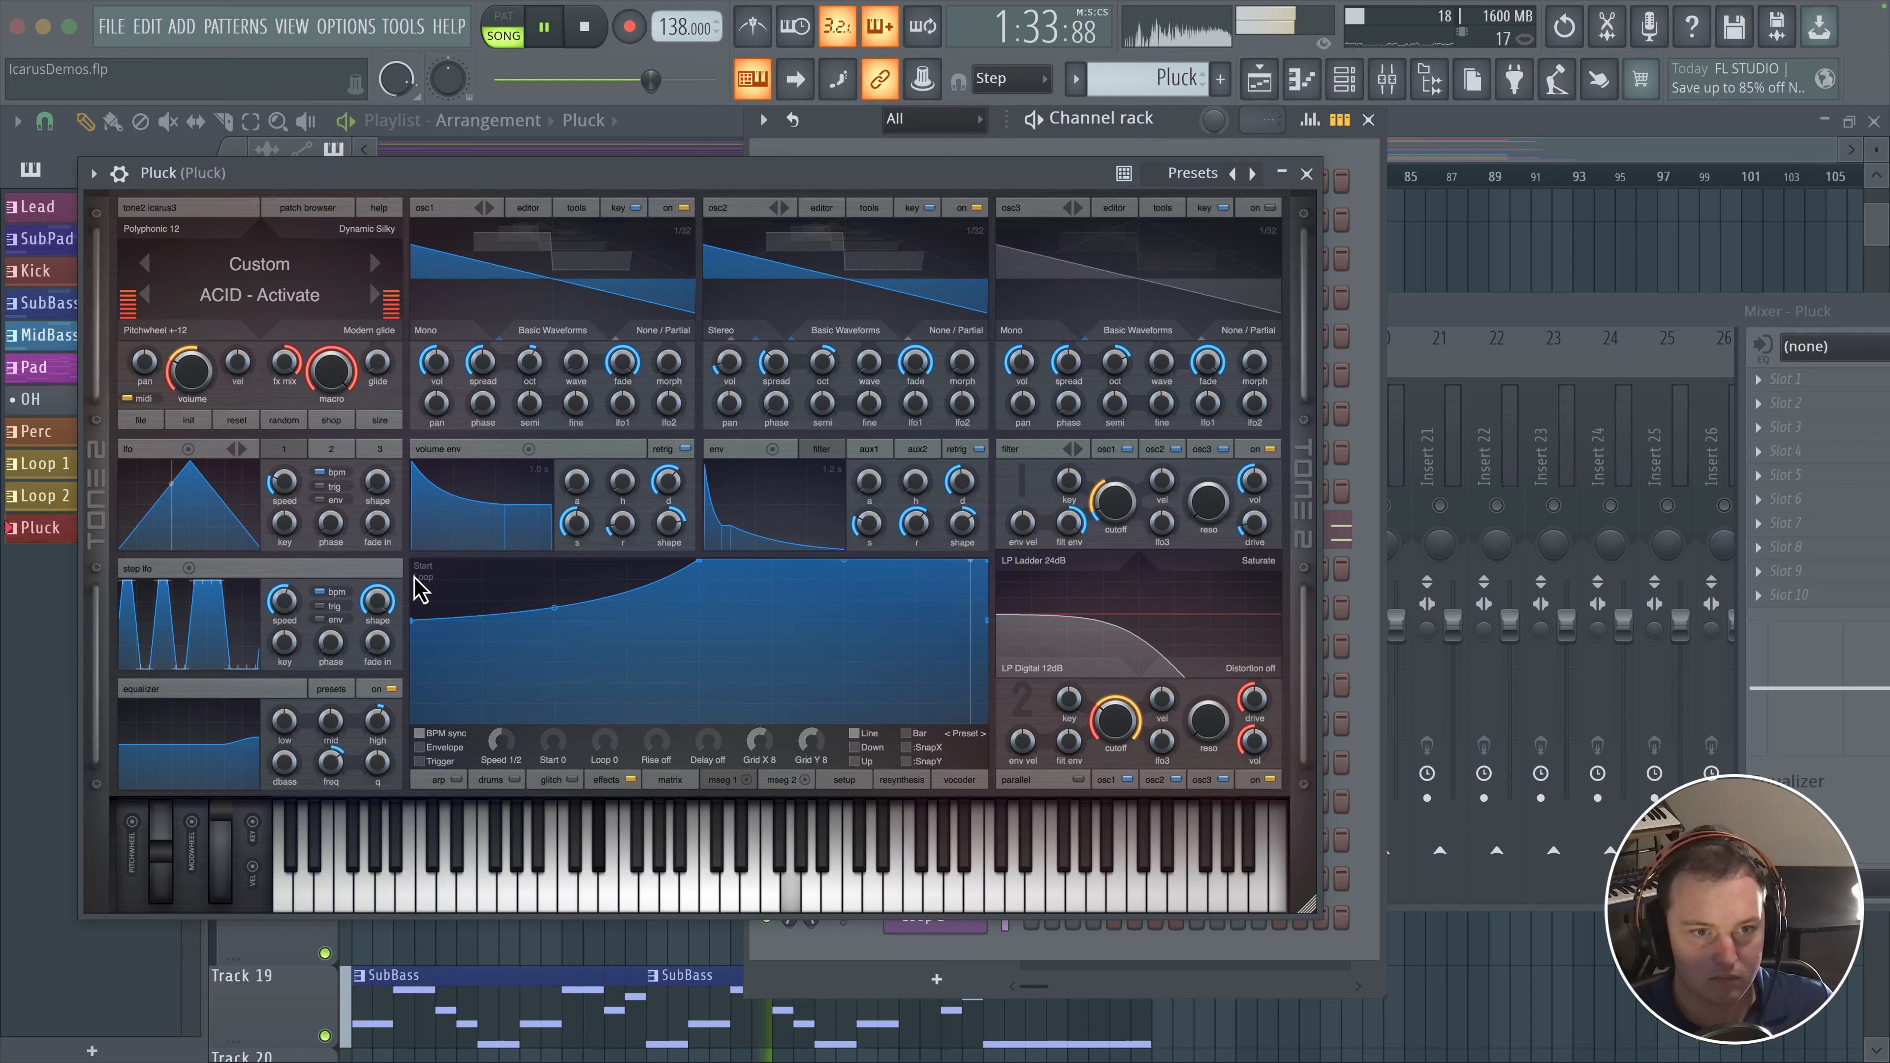
drag(413, 619, 414, 590)
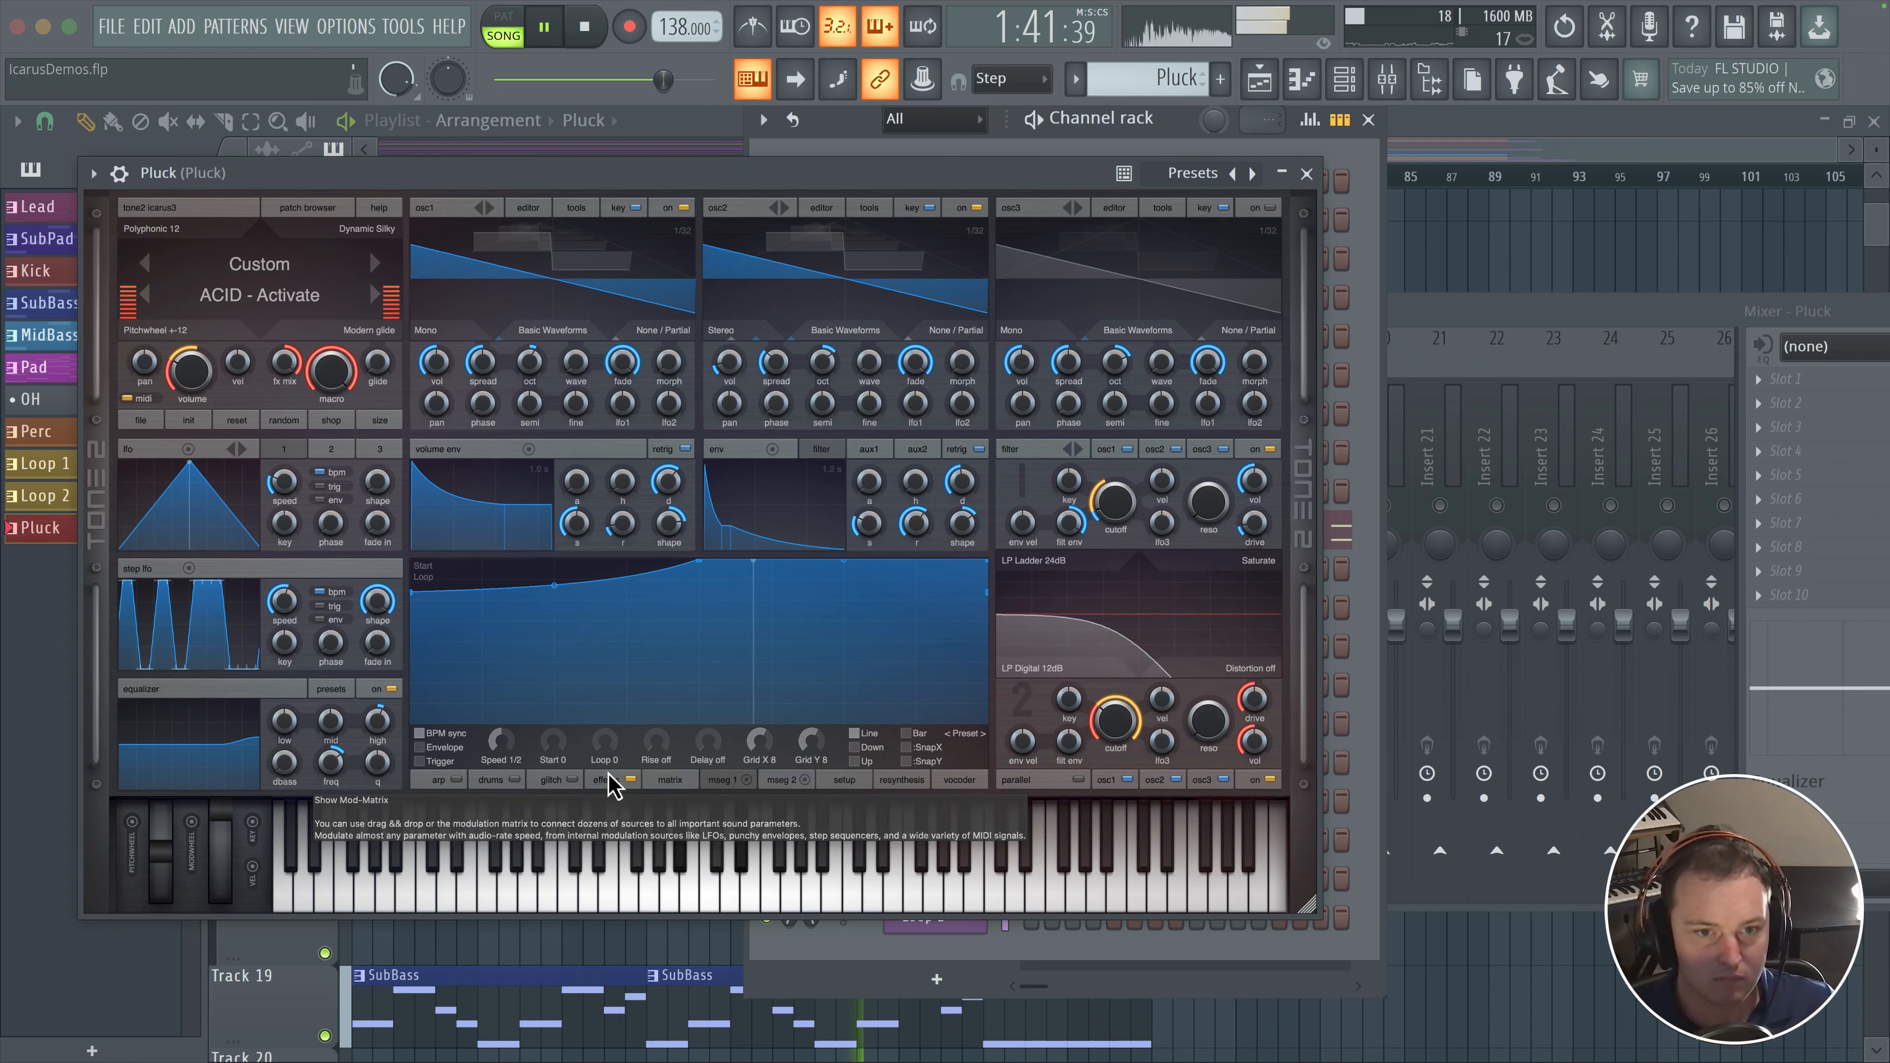
key(space)
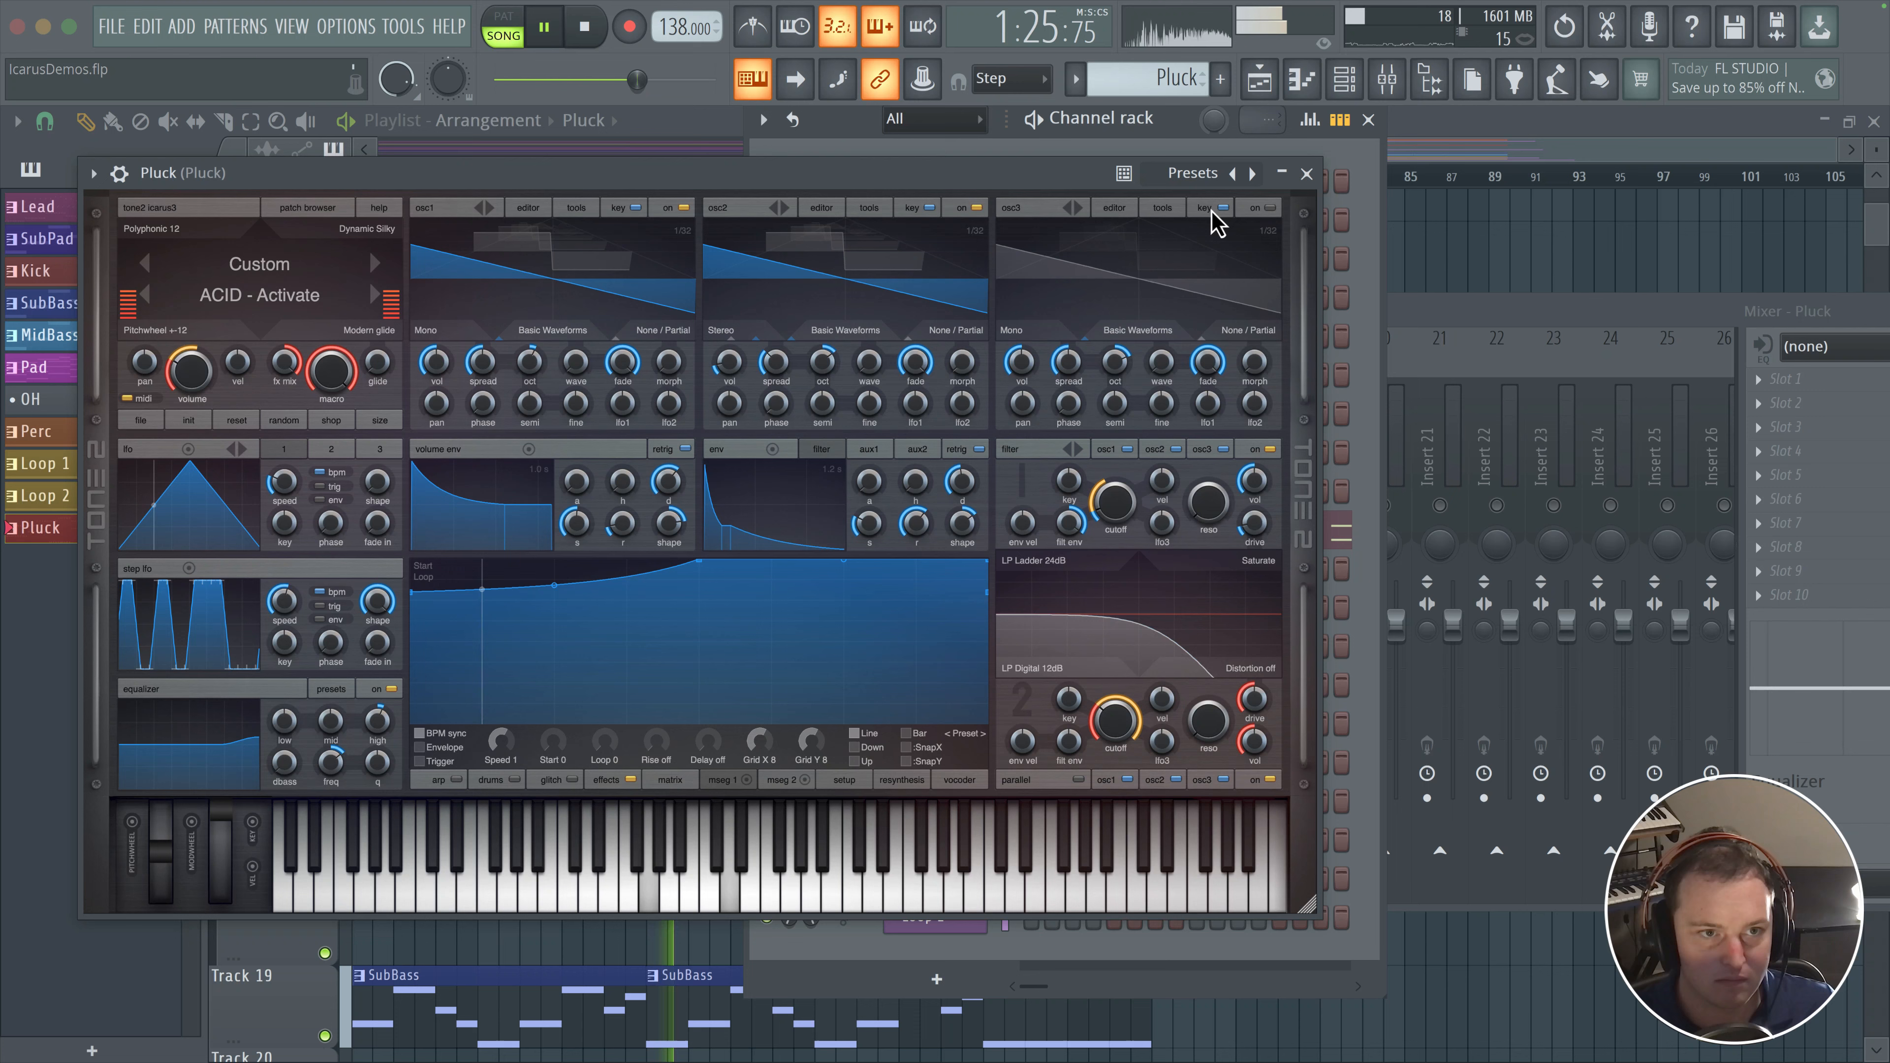
- Close the synth, unmute the Kick alongside the soloed Pluck in the mixer, and restart playback
click(1440, 339)
click(1306, 173)
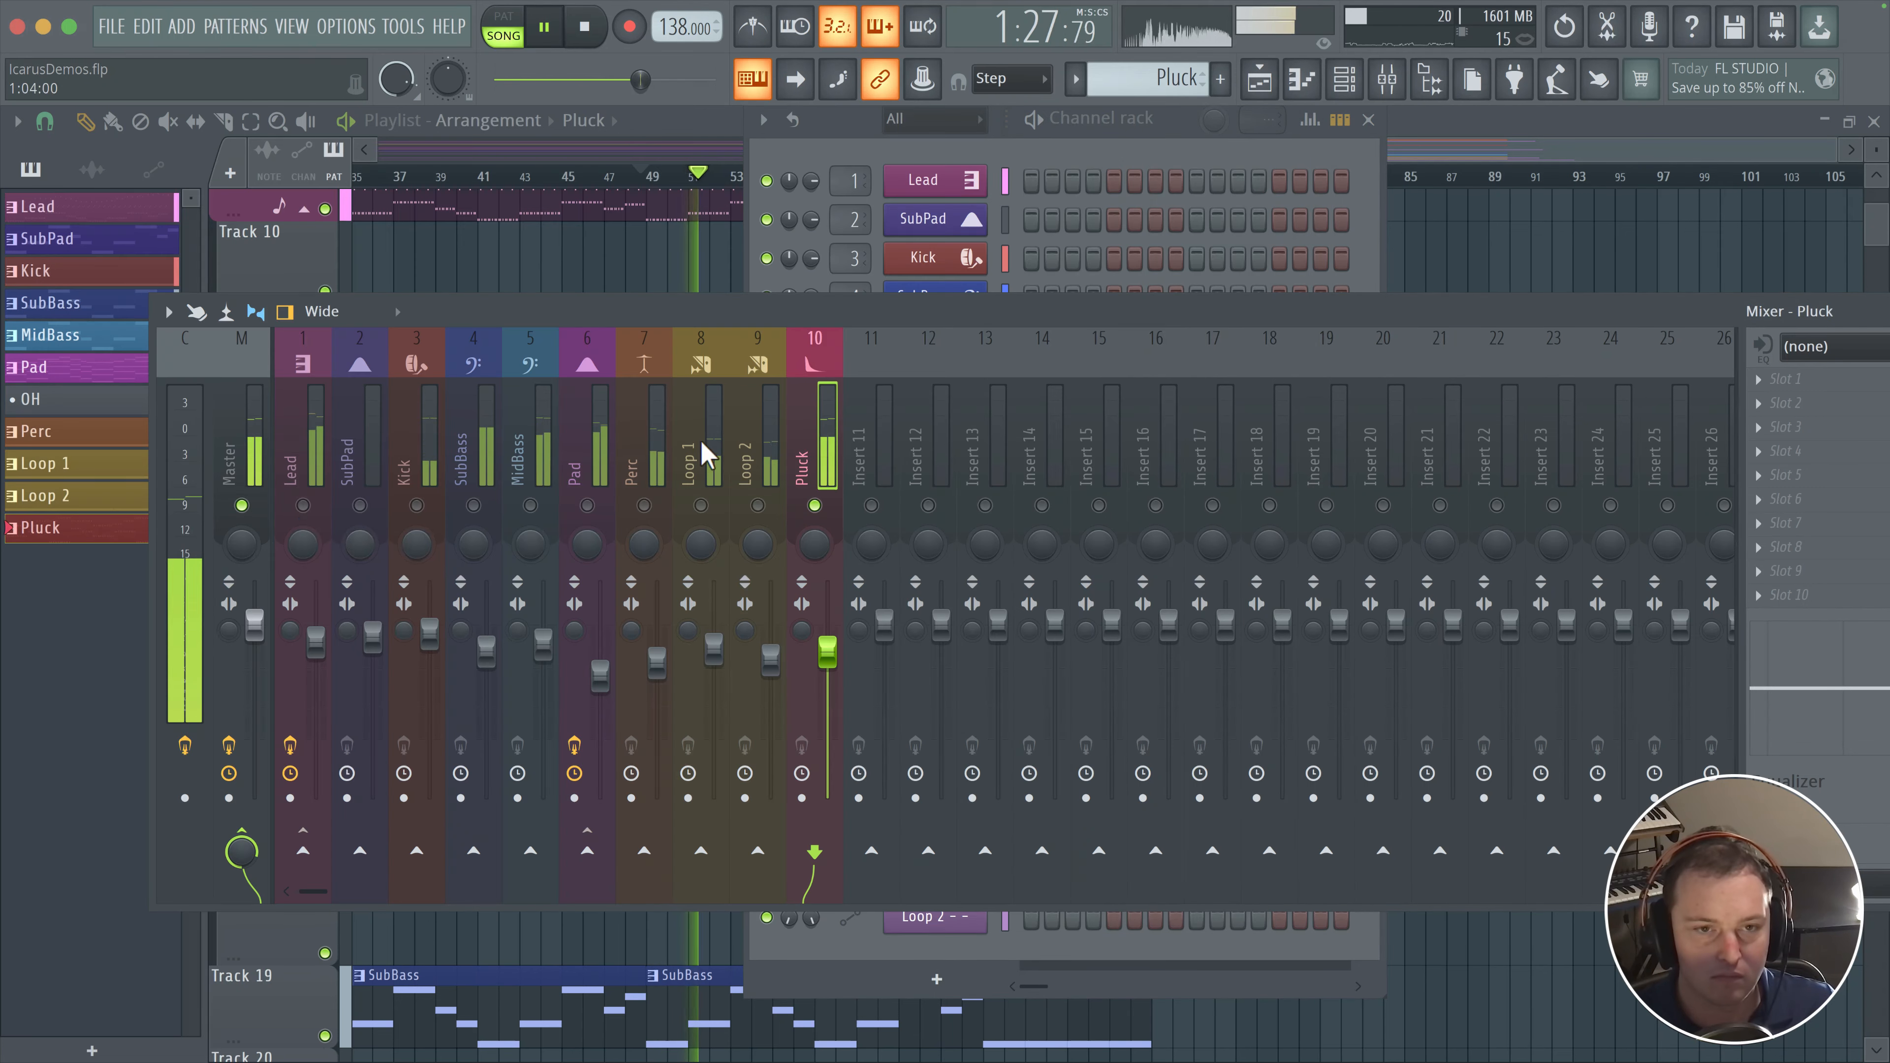
key(space)
click(417, 506)
key(space)
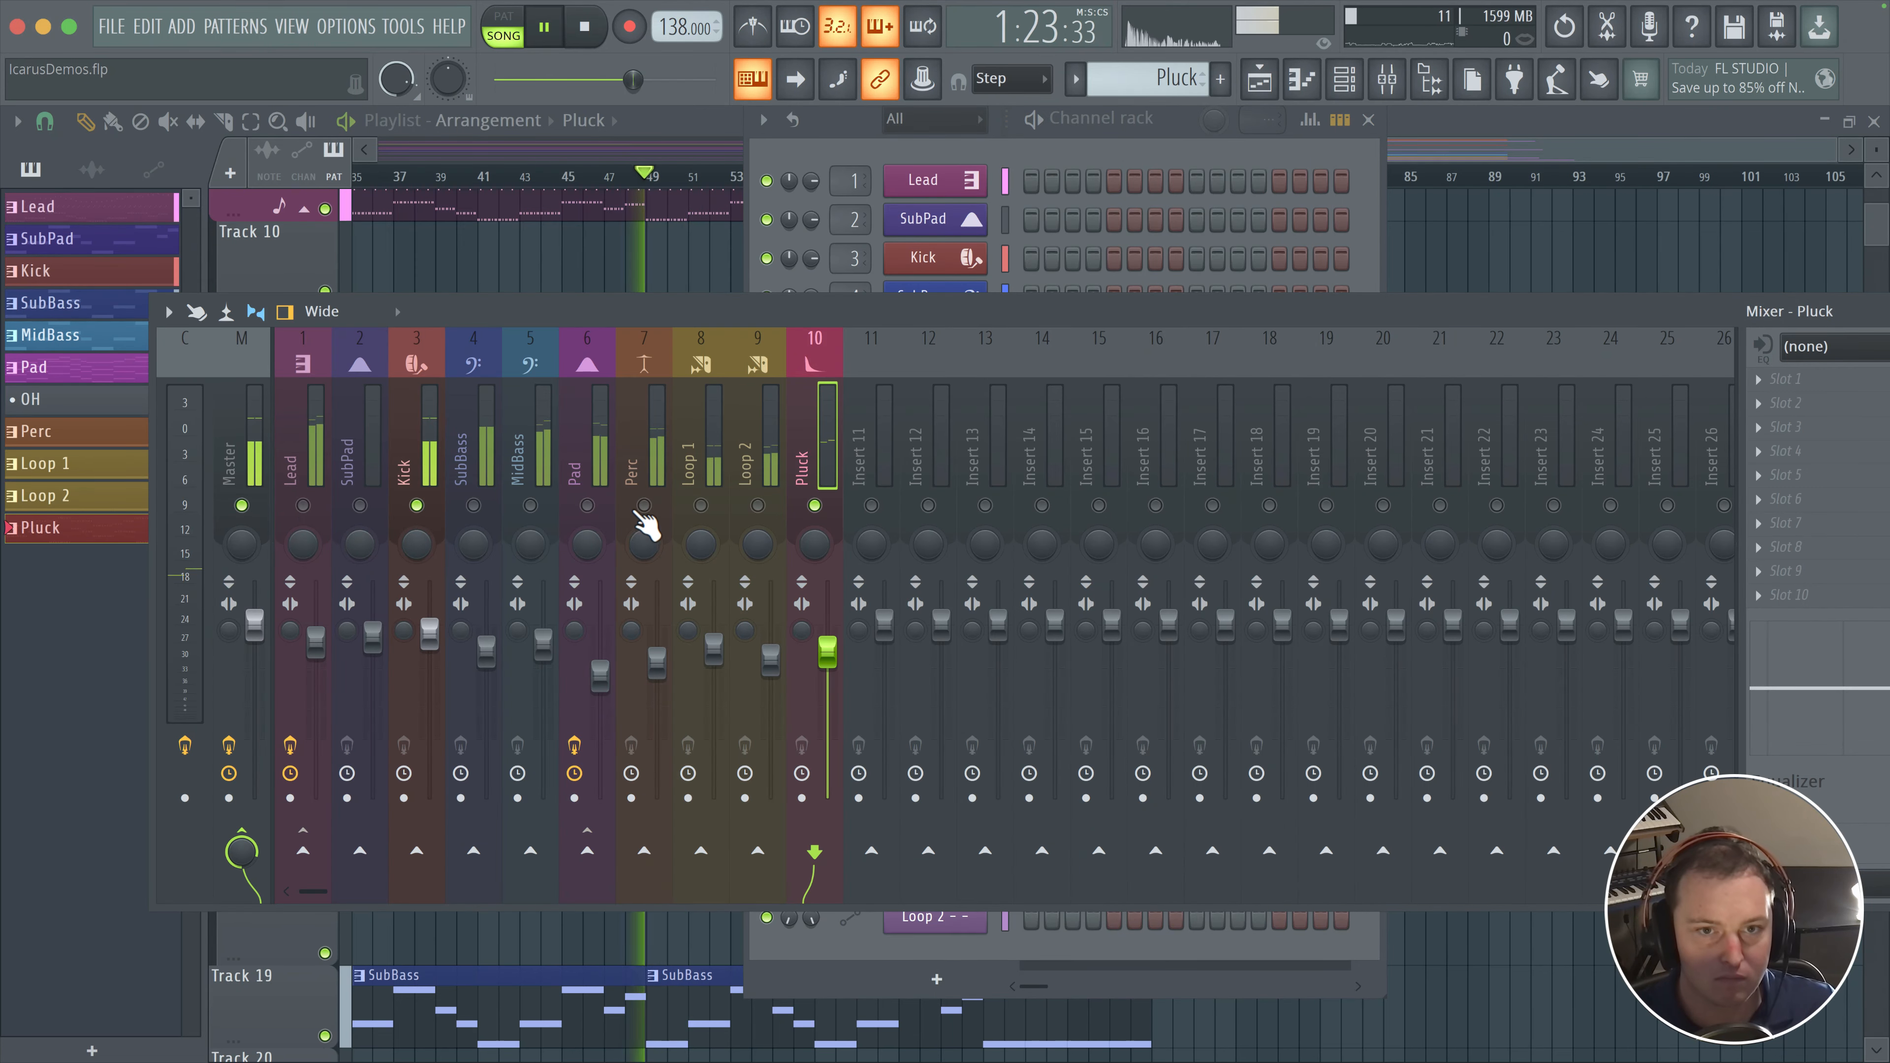
- Replay the Pluck and Kick from just before bar 49 in the playlist
key(F5)
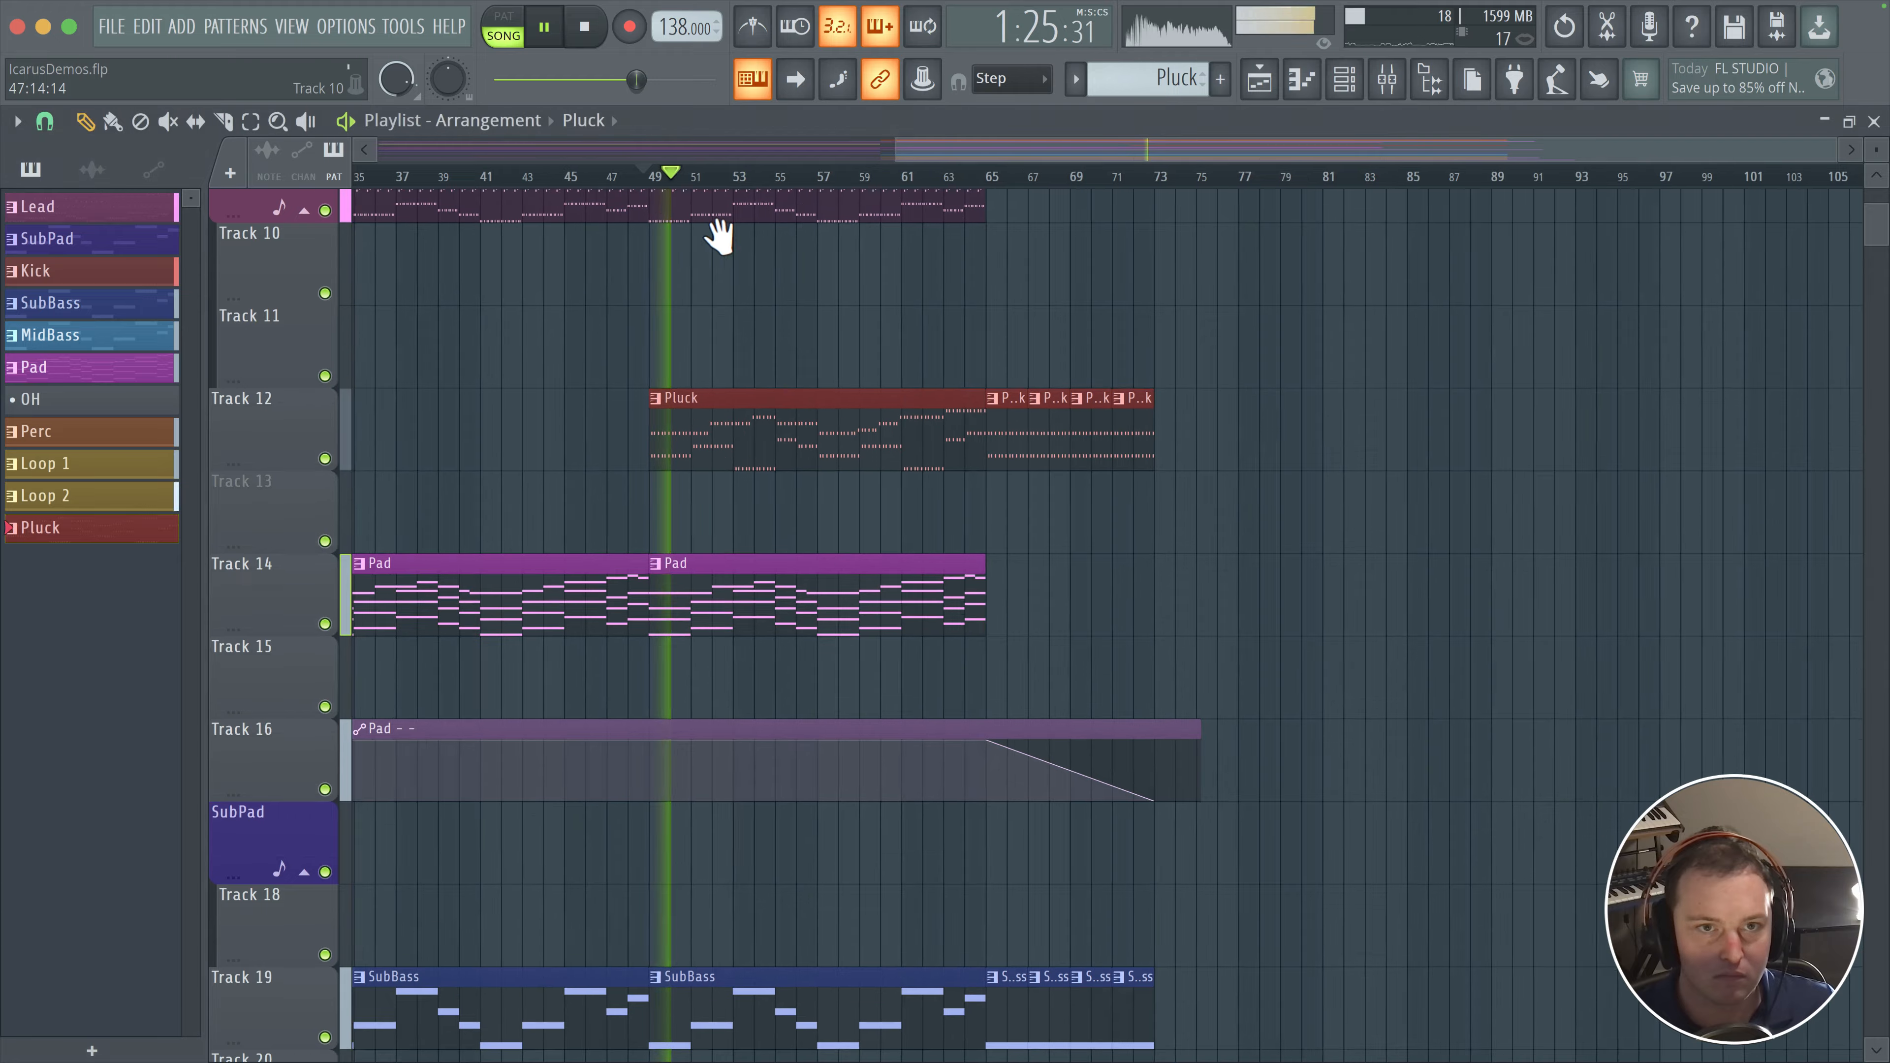
scroll(801, 313, up, 4)
click(966, 176)
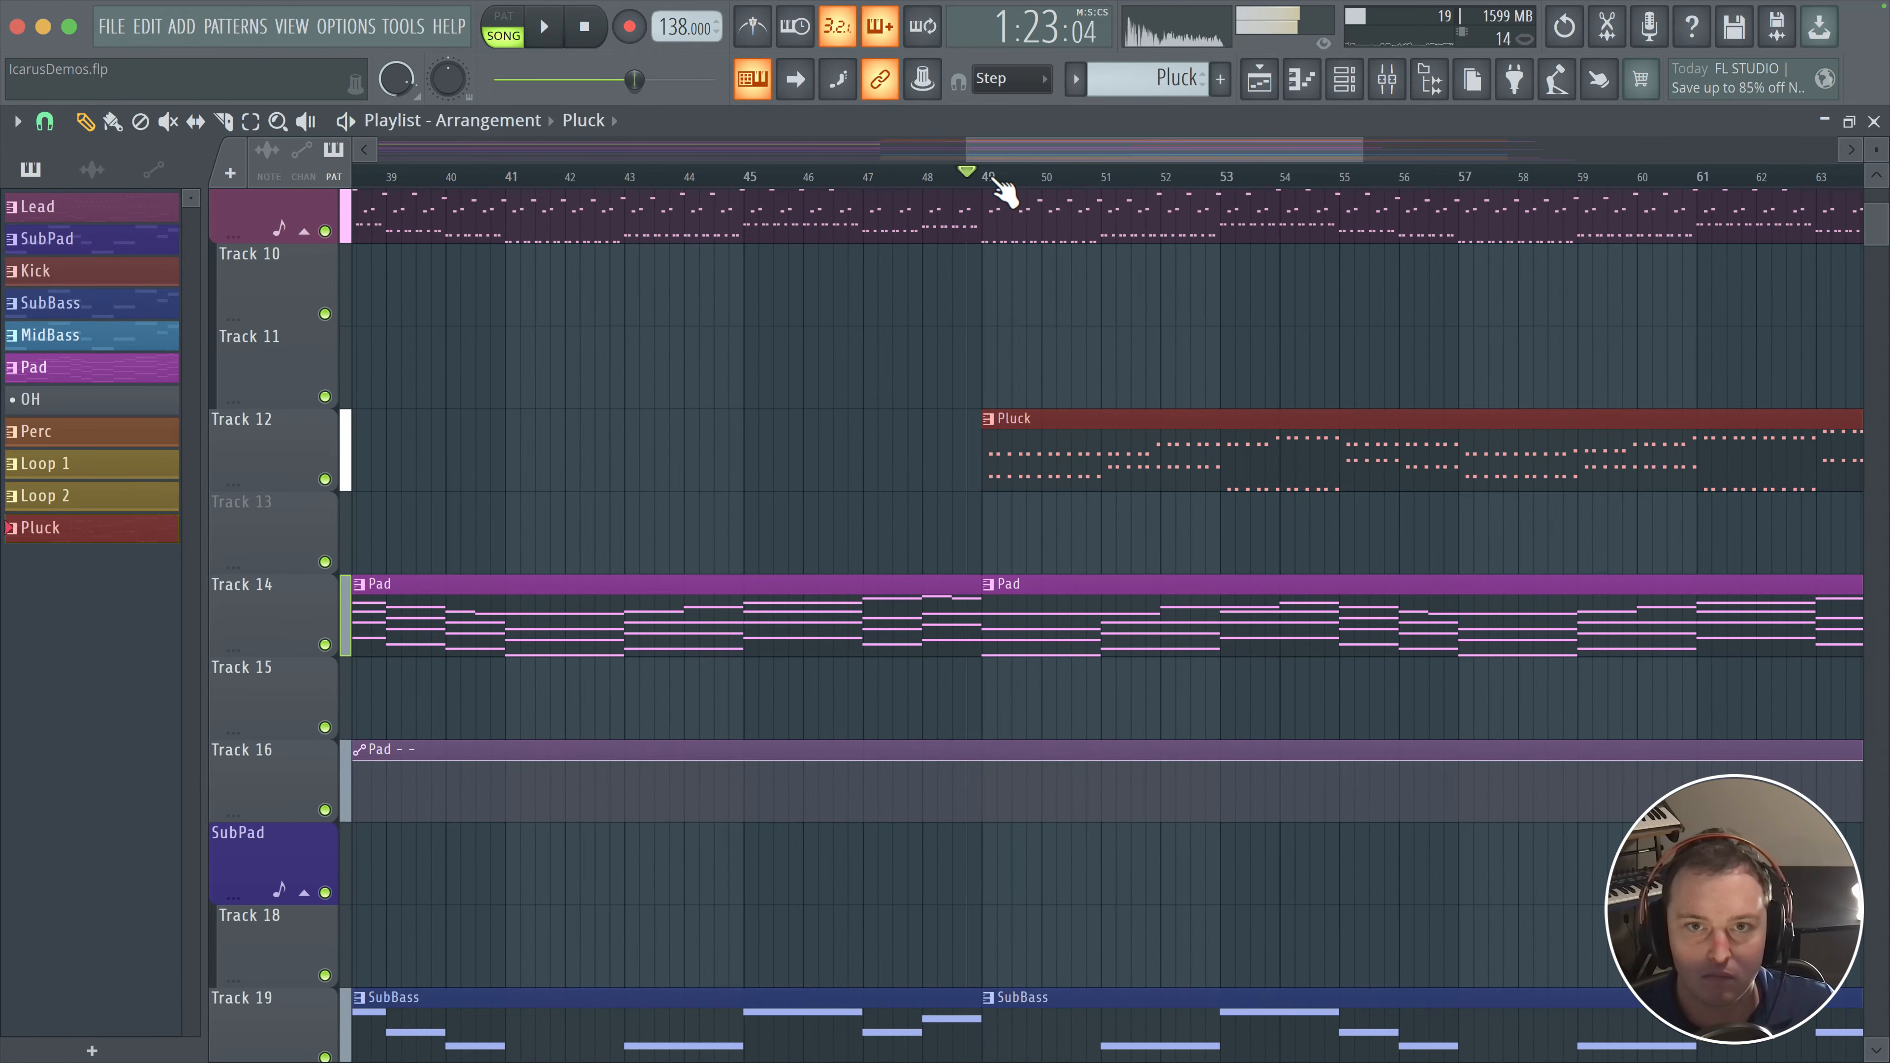
click(1387, 78)
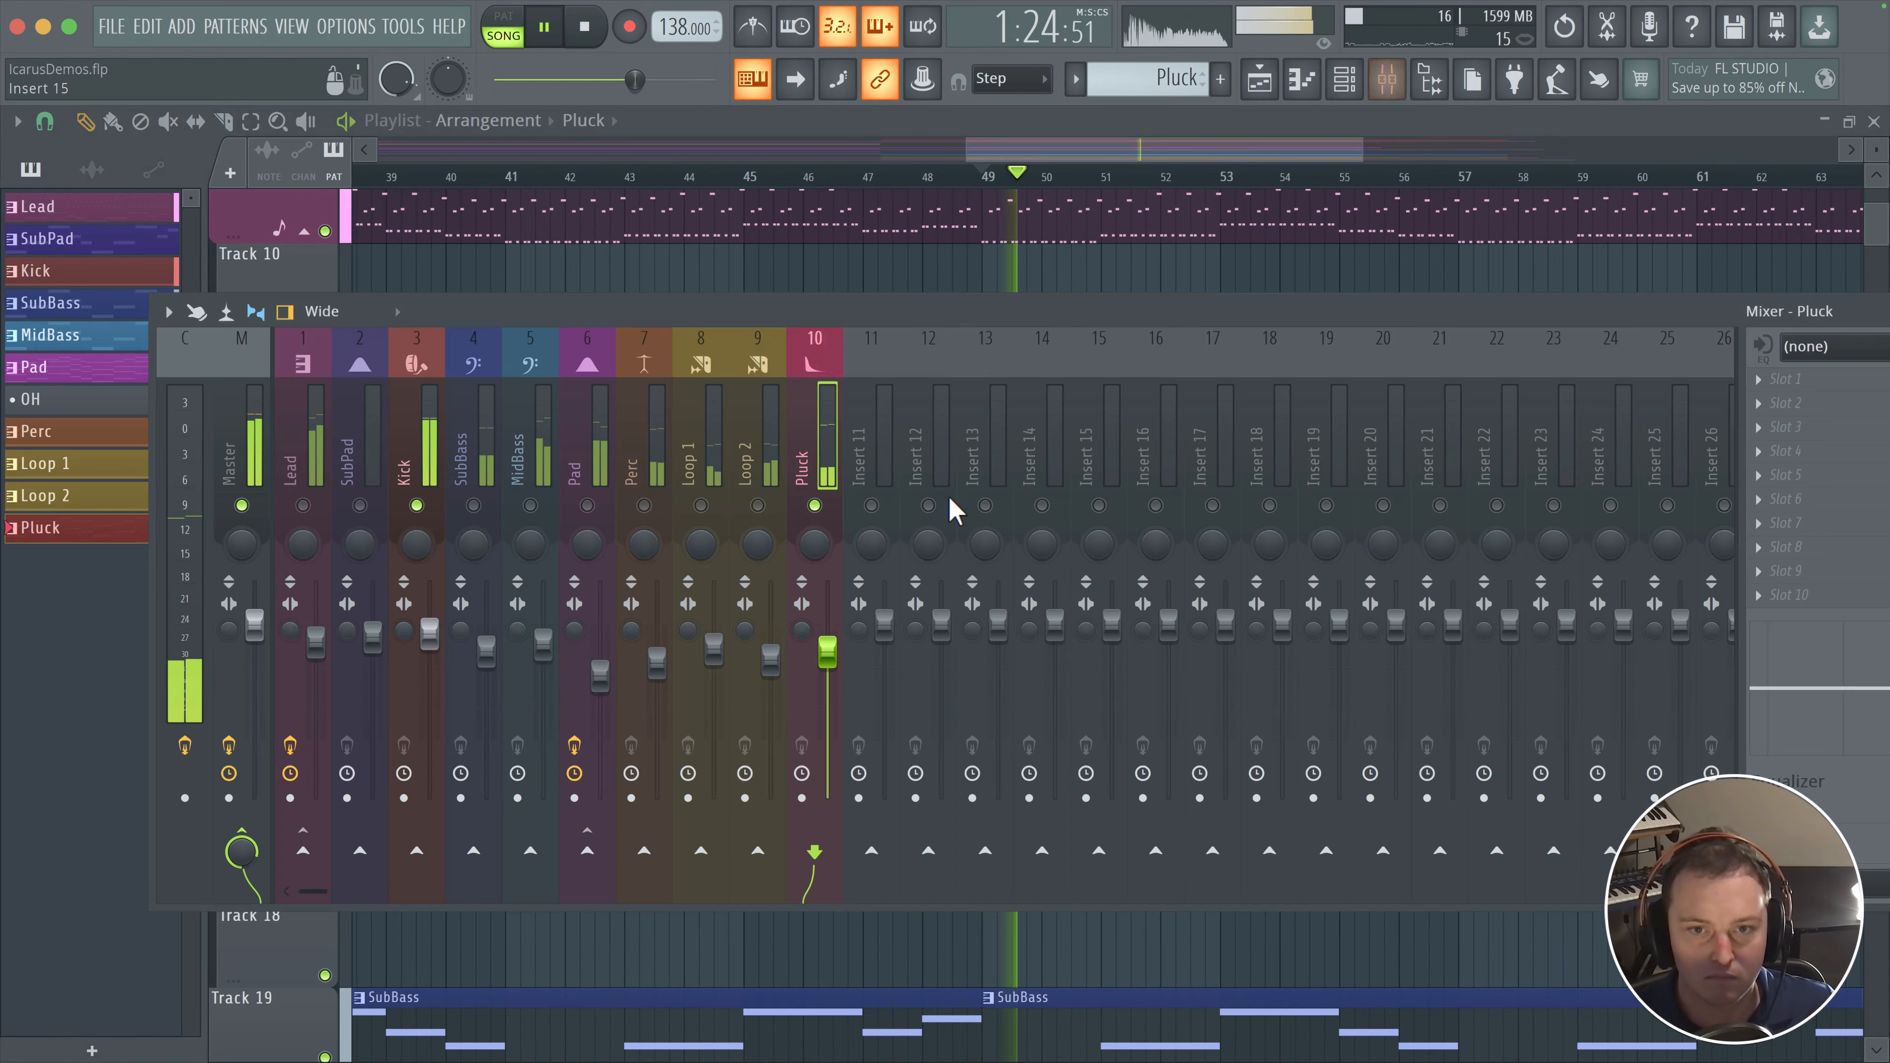
- Lower the start point of the Pluck's Mseg 1 curve slightly, then close the synth
click(1344, 80)
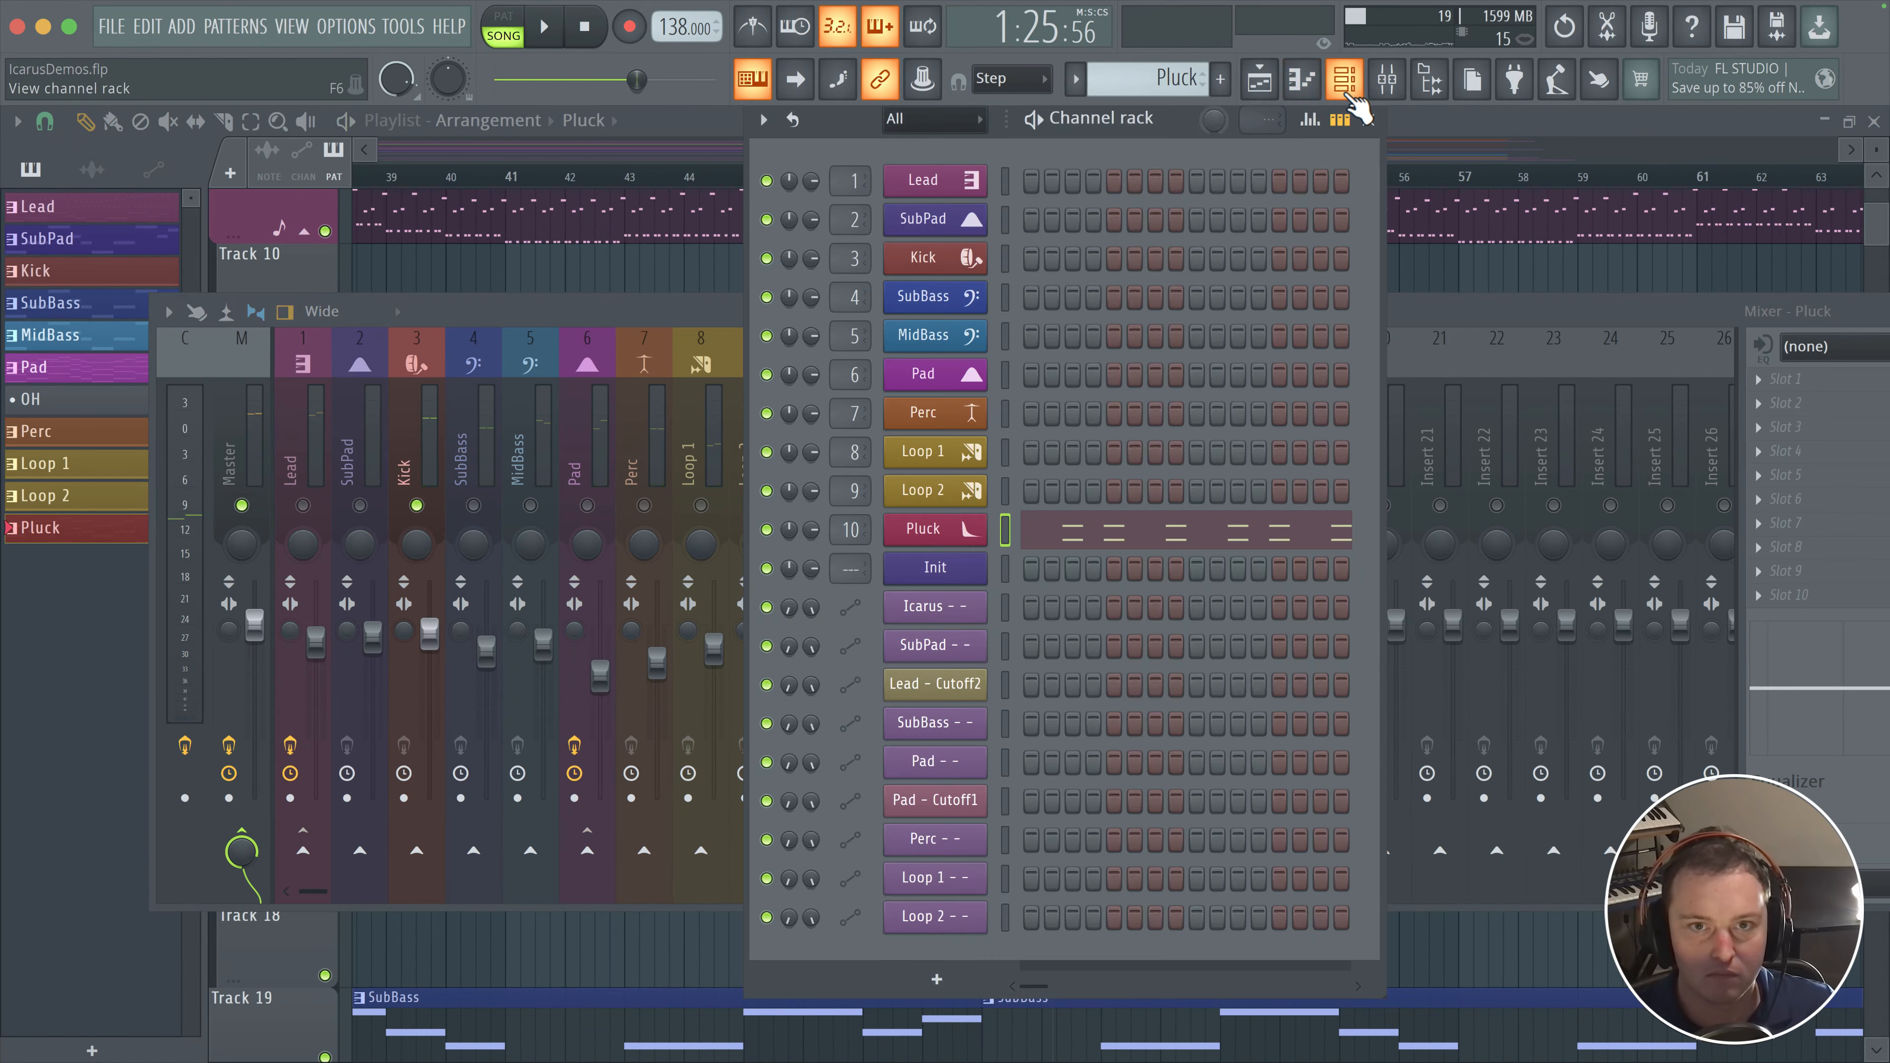
click(937, 531)
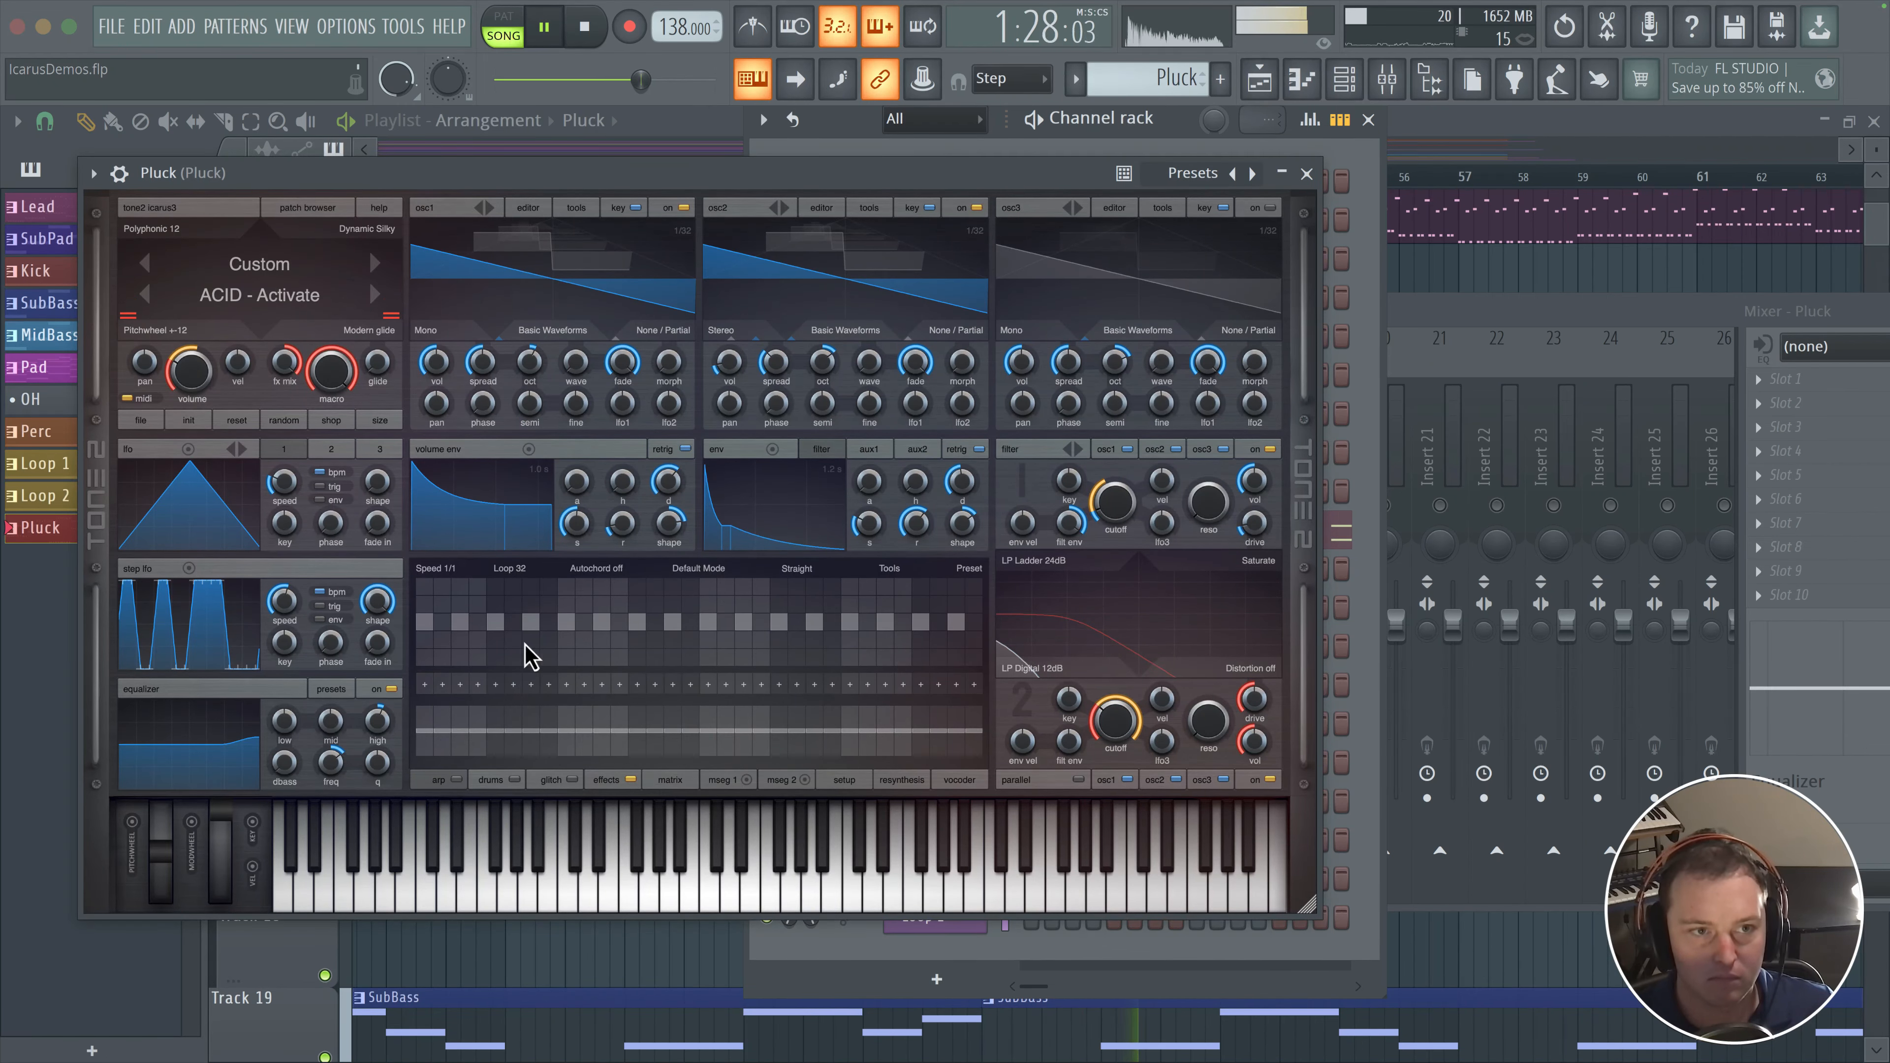
click(732, 780)
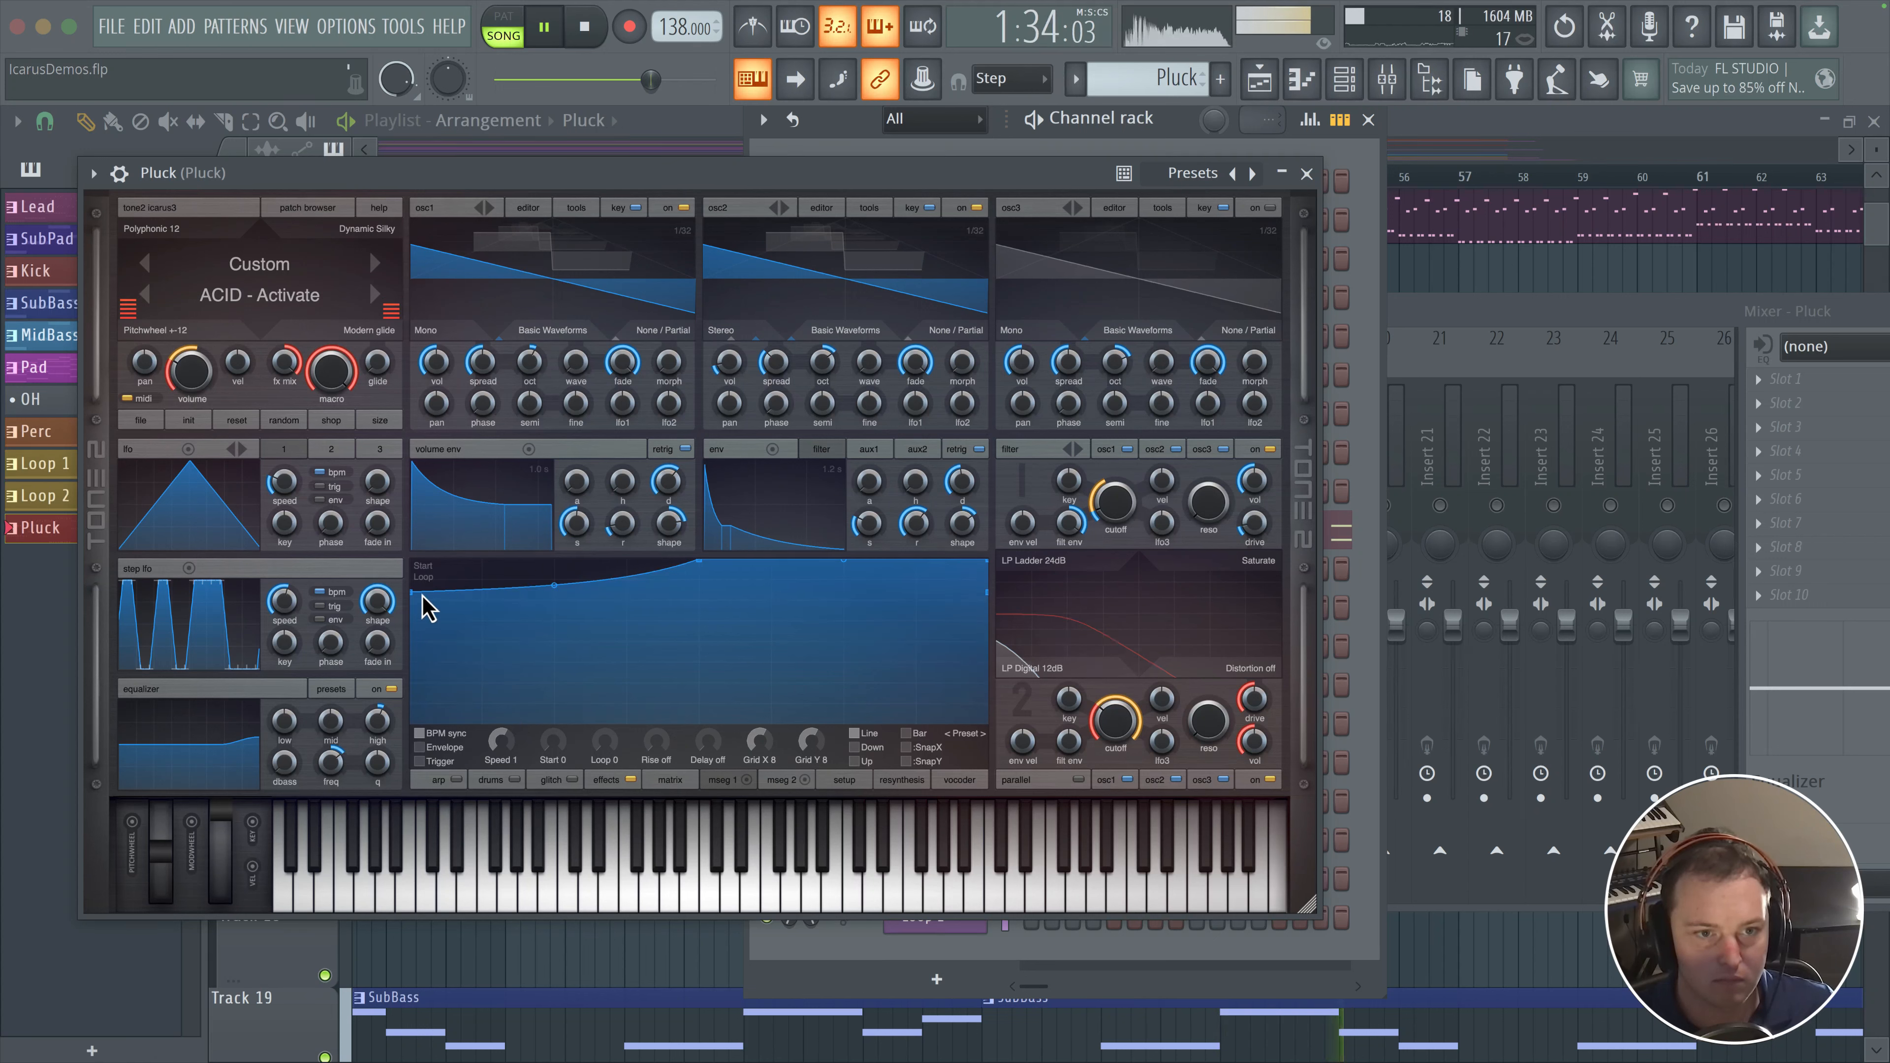
mouse_move(422, 595)
mouse_down()
mouse_move(404, 594)
mouse_move(411, 693)
mouse_move(415, 626)
mouse_up()
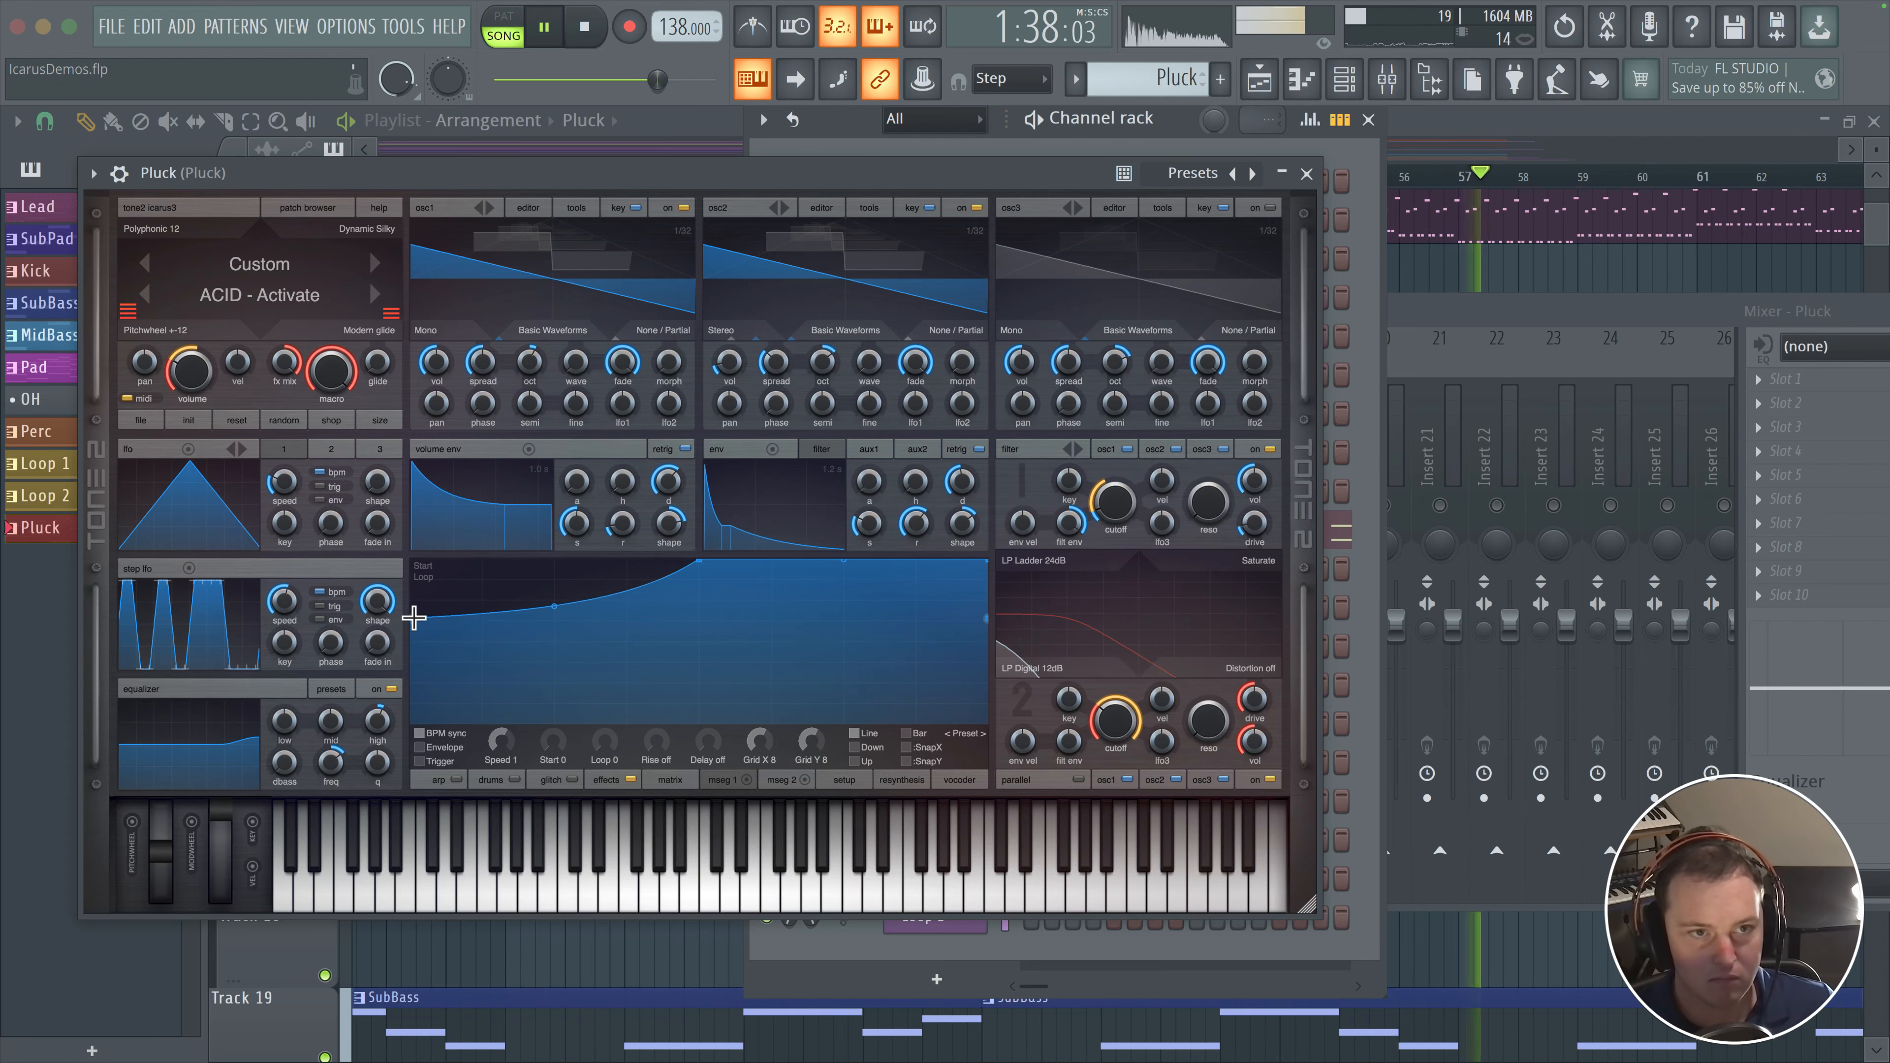
click(1306, 173)
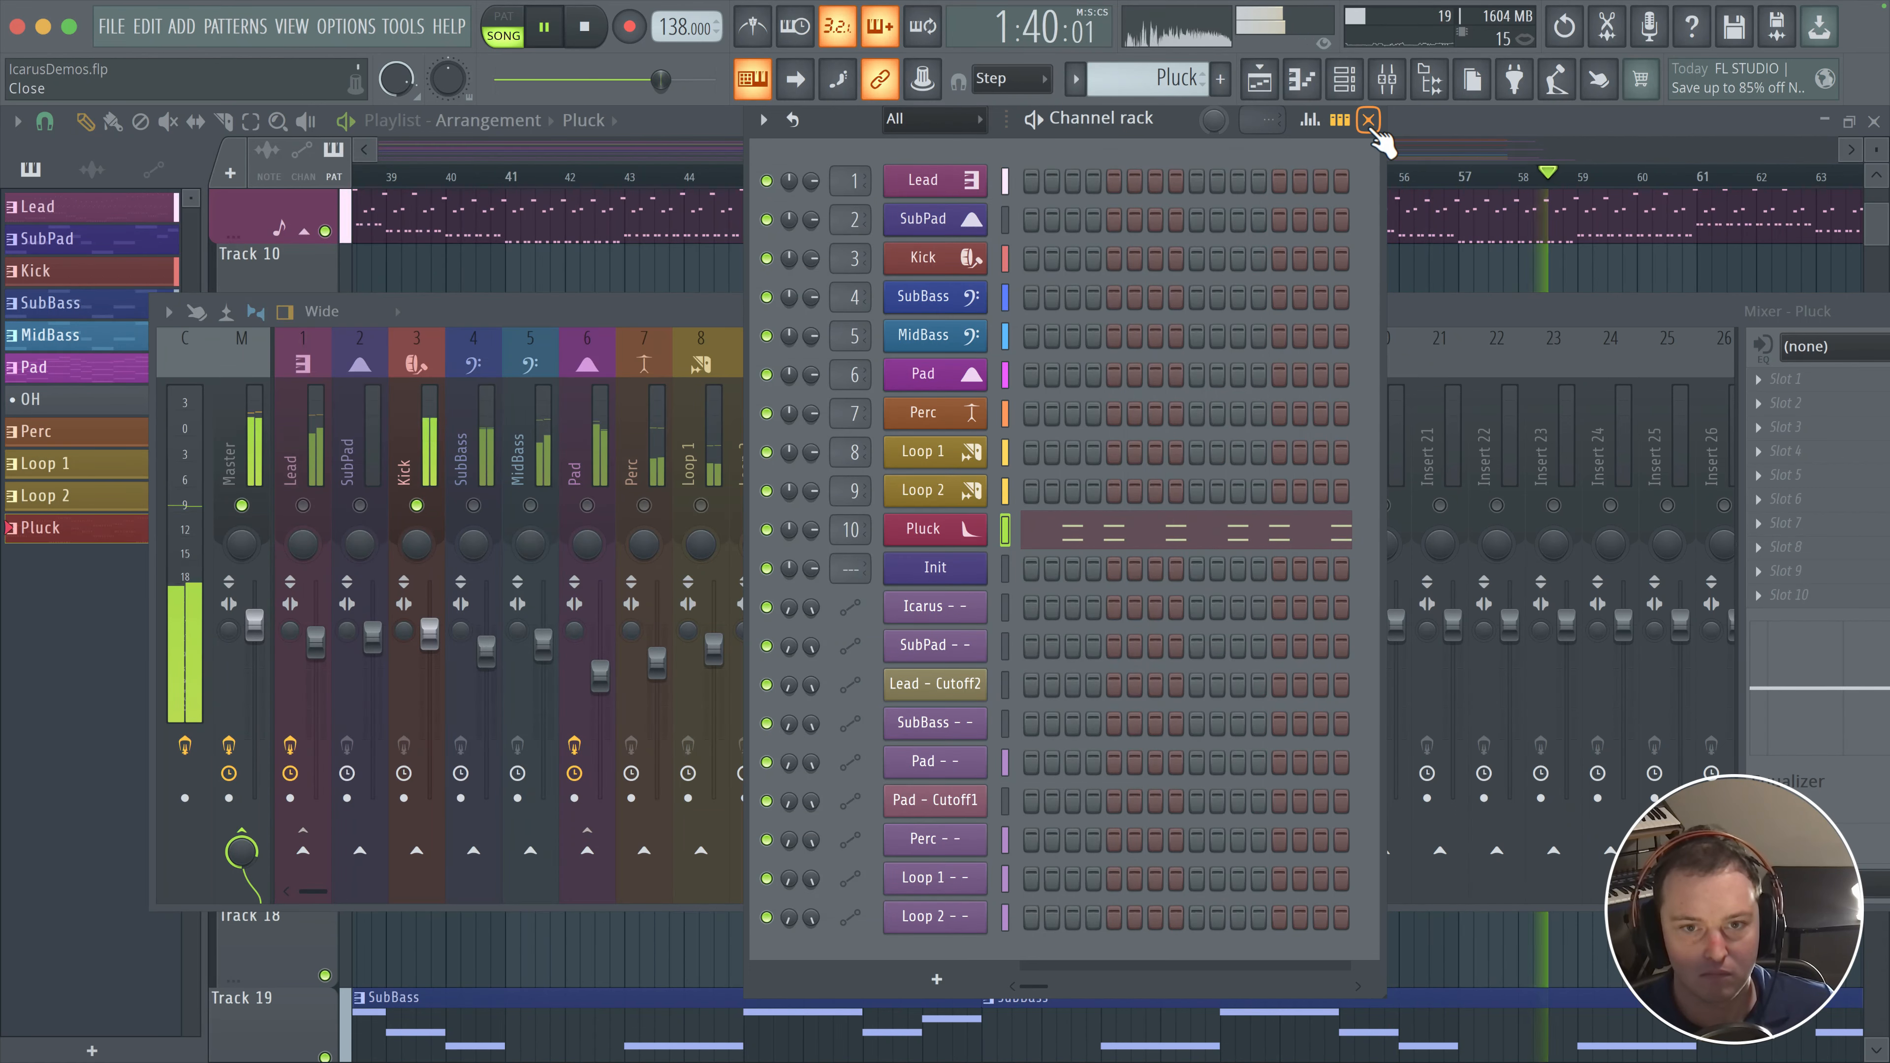
- Set the Pluck's Reverb Plate effect to Mix 24%, Size 89.3m, Frequency 762 Hz and Decay 62%
click(939, 531)
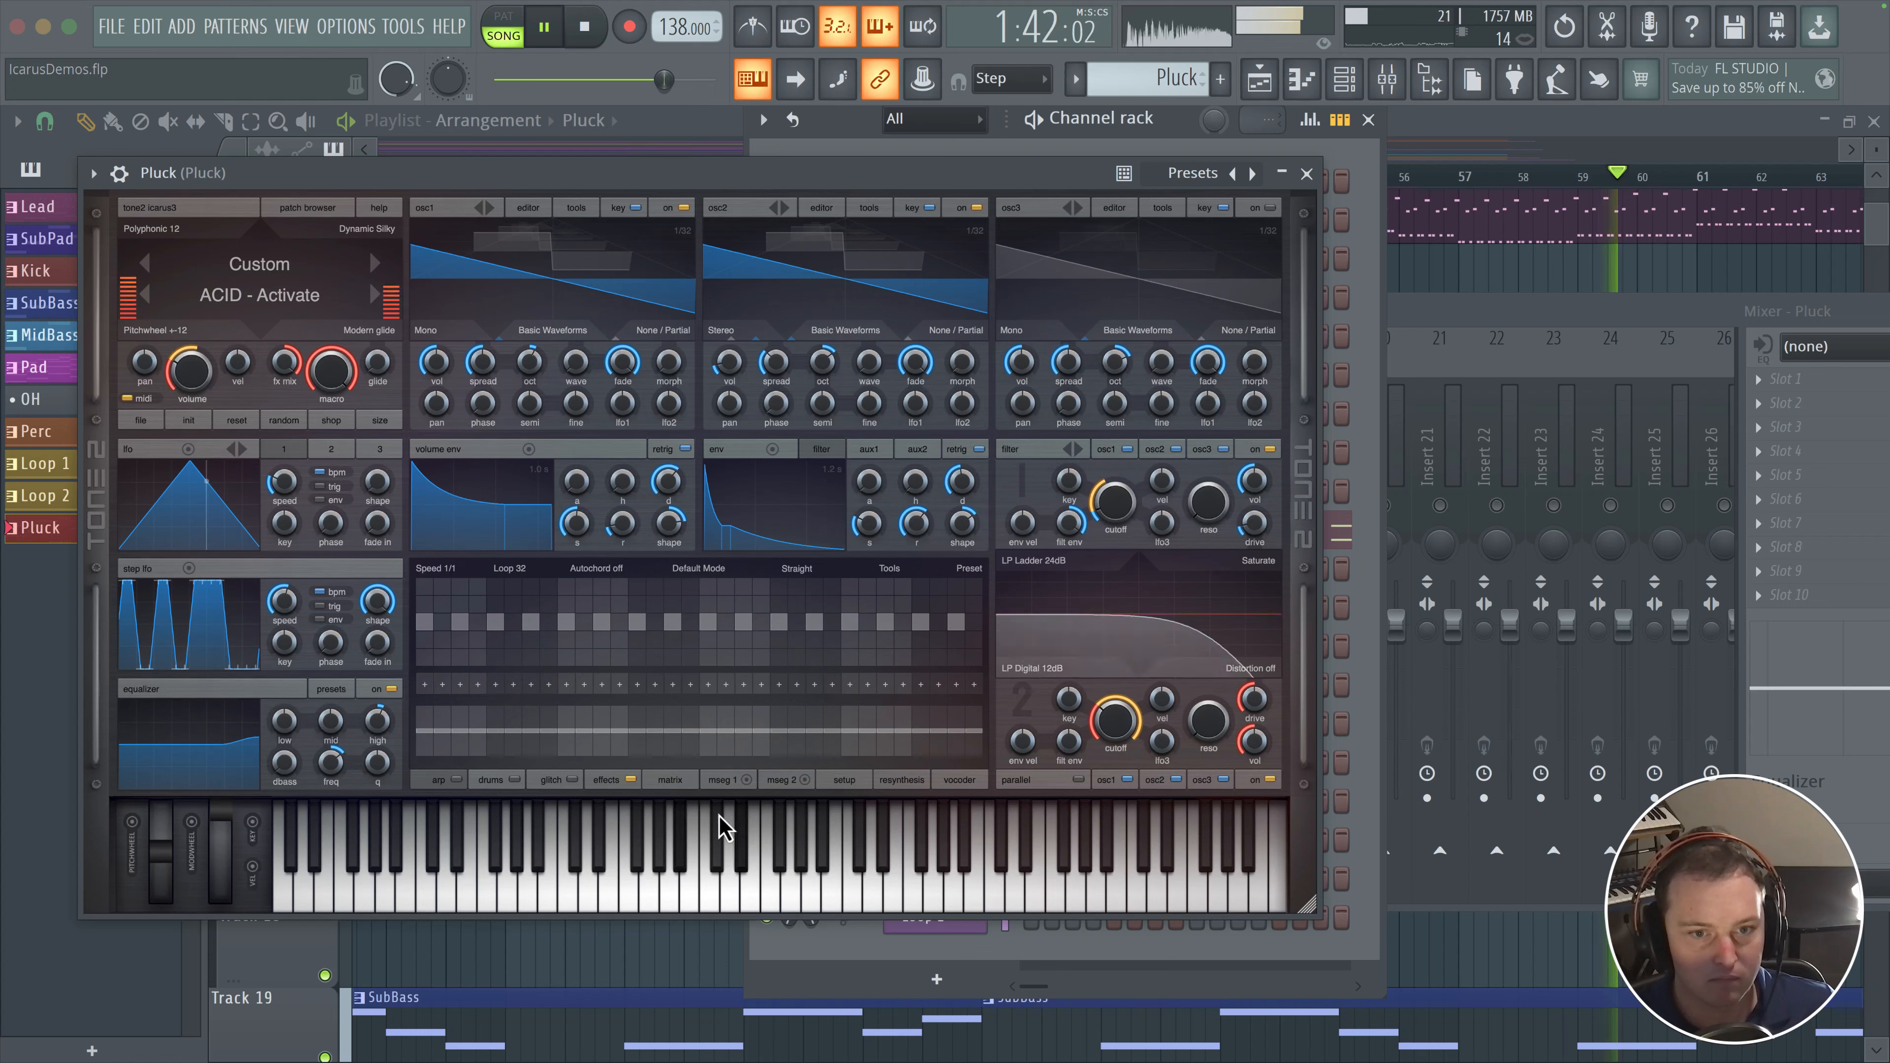
click(614, 780)
scroll(840, 590, up, 5)
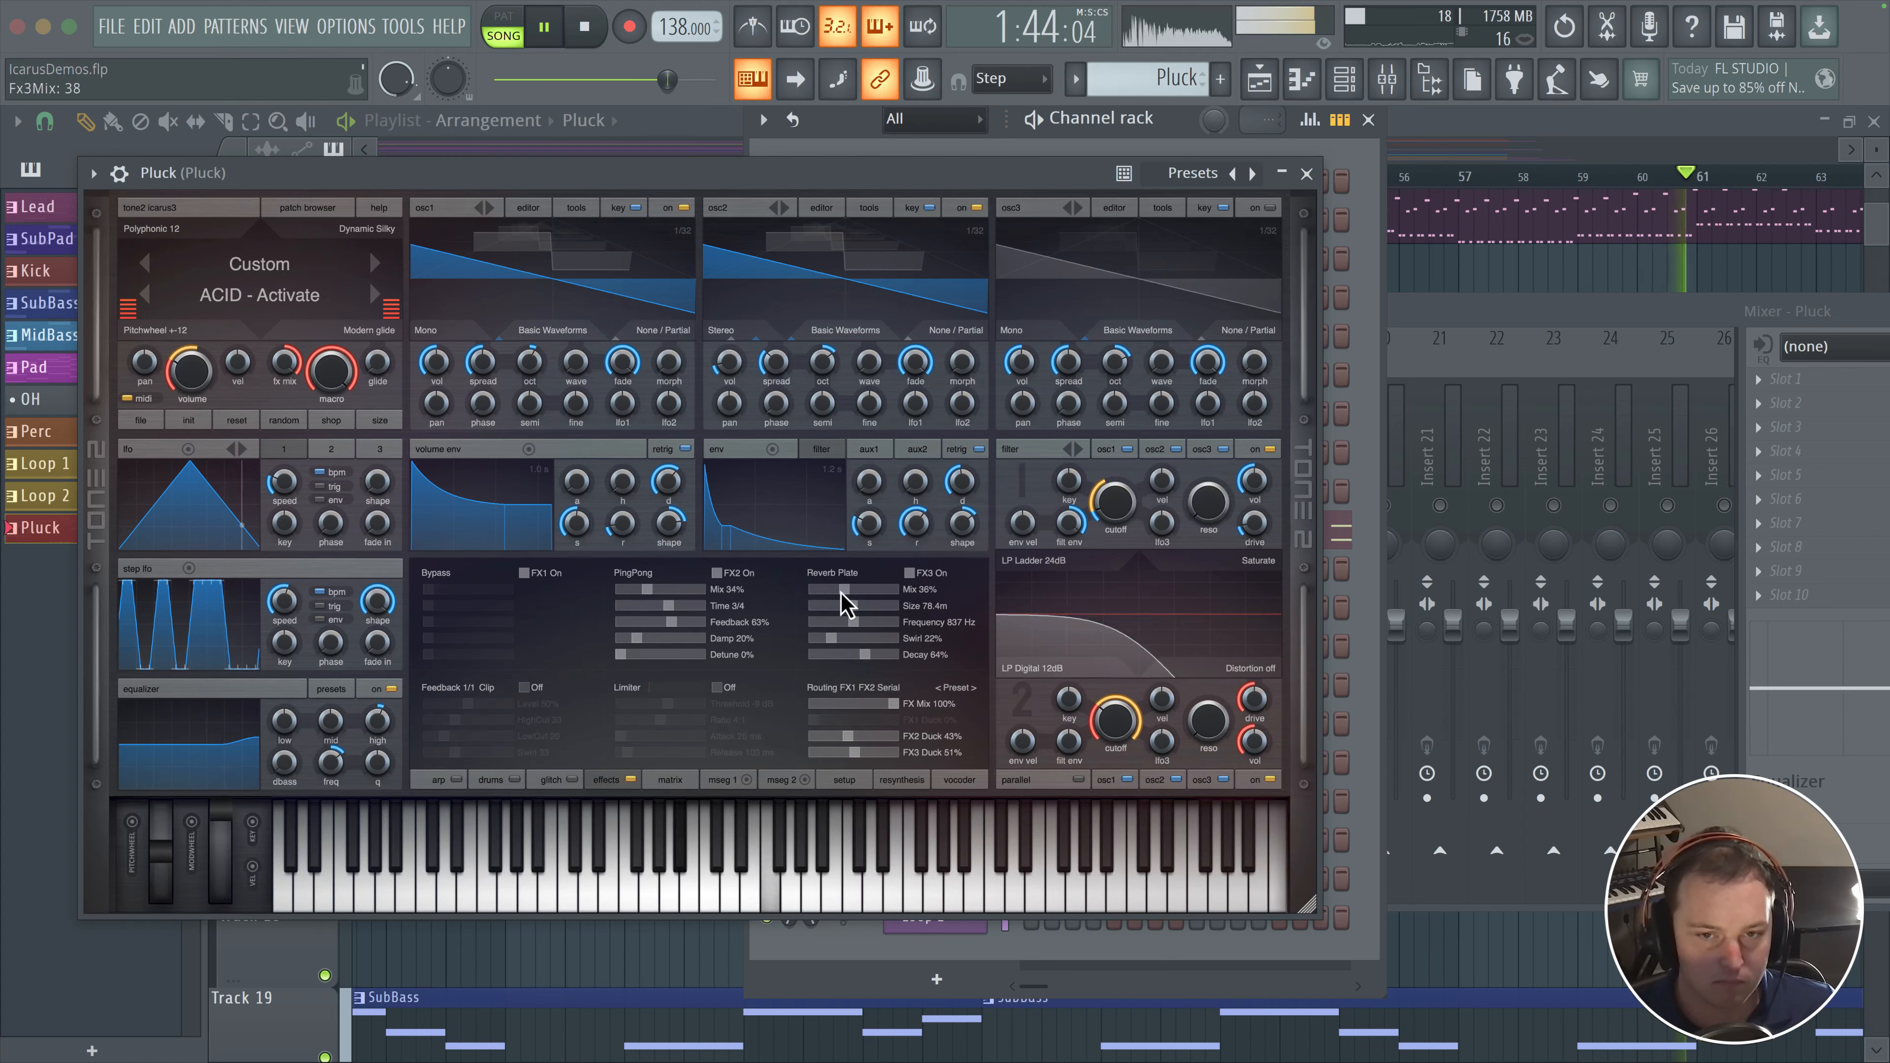
drag(832, 593, 865, 659)
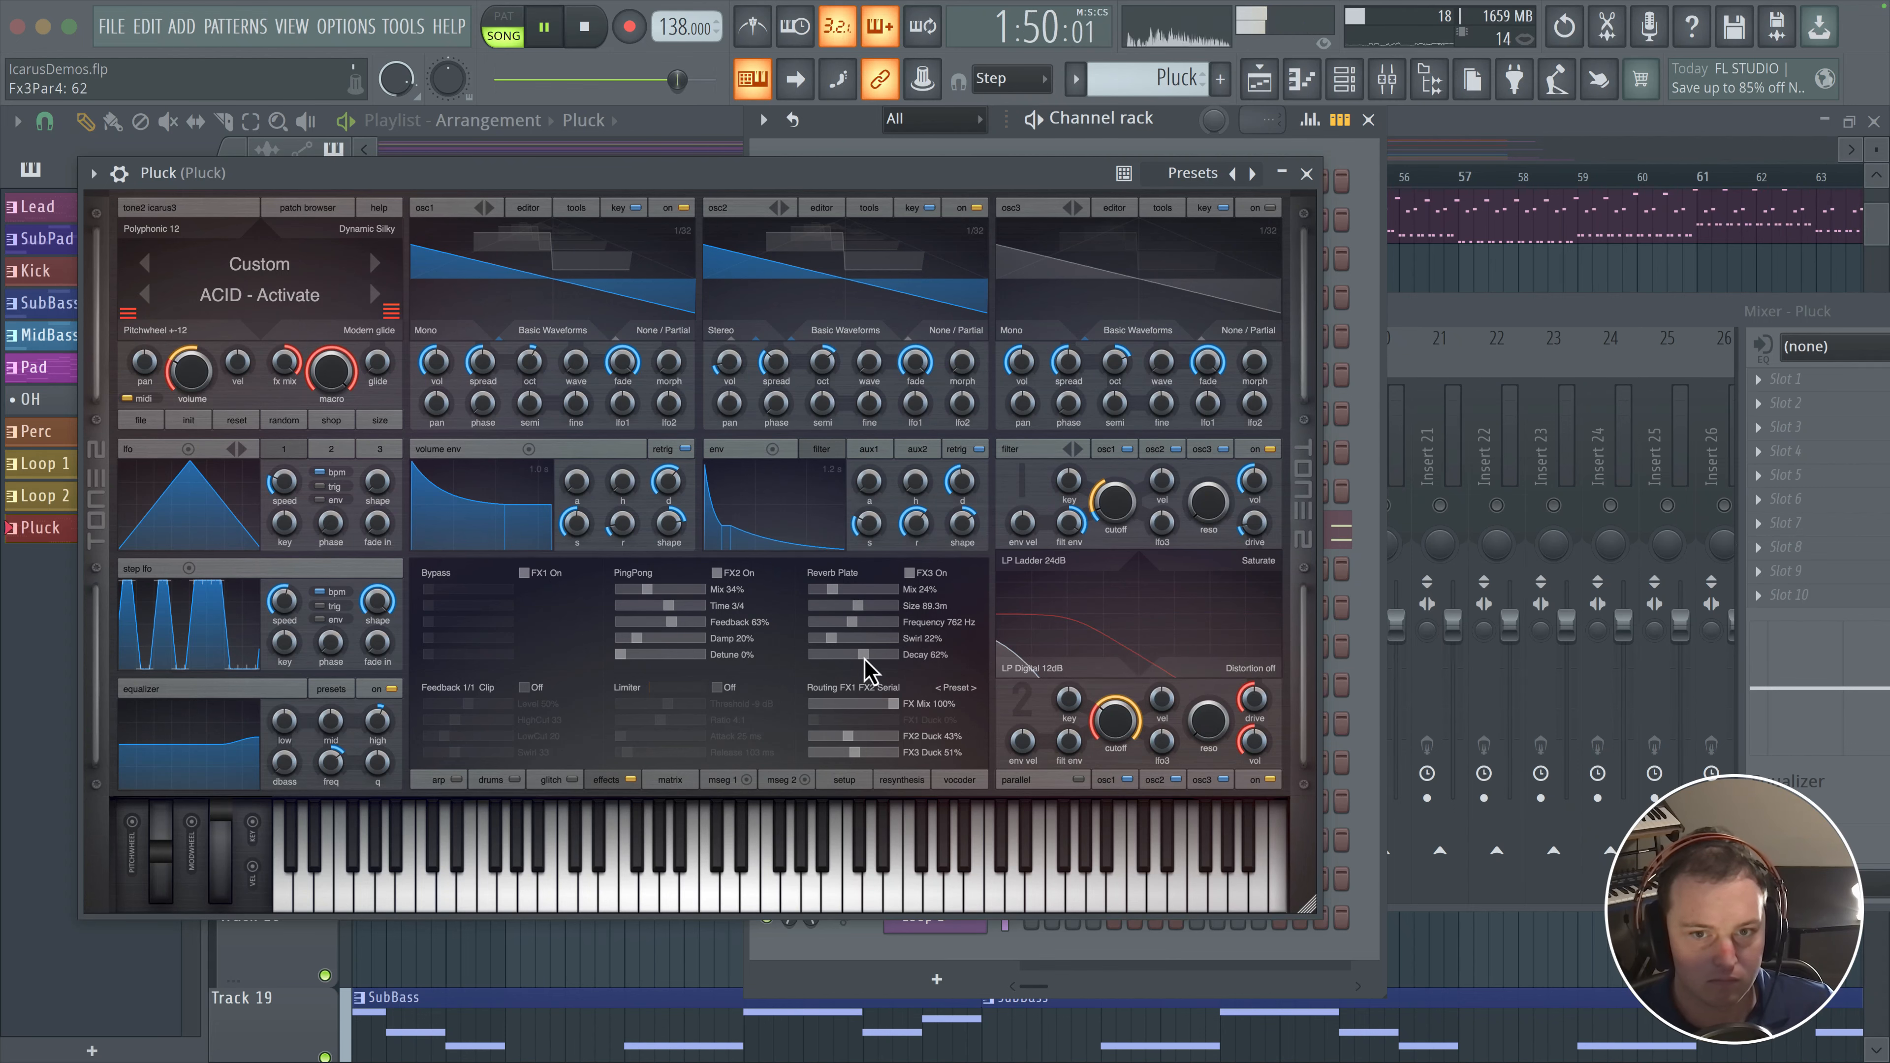
click(1306, 174)
- Bring all the other mixer tracks back in beside the Pluck and Kick, and restart playback of the full mix
click(1460, 307)
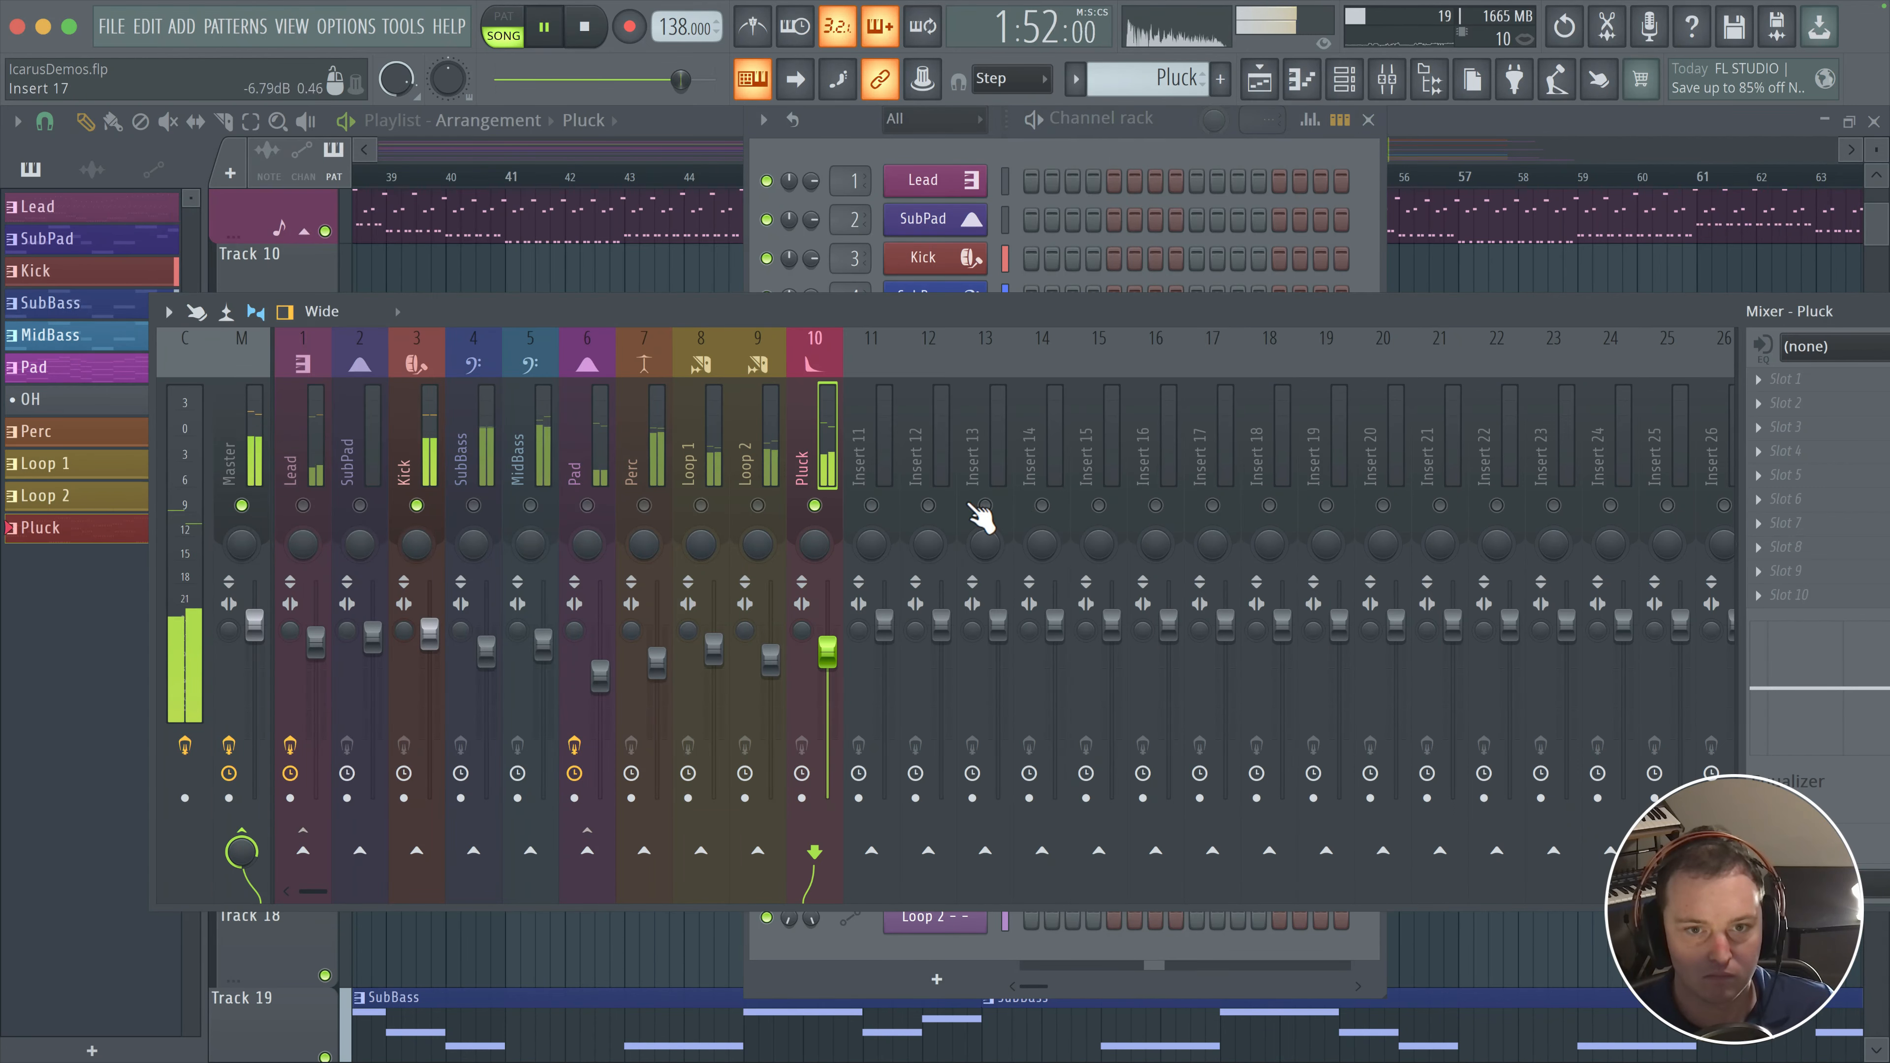
click(586, 506)
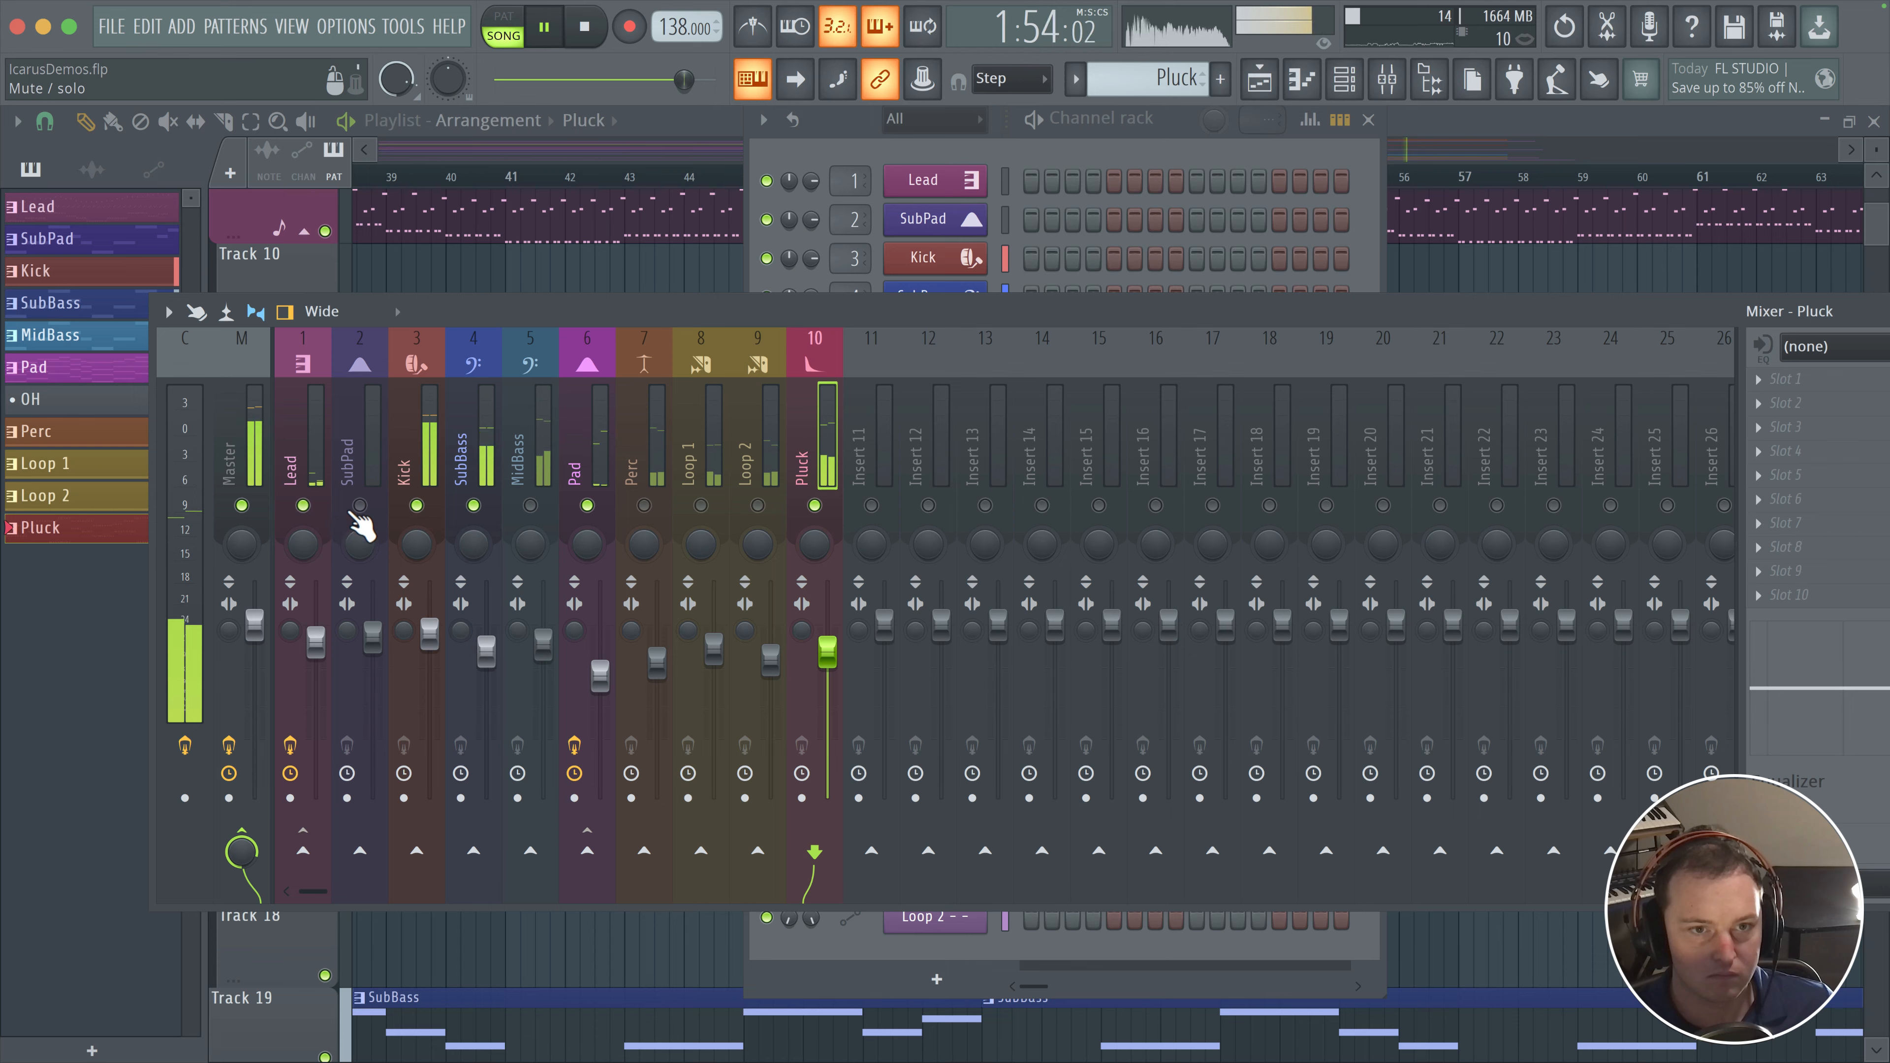
right_click(360, 507)
right_click(359, 507)
key(space)
key(space)
- Inspect the Fruity Limiter on the Master track while the full mix plays, and close it again
drag(696, 279, 1236, 393)
scroll(1236, 393, down, 1)
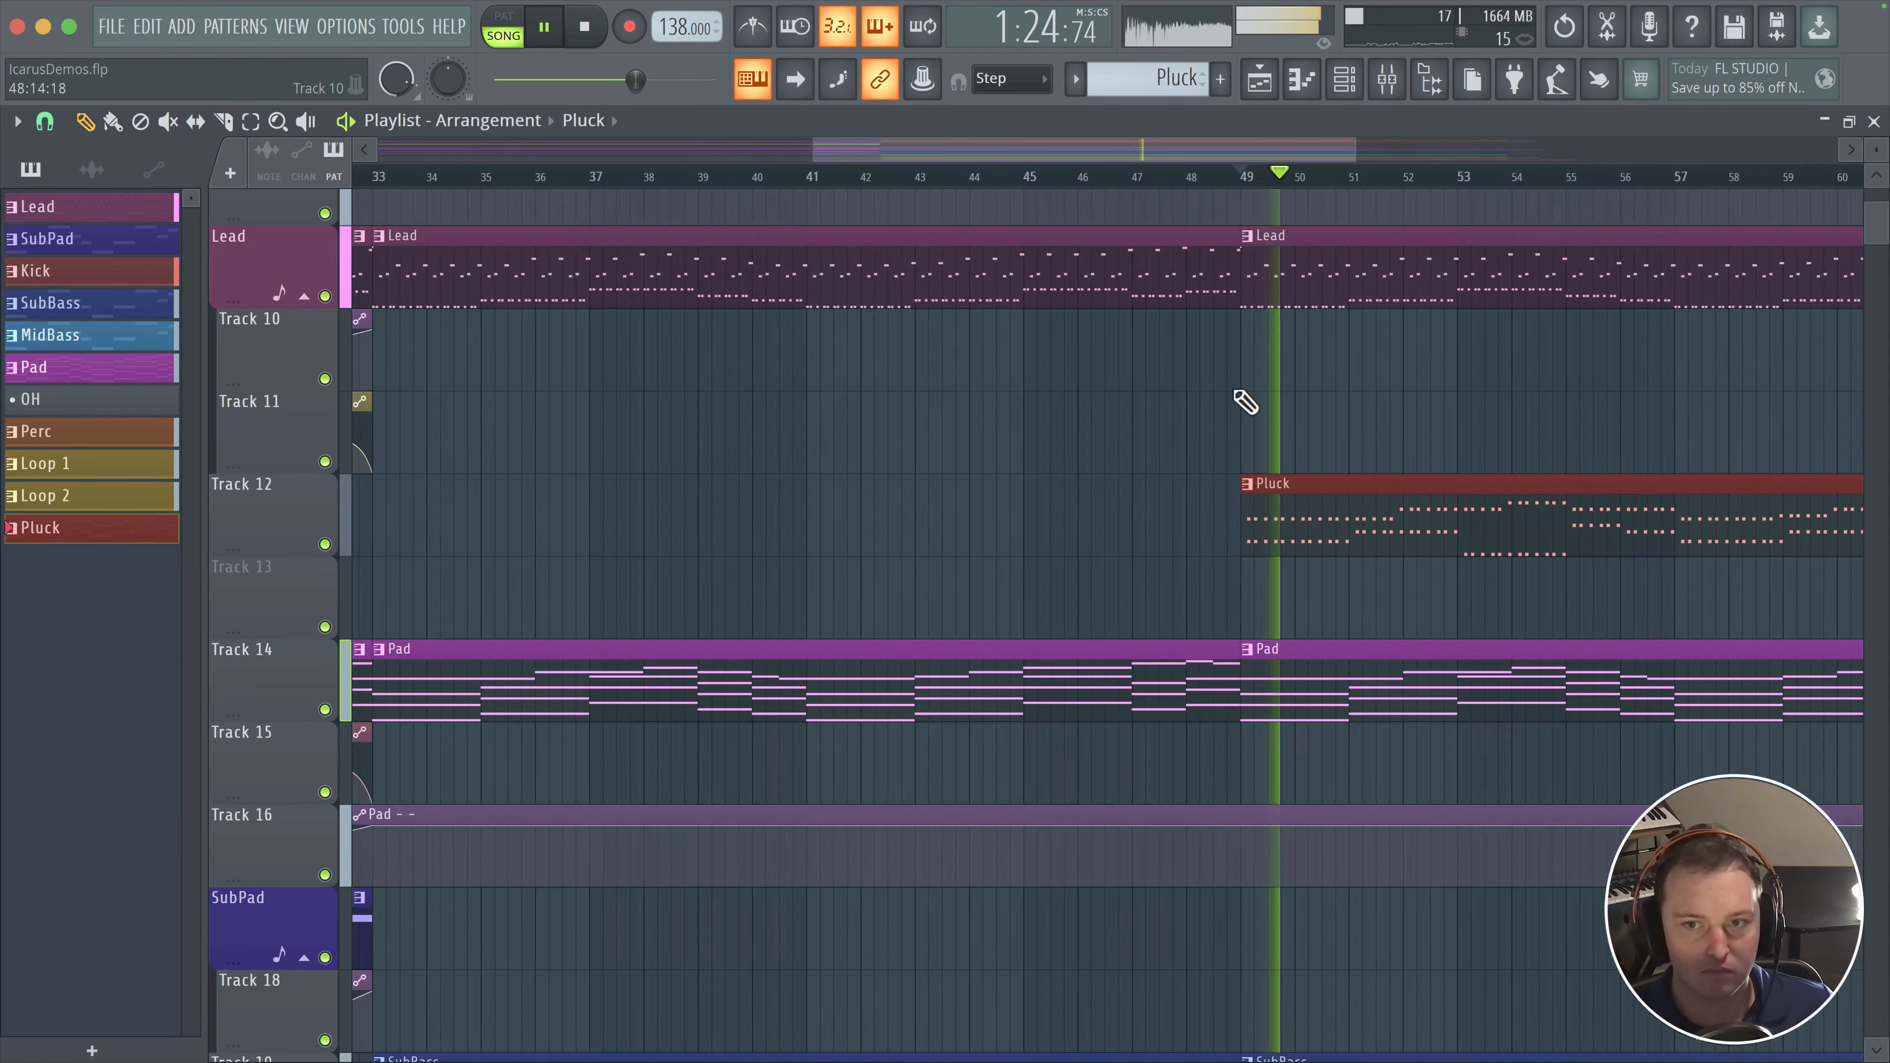
scroll(1246, 402, down, 2)
click(1387, 79)
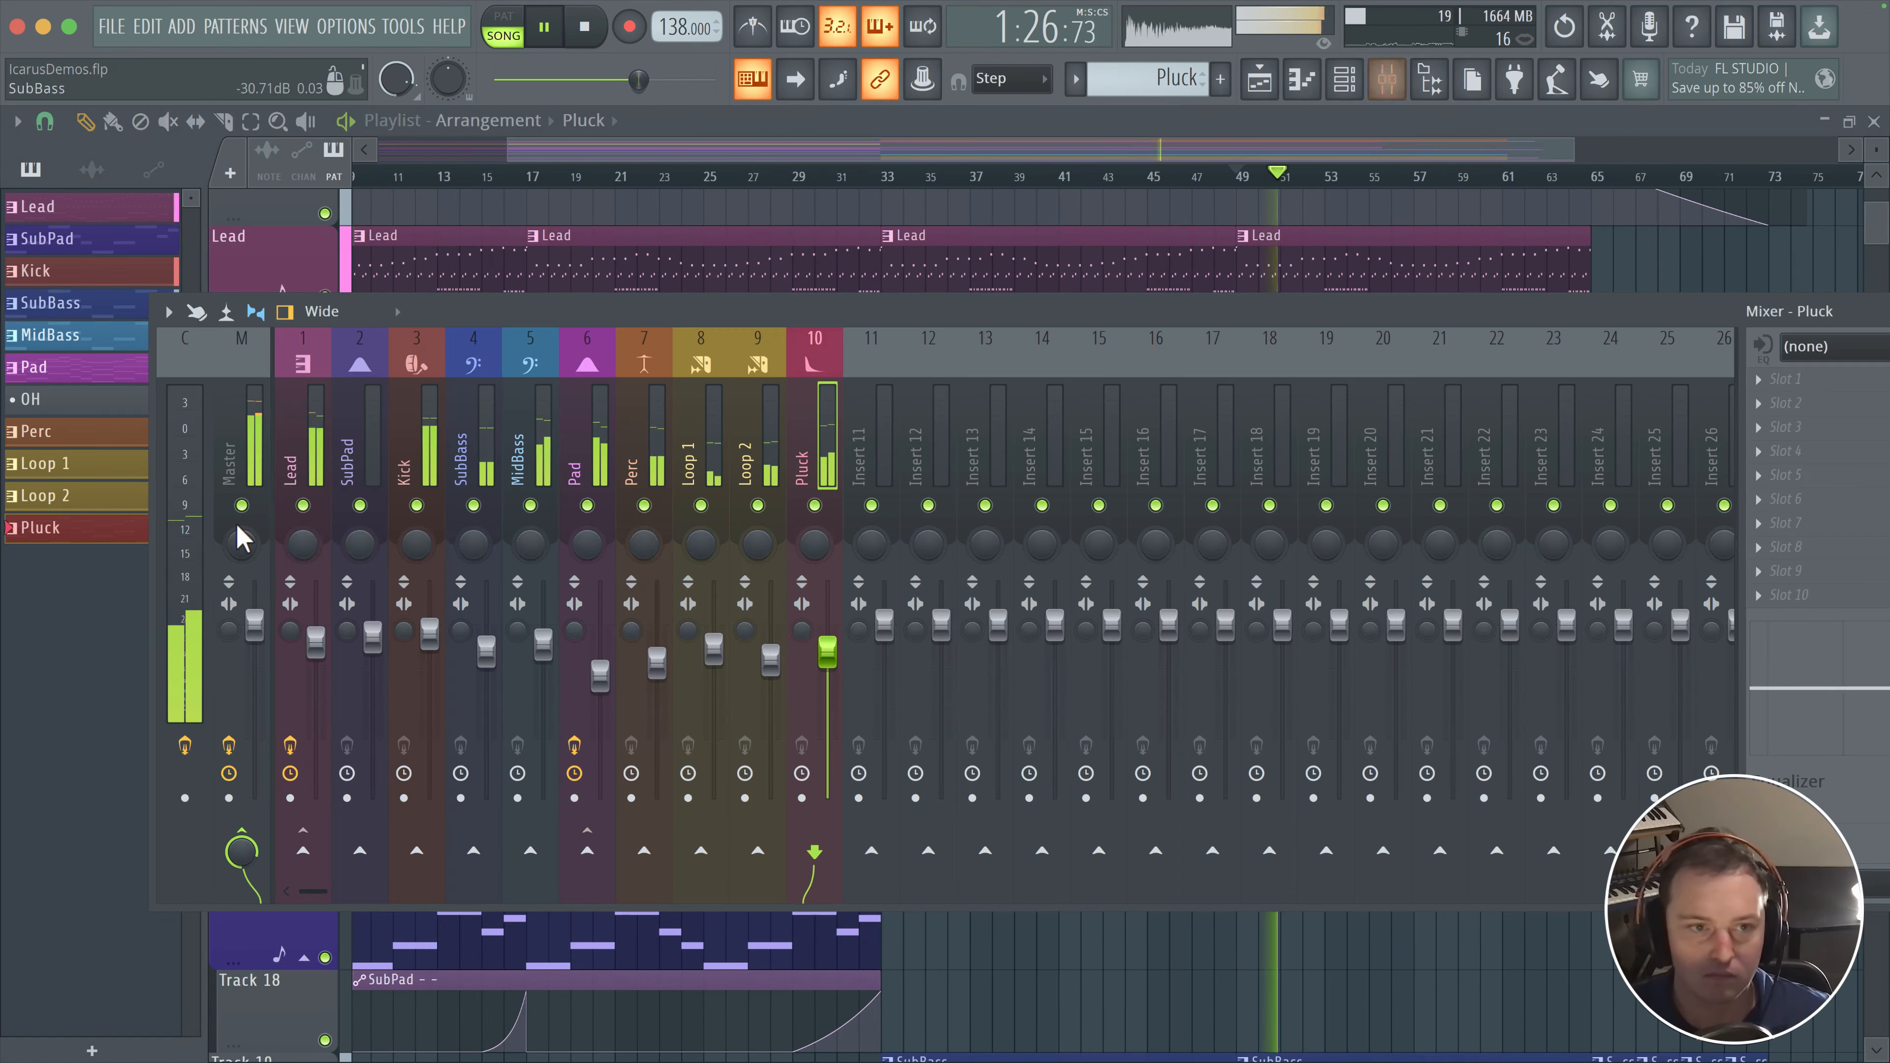
click(232, 458)
click(1816, 572)
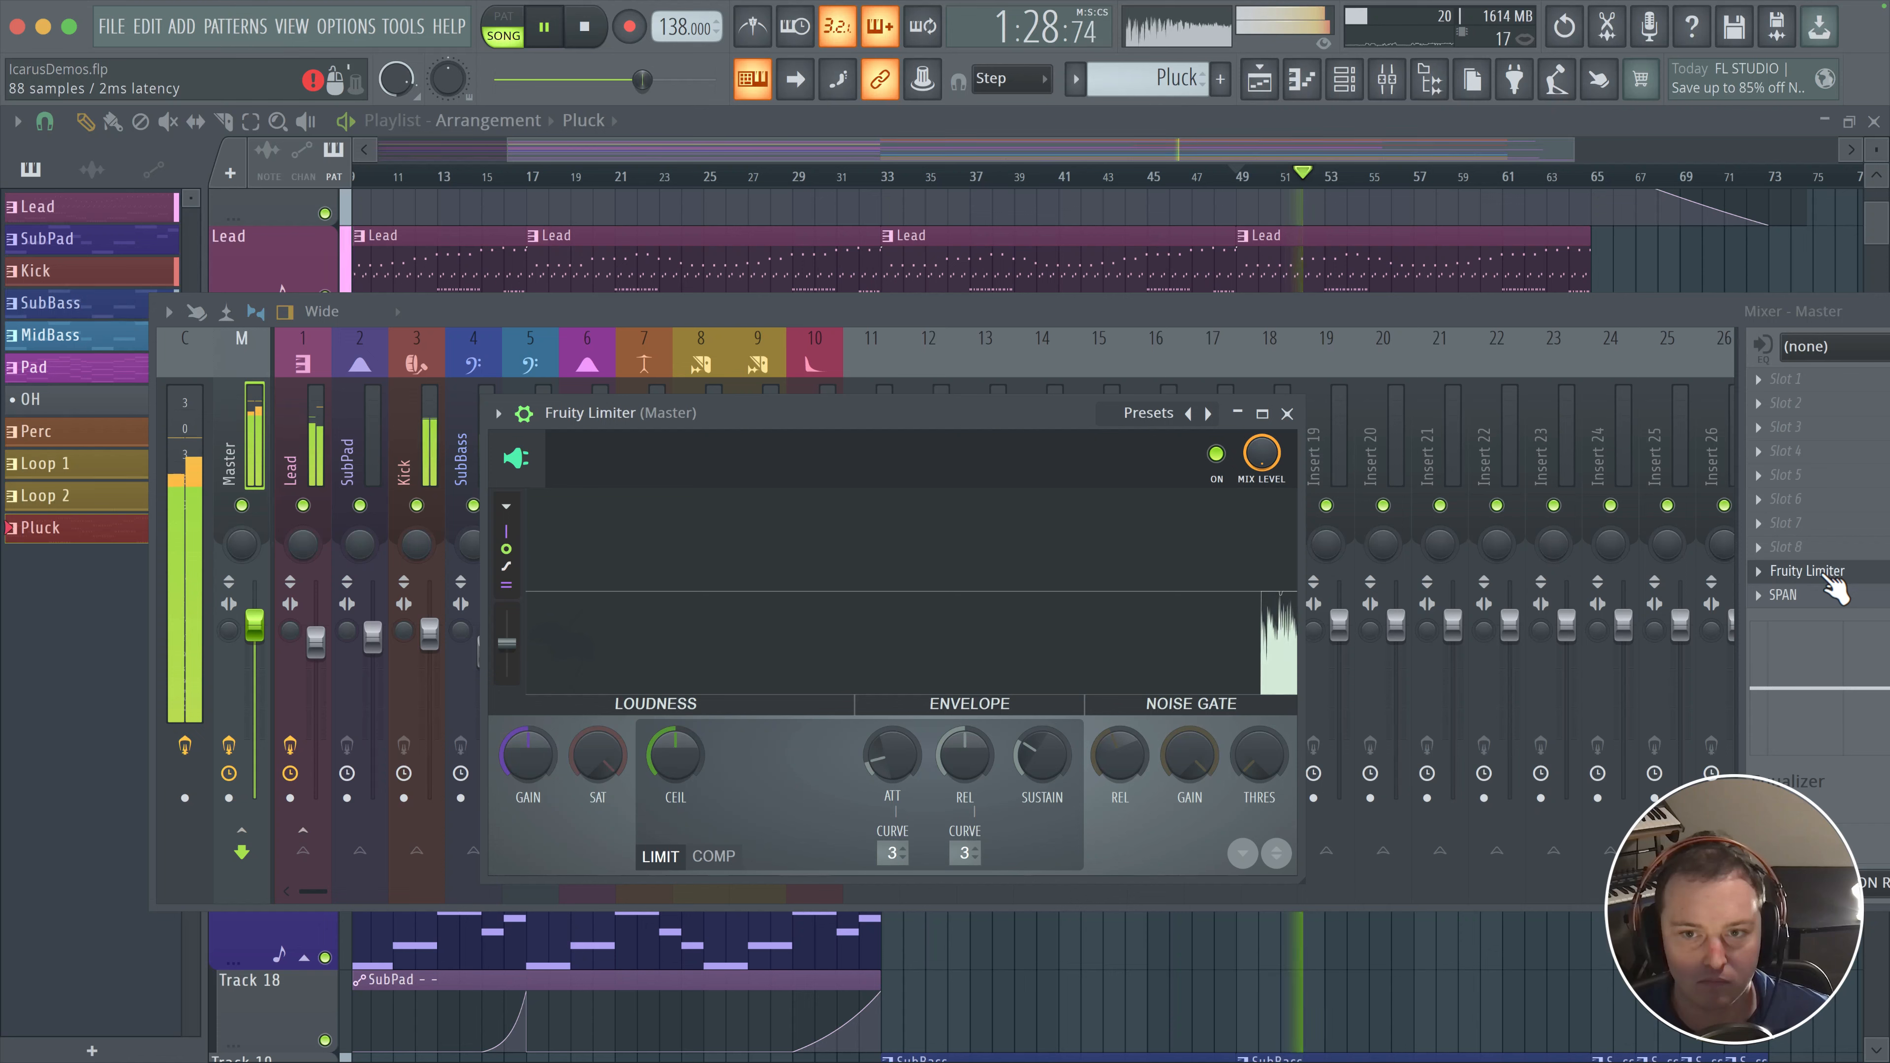
click(1287, 414)
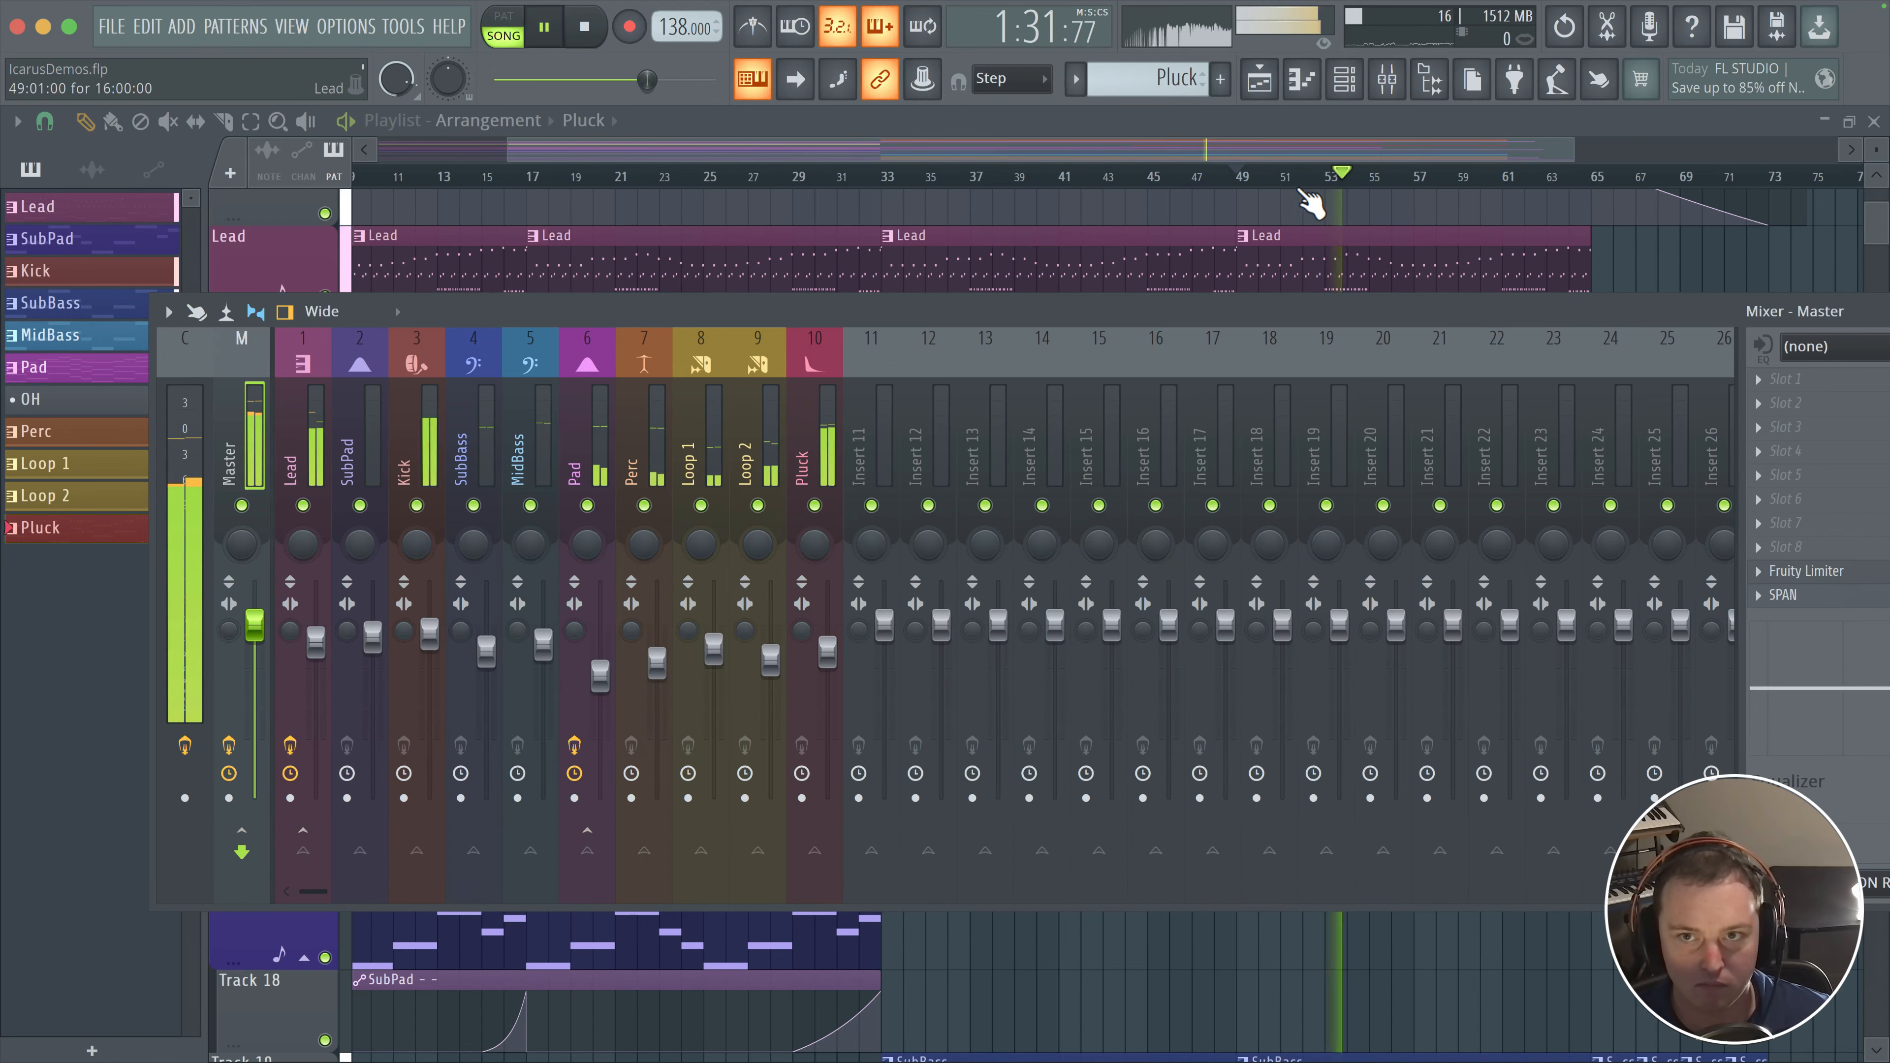
- Play the full arrangement from bar 49 and follow the Pluck part in the playlist
drag(1440, 158, 1528, 160)
key(space)
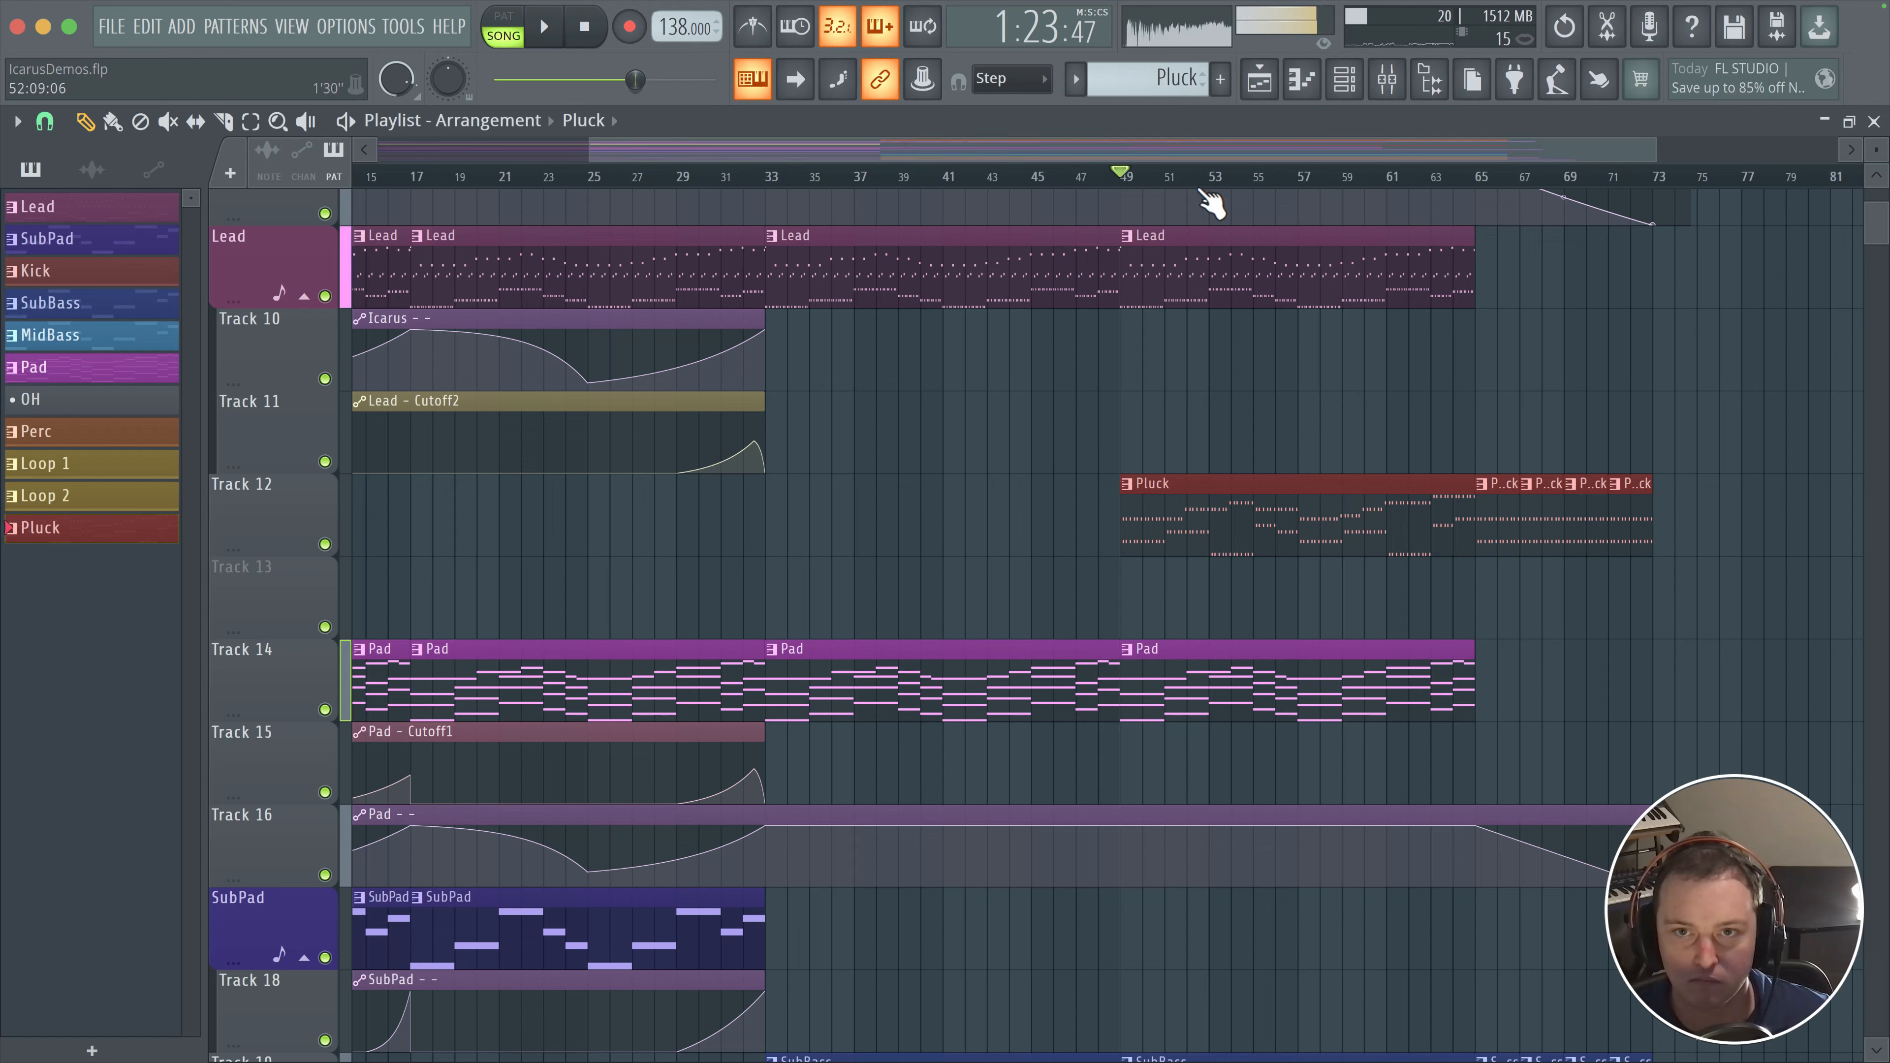
click(1122, 177)
key(space)
scroll(1203, 372, up, 3)
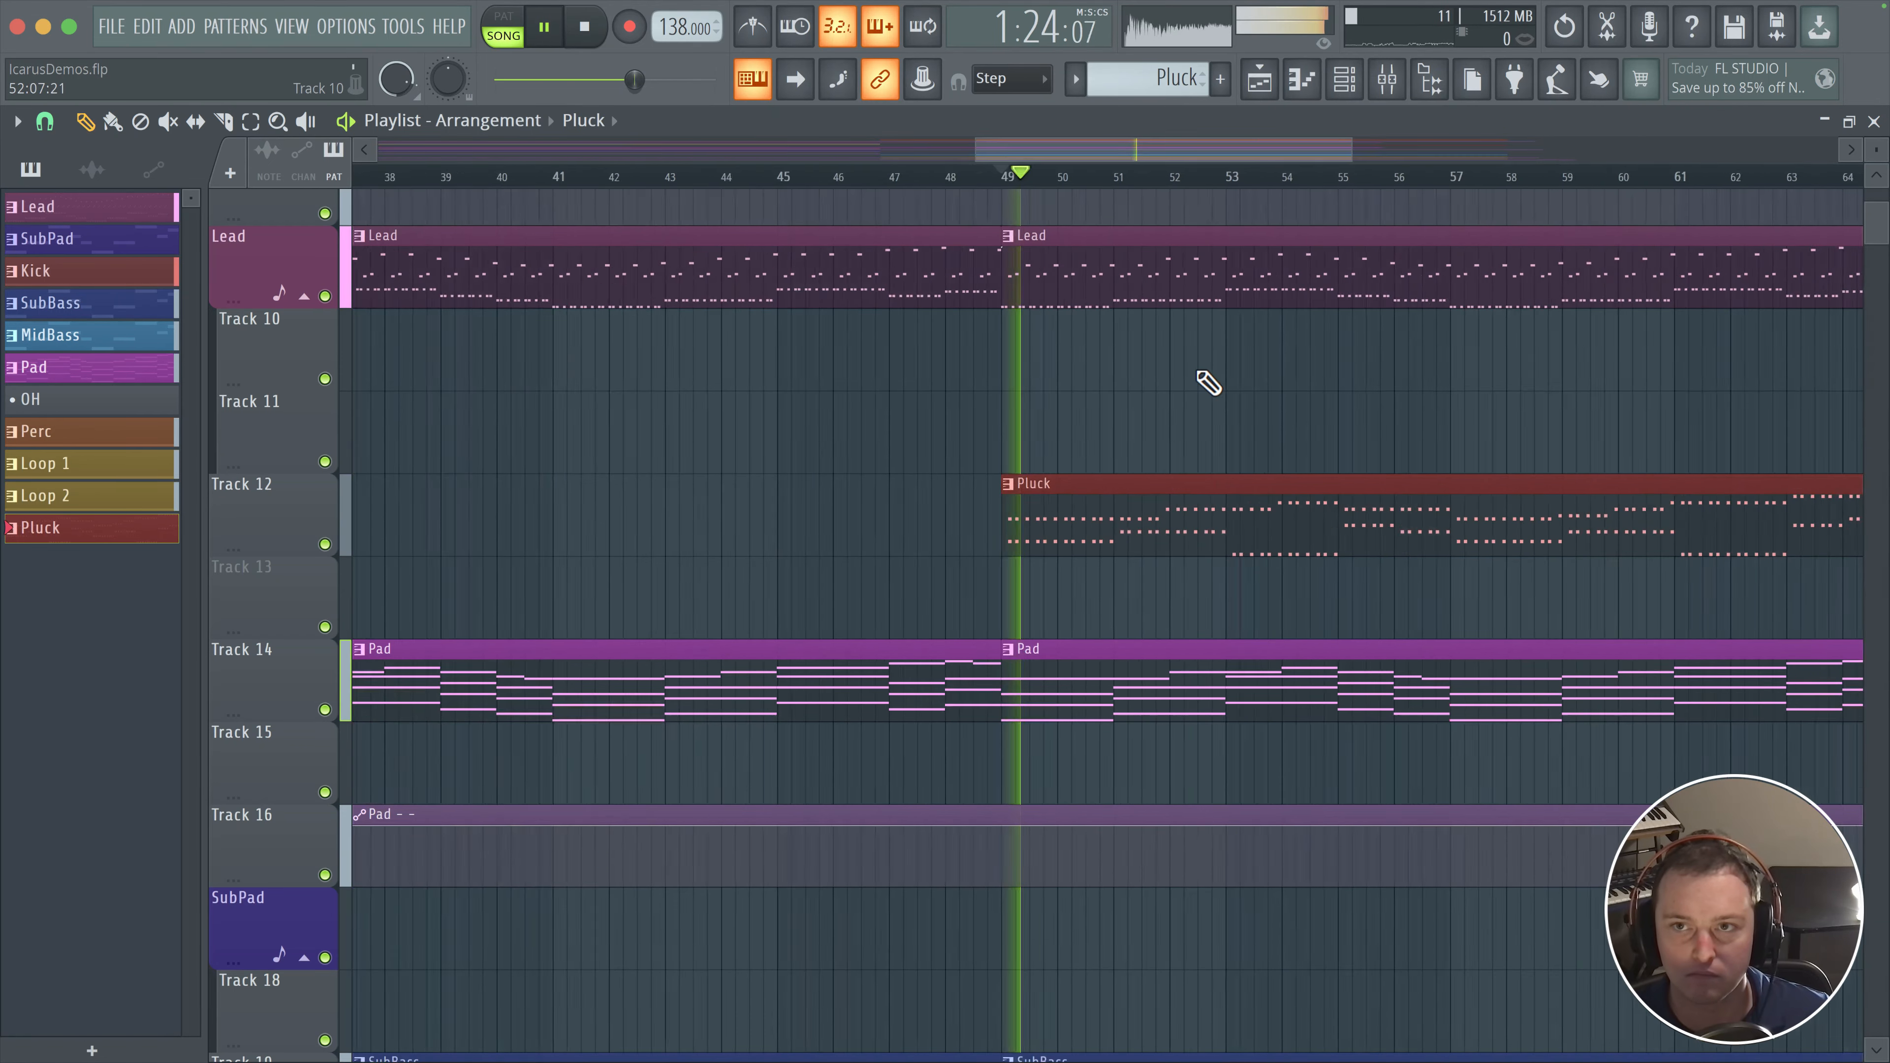
drag(1169, 376, 885, 448)
scroll(892, 456, down, 1)
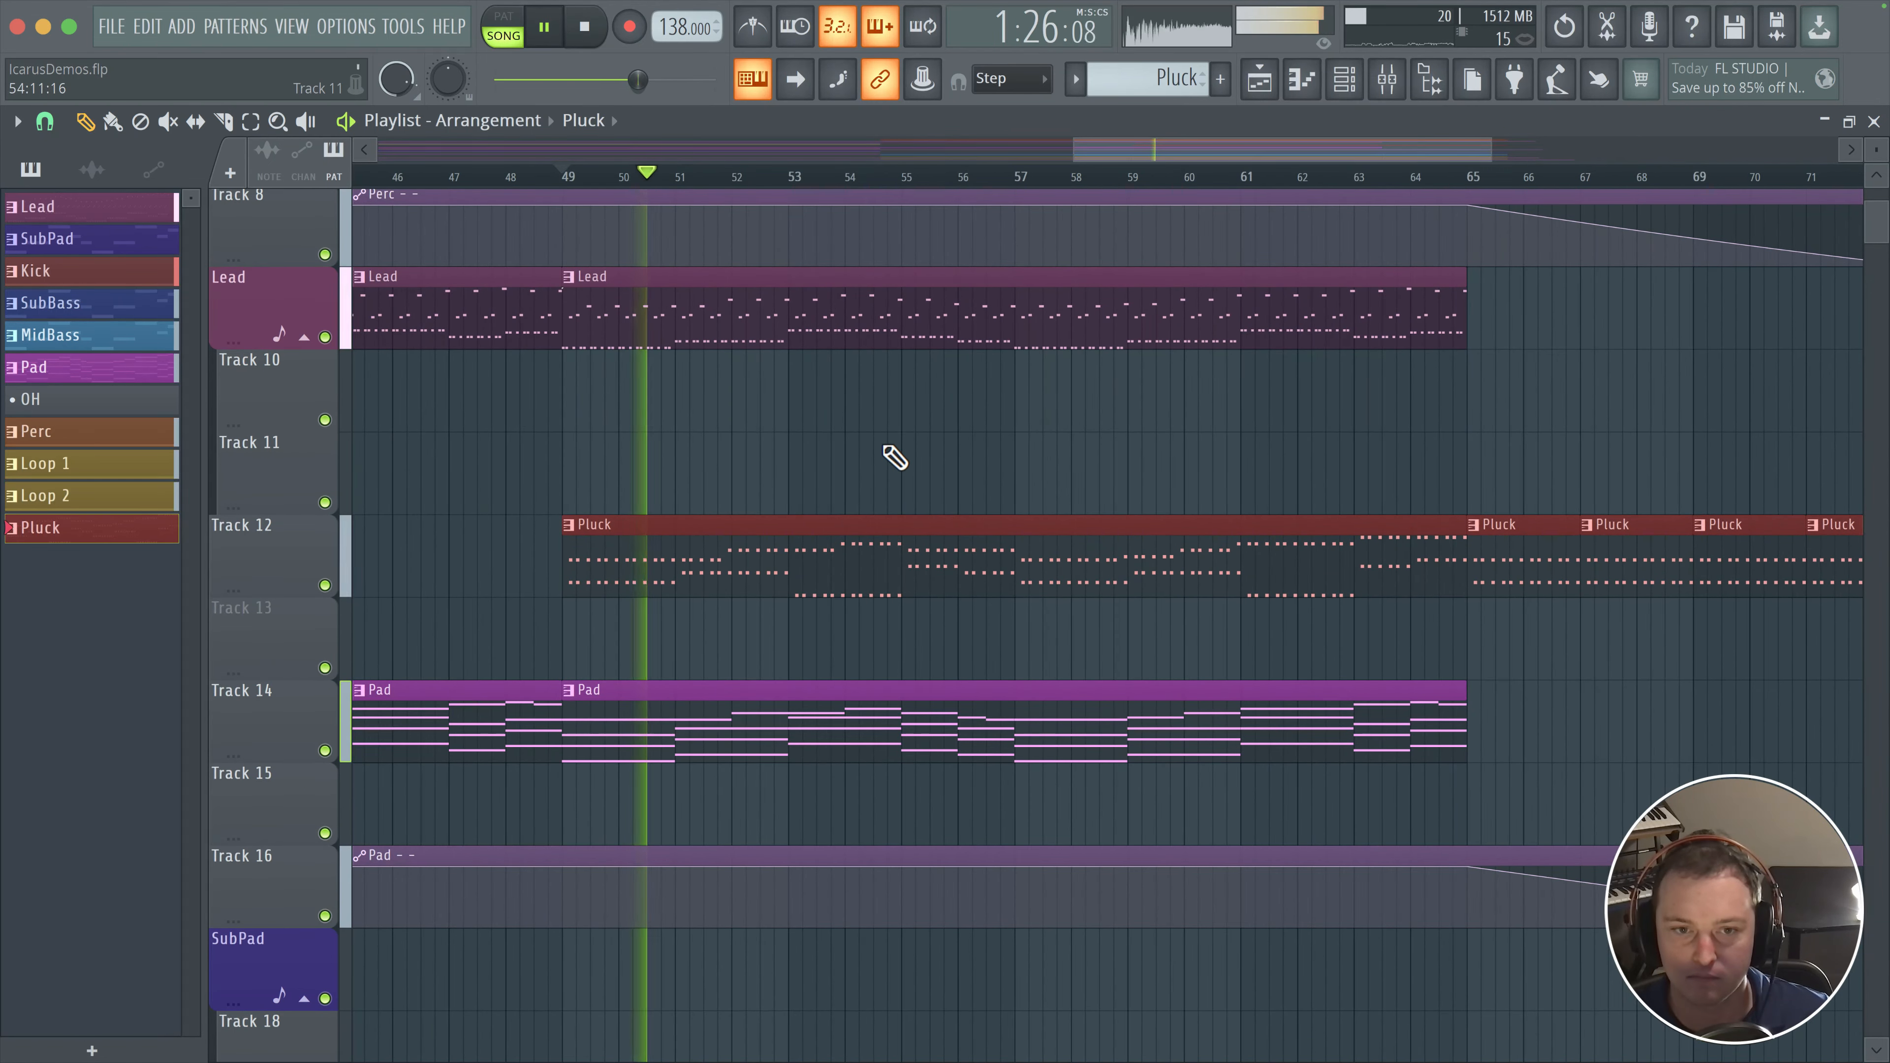
scroll(1001, 462, down, 5)
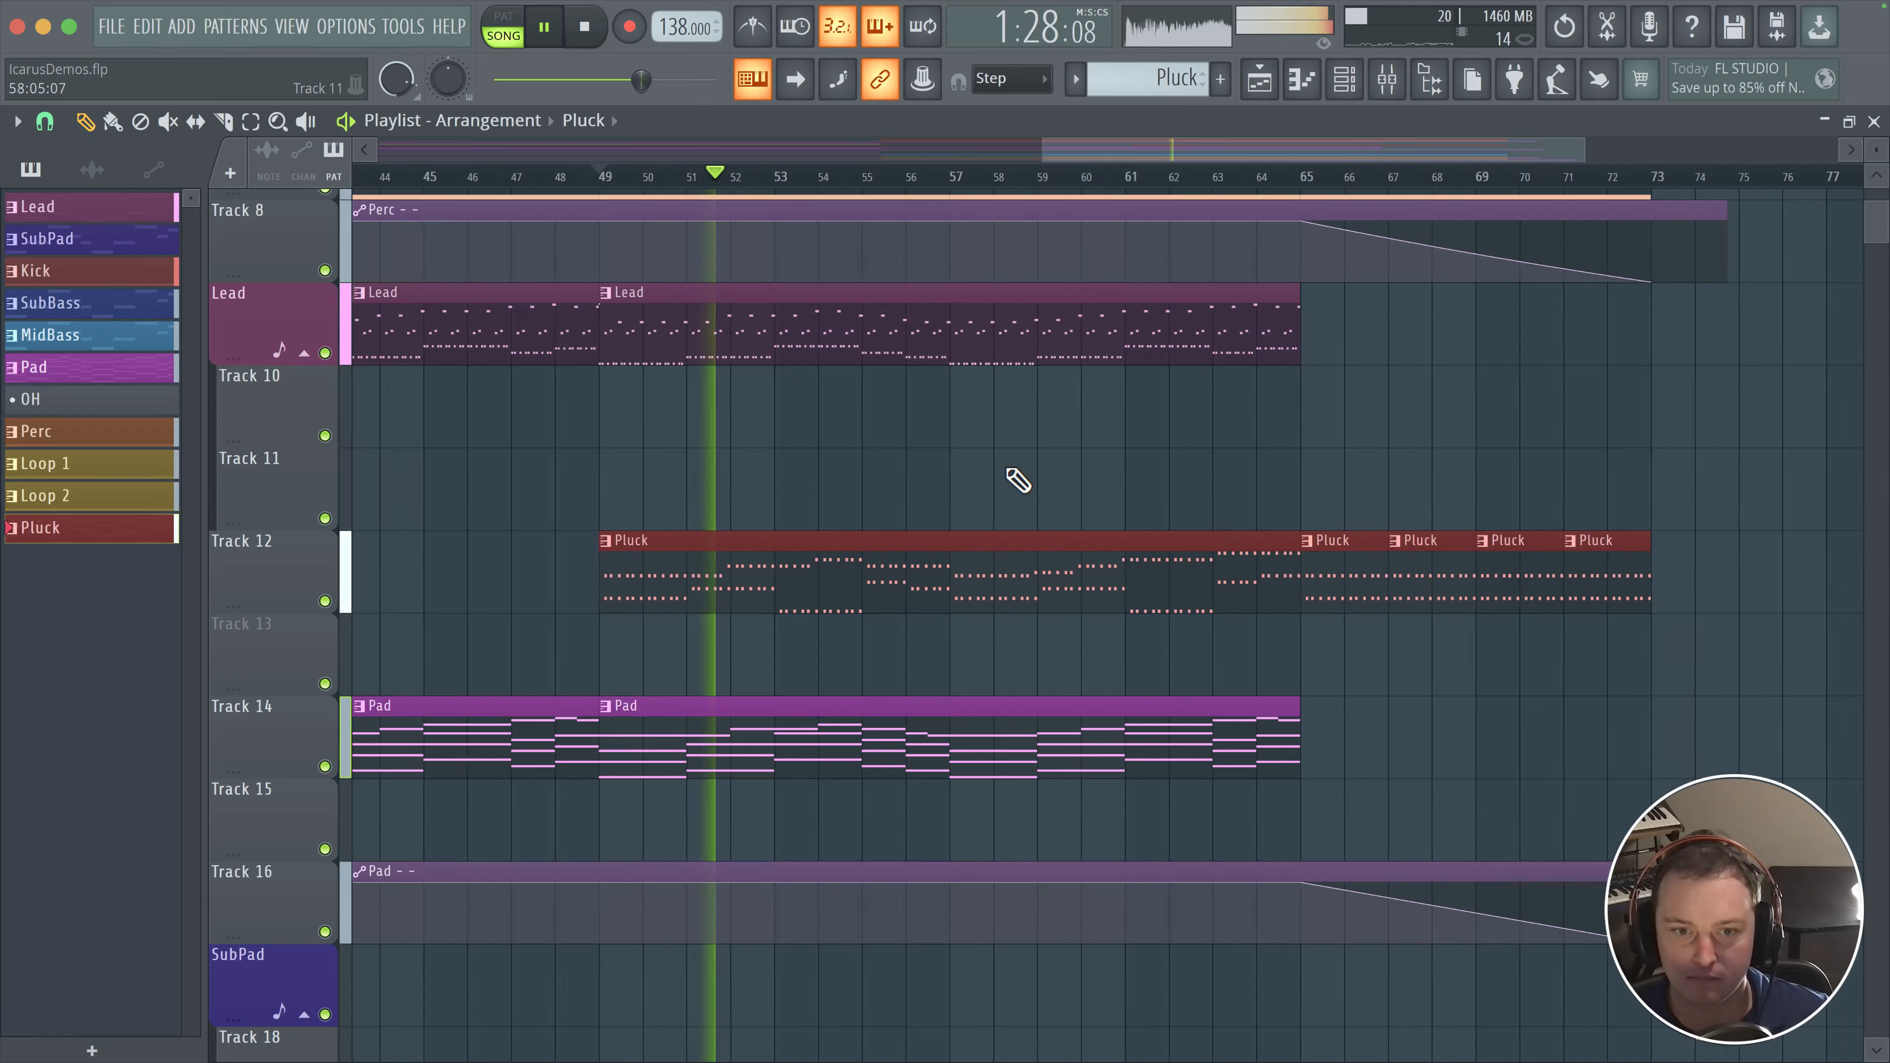
- Play the outro from just before bar 65, check the track levels in the mixer, and stop playback
key(space)
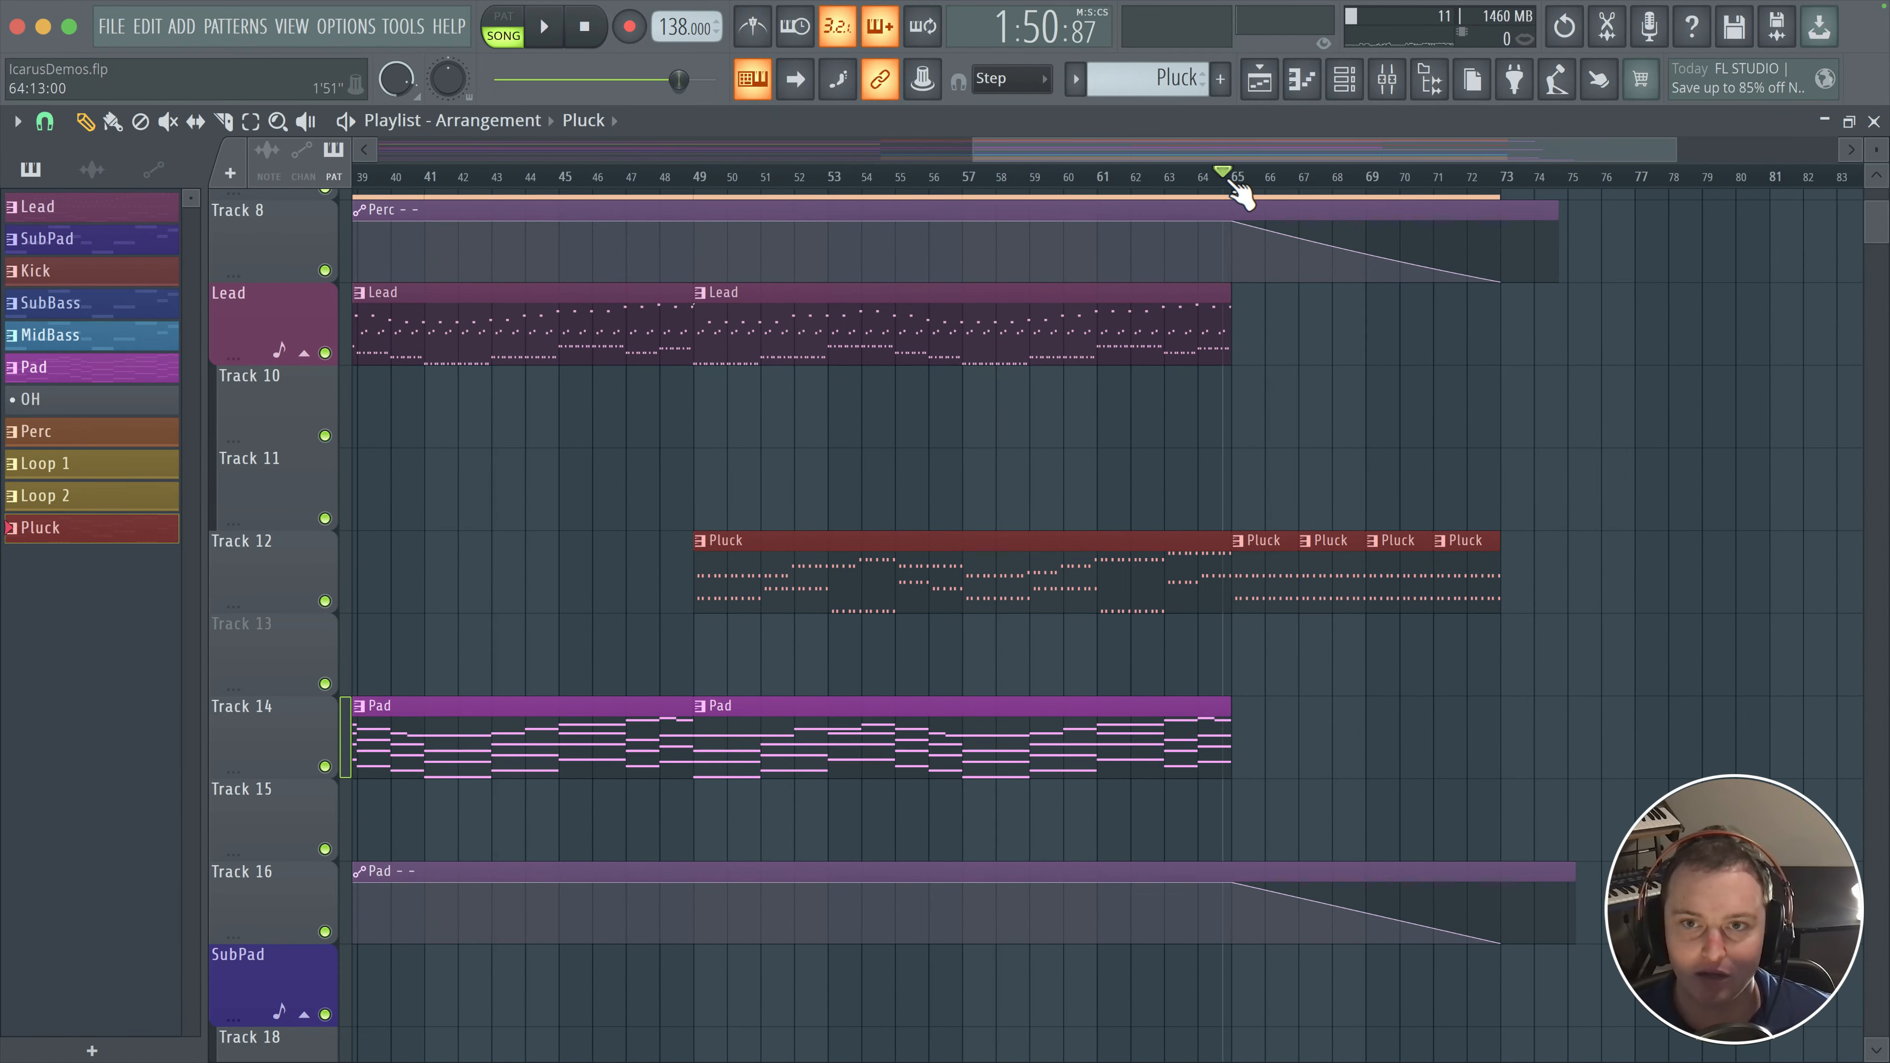
key(space)
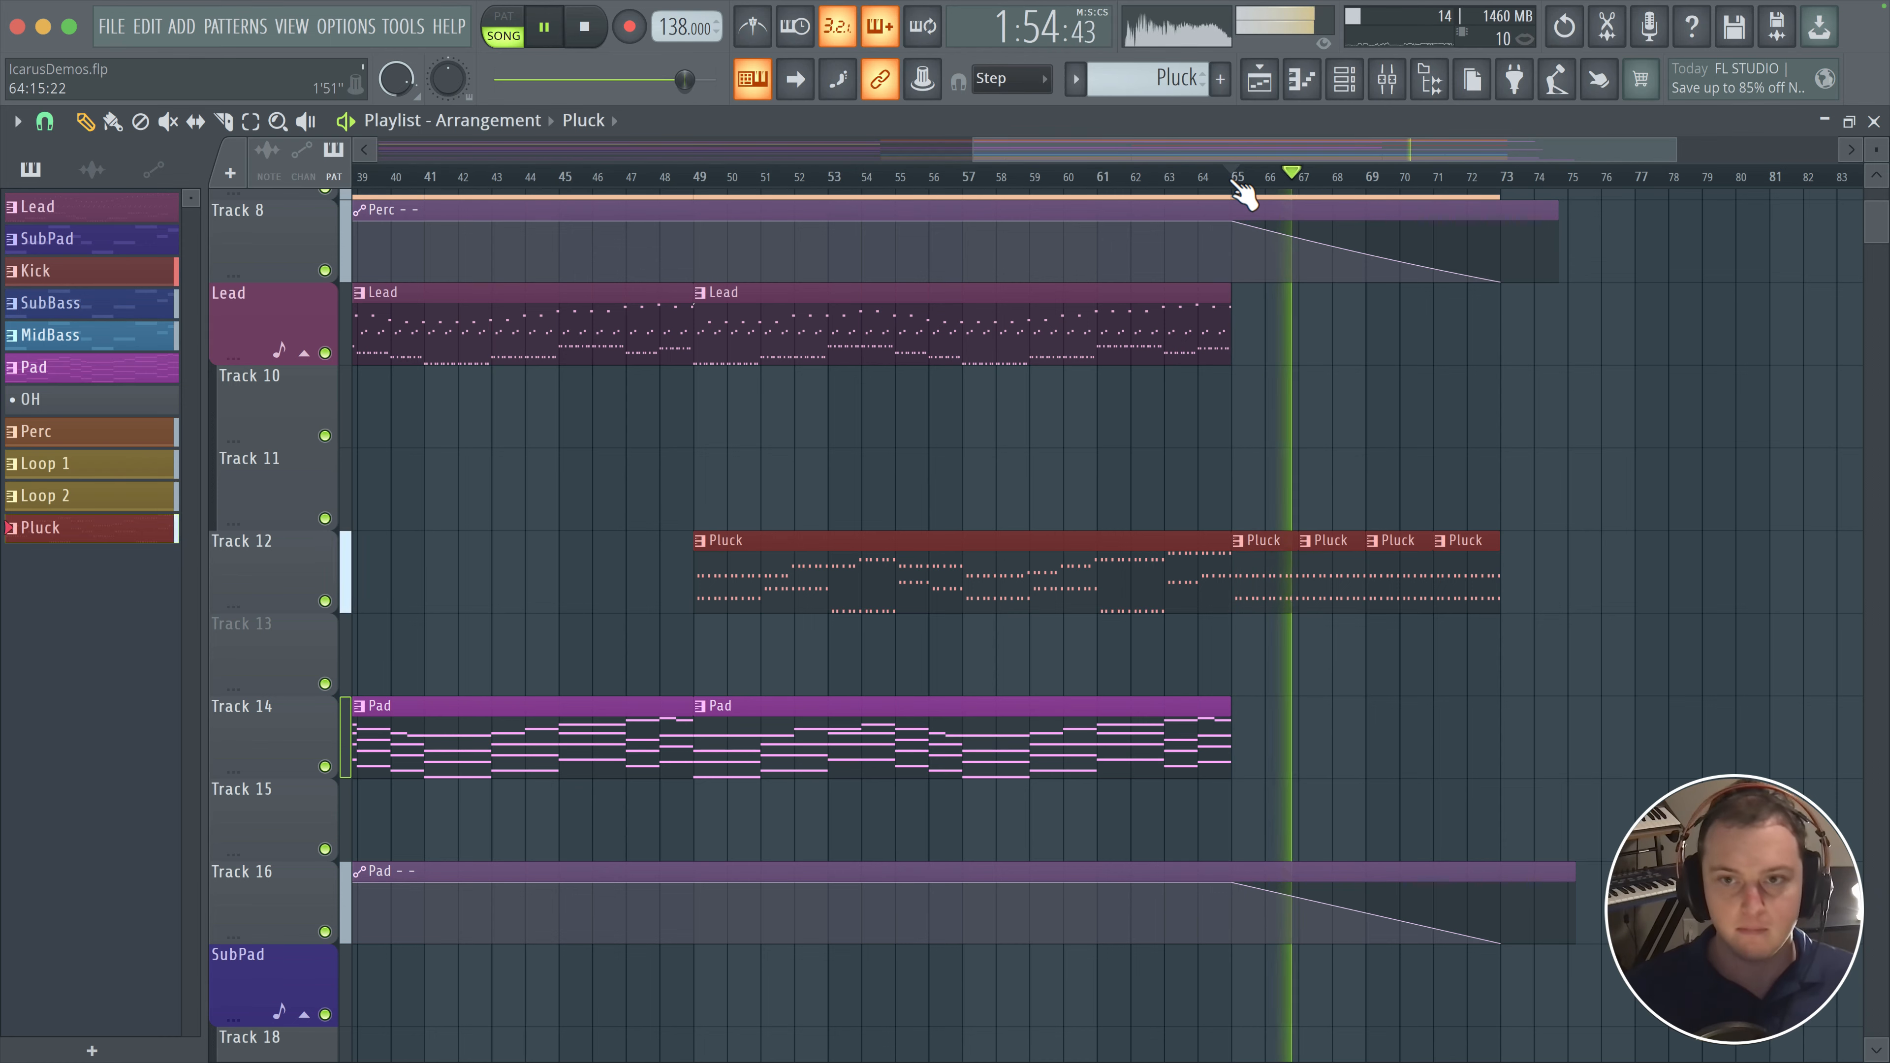
click(1387, 78)
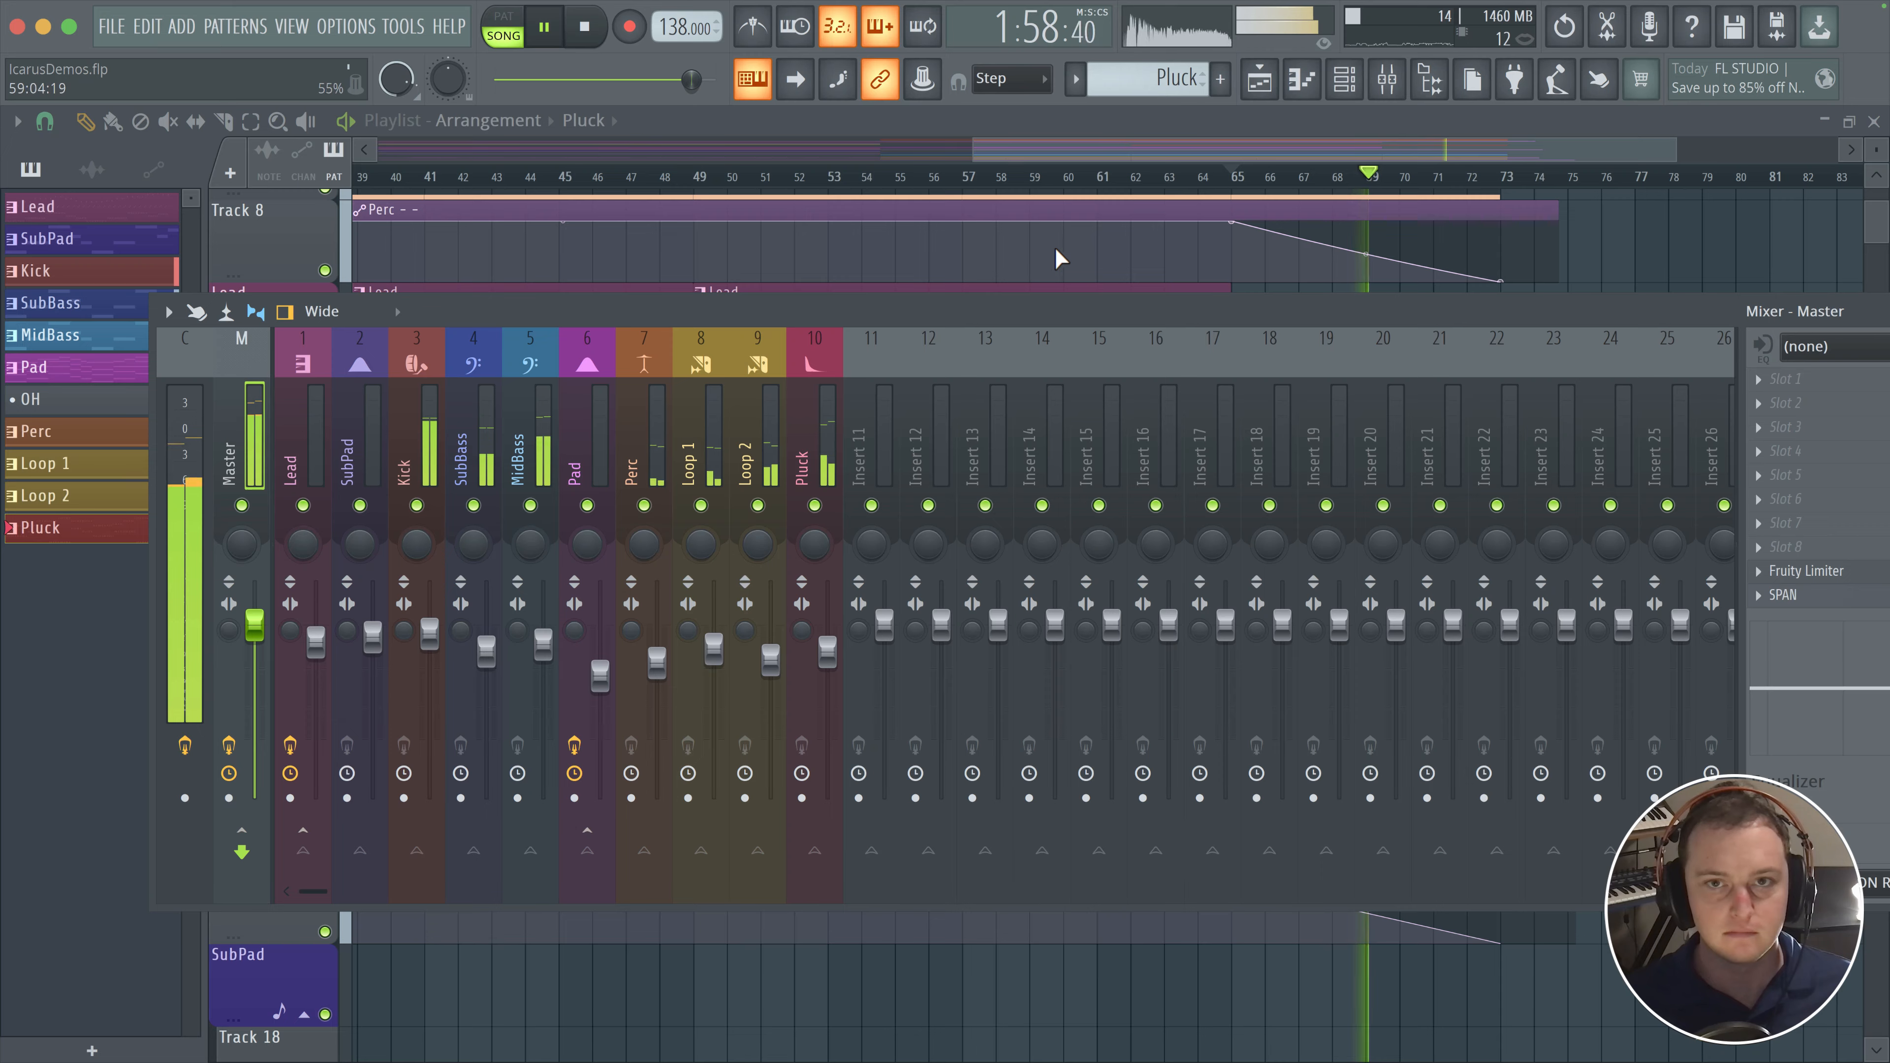
key(F9)
key(space)
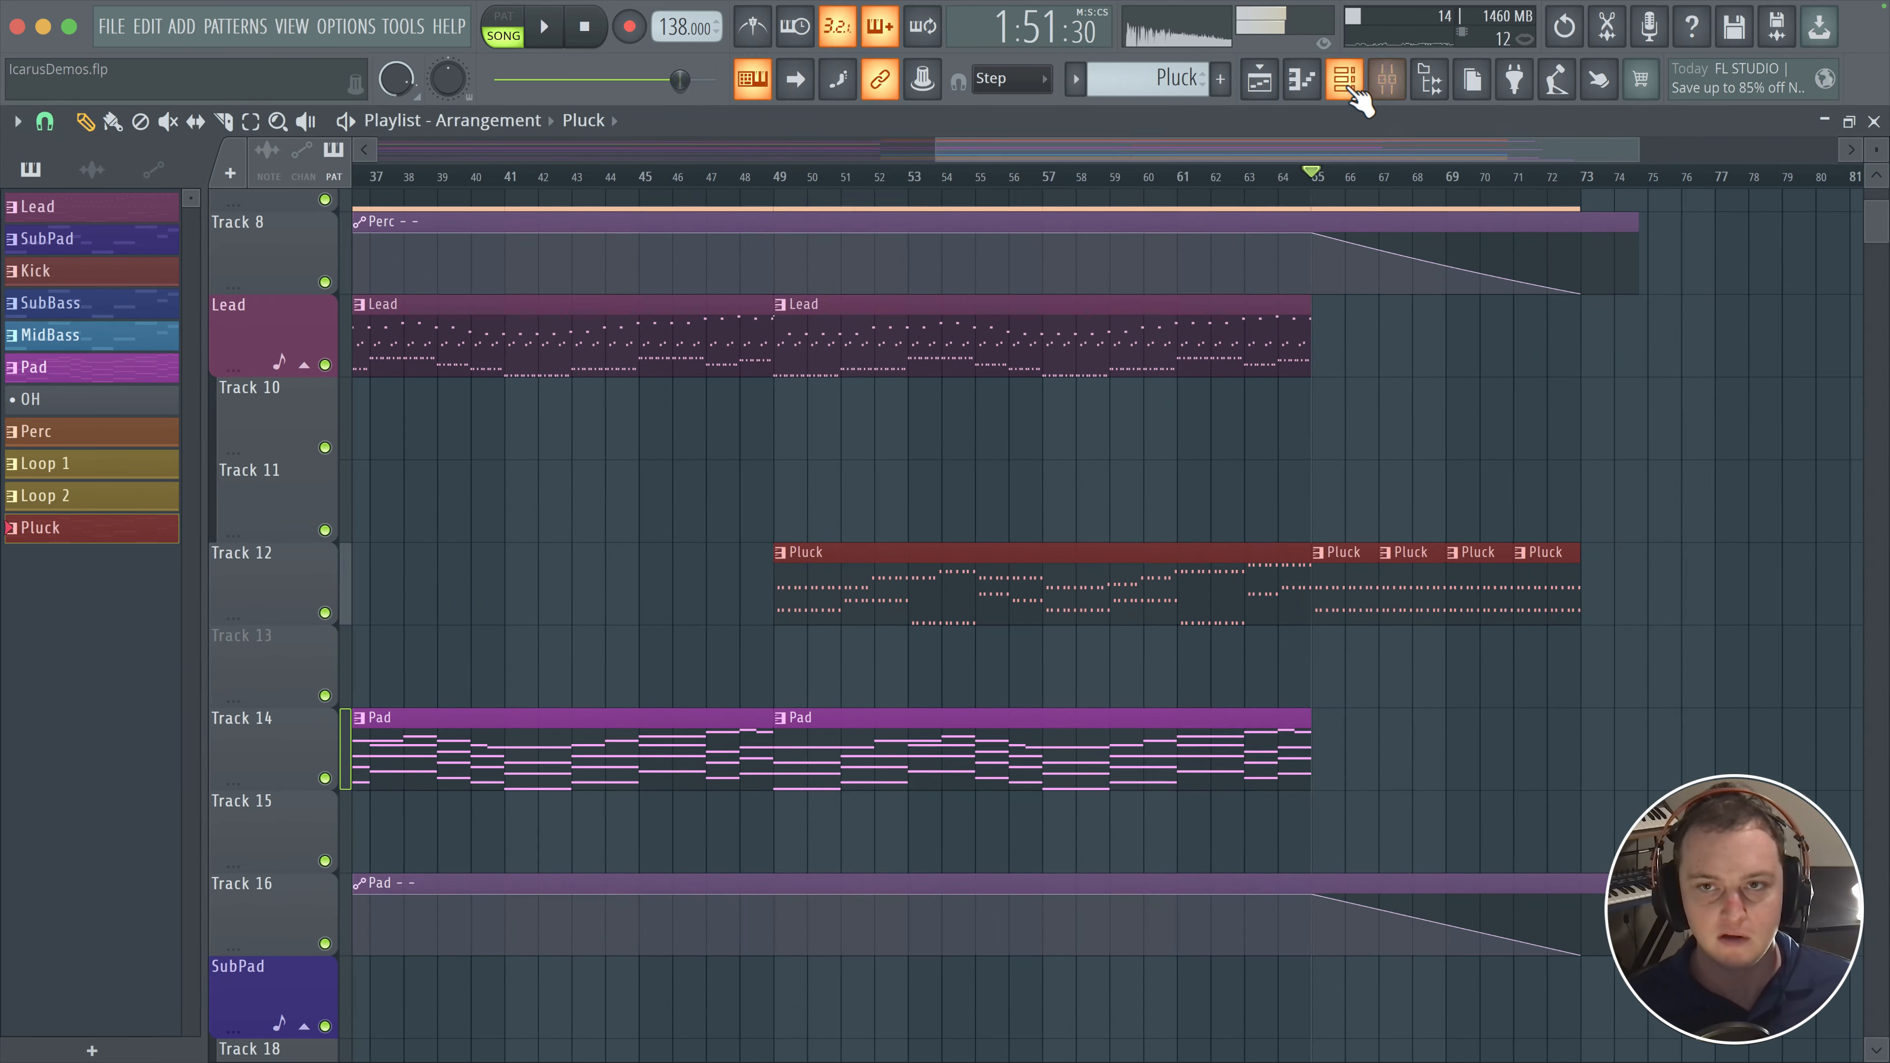
- Open the Pluck channel's Icarus synth and create an automation clip for its last tweaked parameter
click(1344, 79)
click(971, 531)
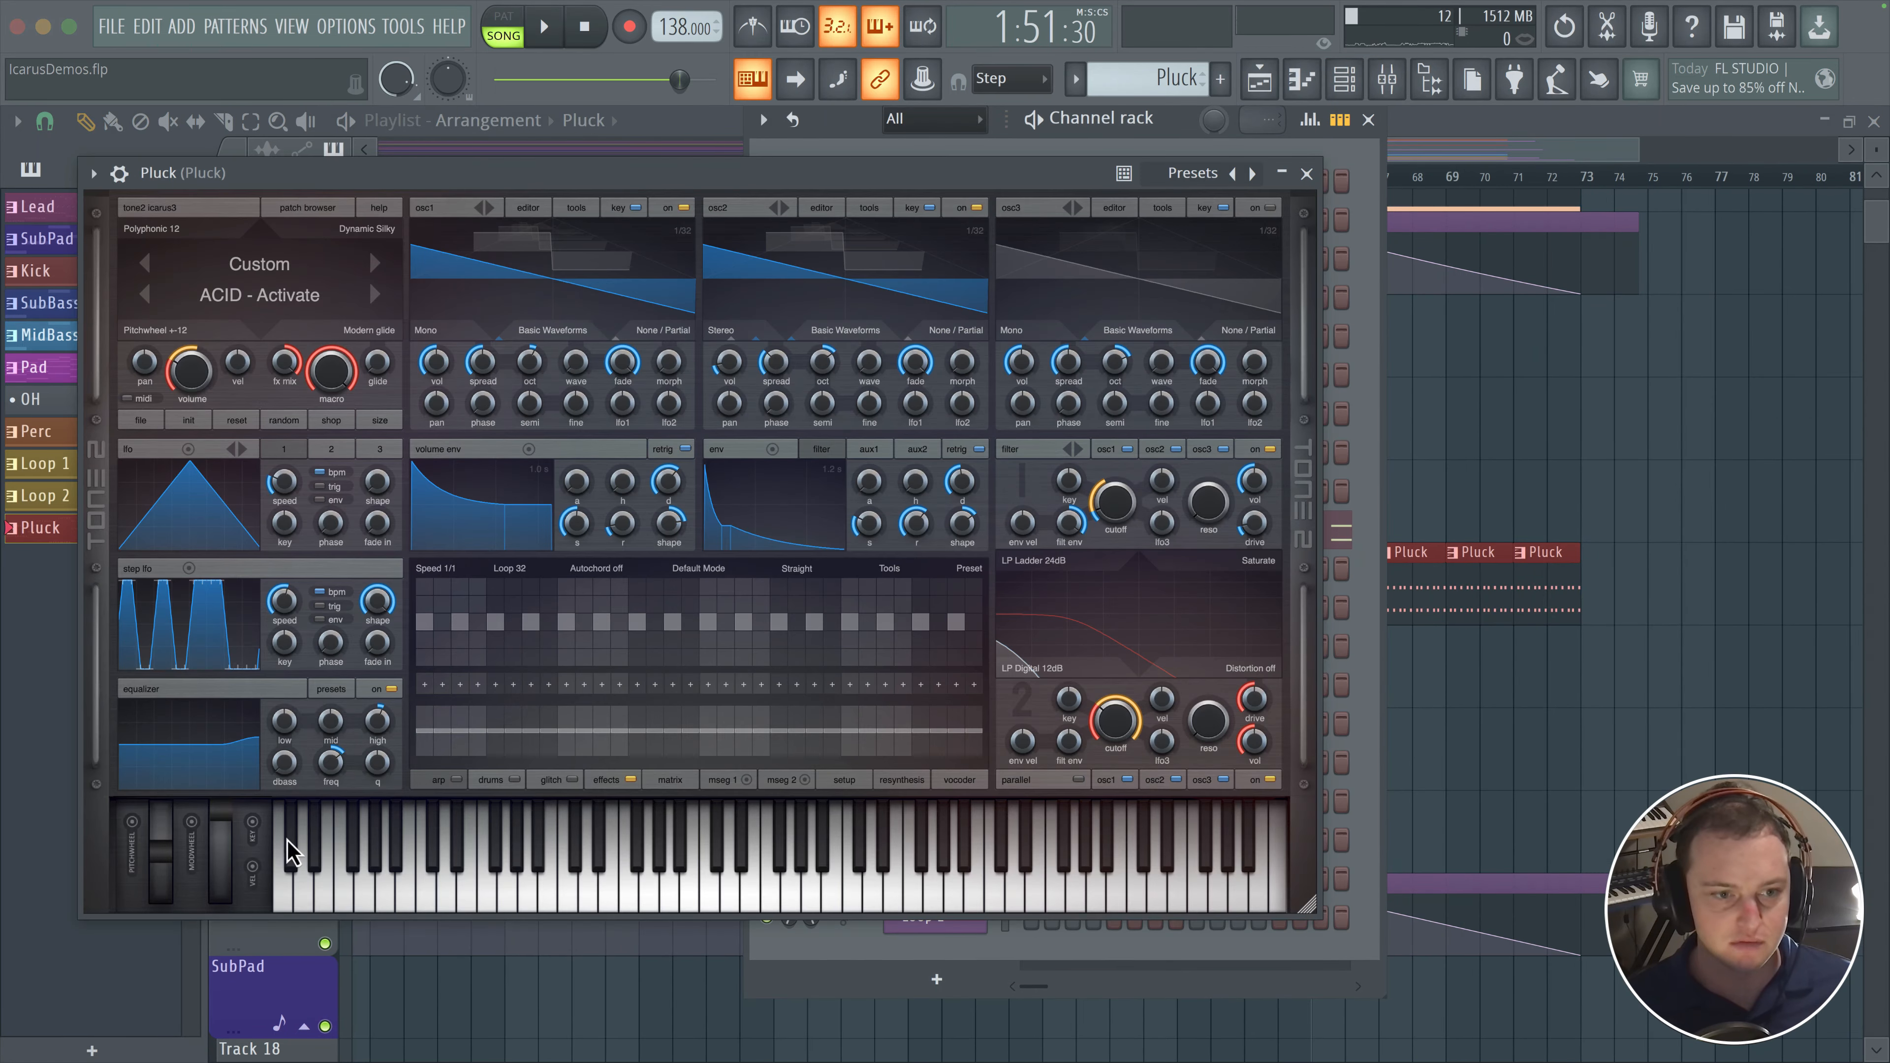
click(402, 26)
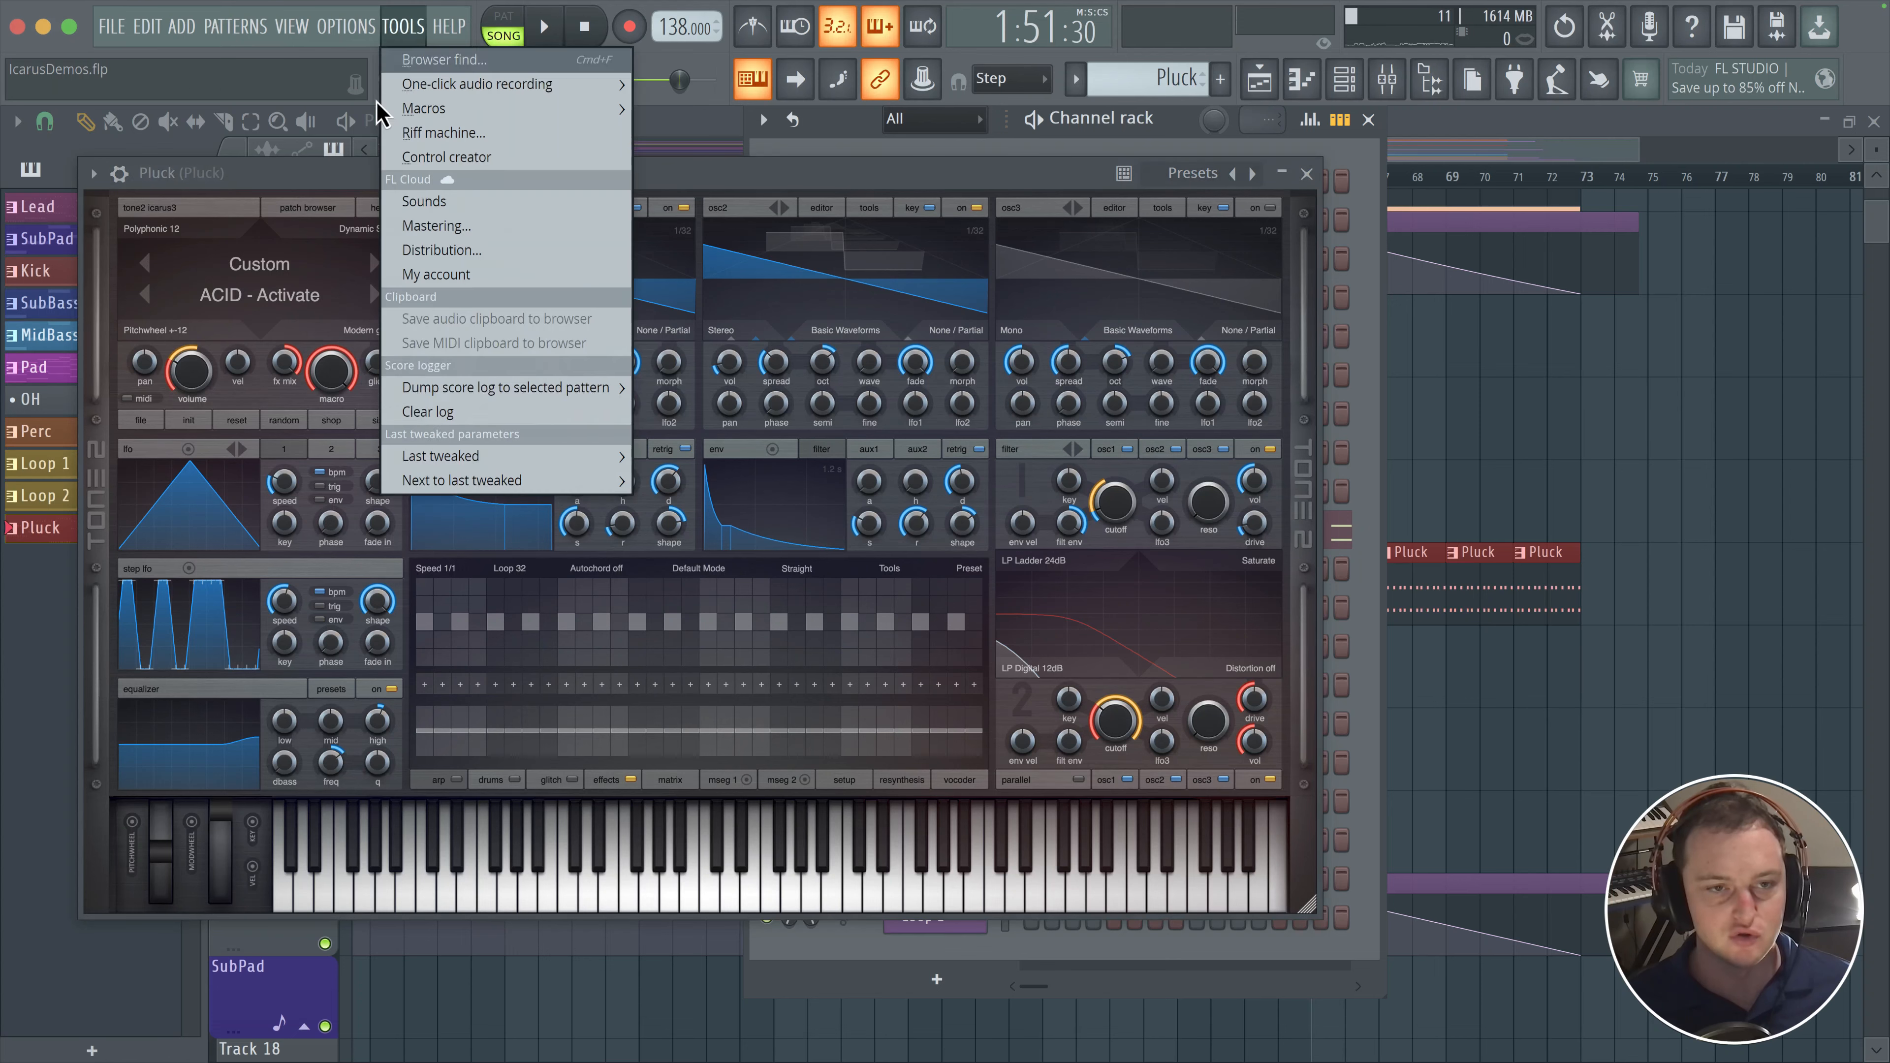
mouse_move(443, 456)
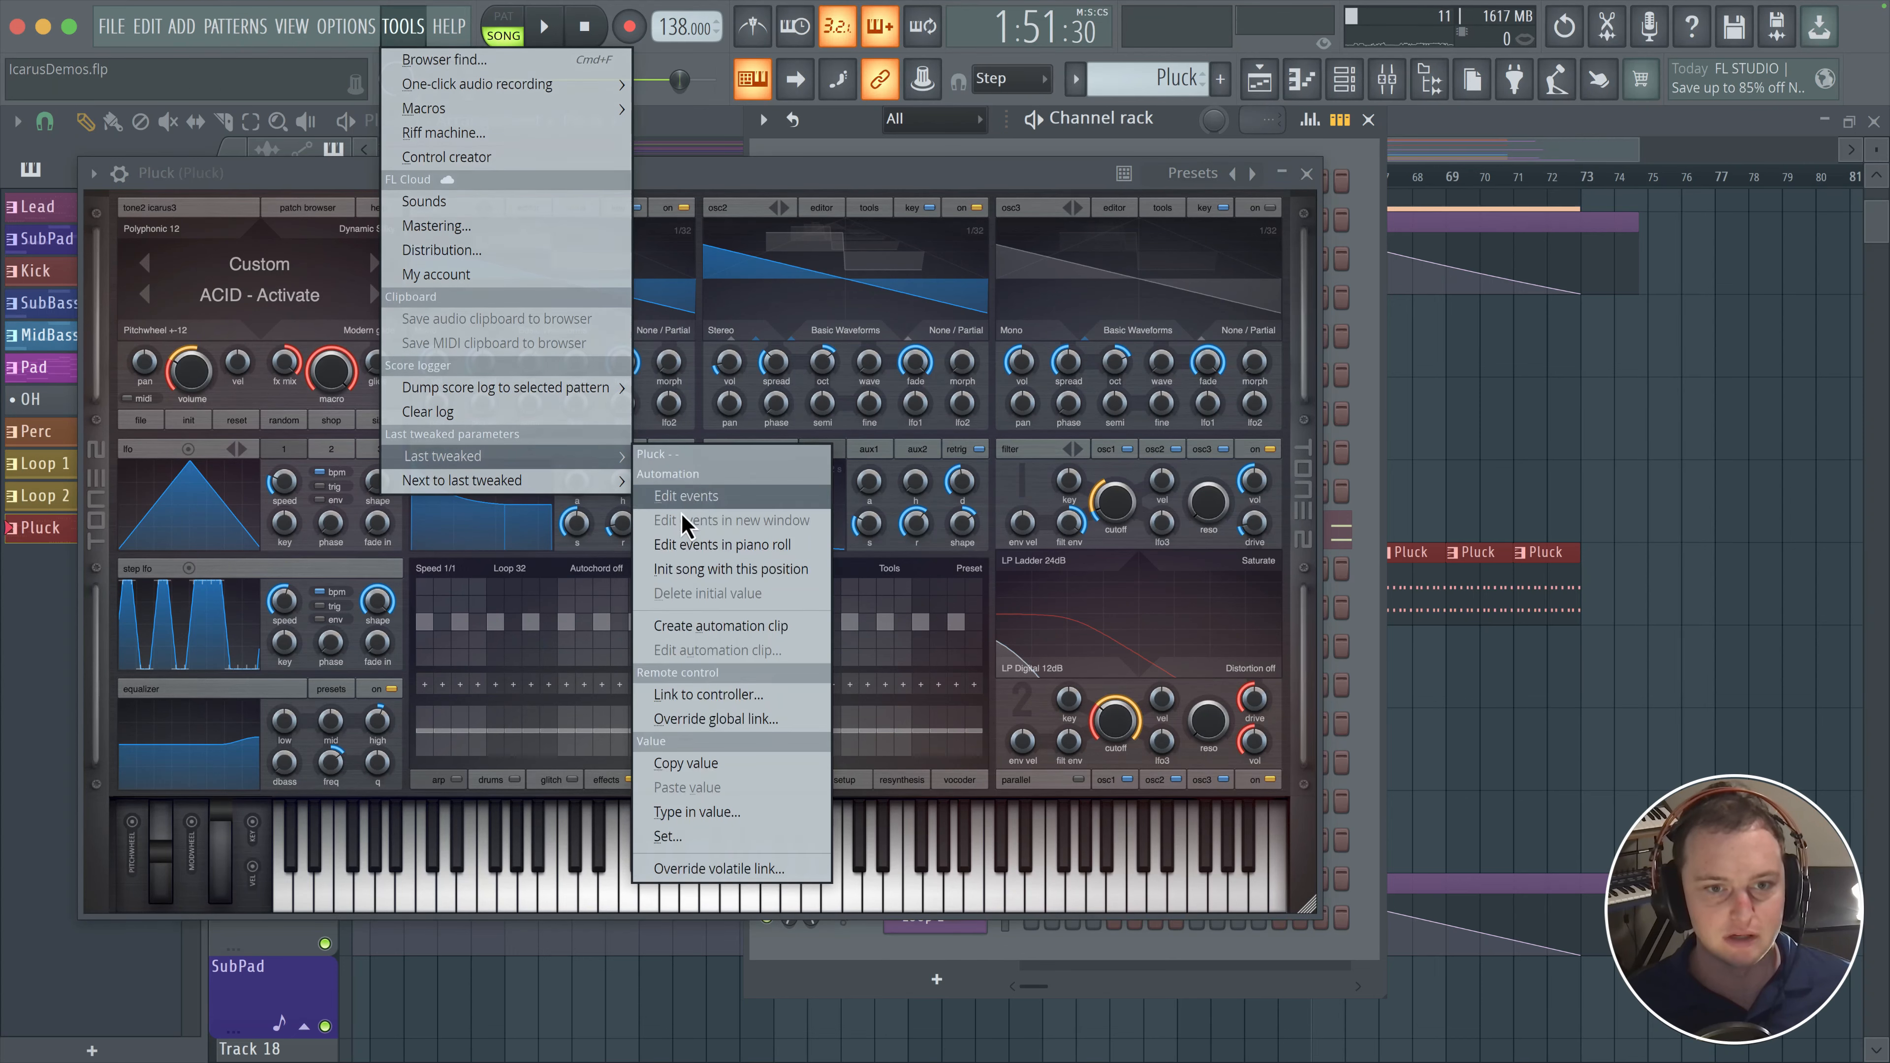
click(665, 618)
- Shape the Pluck automation into a gently curved fall from bar 65 to zero at bar 73, holding zero until its end, while playing the outro
drag(1578, 694, 1587, 724)
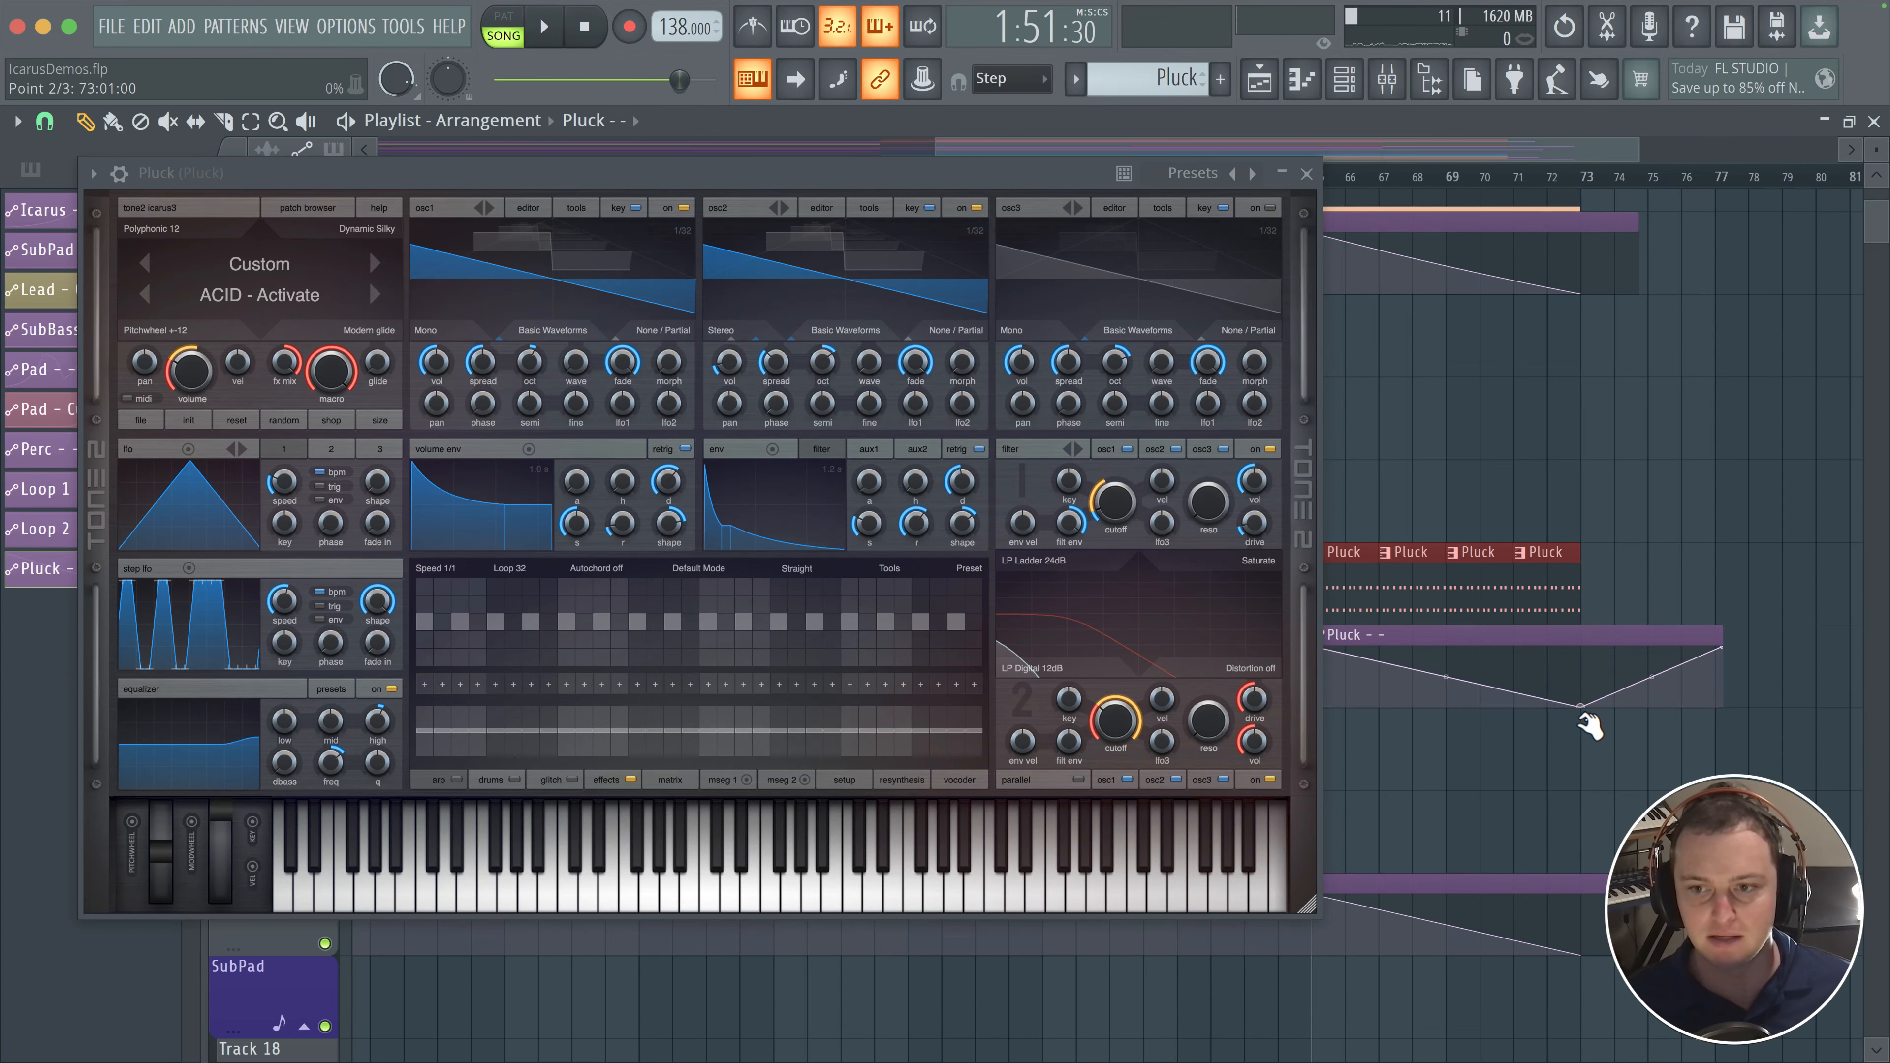
drag(1725, 654, 1725, 706)
key(space)
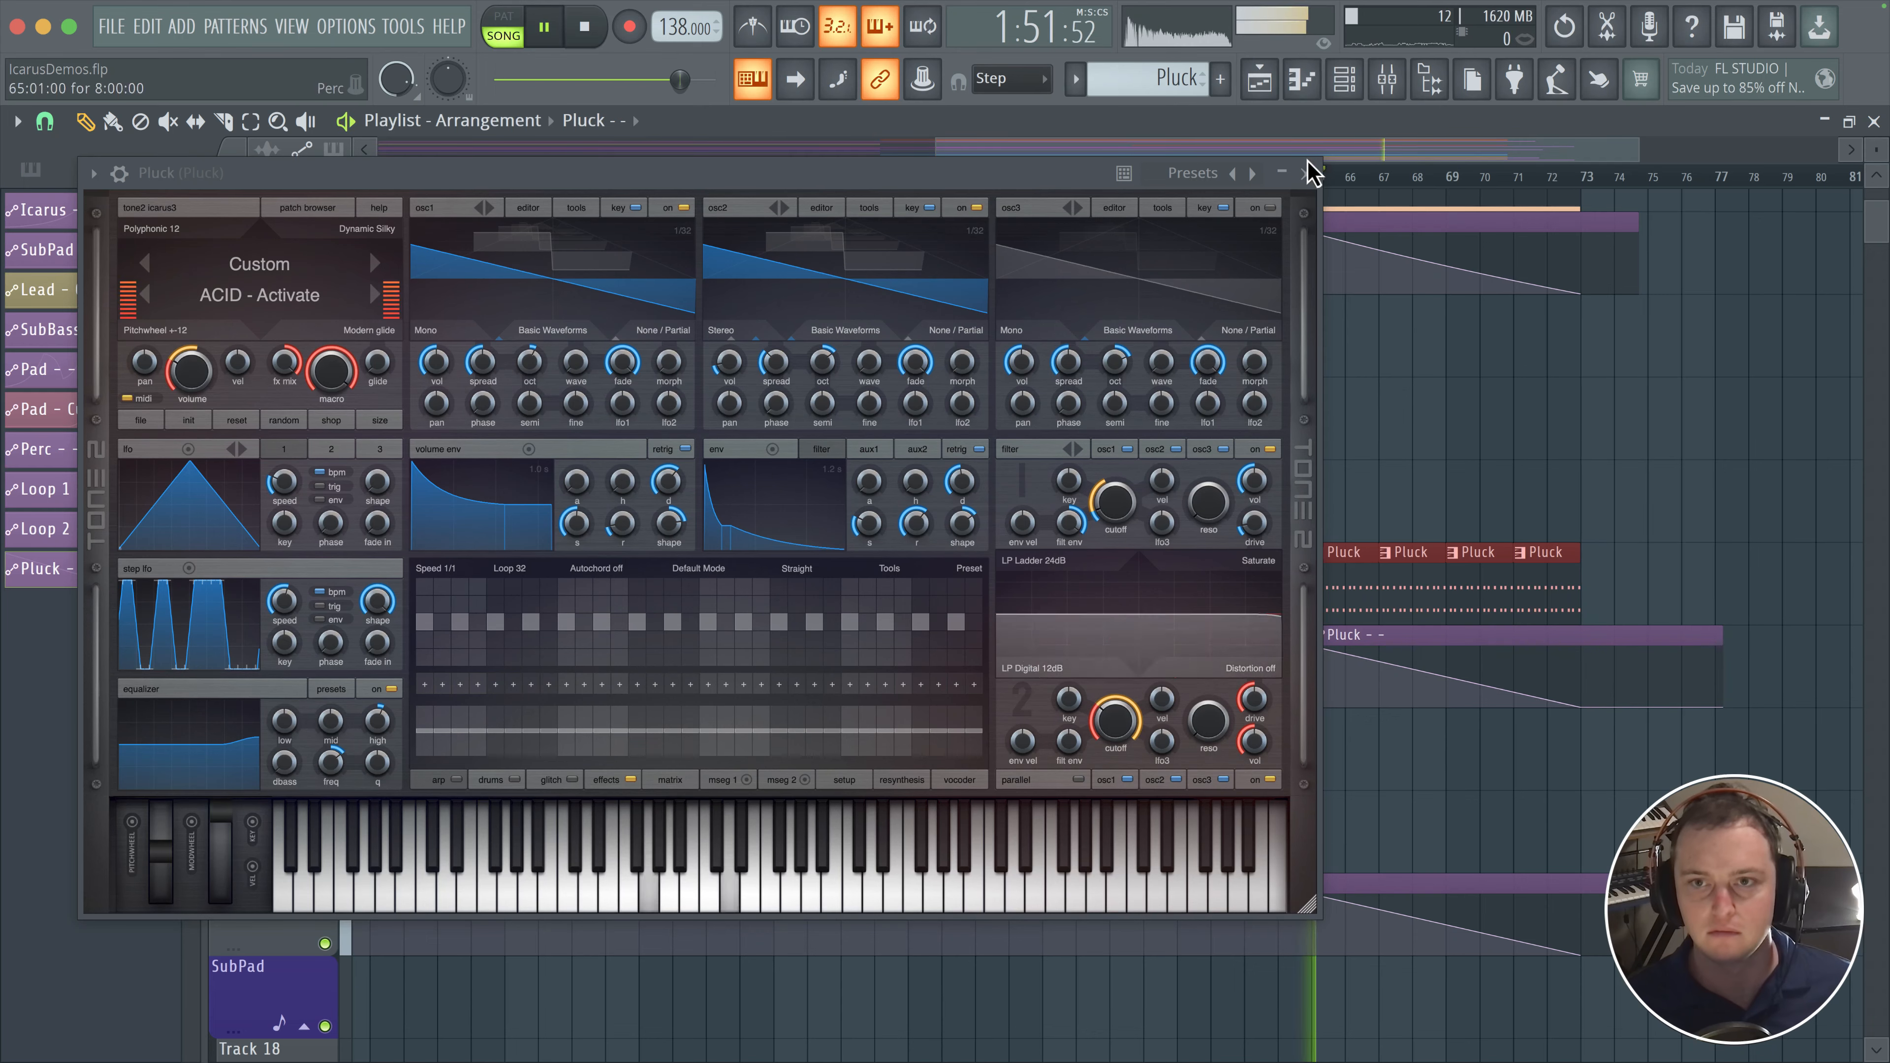
click(1307, 173)
drag(1452, 672, 1452, 666)
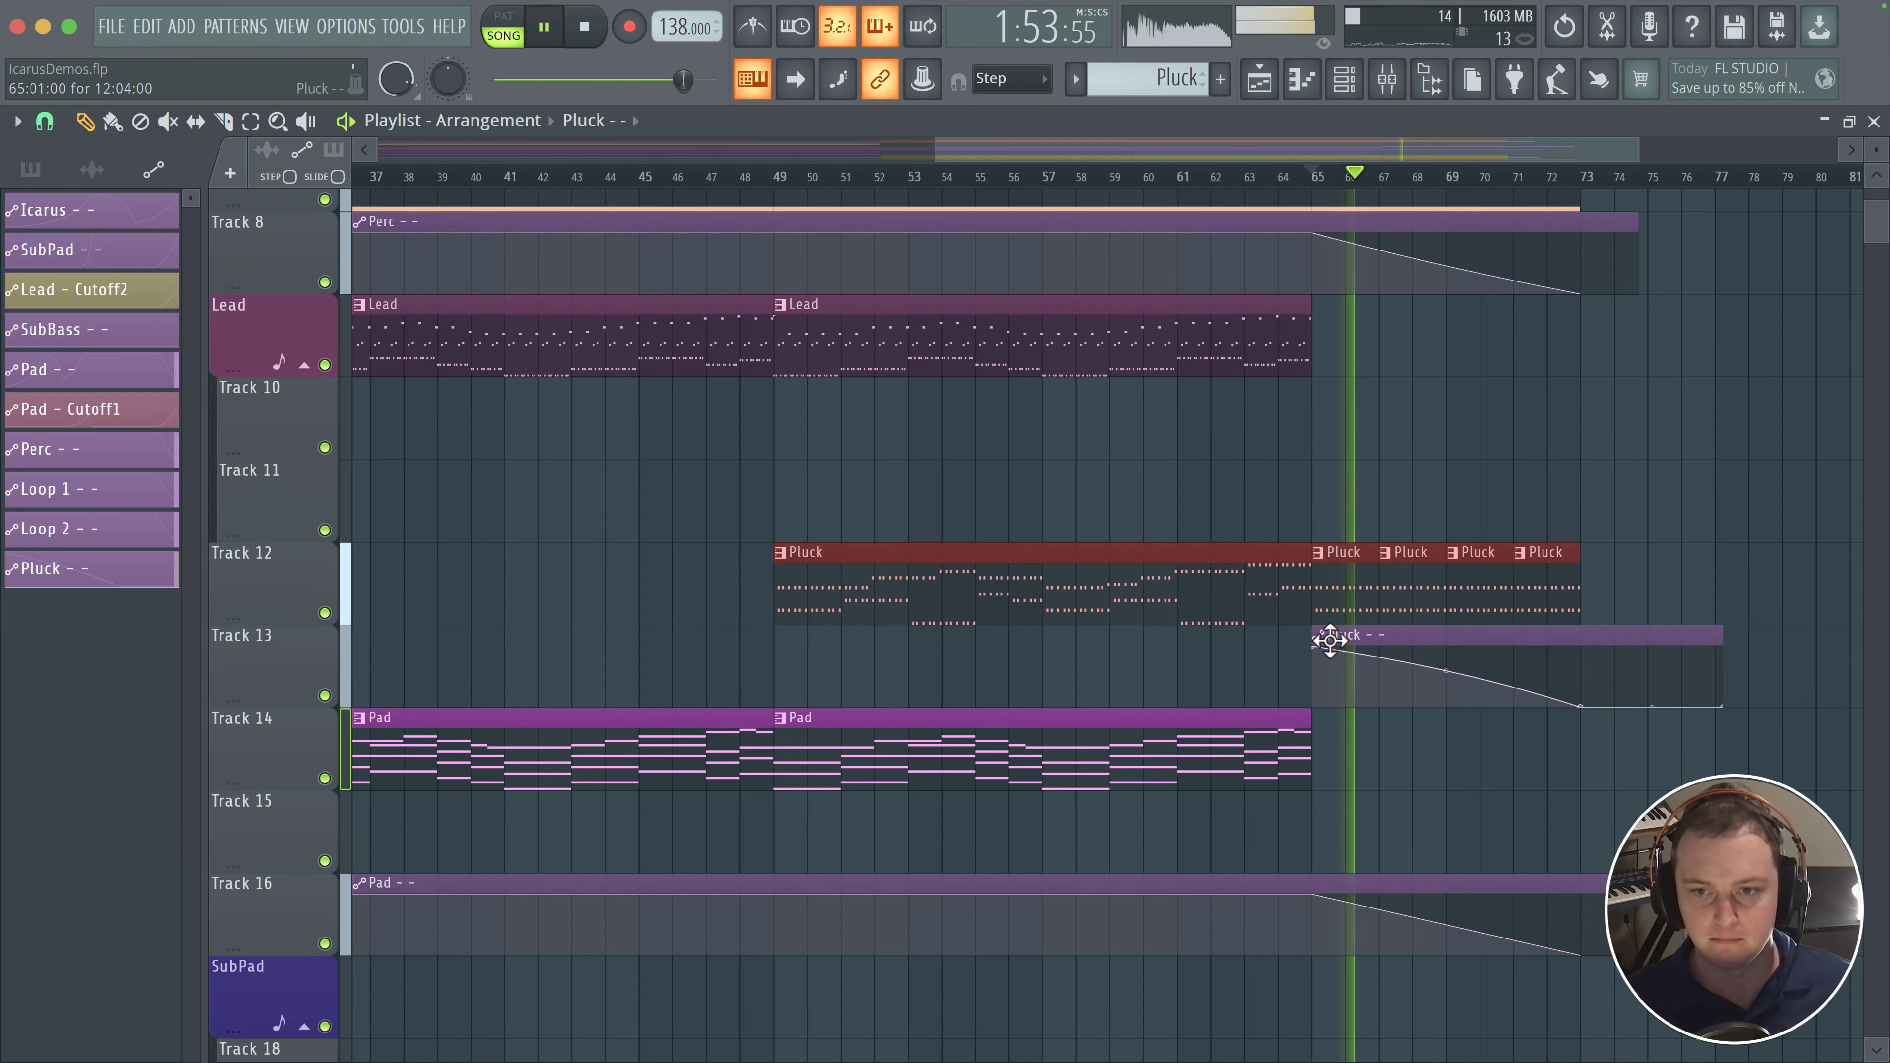
- Check the start of the Pluck automation clip and inspect its curve in the automation editor, closing the editor again
click(1316, 638)
click(1312, 641)
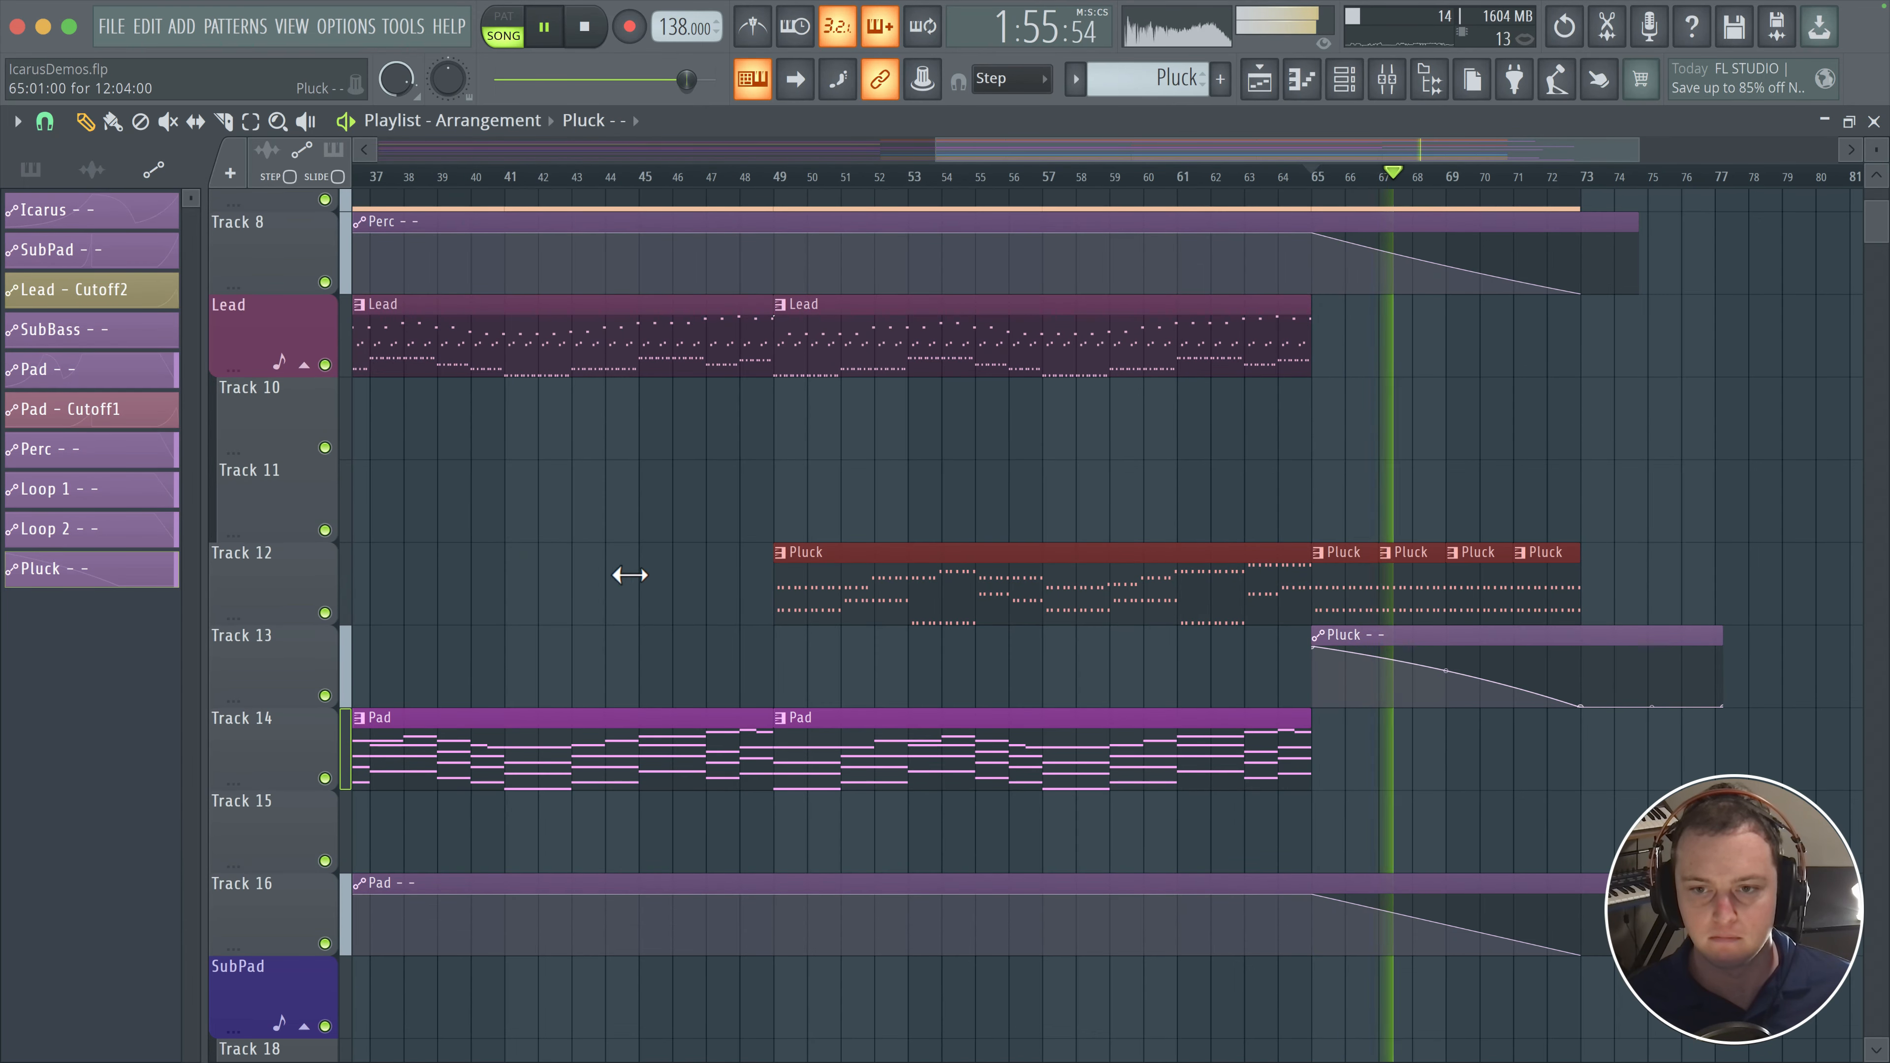
double_click(1339, 637)
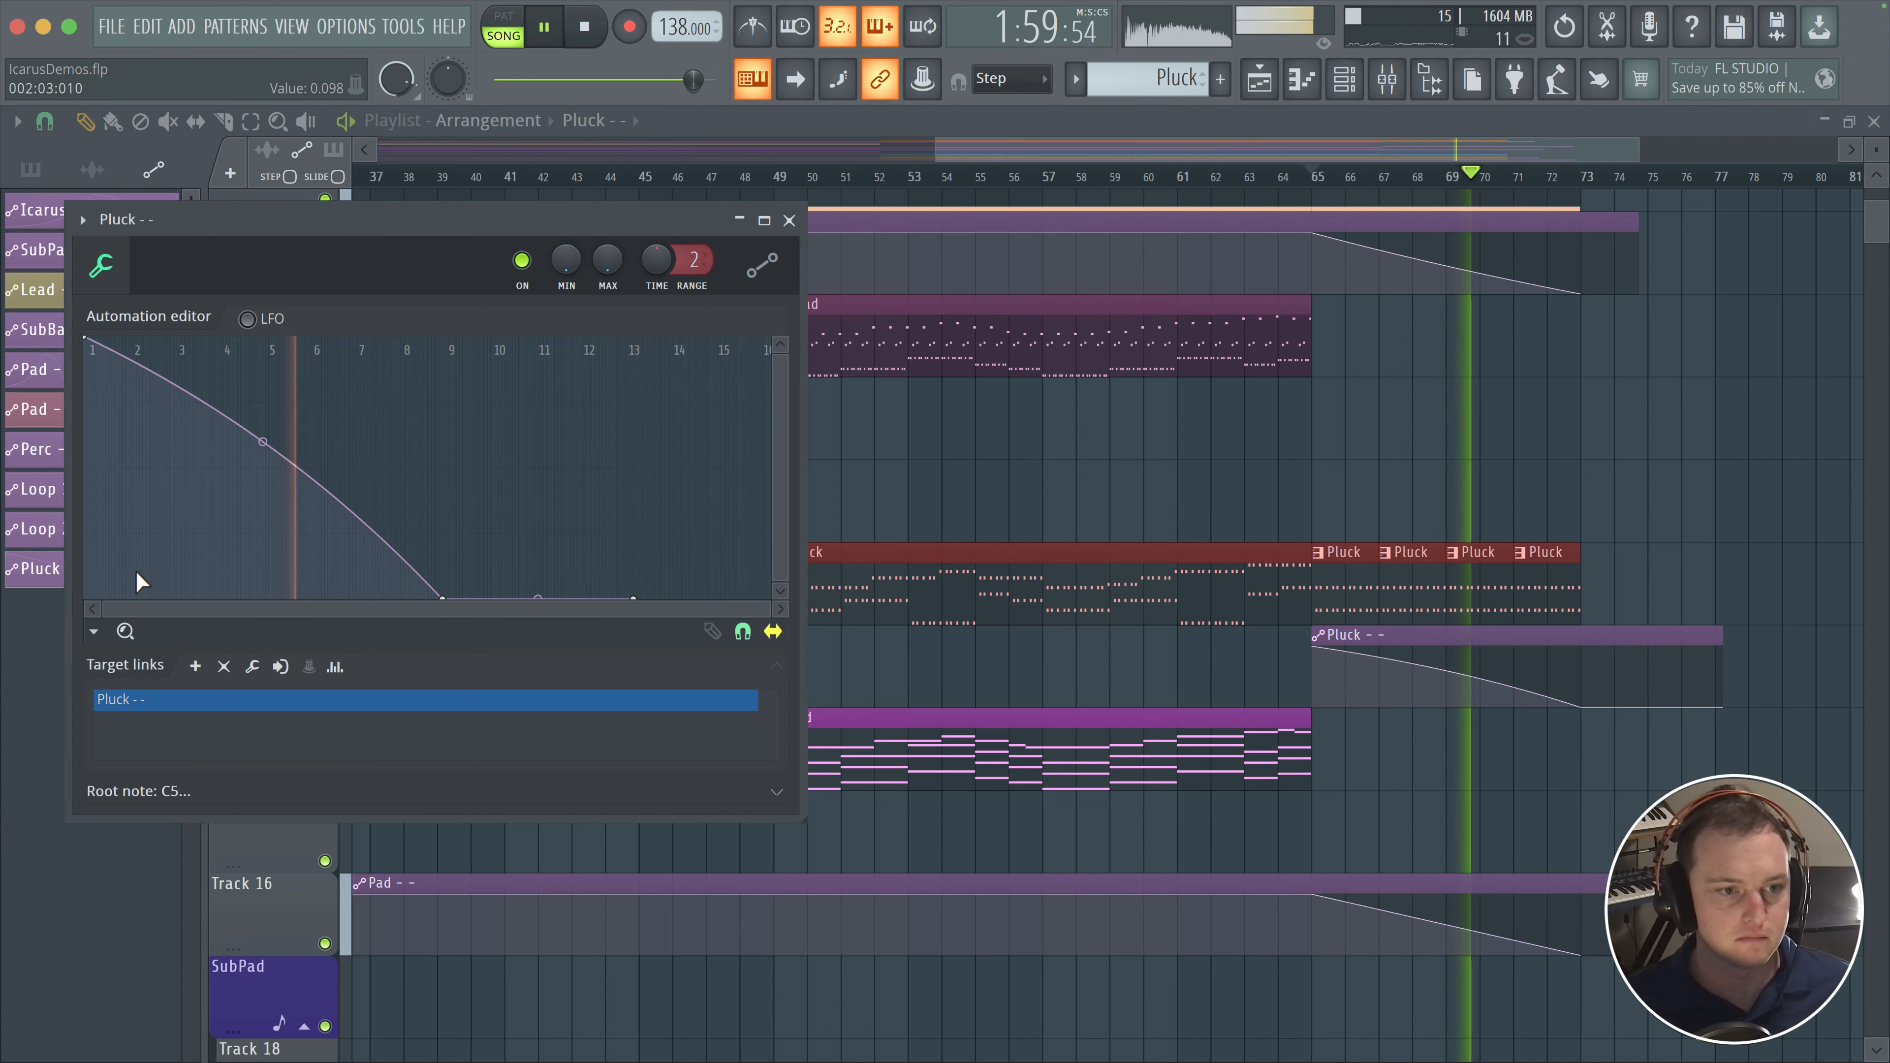
click(790, 221)
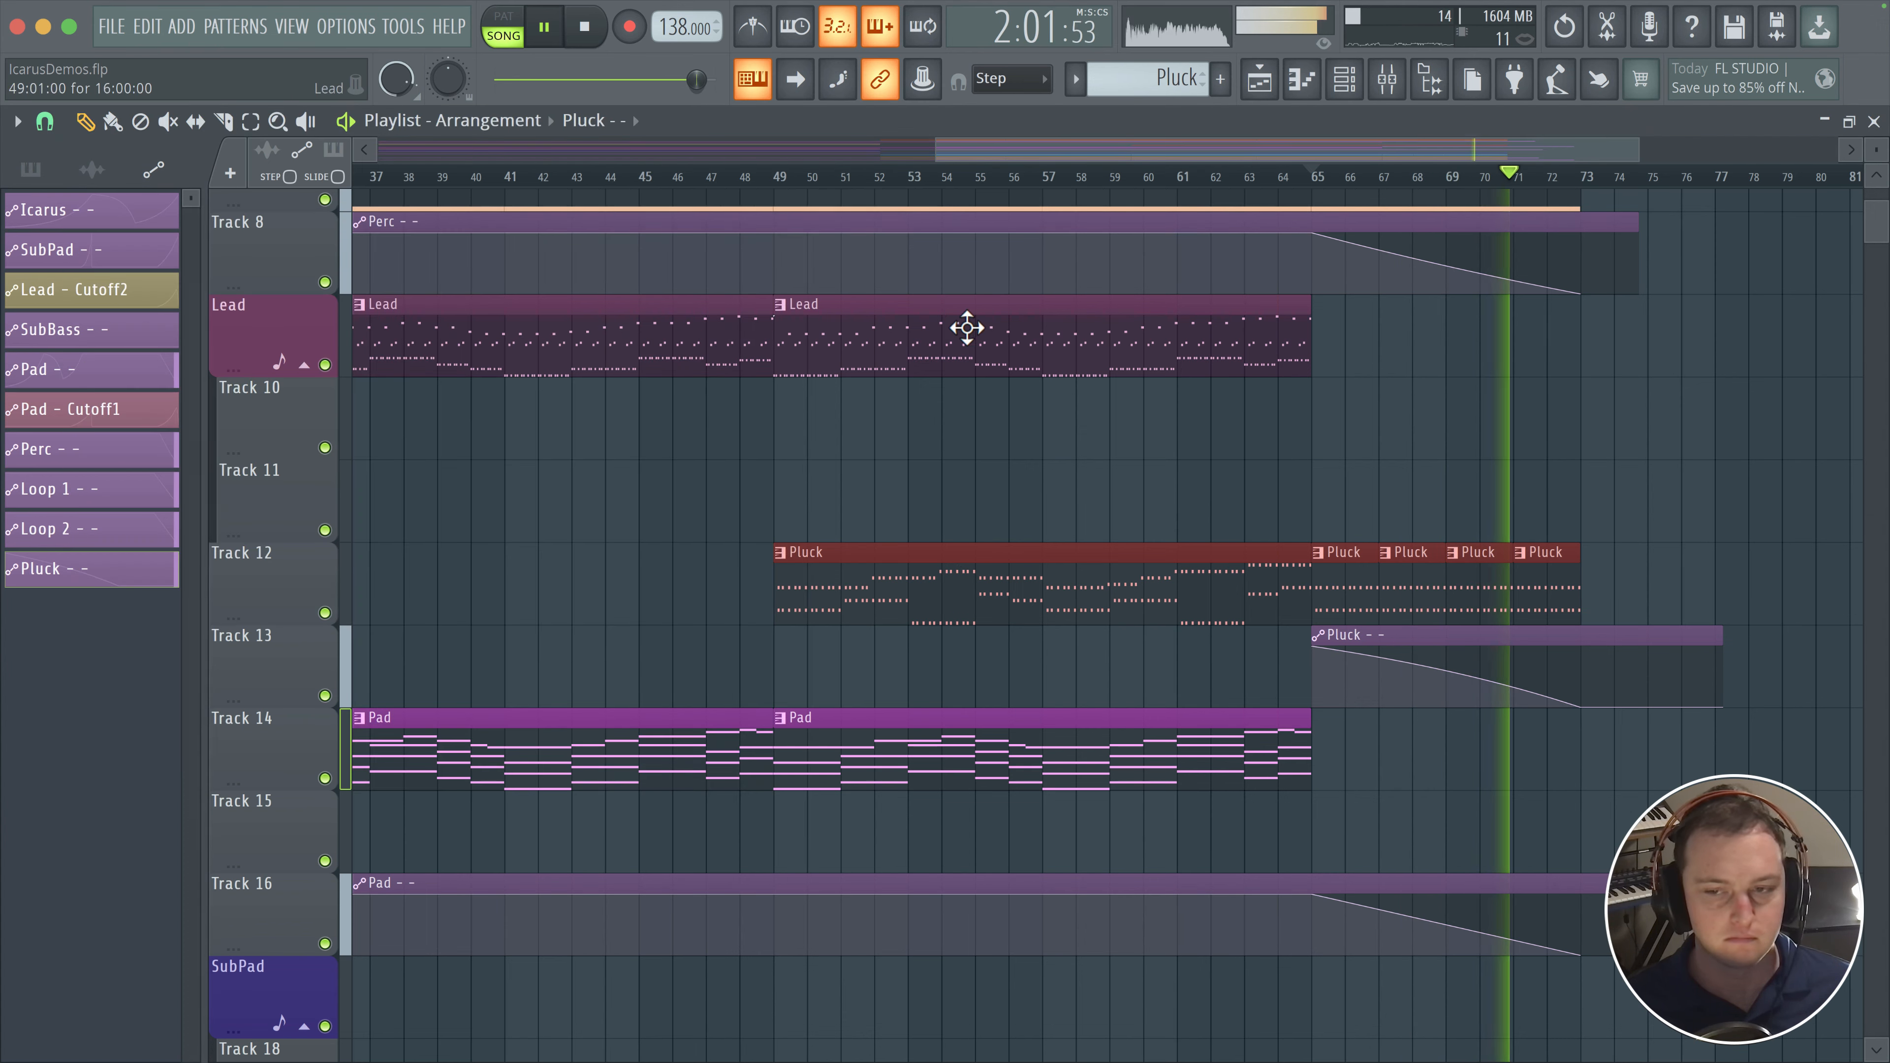
- Follow the Pluck fade in the playlist as the outro plays towards bar 73, and stop playback
scroll(844, 354, right, 5)
scroll(971, 473, right, 3)
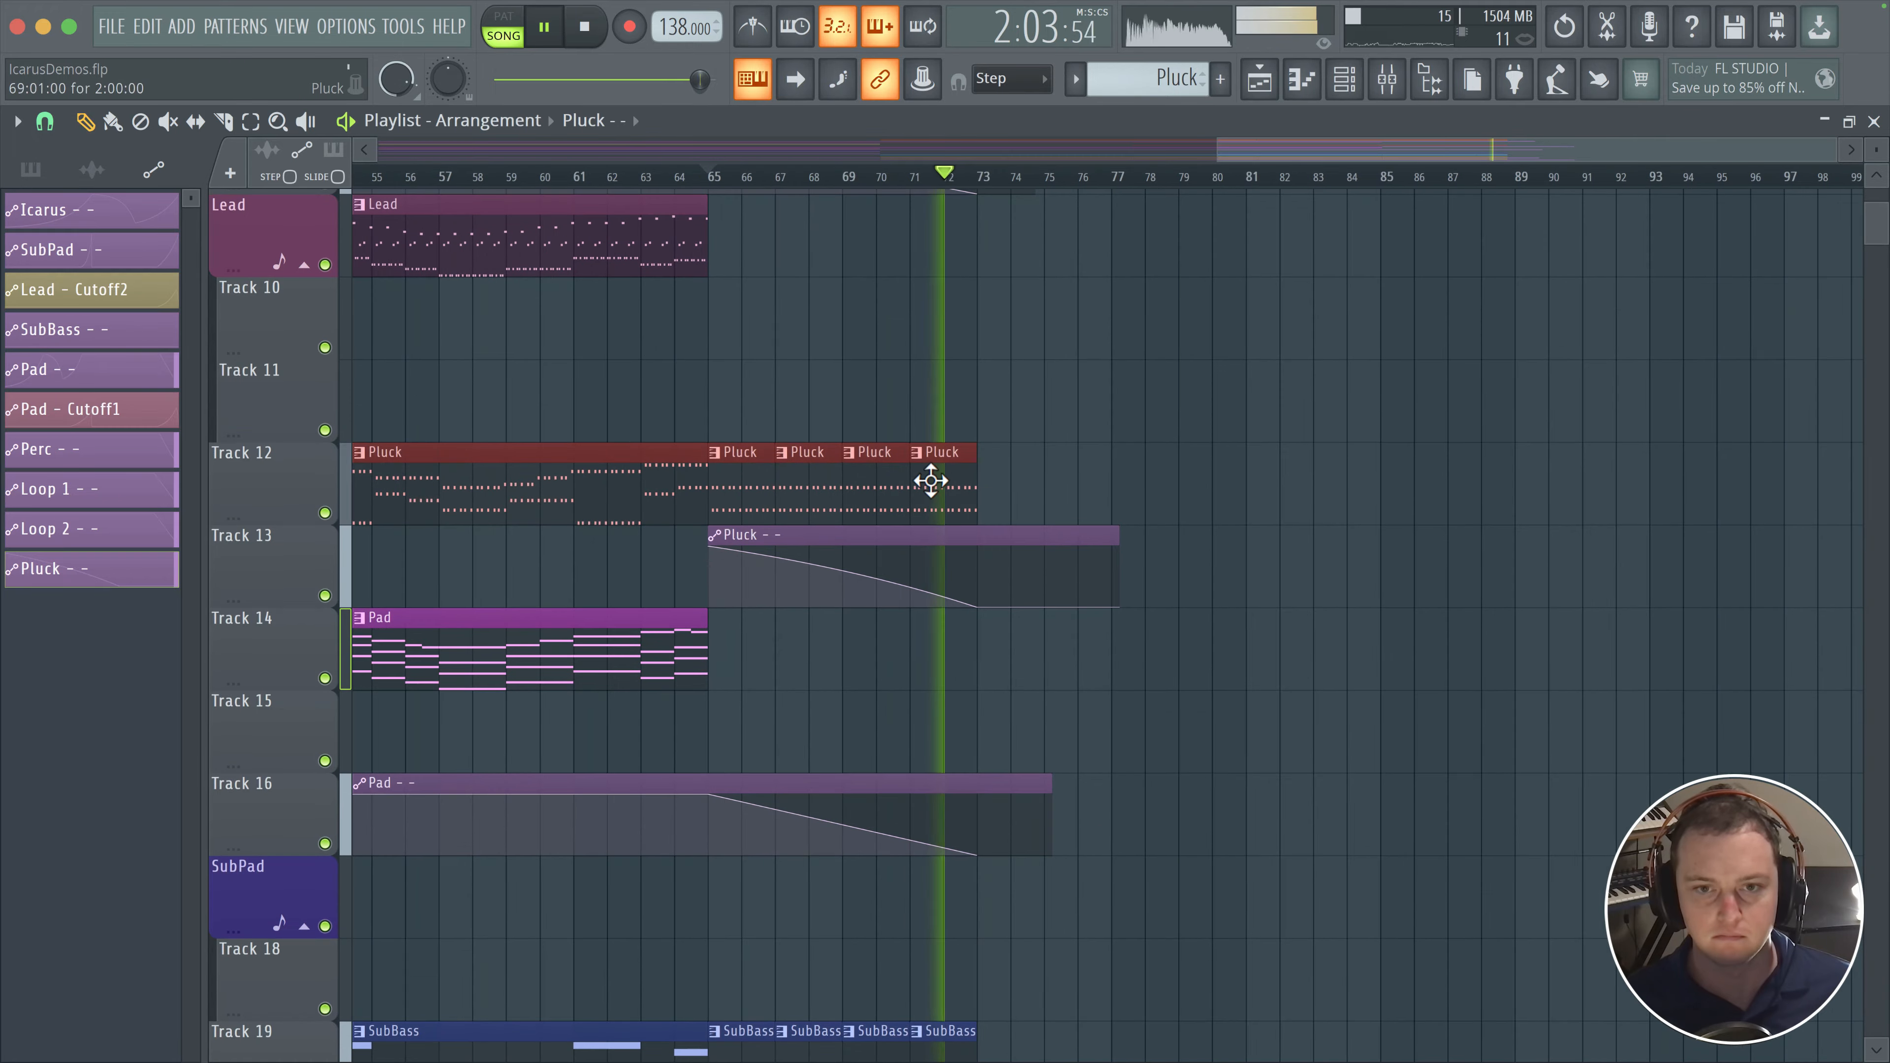
scroll(1000, 499, left, 8)
key(space)
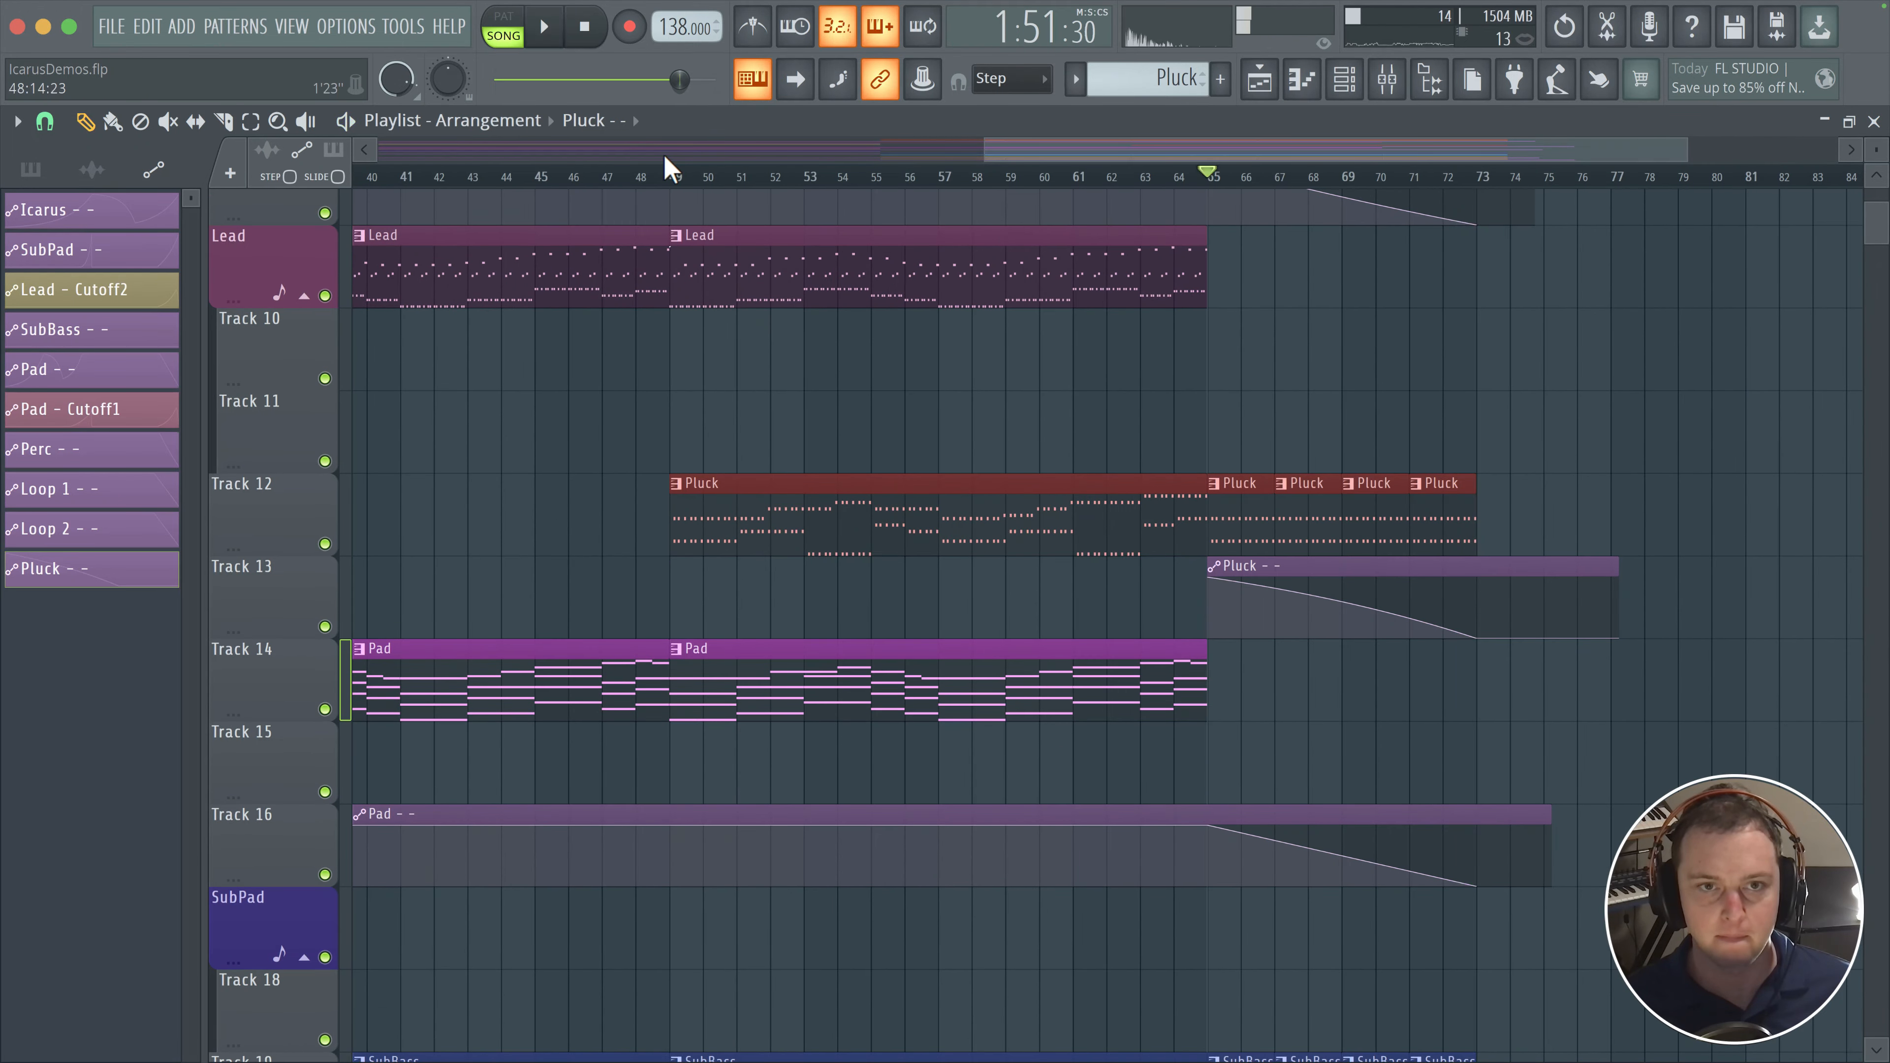